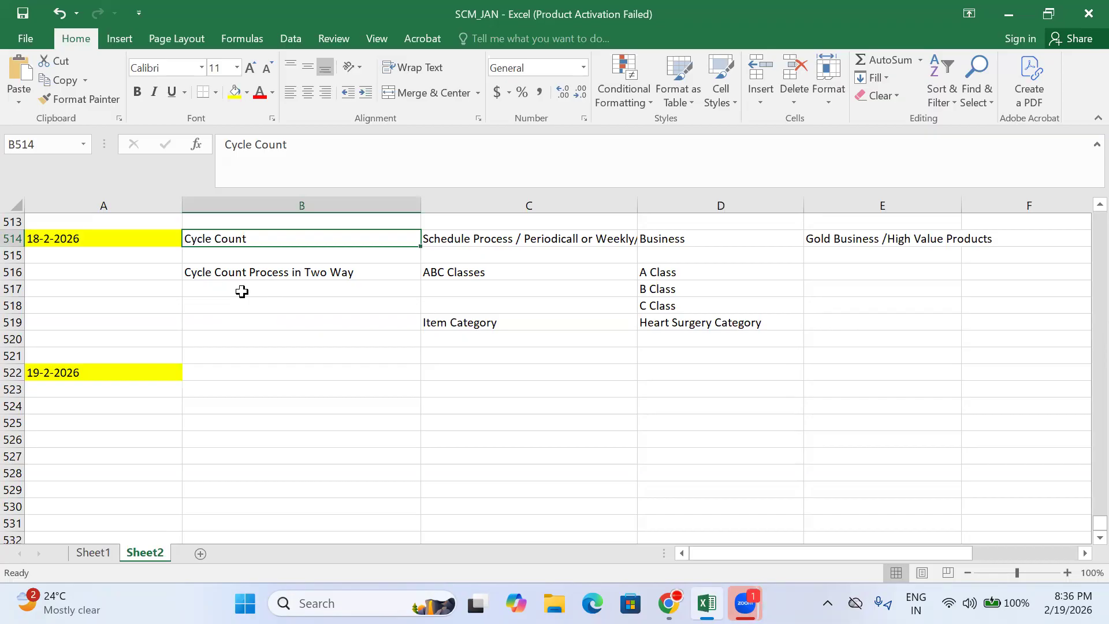
{"action": "left_click", "coordinate": [442, 325]}
{"action": "left_click", "coordinate": [481, 370]}
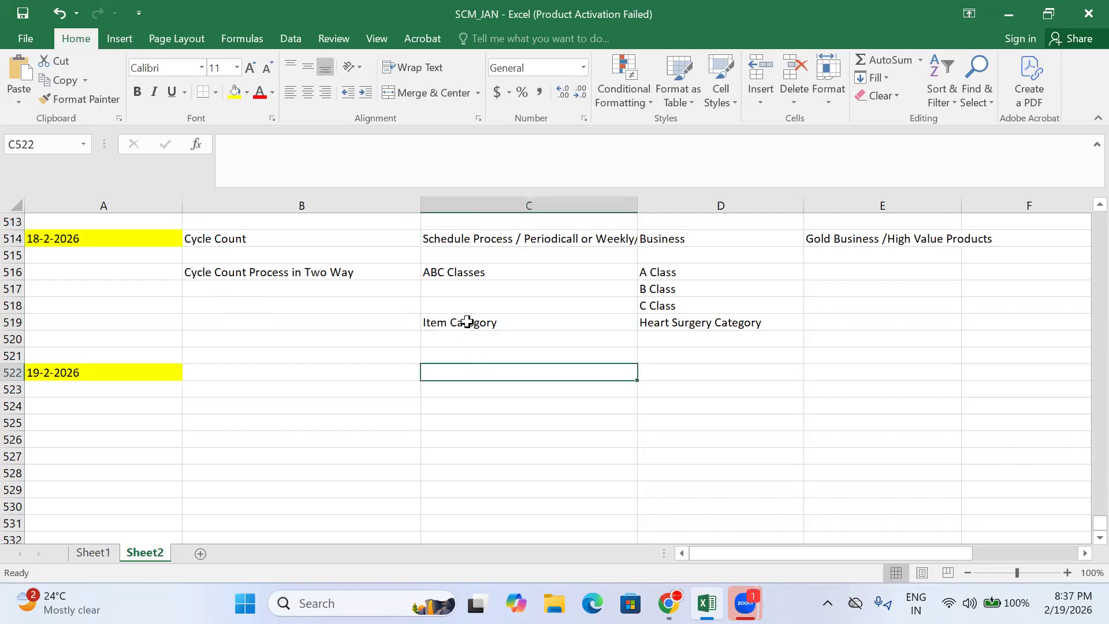
{"action": "key", "text": "Up"}
{"action": "key", "text": "Up"}
{"action": "key", "text": "Up"}
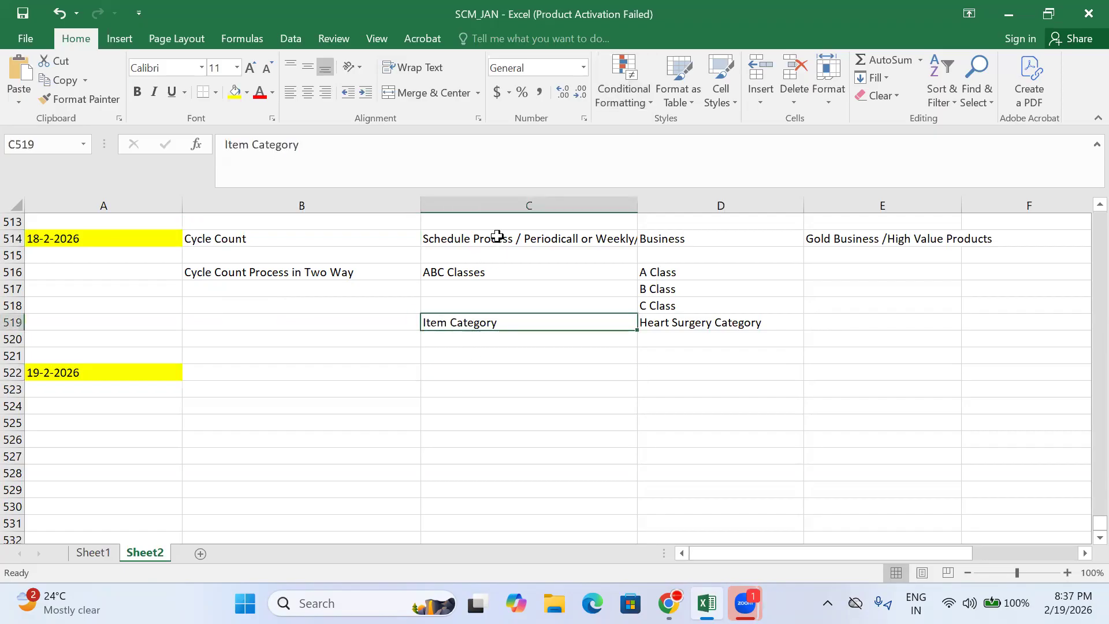
{"action": "left_click", "coordinate": [496, 238]}
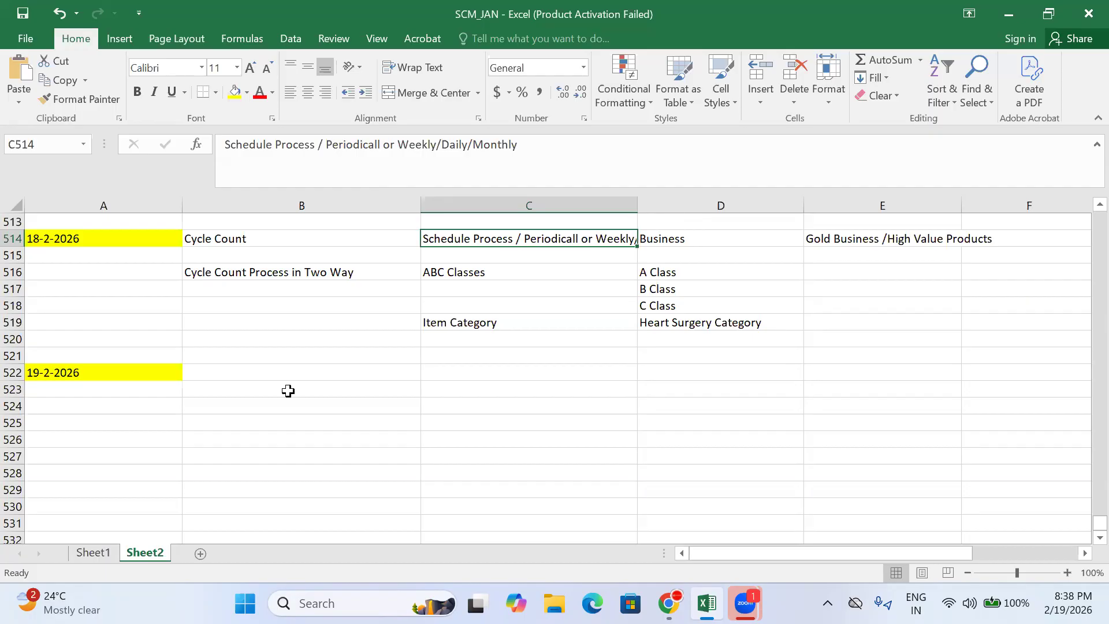
- Enter "Cycle Count" in cell B522, beside the 19-2-2026 date
{"action": "left_click", "coordinate": [258, 385]}
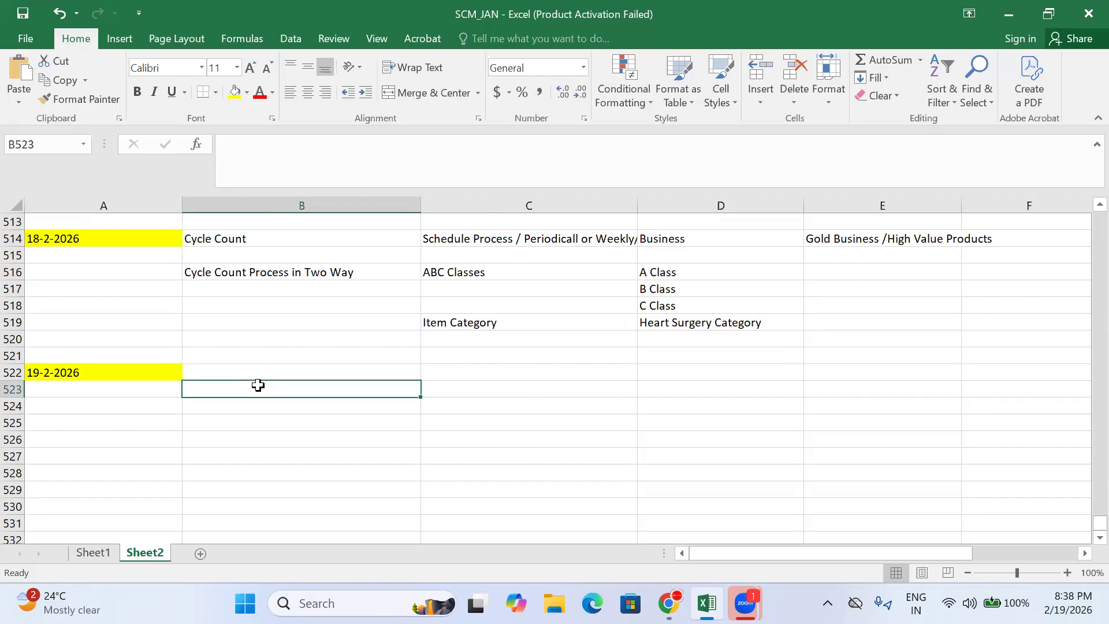
{"action": "left_click", "coordinate": [290, 373]}
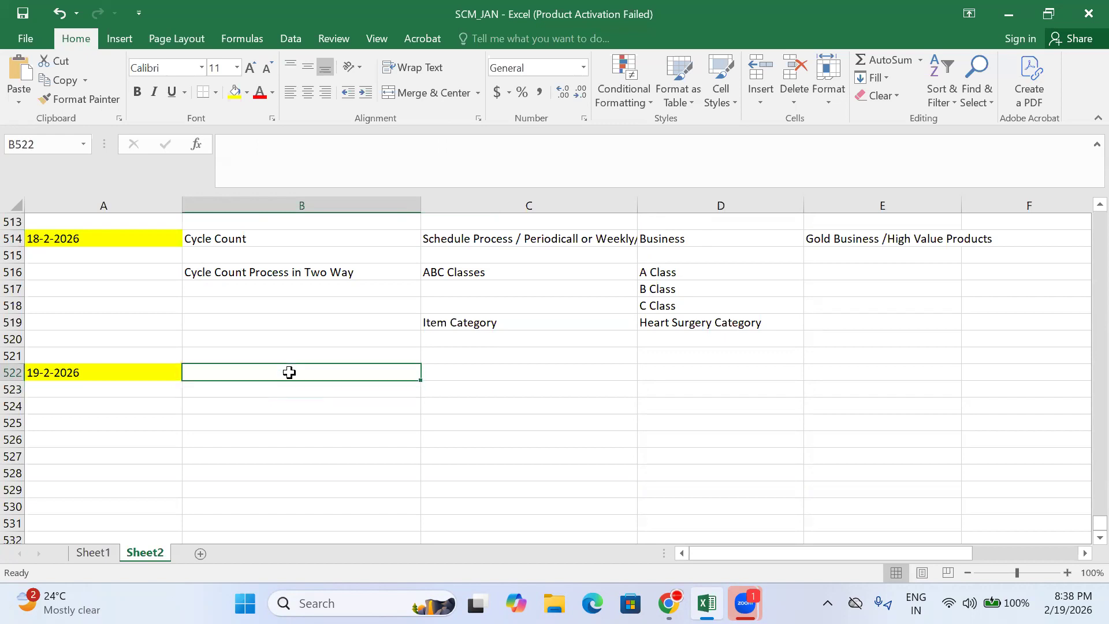
{"action": "type", "text": "Cycle "}
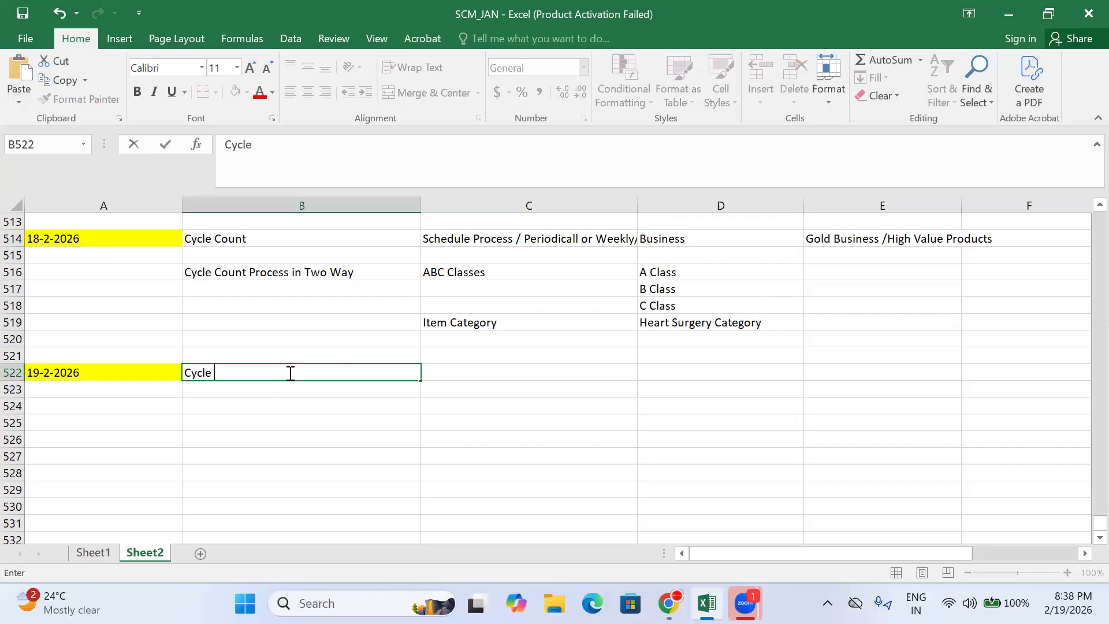
{"action": "type", "text": "Count"}
{"action": "key", "text": "Return"}
{"action": "key", "text": "Return"}
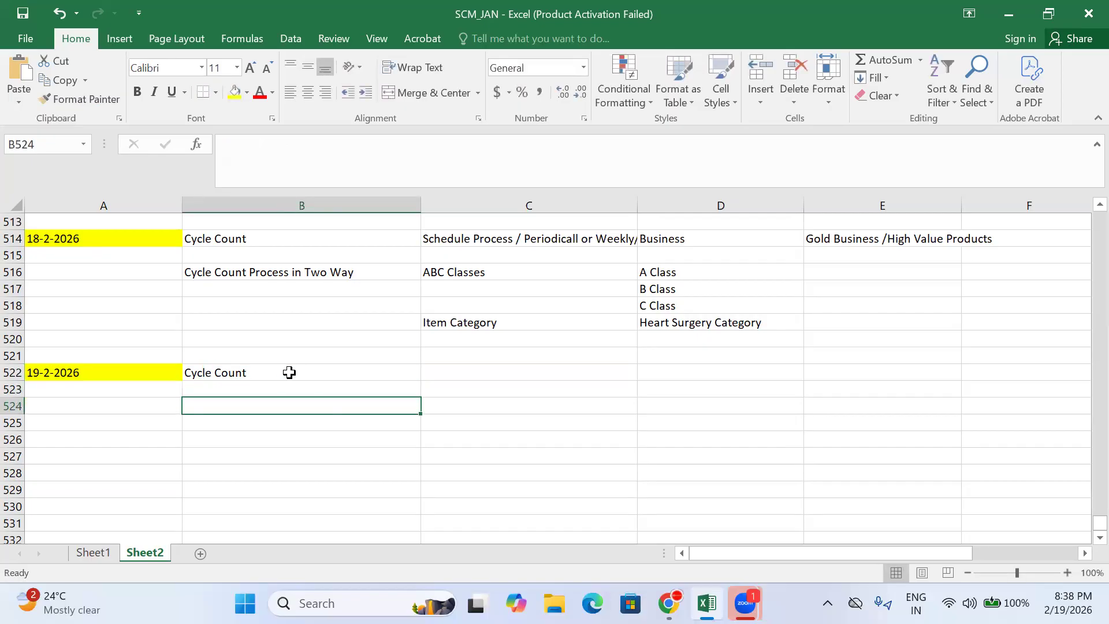
- Enter "Create Cycle Count" in cell A523, below the 19-2-2026 date
{"action": "key", "text": "Up"}
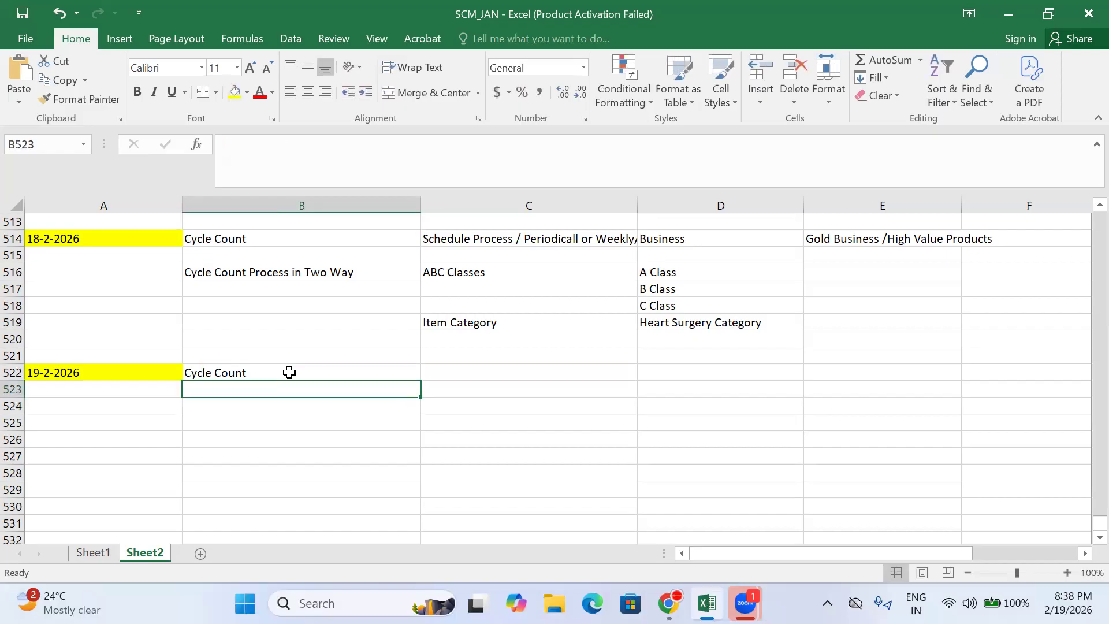
{"action": "key", "text": "Left"}
{"action": "type", "text": "Create Cycle Count"}
{"action": "key", "text": "Tab"}
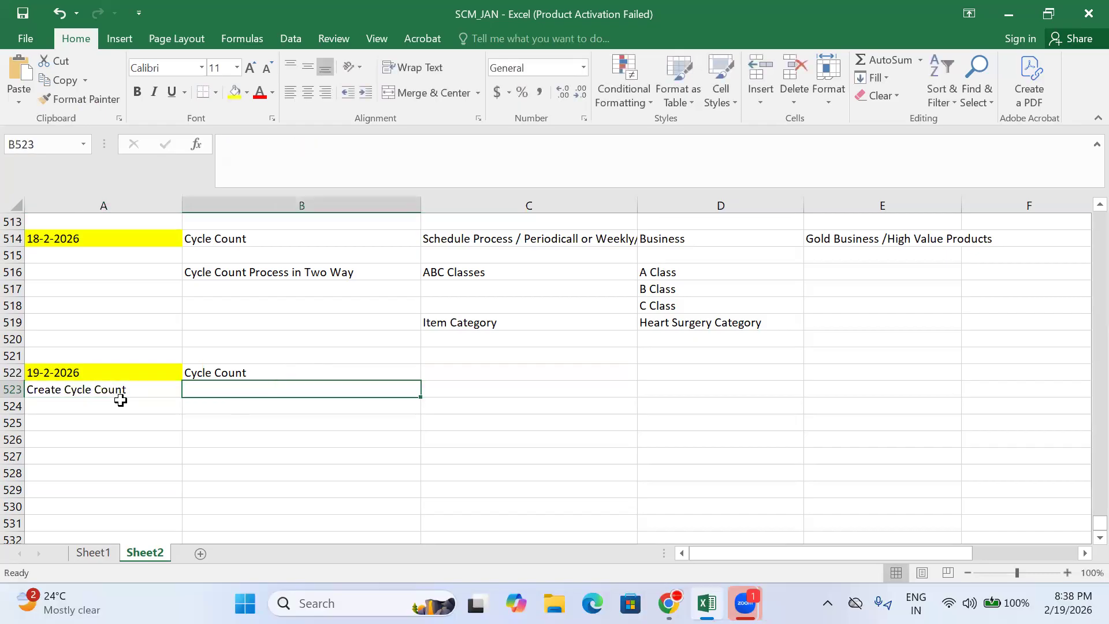
- Extend the label in cell A523 to "Create Cycle Count Setups" and fill the cell yellow
{"action": "left_click", "coordinate": [120, 400]}
{"action": "left_click", "coordinate": [123, 387]}
{"action": "left_click", "coordinate": [374, 144]}
{"action": "type", "text": "Setups"}
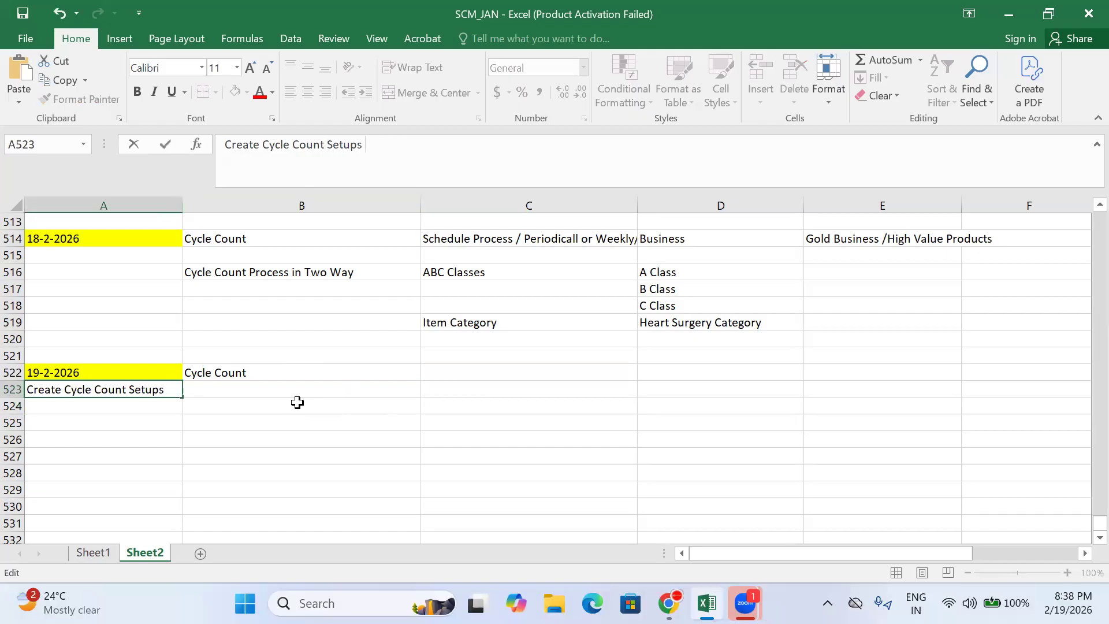
{"action": "left_click", "coordinate": [272, 390]}
{"action": "left_click", "coordinate": [141, 393]}
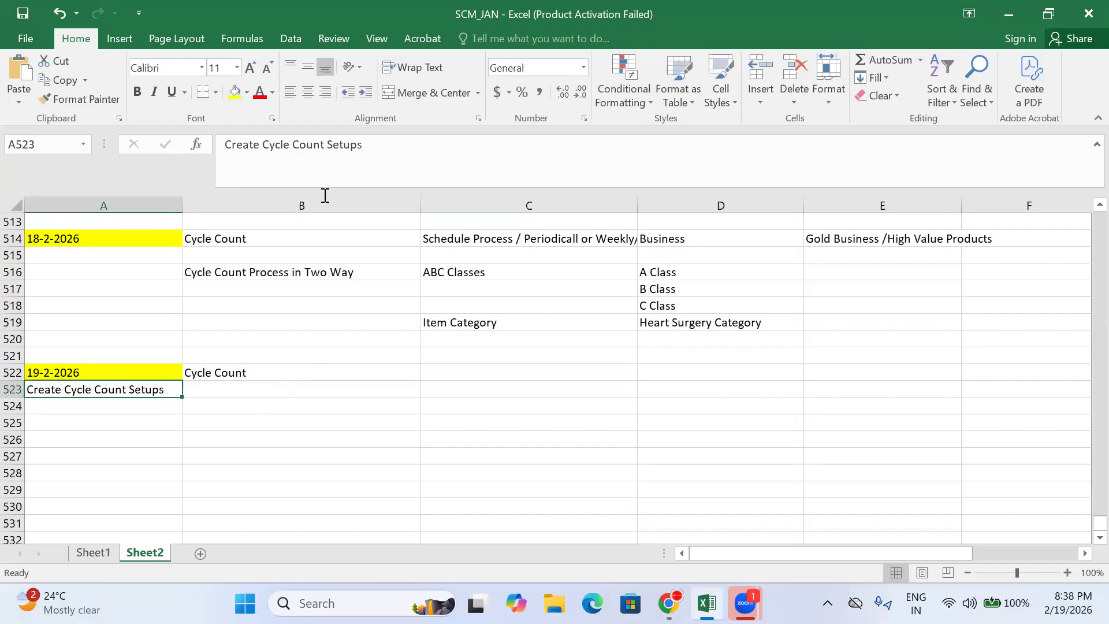
{"action": "left_click", "coordinate": [233, 93]}
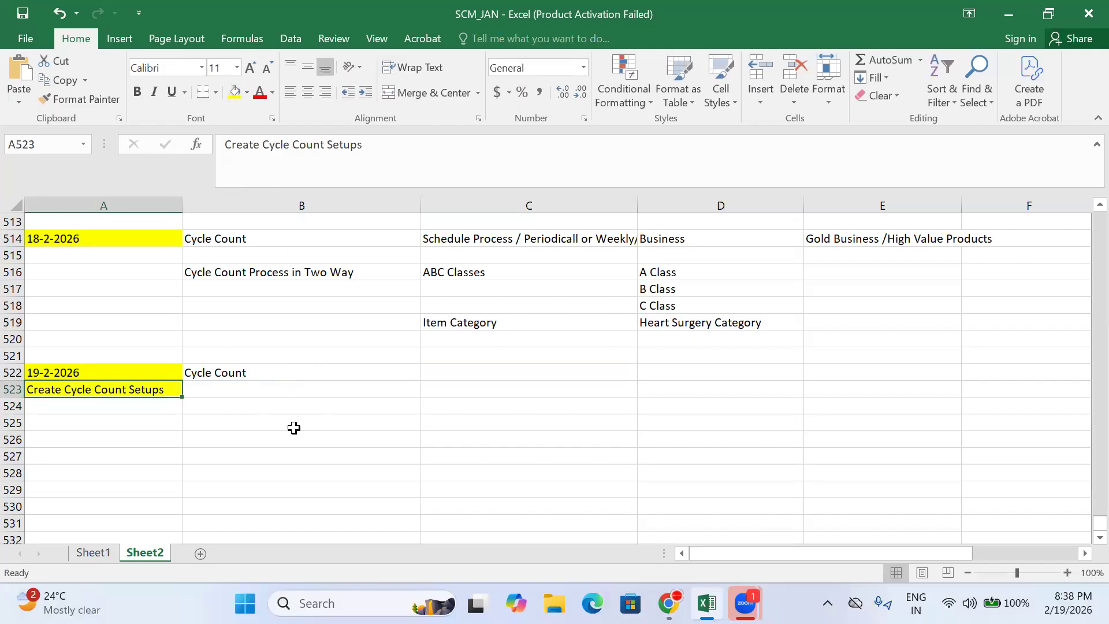
- Enter "Item Level" in cell B523 and "Manage Item" in cell C523
{"action": "left_click", "coordinate": [227, 391]}
{"action": "type", "text": "Item Level"}
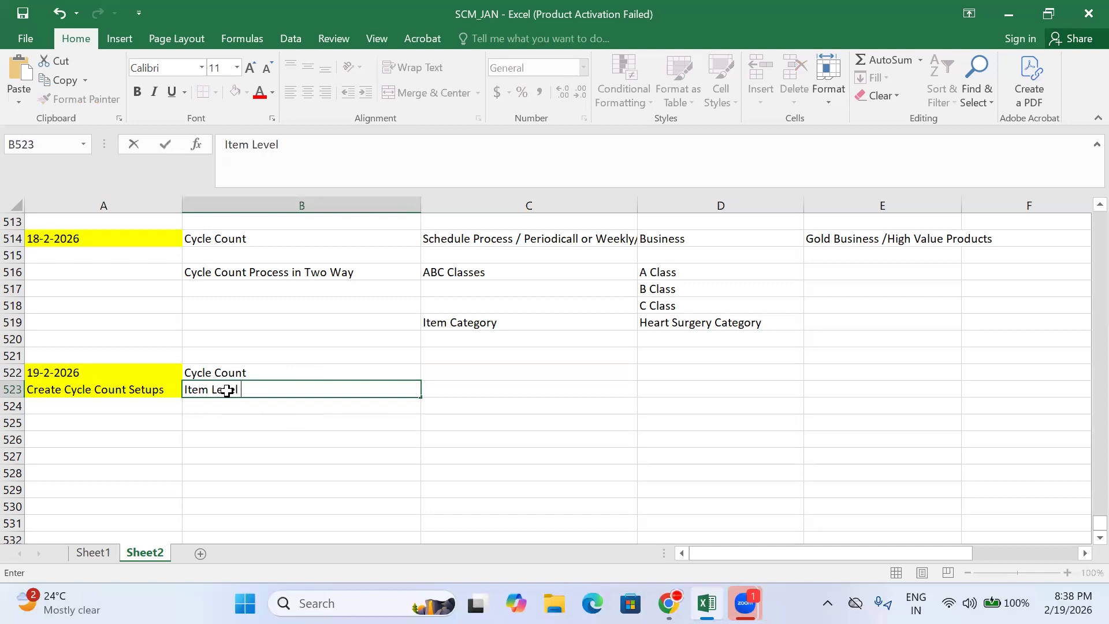
{"action": "key", "text": "Tab"}
{"action": "type", "text": "Manage Item"}
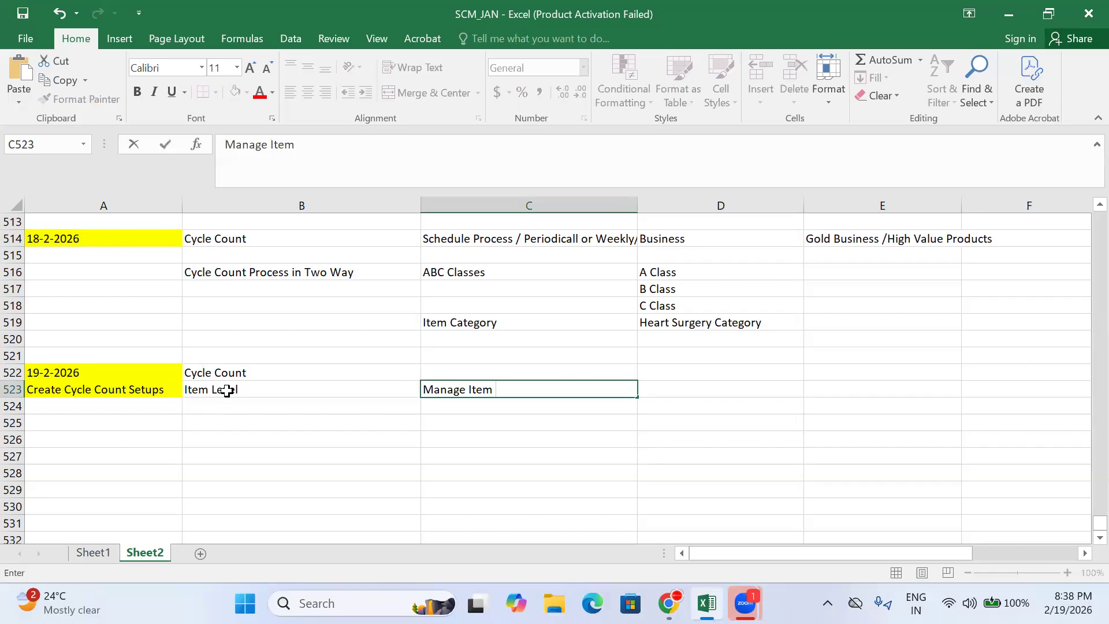
{"action": "key", "text": "Tab"}
{"action": "key", "text": "Left"}
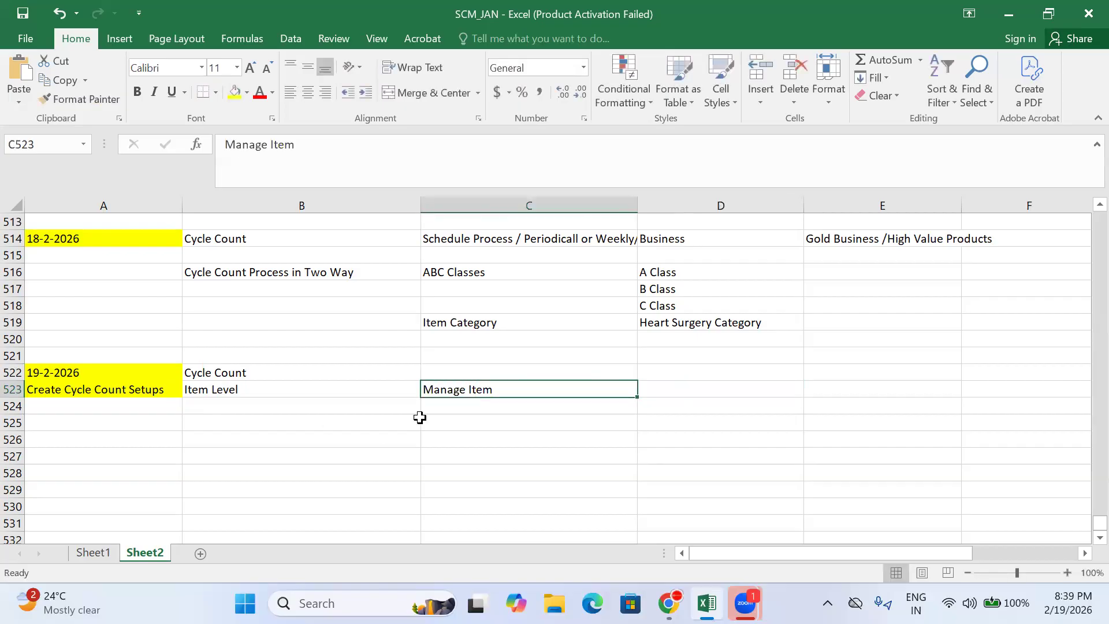
- Save the workbook with the new cycle count notes
{"action": "left_click", "coordinate": [365, 146]}
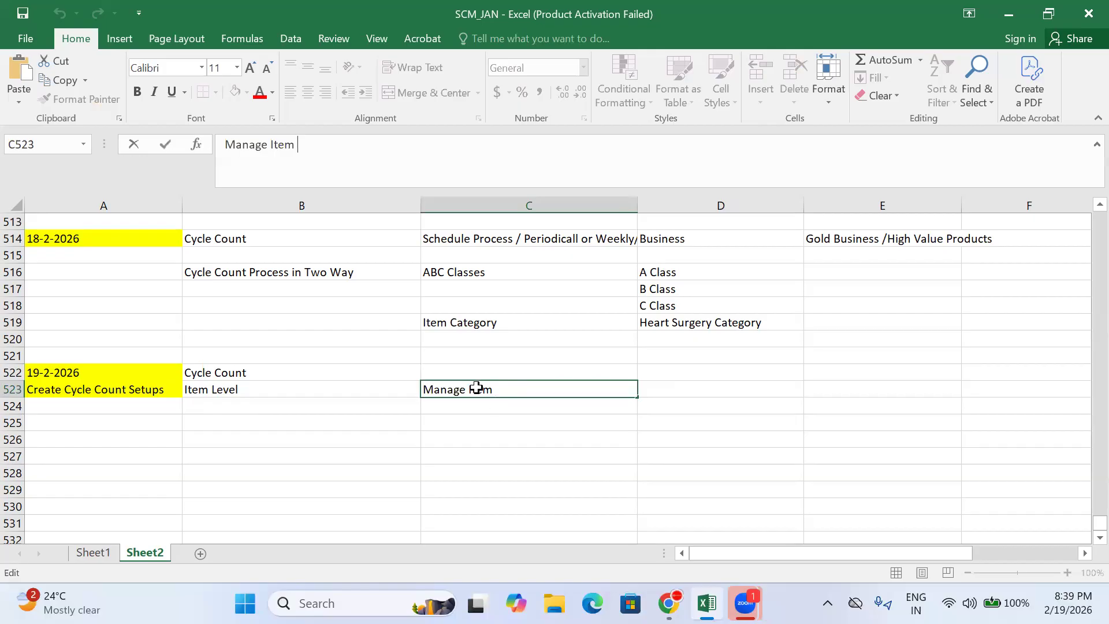
{"action": "key", "text": "ctrl+s"}
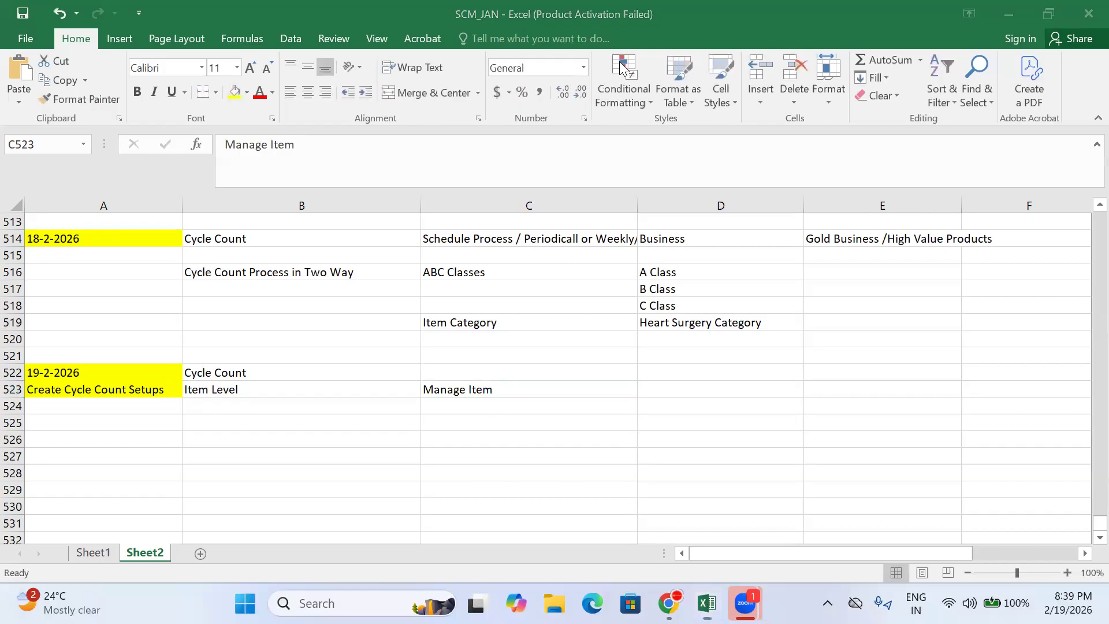
{"action": "left_click", "coordinate": [465, 426]}
{"action": "left_click", "coordinate": [475, 384]}
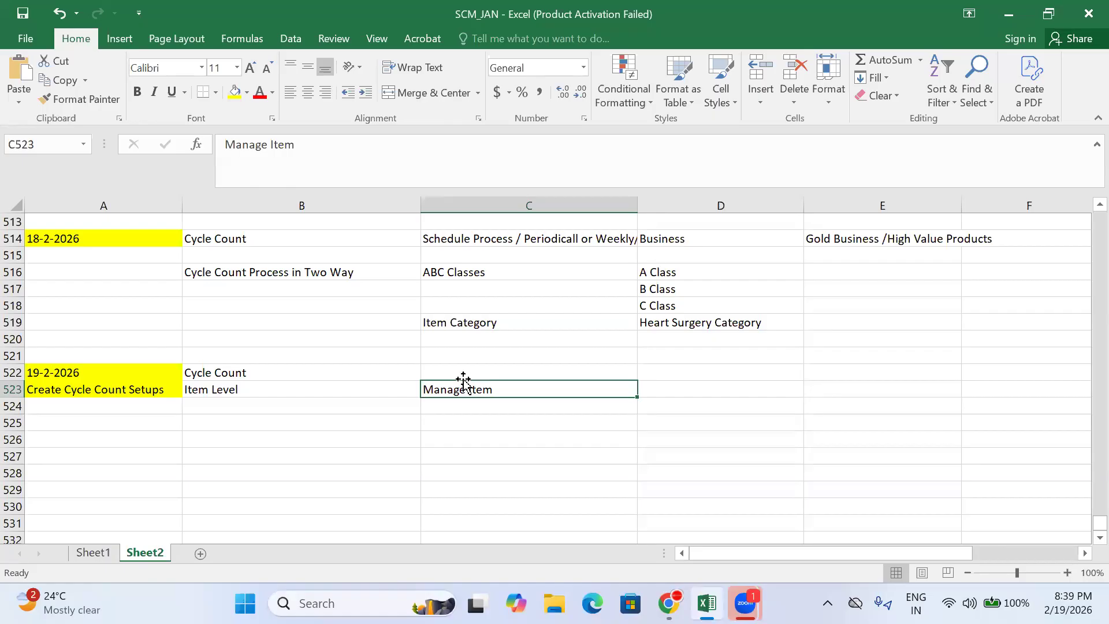
- Switch to Oracle Fusion in Chrome and sign out of the current account
{"action": "left_click", "coordinate": [668, 603]}
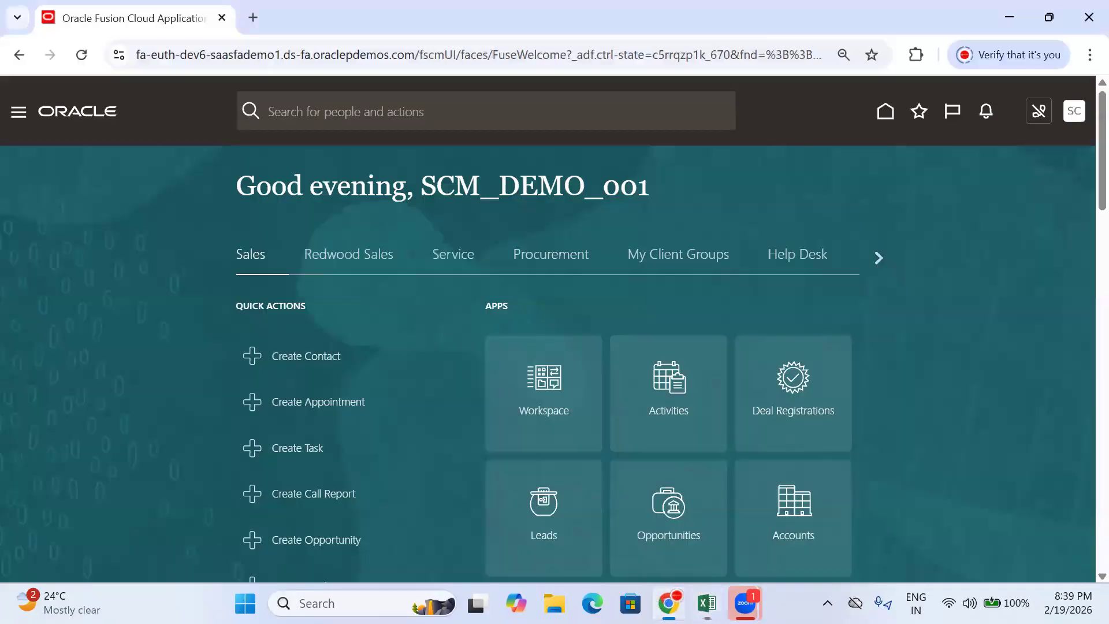
{"action": "left_click", "coordinate": [1075, 113]}
{"action": "left_click", "coordinate": [1044, 152]}
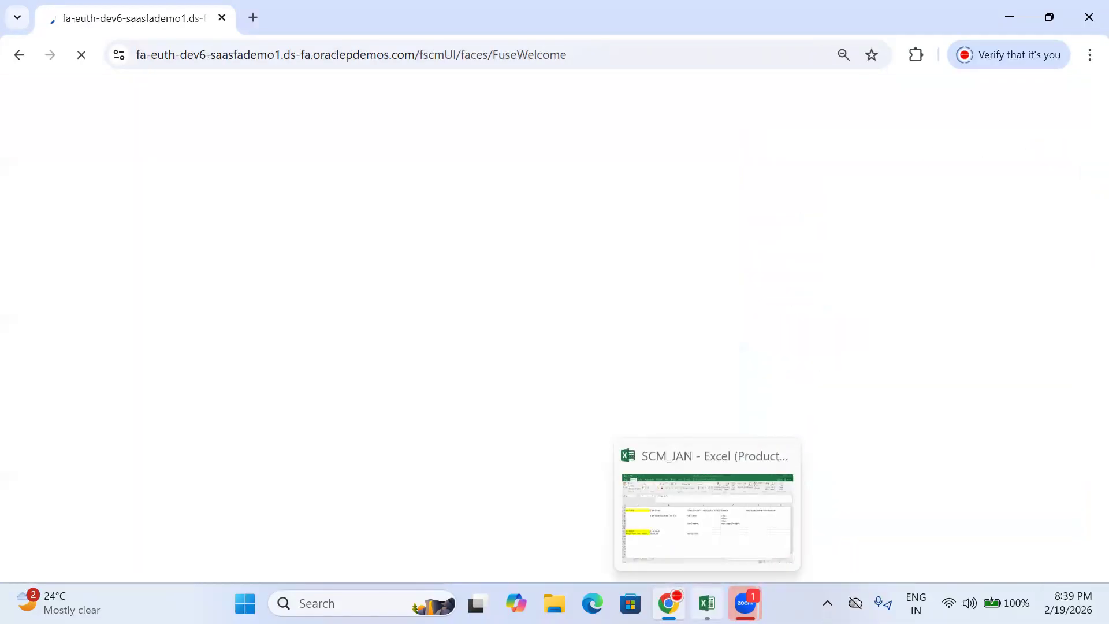
- Switch to the Excel workbook, copy the user account name from the Create User Account row (D379), and return to the cycle count notes
{"action": "left_click", "coordinate": [707, 603]}
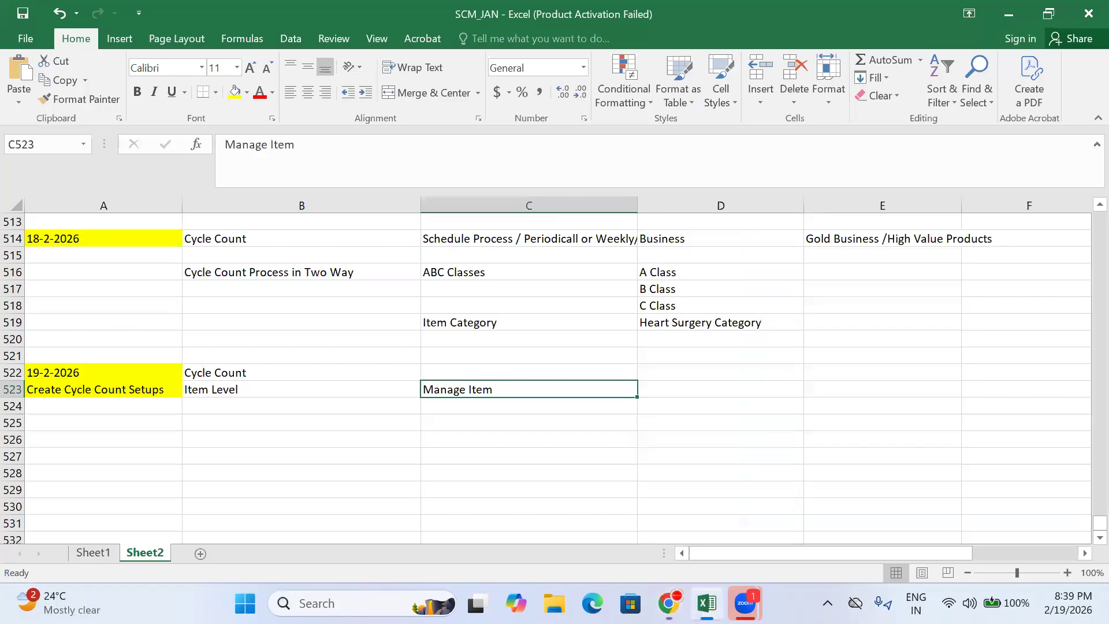
{"action": "scroll", "coordinate": [550, 389], "scroll_direction": "up", "scroll_amount": 6}
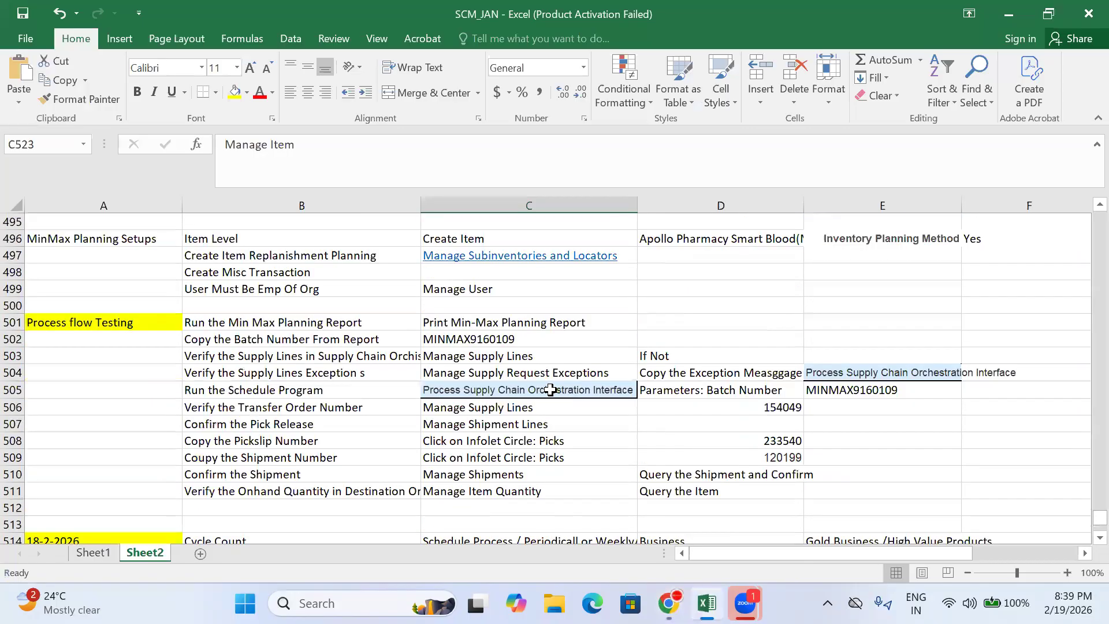
{"action": "scroll", "coordinate": [550, 390], "scroll_direction": "up", "scroll_amount": 10}
{"action": "scroll", "coordinate": [550, 390], "scroll_direction": "up", "scroll_amount": 14}
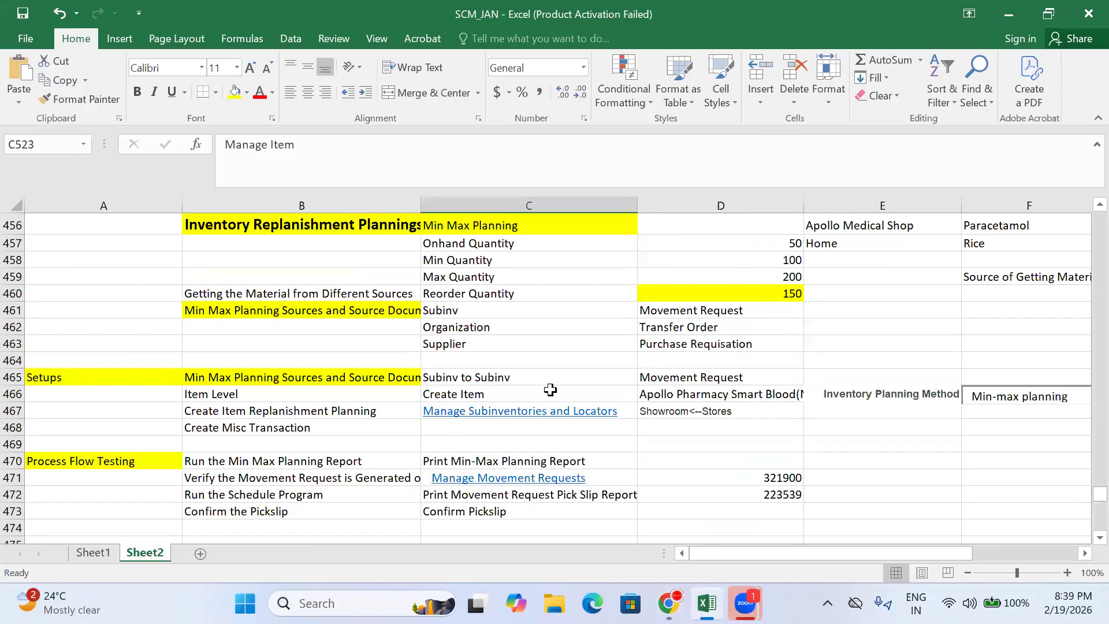
{"action": "scroll", "coordinate": [549, 390], "scroll_direction": "up", "scroll_amount": 10}
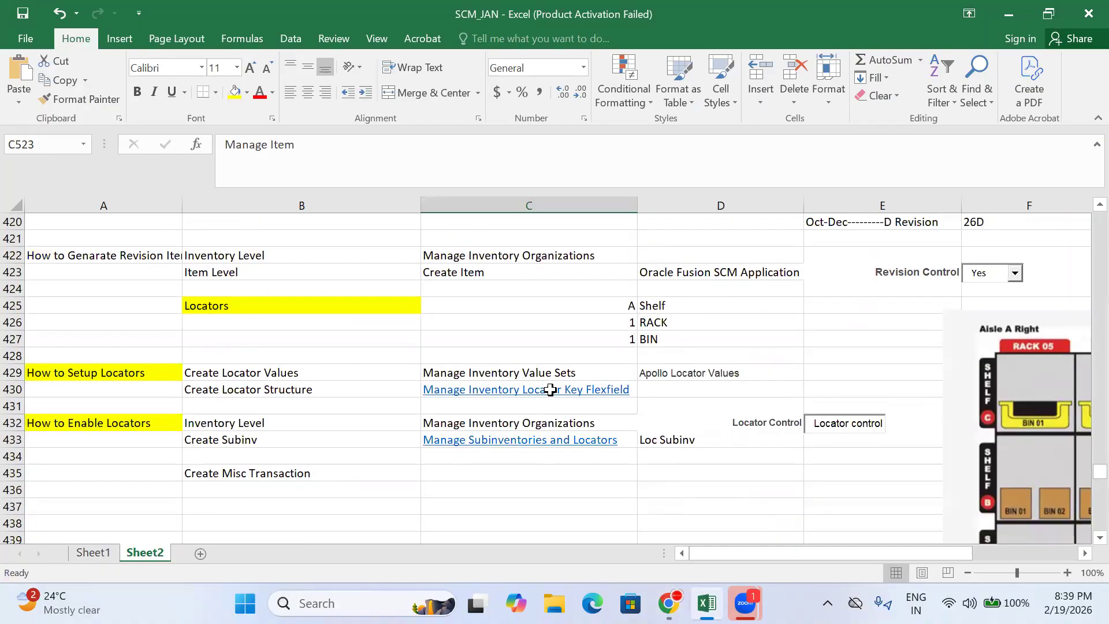
{"action": "scroll", "coordinate": [550, 390], "scroll_direction": "up", "scroll_amount": 6}
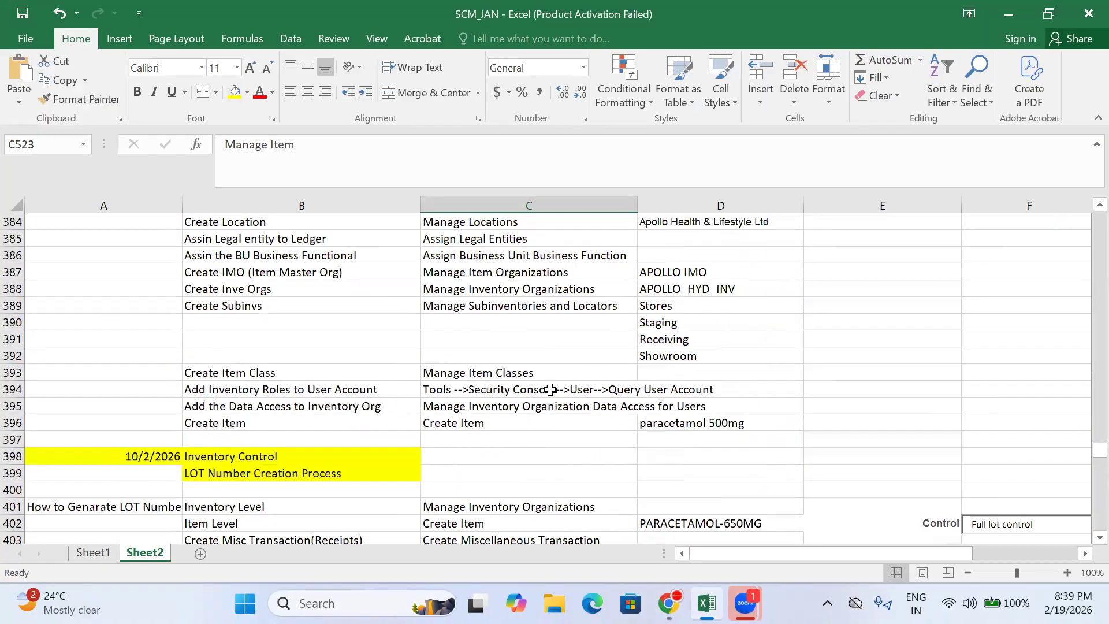
{"action": "left_click", "coordinate": [682, 287]}
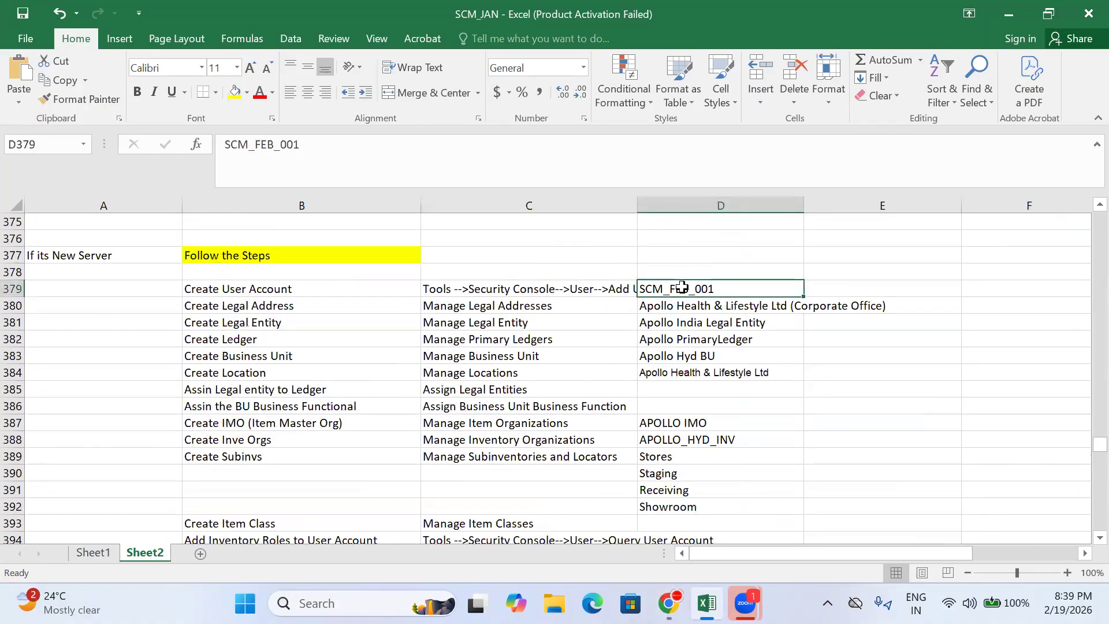
{"action": "key", "text": "ctrl+c"}
{"action": "scroll", "coordinate": [423, 324], "scroll_direction": "down", "scroll_amount": 7}
{"action": "scroll", "coordinate": [422, 324], "scroll_direction": "down", "scroll_amount": 20}
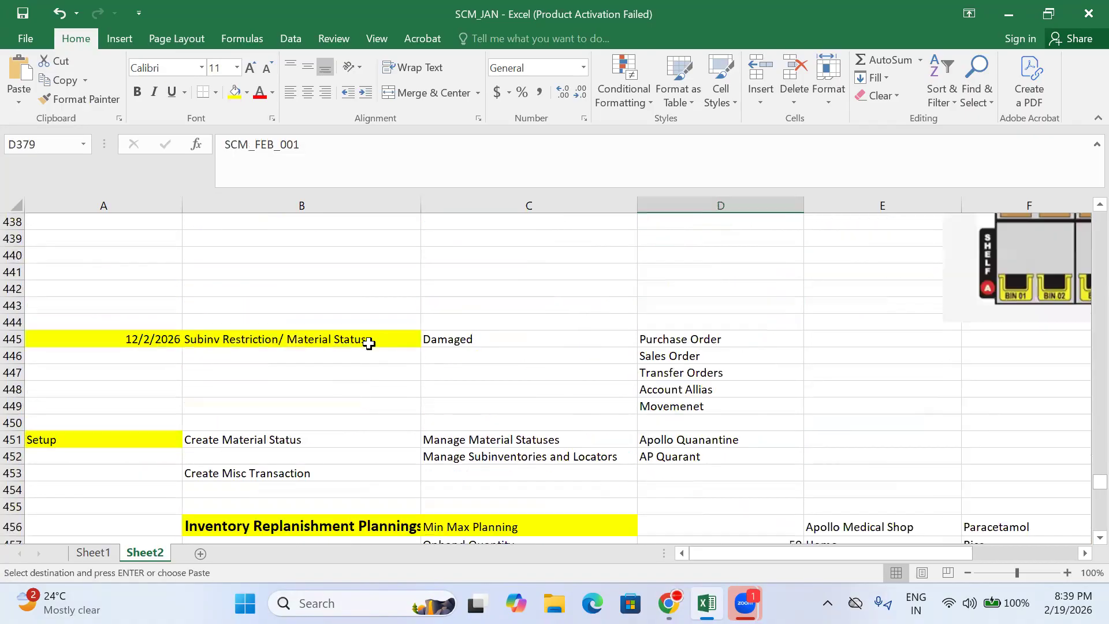
{"action": "scroll", "coordinate": [404, 357], "scroll_direction": "down", "scroll_amount": 3}
{"action": "scroll", "coordinate": [502, 358], "scroll_direction": "up", "scroll_amount": 5}
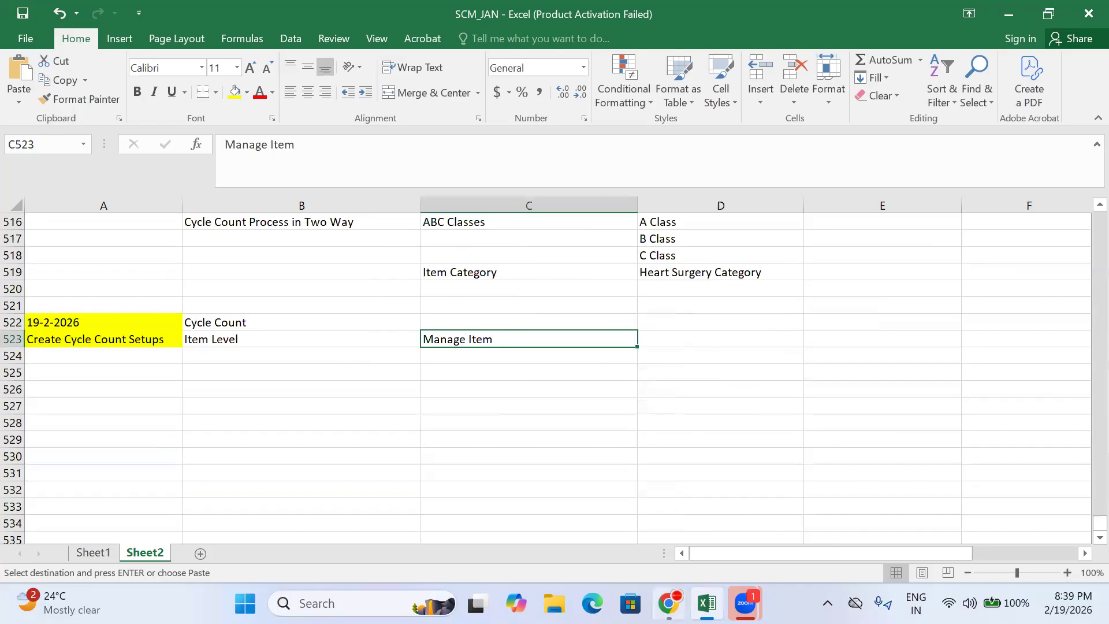
- Switch to Chrome, sign in to Oracle Fusion with the copied user name, and save the login in the browser
{"action": "left_click", "coordinate": [668, 603]}
{"action": "left_click_drag", "start_coordinate": [328, 326], "coordinate": [256, 329]}
{"action": "key", "text": "ctrl+v"}
{"action": "left_click", "coordinate": [510, 436]}
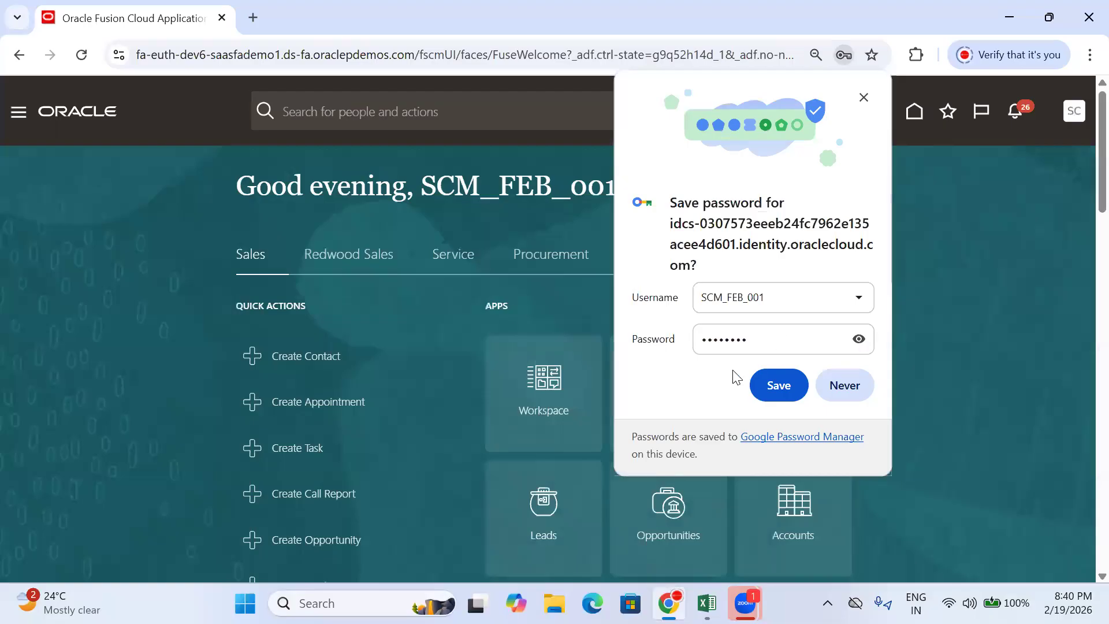
{"action": "left_click", "coordinate": [774, 383]}
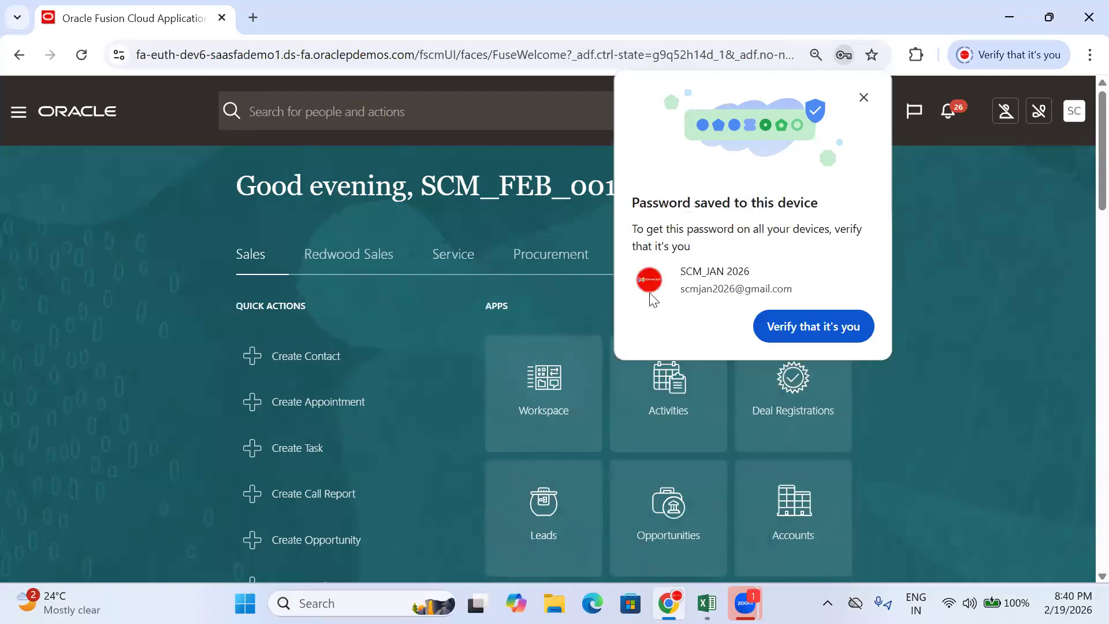
{"action": "left_click", "coordinate": [864, 98]}
- Open the Product Information Management work area from the Oracle Fusion home page
{"action": "left_click", "coordinate": [872, 254]}
{"action": "left_click", "coordinate": [871, 255]}
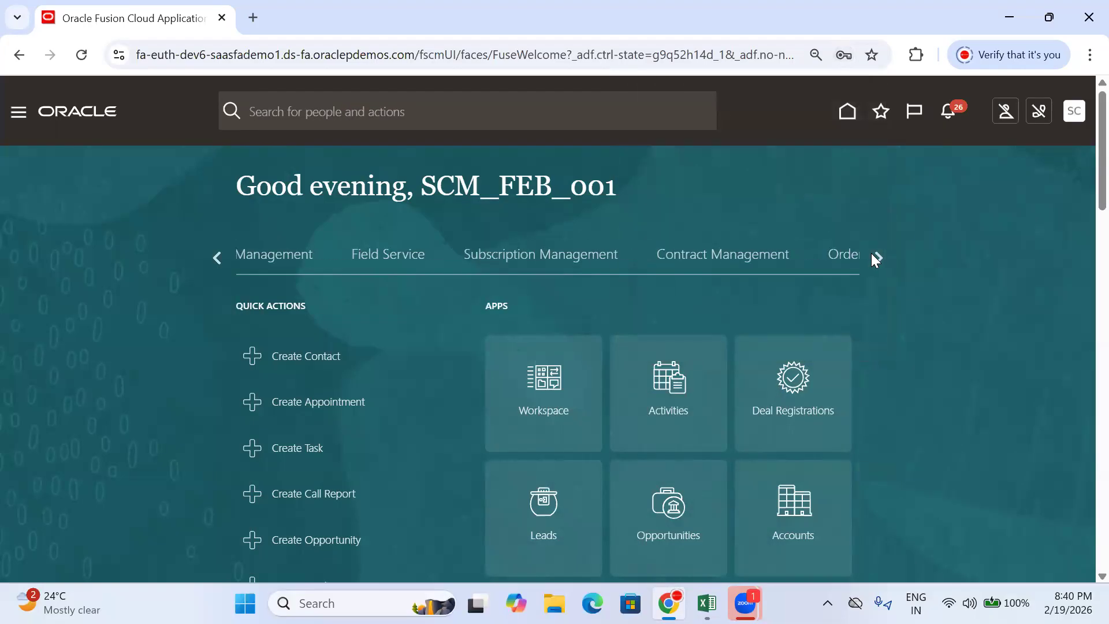
{"action": "left_click", "coordinate": [872, 254]}
{"action": "left_click", "coordinate": [643, 260]}
{"action": "left_click", "coordinate": [502, 263]}
{"action": "left_click", "coordinate": [217, 257]}
{"action": "left_click", "coordinate": [219, 255]}
{"action": "left_click", "coordinate": [218, 258]}
{"action": "left_click", "coordinate": [414, 263]}
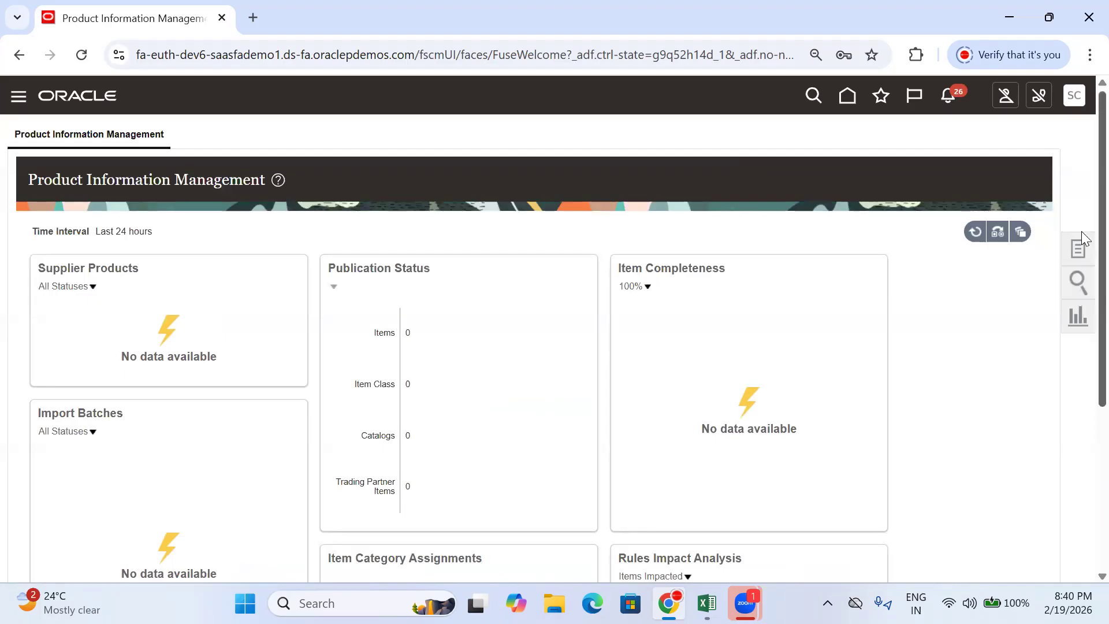
- Open the Manage Items task and clear the item class selection
{"action": "left_click", "coordinate": [1086, 252]}
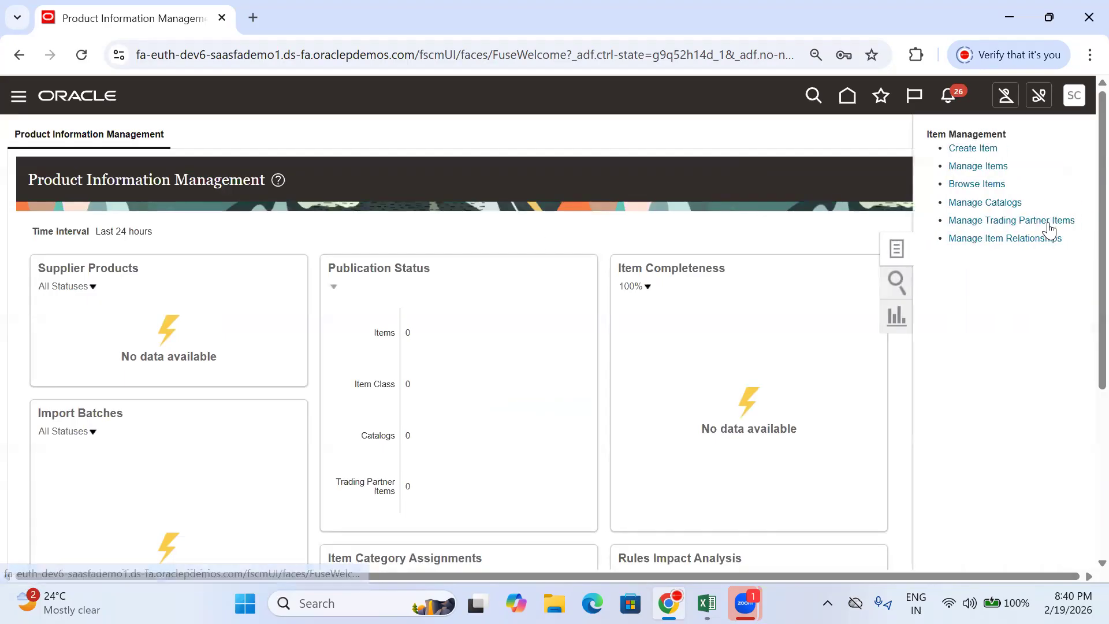
{"action": "left_click", "coordinate": [995, 163]}
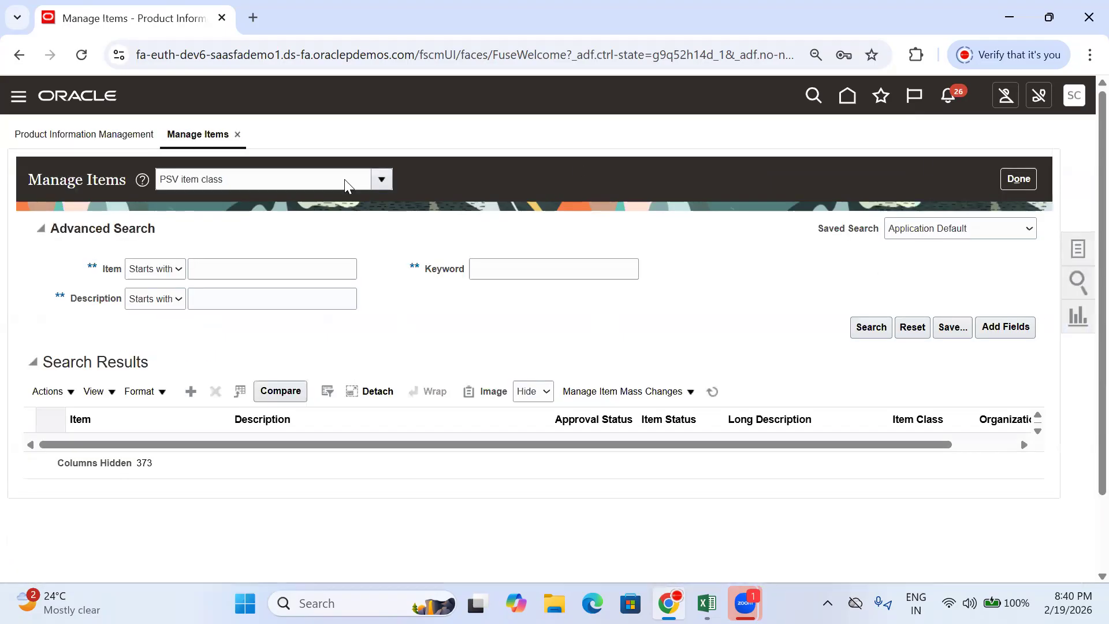
{"action": "left_click_drag", "start_coordinate": [263, 190], "coordinate": [87, 193]}
{"action": "key", "text": "BackSpace"}
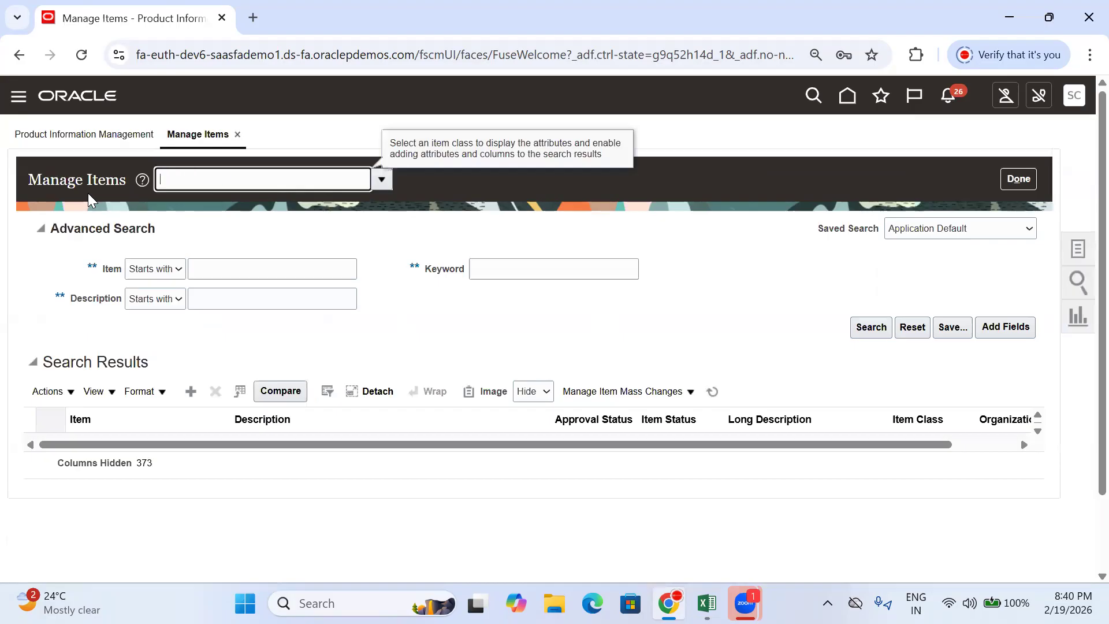
- Find item classes matching "Apoll" and select Apollo Item Class as the item class for managing items
{"action": "type", "text": "Apoll"}
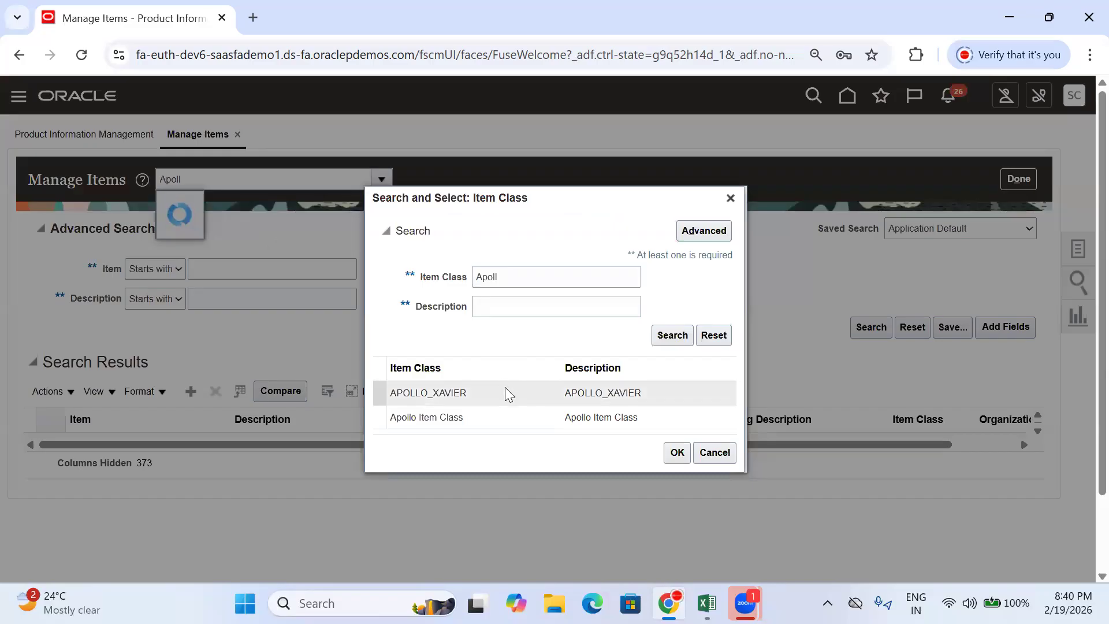
{"action": "left_click", "coordinate": [529, 420]}
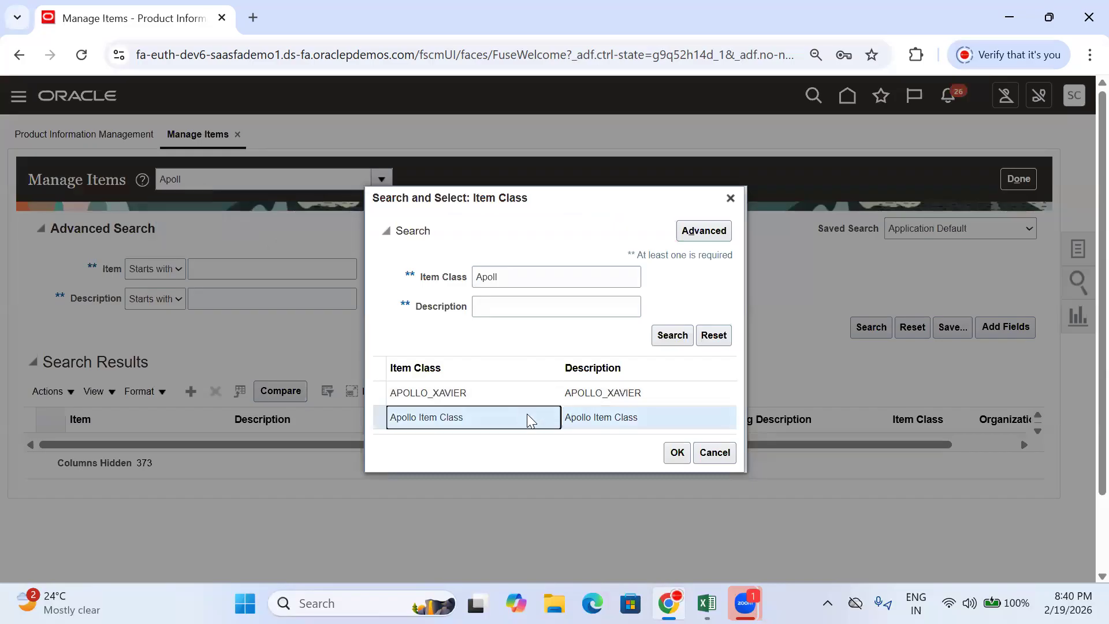
{"action": "left_click", "coordinate": [670, 455]}
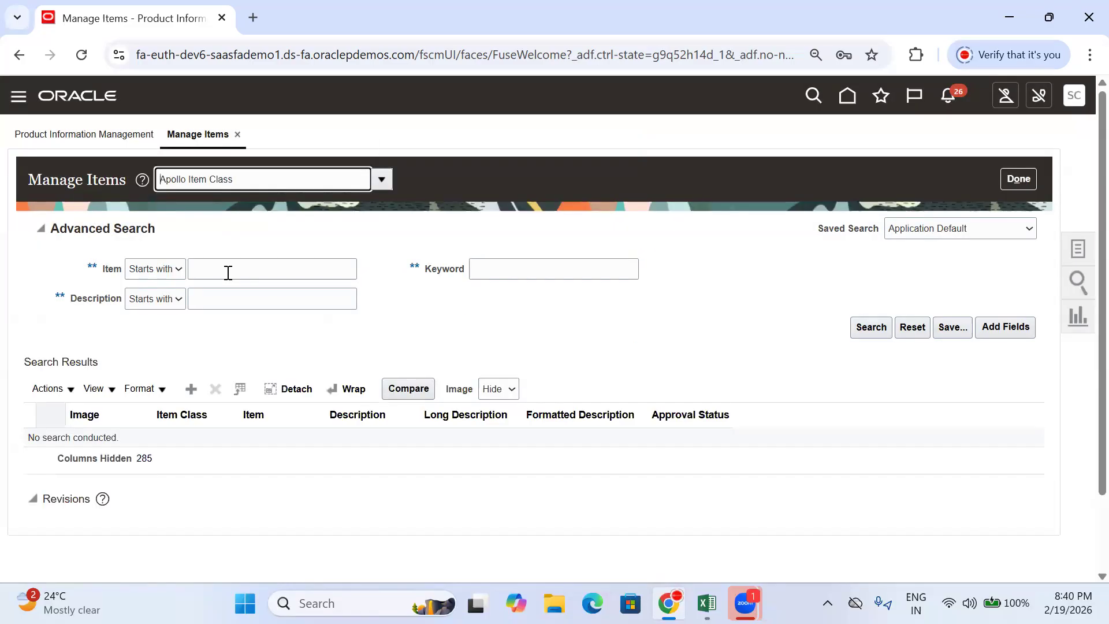
- Switch to the Excel workbook and look through the earlier setup notes on Sheet2 for the item used
{"action": "left_click", "coordinate": [707, 603]}
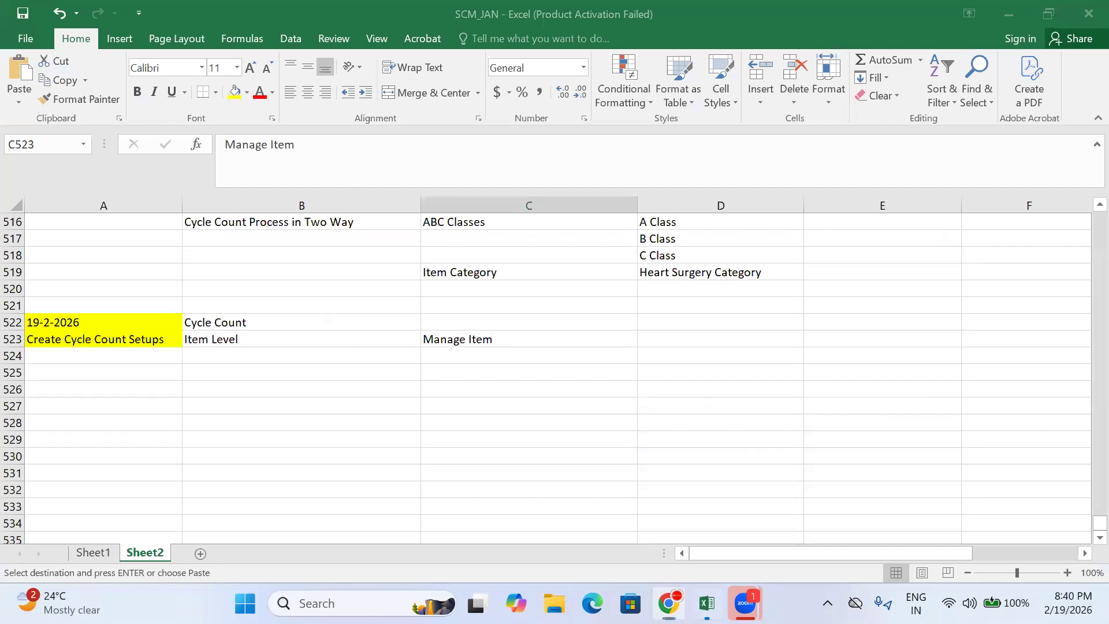
{"action": "scroll", "coordinate": [523, 456], "scroll_direction": "up", "scroll_amount": 6}
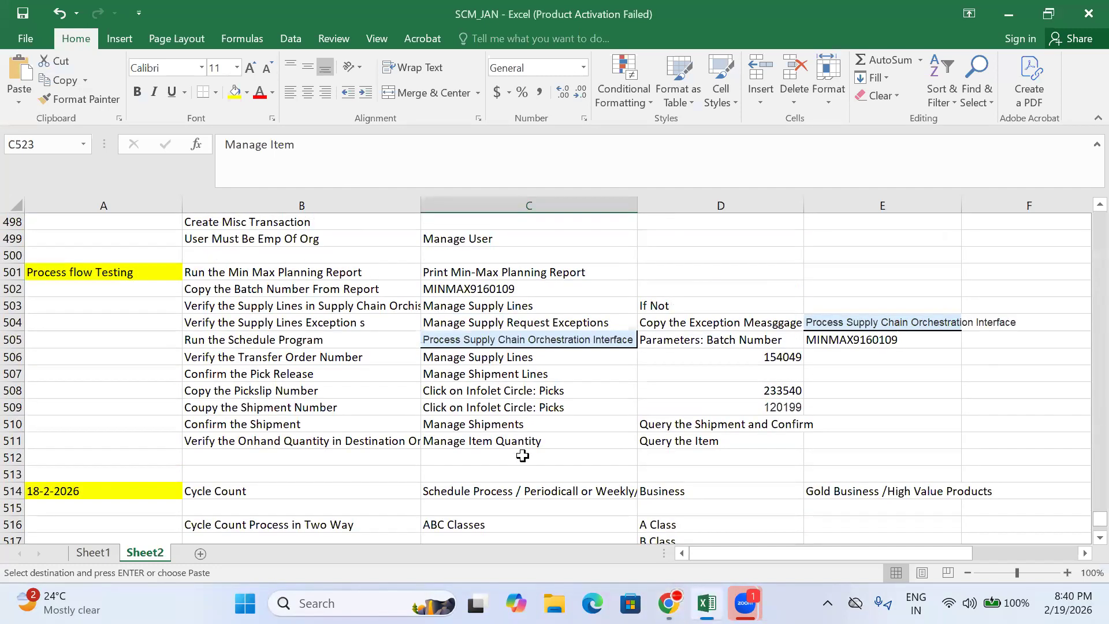
{"action": "scroll", "coordinate": [523, 456], "scroll_direction": "up", "scroll_amount": 4}
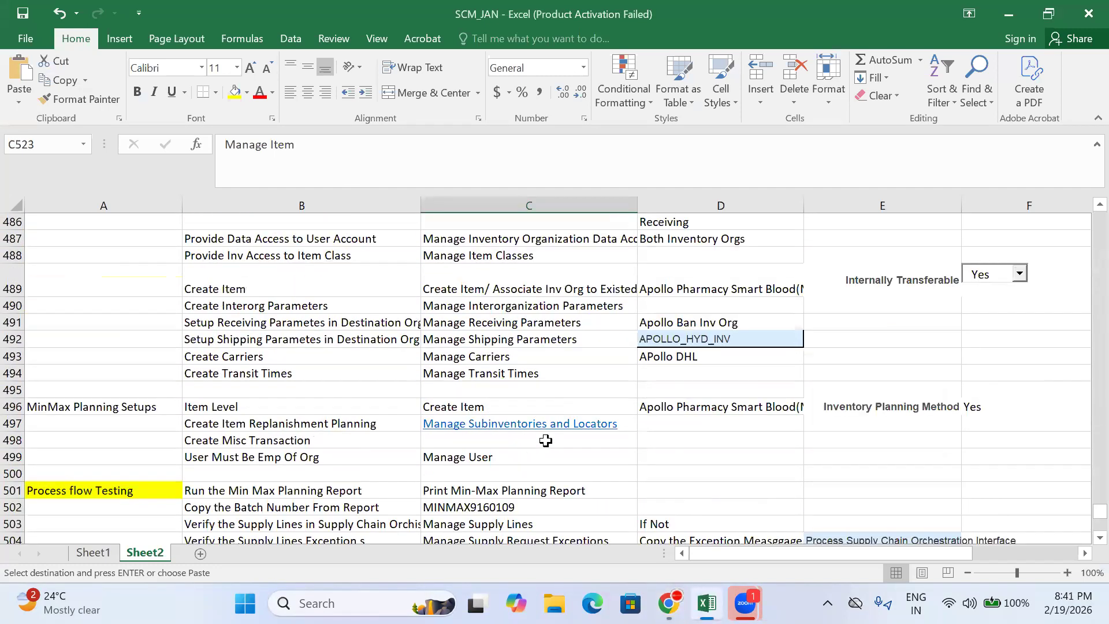
{"action": "scroll", "coordinate": [545, 439], "scroll_direction": "up", "scroll_amount": 4}
{"action": "scroll", "coordinate": [547, 440], "scroll_direction": "up", "scroll_amount": 4}
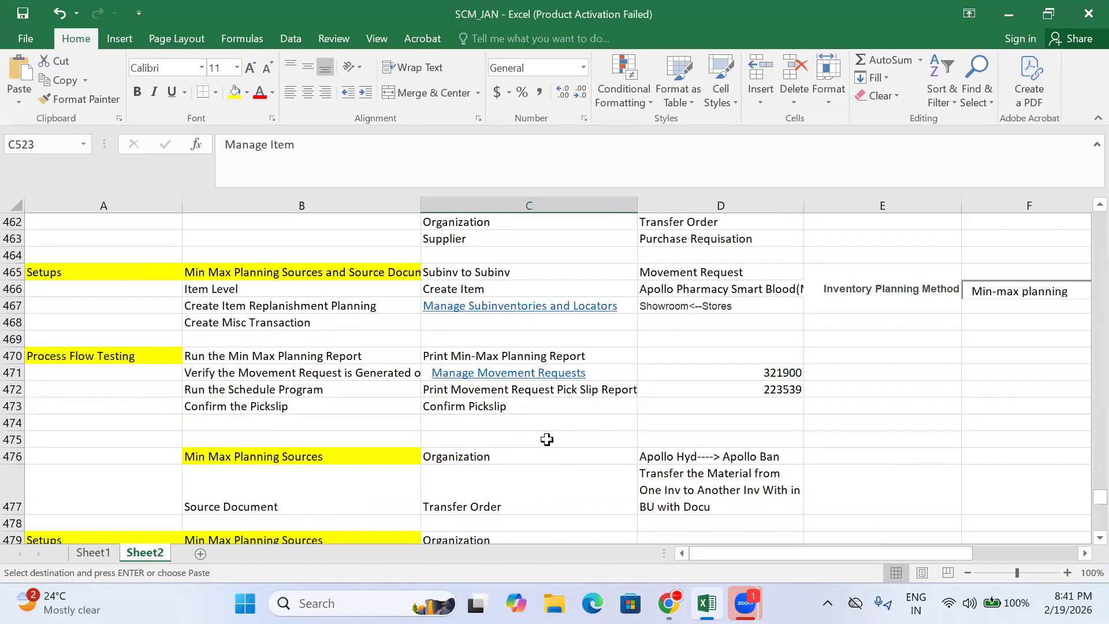
{"action": "scroll", "coordinate": [568, 430], "scroll_direction": "up", "scroll_amount": 3}
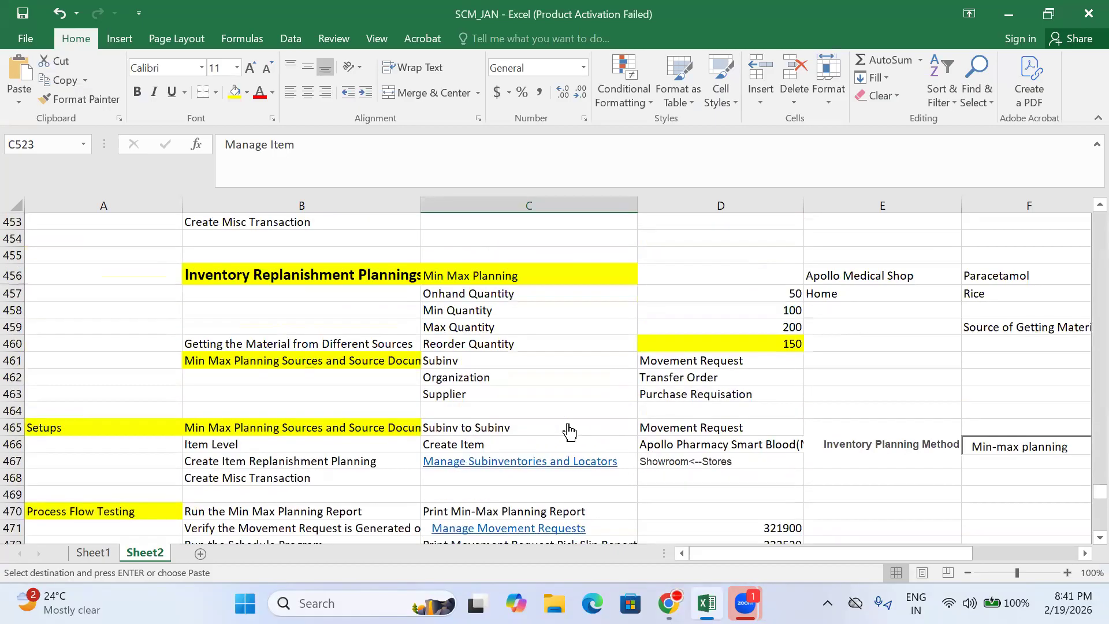
{"action": "scroll", "coordinate": [569, 431], "scroll_direction": "up", "scroll_amount": 4}
{"action": "scroll", "coordinate": [569, 431], "scroll_direction": "down", "scroll_amount": 3}
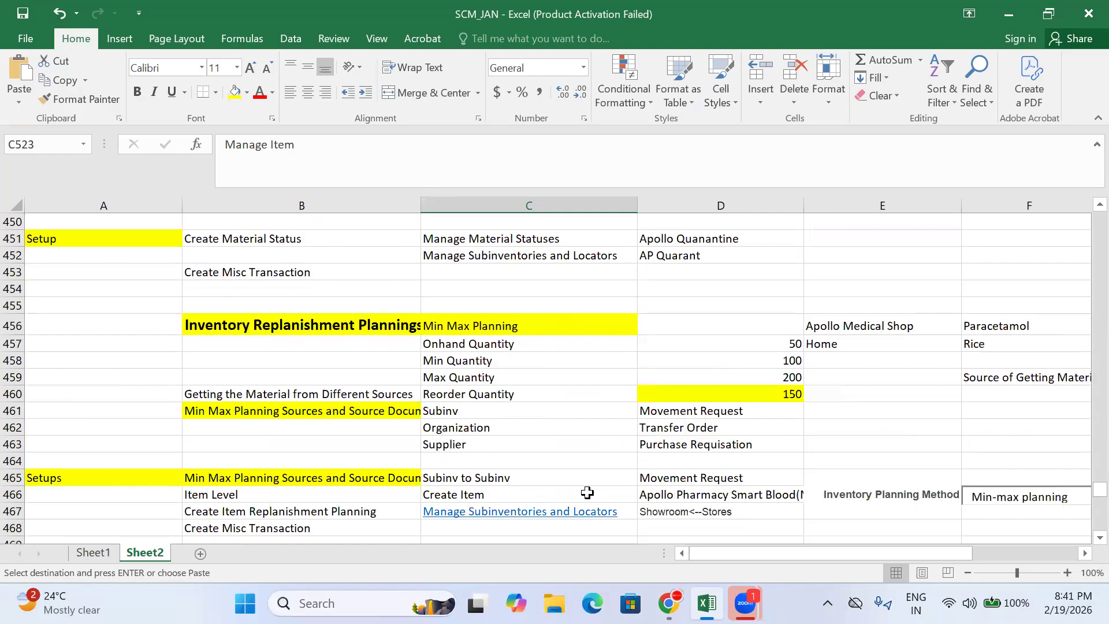
- Switch to Chrome and search Apollo Item Class for items starting with "Sens" and with "Apoll"
{"action": "mouse_move", "coordinate": [668, 603]}
{"action": "left_click", "coordinate": [668, 548]}
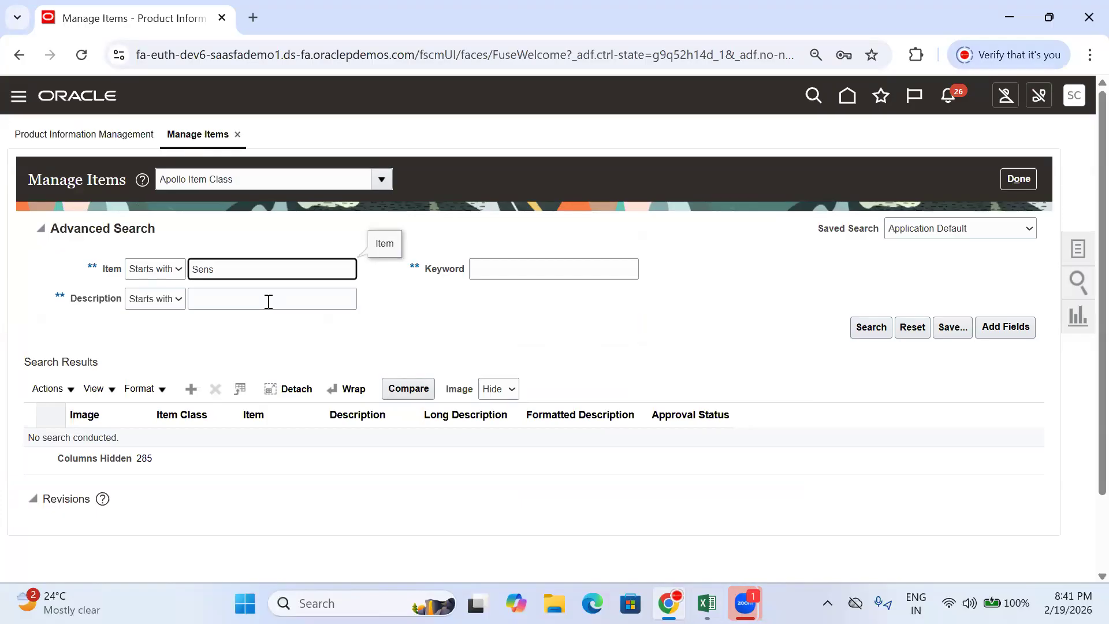
{"action": "key", "text": "Return"}
{"action": "left_click_drag", "start_coordinate": [259, 265], "coordinate": [168, 259]}
{"action": "key", "text": "BackSpace"}
{"action": "type", "text": "Apoll"}
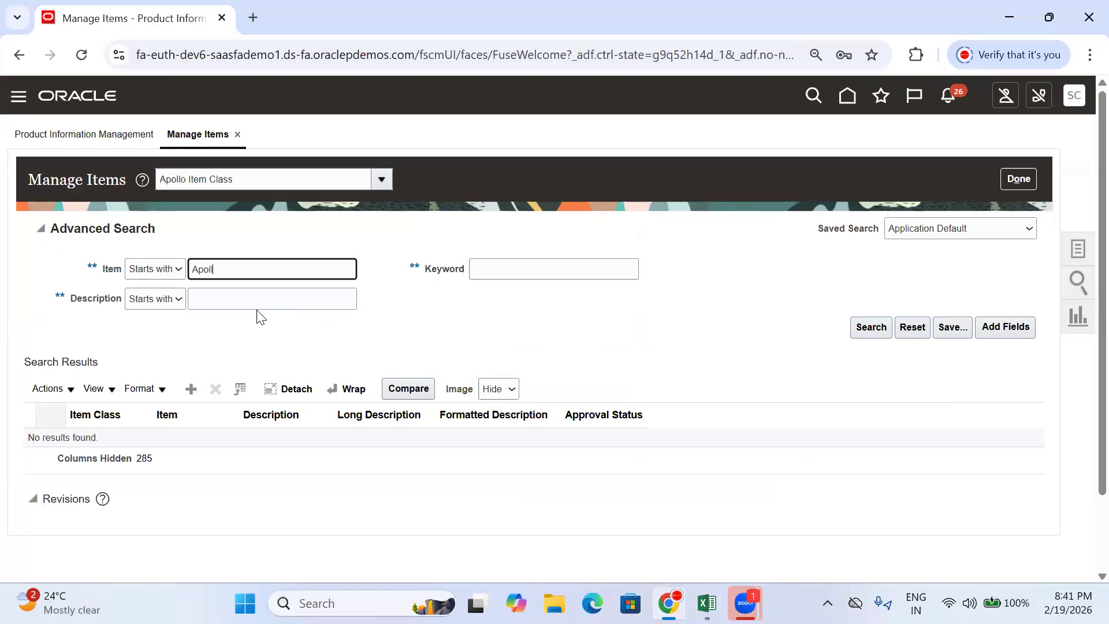
{"action": "key", "text": "Return"}
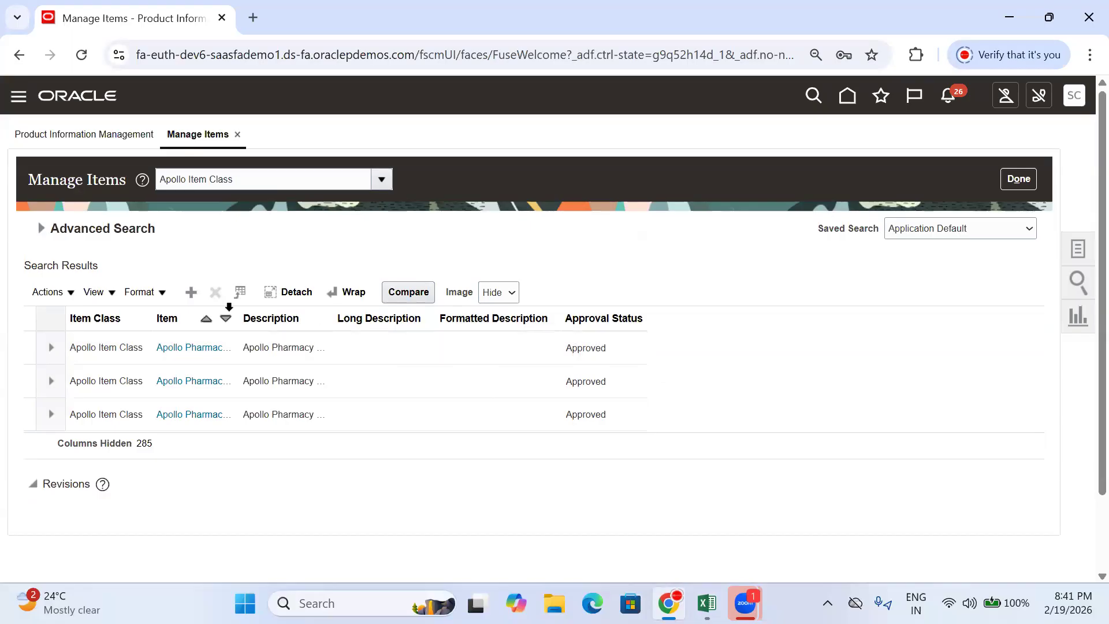
- Widen the Item column, open the Apollo Pharmacy Smart Blood(Min Max)Subinv item, and display its Inventory specifications
{"action": "left_click_drag", "start_coordinate": [238, 316], "coordinate": [295, 317]}
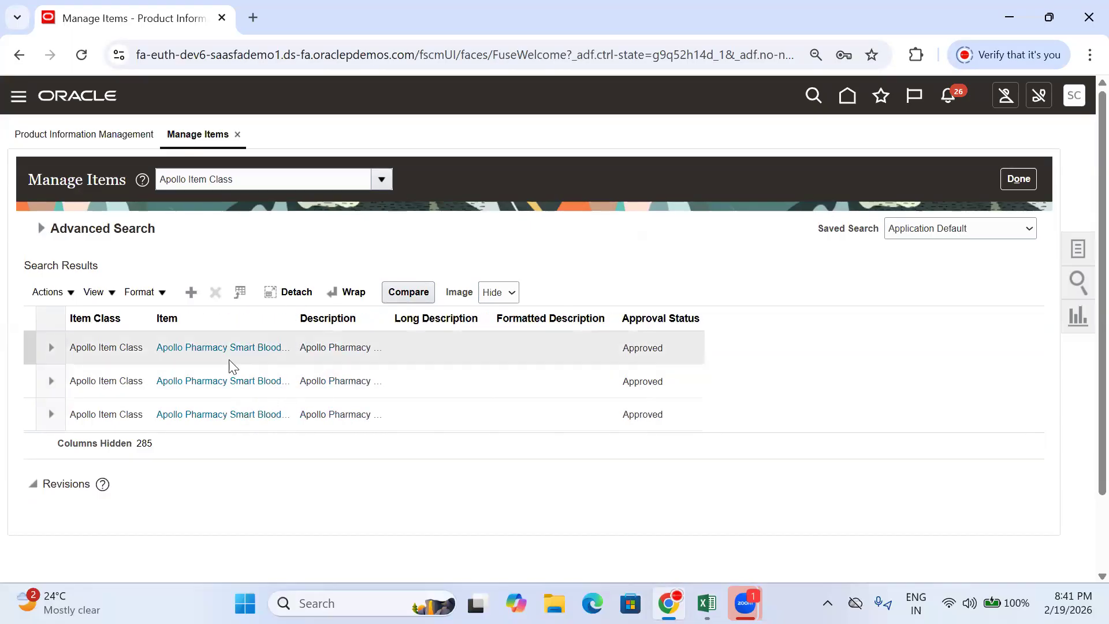
{"action": "left_click", "coordinate": [200, 345]}
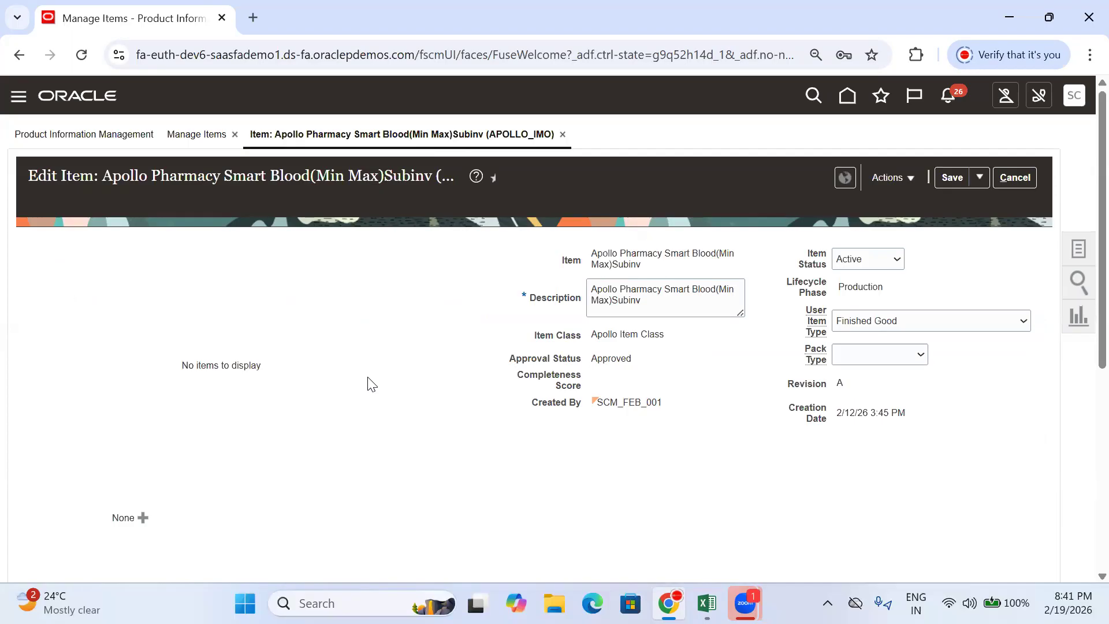
{"action": "scroll", "coordinate": [169, 375], "scroll_direction": "down", "scroll_amount": 5}
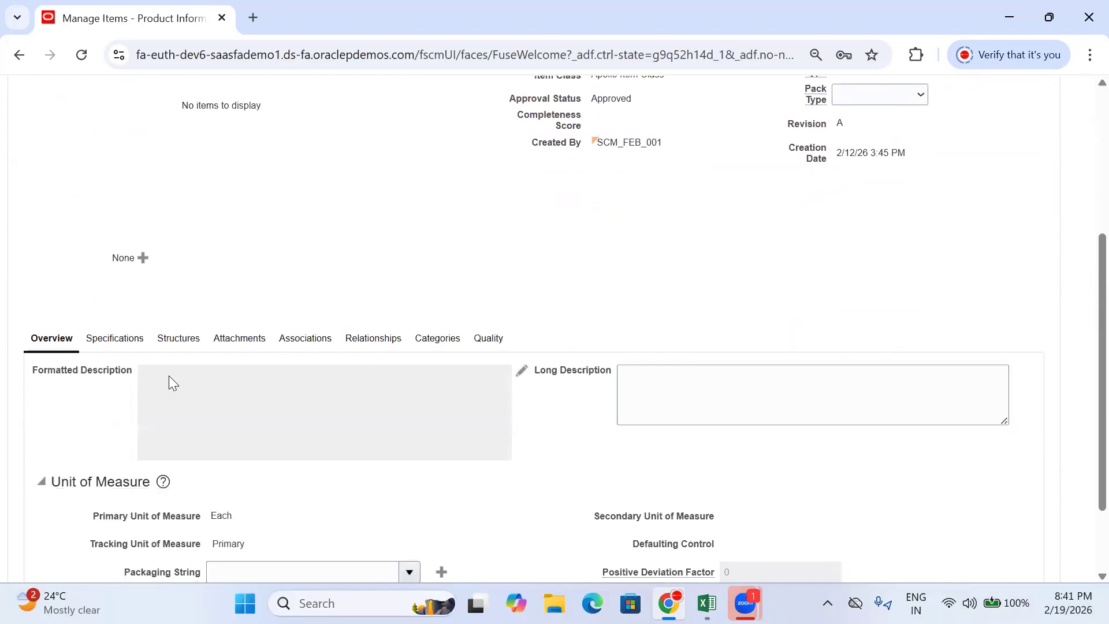
{"action": "left_click", "coordinate": [130, 343]}
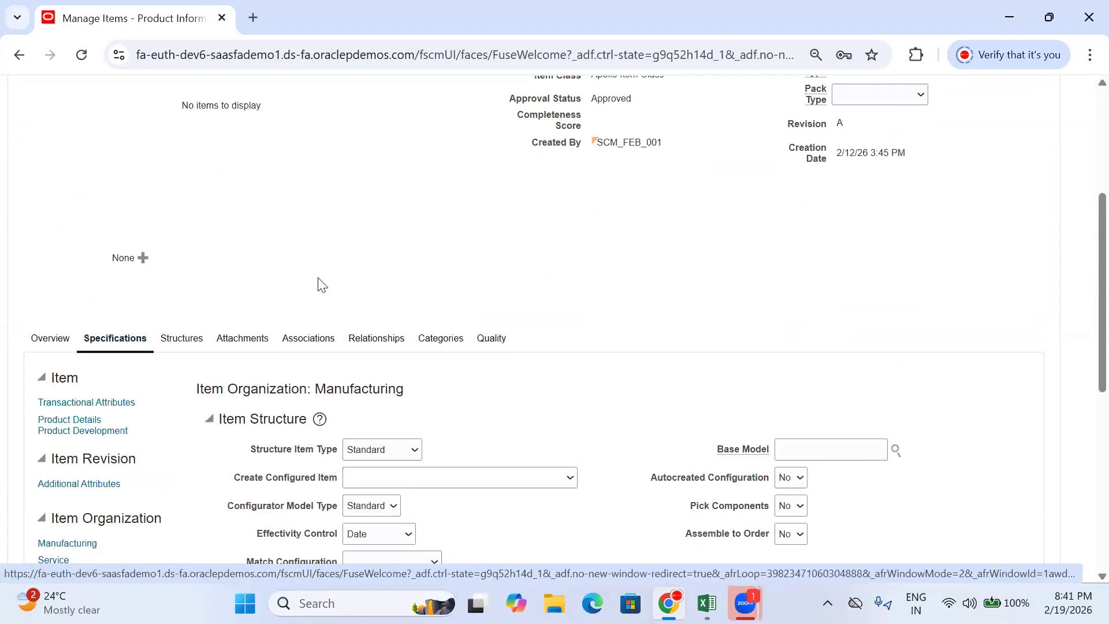
{"action": "scroll", "coordinate": [69, 347], "scroll_direction": "down", "scroll_amount": 3}
{"action": "left_click", "coordinate": [58, 401]}
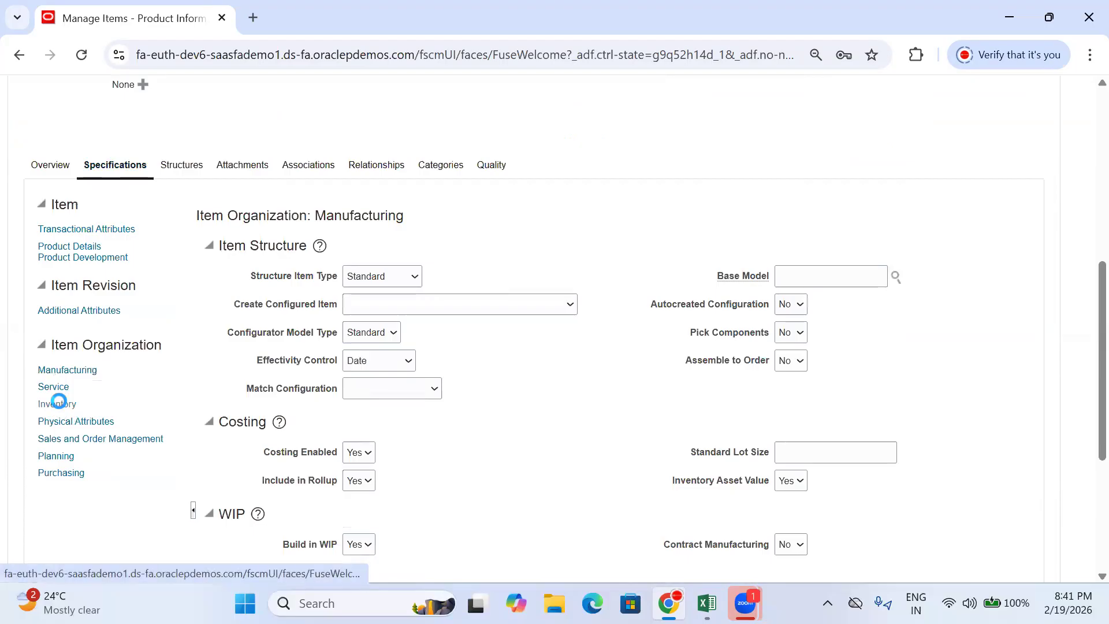
- Set Cycle Count Enabled to Yes in the Cycle Count section of the item's inventory attributes
{"action": "scroll", "coordinate": [60, 409], "scroll_direction": "down", "scroll_amount": 1}
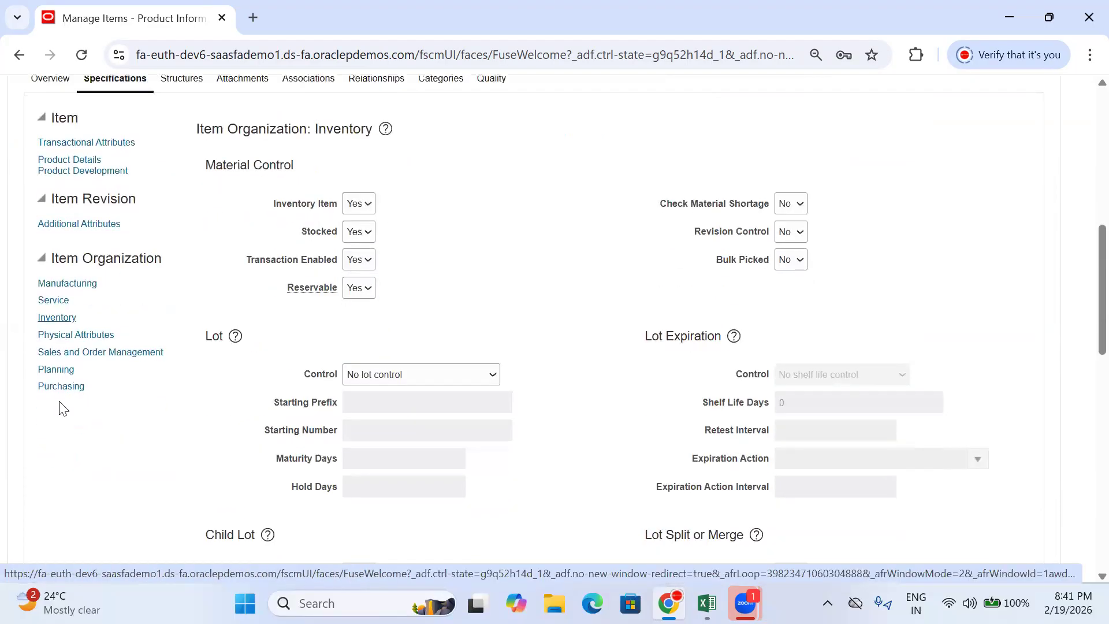
{"action": "scroll", "coordinate": [332, 321], "scroll_direction": "down", "scroll_amount": 10}
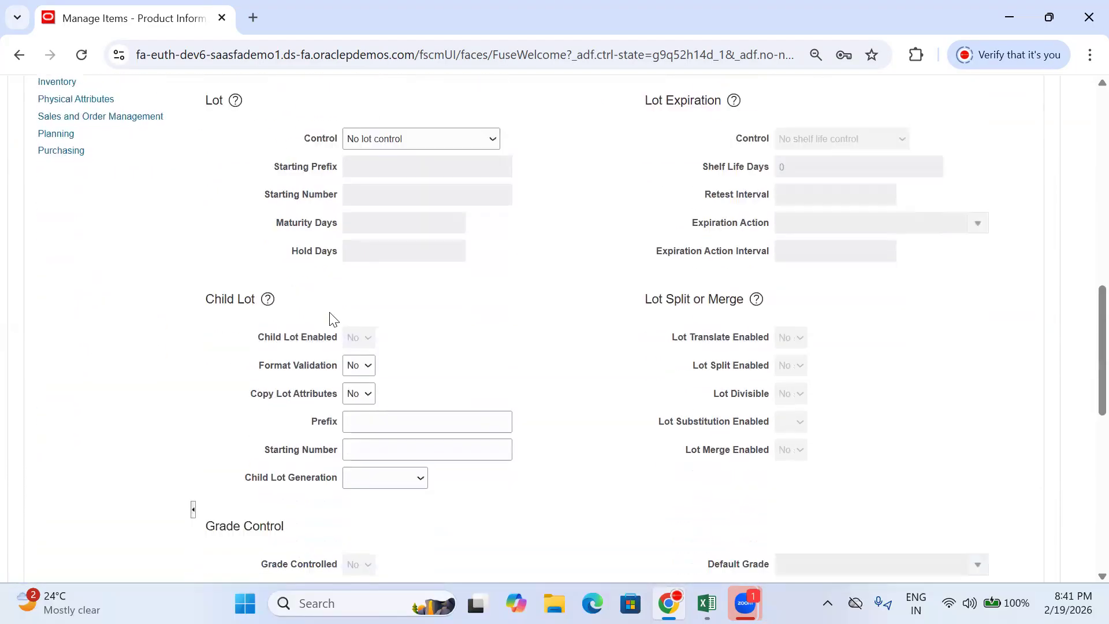
{"action": "scroll", "coordinate": [332, 321], "scroll_direction": "down", "scroll_amount": 2}
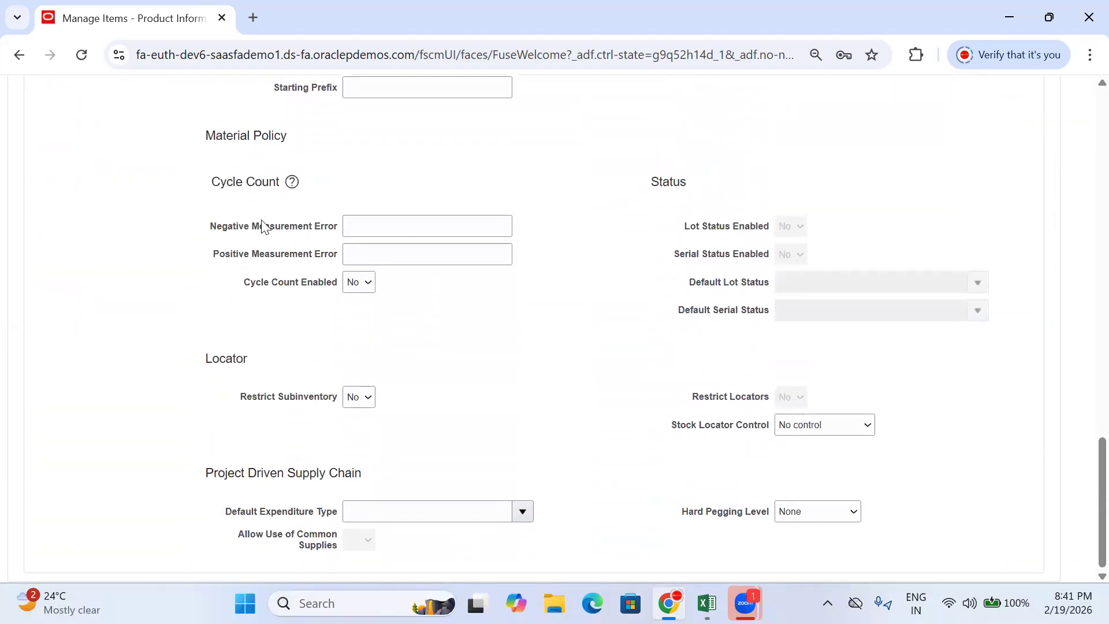
{"action": "left_click_drag", "start_coordinate": [203, 186], "coordinate": [280, 182]}
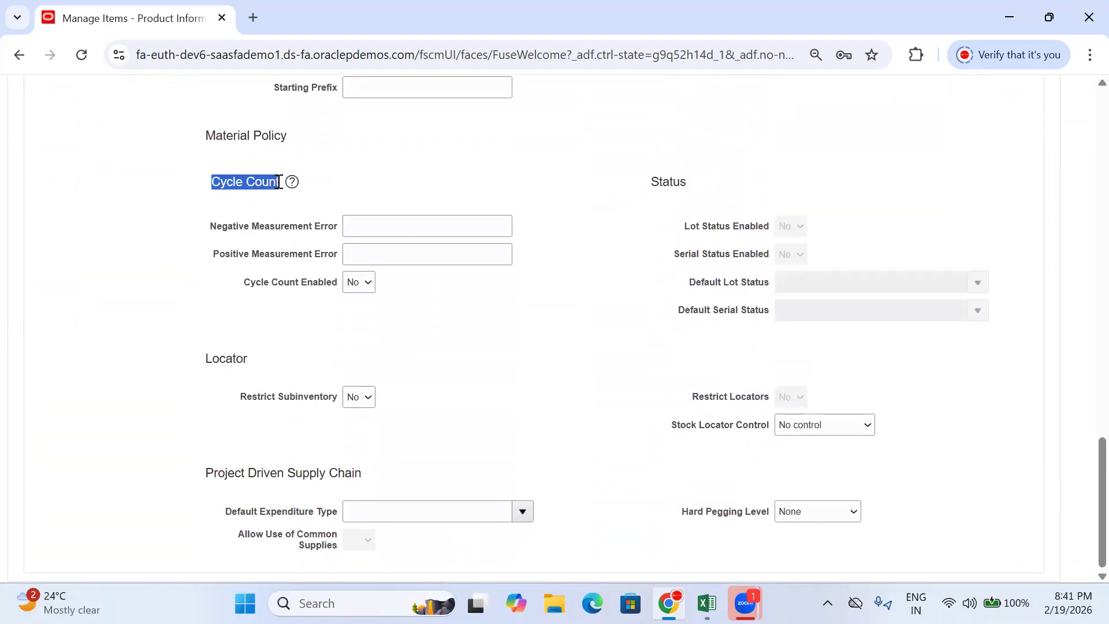
{"action": "left_click", "coordinate": [209, 197]}
{"action": "scroll", "coordinate": [366, 232], "scroll_direction": "up", "scroll_amount": 10}
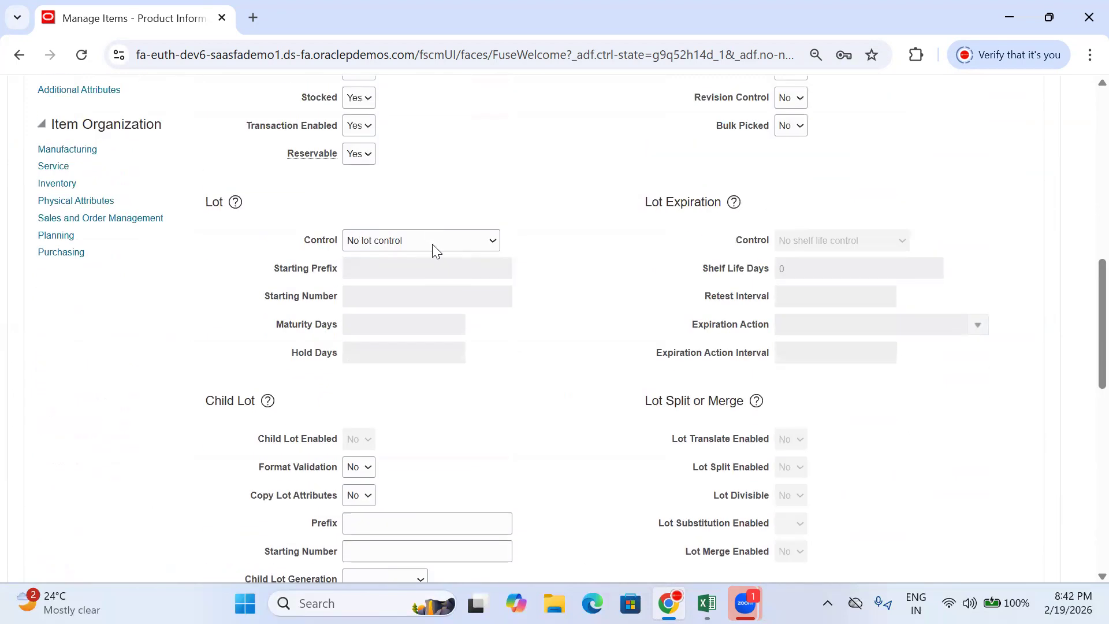
{"action": "scroll", "coordinate": [427, 226], "scroll_direction": "up", "scroll_amount": 2}
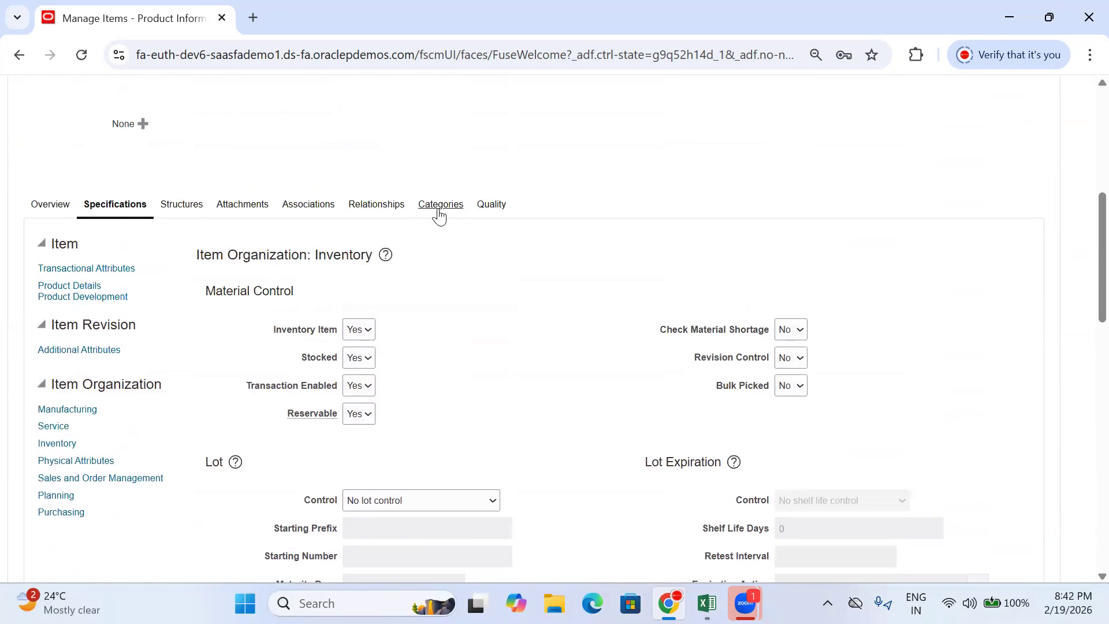
{"action": "scroll", "coordinate": [439, 215], "scroll_direction": "down", "scroll_amount": 10}
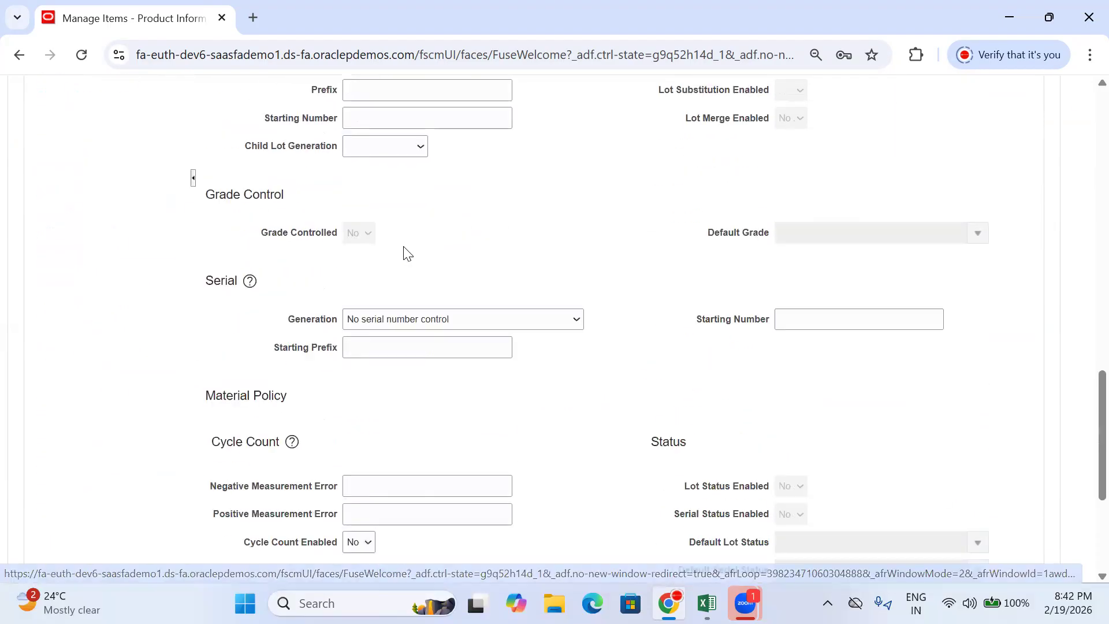
{"action": "scroll", "coordinate": [247, 470], "scroll_direction": "down", "scroll_amount": 3}
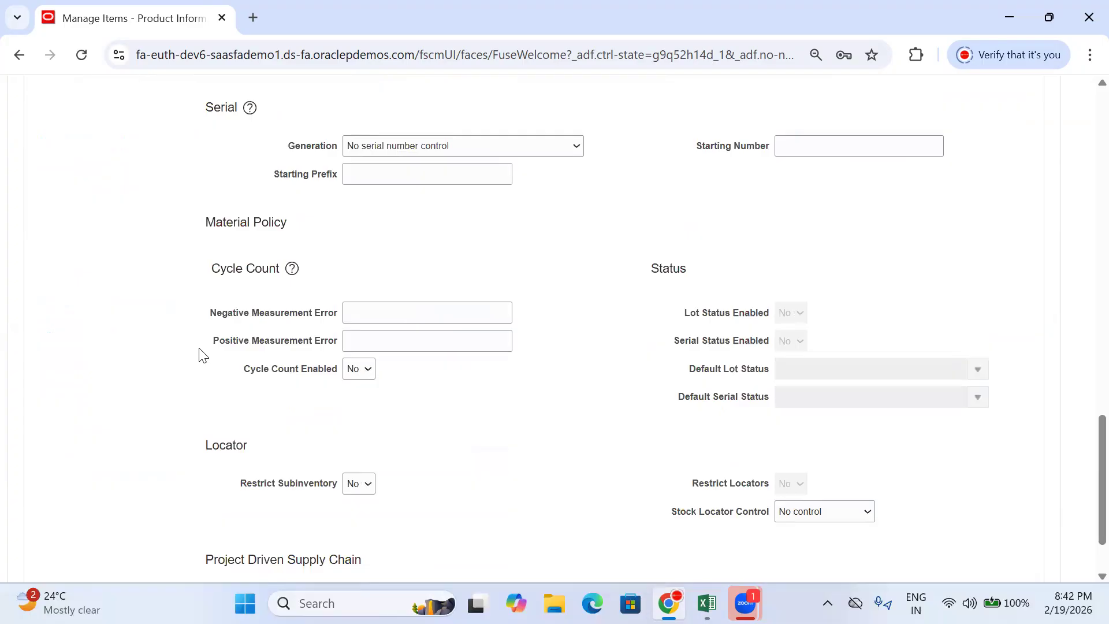
{"action": "left_click_drag", "start_coordinate": [250, 373], "coordinate": [354, 371]}
{"action": "left_click", "coordinate": [359, 373]}
{"action": "left_click", "coordinate": [368, 408]}
- Copy the Cycle Count Enabled attribute from the item and paste it into cell E523 of the Excel notes
{"action": "triple_click", "coordinate": [246, 373]}
{"action": "key", "text": "ctrl+c"}
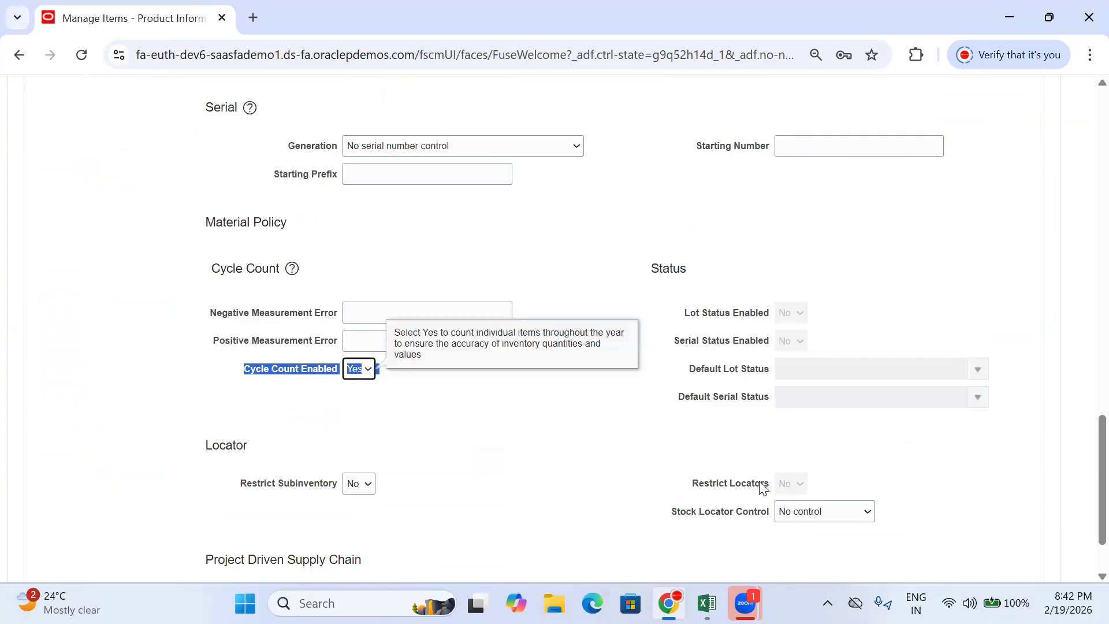
{"action": "key", "text": "alt+Tab"}
{"action": "scroll", "coordinate": [566, 441], "scroll_direction": "down", "scroll_amount": 14}
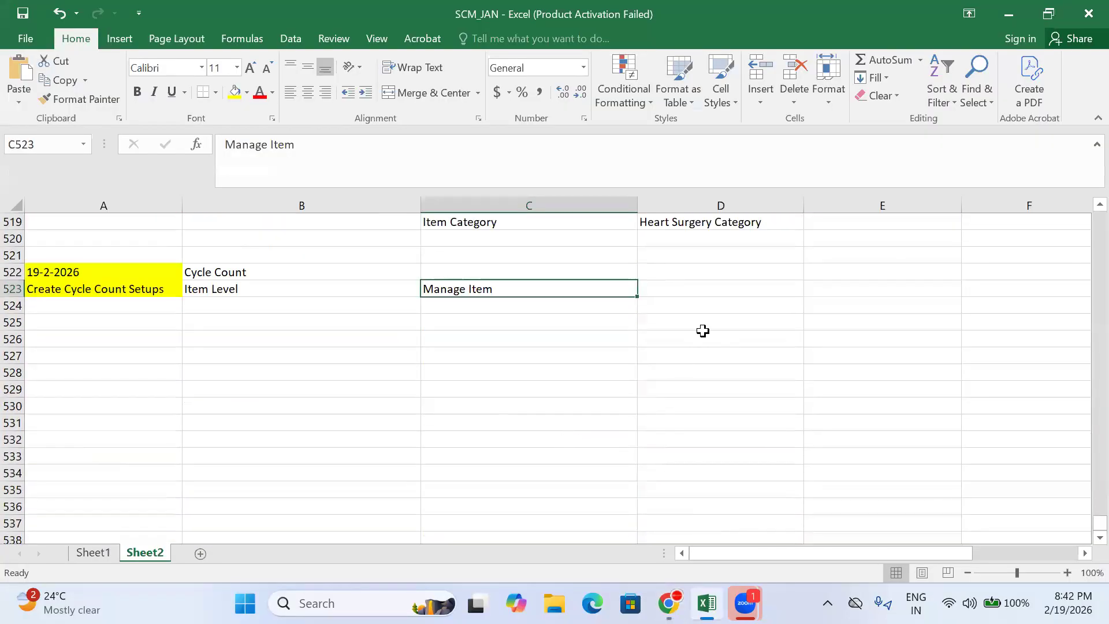
{"action": "left_click", "coordinate": [708, 291]}
{"action": "left_click", "coordinate": [837, 288]}
{"action": "key", "text": "ctrl+v"}
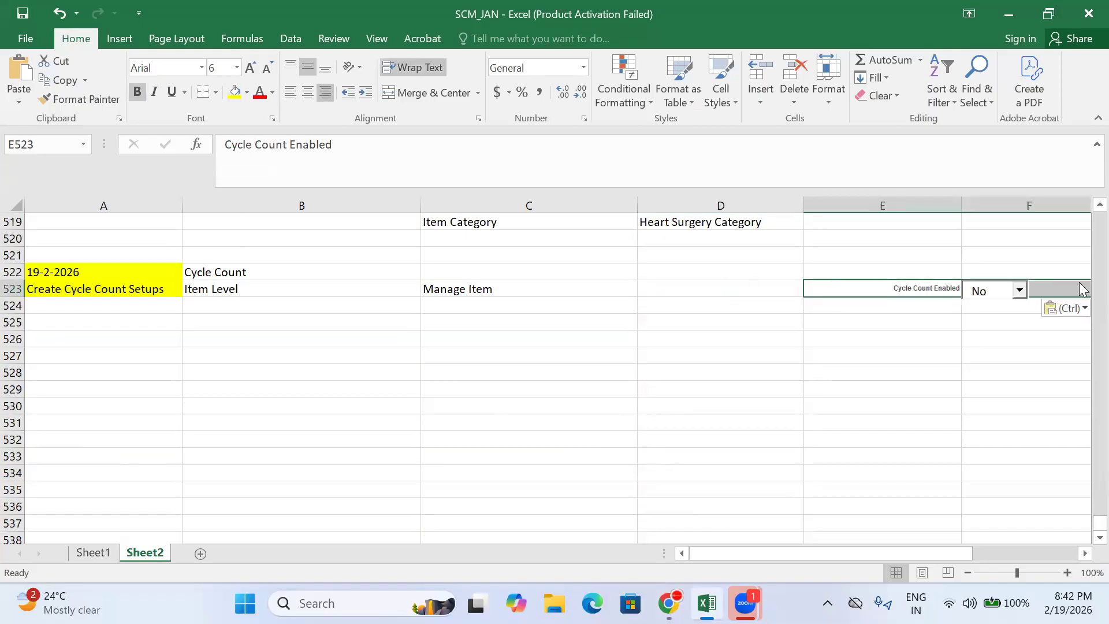
- Set the pasted Cycle Count Enabled dropdown to Yes and enlarge the label in E523 to font size 9
{"action": "left_click", "coordinate": [1019, 290]}
{"action": "left_click", "coordinate": [978, 321]}
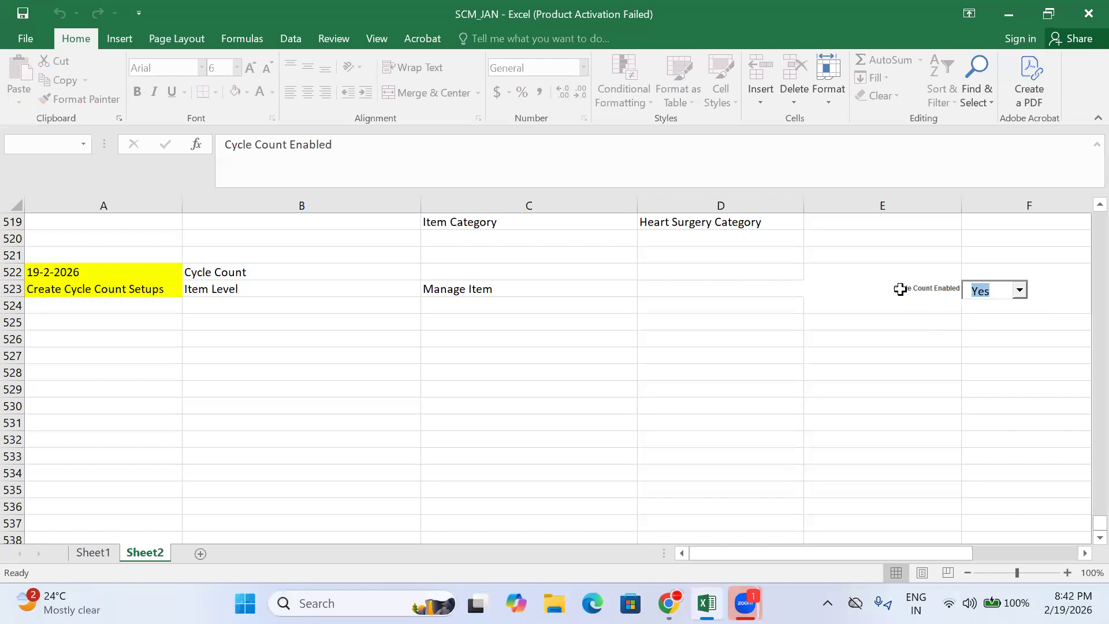
{"action": "left_click", "coordinate": [900, 288]}
{"action": "left_click", "coordinate": [249, 72]}
{"action": "left_click", "coordinate": [249, 71]}
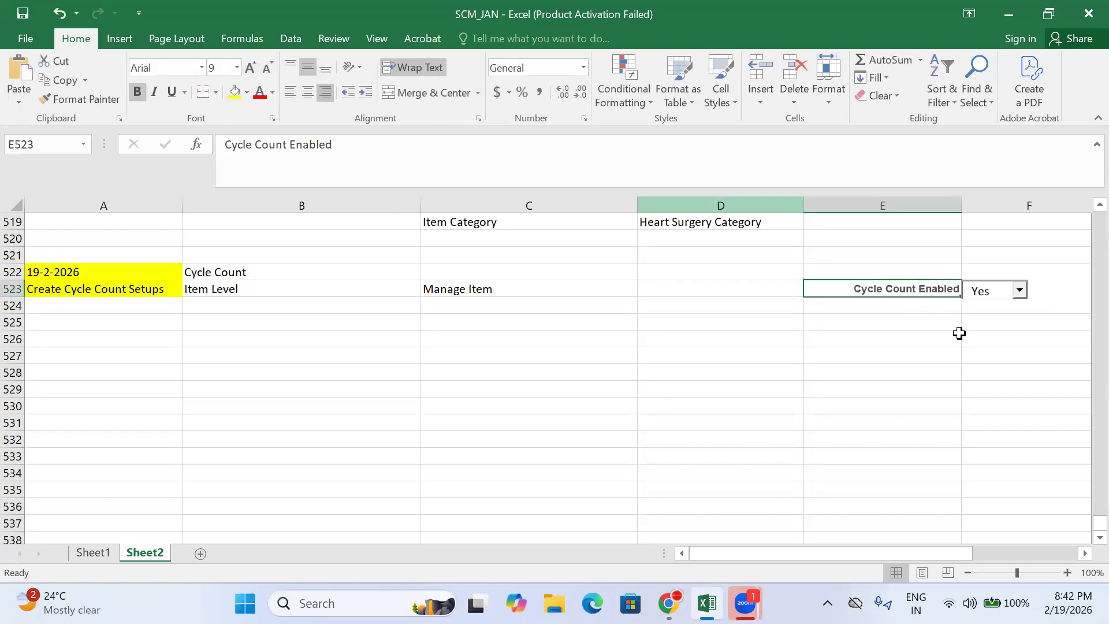
- Copy the item description Apollo Pharmacy Smart Blood(Min Max)Subinv from Oracle Fusion and paste it into cell D523 of the notes
{"action": "left_click", "coordinate": [669, 603]}
{"action": "scroll", "coordinate": [693, 269], "scroll_direction": "up", "scroll_amount": 15}
{"action": "left_click_drag", "start_coordinate": [699, 316], "coordinate": [564, 298]}
{"action": "key", "text": "ctrl+c"}
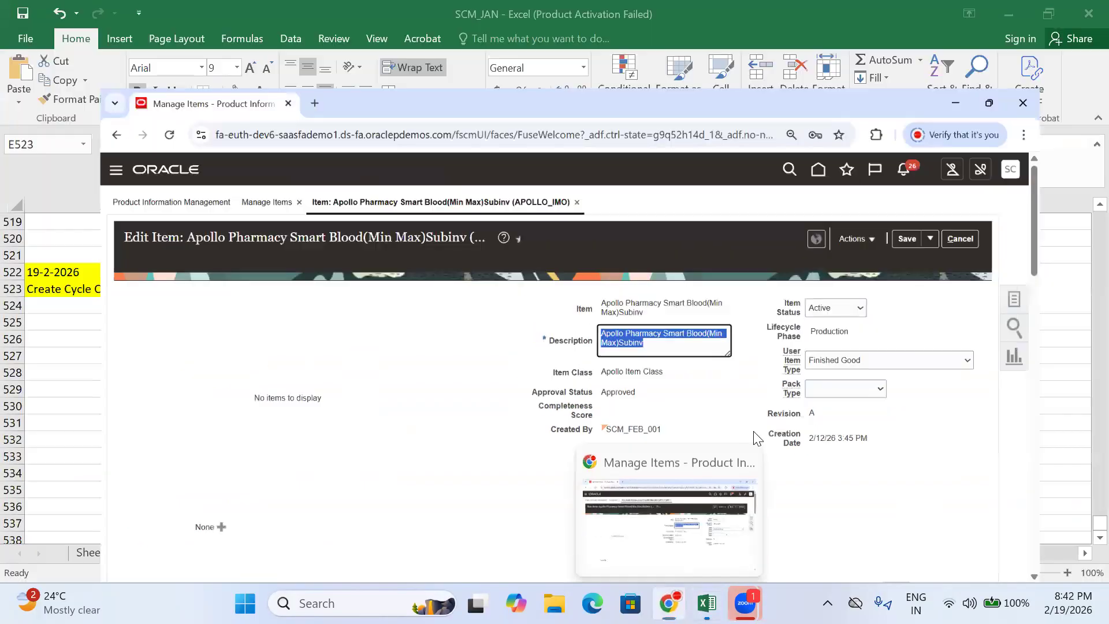
{"action": "left_click", "coordinate": [707, 603]}
{"action": "left_click", "coordinate": [690, 285]}
{"action": "key", "text": "ctrl+v"}
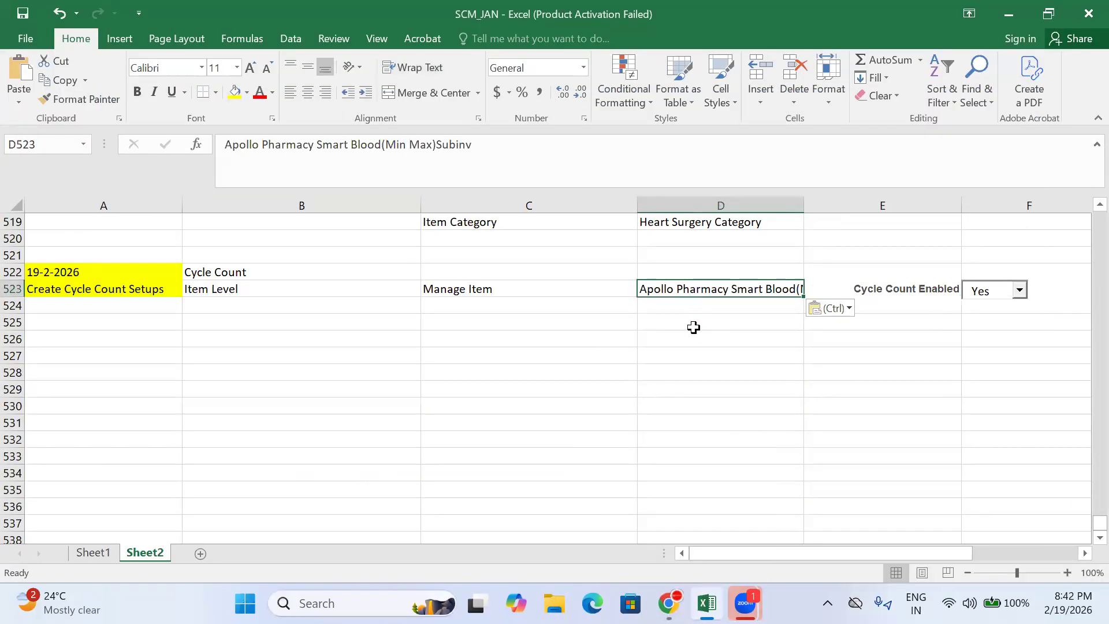
{"action": "left_click", "coordinate": [686, 311]}
- Switch to Chrome, save the edited item, and display its organization associations
{"action": "left_click", "coordinate": [669, 603]}
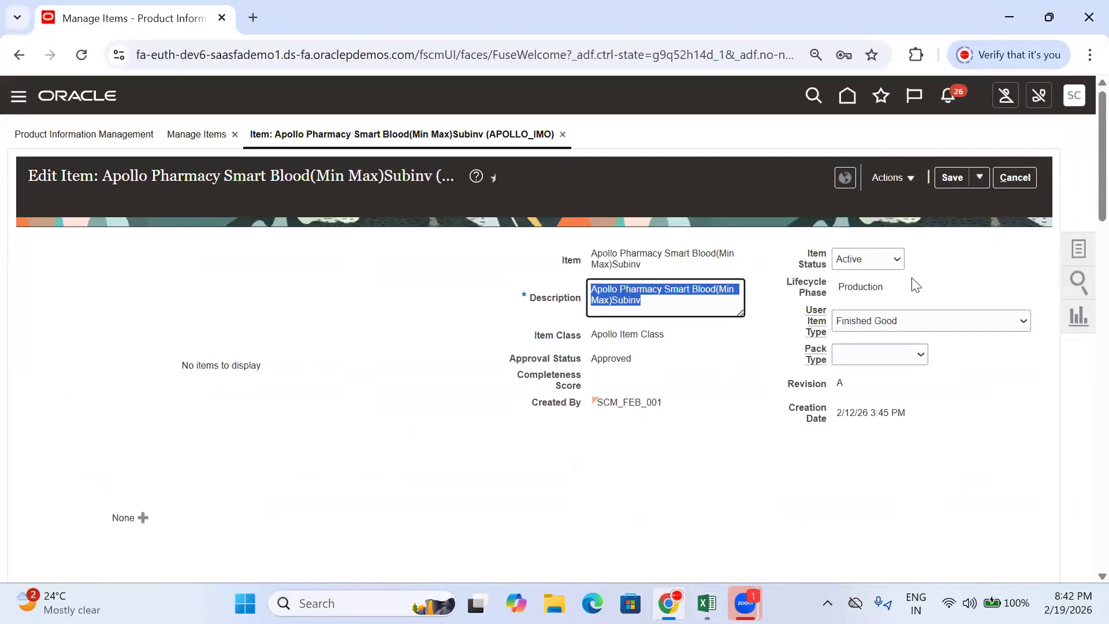
{"action": "left_click", "coordinate": [951, 178]}
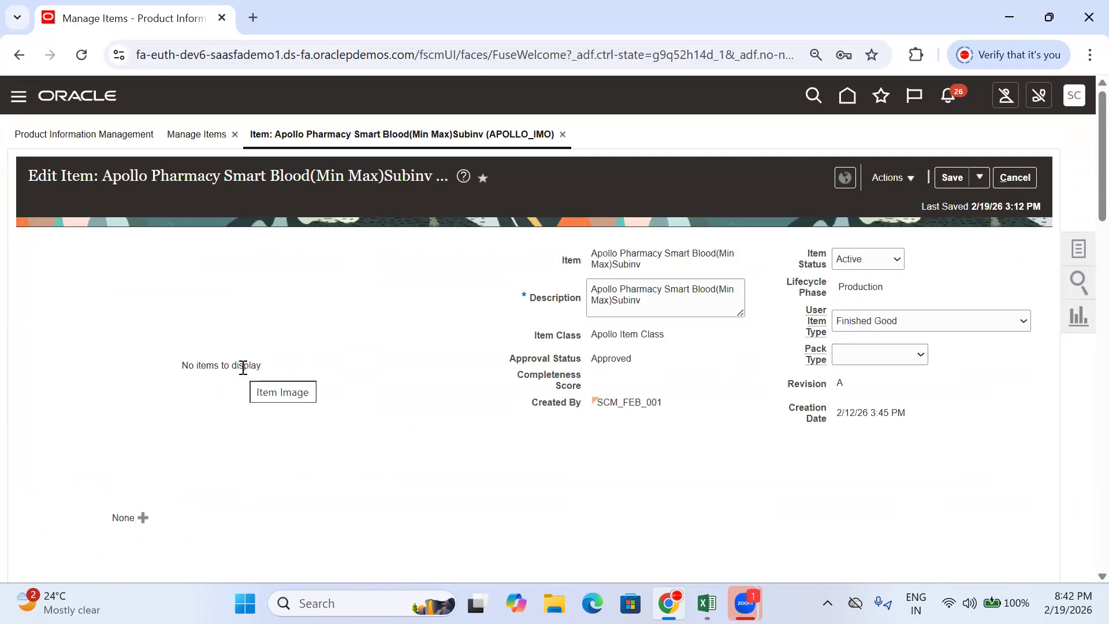
{"action": "scroll", "coordinate": [413, 403], "scroll_direction": "down", "scroll_amount": 5}
{"action": "left_click", "coordinate": [312, 254]}
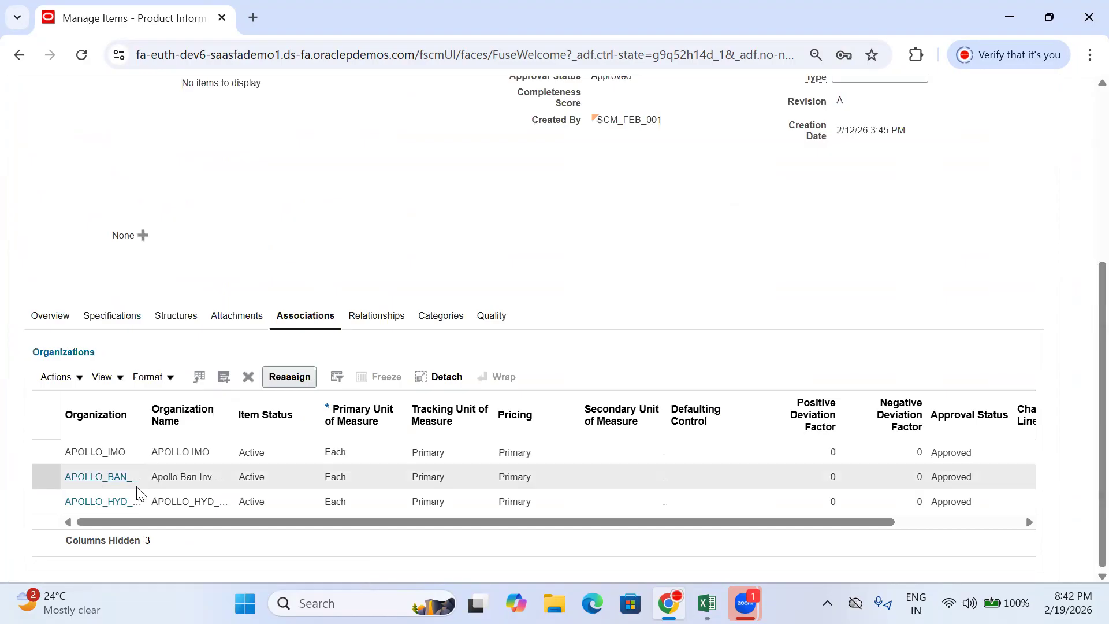
- Open the item's APOLLO_HYD_INV organization record and display its Inventory specifications
{"action": "left_click", "coordinate": [115, 500]}
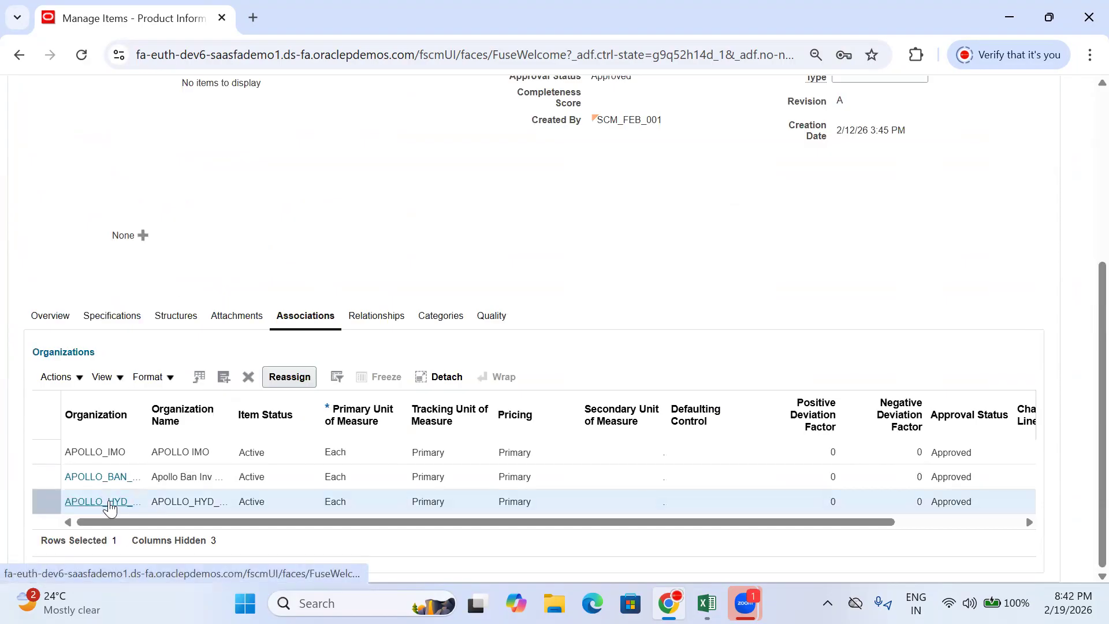
{"action": "left_click", "coordinate": [101, 501]}
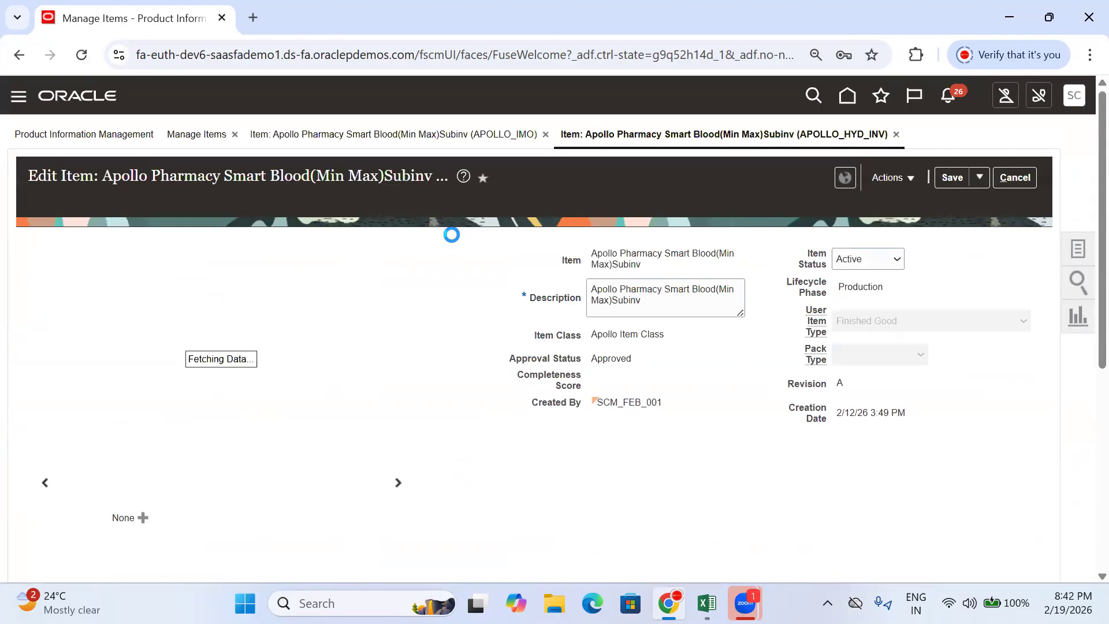
{"action": "scroll", "coordinate": [418, 277], "scroll_direction": "down", "scroll_amount": 6}
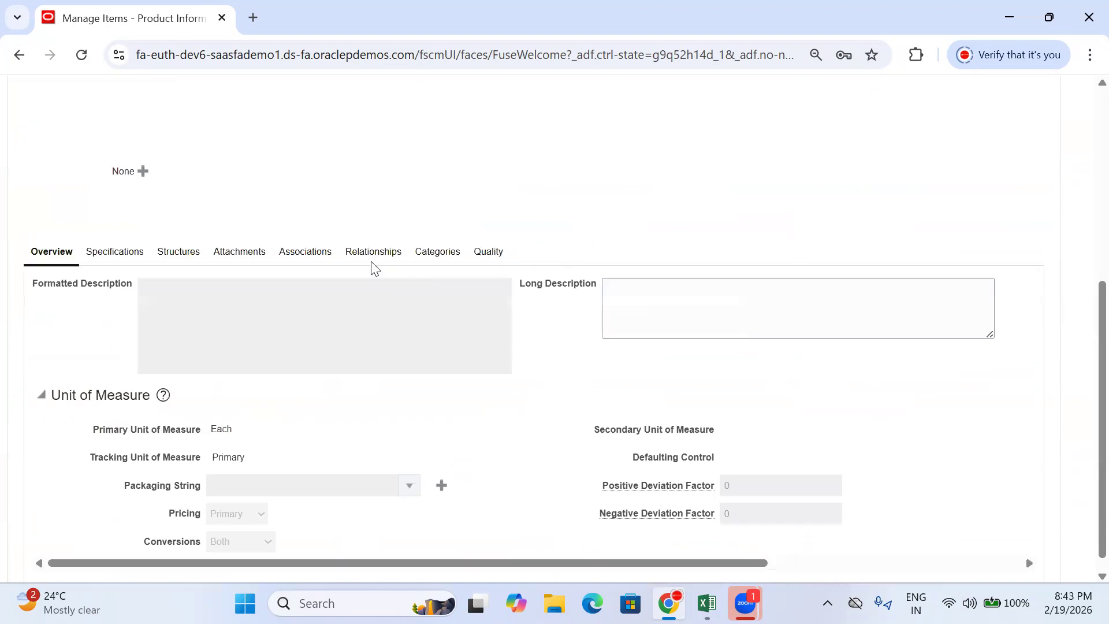
{"action": "left_click", "coordinate": [113, 252]}
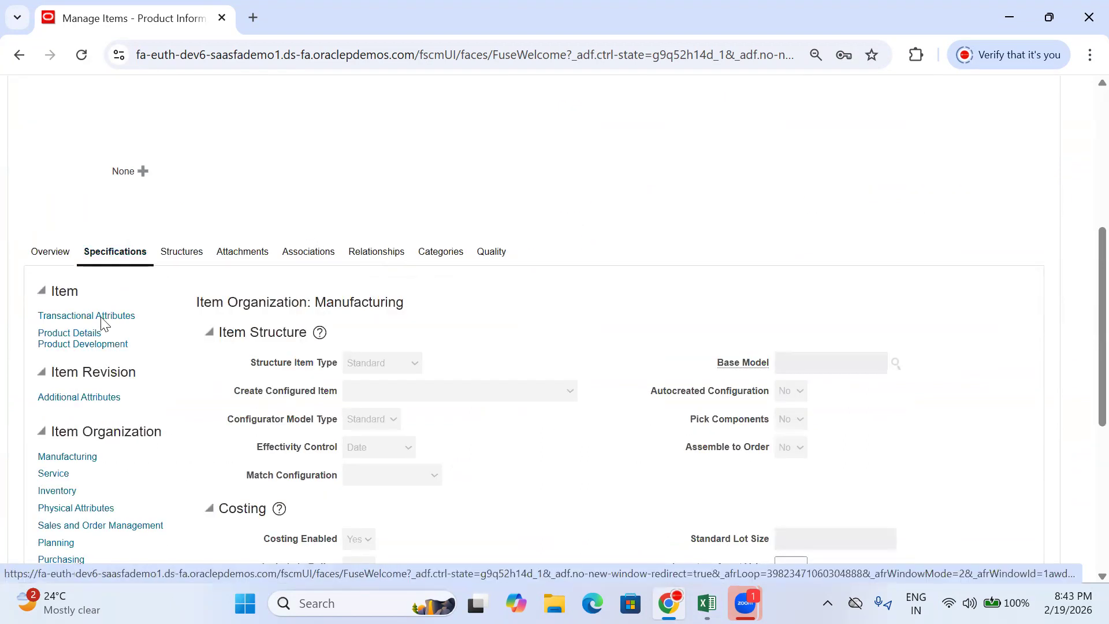
{"action": "scroll", "coordinate": [57, 404], "scroll_direction": "down", "scroll_amount": 2}
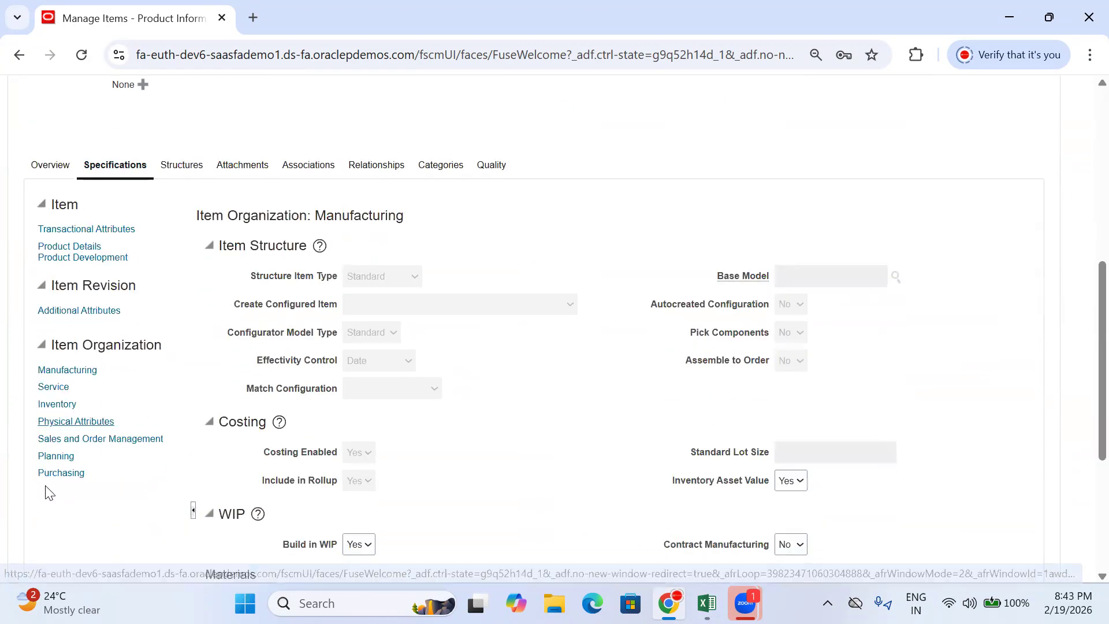
{"action": "left_click", "coordinate": [58, 402]}
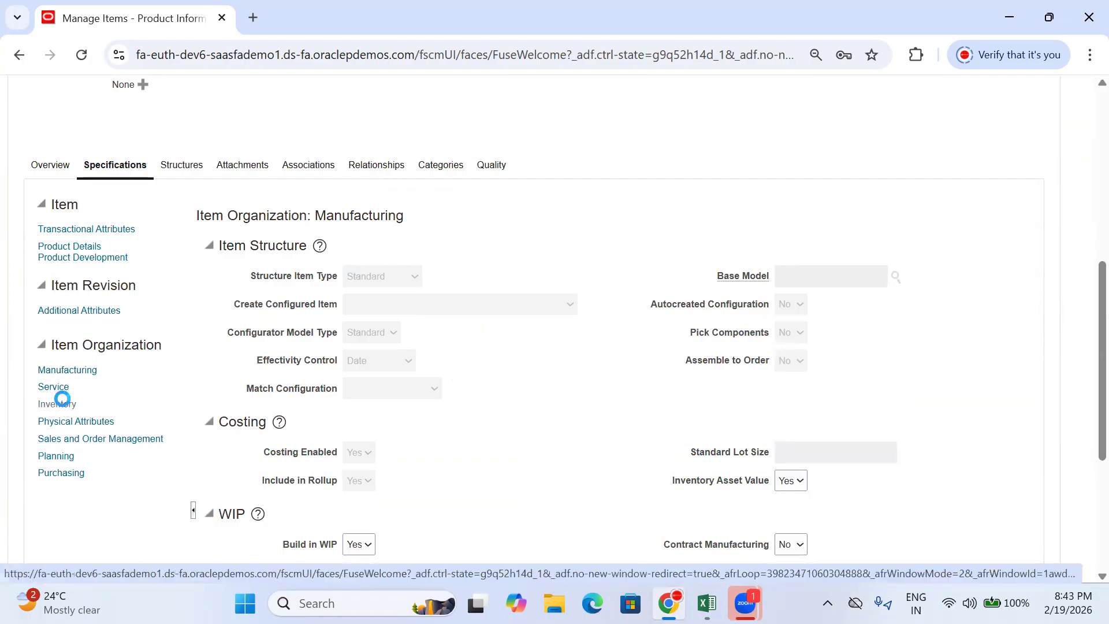
- Set Cycle Count Enabled to Yes under Material Policy for the item in APOLLO_HYD_INV
{"action": "scroll", "coordinate": [280, 383], "scroll_direction": "down", "scroll_amount": 10}
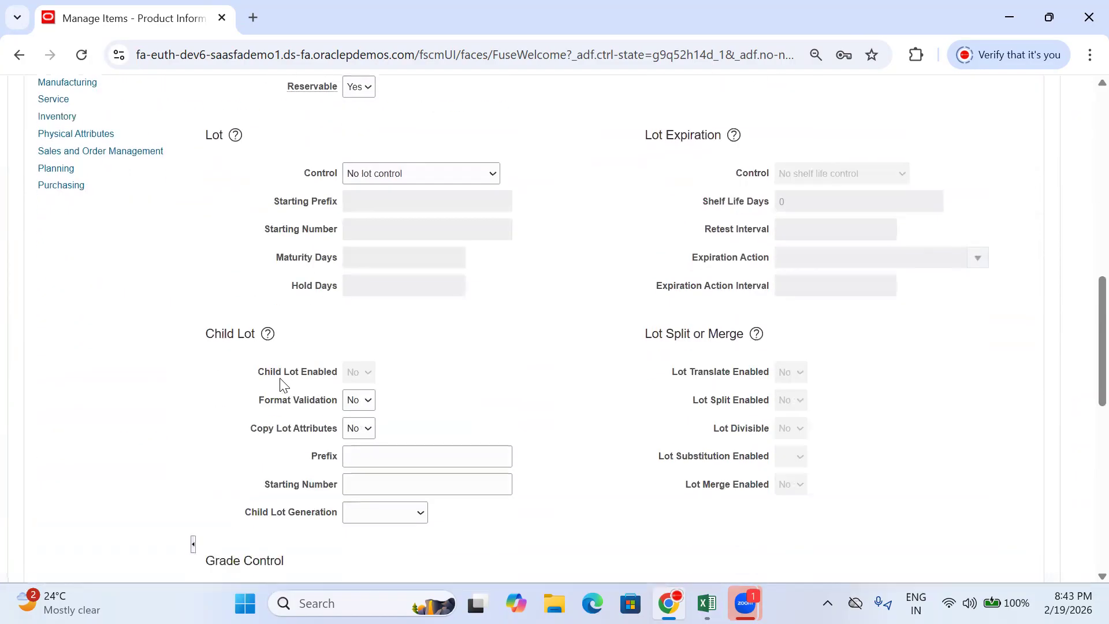
{"action": "scroll", "coordinate": [281, 384], "scroll_direction": "down", "scroll_amount": 2}
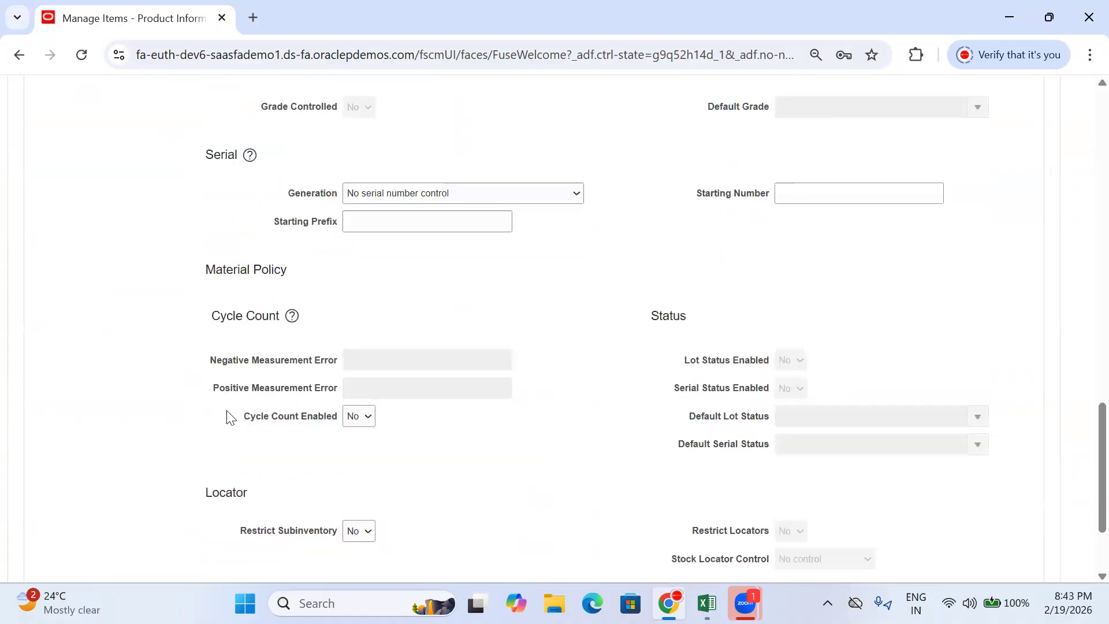
{"action": "left_click", "coordinate": [365, 424]}
{"action": "left_click", "coordinate": [356, 459]}
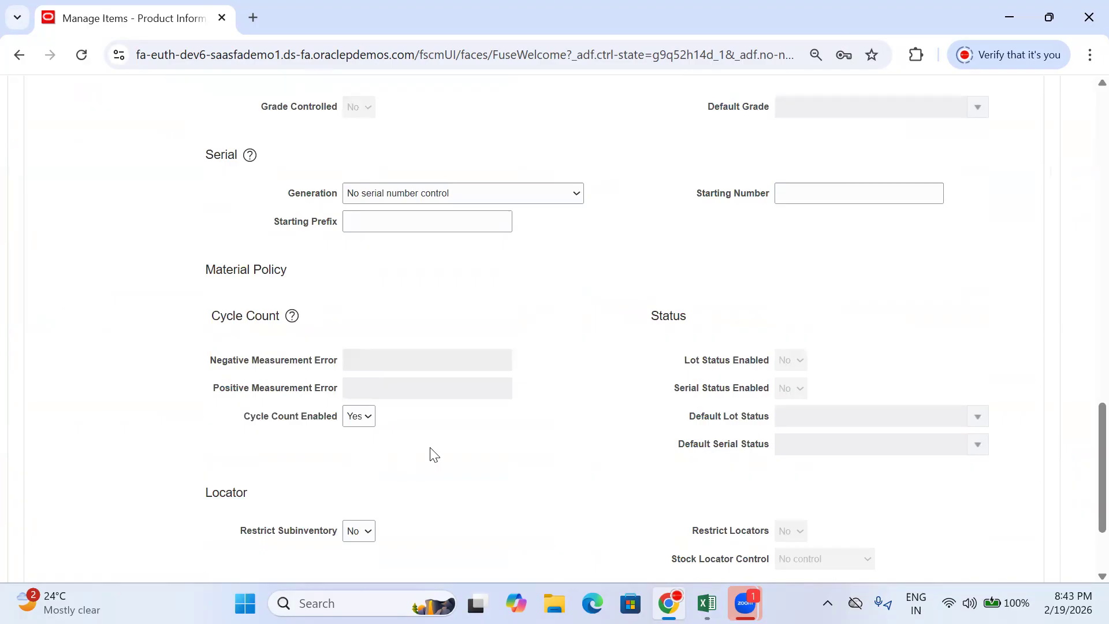
{"action": "left_click_drag", "start_coordinate": [243, 418], "coordinate": [411, 417]}
{"action": "left_click", "coordinate": [430, 431]}
- Save and close the APOLLO_HYD_INV item record and the APOLLO_IMO master item record
{"action": "scroll", "coordinate": [690, 287], "scroll_direction": "up", "scroll_amount": 15}
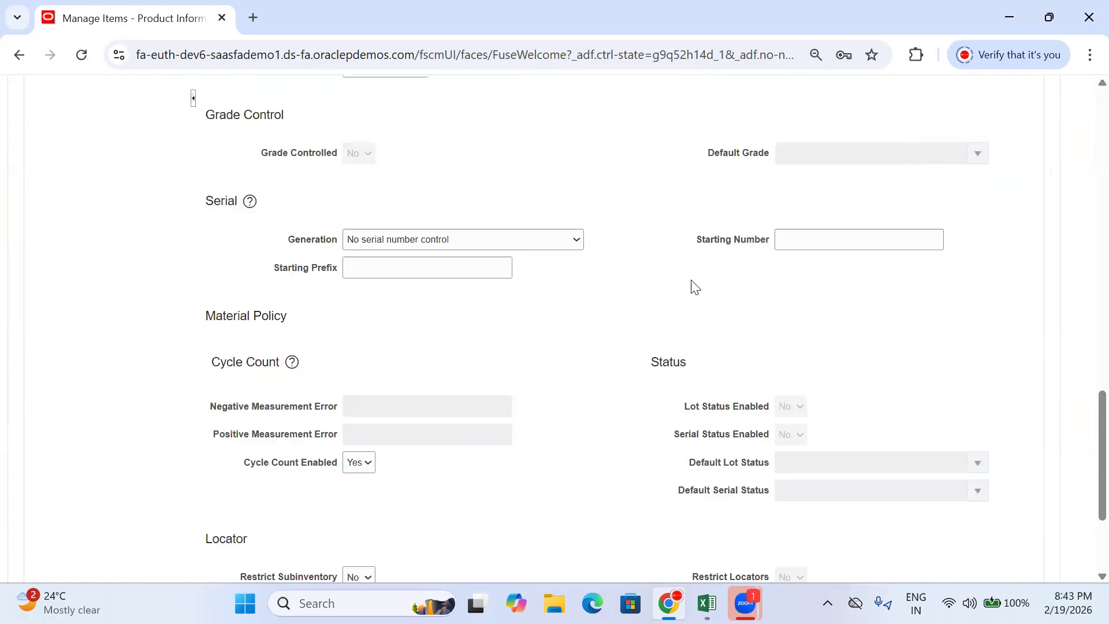
{"action": "left_click", "coordinate": [976, 171]}
{"action": "left_click", "coordinate": [979, 203]}
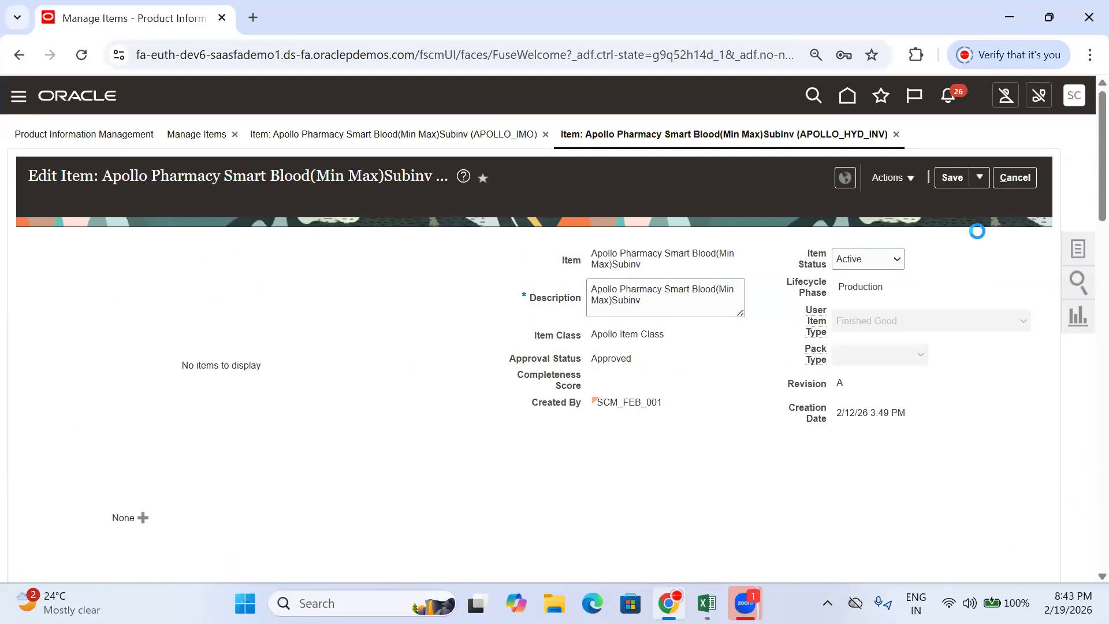
{"action": "left_click", "coordinate": [978, 178]}
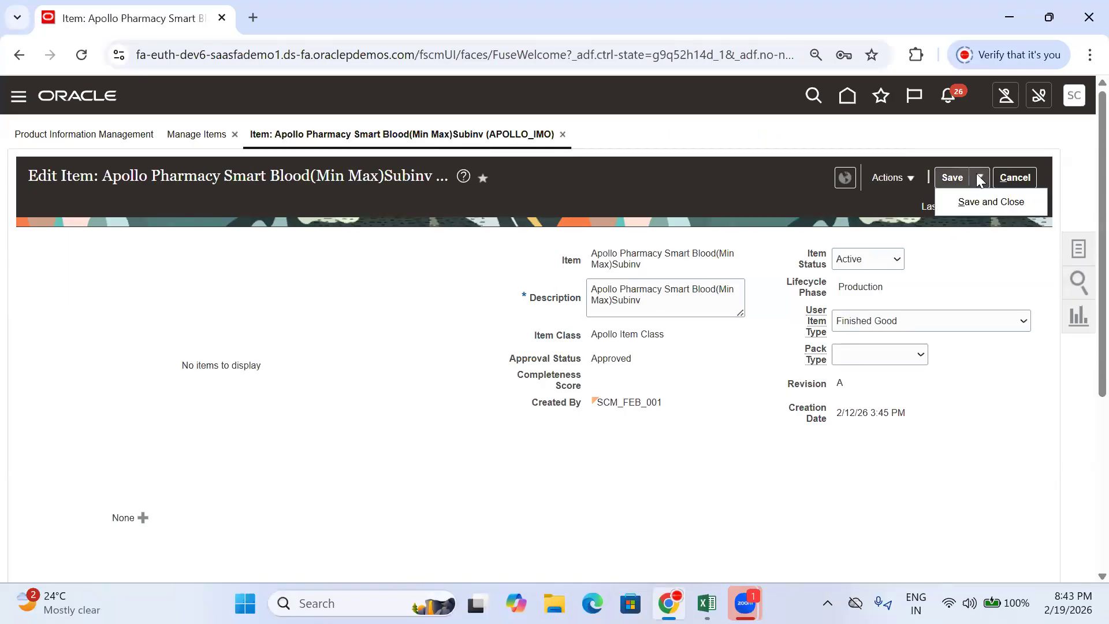
{"action": "left_click", "coordinate": [976, 203]}
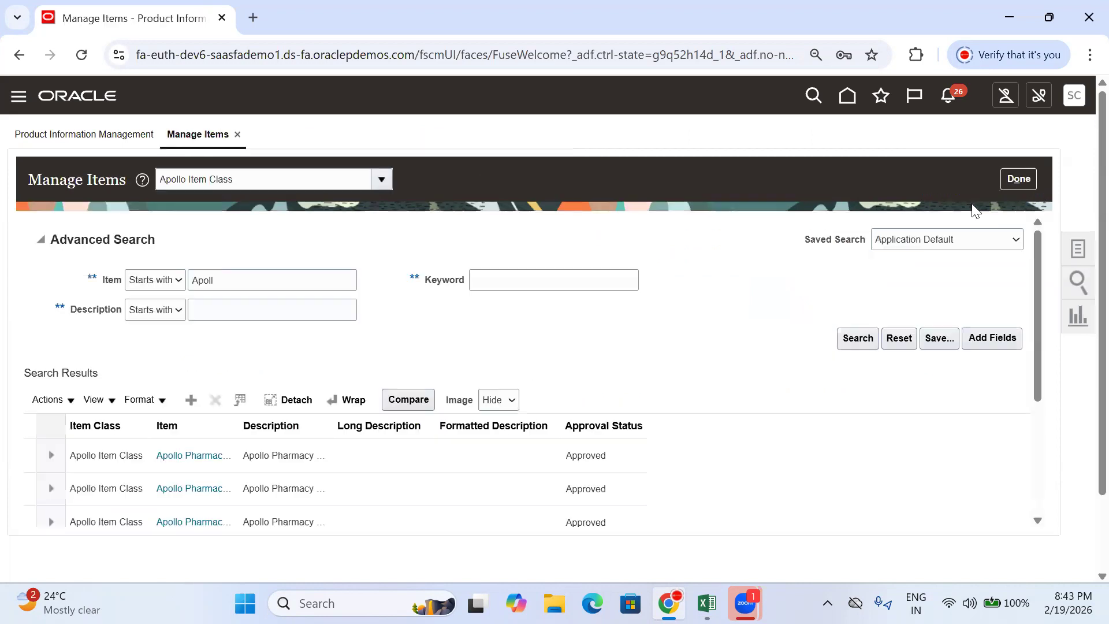
- Clear the Item criterion in the Manage Items advanced search
{"action": "left_click", "coordinate": [183, 491]}
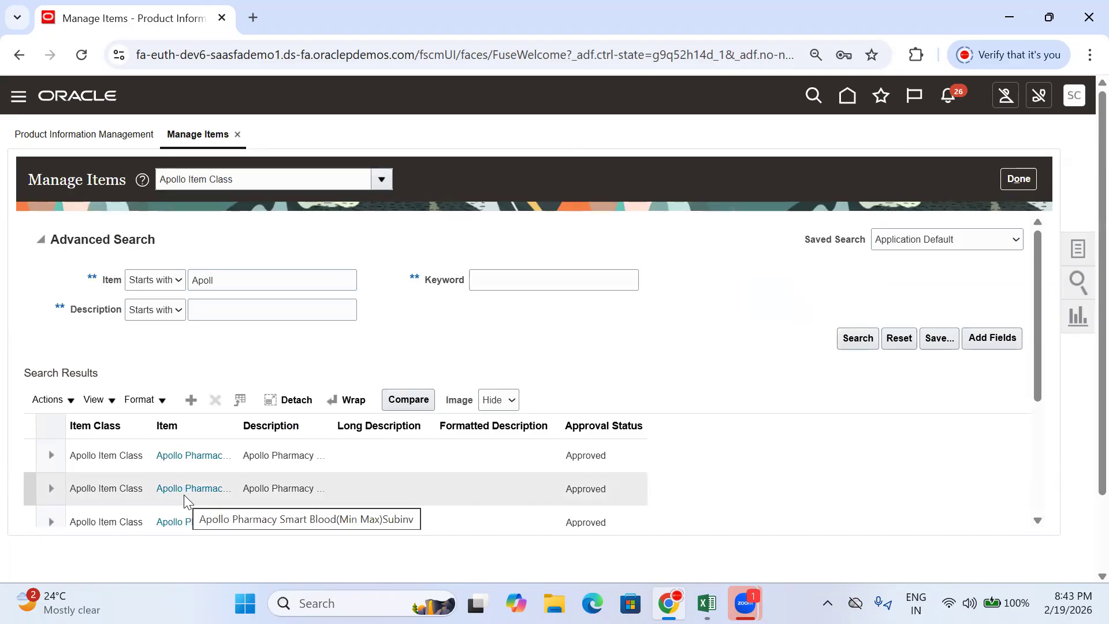
{"action": "double_click", "coordinate": [248, 279]}
{"action": "key", "text": "BackSpace"}
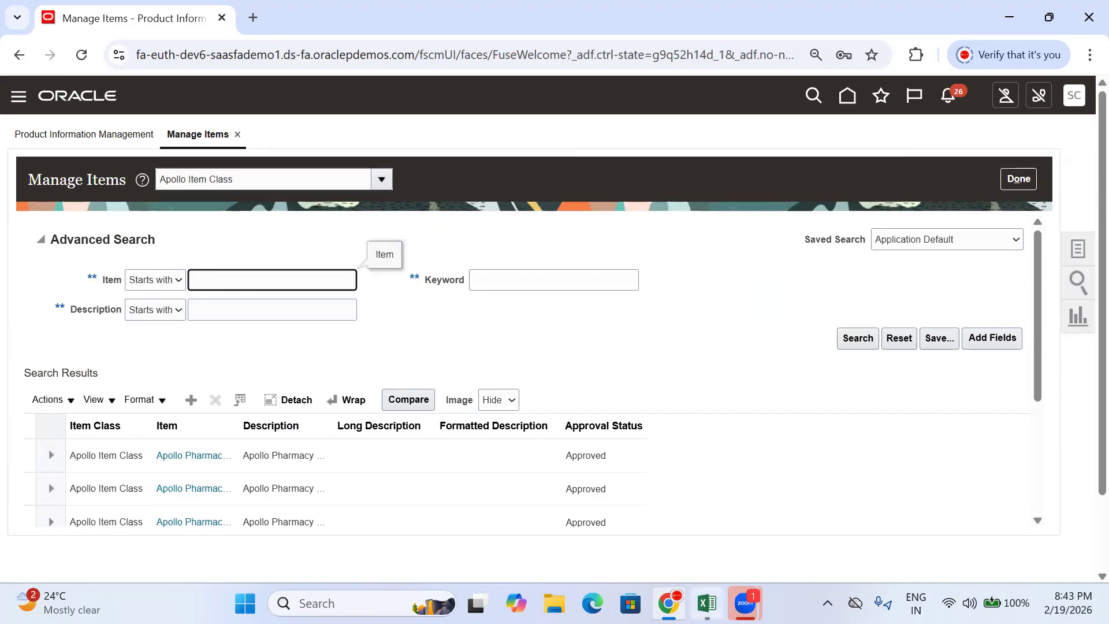
- Switch to the Excel notes and look through the earlier min-max, transfer order and locator setups for item names used
{"action": "left_click", "coordinate": [706, 603]}
{"action": "scroll", "coordinate": [711, 386], "scroll_direction": "up", "scroll_amount": 6}
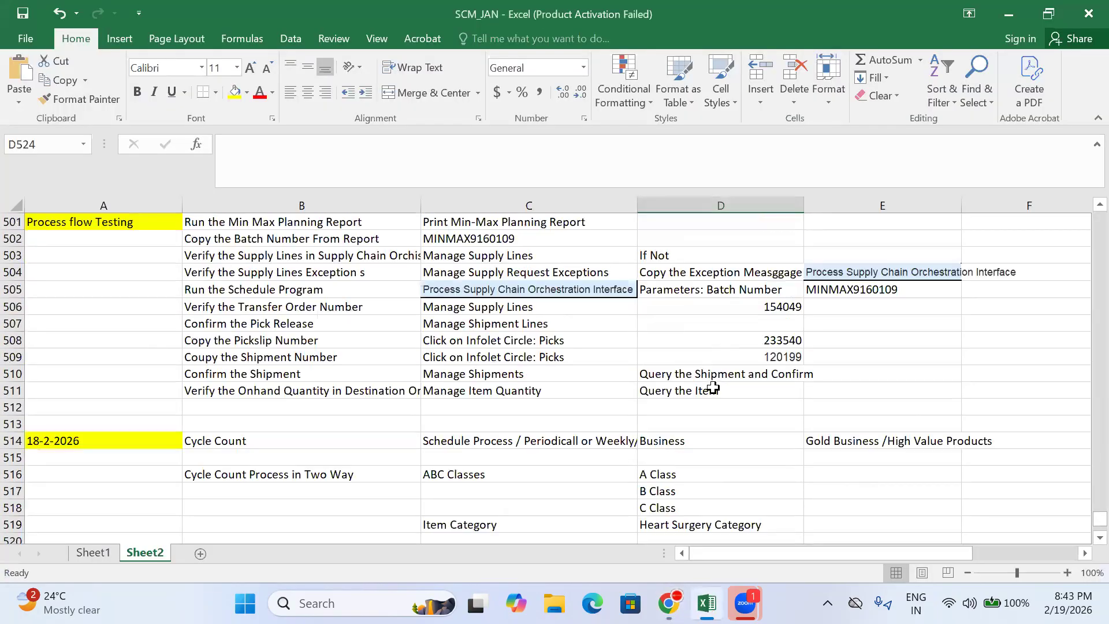
{"action": "scroll", "coordinate": [713, 388], "scroll_direction": "up", "scroll_amount": 4}
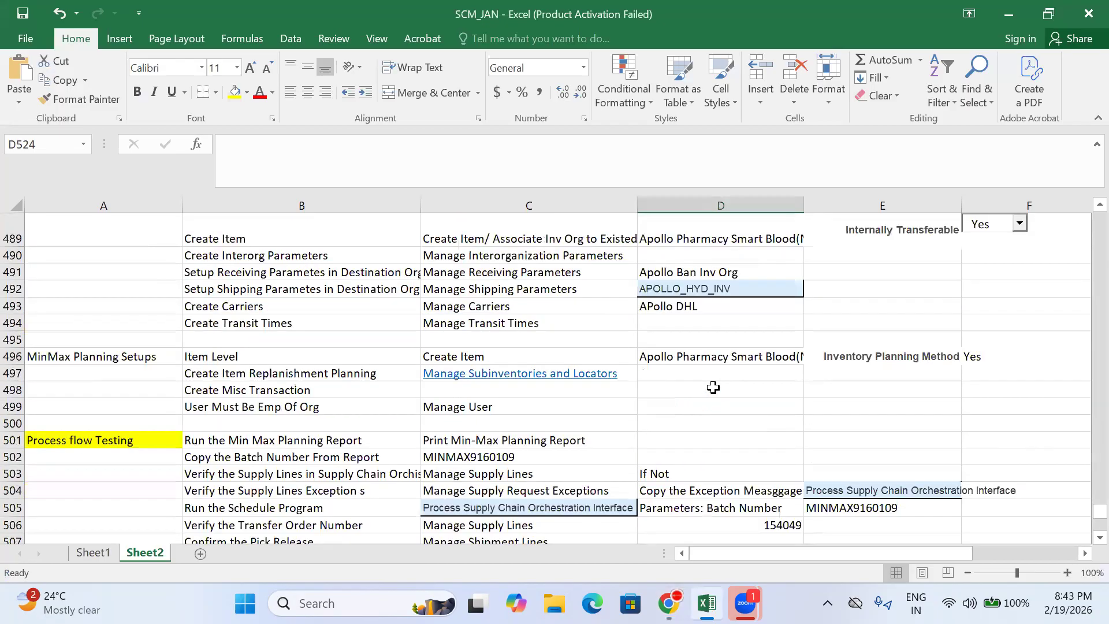
{"action": "left_click", "coordinate": [683, 307]}
{"action": "scroll", "coordinate": [676, 375], "scroll_direction": "up", "scroll_amount": 2}
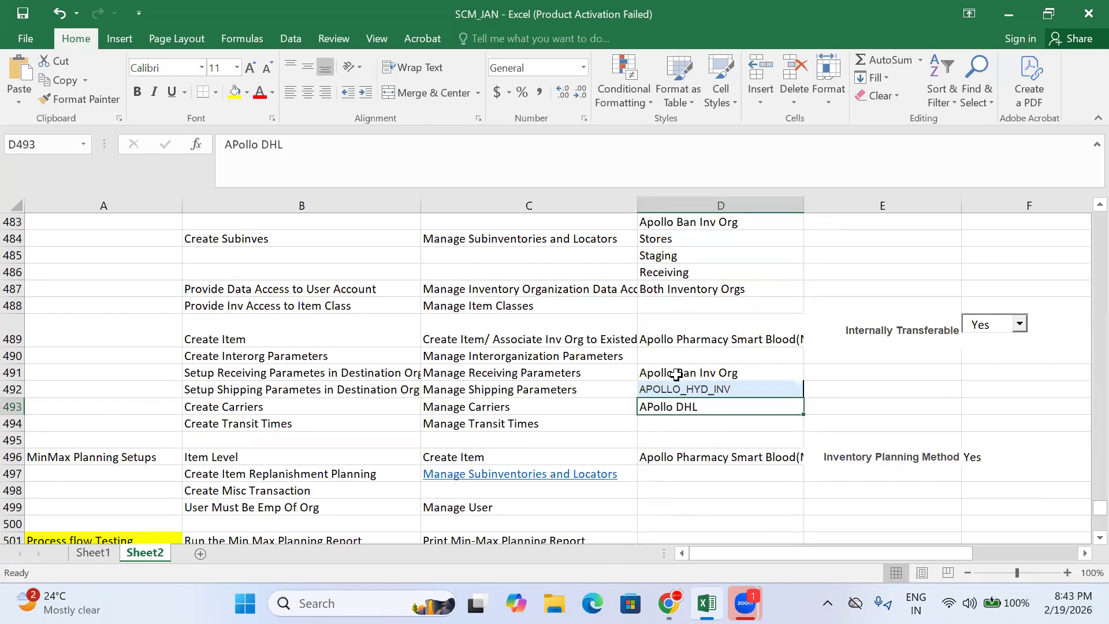
{"action": "scroll", "coordinate": [676, 374], "scroll_direction": "up", "scroll_amount": 2}
{"action": "scroll", "coordinate": [675, 375], "scroll_direction": "up", "scroll_amount": 4}
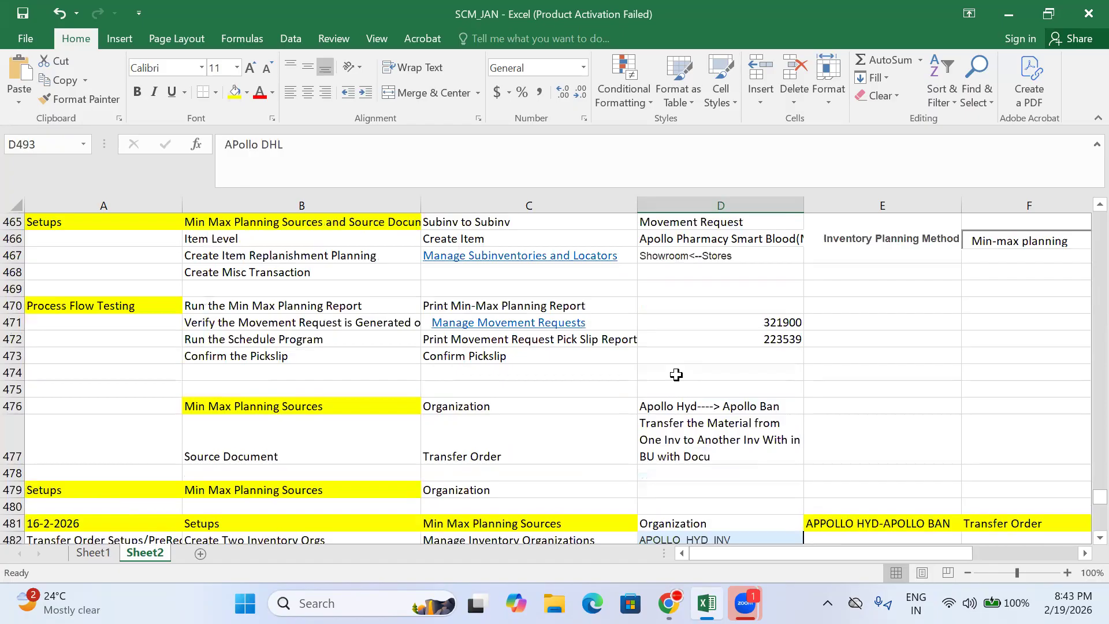
{"action": "scroll", "coordinate": [675, 374], "scroll_direction": "up", "scroll_amount": 7}
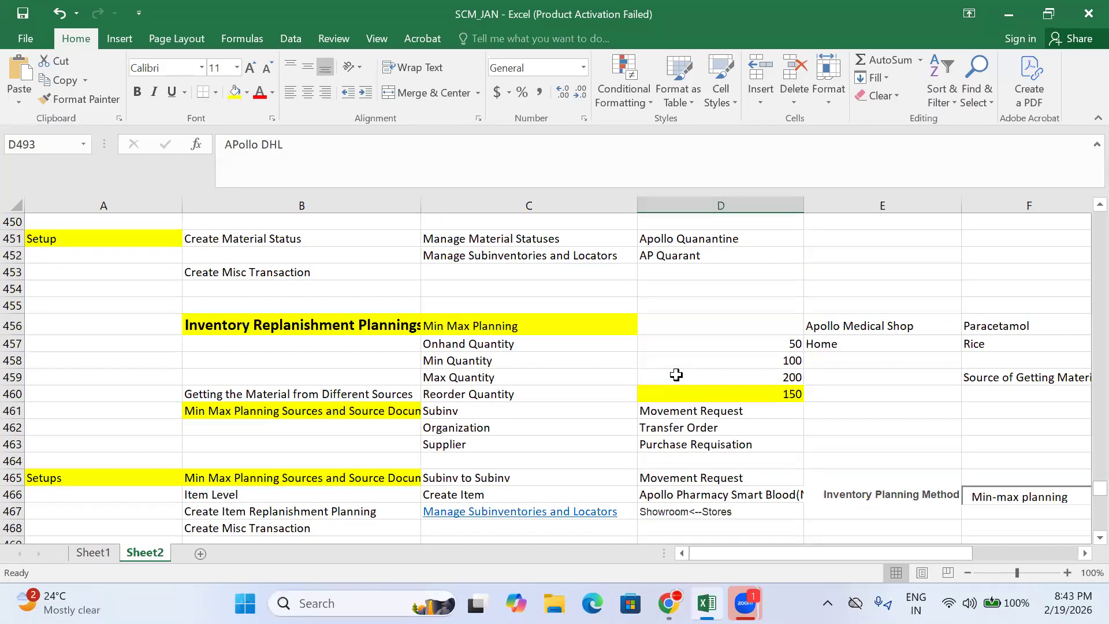
{"action": "scroll", "coordinate": [676, 374], "scroll_direction": "up", "scroll_amount": 8}
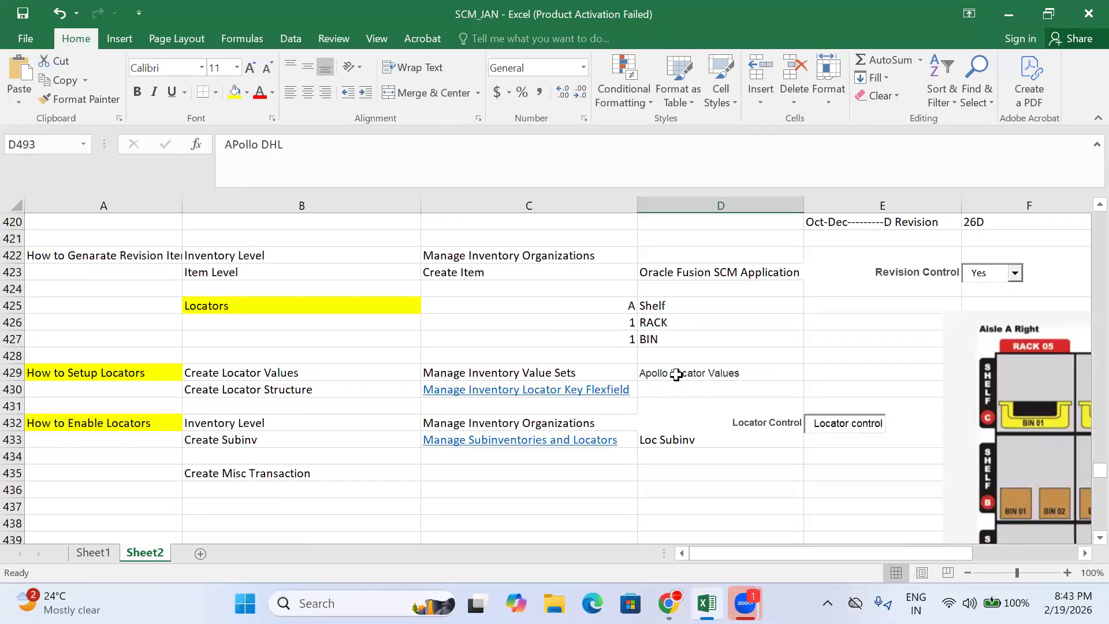
{"action": "scroll", "coordinate": [676, 374], "scroll_direction": "down", "scroll_amount": 7}
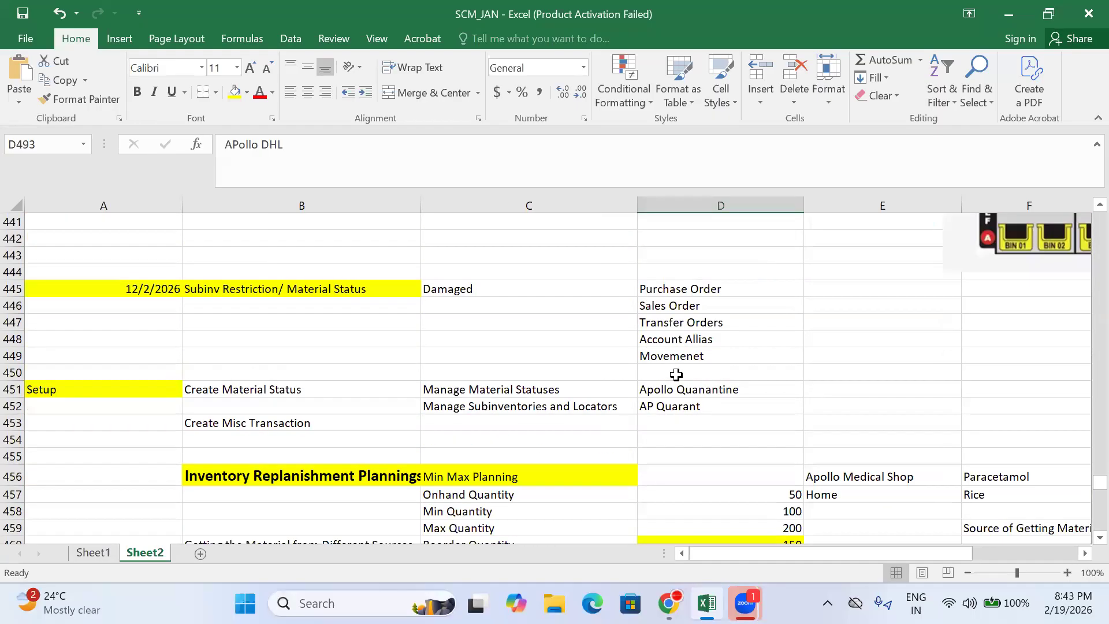
{"action": "scroll", "coordinate": [675, 374], "scroll_direction": "down", "scroll_amount": 4}
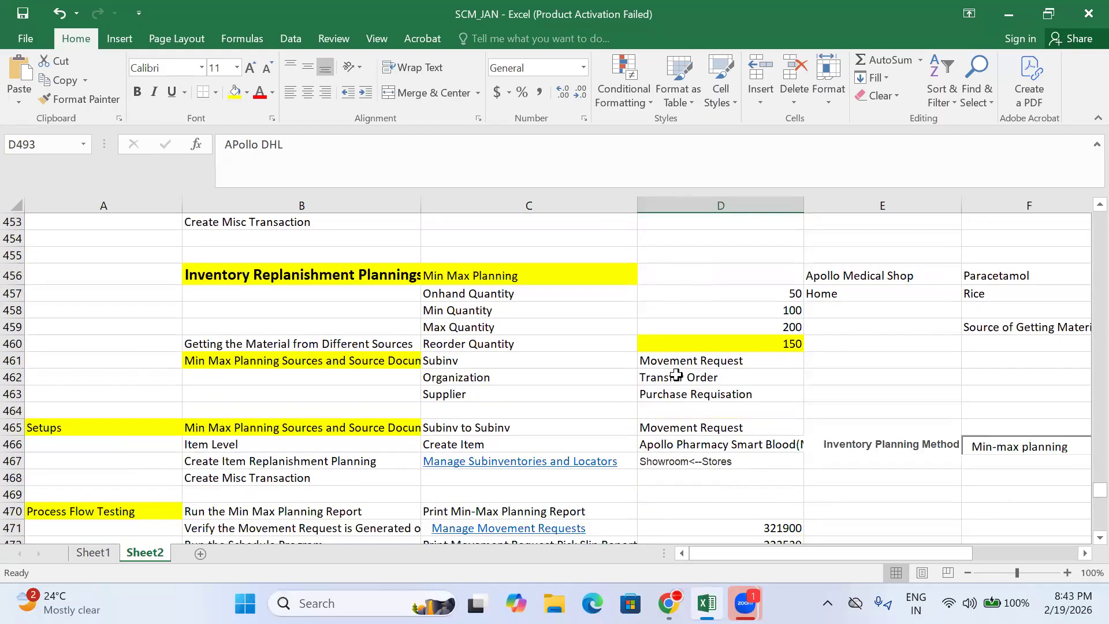
{"action": "scroll", "coordinate": [678, 377], "scroll_direction": "down", "scroll_amount": 1}
{"action": "left_click", "coordinate": [697, 394]}
{"action": "scroll", "coordinate": [693, 395], "scroll_direction": "down", "scroll_amount": 7}
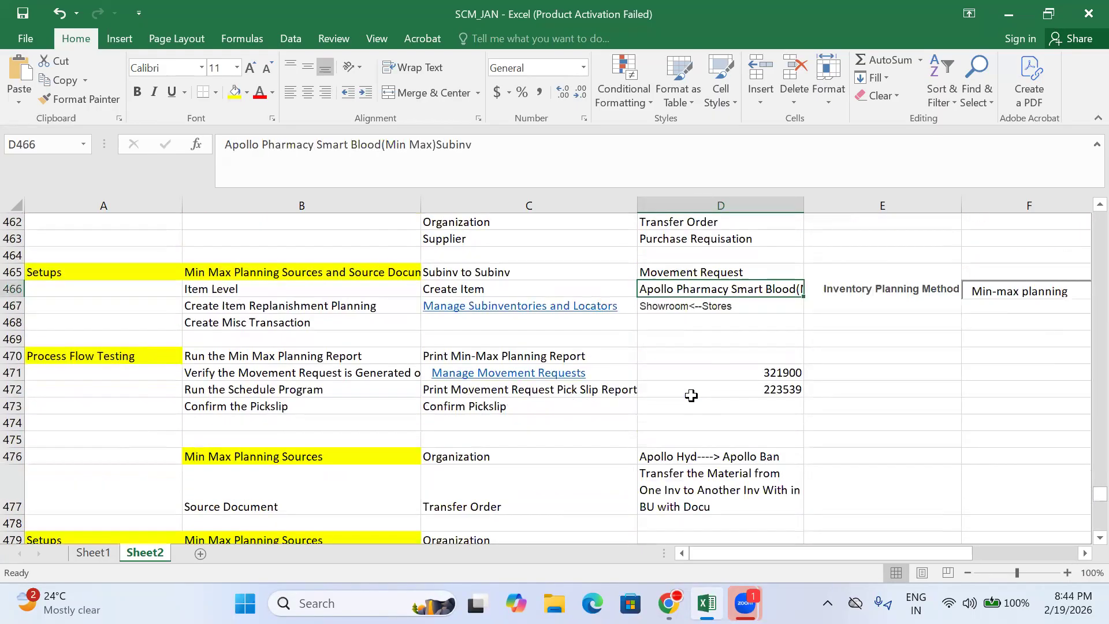
{"action": "scroll", "coordinate": [691, 395], "scroll_direction": "down", "scroll_amount": 7}
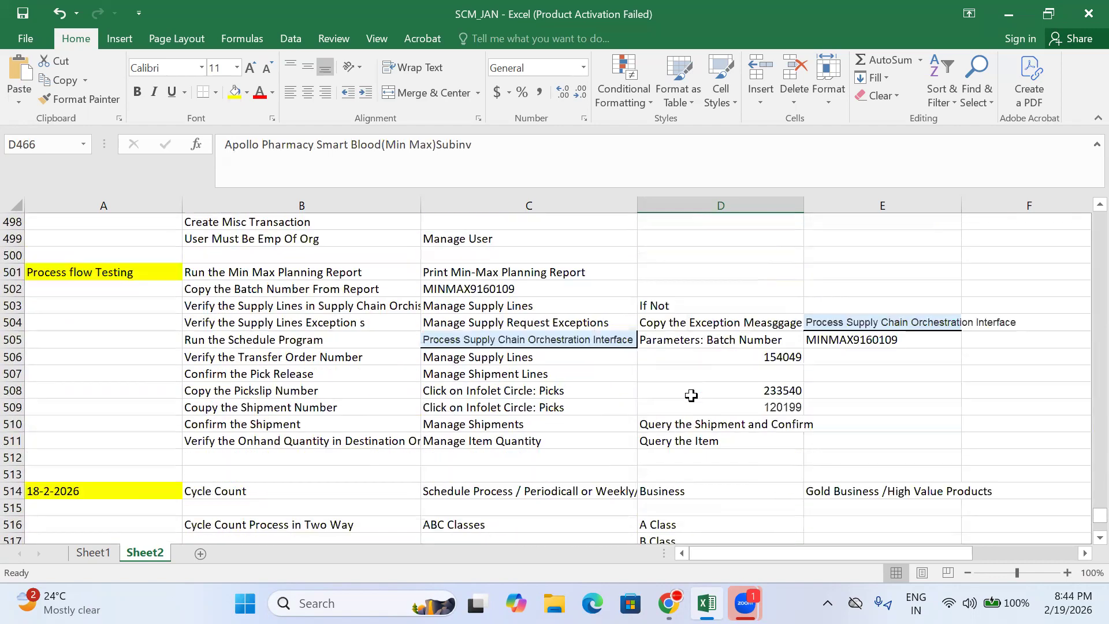
{"action": "scroll", "coordinate": [691, 396], "scroll_direction": "down", "scroll_amount": 4}
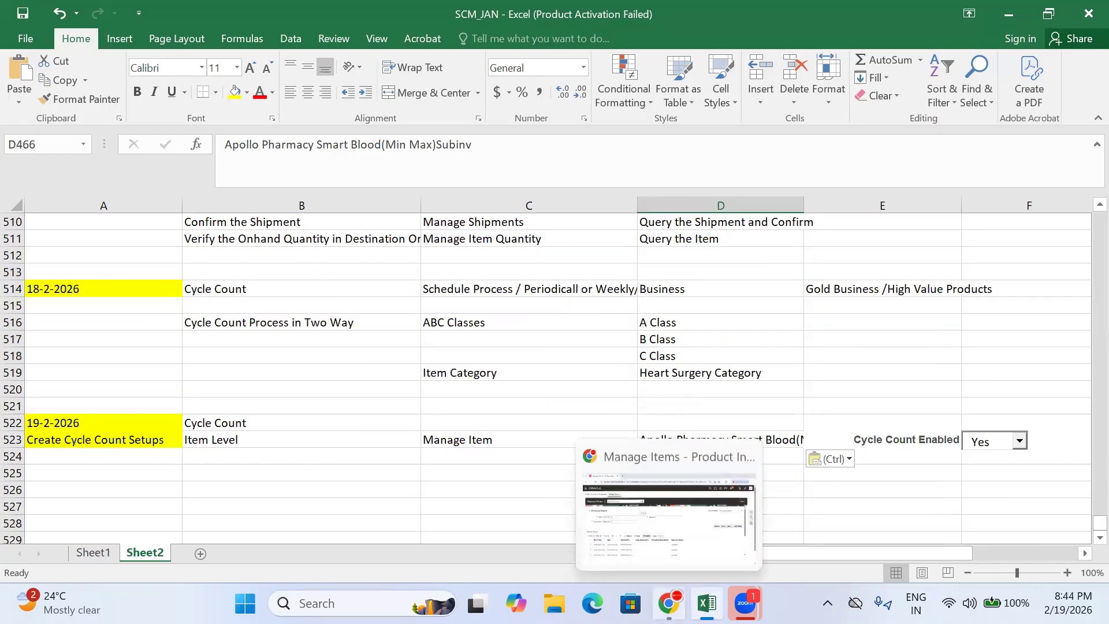
- Look back through the locator, revision, serial and lot control setups in the notes for another item name to enable
{"action": "left_click", "coordinate": [766, 376]}
{"action": "left_click", "coordinate": [736, 442]}
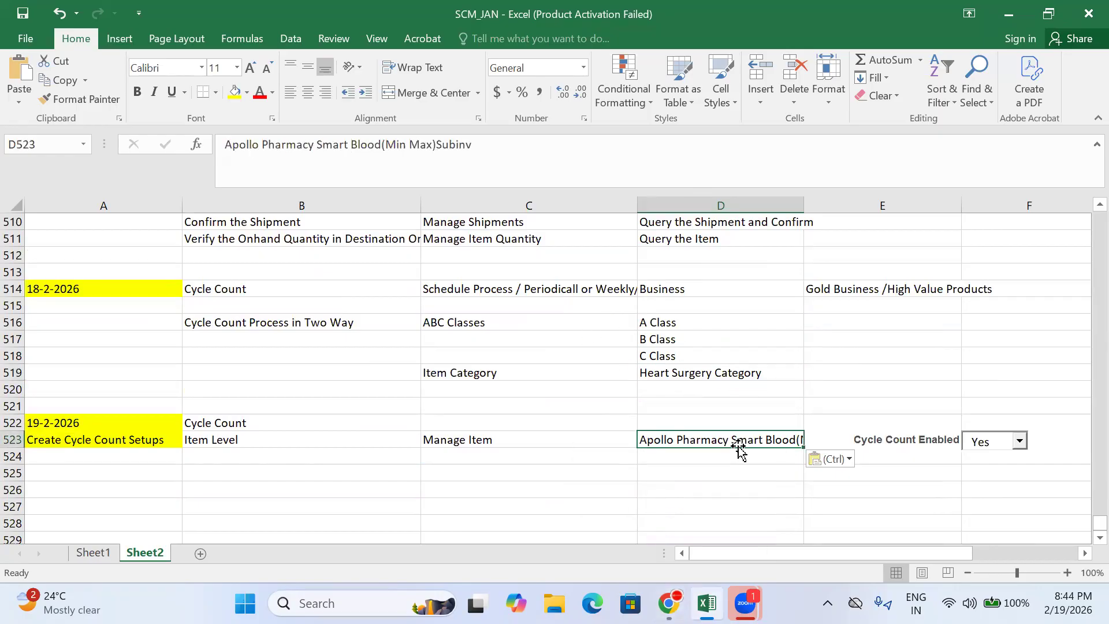
{"action": "scroll", "coordinate": [735, 442], "scroll_direction": "up", "scroll_amount": 4}
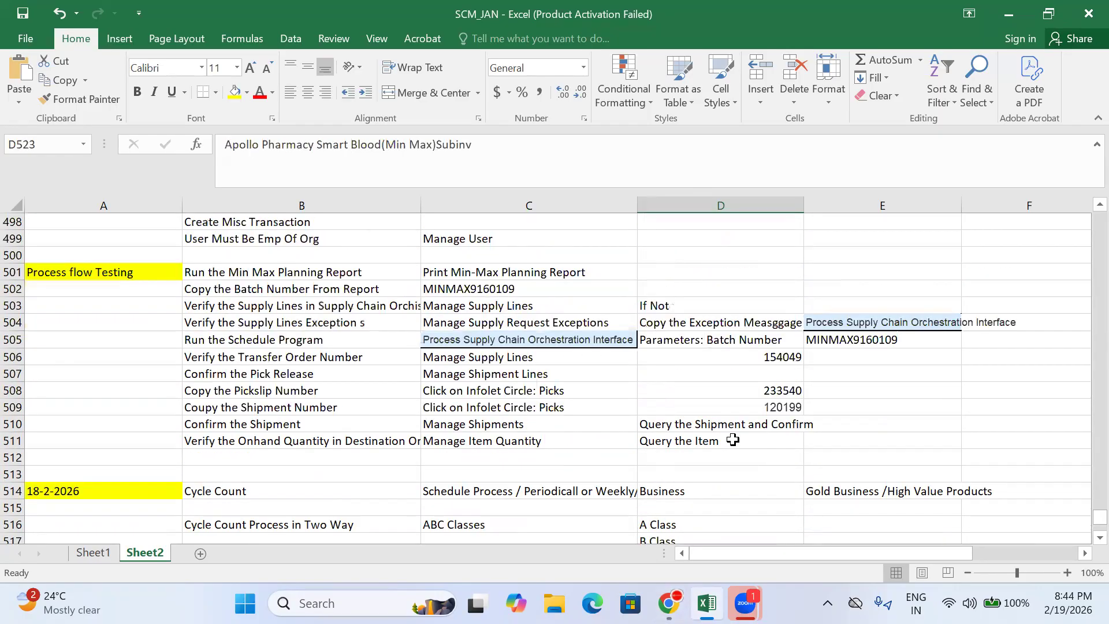
{"action": "scroll", "coordinate": [732, 440], "scroll_direction": "up", "scroll_amount": 6}
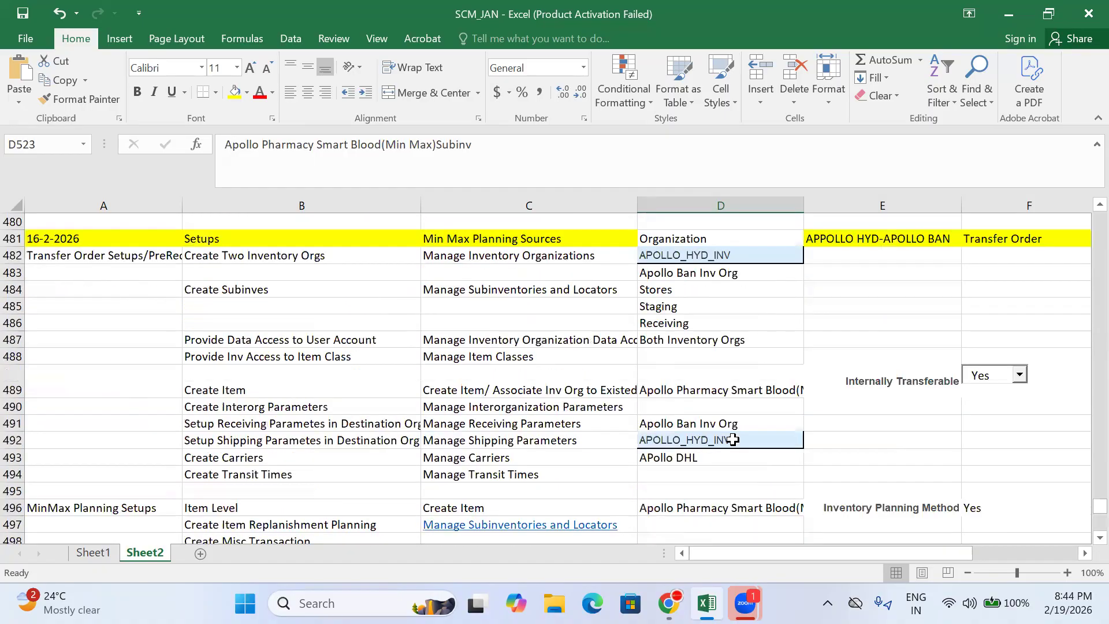
{"action": "scroll", "coordinate": [732, 440], "scroll_direction": "up", "scroll_amount": 4}
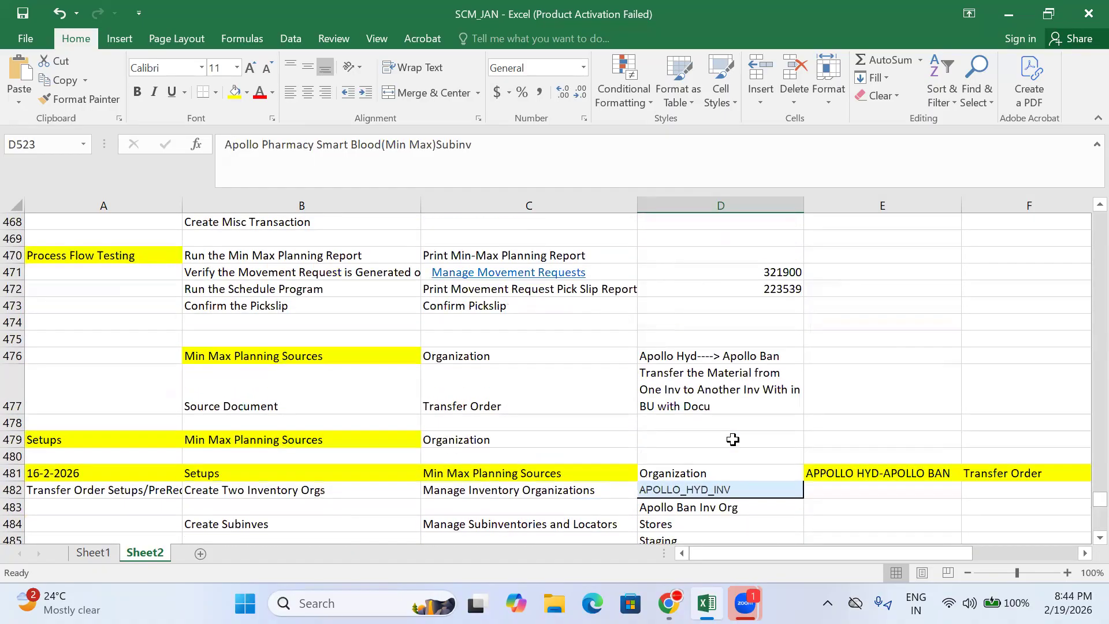
{"action": "scroll", "coordinate": [732, 439], "scroll_direction": "up", "scroll_amount": 5}
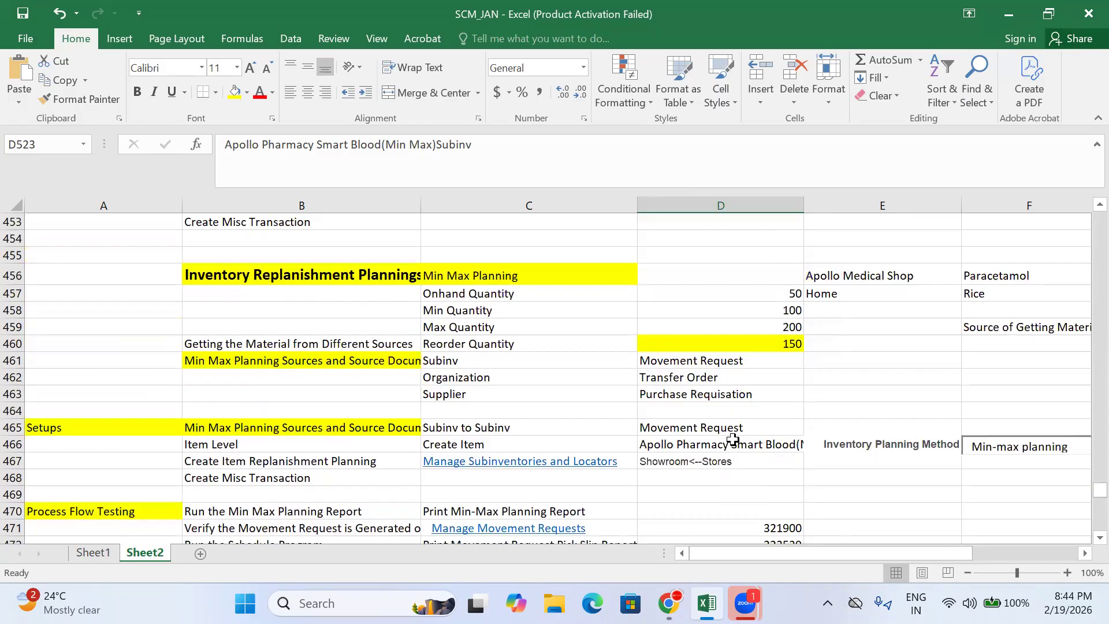
{"action": "scroll", "coordinate": [732, 440], "scroll_direction": "up", "scroll_amount": 9}
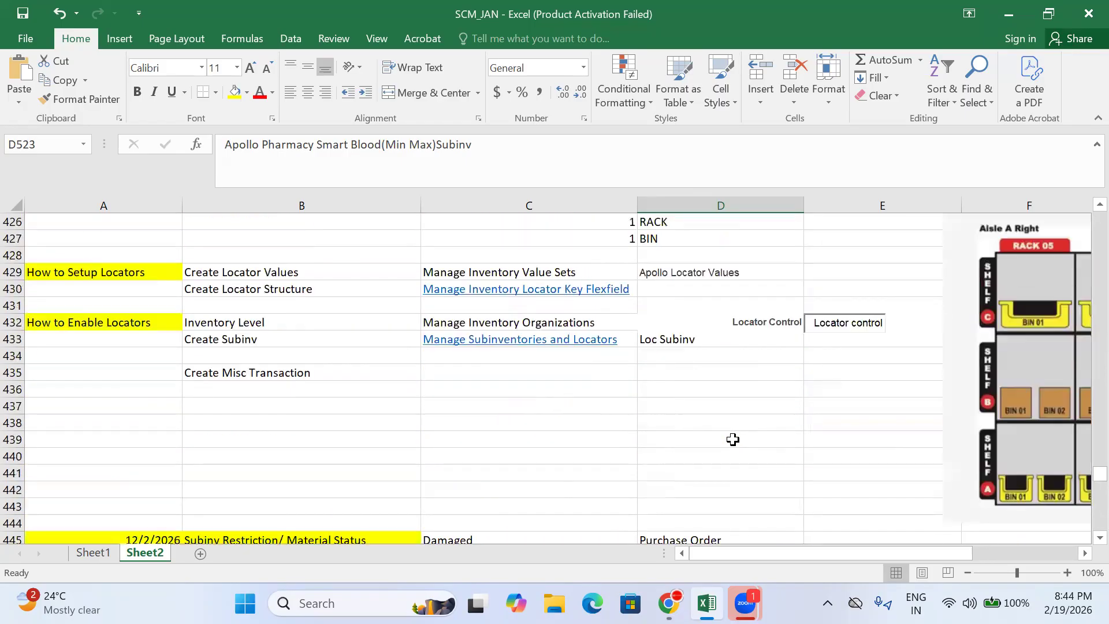
{"action": "scroll", "coordinate": [733, 439], "scroll_direction": "up", "scroll_amount": 4}
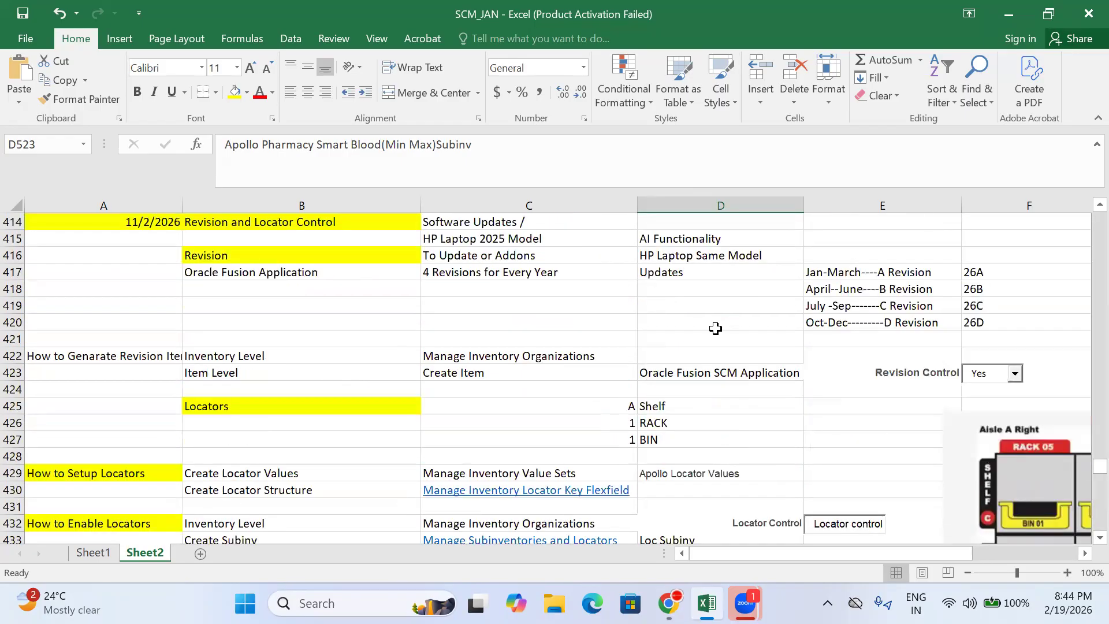
{"action": "left_click", "coordinate": [668, 252]}
{"action": "left_click", "coordinate": [664, 240]}
{"action": "left_click", "coordinate": [693, 268]}
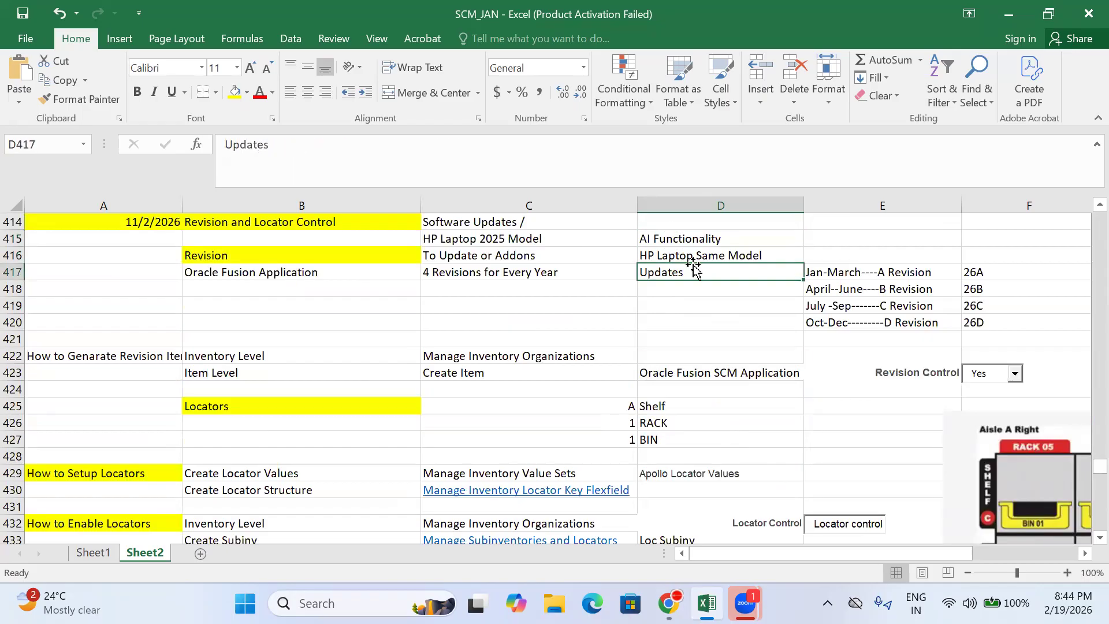
{"action": "left_click", "coordinate": [683, 255]}
{"action": "scroll", "coordinate": [671, 444], "scroll_direction": "down", "scroll_amount": 1}
{"action": "scroll", "coordinate": [671, 443], "scroll_direction": "down", "scroll_amount": 1}
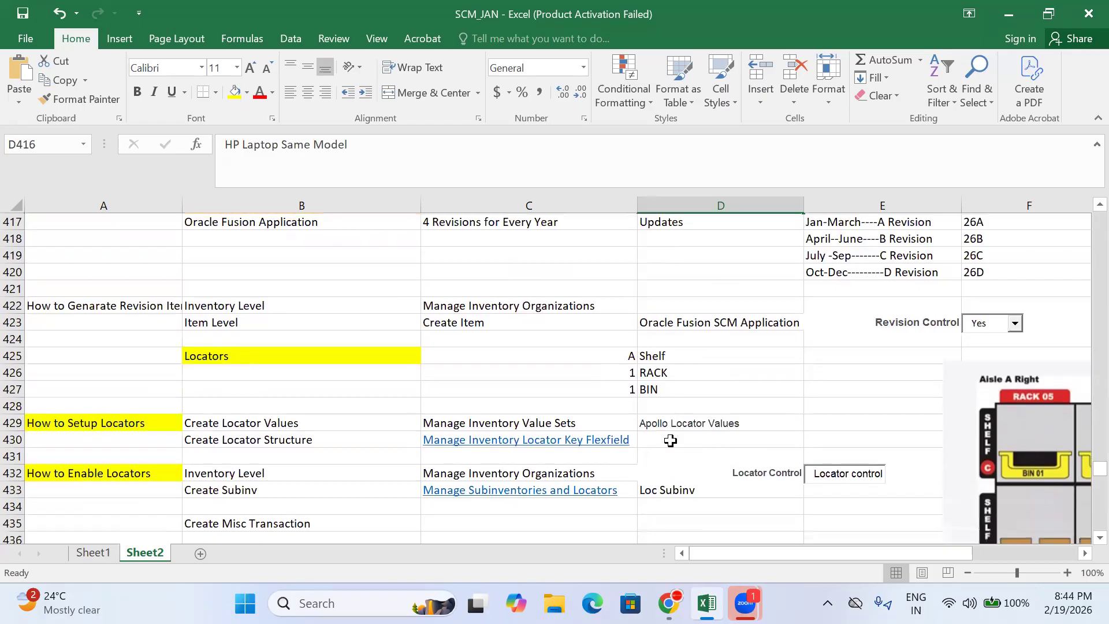
{"action": "scroll", "coordinate": [670, 441], "scroll_direction": "down", "scroll_amount": 1}
{"action": "scroll", "coordinate": [670, 441], "scroll_direction": "up", "scroll_amount": 9}
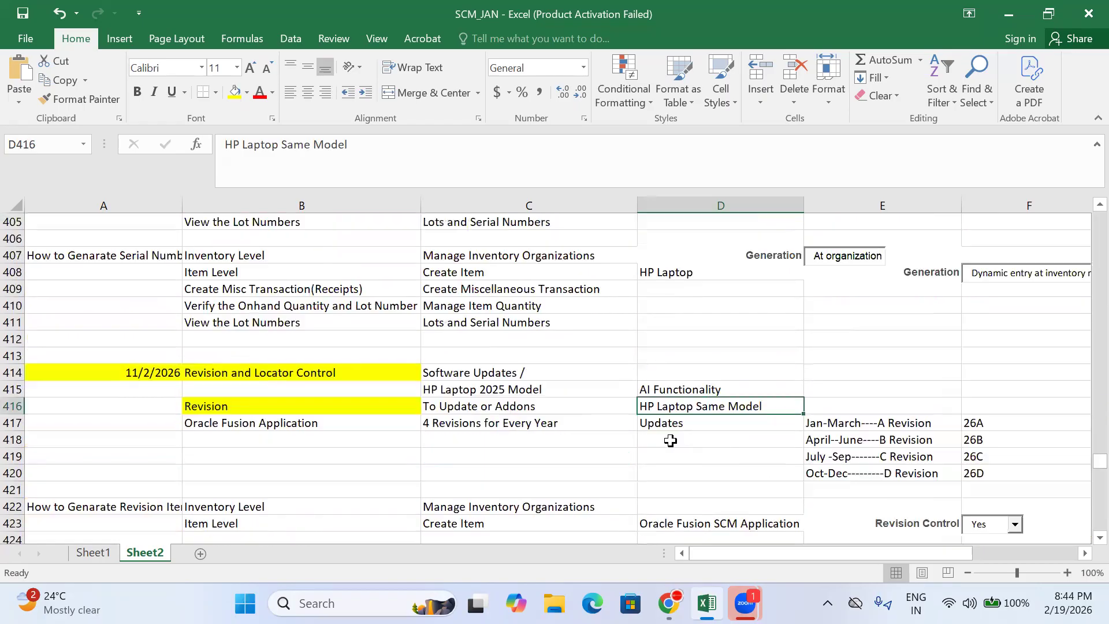
{"action": "left_click", "coordinate": [670, 376]}
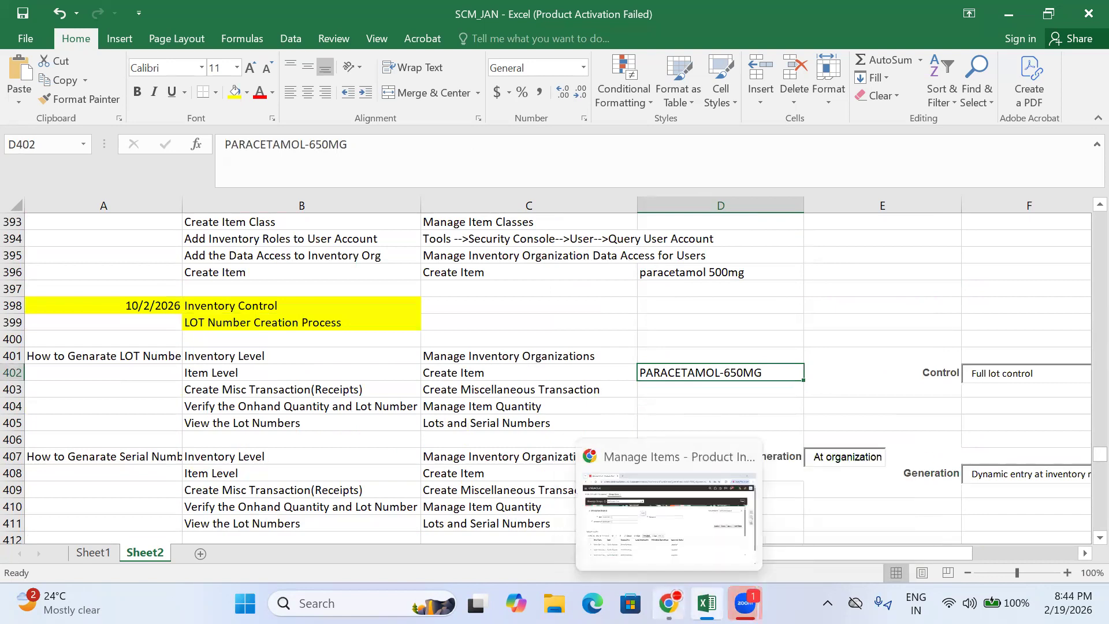
- Switch to Oracle Fusion, search Manage Items for items starting with "Para" and open PARACETAMOL-650MG
{"action": "left_click", "coordinate": [669, 604]}
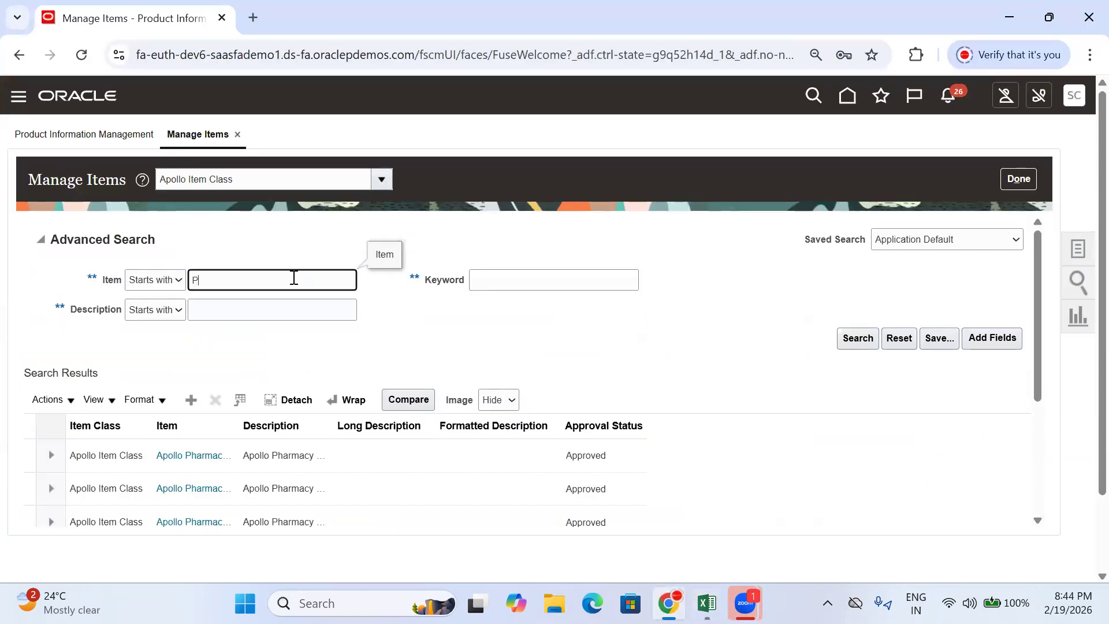
{"action": "key", "text": "Return"}
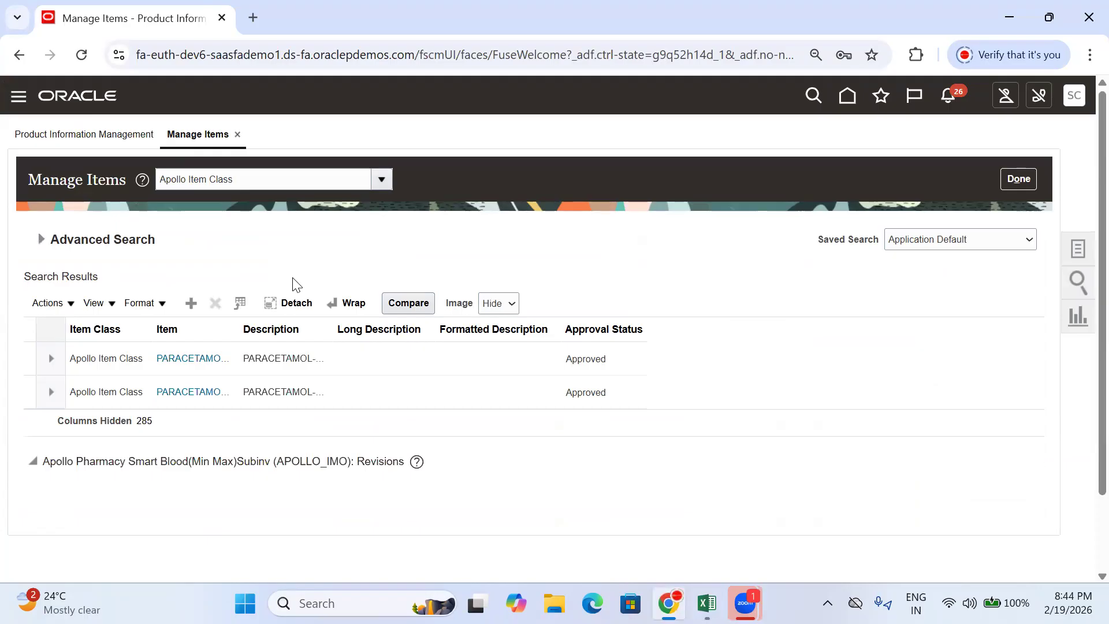
{"action": "left_click", "coordinate": [188, 358]}
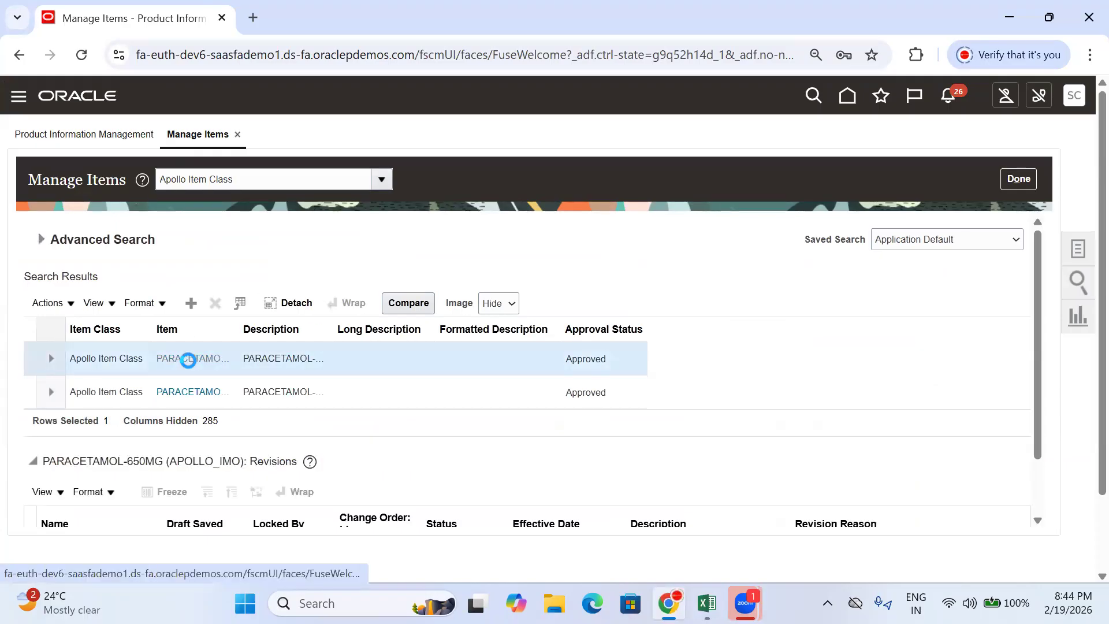
{"action": "left_click", "coordinate": [188, 358]}
- Open the APOLLO_HYD_INV organization record from the PARACETAMOL-650MG item's associations
{"action": "scroll", "coordinate": [322, 293], "scroll_direction": "down", "scroll_amount": 6}
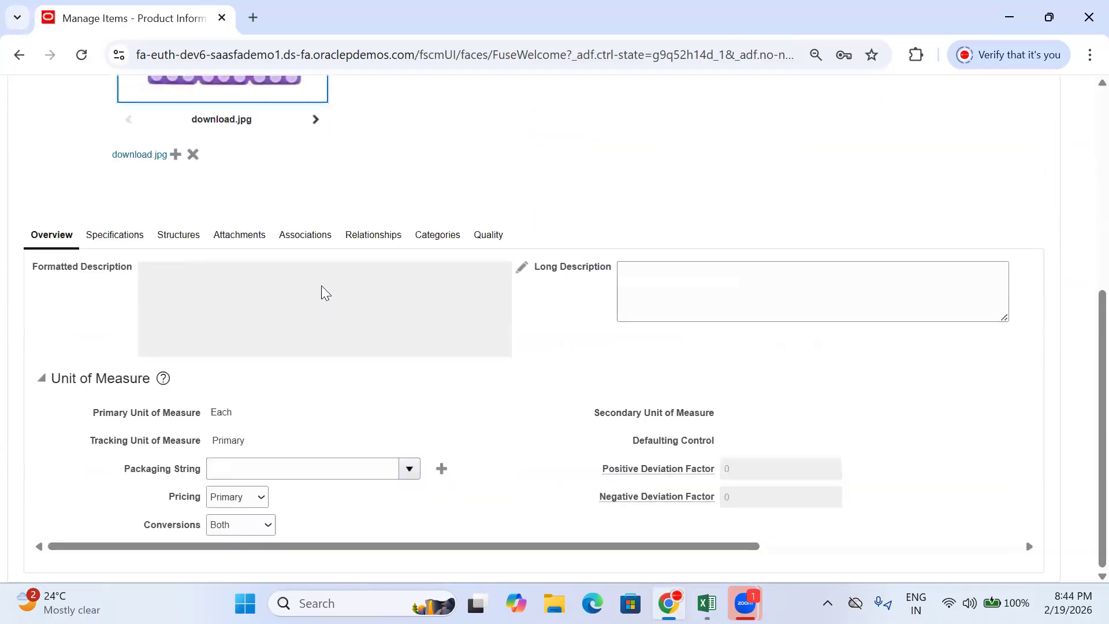
{"action": "left_click", "coordinate": [307, 235]}
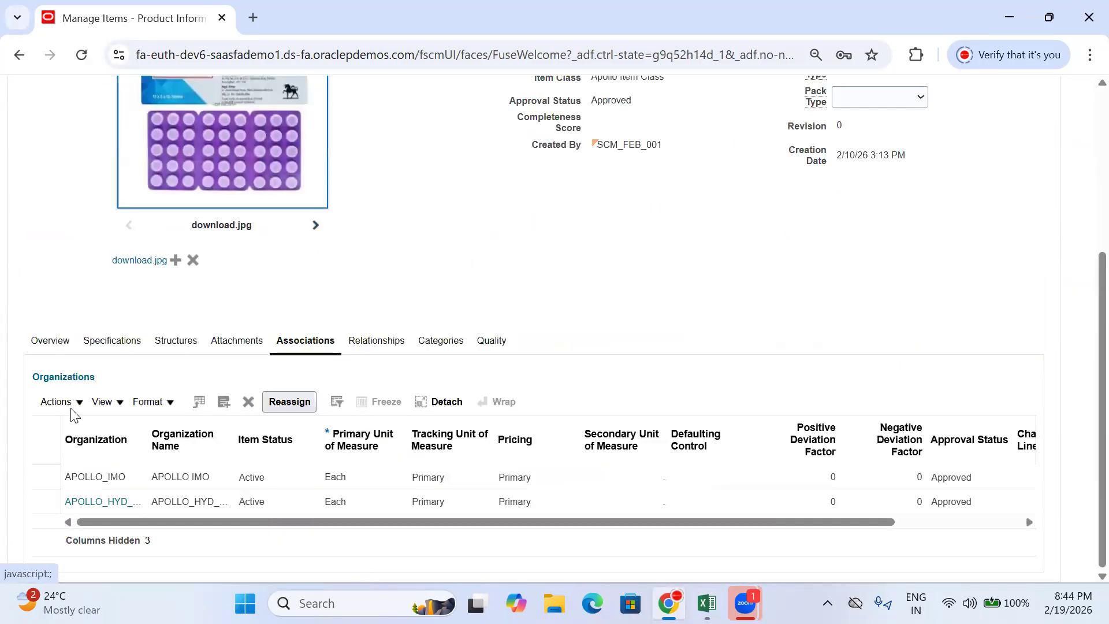
{"action": "left_click", "coordinate": [98, 501]}
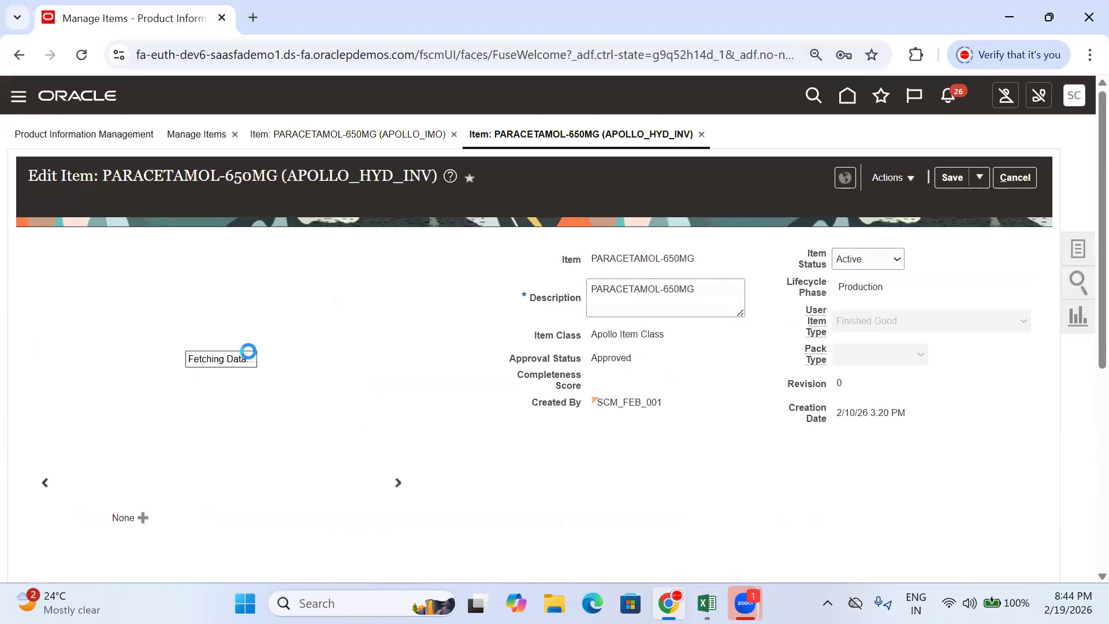
- Set Cycle Count Enabled to Yes in the Inventory specifications of PARACETAMOL-650MG for APOLLO_HYD_INV
{"action": "scroll", "coordinate": [248, 351], "scroll_direction": "down", "scroll_amount": 5}
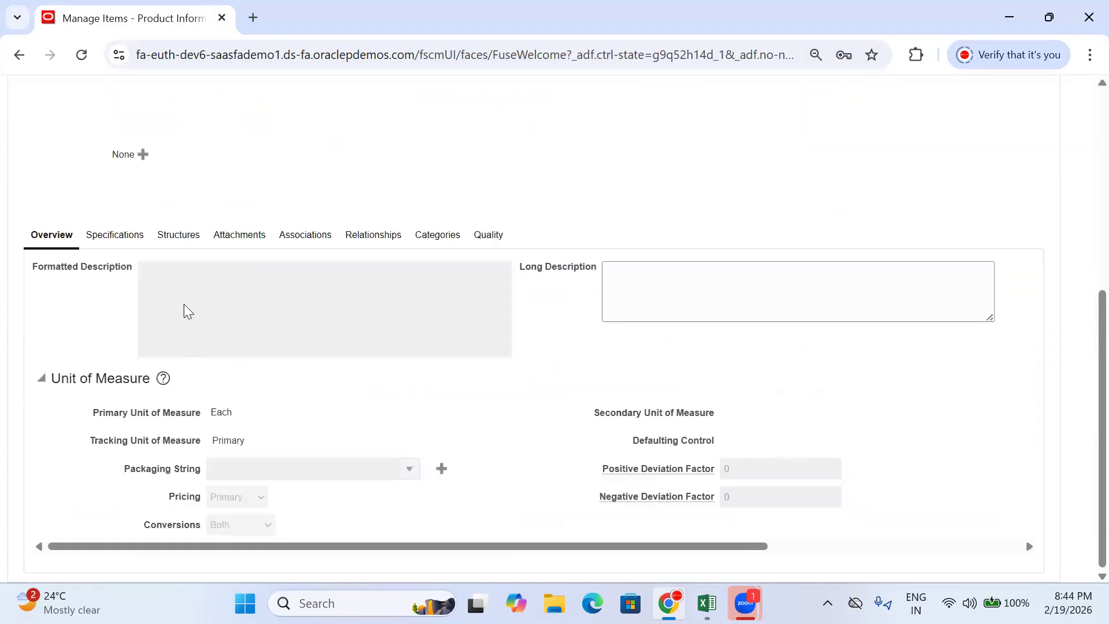
{"action": "left_click", "coordinate": [112, 237]}
{"action": "scroll", "coordinate": [107, 245], "scroll_direction": "down", "scroll_amount": 4}
{"action": "left_click", "coordinate": [62, 216]}
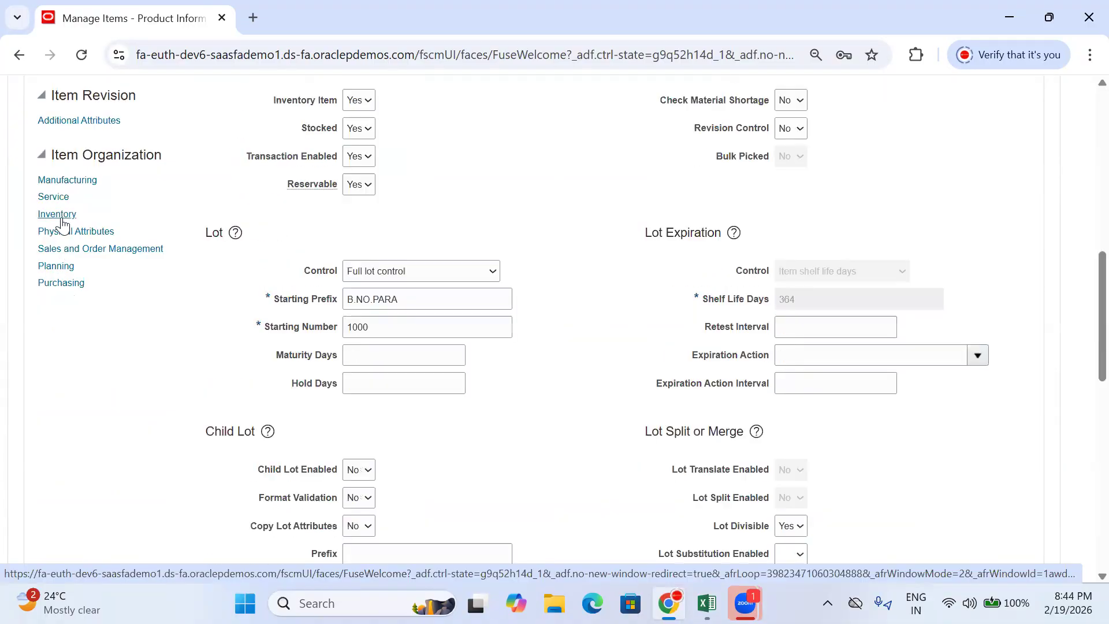
{"action": "scroll", "coordinate": [257, 356], "scroll_direction": "down", "scroll_amount": 5}
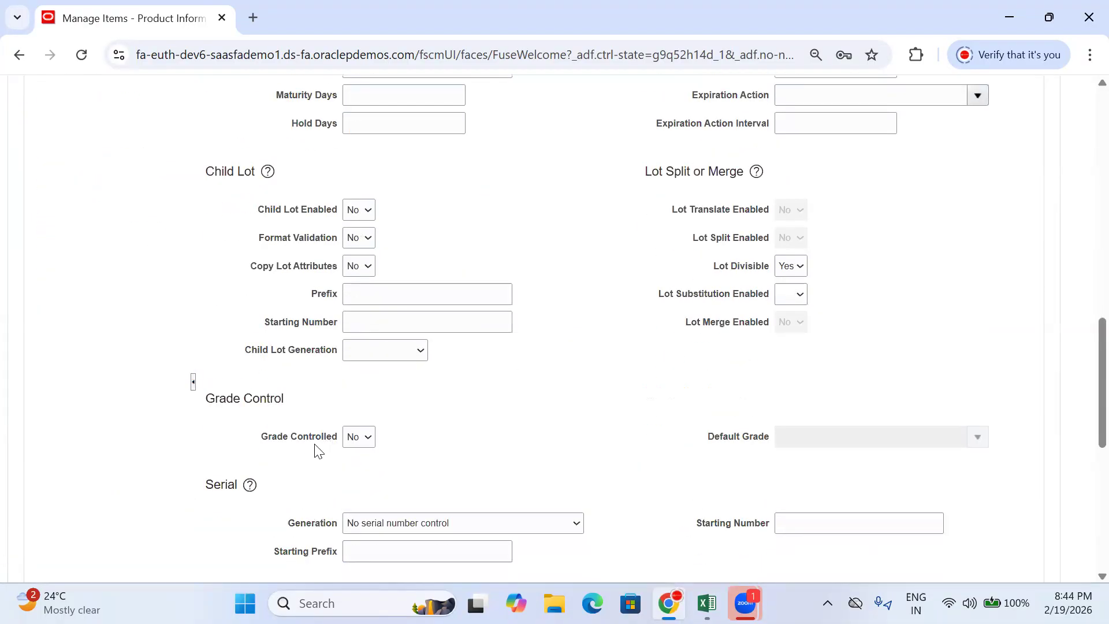
{"action": "scroll", "coordinate": [317, 453], "scroll_direction": "down", "scroll_amount": 8}
{"action": "left_click", "coordinate": [360, 283]}
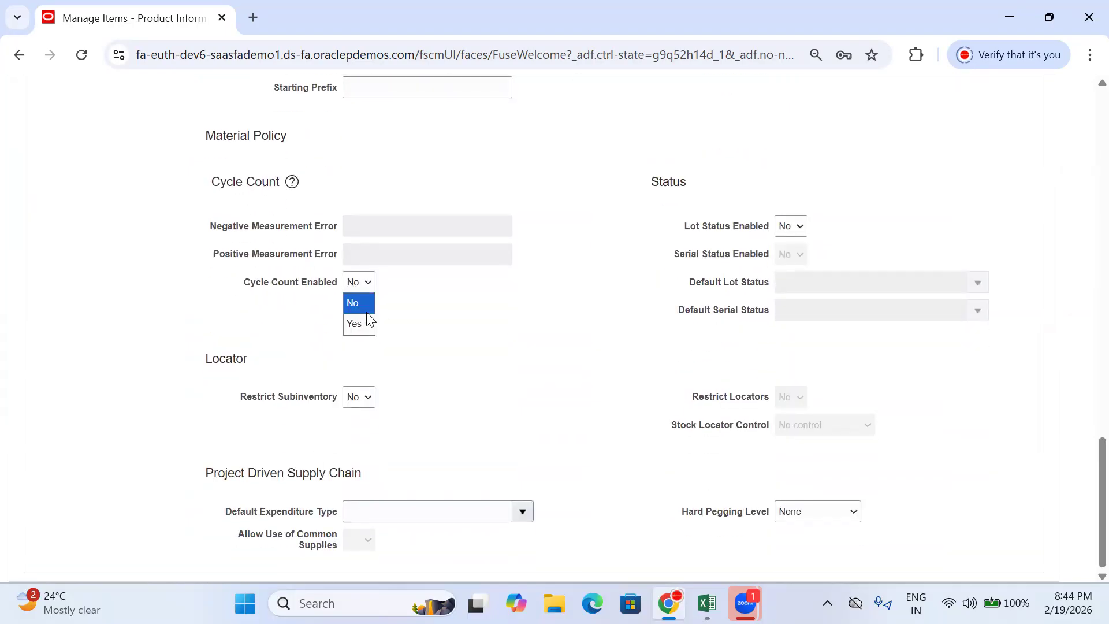
{"action": "left_click", "coordinate": [366, 323]}
- Save and close the PARACETAMOL-650MG records for APOLLO_HYD_INV and APOLLO_IMO
{"action": "scroll", "coordinate": [740, 203], "scroll_direction": "up", "scroll_amount": 10}
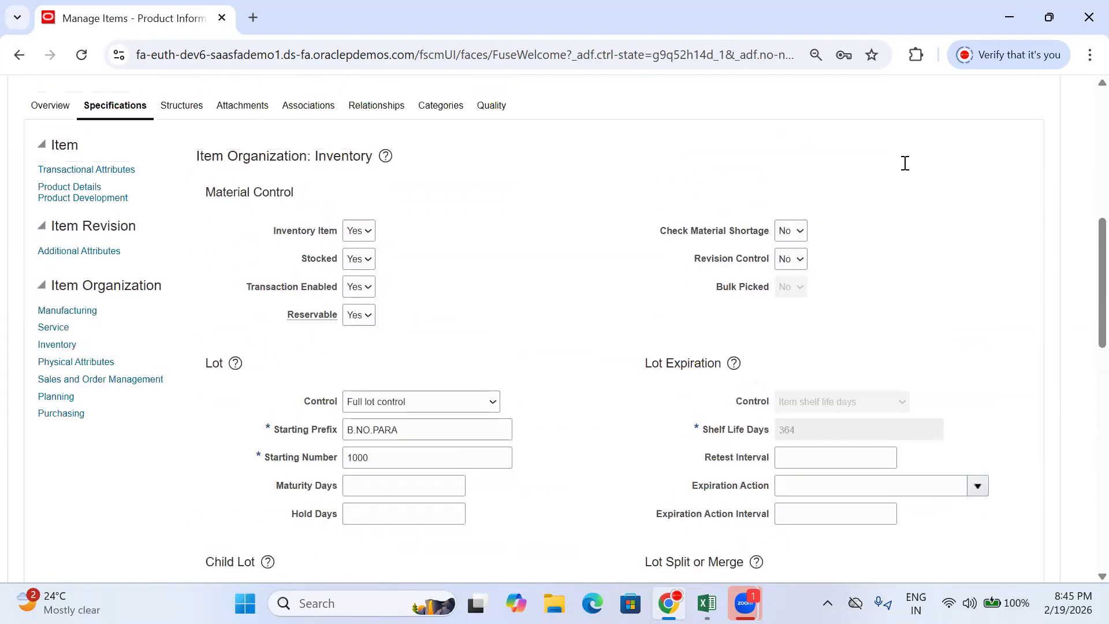
{"action": "scroll", "coordinate": [905, 164], "scroll_direction": "up", "scroll_amount": 10}
{"action": "left_click", "coordinate": [979, 177]}
{"action": "left_click", "coordinate": [980, 205]}
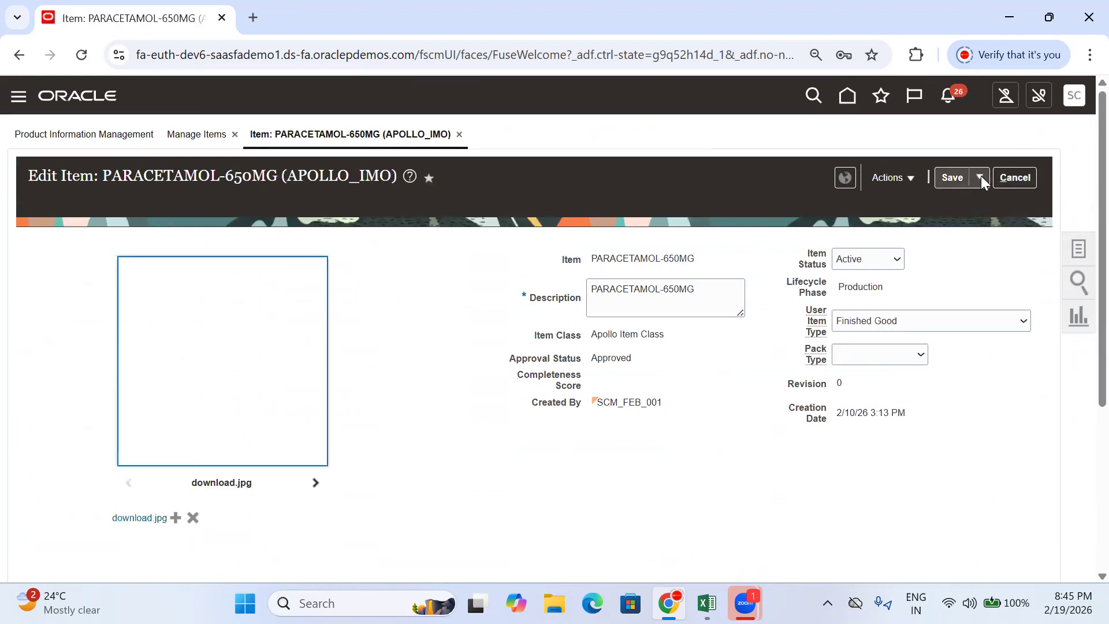
{"action": "left_click", "coordinate": [980, 177]}
{"action": "left_click", "coordinate": [977, 193]}
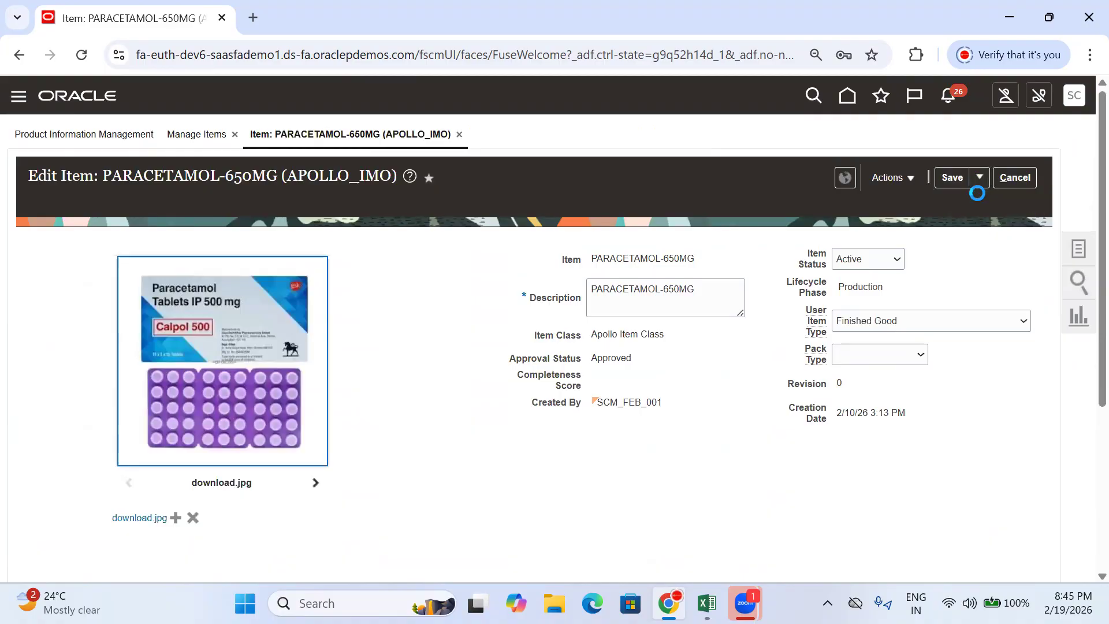
{"action": "left_click", "coordinate": [978, 178]}
{"action": "left_click", "coordinate": [977, 193]}
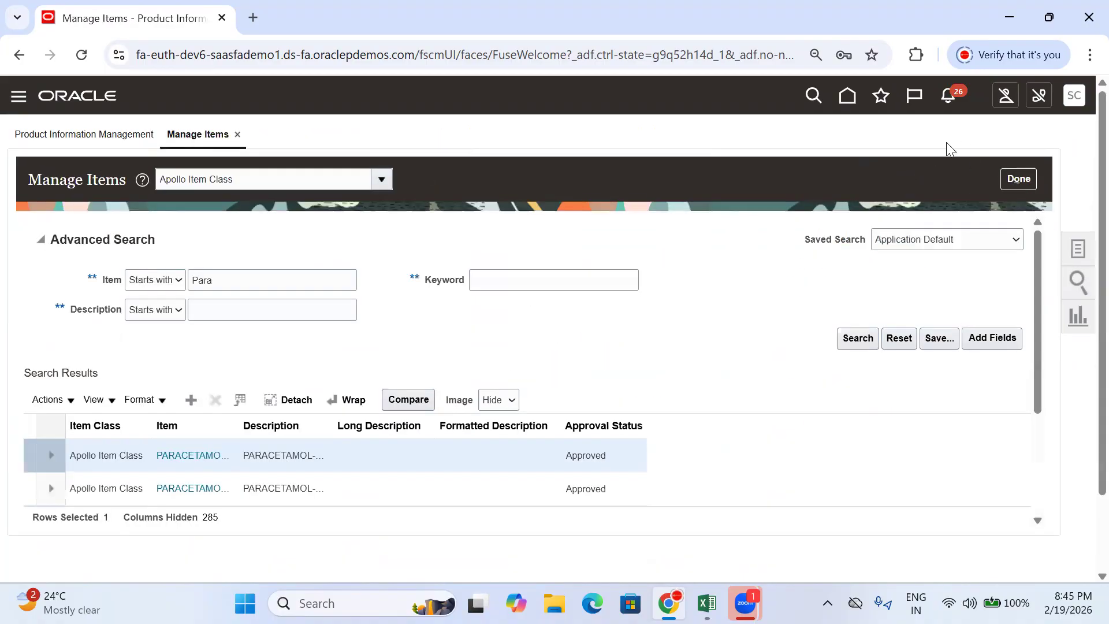
- Finish Manage Items and display the Supply Chain Execution apps on the home page
{"action": "left_click", "coordinate": [1023, 180]}
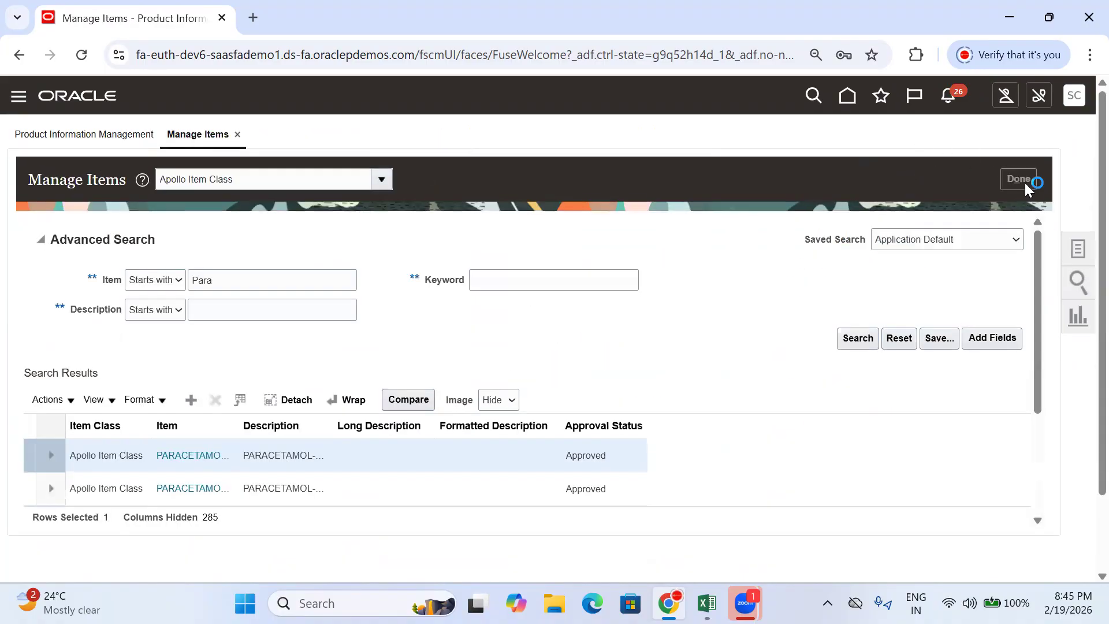
{"action": "left_click", "coordinate": [848, 97]}
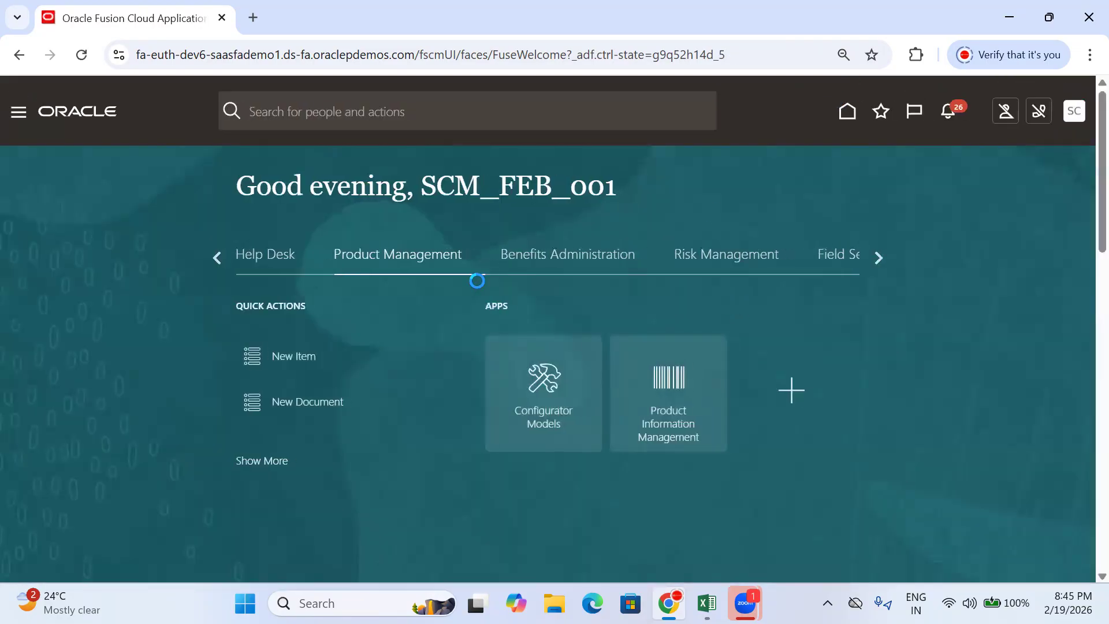
{"action": "left_click", "coordinate": [218, 258]}
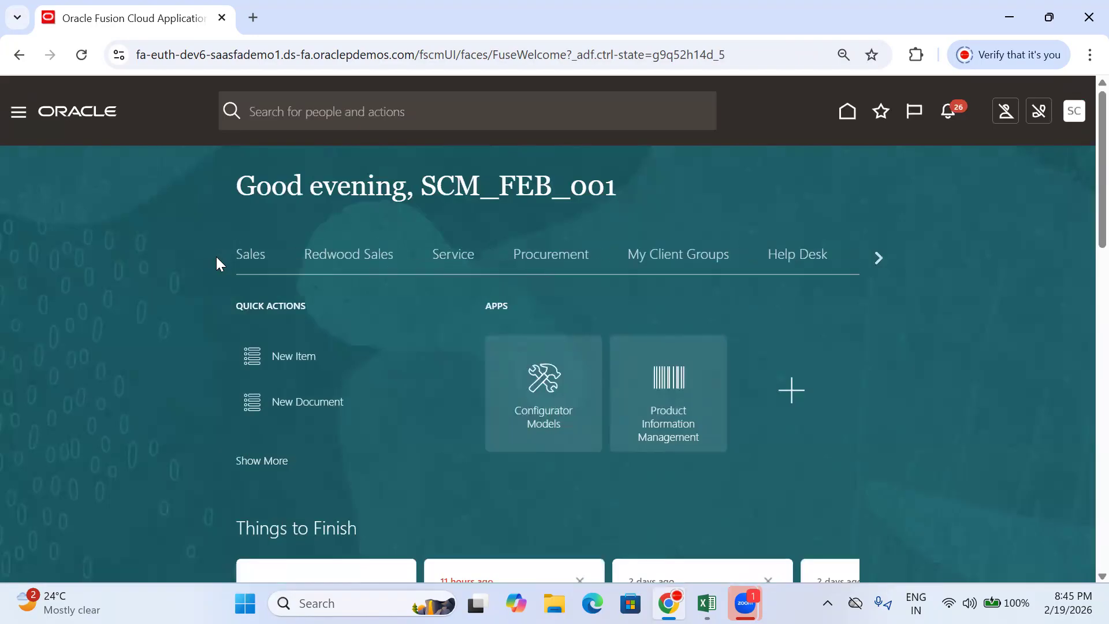
{"action": "left_click", "coordinate": [878, 257]}
{"action": "left_click", "coordinate": [885, 250]}
{"action": "left_click", "coordinate": [885, 250]}
{"action": "left_click", "coordinate": [885, 249]}
{"action": "left_click", "coordinate": [885, 249]}
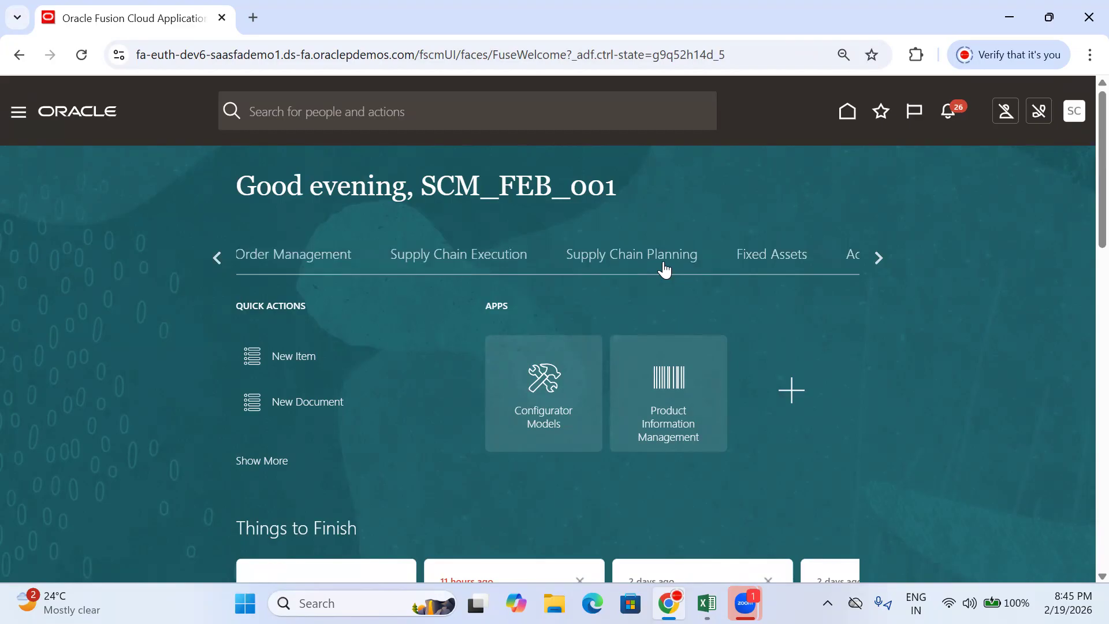
{"action": "left_click", "coordinate": [480, 262]}
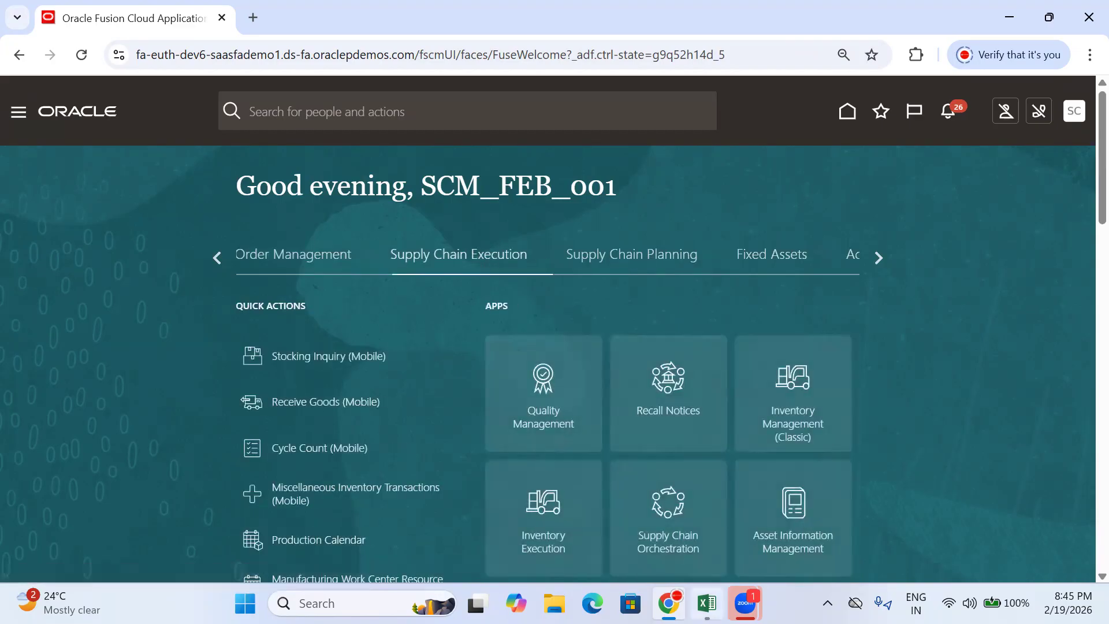
- In the Excel notes, add "Create Cycle Count" in B524 below Item Level, and return to Oracle Fusion
{"action": "left_click", "coordinate": [708, 602]}
{"action": "scroll", "coordinate": [186, 410], "scroll_direction": "down", "scroll_amount": 5}
{"action": "scroll", "coordinate": [186, 410], "scroll_direction": "down", "scroll_amount": 20}
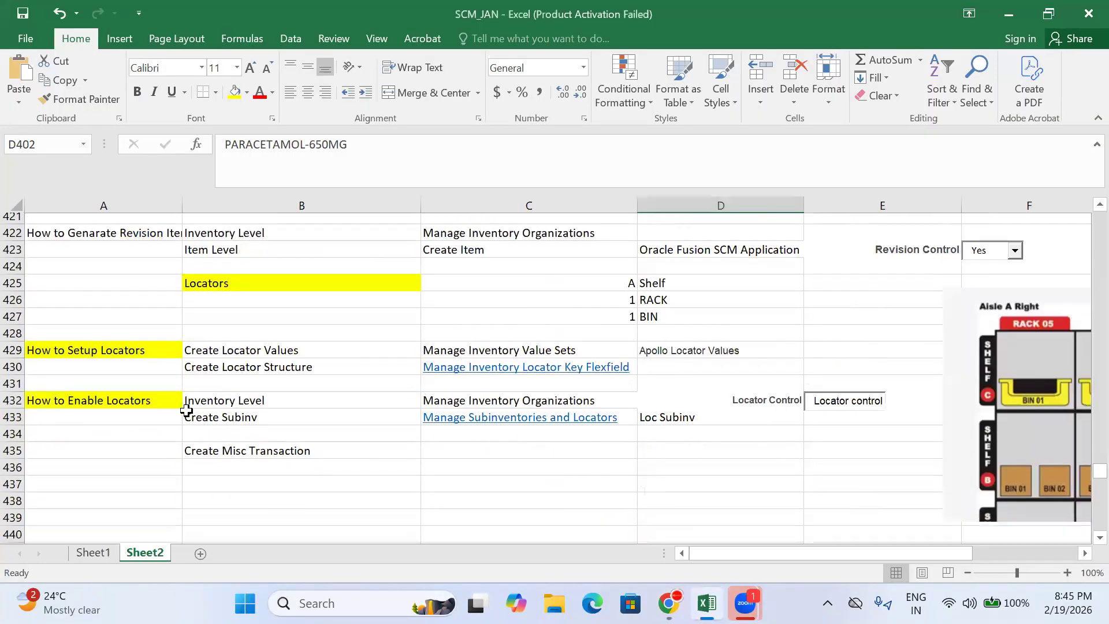
{"action": "scroll", "coordinate": [186, 410], "scroll_direction": "down", "scroll_amount": 2}
{"action": "scroll", "coordinate": [208, 379], "scroll_direction": "up", "scroll_amount": 6}
{"action": "left_click", "coordinate": [214, 407]}
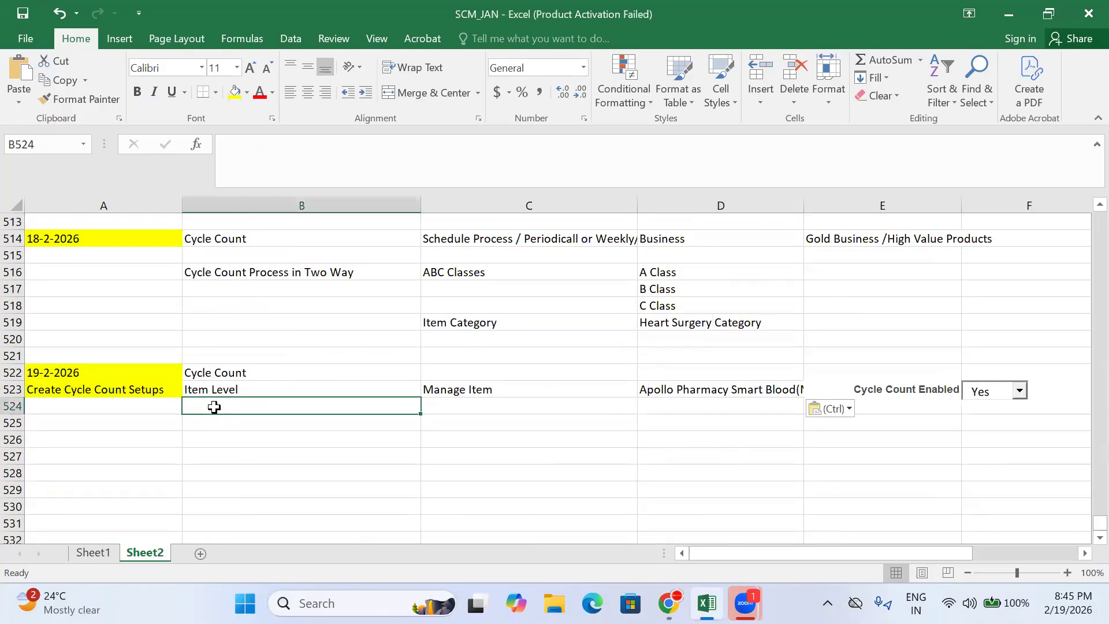
{"action": "type", "text": "Create C"}
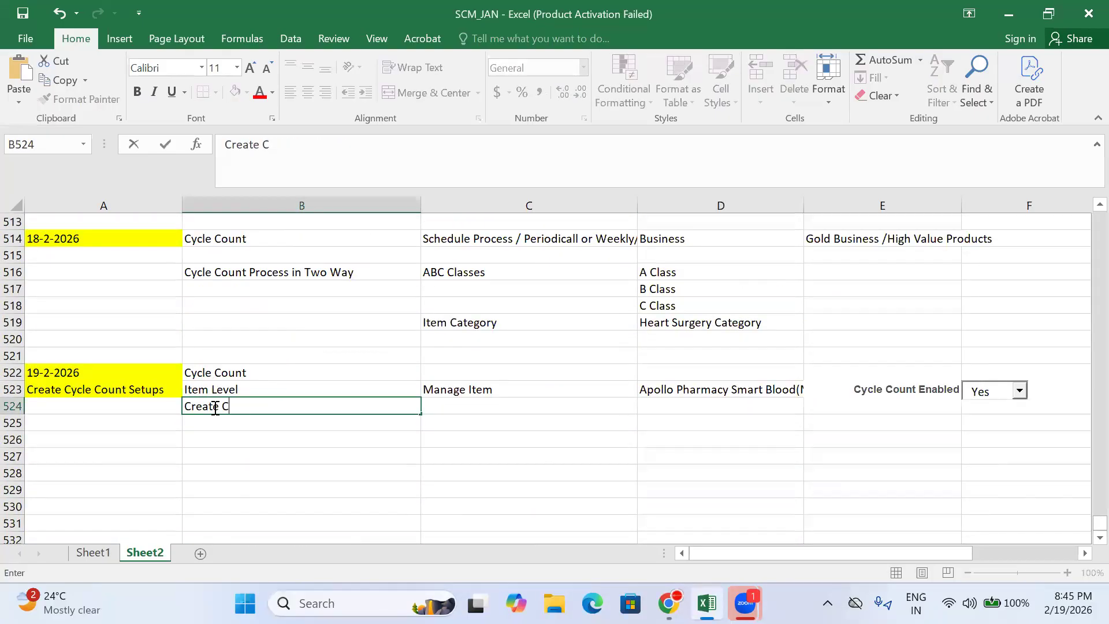
{"action": "type", "text": "ycle Count"}
{"action": "key", "text": "Tab"}
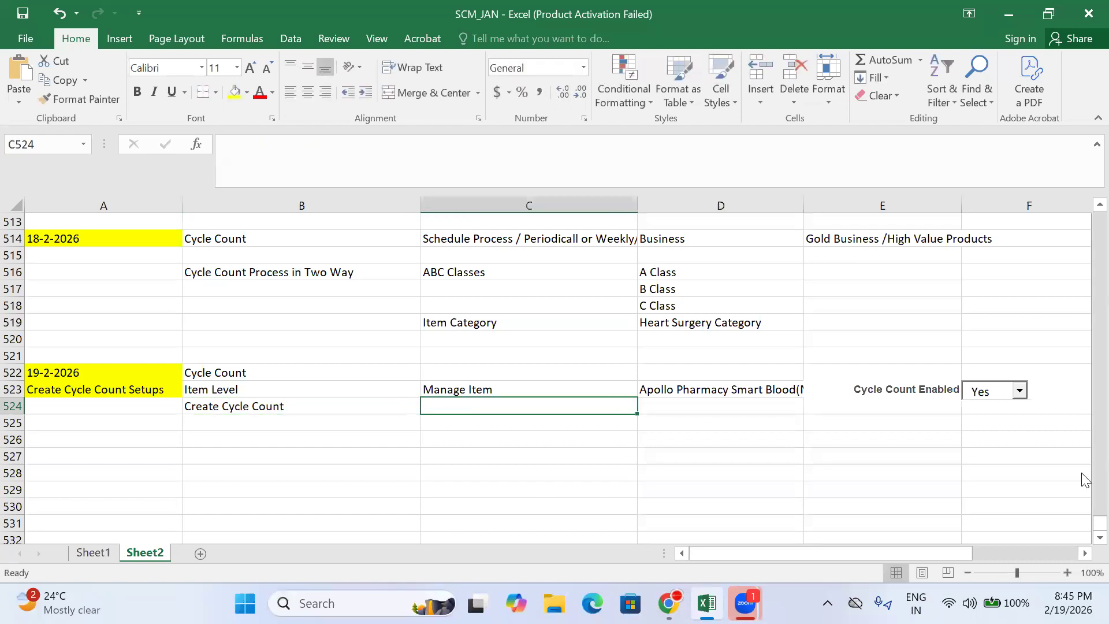
{"action": "key", "text": "alt+Tab"}
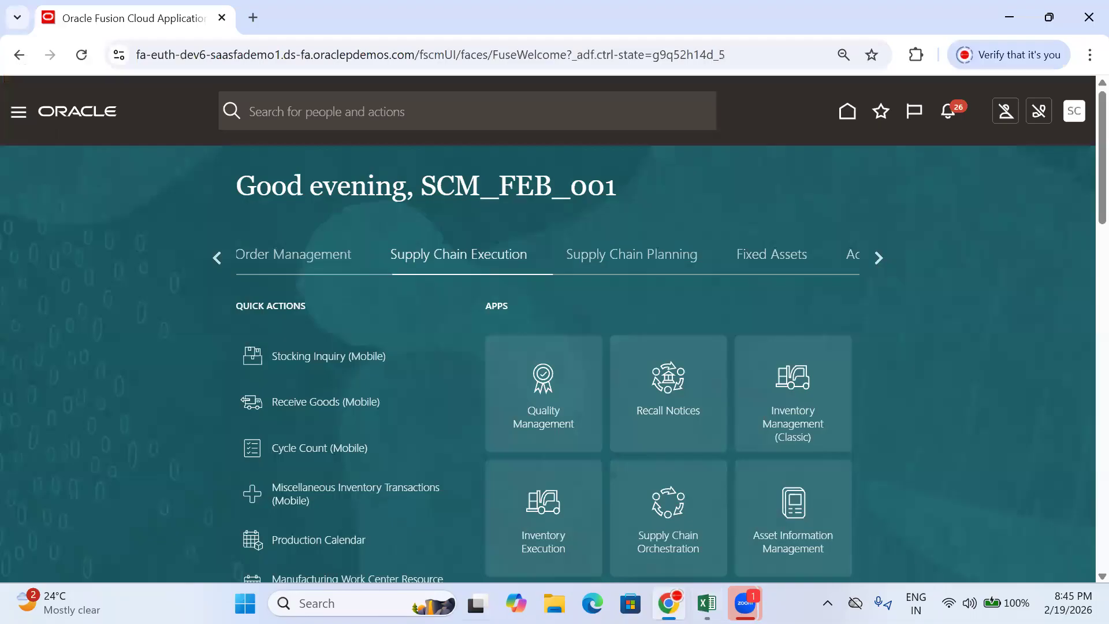
- Open Inventory Management (Classic) from the Supply Chain Execution apps and set its inventory organization to APOLLO_HYD_INV
{"action": "scroll", "coordinate": [518, 296], "scroll_direction": "down", "scroll_amount": 1}
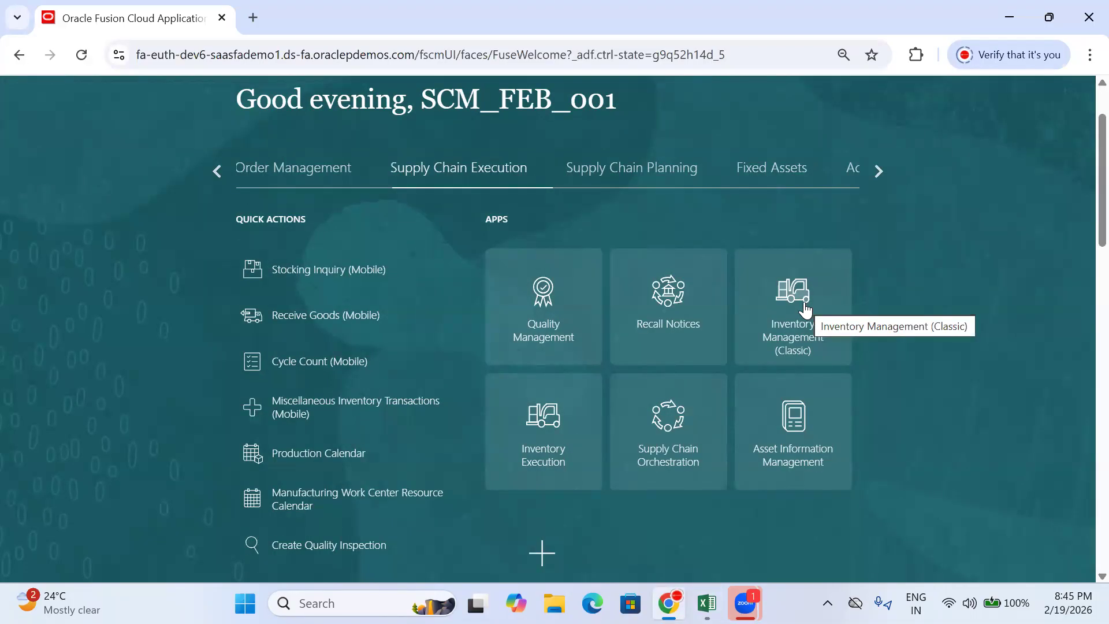
{"action": "left_click", "coordinate": [545, 392]}
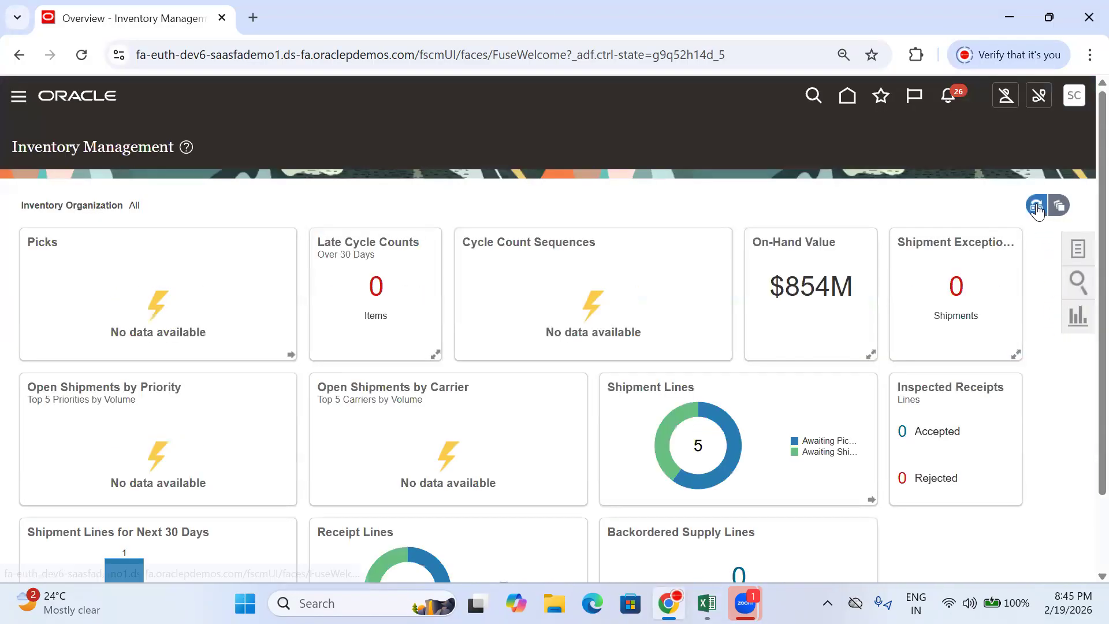
{"action": "left_click", "coordinate": [1036, 205]}
{"action": "left_click", "coordinate": [941, 279]}
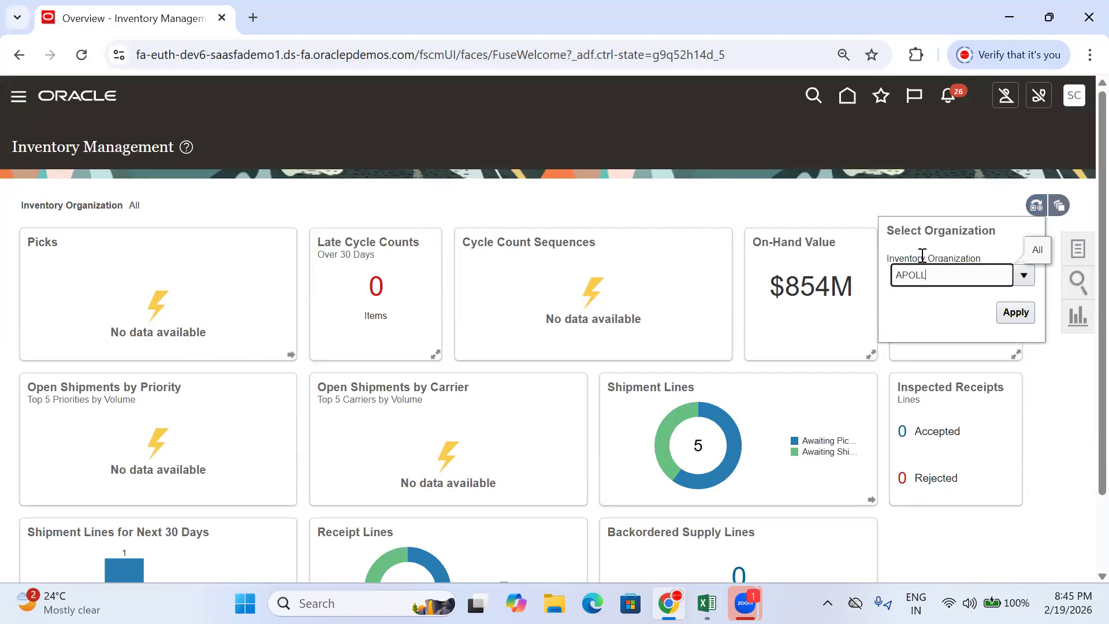
{"action": "left_click", "coordinate": [939, 328]}
{"action": "left_click", "coordinate": [1014, 313]}
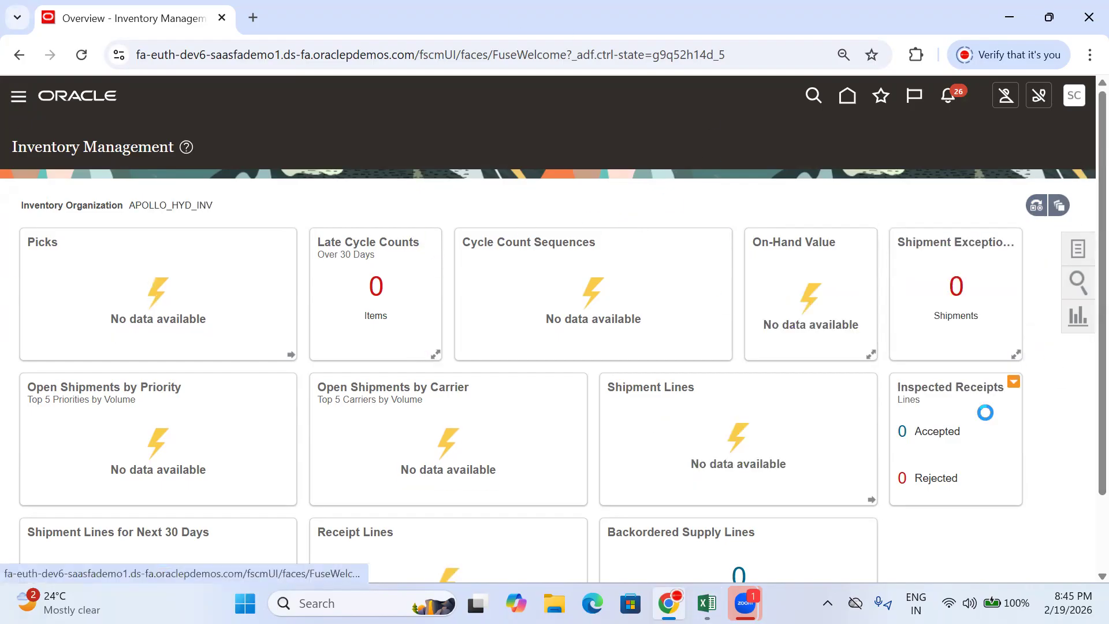
- Show the Counts tasks for inventory and copy the task name Create Cycle Count
{"action": "left_click", "coordinate": [1010, 137]}
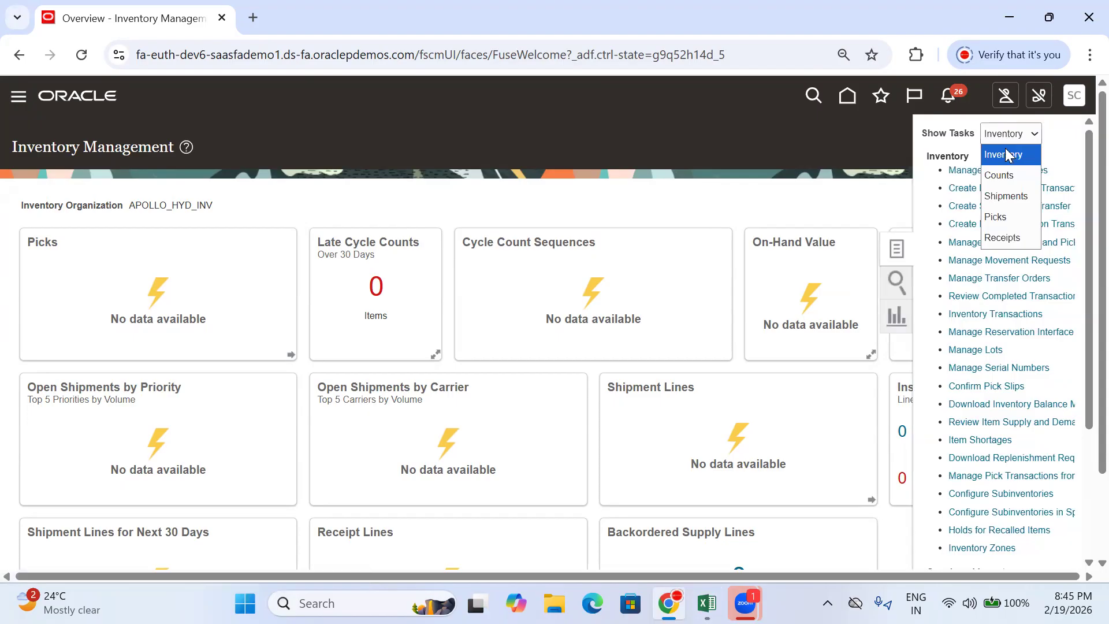
{"action": "left_click", "coordinate": [1014, 179]}
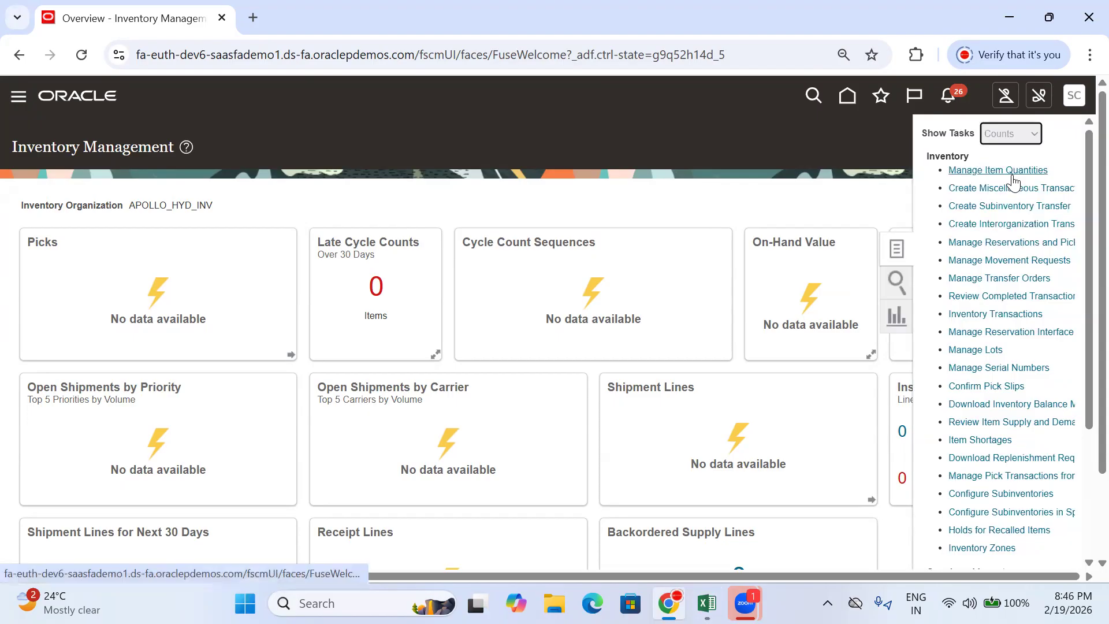
{"action": "left_click_drag", "start_coordinate": [1031, 170], "coordinate": [950, 170]}
{"action": "key", "text": "ctrl+c"}
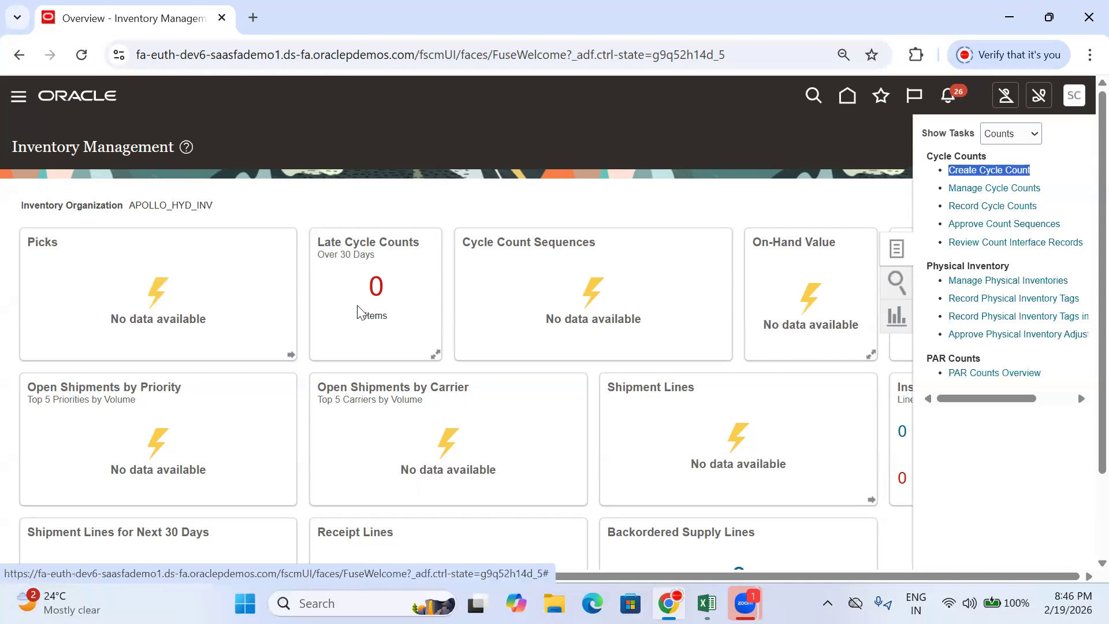
- Paste the copied task name into C524 of the Excel notes and remove its hyperlink
{"action": "left_click", "coordinate": [707, 602]}
{"action": "key", "text": "ctrl+v"}
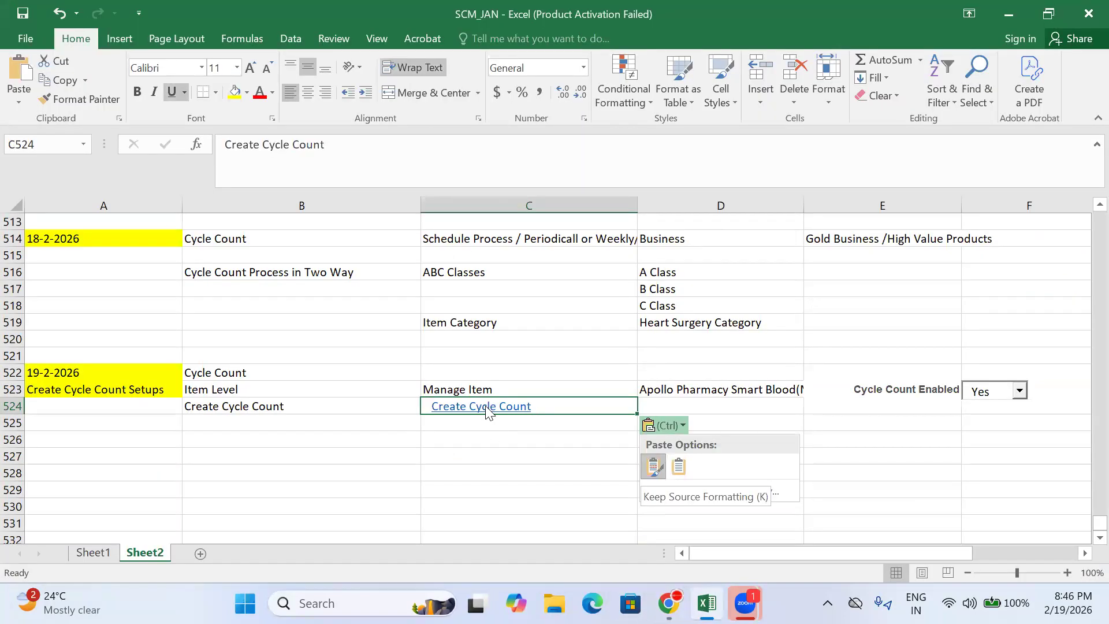
{"action": "key", "text": "Escape"}
{"action": "right_click", "coordinate": [487, 411]}
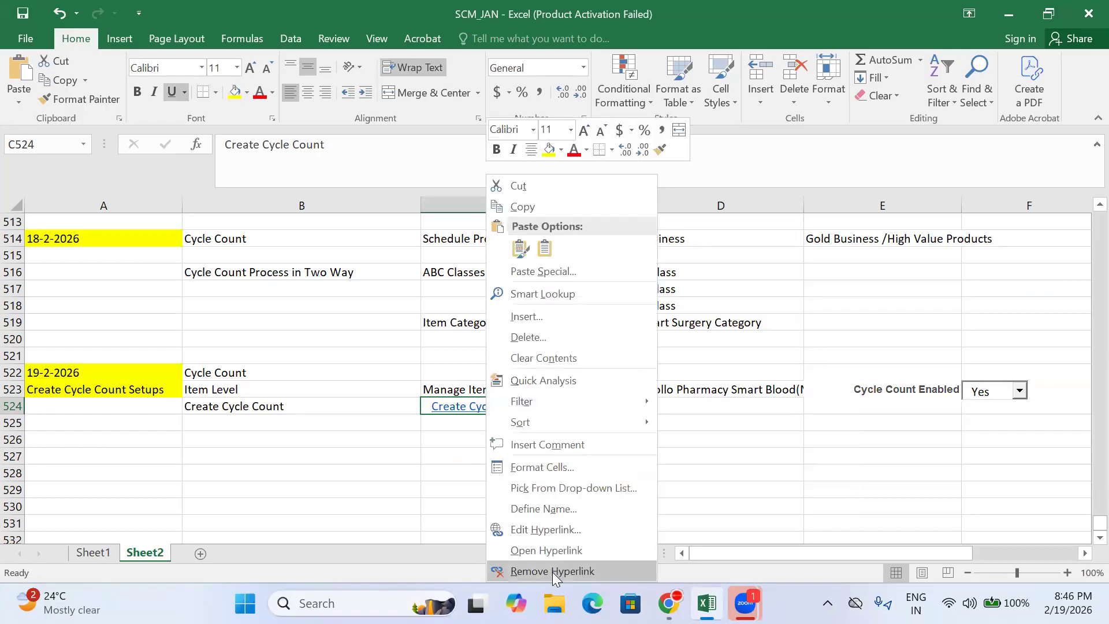
{"action": "left_click", "coordinate": [552, 571]}
- Return to Oracle Fusion and open the Create Cycle Count task for APOLLO_HYD_INV
{"action": "left_click", "coordinate": [668, 602]}
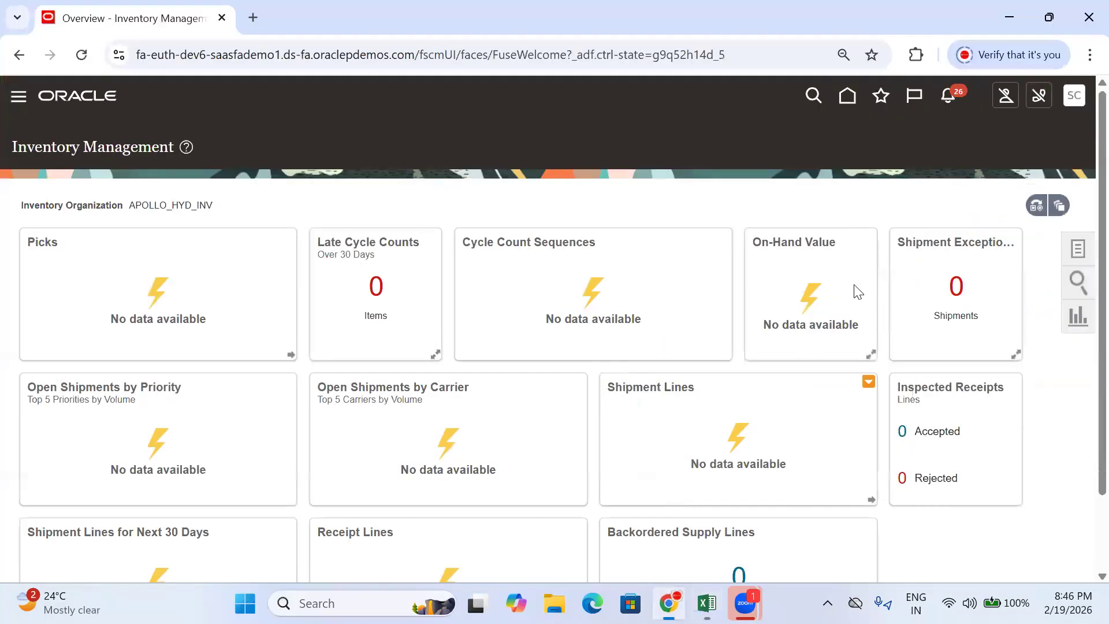
{"action": "left_click", "coordinate": [1076, 253]}
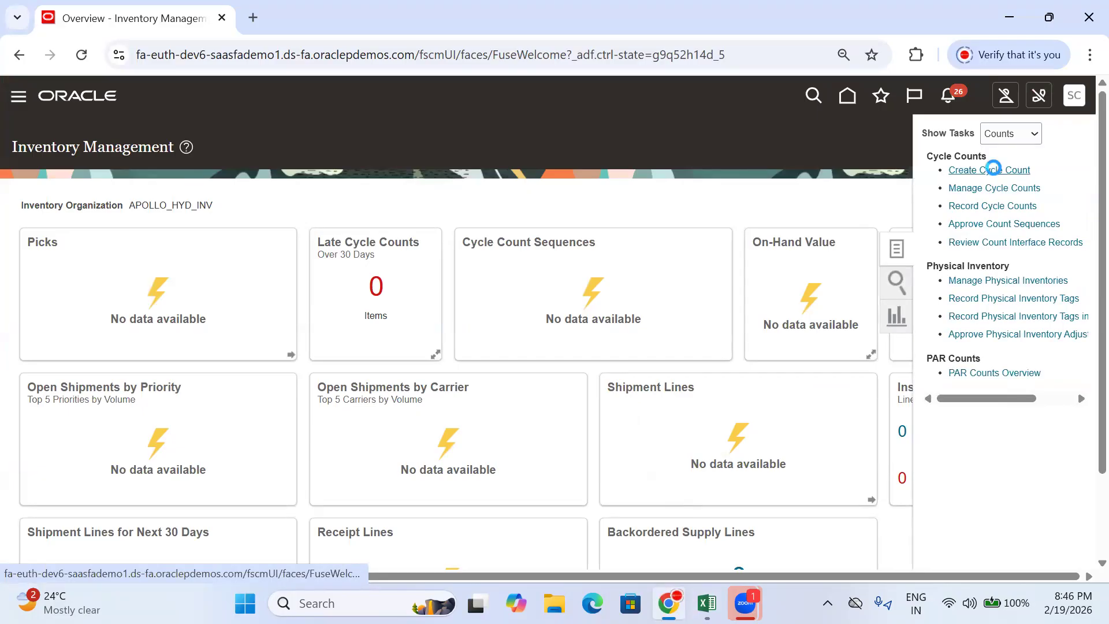
{"action": "left_click", "coordinate": [993, 169]}
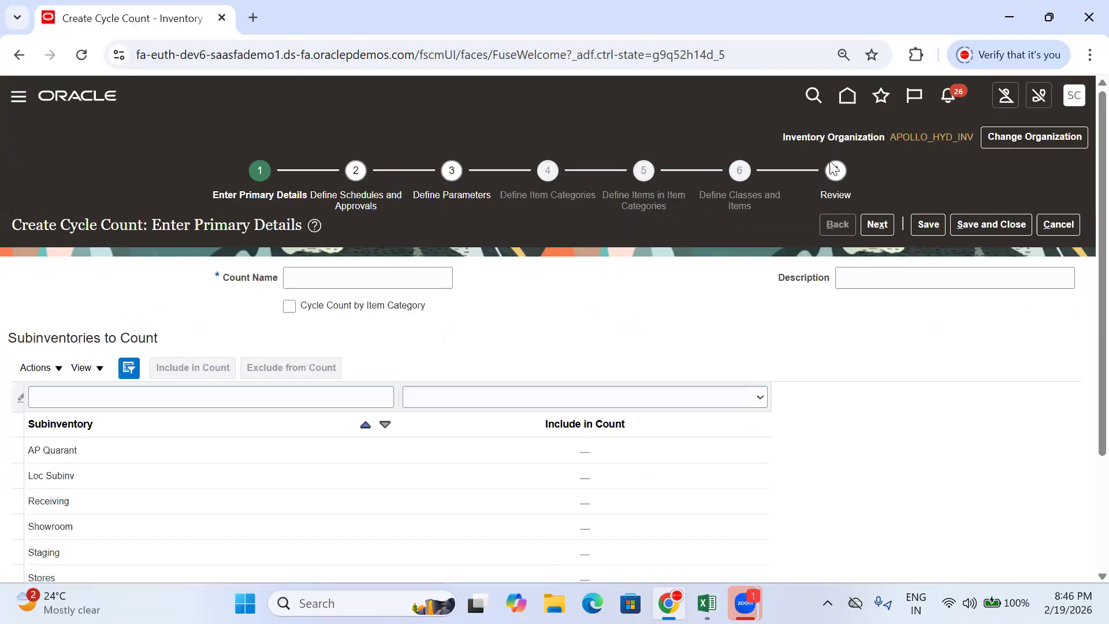
- Enter "Create Cycle Count" as the count name in the primary details
{"action": "left_click", "coordinate": [384, 286]}
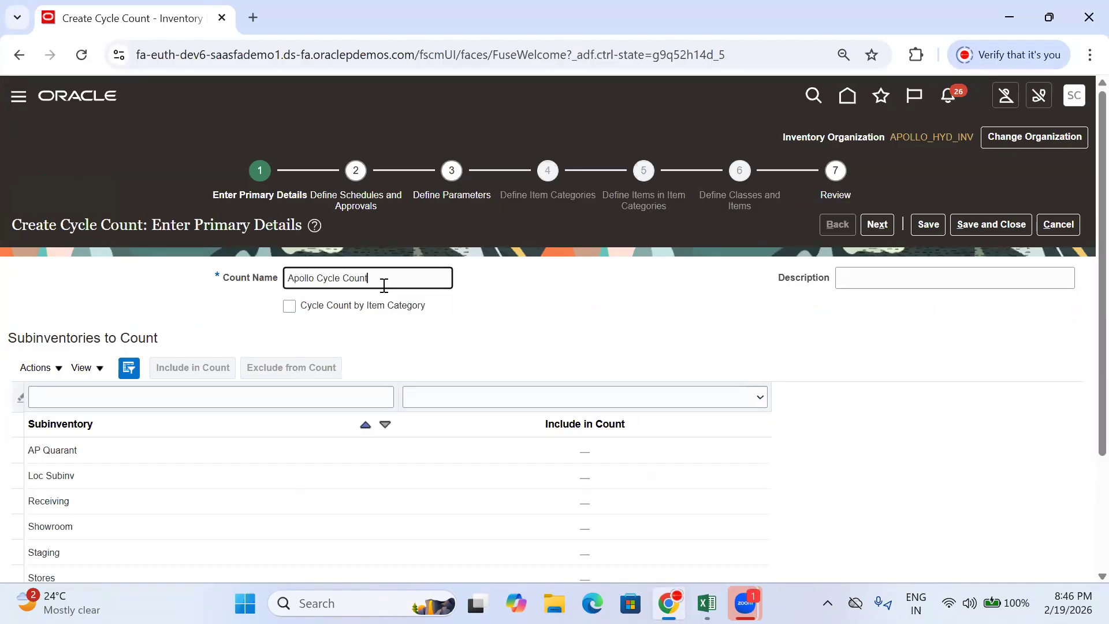
{"action": "left_click_drag", "start_coordinate": [404, 287], "coordinate": [247, 294]}
{"action": "key", "text": "ctrl+v"}
{"action": "left_click_drag", "start_coordinate": [371, 279], "coordinate": [239, 284]}
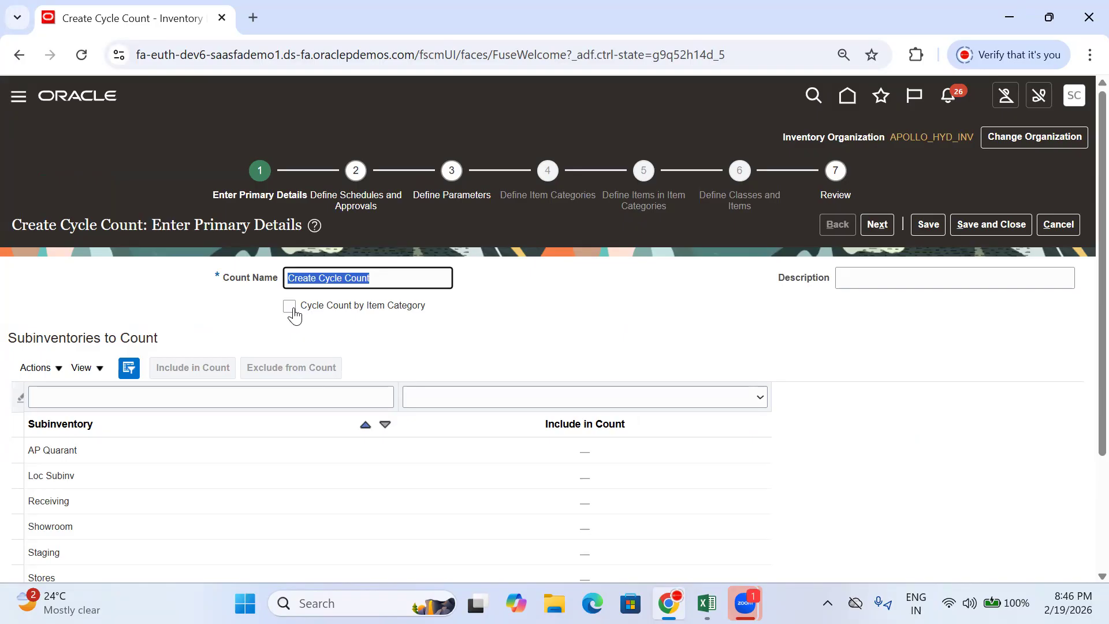
{"action": "left_click", "coordinate": [601, 309]}
{"action": "scroll", "coordinate": [433, 243], "scroll_direction": "down", "scroll_amount": 3}
{"action": "left_click_drag", "start_coordinate": [393, 130], "coordinate": [165, 113]}
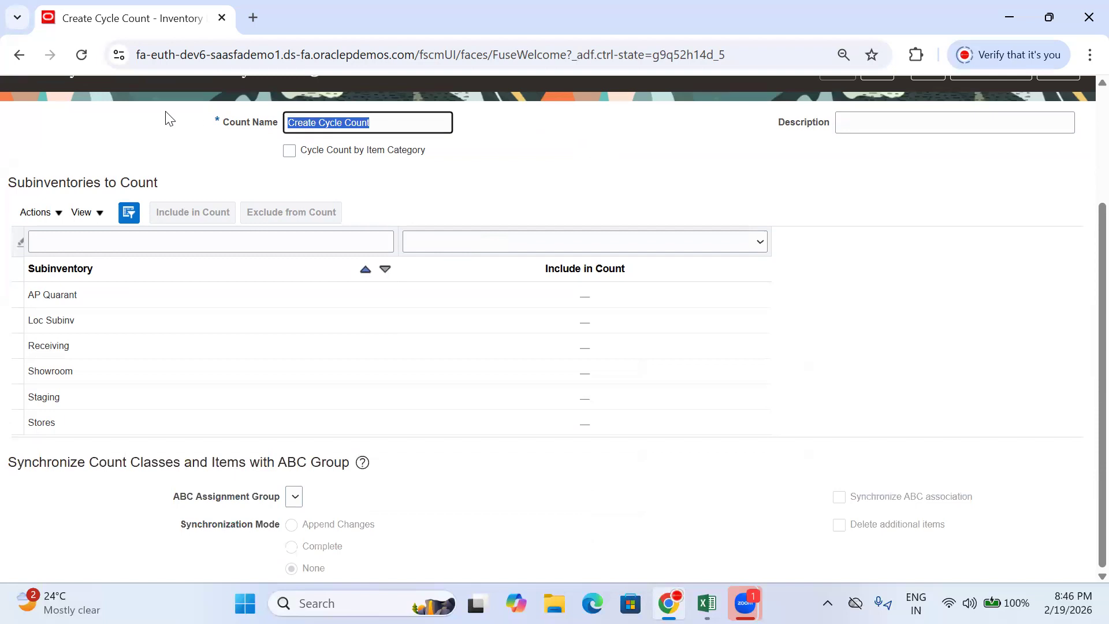
- Enable Cycle Count by Item Category for the new cycle count
{"action": "left_click", "coordinate": [286, 154]}
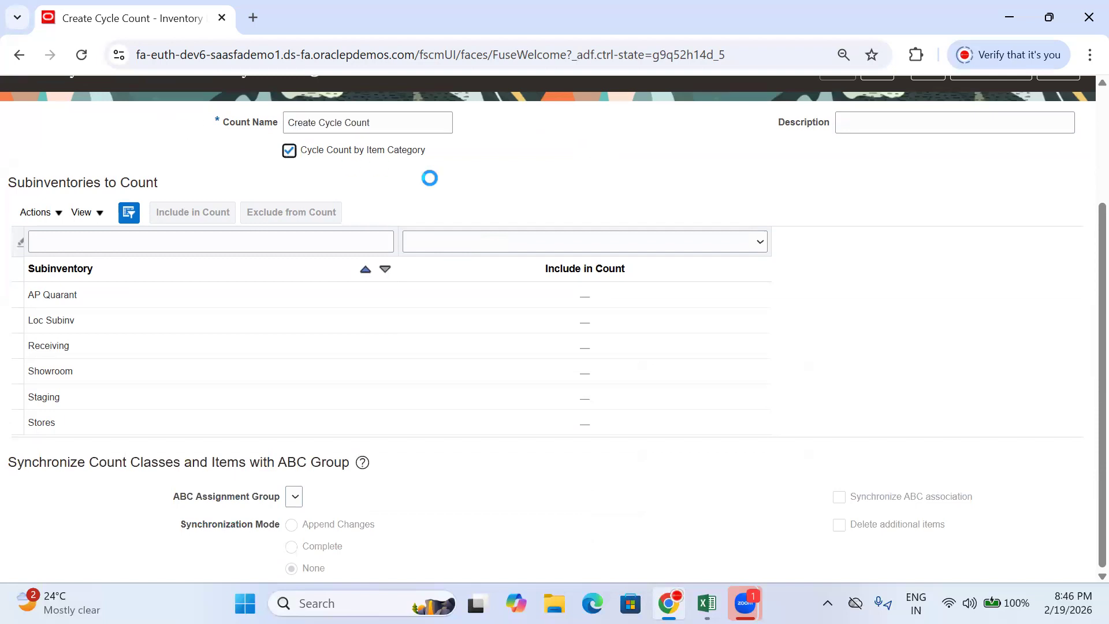
{"action": "left_click_drag", "start_coordinate": [433, 151], "coordinate": [294, 158]}
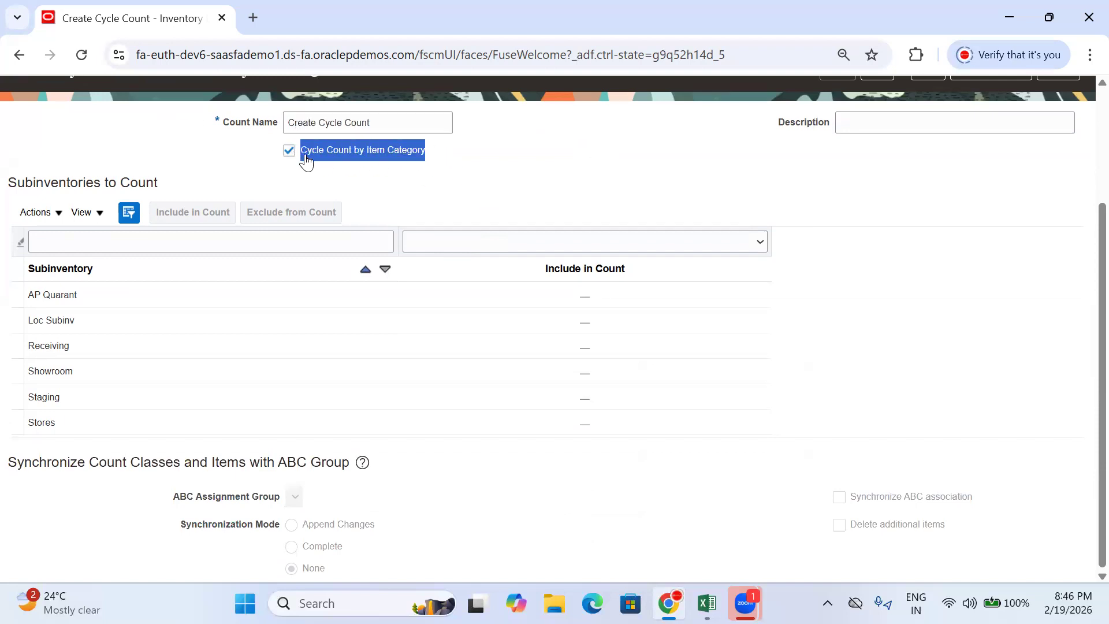
{"action": "left_click", "coordinate": [460, 173]}
{"action": "left_click_drag", "start_coordinate": [430, 159], "coordinate": [291, 156]}
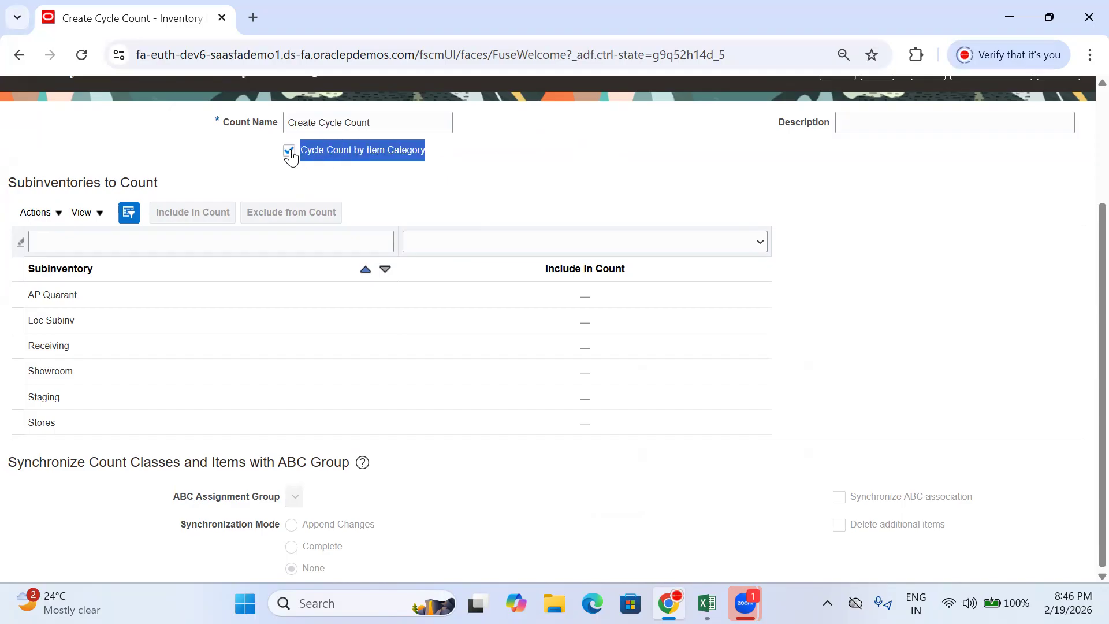
{"action": "left_click", "coordinate": [457, 172]}
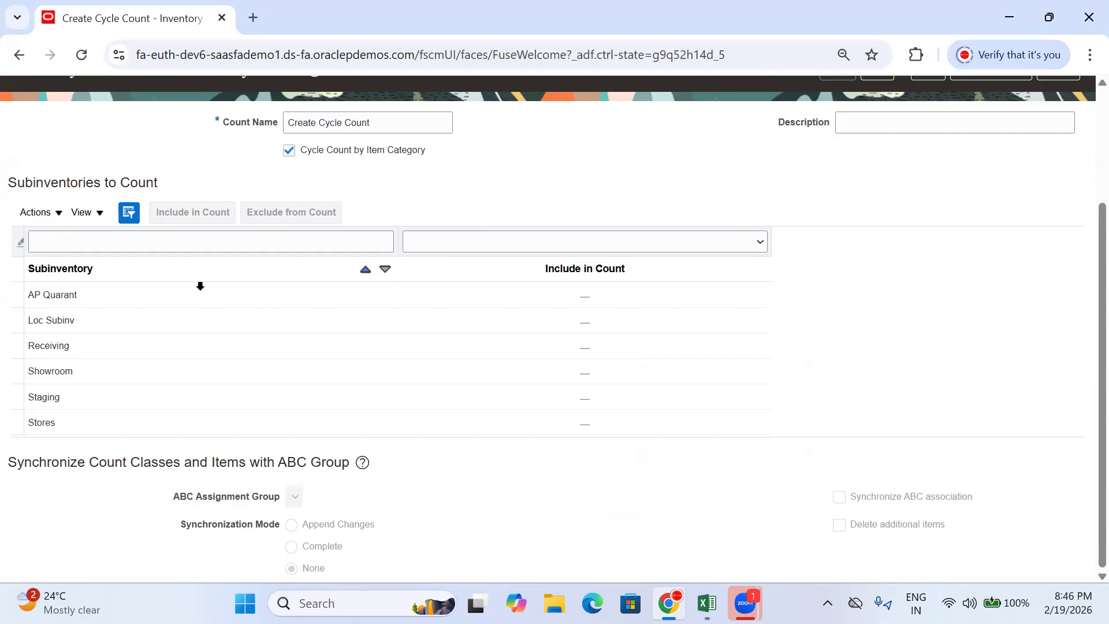
- Include the subinventories AP Quarant, Loc Subinv, Receiving, Showroom, Staging and Stores in the count
{"action": "left_click", "coordinate": [480, 297]}
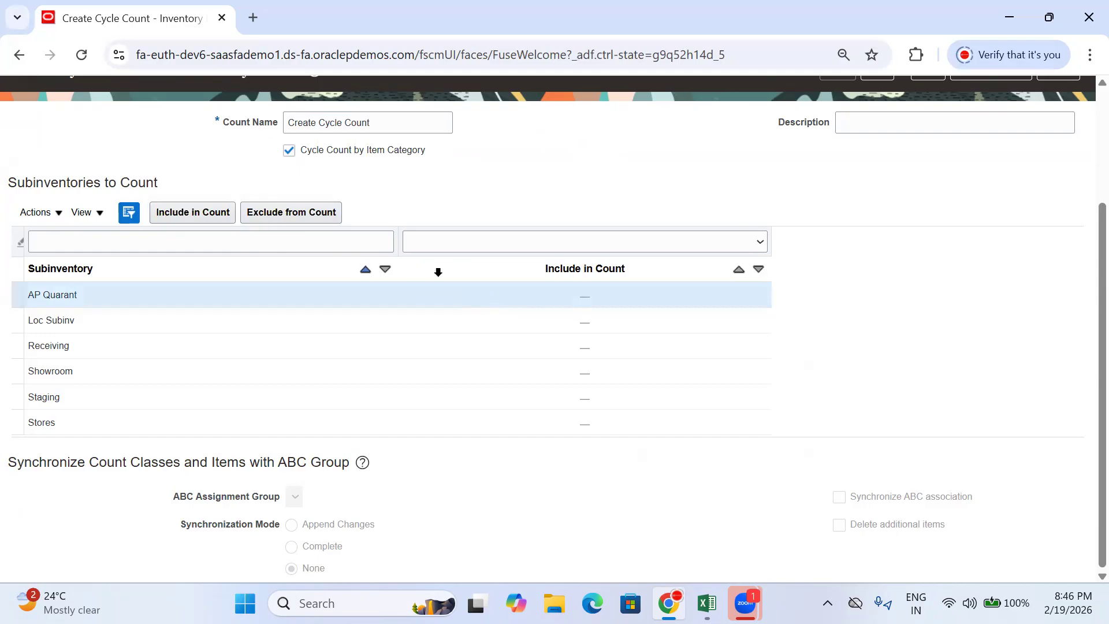
{"action": "left_click", "coordinate": [189, 216]}
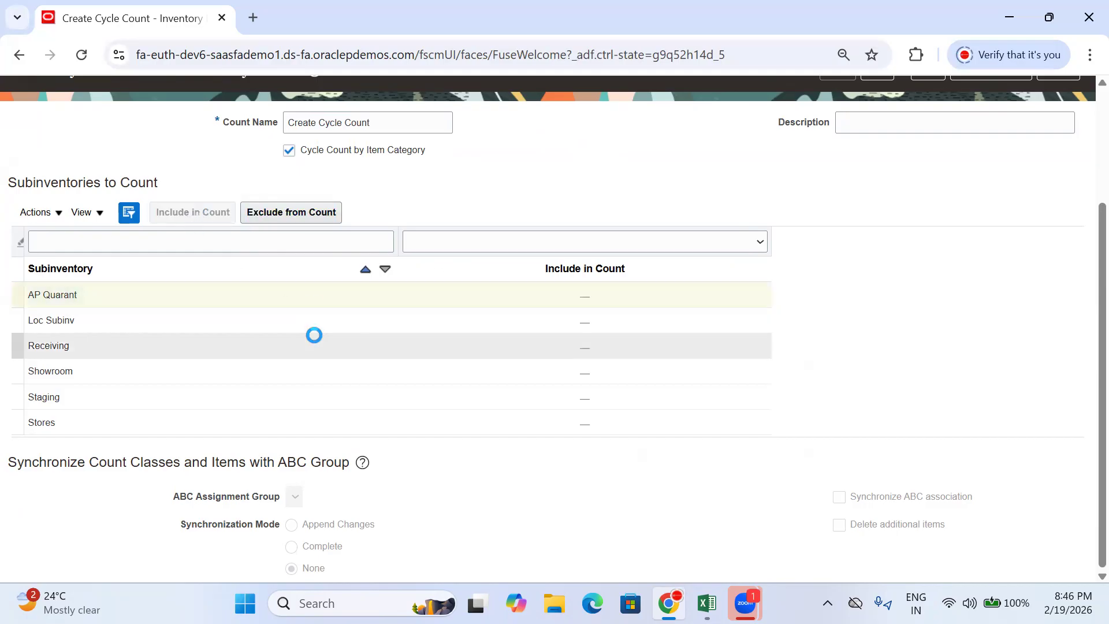
{"action": "left_click", "coordinate": [315, 334]}
{"action": "left_click", "coordinate": [193, 216]}
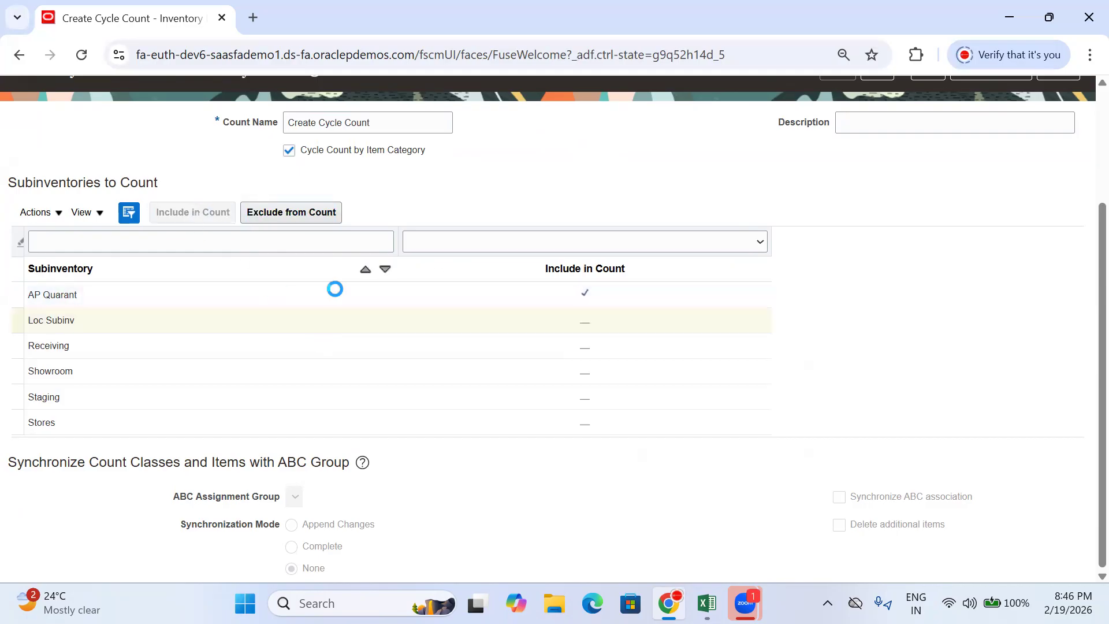
{"action": "left_click", "coordinate": [335, 350]}
{"action": "left_click", "coordinate": [224, 222]}
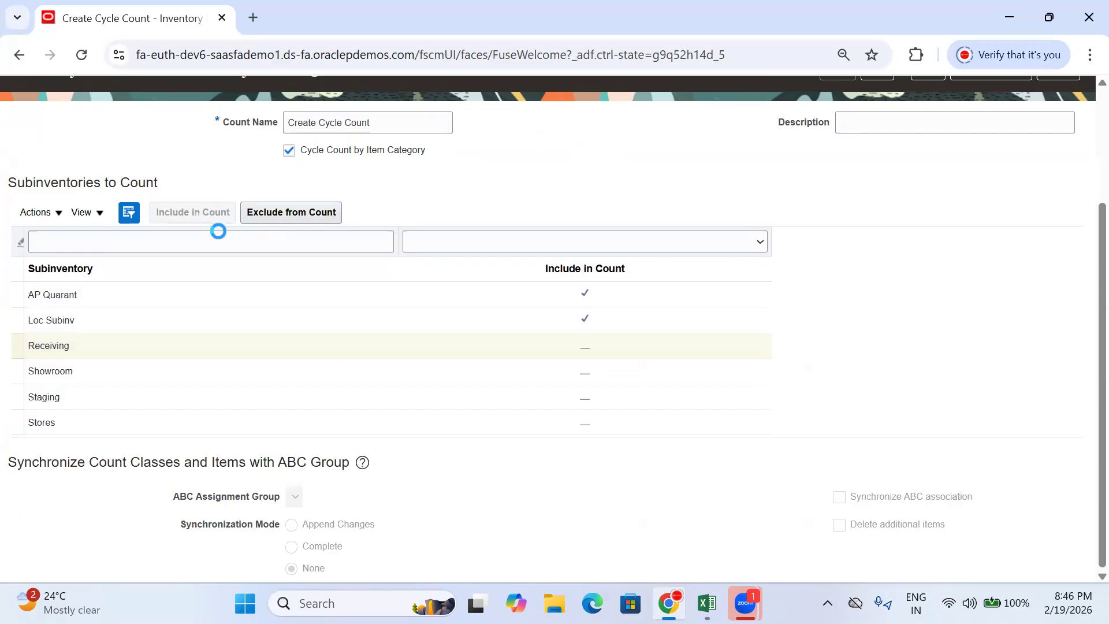
{"action": "left_click", "coordinate": [399, 374]}
{"action": "left_click", "coordinate": [203, 219]}
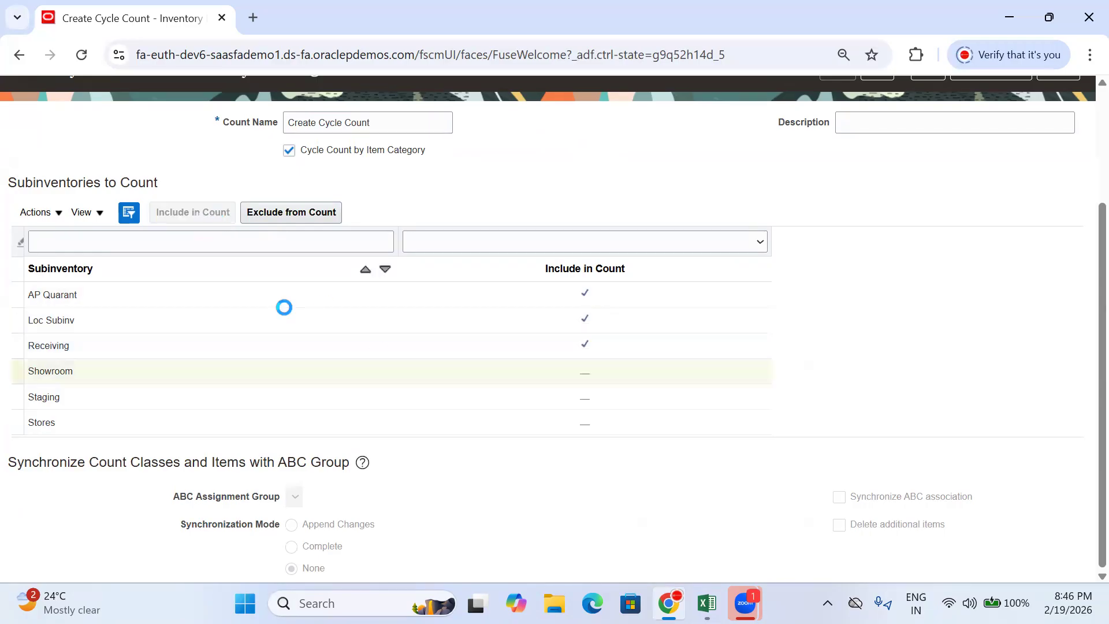
{"action": "left_click", "coordinate": [391, 404]}
{"action": "left_click", "coordinate": [207, 206]}
{"action": "left_click", "coordinate": [461, 426]}
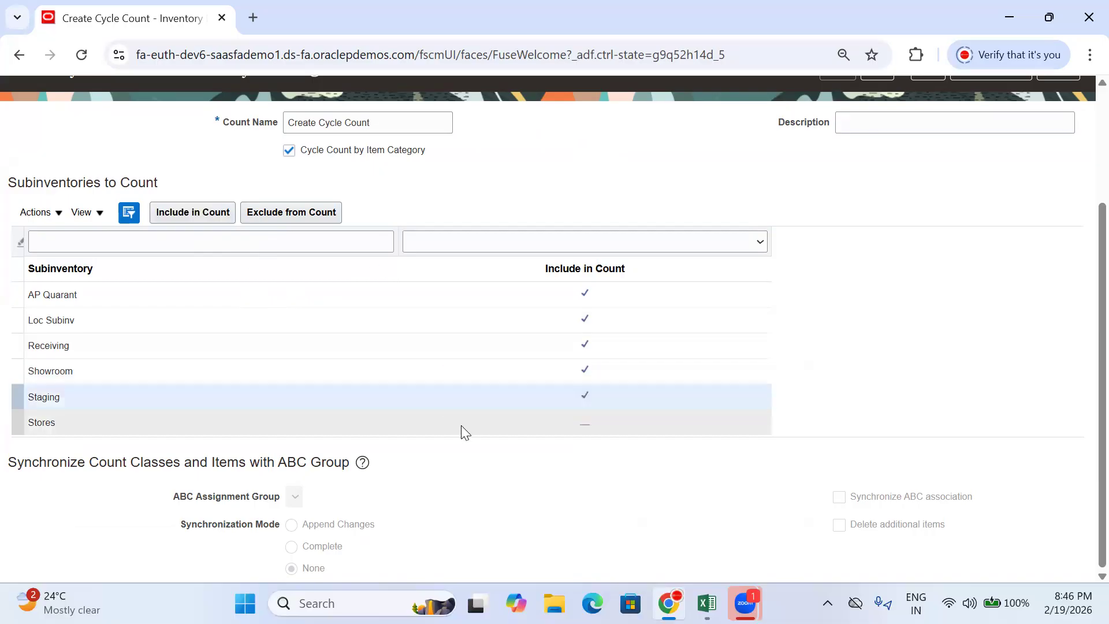
{"action": "left_click", "coordinate": [211, 220]}
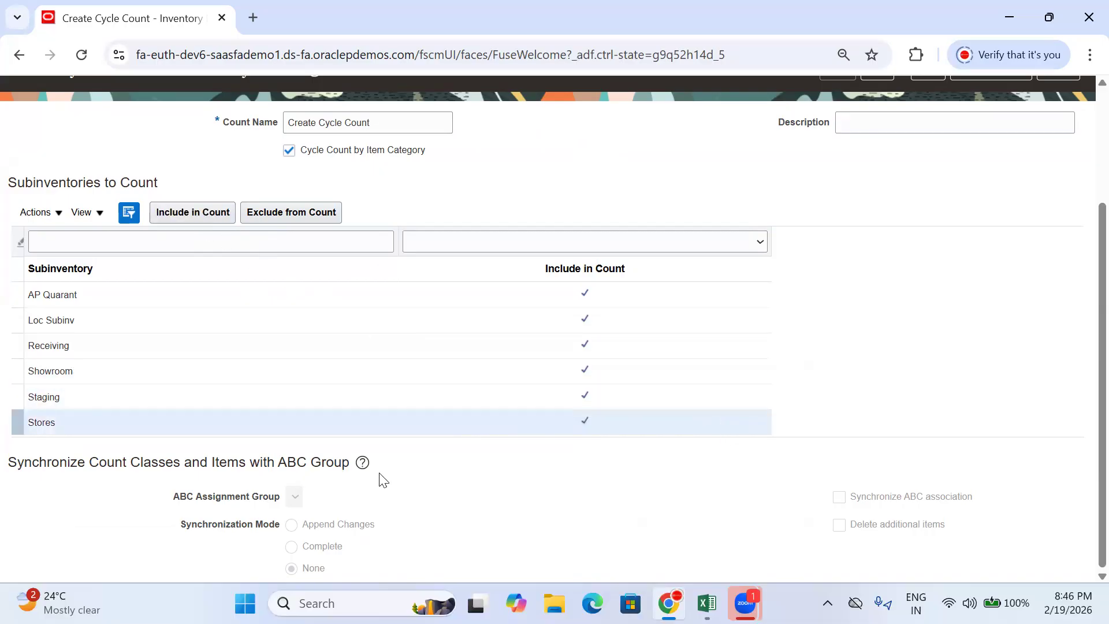
- Compare the Cycle Count by Item Category option with the ABC Classes and Item Category entries in the Excel notes
{"action": "scroll", "coordinate": [448, 329], "scroll_direction": "up", "scroll_amount": 3}
{"action": "left_click_drag", "start_coordinate": [411, 316], "coordinate": [293, 306]}
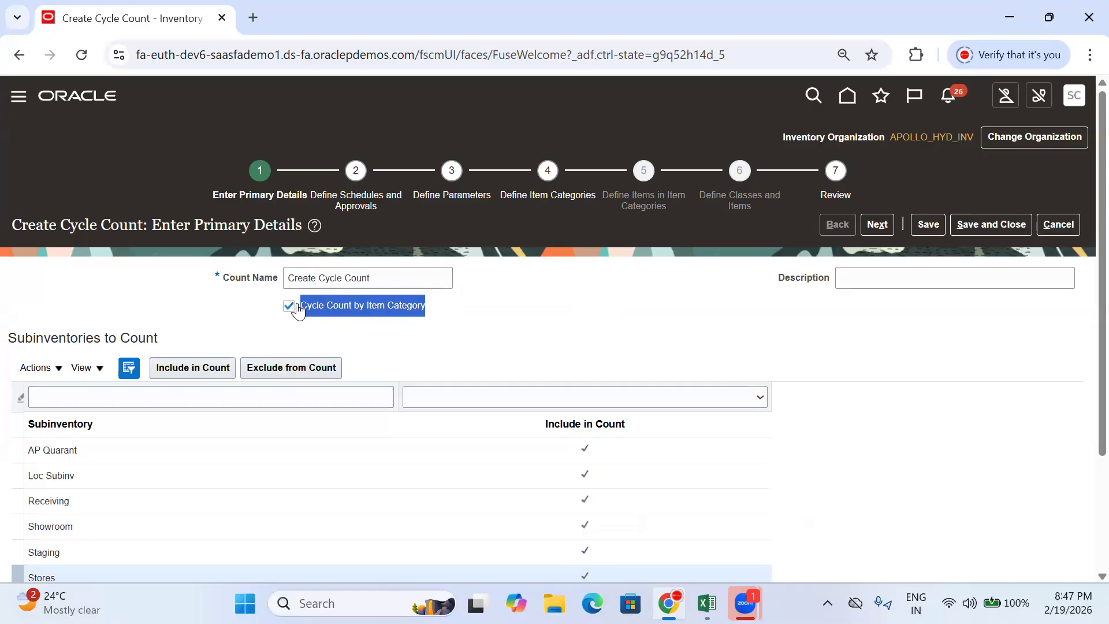
{"action": "key", "text": "alt+Tab"}
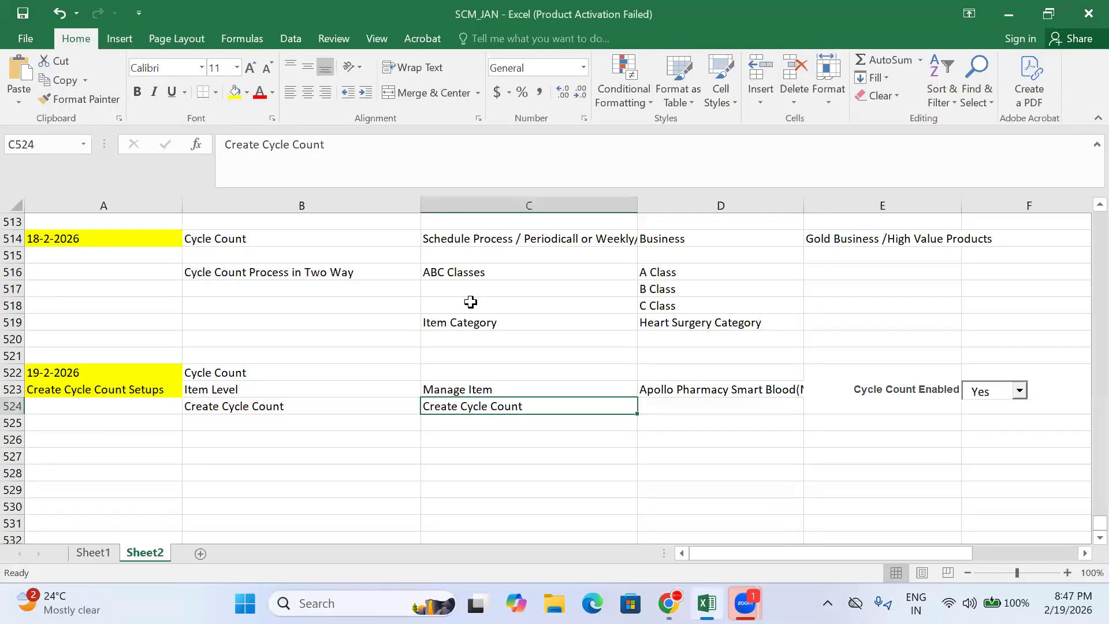
{"action": "left_click", "coordinate": [477, 267]}
{"action": "left_click", "coordinate": [458, 322]}
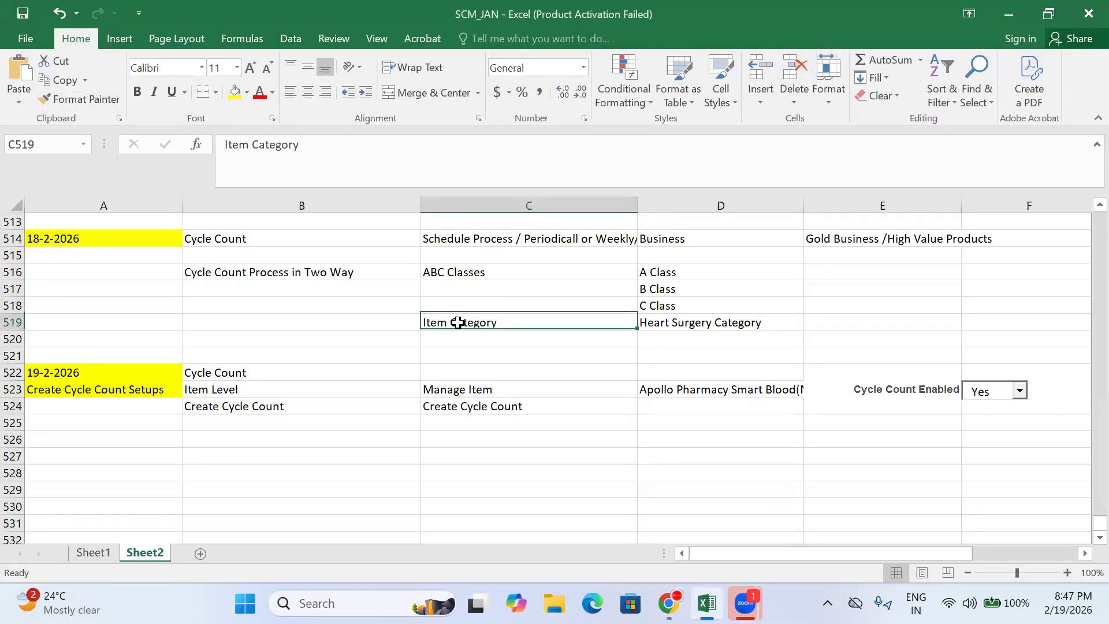
{"action": "key", "text": "alt+Tab"}
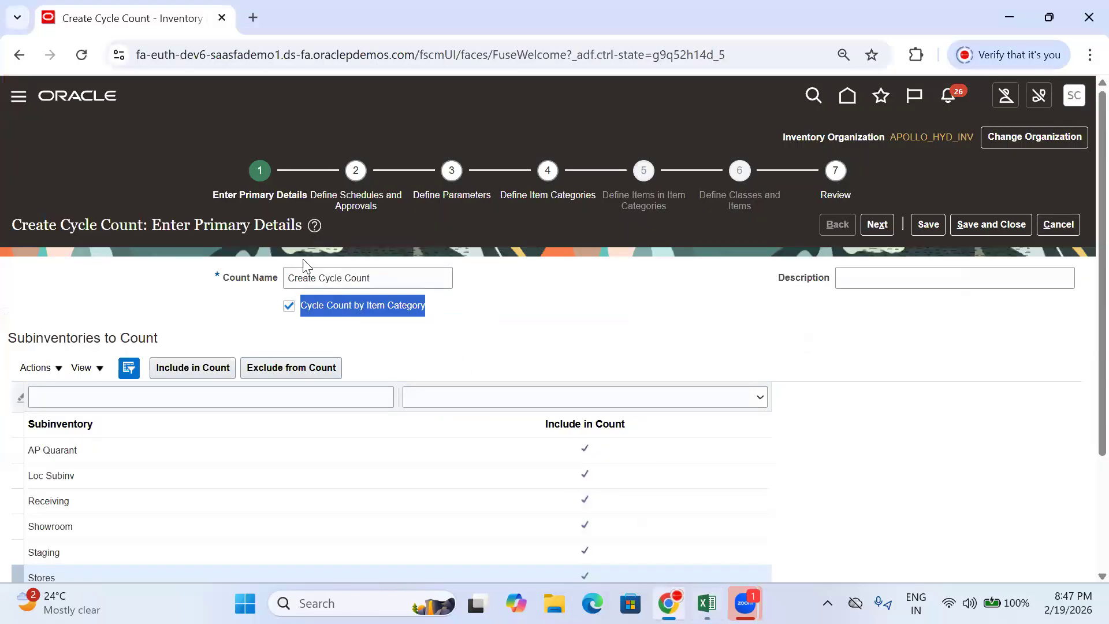
{"action": "left_click_drag", "start_coordinate": [440, 301], "coordinate": [282, 303]}
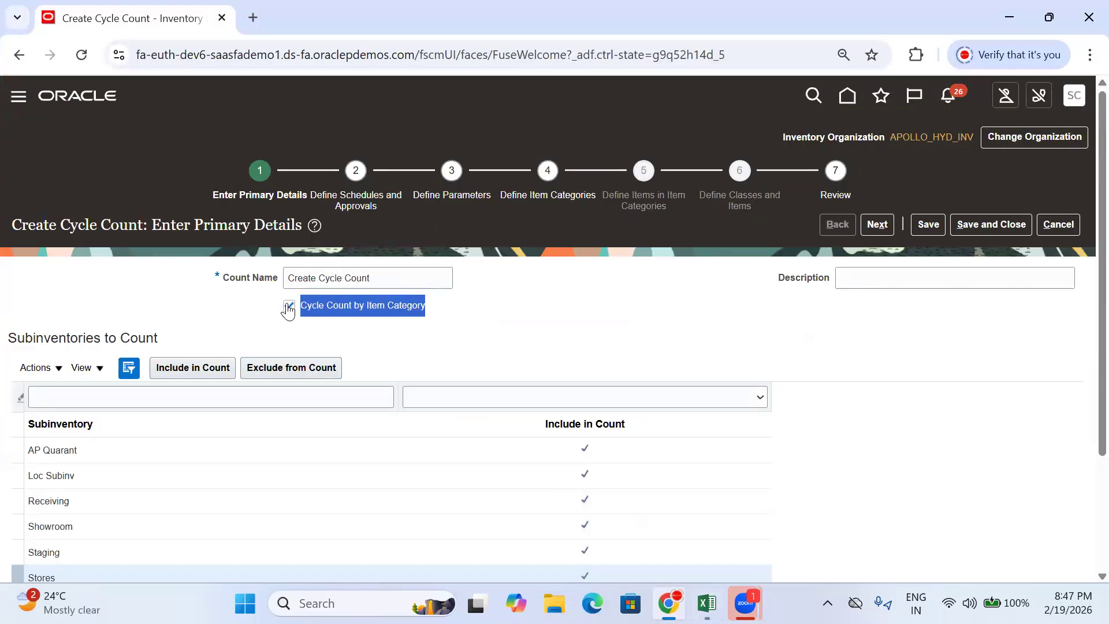
- Continue to Define Schedules and Approvals, enable automatic scheduling and set the frequency to Daily
{"action": "left_click", "coordinate": [652, 301]}
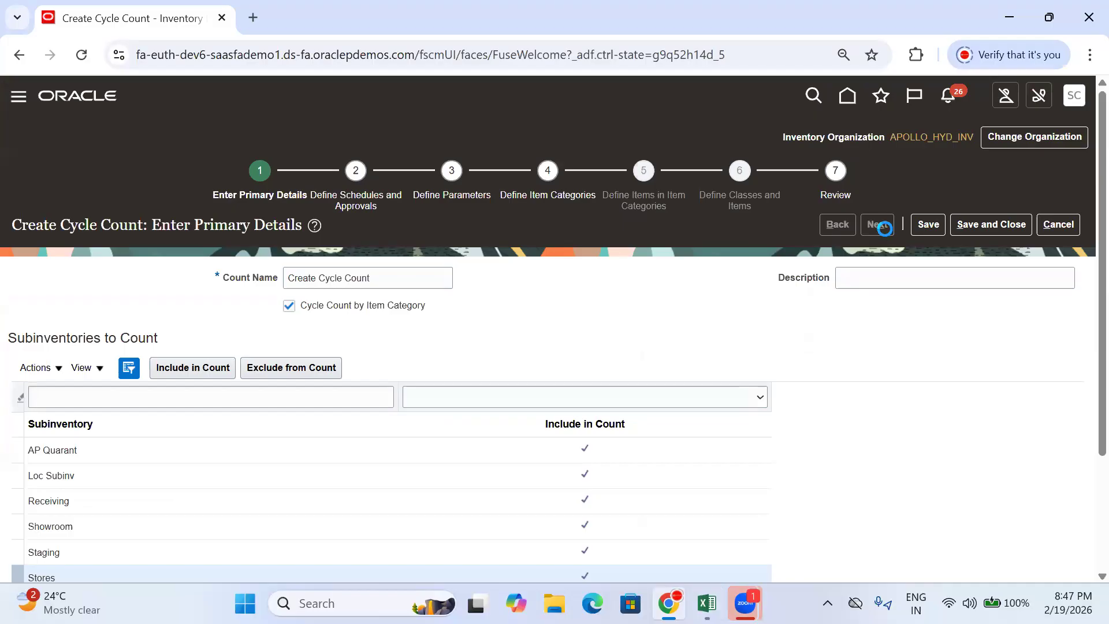
{"action": "scroll", "coordinate": [392, 269], "scroll_direction": "down", "scroll_amount": 2}
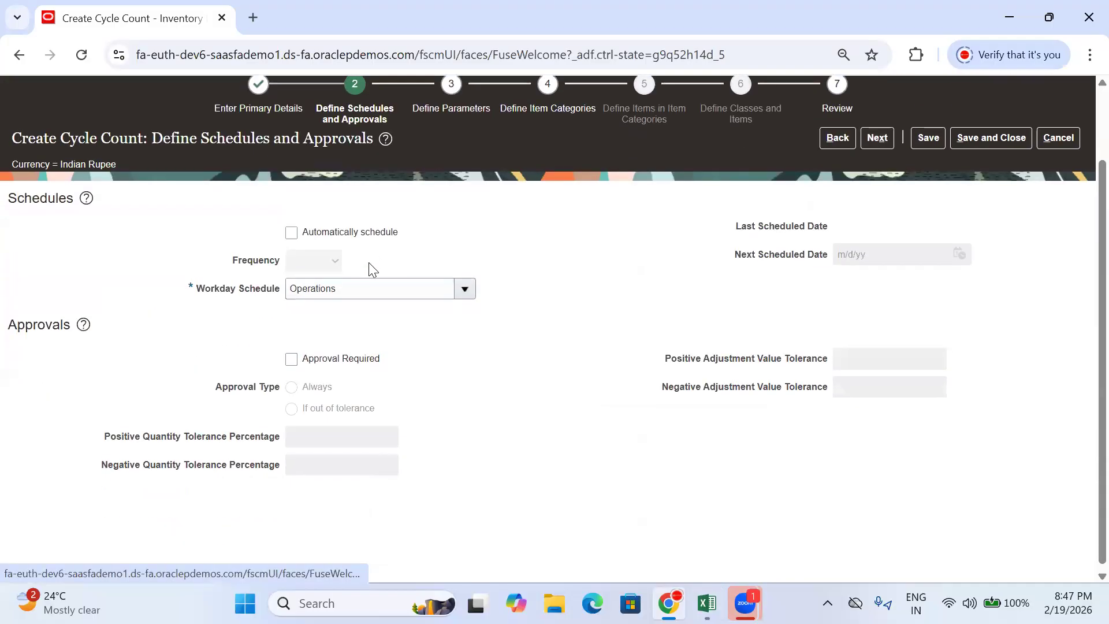
{"action": "left_click", "coordinate": [303, 233]}
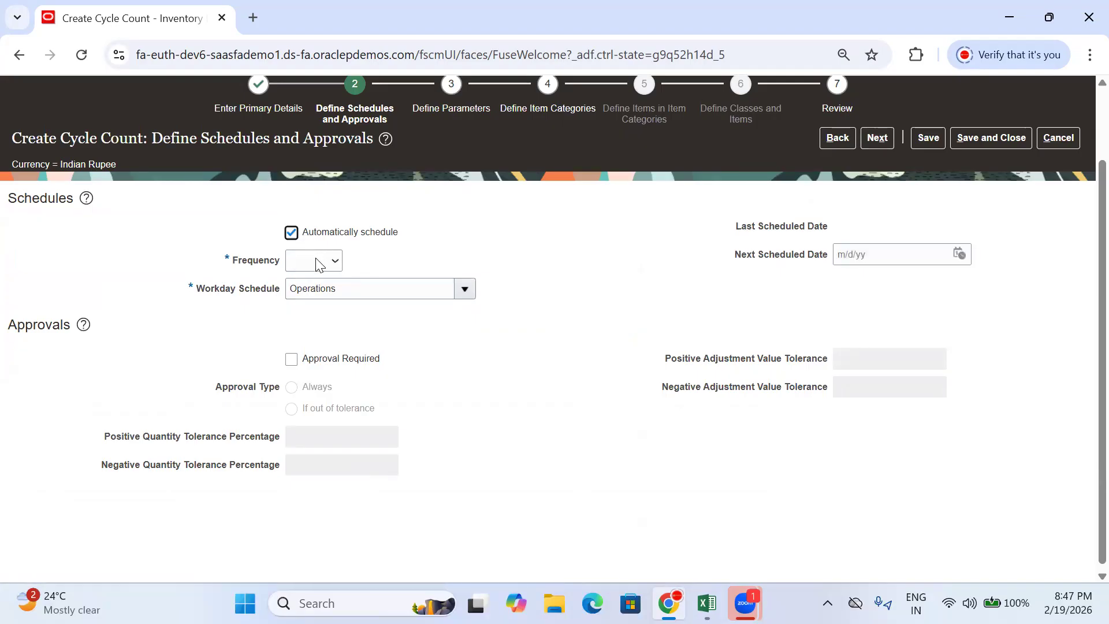
{"action": "left_click", "coordinate": [317, 263]}
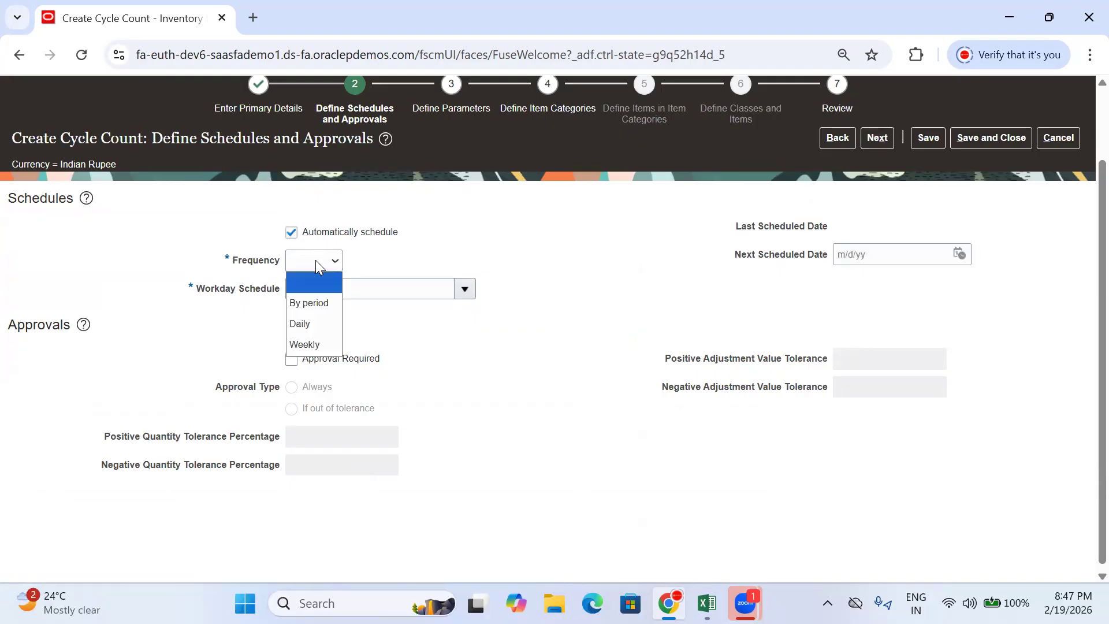
{"action": "left_click", "coordinate": [315, 324]}
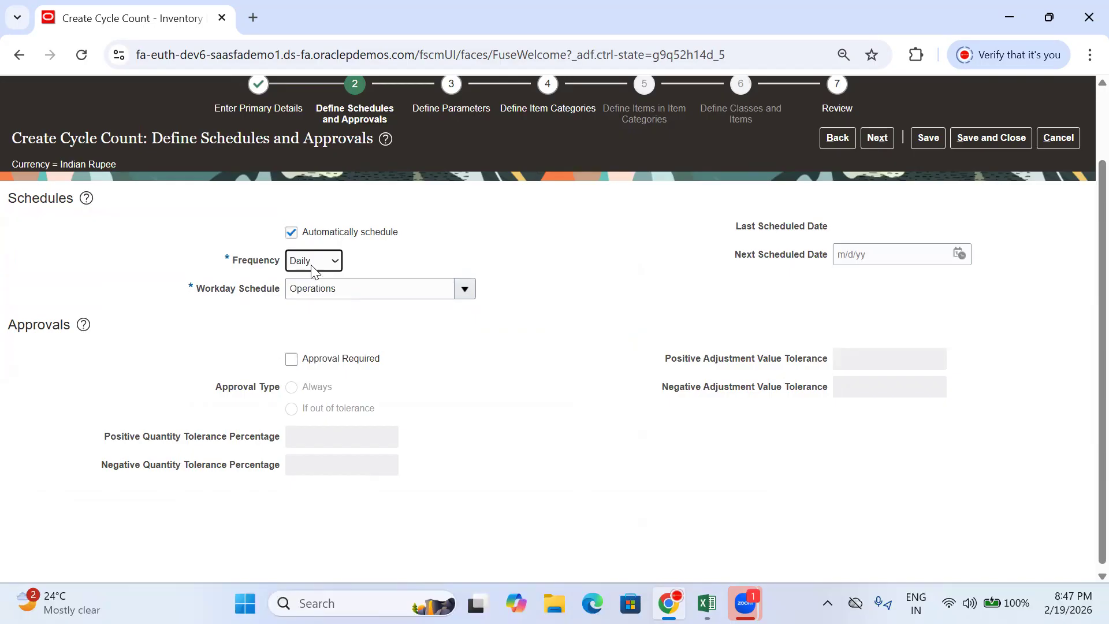
{"action": "left_click", "coordinate": [315, 265]}
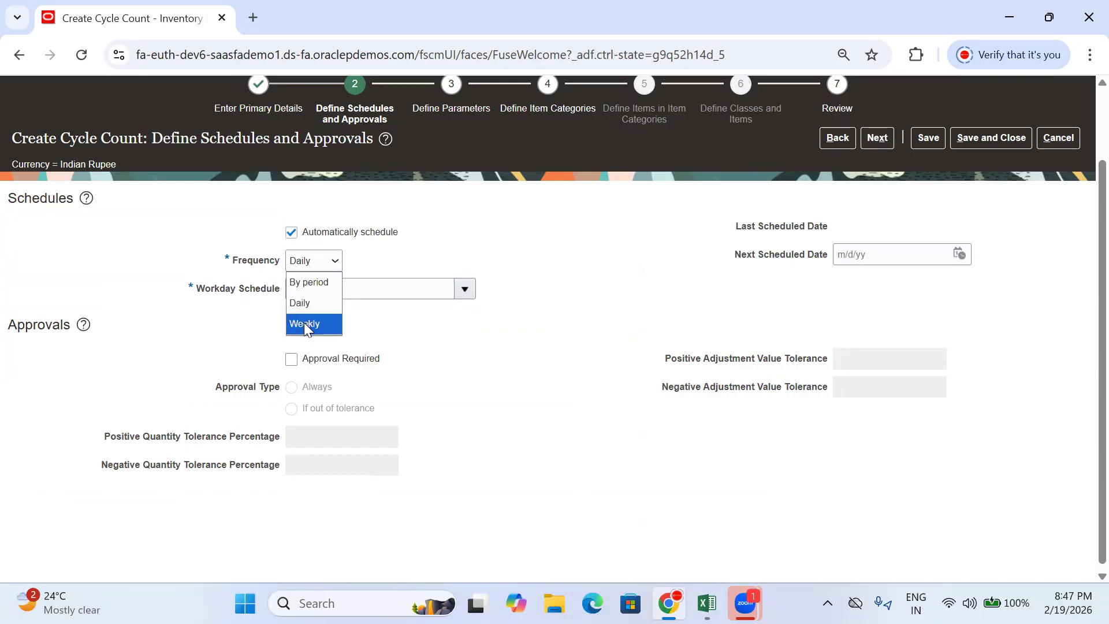
{"action": "left_click", "coordinate": [306, 303]}
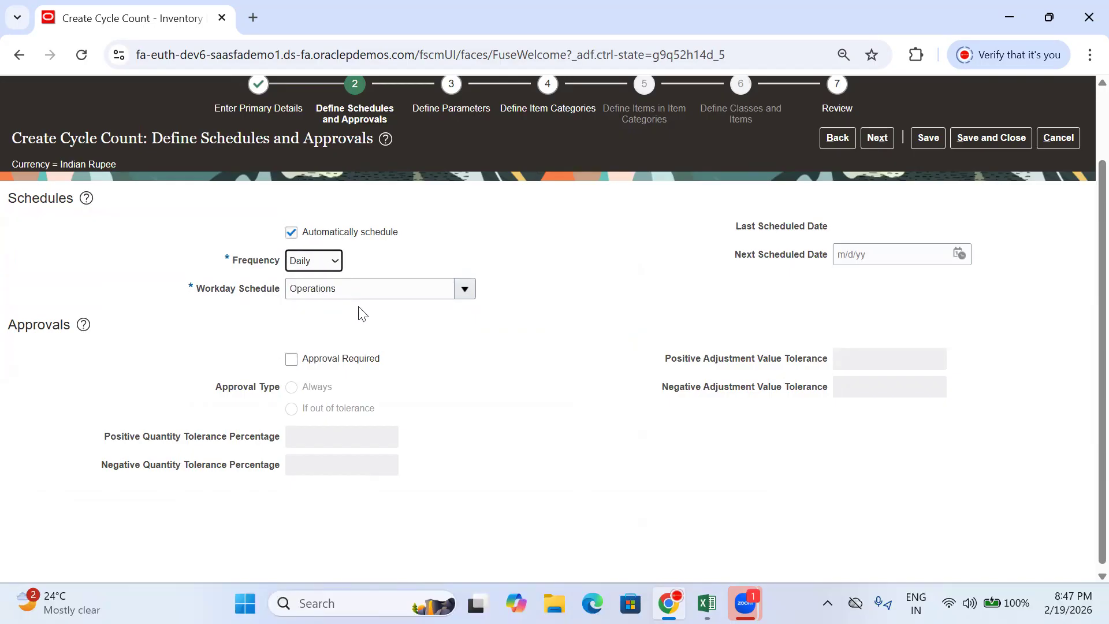
- Examine the Operations workday schedule alongside the automatic scheduling option and the next scheduled date field
{"action": "double_click", "coordinate": [330, 288]}
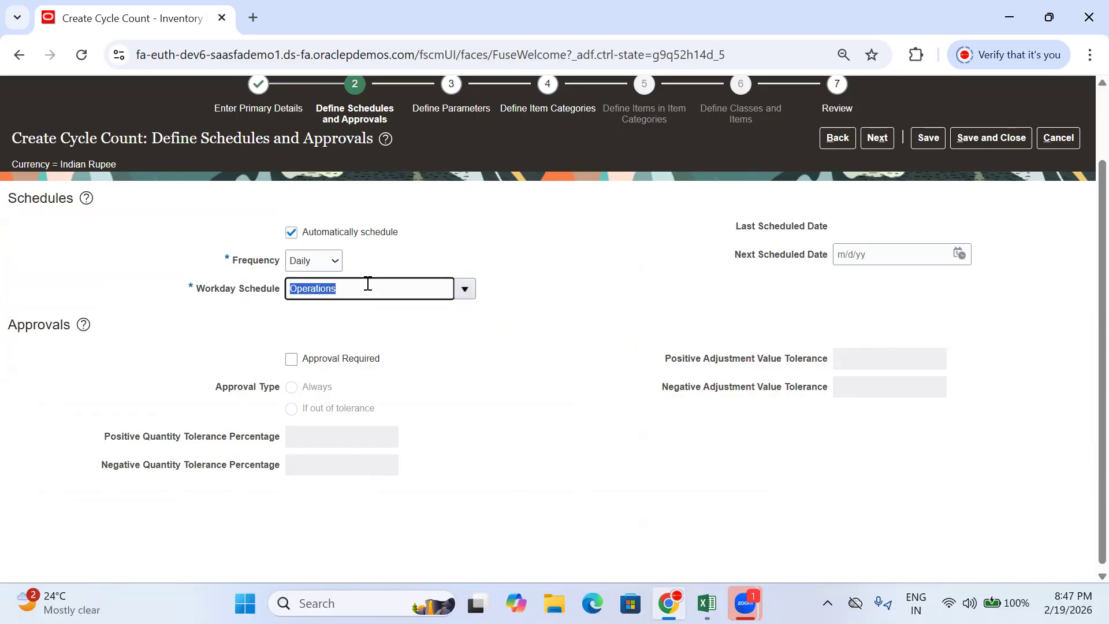
{"action": "left_click", "coordinate": [353, 297]}
{"action": "left_click_drag", "start_coordinate": [348, 294], "coordinate": [257, 299]}
{"action": "left_click", "coordinate": [357, 295]}
{"action": "left_click_drag", "start_coordinate": [357, 295], "coordinate": [260, 297]}
{"action": "left_click_drag", "start_coordinate": [350, 285], "coordinate": [245, 288]}
{"action": "left_click", "coordinate": [892, 256]}
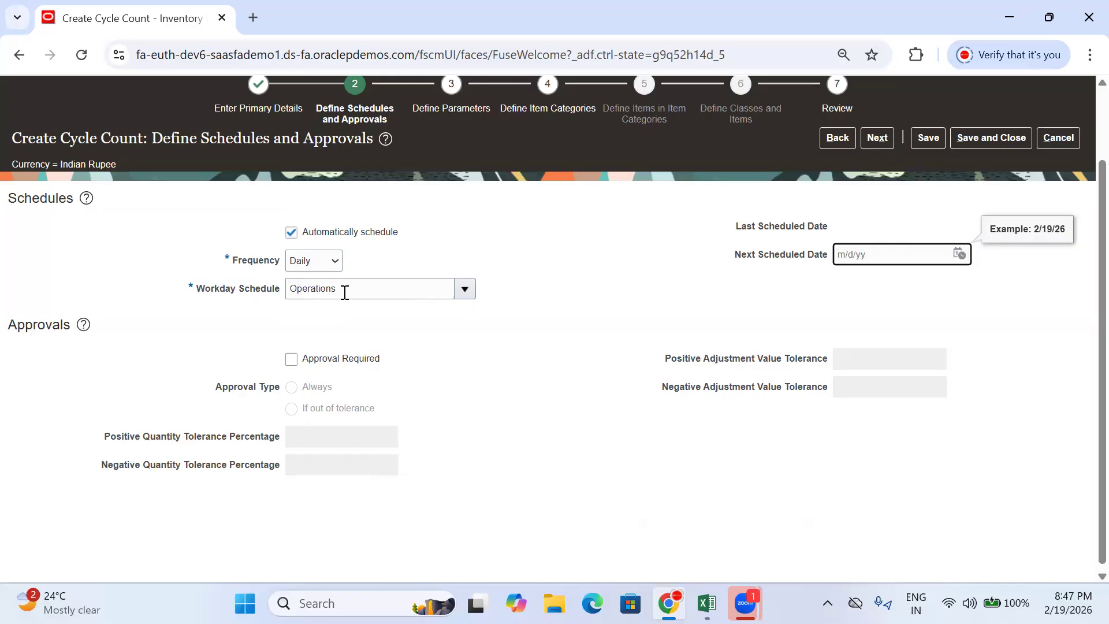
{"action": "left_click_drag", "start_coordinate": [344, 292], "coordinate": [263, 293]}
{"action": "left_click_drag", "start_coordinate": [402, 237], "coordinate": [280, 235]}
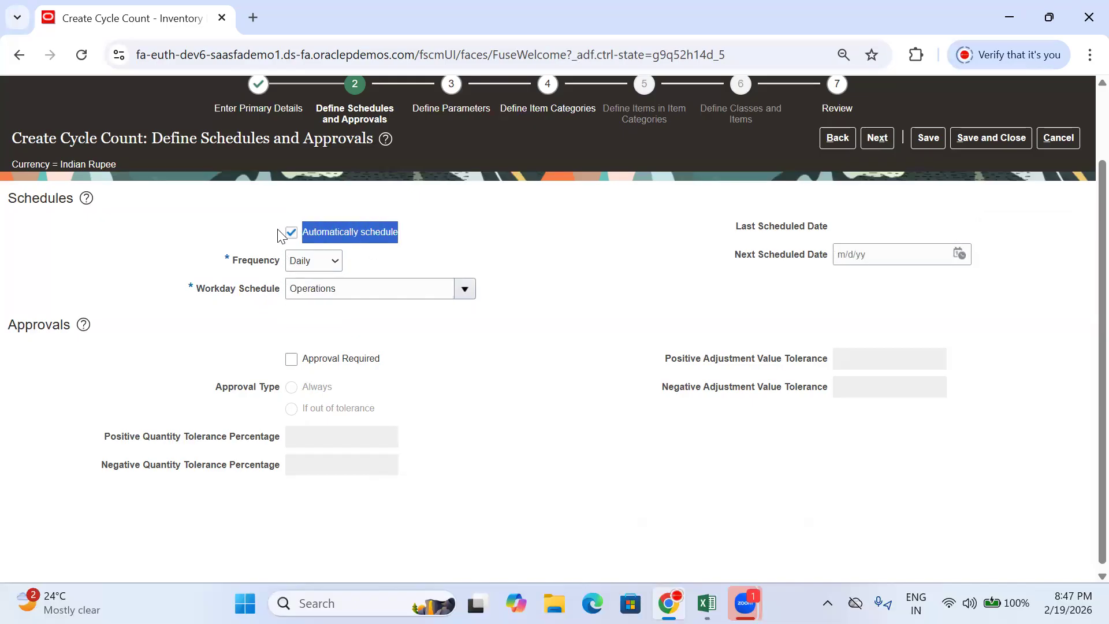
{"action": "left_click", "coordinate": [388, 293]}
- Set the Next Scheduled Date to 2/19/26
{"action": "left_click", "coordinate": [844, 257]}
{"action": "left_click", "coordinate": [959, 254]}
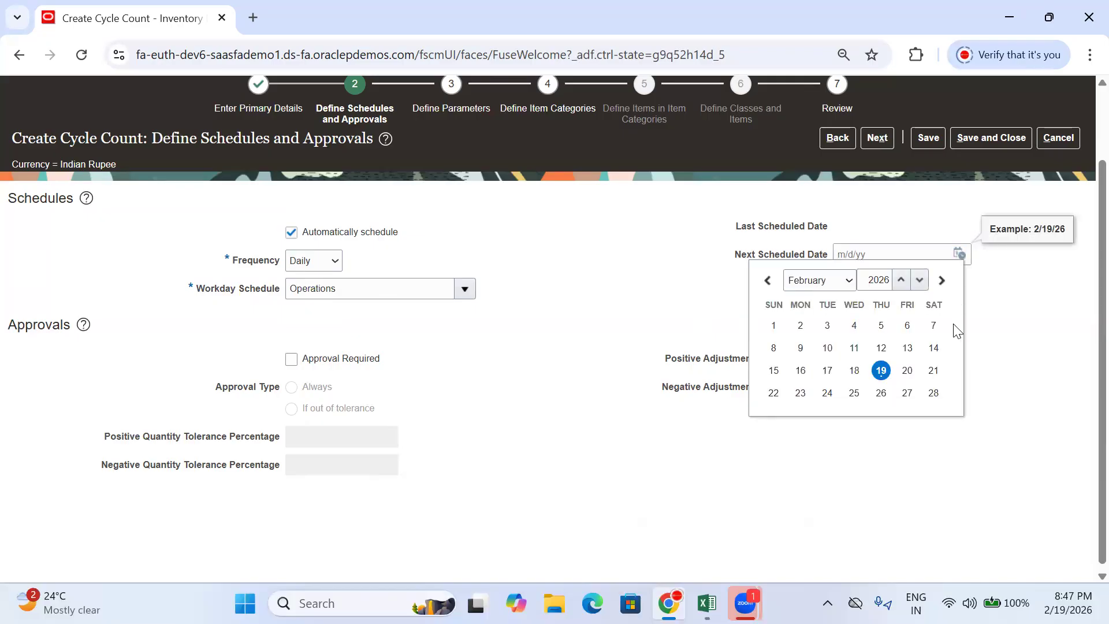
{"action": "left_click", "coordinate": [881, 370]}
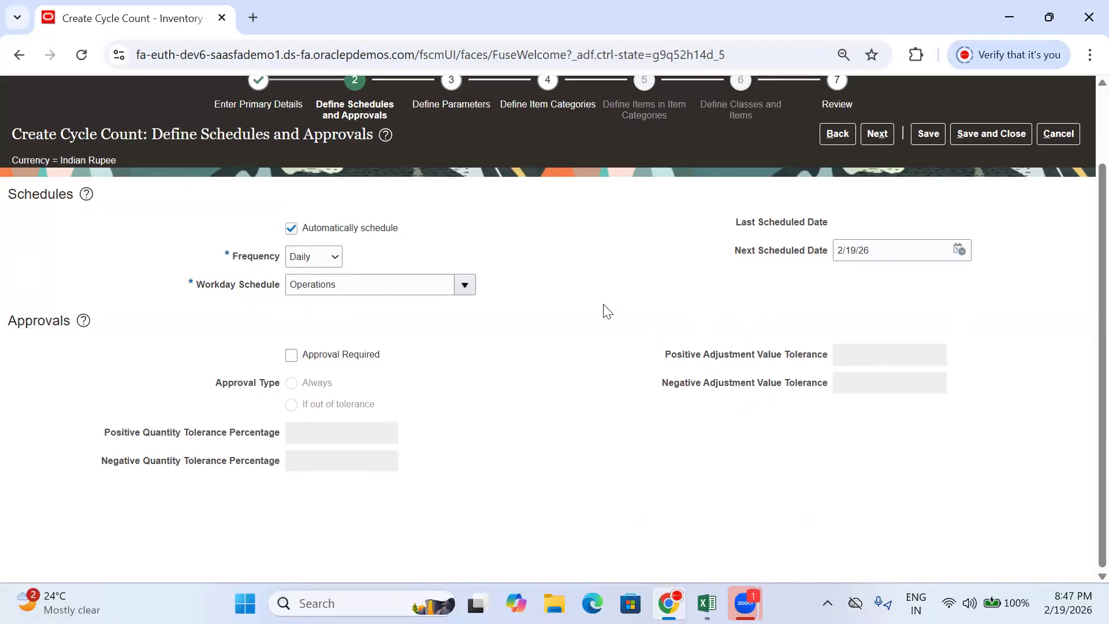
- Check the Approval Required option without enabling it and continue to Define Parameters
{"action": "left_click_drag", "start_coordinate": [395, 363], "coordinate": [288, 359]}
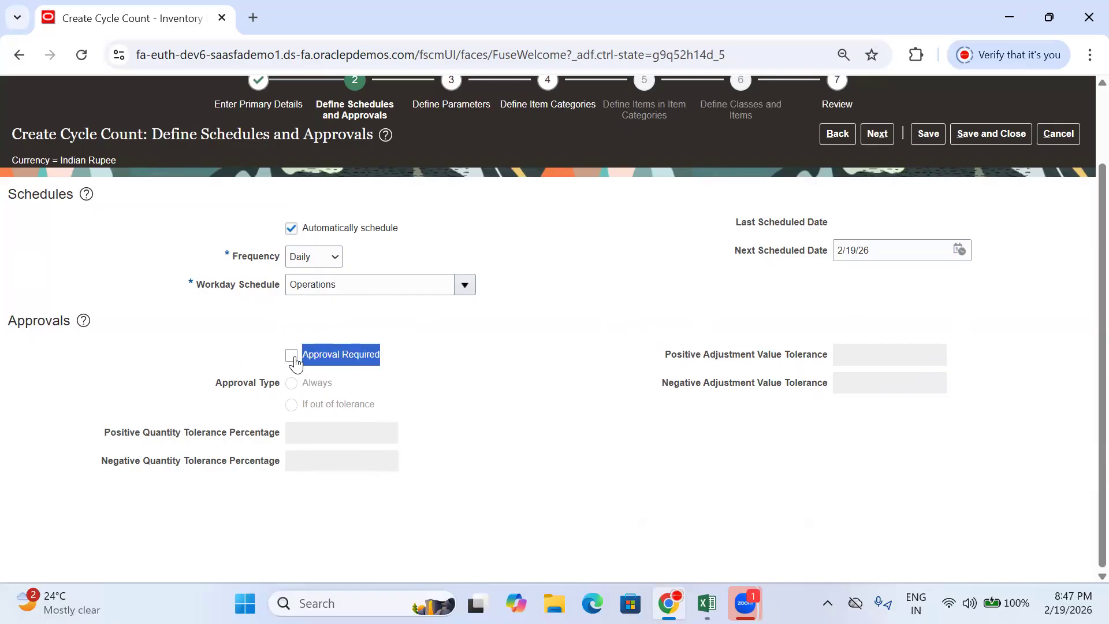
{"action": "left_click", "coordinate": [499, 365]}
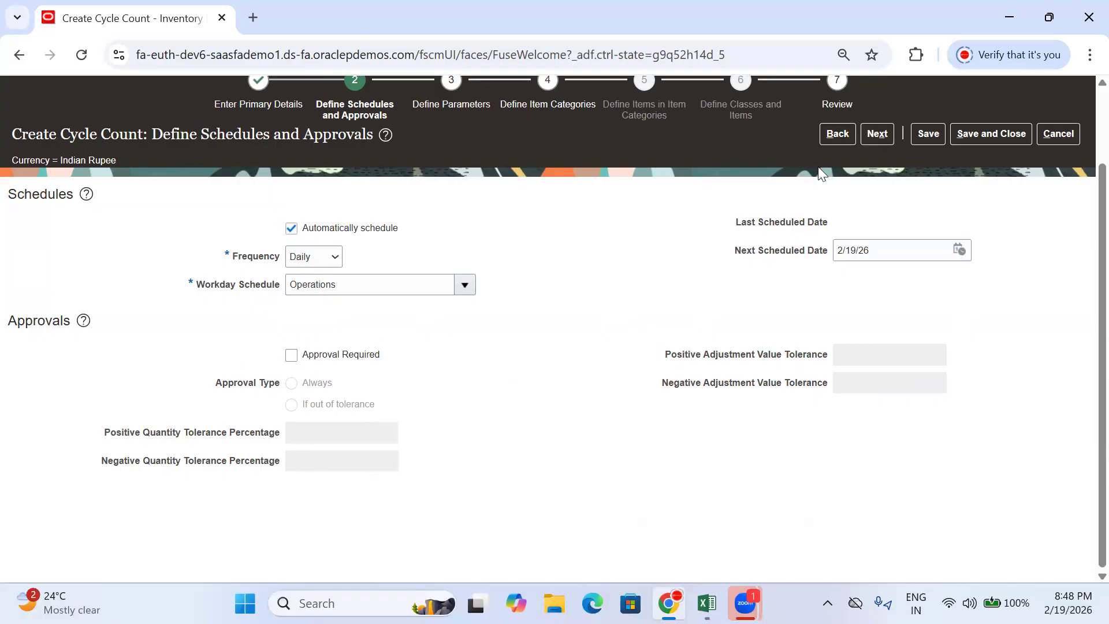
{"action": "left_click", "coordinate": [879, 133]}
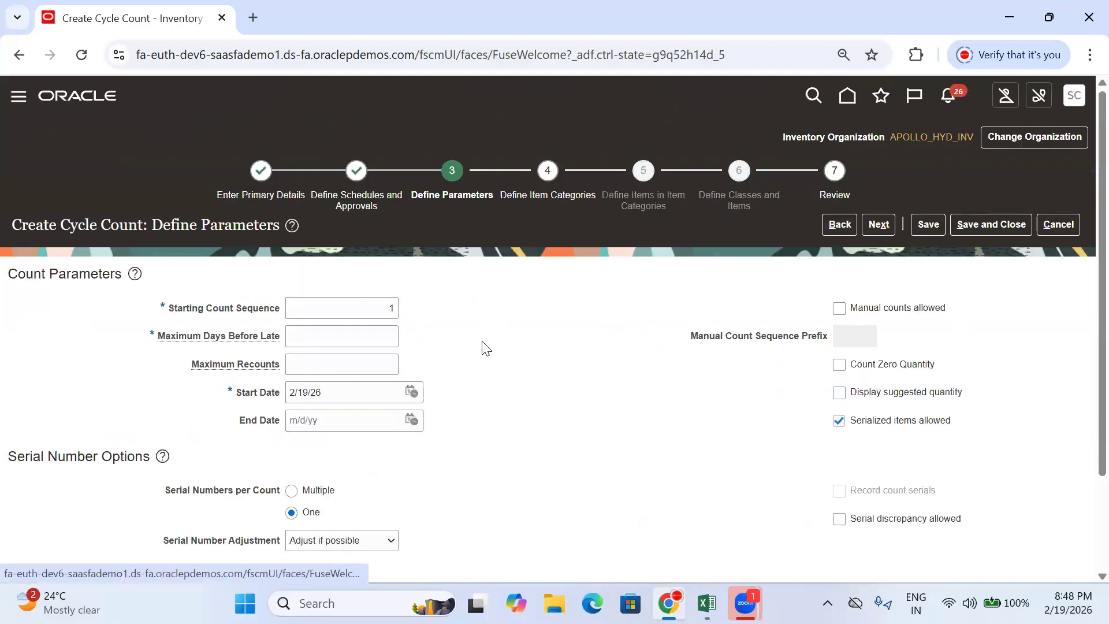
- Set both Maximum Days Before Late and Maximum Recounts to 1 in the count parameters
{"action": "left_click", "coordinate": [346, 312]}
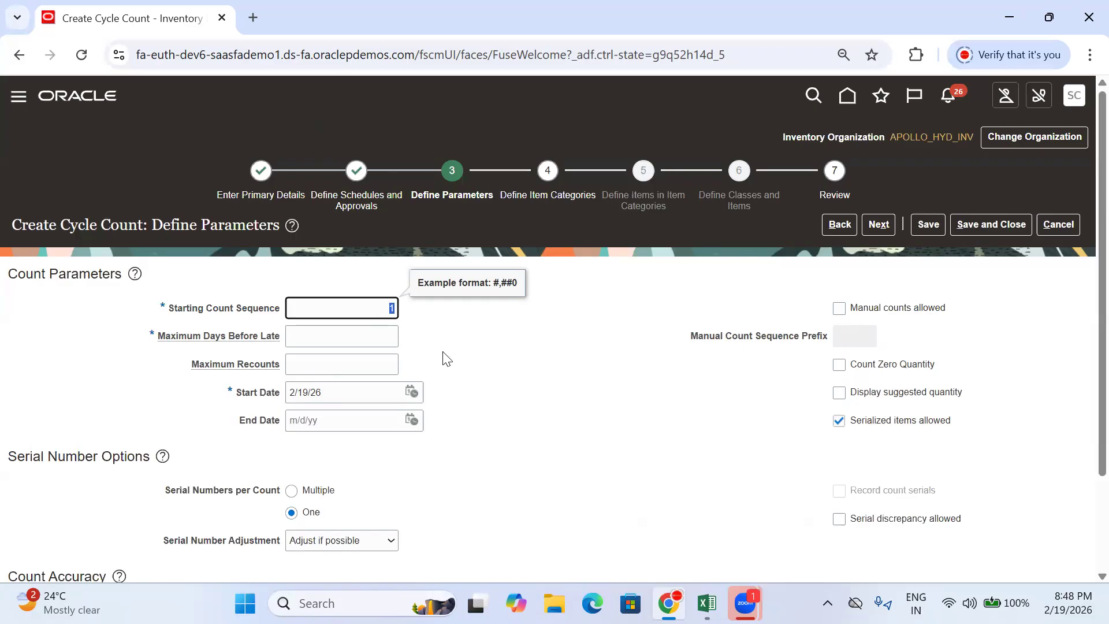
{"action": "left_click", "coordinate": [363, 336]}
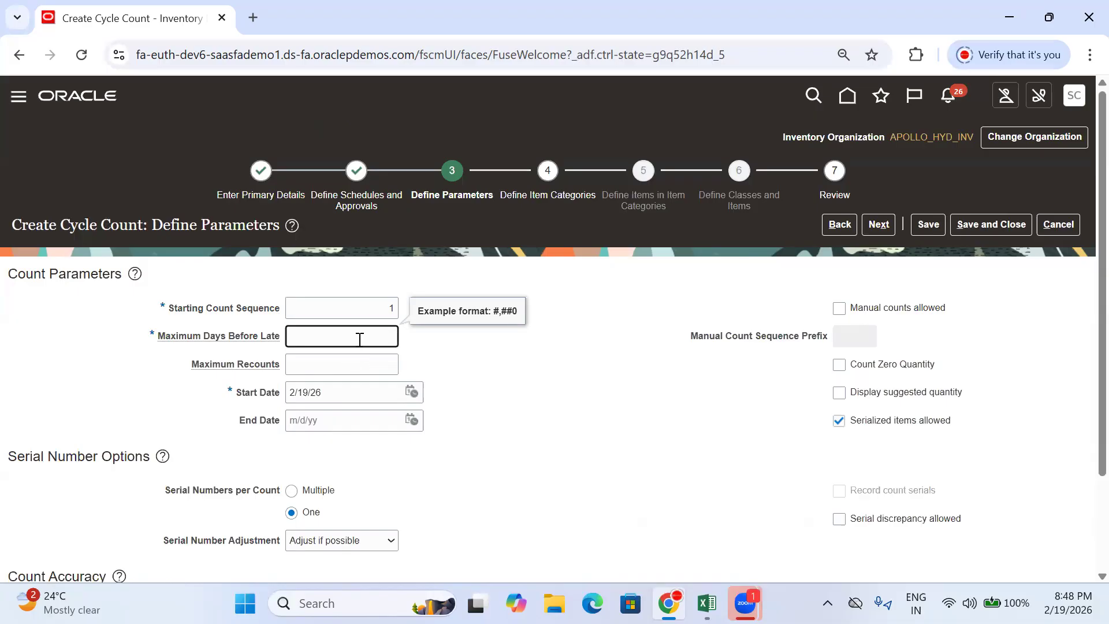
{"action": "left_click", "coordinate": [582, 363]}
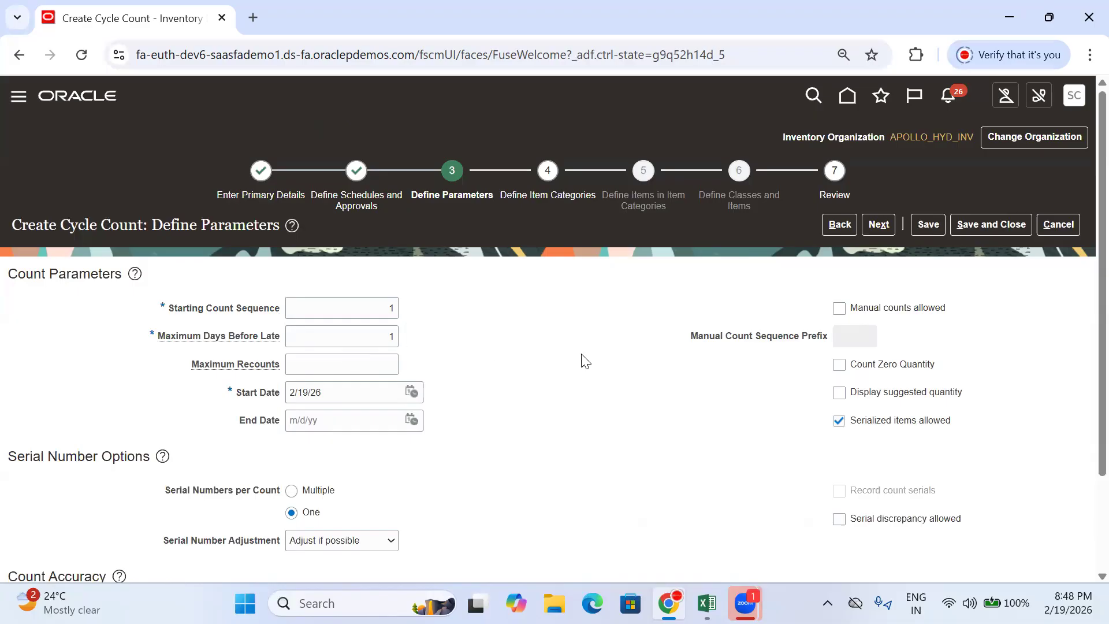
{"action": "left_click", "coordinate": [374, 371]}
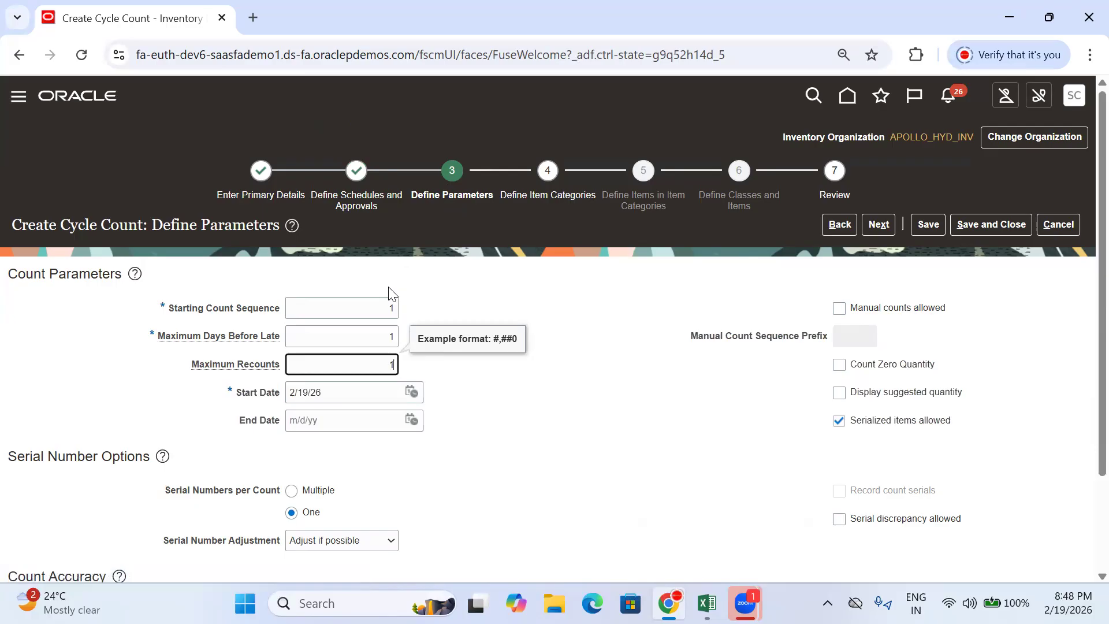
{"action": "left_click", "coordinate": [603, 388]}
{"action": "double_click", "coordinate": [389, 364]}
{"action": "left_click", "coordinate": [460, 374]}
{"action": "double_click", "coordinate": [389, 364]}
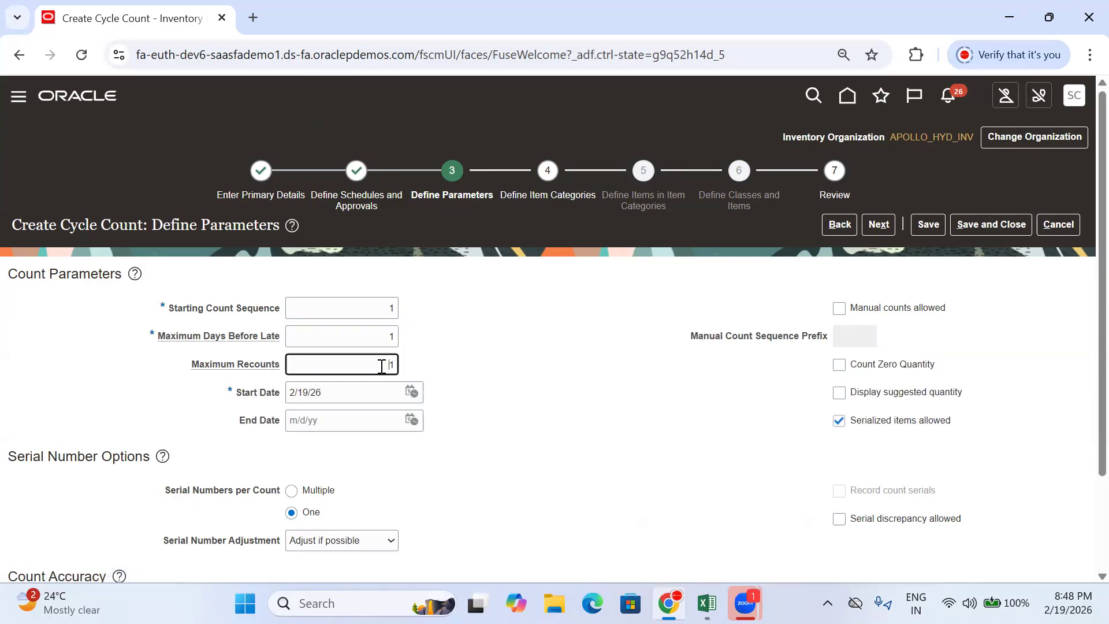
{"action": "left_click", "coordinate": [533, 410]}
- Review the count's start date and the Serial Numbers per Count choices
{"action": "scroll", "coordinate": [441, 374], "scroll_direction": "down", "scroll_amount": 2}
{"action": "double_click", "coordinate": [358, 277]}
{"action": "left_click", "coordinate": [577, 428]}
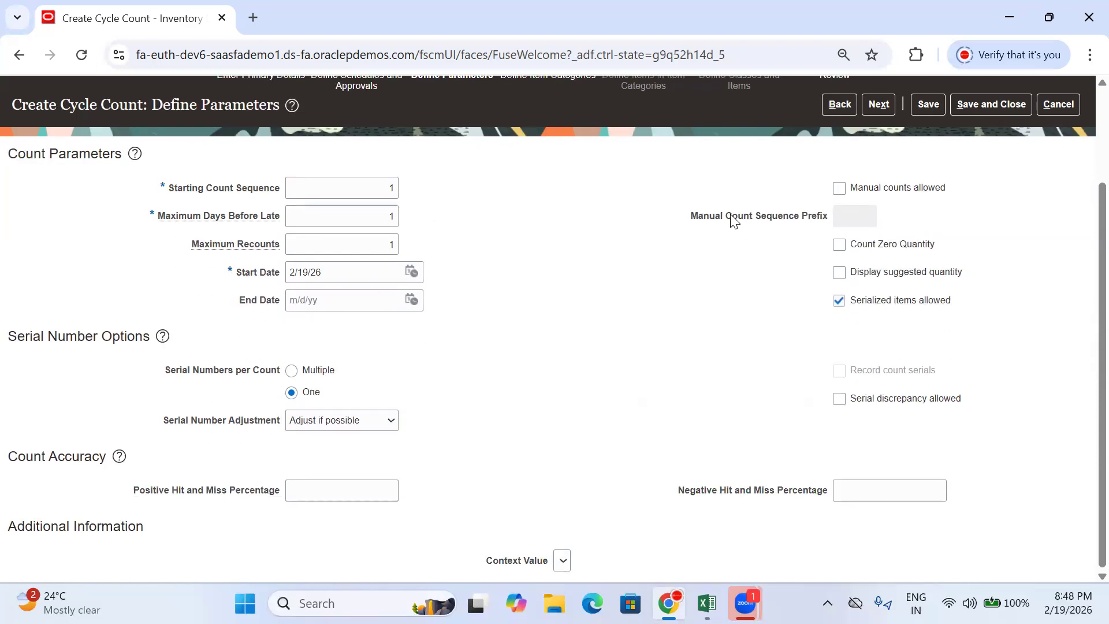
{"action": "left_click_drag", "start_coordinate": [130, 375], "coordinate": [368, 374]}
{"action": "left_click", "coordinate": [356, 374]}
{"action": "left_click_drag", "start_coordinate": [166, 374], "coordinate": [427, 369]}
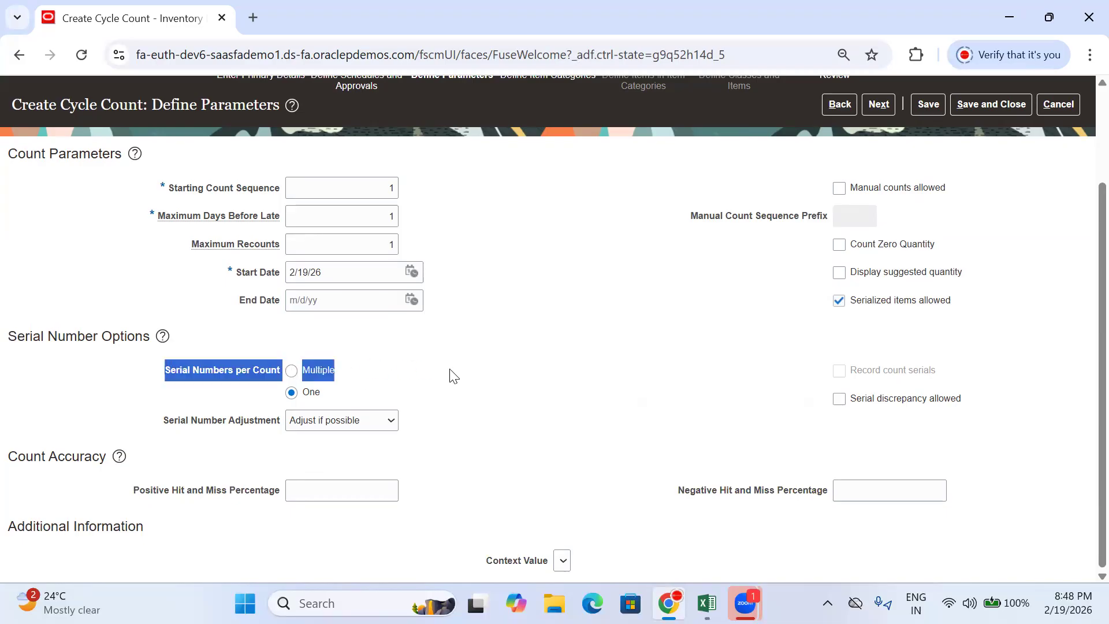
{"action": "left_click", "coordinate": [453, 376]}
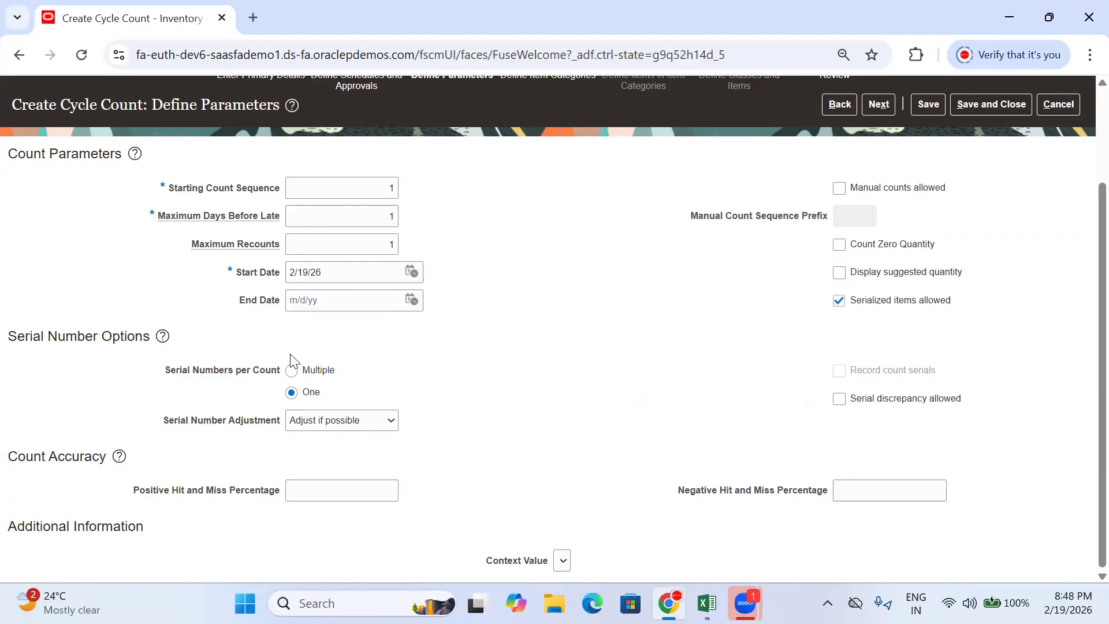
- Try Multiple for Serial Numbers per Count and switch it back to One
{"action": "left_click_drag", "start_coordinate": [144, 384], "coordinate": [315, 373]}
{"action": "left_click", "coordinate": [472, 351]}
{"action": "left_click", "coordinate": [292, 371]}
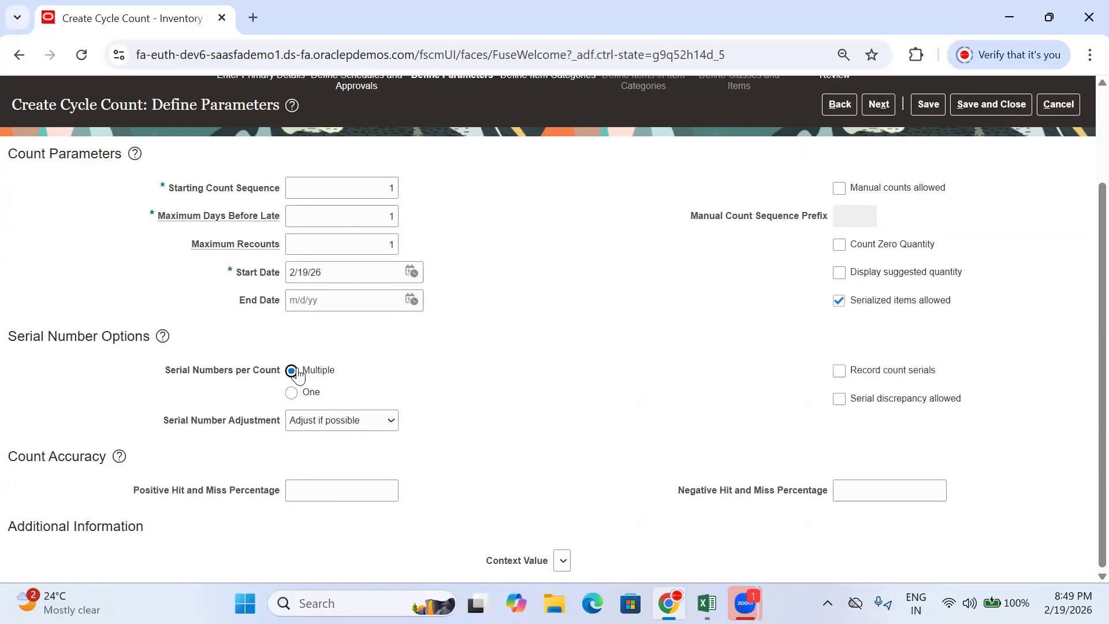
{"action": "left_click", "coordinate": [291, 393]}
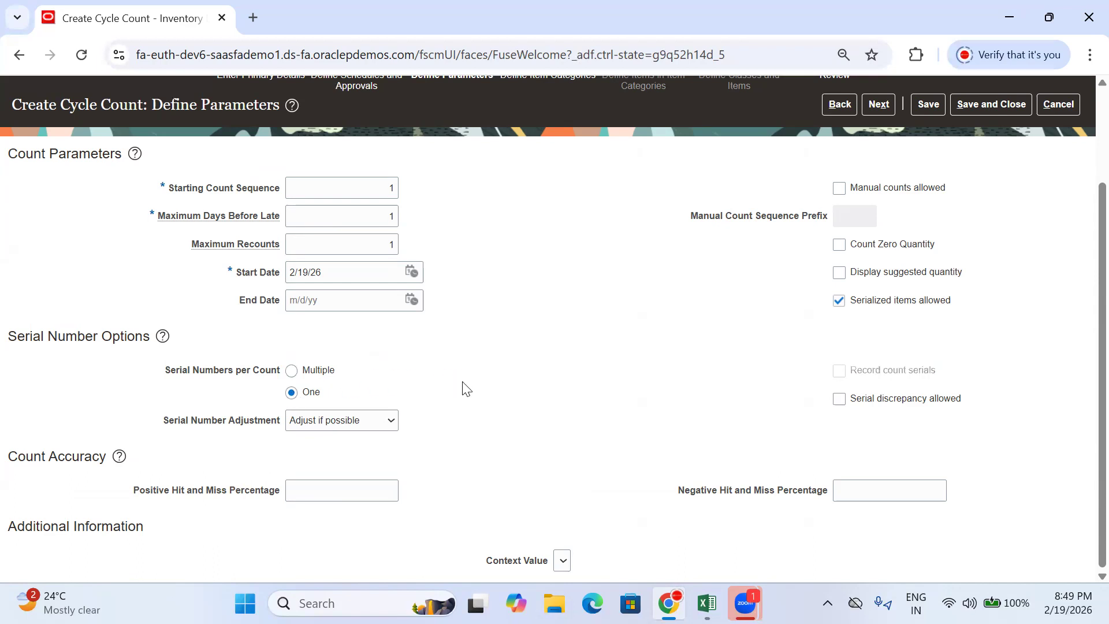
- Select "Adjust if possible" as the Serial Number Adjustment
{"action": "left_click_drag", "start_coordinate": [164, 421], "coordinate": [335, 420]}
{"action": "left_click", "coordinate": [335, 419]}
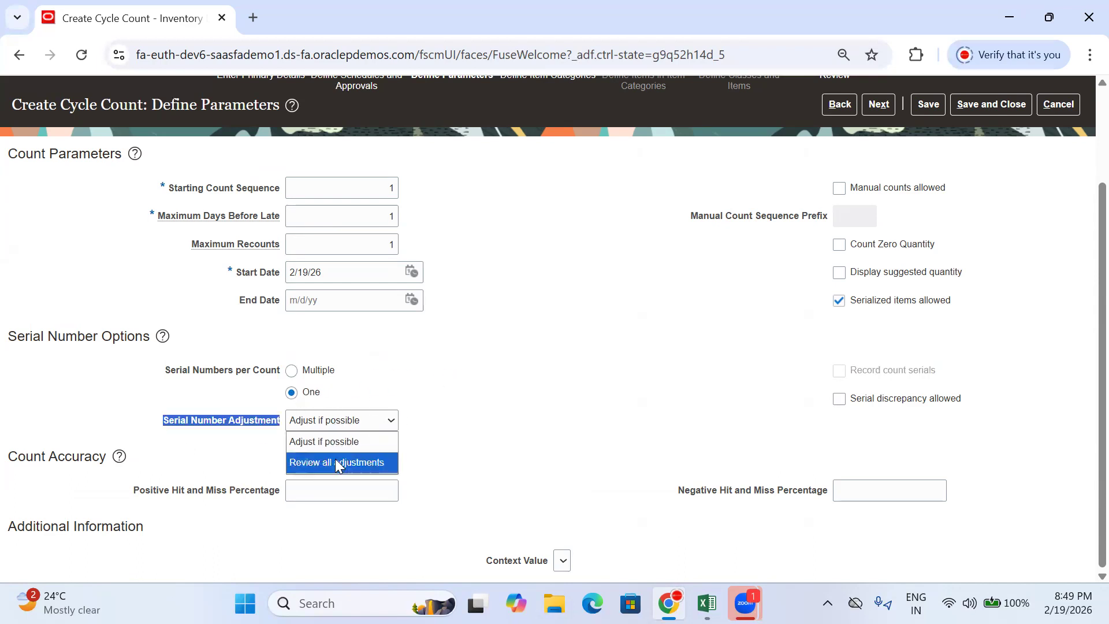
{"action": "left_click", "coordinate": [336, 441]}
{"action": "left_click", "coordinate": [333, 424]}
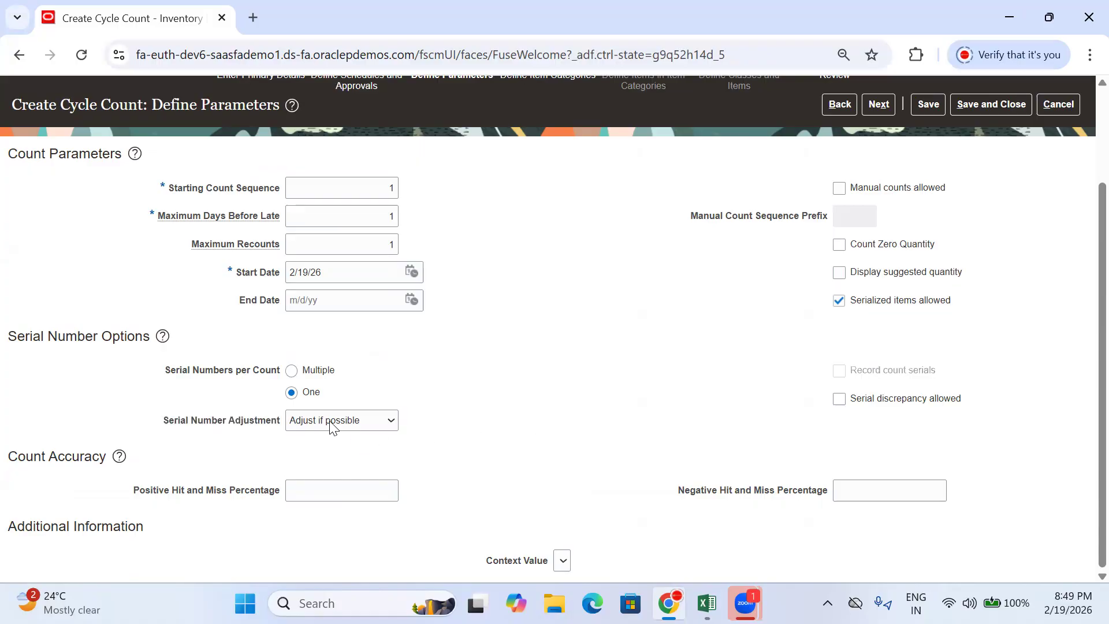
{"action": "left_click", "coordinate": [520, 453]}
- Examine the Positive and Negative Hit and Miss Percentage fields under Count Accuracy
{"action": "left_click", "coordinate": [331, 502]}
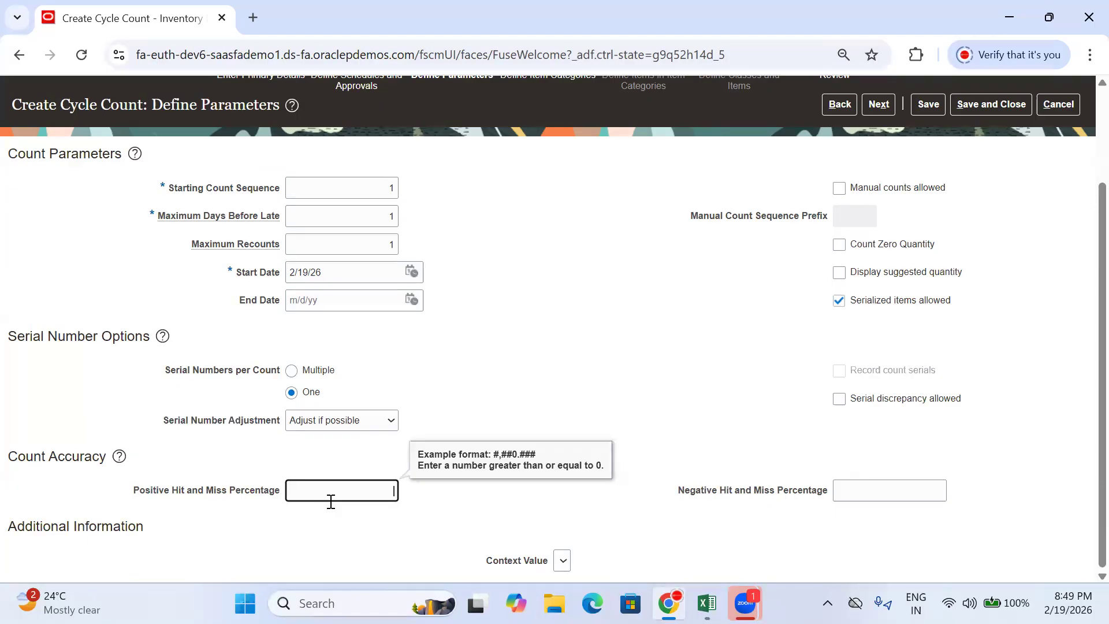
{"action": "left_click_drag", "start_coordinate": [10, 451], "coordinate": [86, 451]}
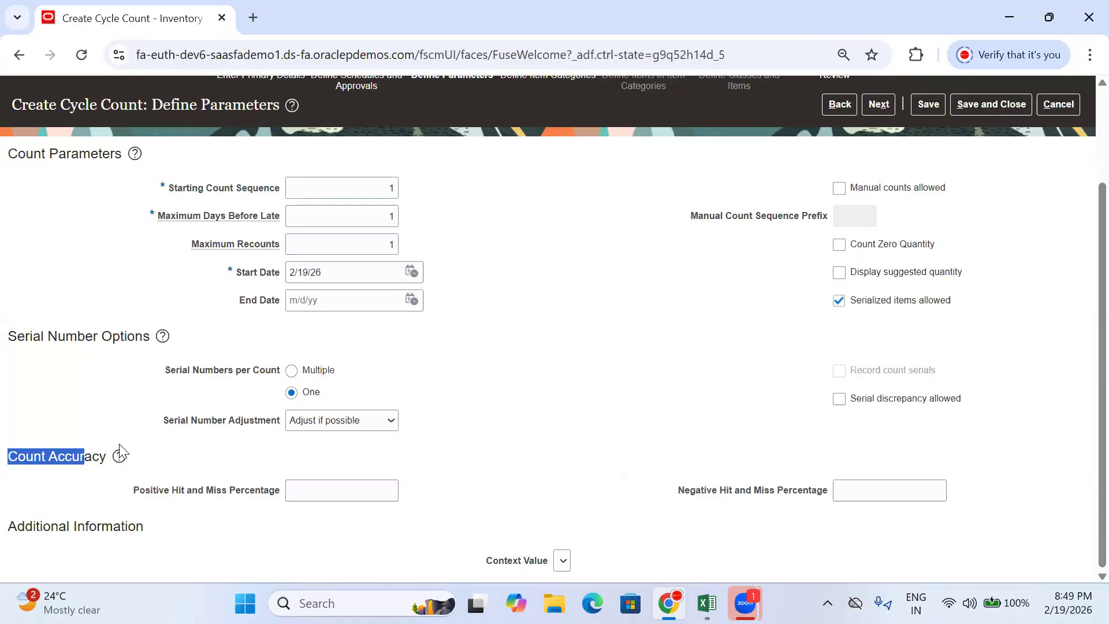
{"action": "left_click", "coordinate": [361, 490]}
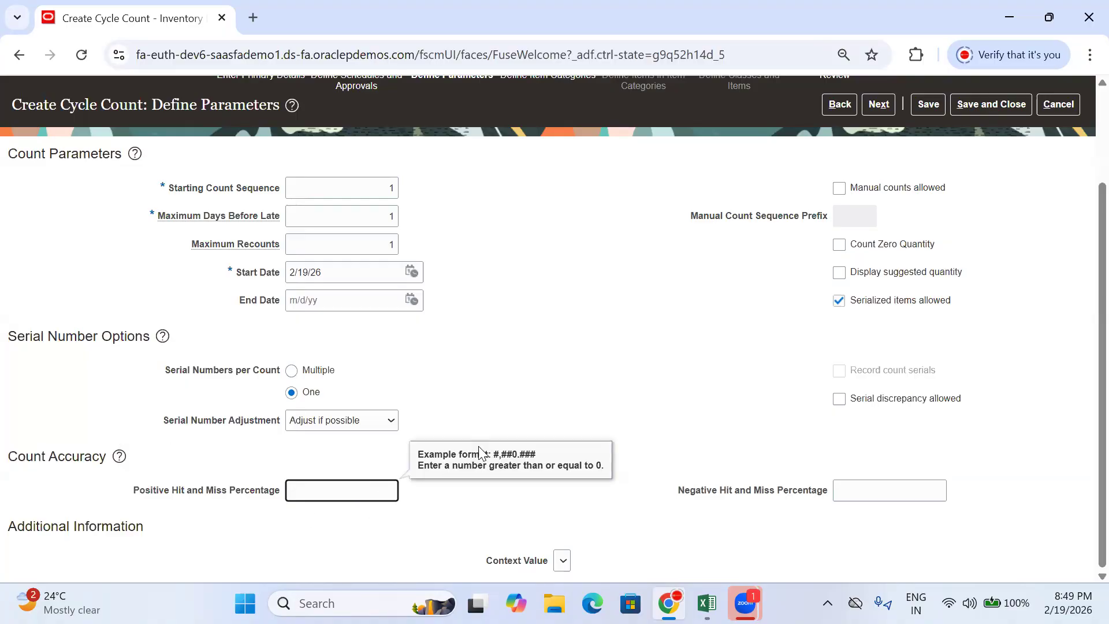
{"action": "left_click", "coordinate": [528, 365]}
{"action": "left_click", "coordinate": [381, 495]}
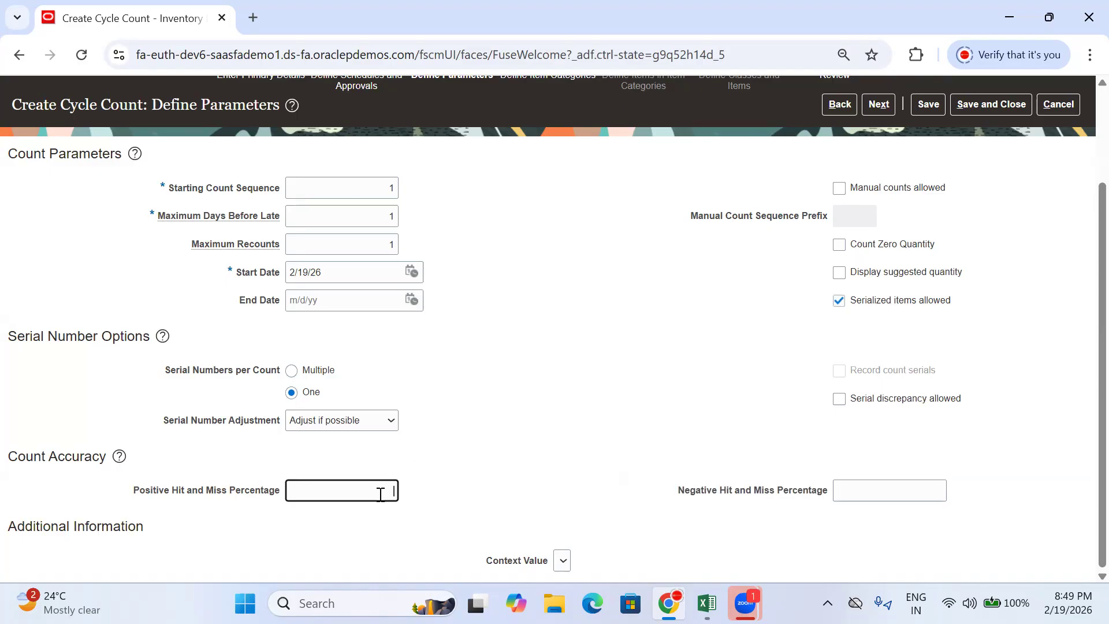
{"action": "left_click", "coordinate": [501, 379]}
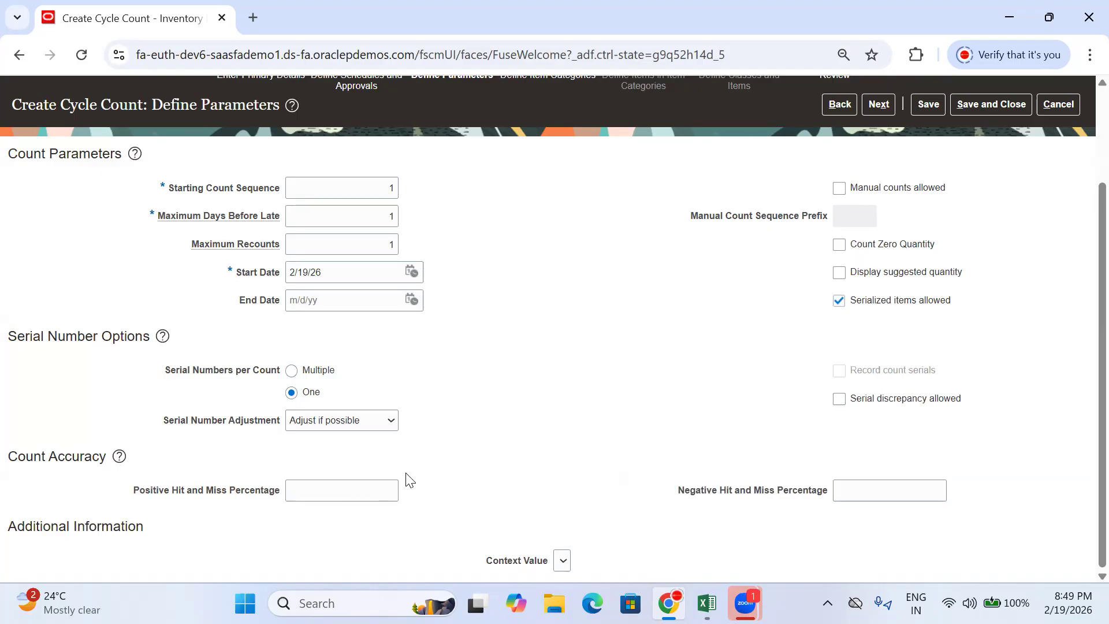
{"action": "left_click", "coordinate": [365, 495]}
{"action": "left_click_drag", "start_coordinate": [125, 487], "coordinate": [278, 488]}
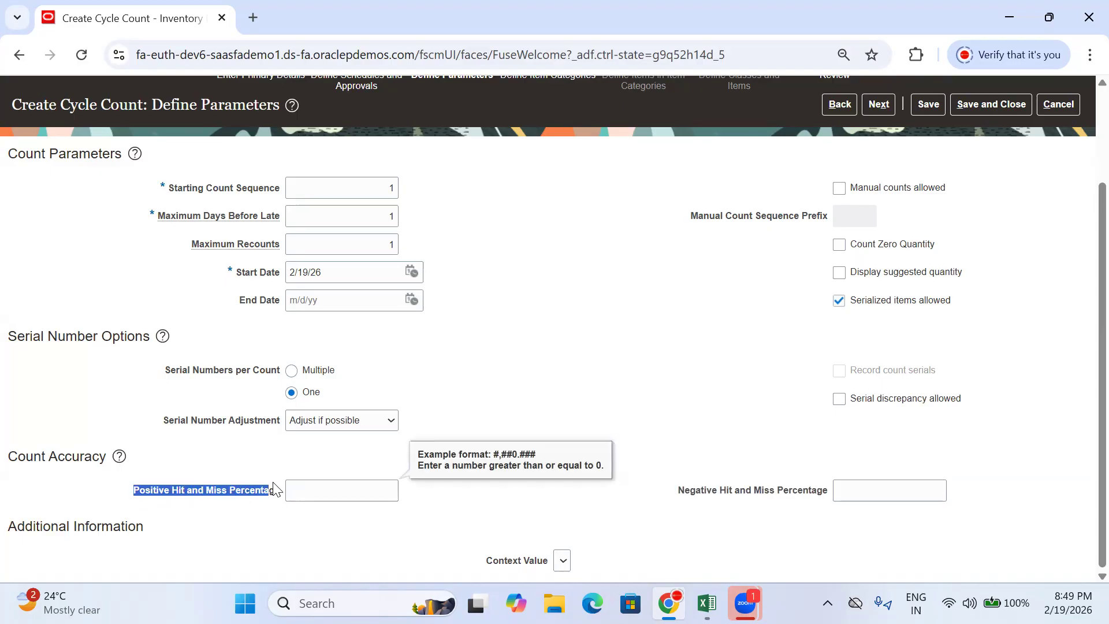
{"action": "left_click", "coordinate": [316, 481]}
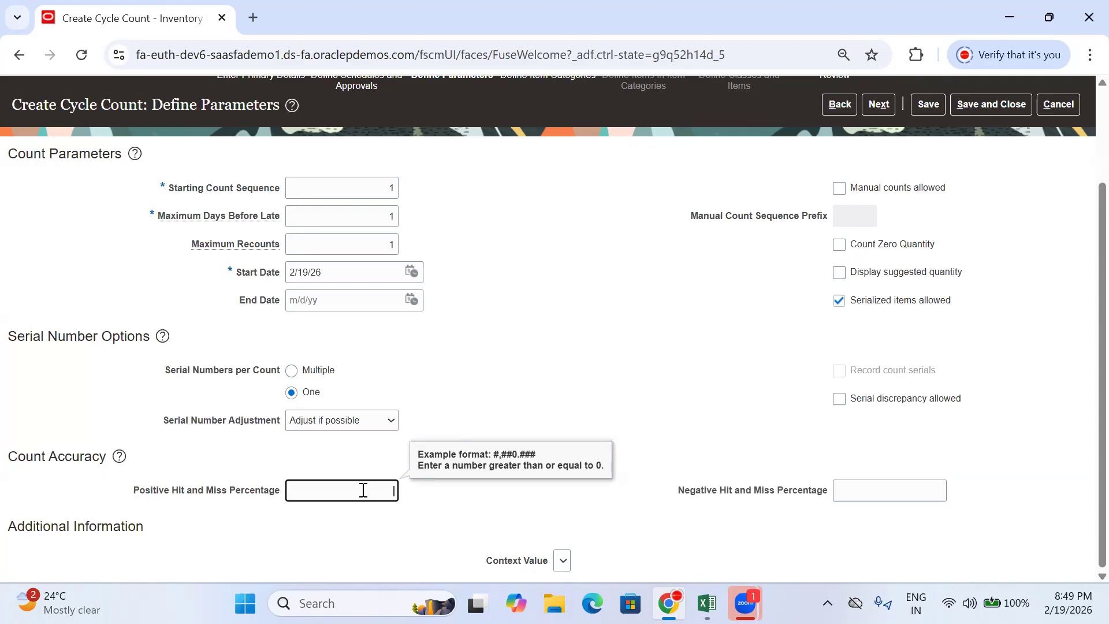
{"action": "triple_click", "coordinate": [483, 505]}
{"action": "left_click", "coordinate": [898, 495]}
{"action": "left_click", "coordinate": [642, 453]}
{"action": "left_click_drag", "start_coordinate": [822, 498], "coordinate": [836, 493]}
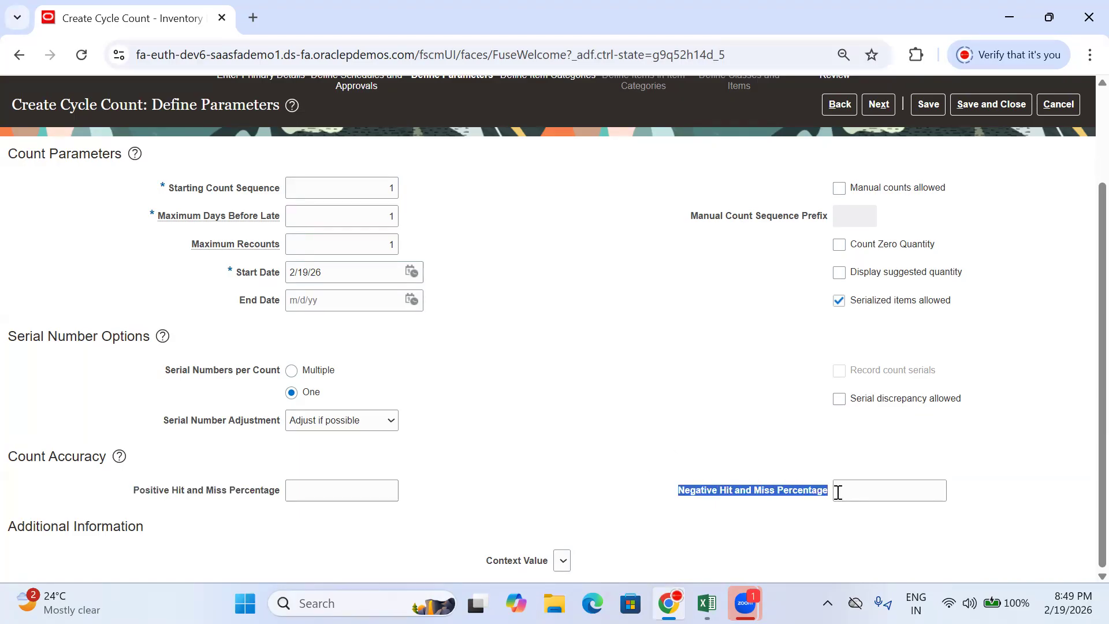
- Check the expected number format of the Negative and Positive Hit and Miss Percentage fields
{"action": "left_click", "coordinate": [869, 493]}
{"action": "left_click", "coordinate": [872, 492]}
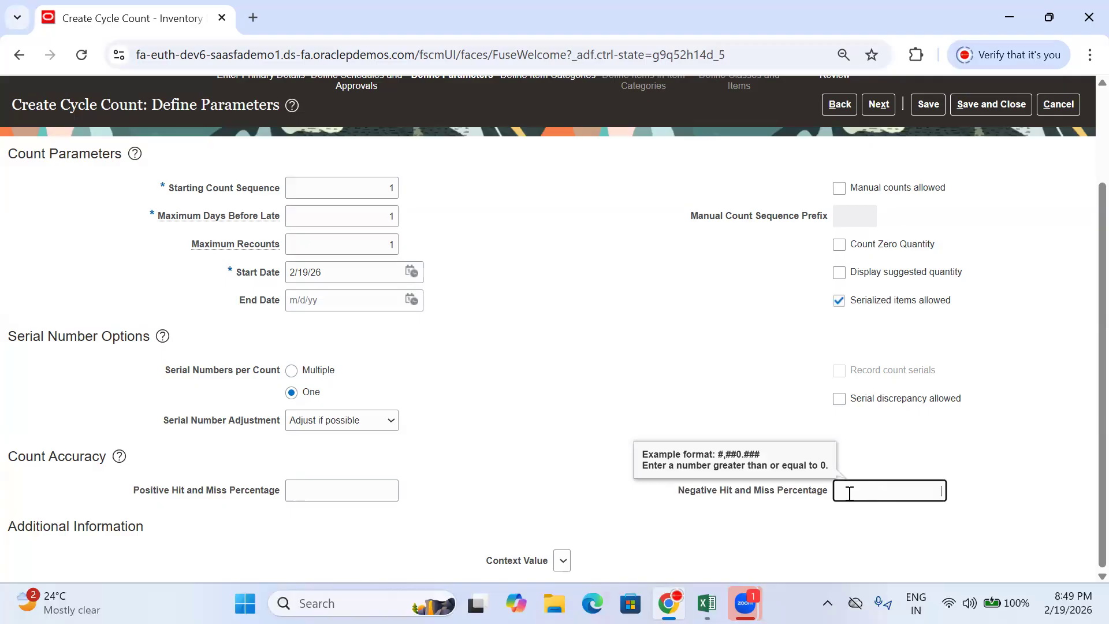
{"action": "left_click", "coordinate": [341, 491]}
{"action": "left_click", "coordinate": [856, 490]}
{"action": "left_click", "coordinate": [723, 339]}
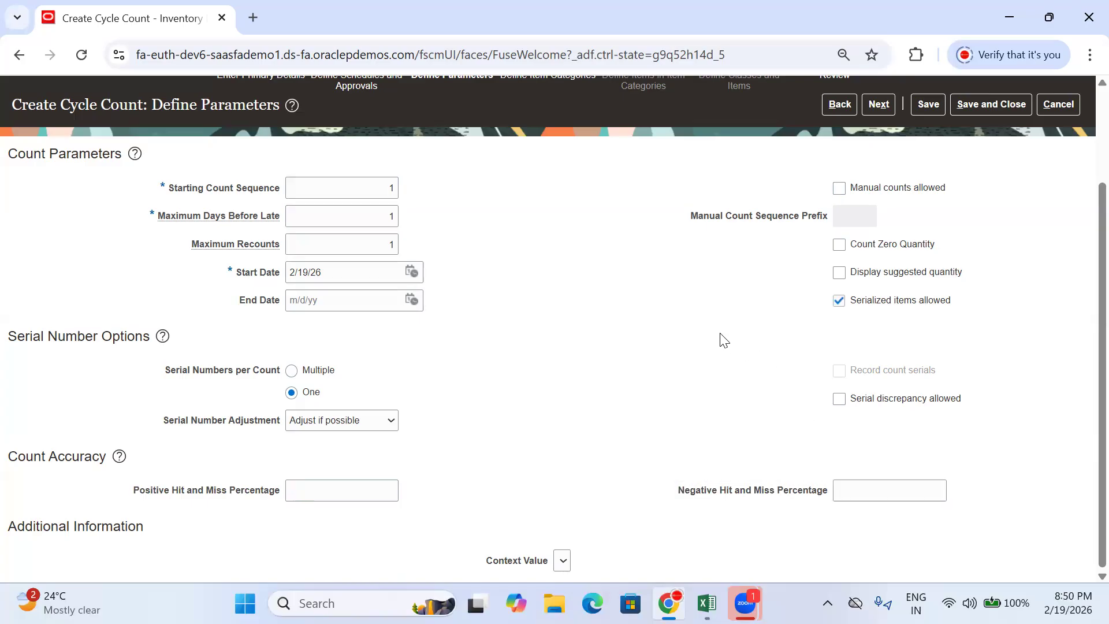
- Review the Manual Count Sequence Prefix and Starting Count Sequence, and try Manual counts allowed on and off
{"action": "scroll", "coordinate": [720, 333], "scroll_direction": "up", "scroll_amount": 1}
{"action": "left_click_drag", "start_coordinate": [670, 319], "coordinate": [870, 309]}
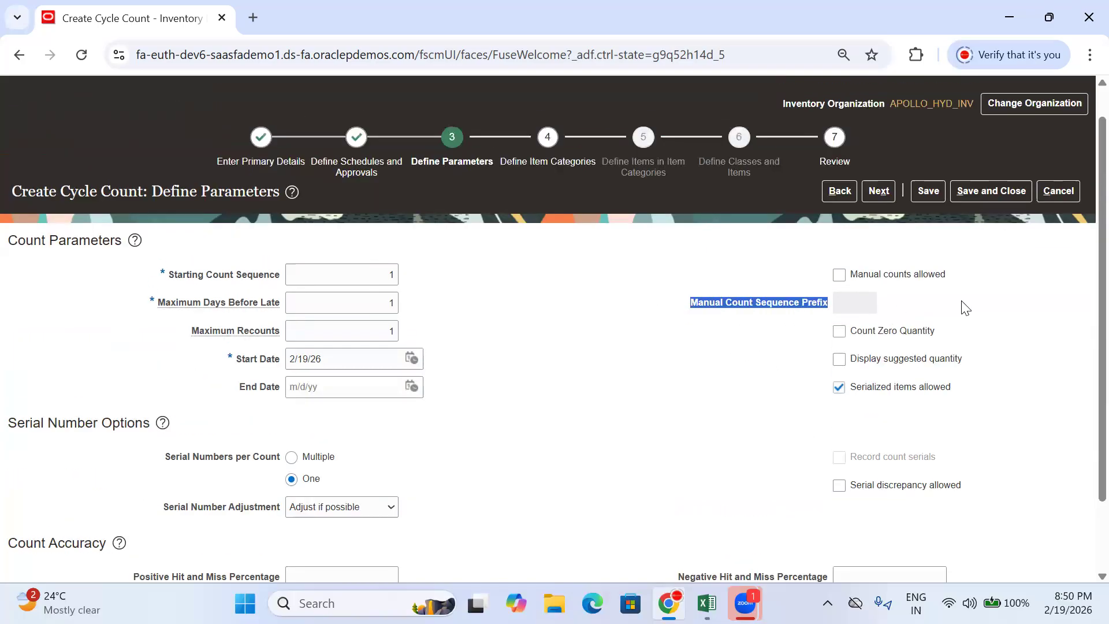
{"action": "left_click", "coordinate": [848, 304]}
{"action": "left_click", "coordinate": [358, 275]}
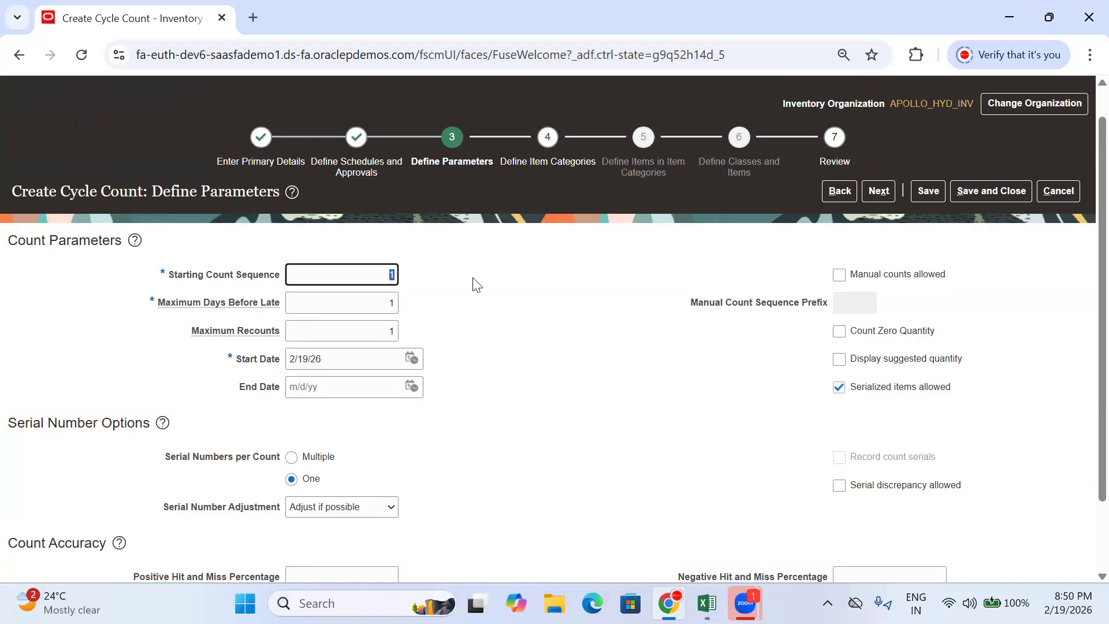
{"action": "left_click", "coordinate": [638, 362]}
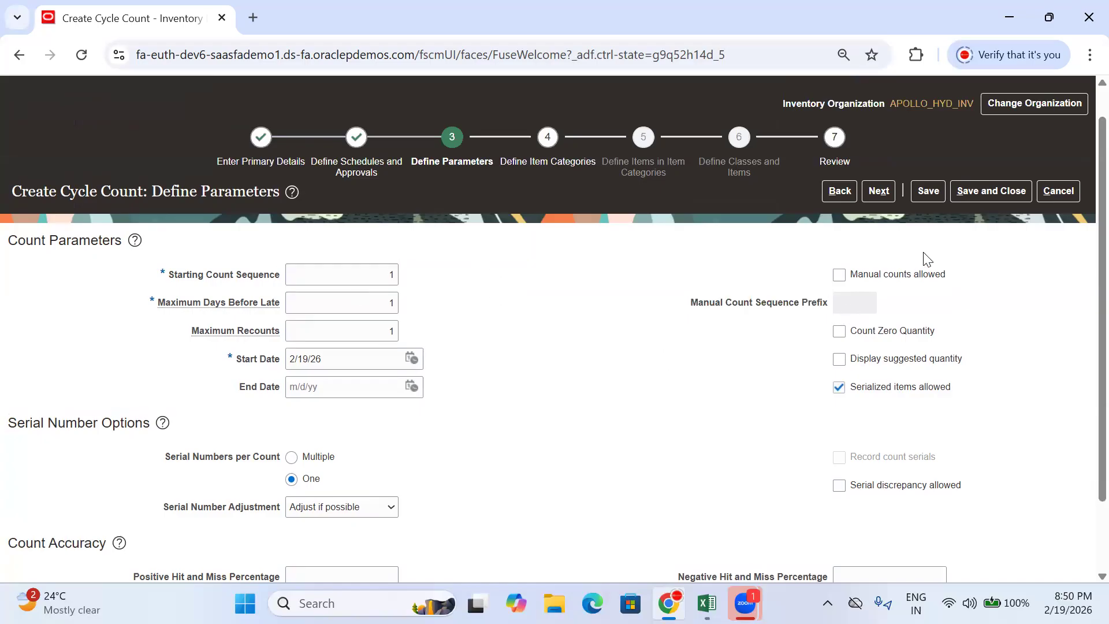
{"action": "left_click", "coordinate": [840, 275]}
{"action": "left_click", "coordinate": [839, 275]}
- Examine the Count Zero Quantity and Display suggested quantity options, switching Count Zero Quantity on and back off
{"action": "scroll", "coordinate": [955, 314], "scroll_direction": "down", "scroll_amount": 2}
{"action": "left_click_drag", "start_coordinate": [953, 246], "coordinate": [833, 256]}
{"action": "left_click", "coordinate": [722, 321]}
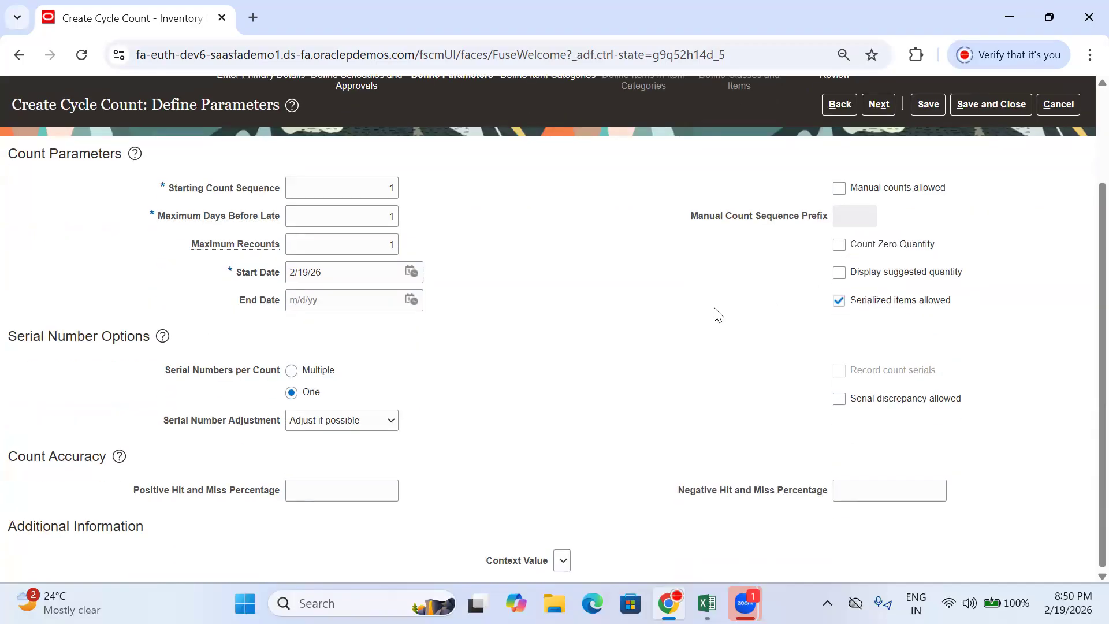
{"action": "left_click_drag", "start_coordinate": [974, 249], "coordinate": [834, 246]}
{"action": "left_click", "coordinate": [716, 318]}
{"action": "left_click_drag", "start_coordinate": [972, 281], "coordinate": [836, 275]}
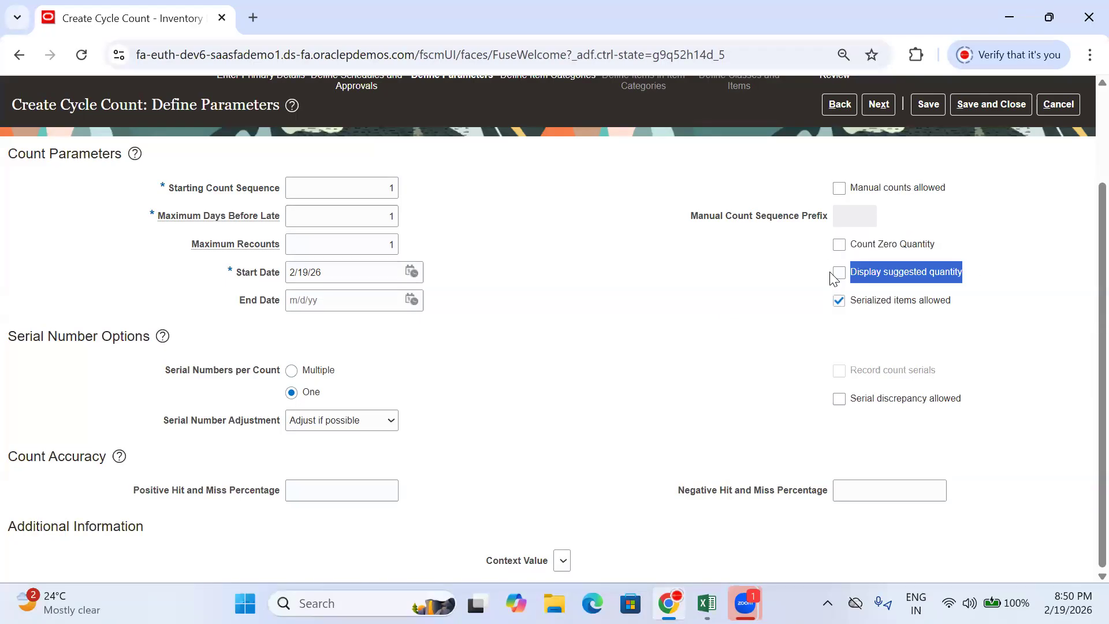
{"action": "left_click_drag", "start_coordinate": [932, 243], "coordinate": [839, 245]}
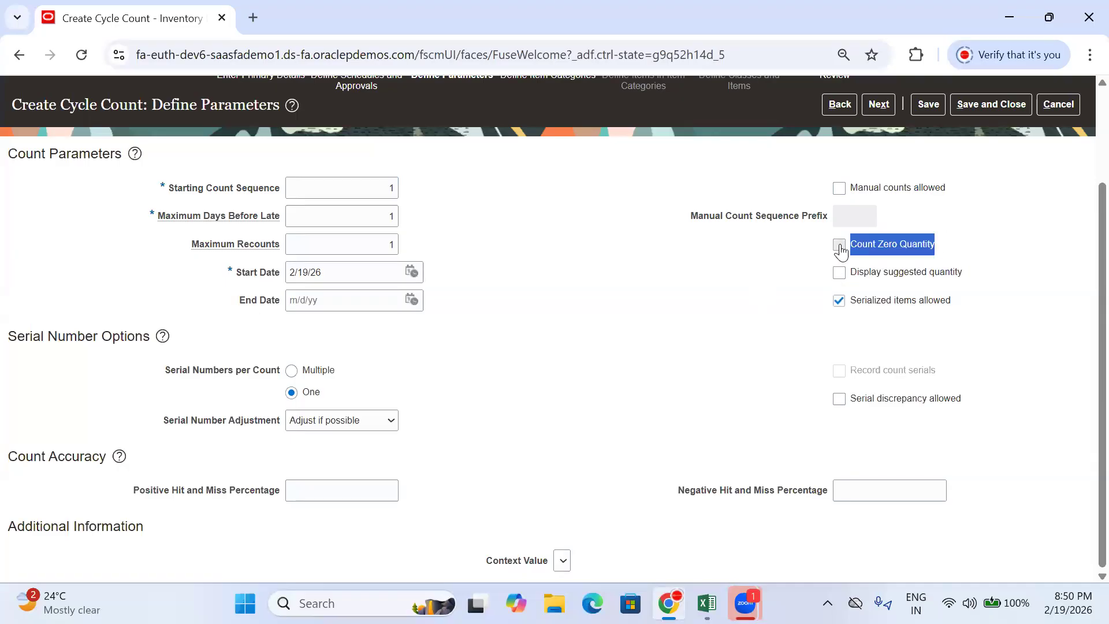
{"action": "left_click", "coordinate": [839, 246]}
{"action": "left_click", "coordinate": [839, 246]}
- Review the Display suggested quantity and Serialized items allowed options under Count Parameters
{"action": "left_click_drag", "start_coordinate": [991, 292], "coordinate": [832, 280]}
{"action": "left_click", "coordinate": [732, 326]}
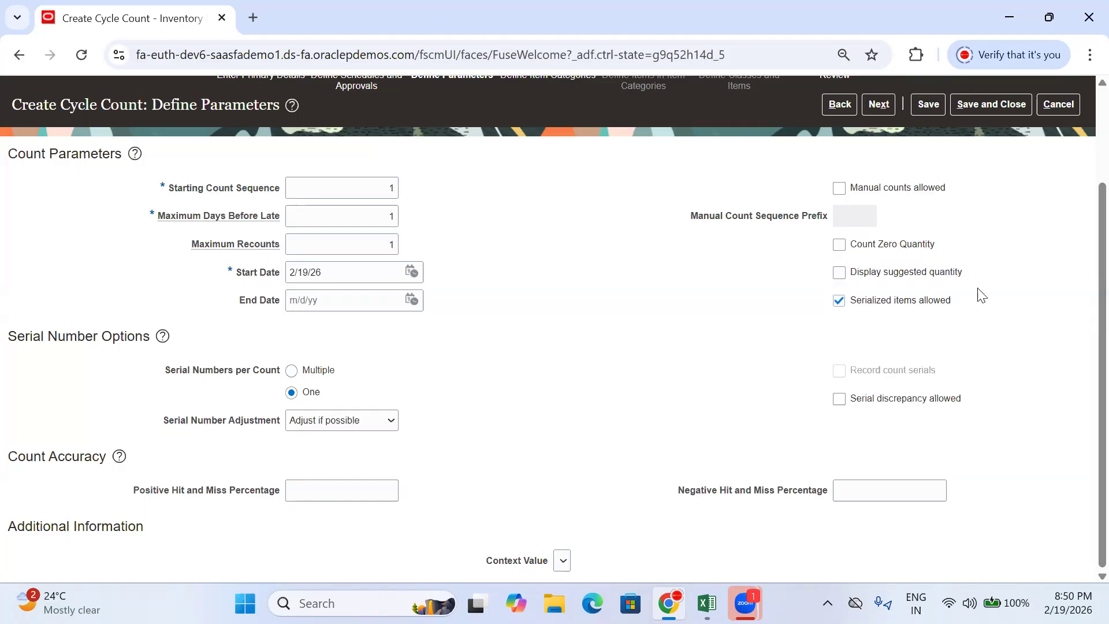
{"action": "left_click_drag", "start_coordinate": [977, 287], "coordinate": [830, 276]}
{"action": "left_click", "coordinate": [760, 307]}
{"action": "left_click_drag", "start_coordinate": [962, 305], "coordinate": [836, 304]}
{"action": "left_click", "coordinate": [760, 358]}
- Review the Record count serials option, and try Serial discrepancy allowed before clearing it again
{"action": "left_click_drag", "start_coordinate": [956, 417], "coordinate": [825, 417]}
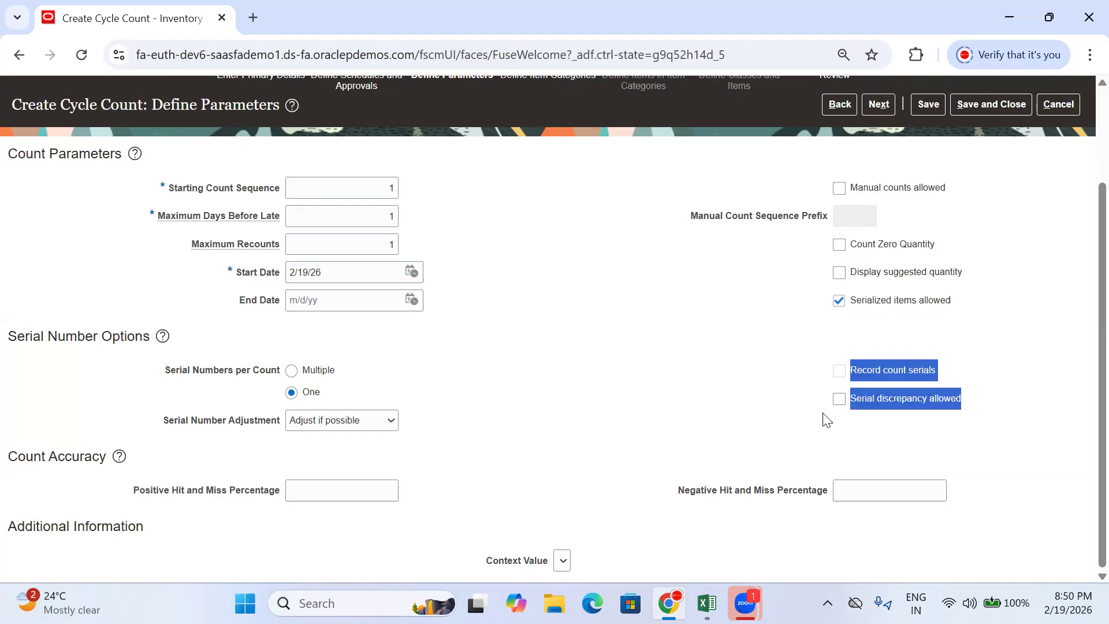
{"action": "left_click", "coordinate": [789, 431]}
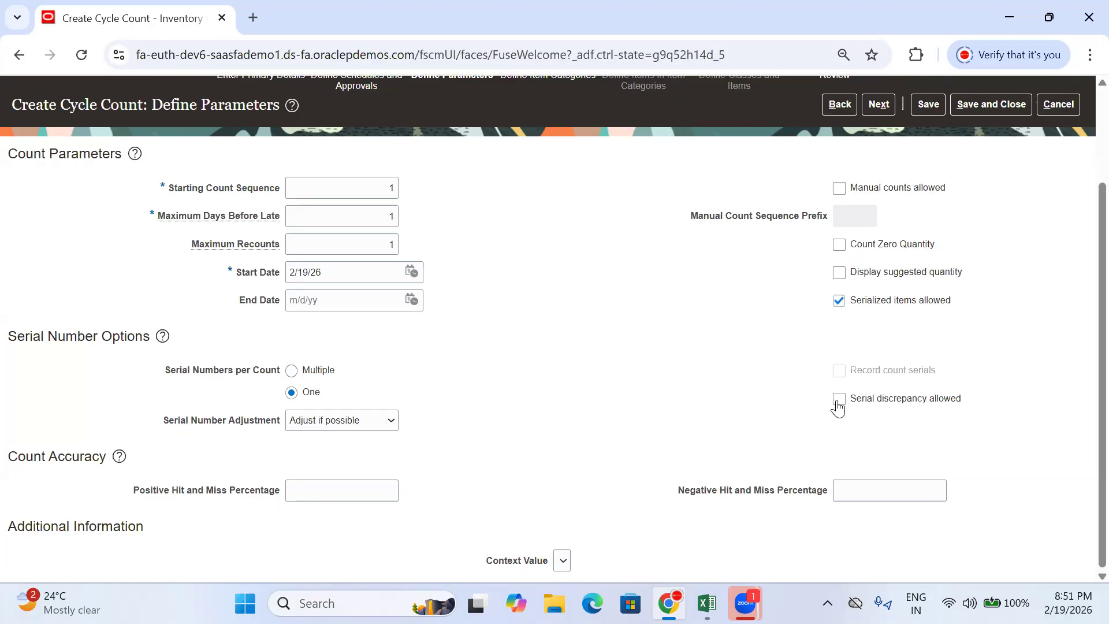
{"action": "left_click_drag", "start_coordinate": [985, 405], "coordinate": [858, 405]}
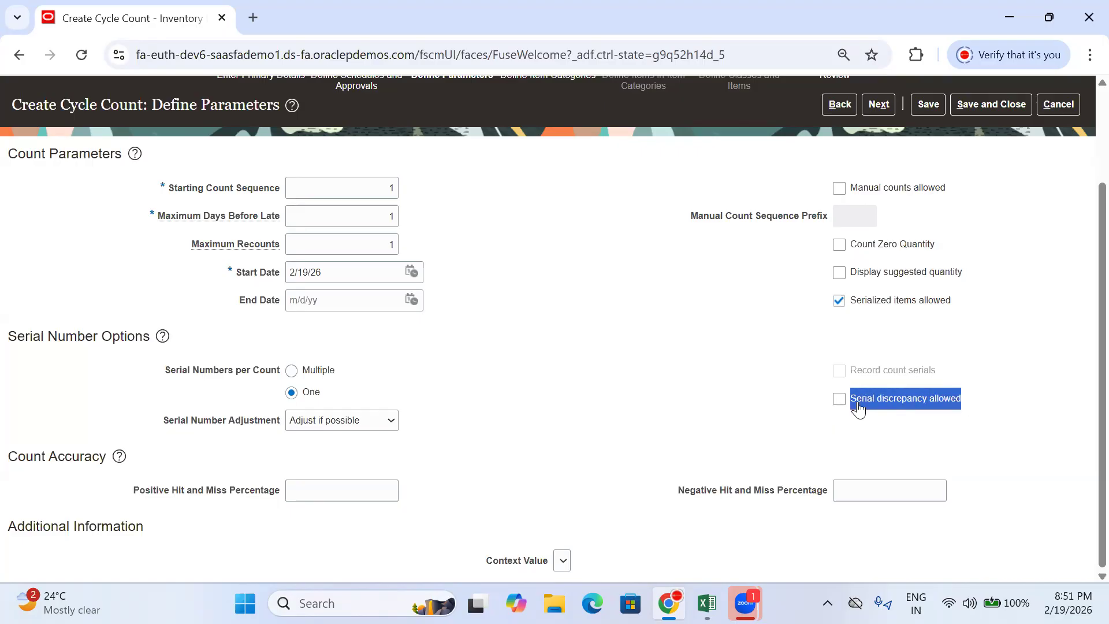
{"action": "left_click", "coordinate": [843, 405]}
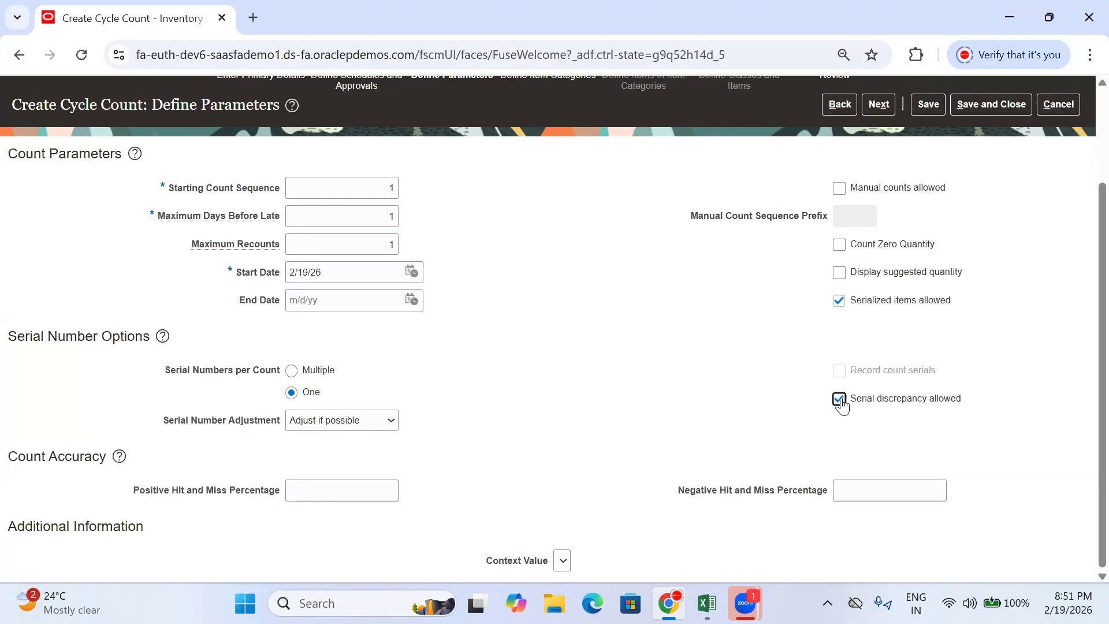
{"action": "left_click", "coordinate": [842, 406]}
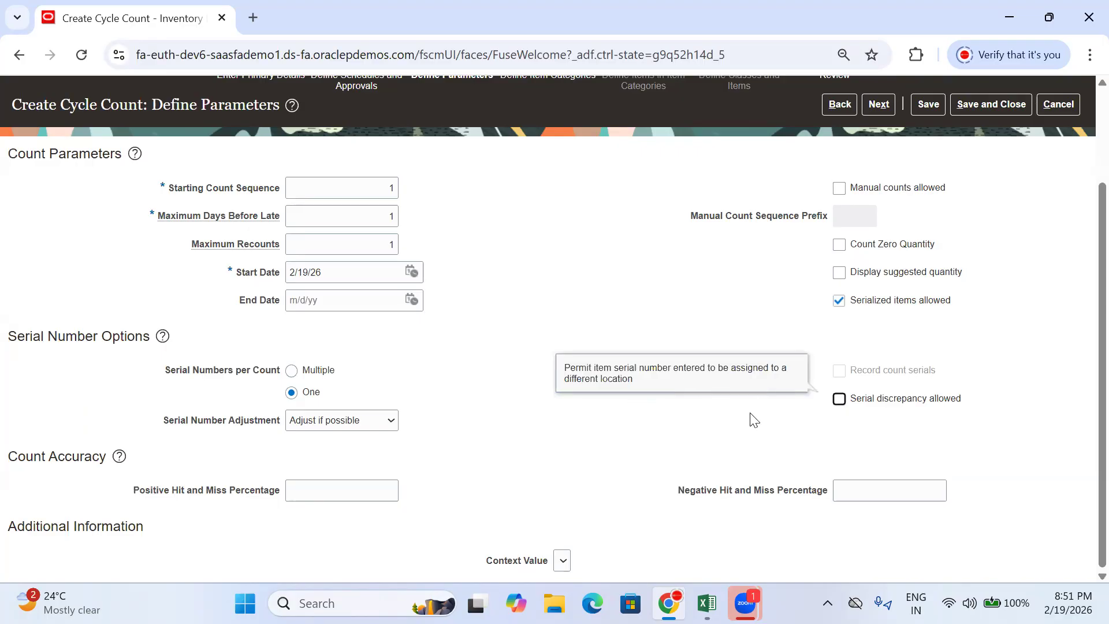
- Advance to Define Item Categories and filter the category list by the category name Miscellaneous
{"action": "scroll", "coordinate": [948, 390], "scroll_direction": "up", "scroll_amount": 2}
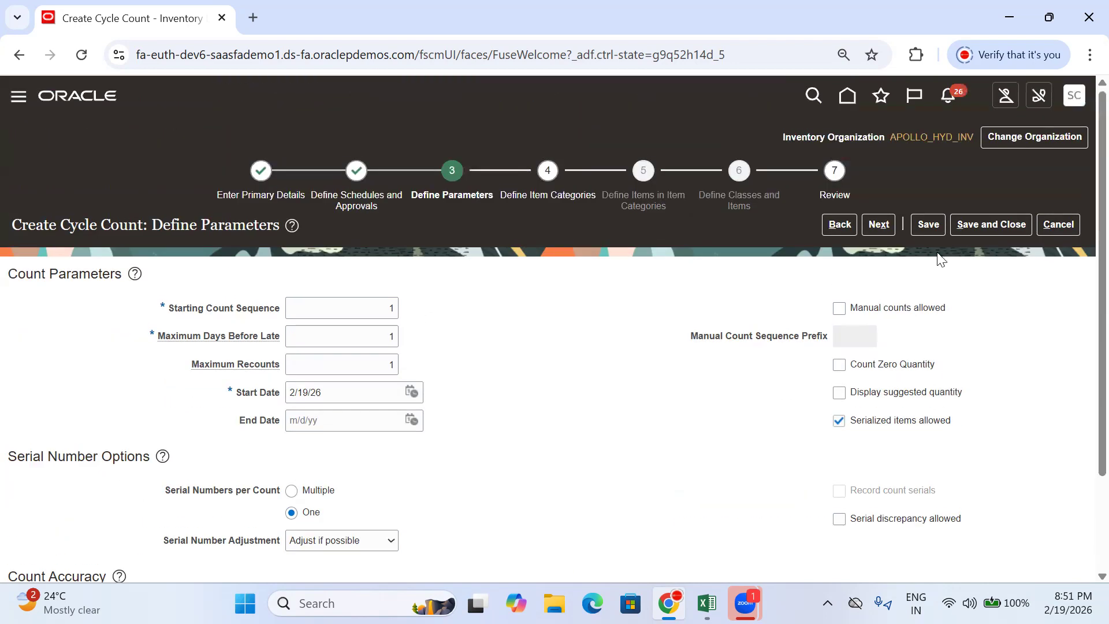
{"action": "left_click", "coordinate": [883, 225]}
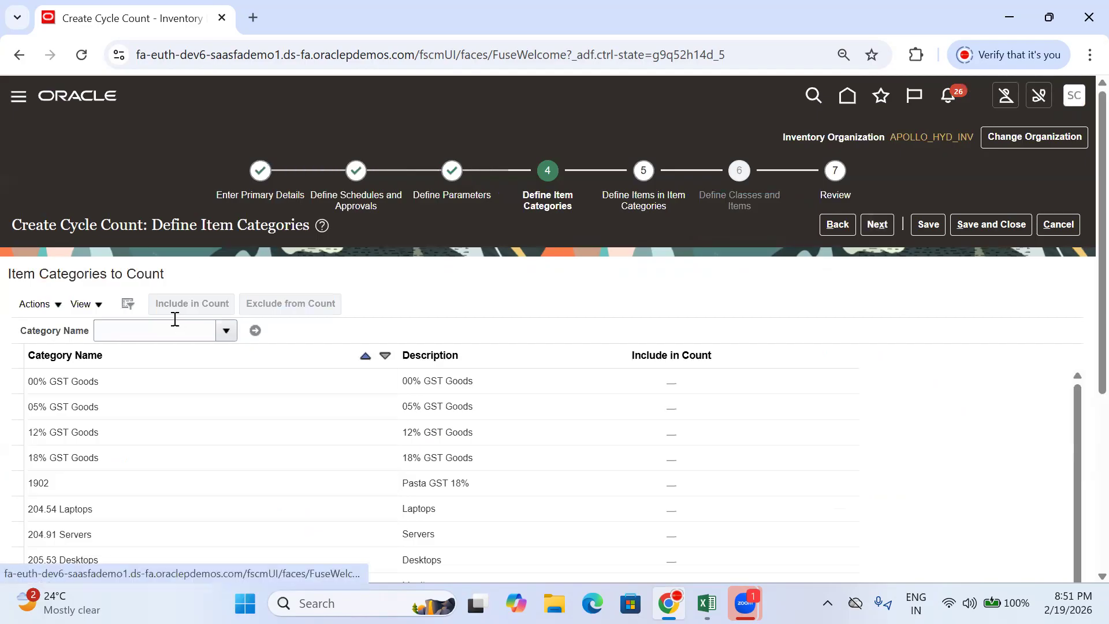
{"action": "scroll", "coordinate": [358, 288], "scroll_direction": "down", "scroll_amount": 3}
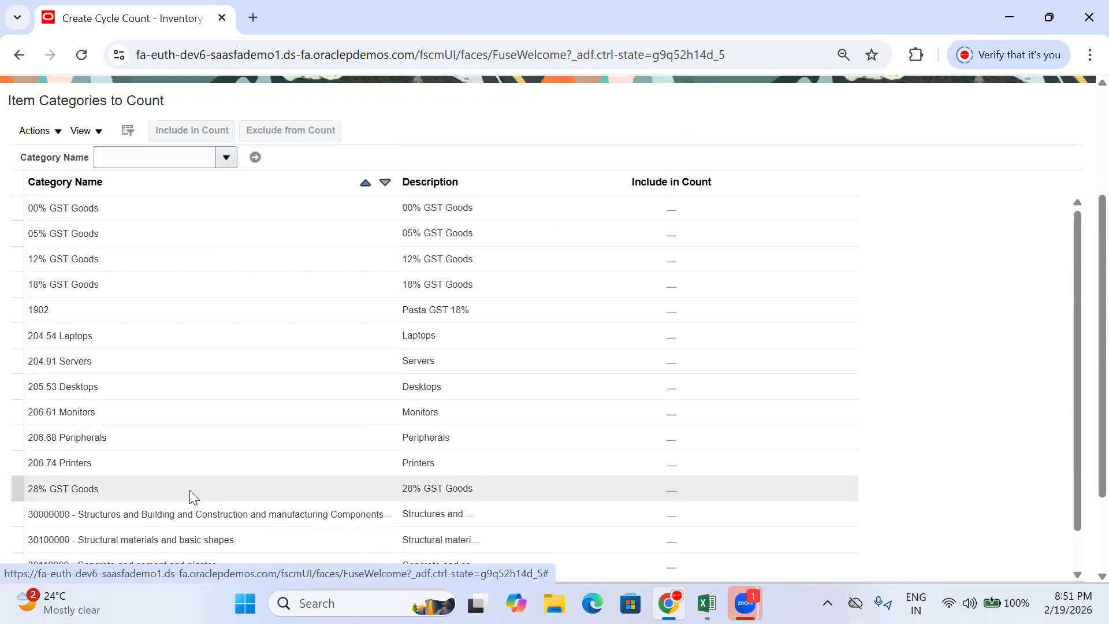
{"action": "scroll", "coordinate": [252, 312], "scroll_direction": "up", "scroll_amount": 3}
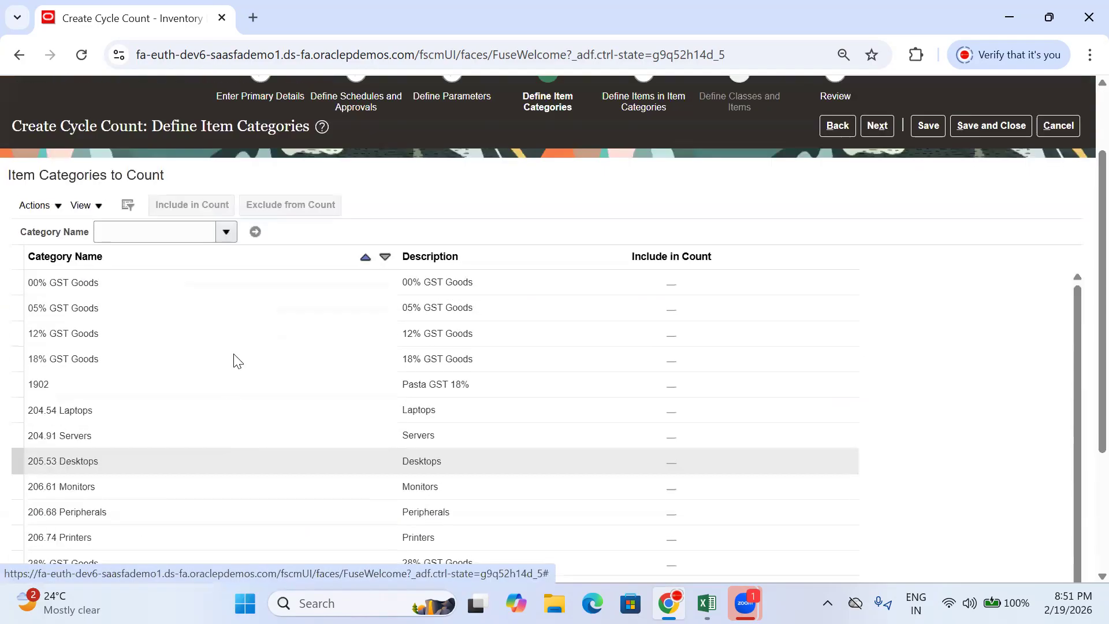
{"action": "left_click", "coordinate": [122, 330]}
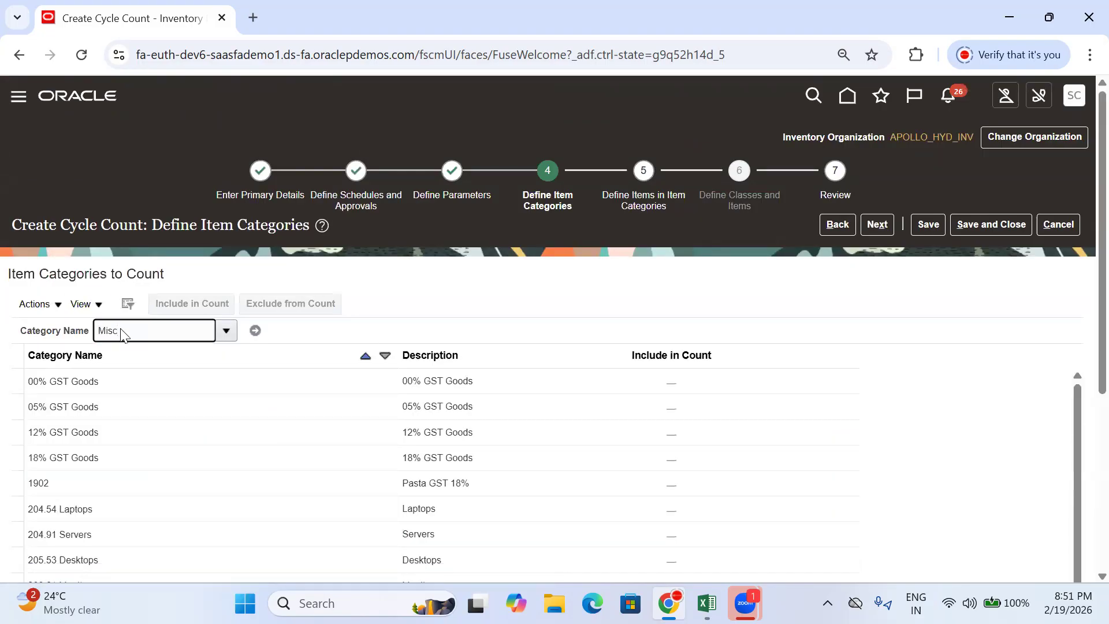
{"action": "key", "text": "Tab"}
{"action": "left_click", "coordinate": [541, 373]}
{"action": "double_click", "coordinate": [541, 373]}
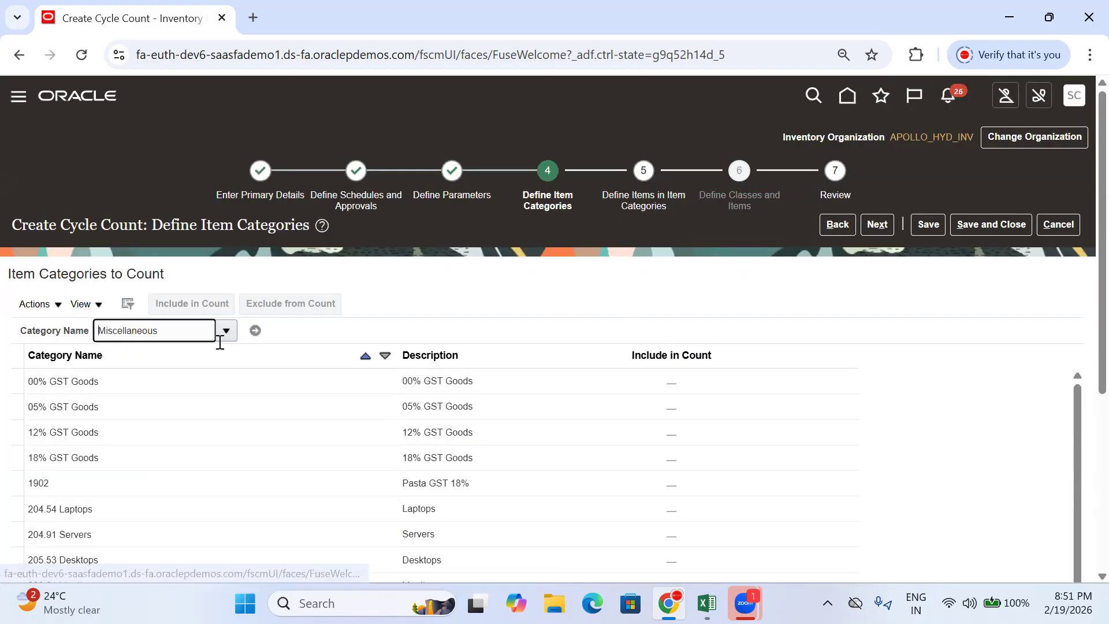
{"action": "left_click", "coordinate": [256, 334]}
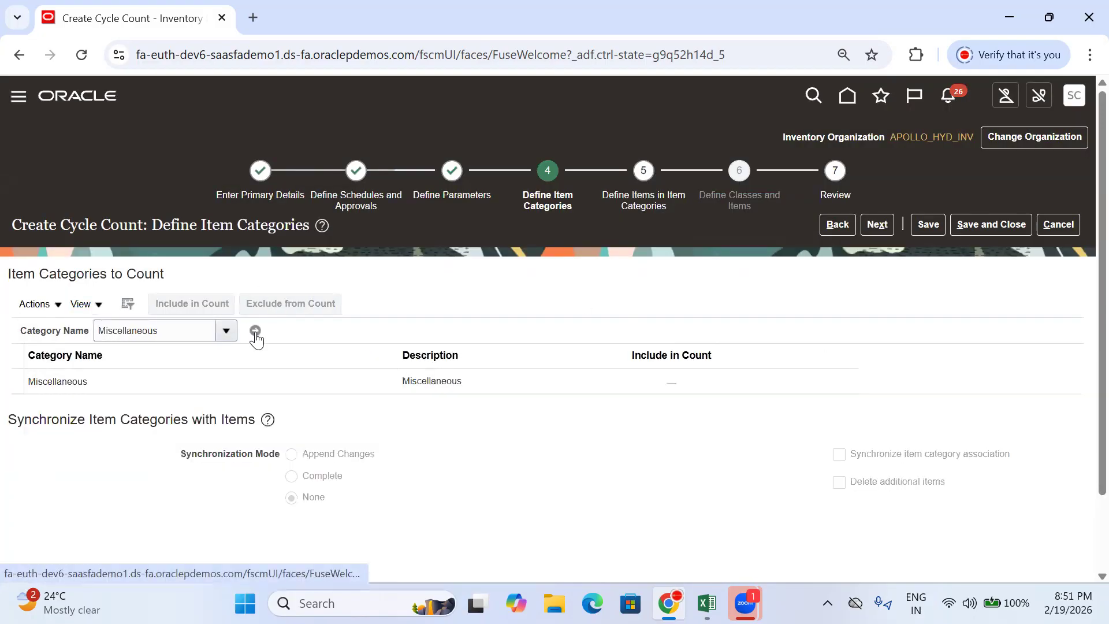
- Include the Miscellaneous item category in the count
{"action": "left_click", "coordinate": [330, 381]}
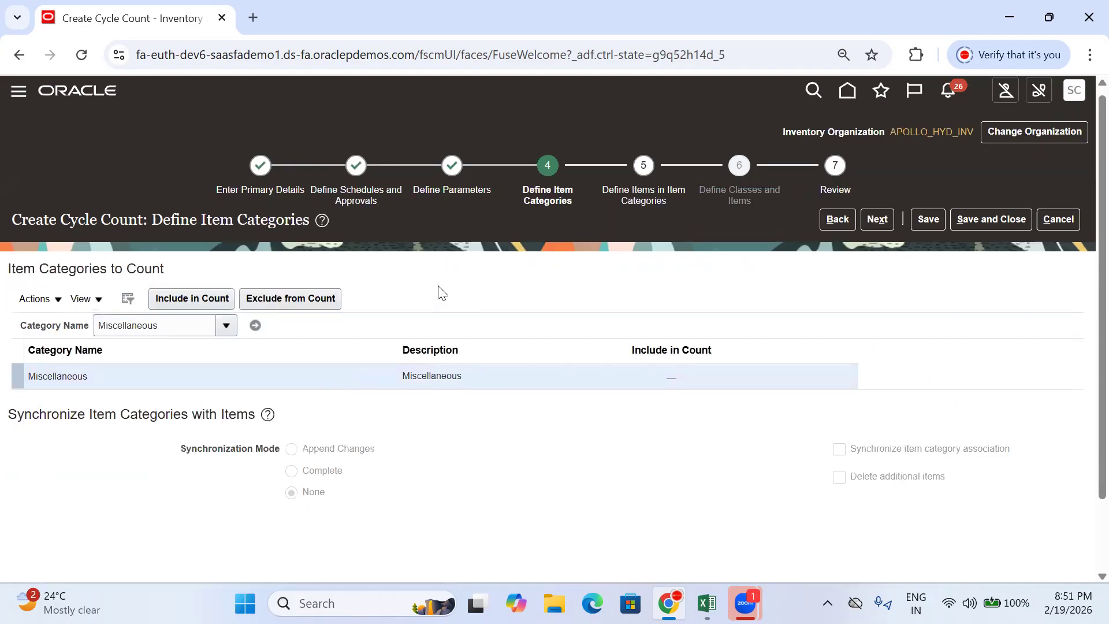
{"action": "scroll", "coordinate": [437, 292], "scroll_direction": "down", "scroll_amount": 2}
{"action": "double_click", "coordinate": [75, 290]}
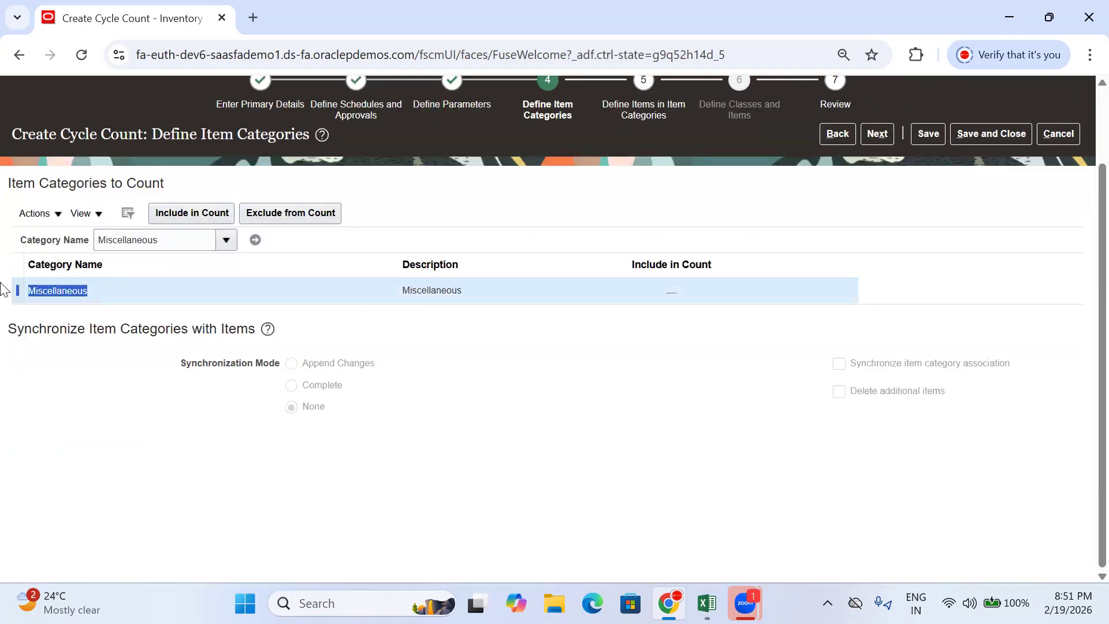
{"action": "left_click", "coordinate": [178, 215]}
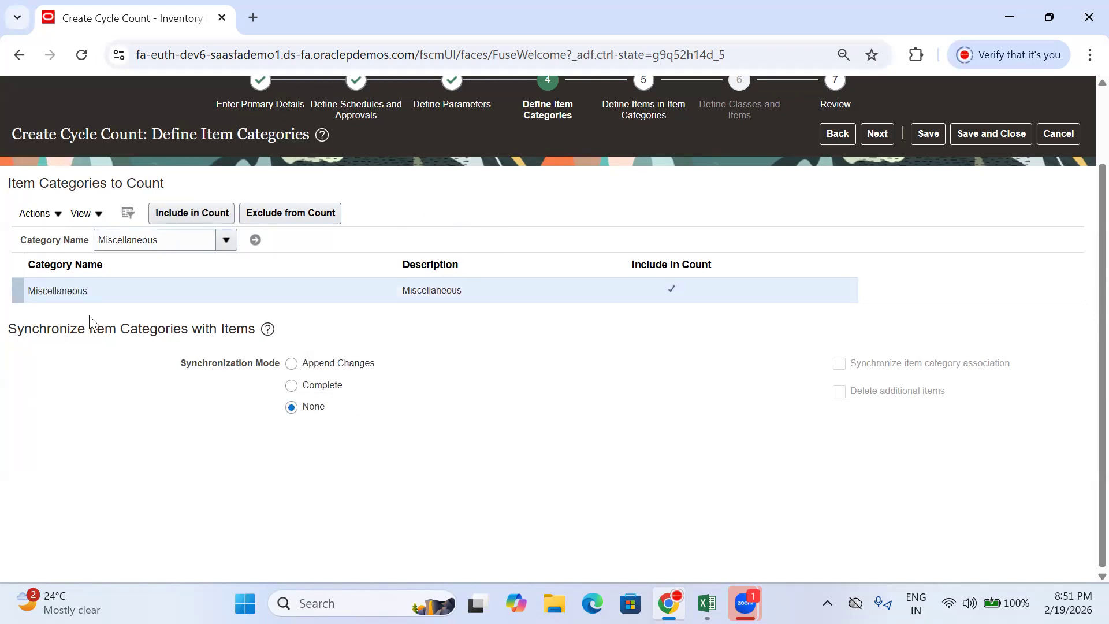
{"action": "left_click_drag", "start_coordinate": [83, 292], "coordinate": [27, 297]}
{"action": "left_click_drag", "start_coordinate": [104, 304], "coordinate": [17, 290]}
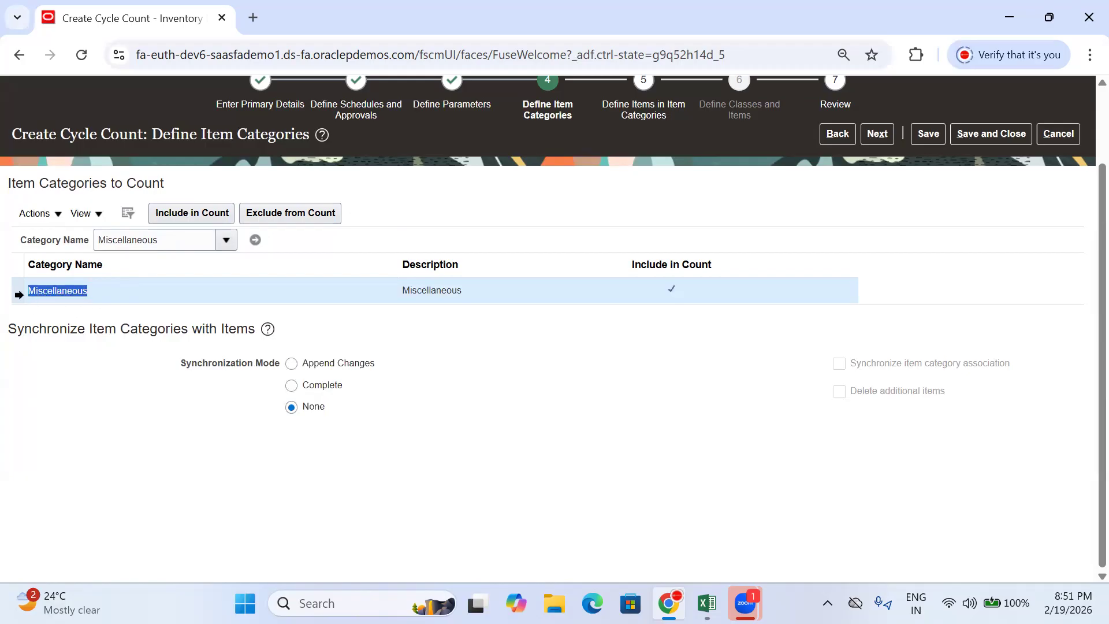
- Set the Synchronization Mode for item categories to Append Changes
{"action": "left_click", "coordinate": [292, 363]}
{"action": "left_click_drag", "start_coordinate": [131, 289], "coordinate": [3, 294]}
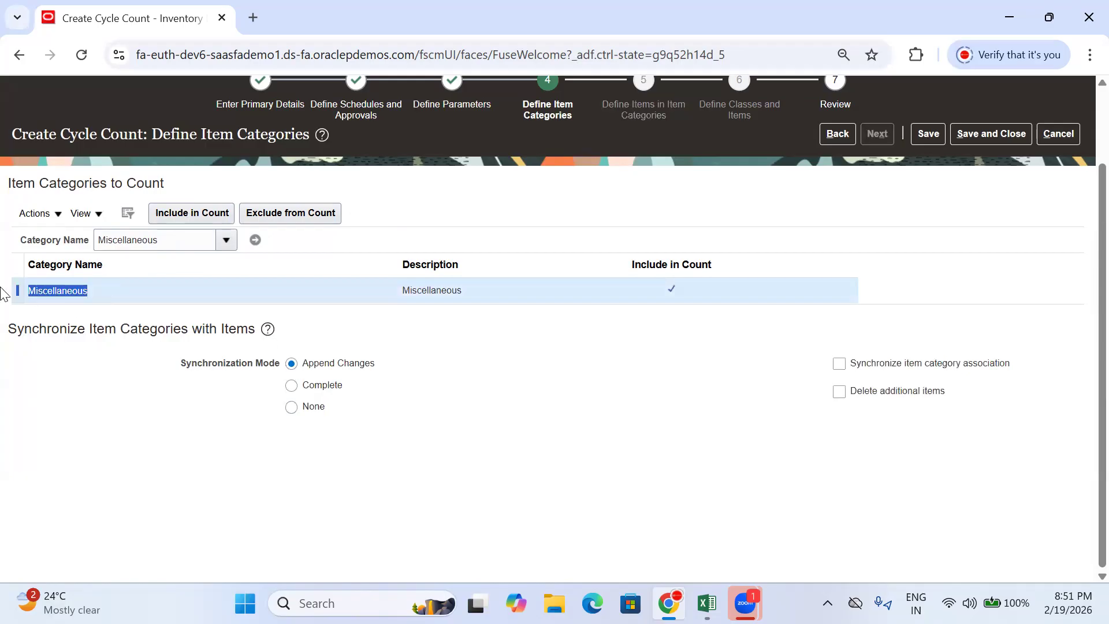
{"action": "left_click_drag", "start_coordinate": [90, 291], "coordinate": [24, 297]}
{"action": "left_click_drag", "start_coordinate": [375, 365], "coordinate": [289, 368]}
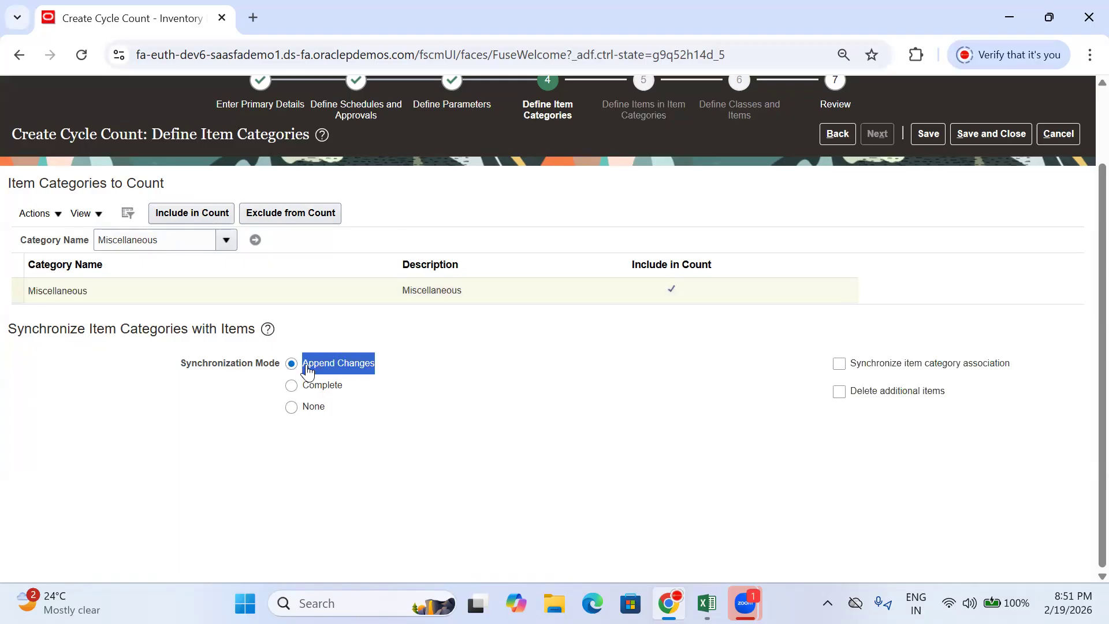
{"action": "left_click_drag", "start_coordinate": [178, 375], "coordinate": [290, 371]}
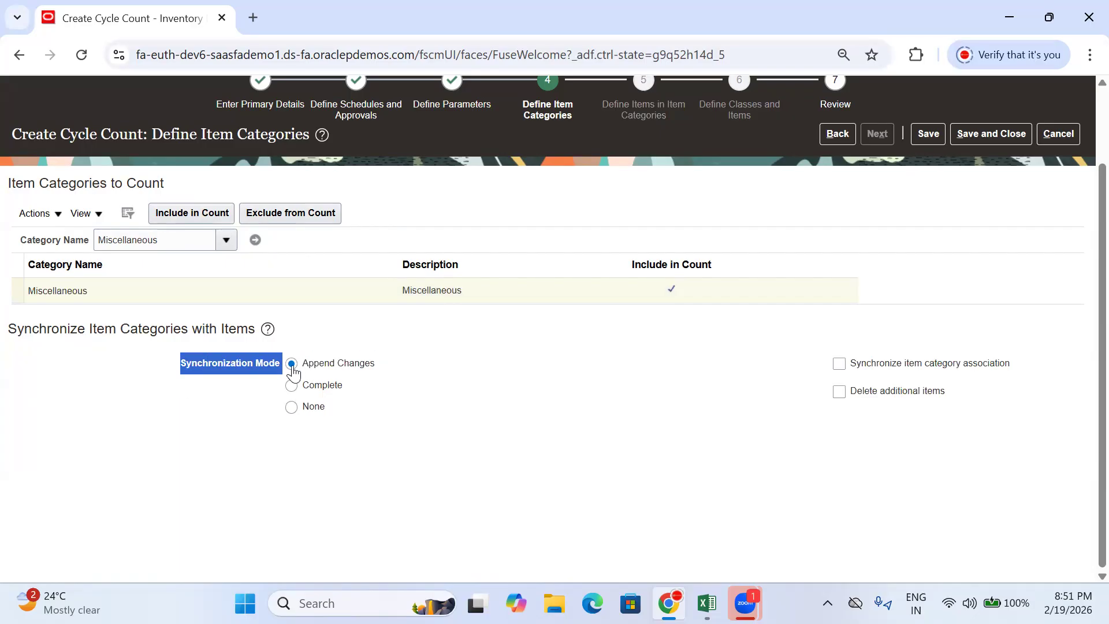
{"action": "left_click", "coordinate": [475, 349]}
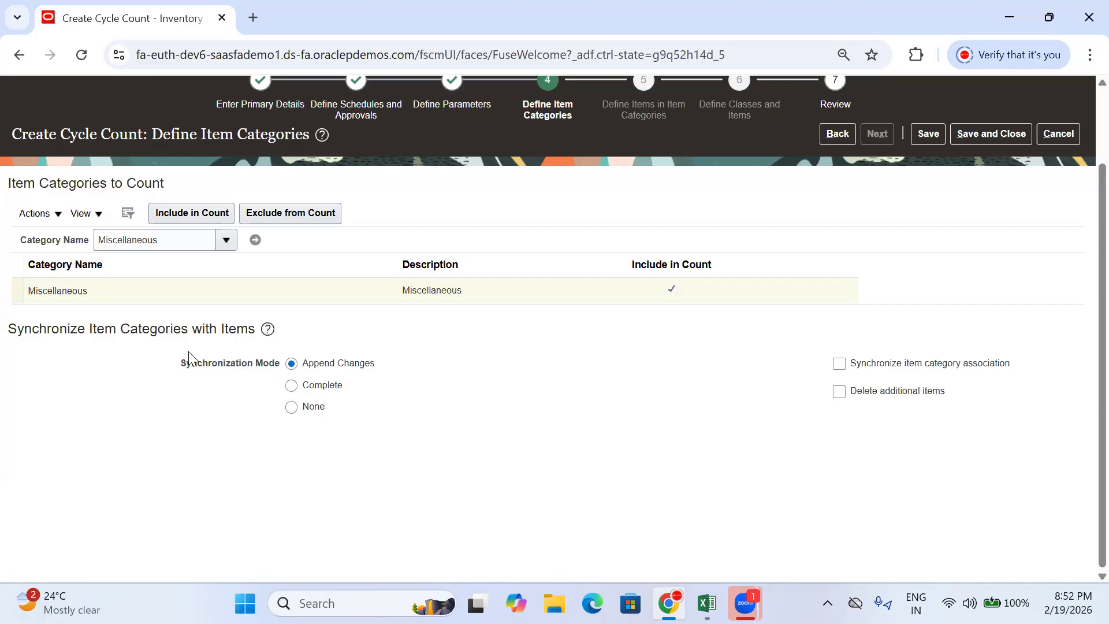
{"action": "left_click_drag", "start_coordinate": [170, 373], "coordinate": [290, 364]}
{"action": "left_click", "coordinate": [436, 398]}
- Enable Synchronize item category association for the Miscellaneous category and save the cycle count
{"action": "left_click_drag", "start_coordinate": [1038, 365], "coordinate": [839, 374]}
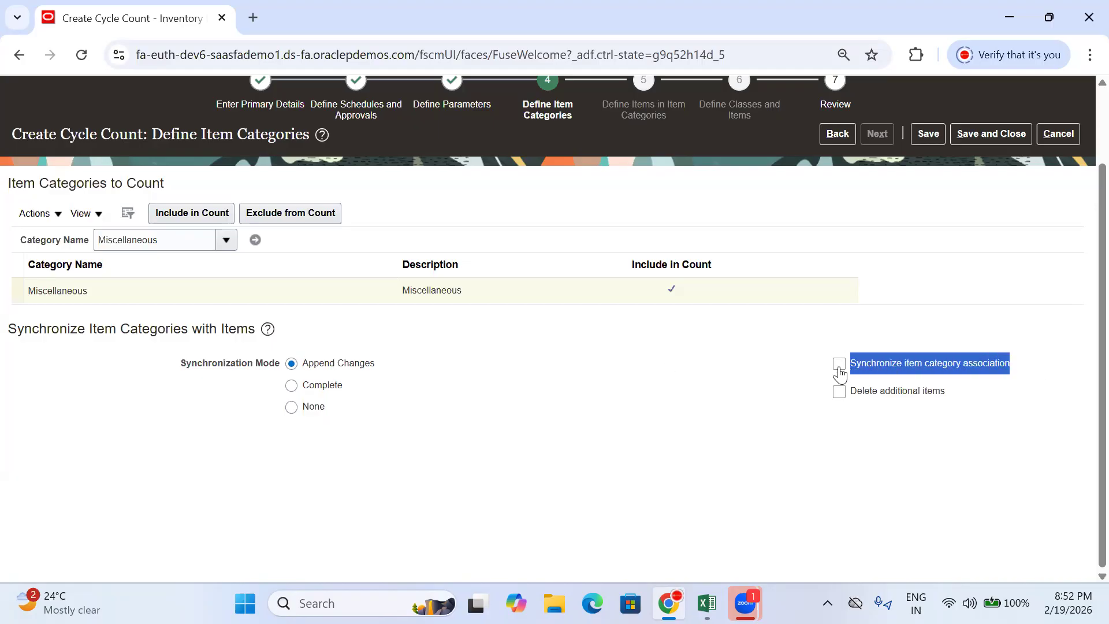
{"action": "left_click", "coordinate": [839, 365]}
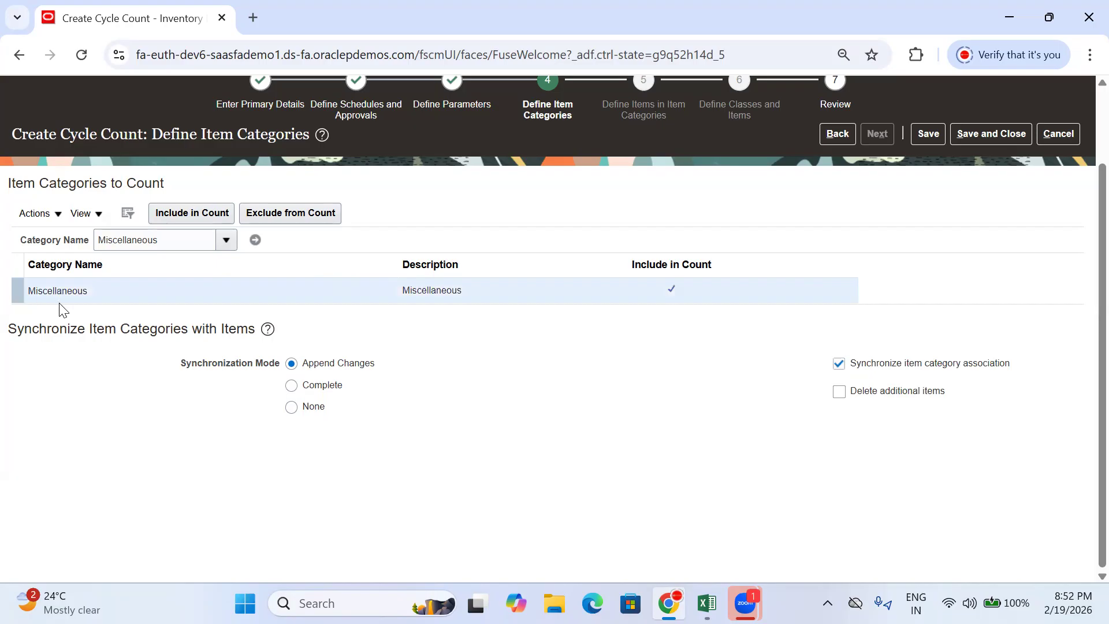
{"action": "left_click_drag", "start_coordinate": [99, 302], "coordinate": [12, 292]}
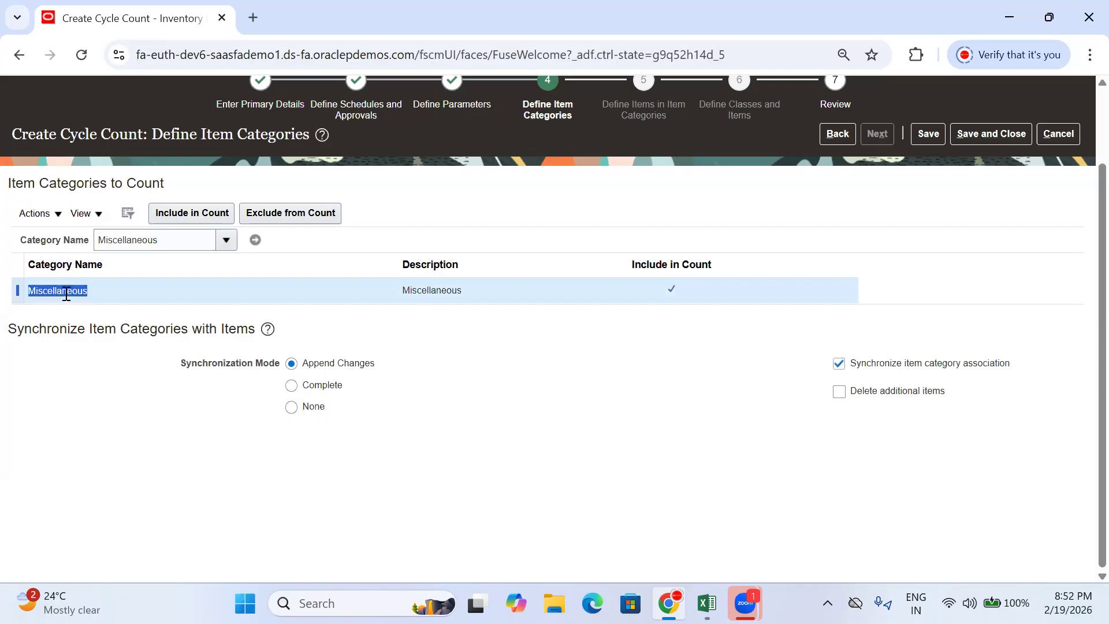
{"action": "left_click_drag", "start_coordinate": [376, 364], "coordinate": [308, 361]}
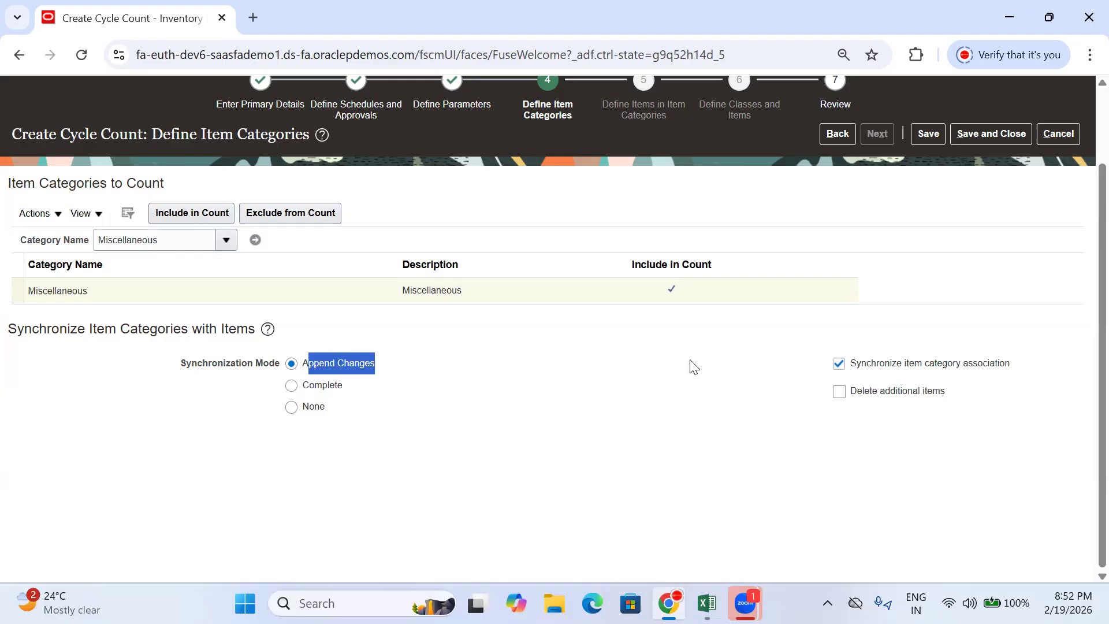
{"action": "left_click", "coordinate": [738, 446]}
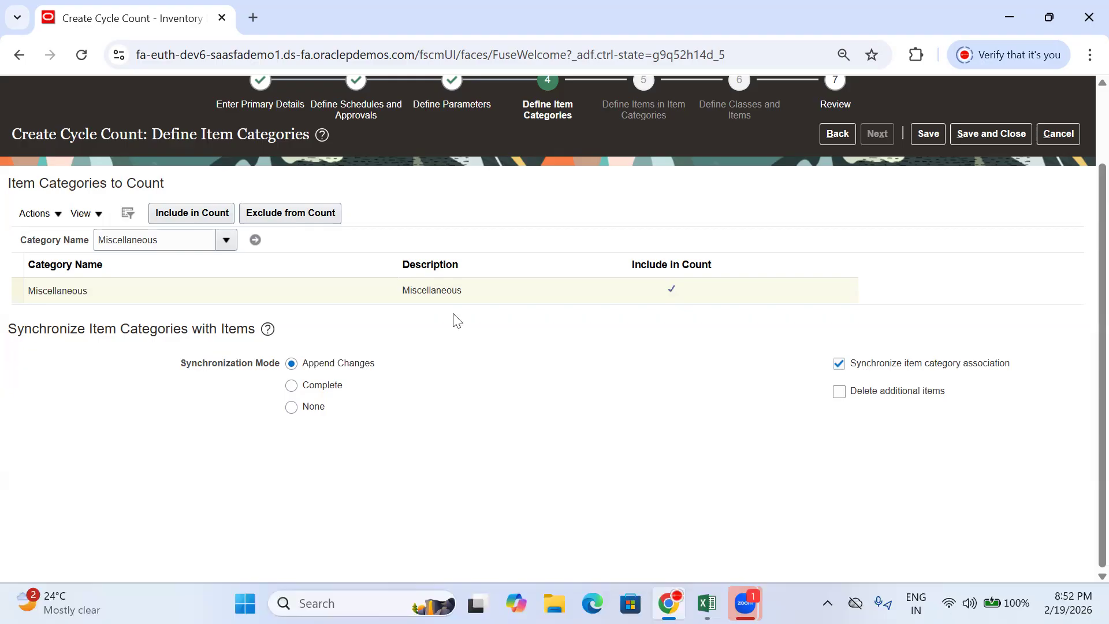
{"action": "scroll", "coordinate": [860, 231], "scroll_direction": "up", "scroll_amount": 2}
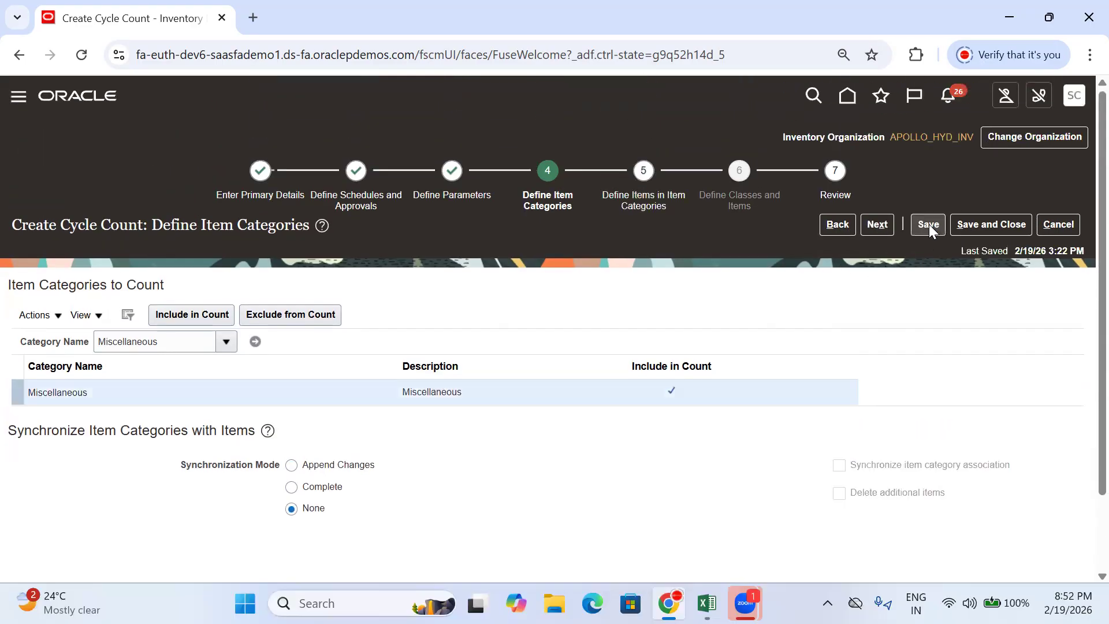
- Advance to Define Items in Item Categories and set the Miscellaneous category's Counts per Year to 364
{"action": "left_click", "coordinate": [878, 223]}
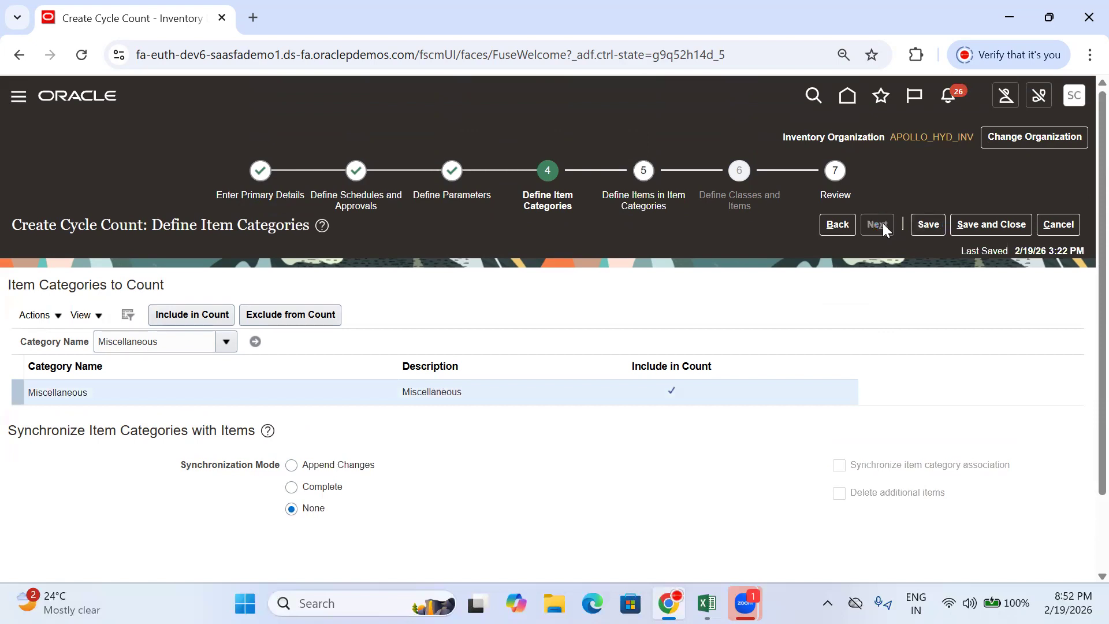
{"action": "scroll", "coordinate": [153, 318], "scroll_direction": "down", "scroll_amount": 2}
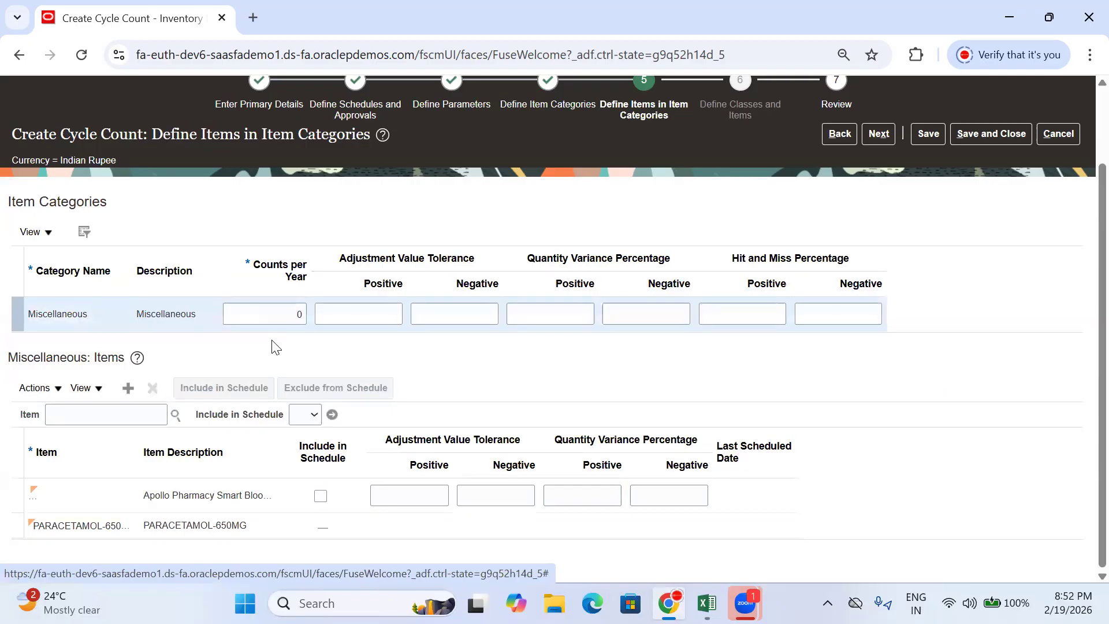
{"action": "left_click", "coordinate": [290, 316]}
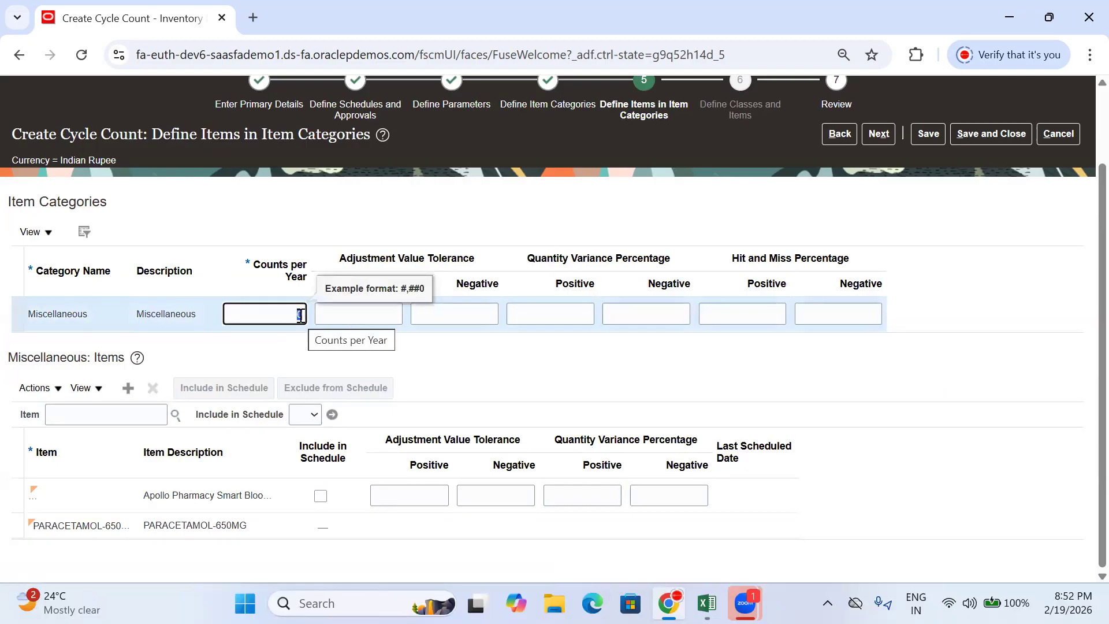
{"action": "type", "text": "364"}
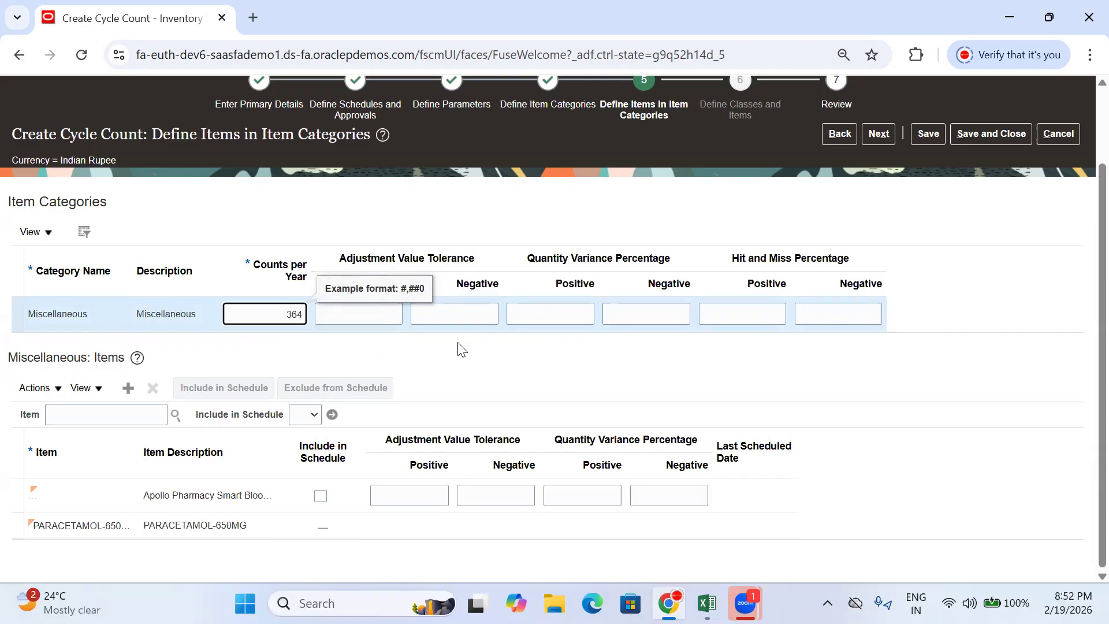
{"action": "left_click", "coordinate": [476, 364]}
{"action": "left_click", "coordinate": [286, 315]}
{"action": "left_click_drag", "start_coordinate": [286, 316], "coordinate": [299, 315]}
{"action": "left_click", "coordinate": [269, 325]}
{"action": "left_click", "coordinate": [269, 320]}
{"action": "left_click", "coordinate": [428, 375]}
{"action": "left_click", "coordinate": [275, 316]}
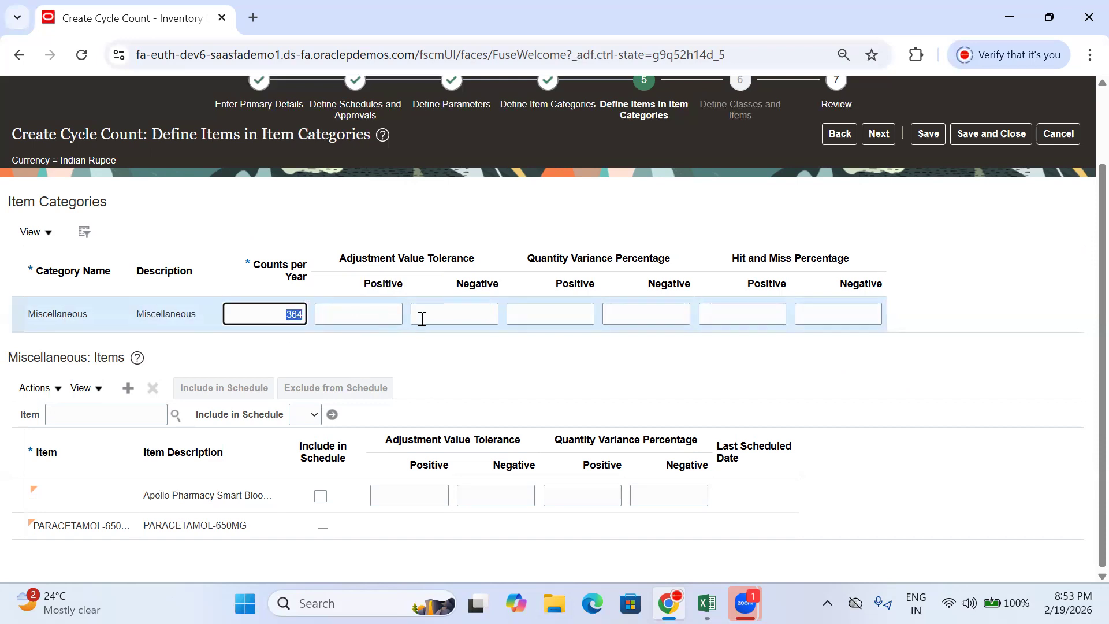
{"action": "left_click", "coordinate": [480, 372]}
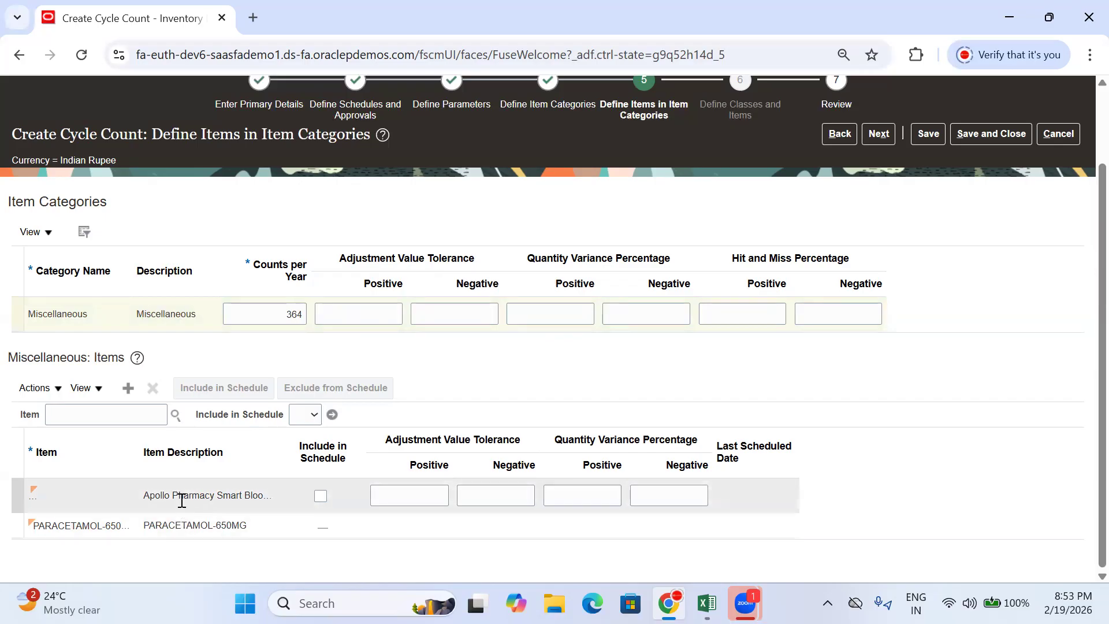
- Include both the Apollo Pharmacy Smart Blood item and PARACETAMOL-650MG in the schedule
{"action": "left_click", "coordinate": [320, 496]}
{"action": "left_click", "coordinate": [299, 523]}
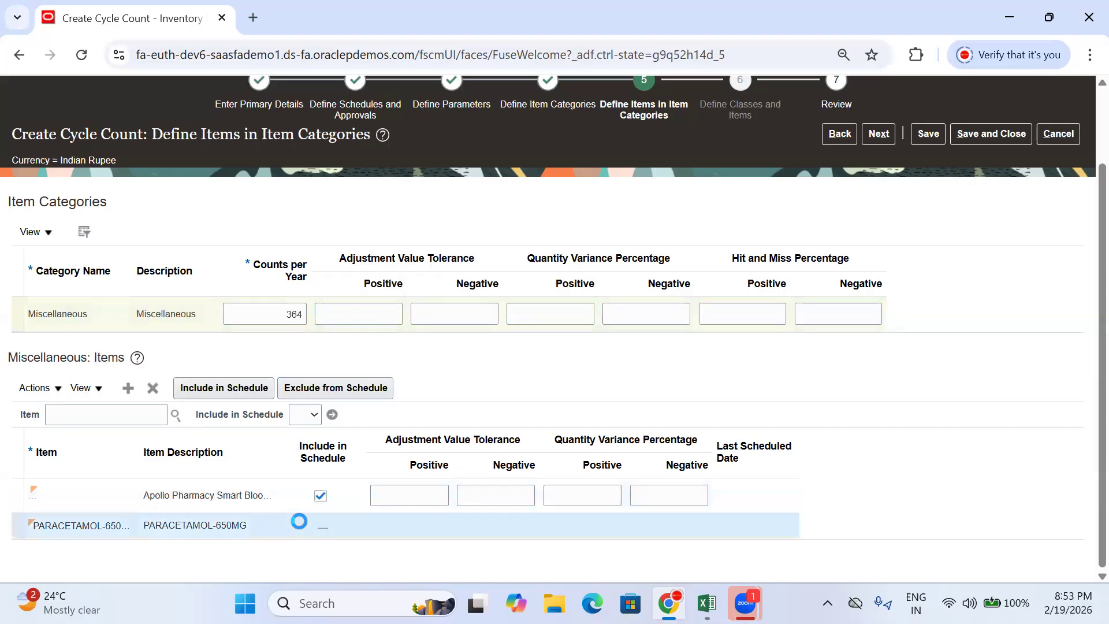
{"action": "left_click", "coordinate": [321, 522]}
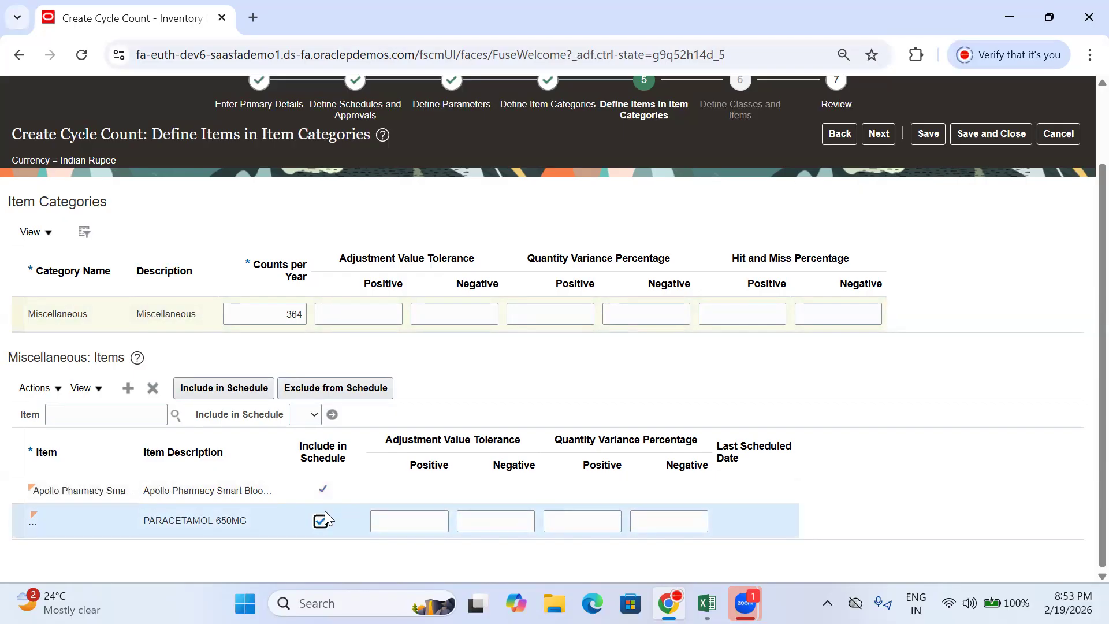
- Examine the Adjustment Value Tolerance, Quantity Variance Percentage and Hit and Miss Percentage fields of the Miscellaneous category
{"action": "left_click", "coordinate": [374, 318]}
{"action": "left_click", "coordinate": [462, 316]}
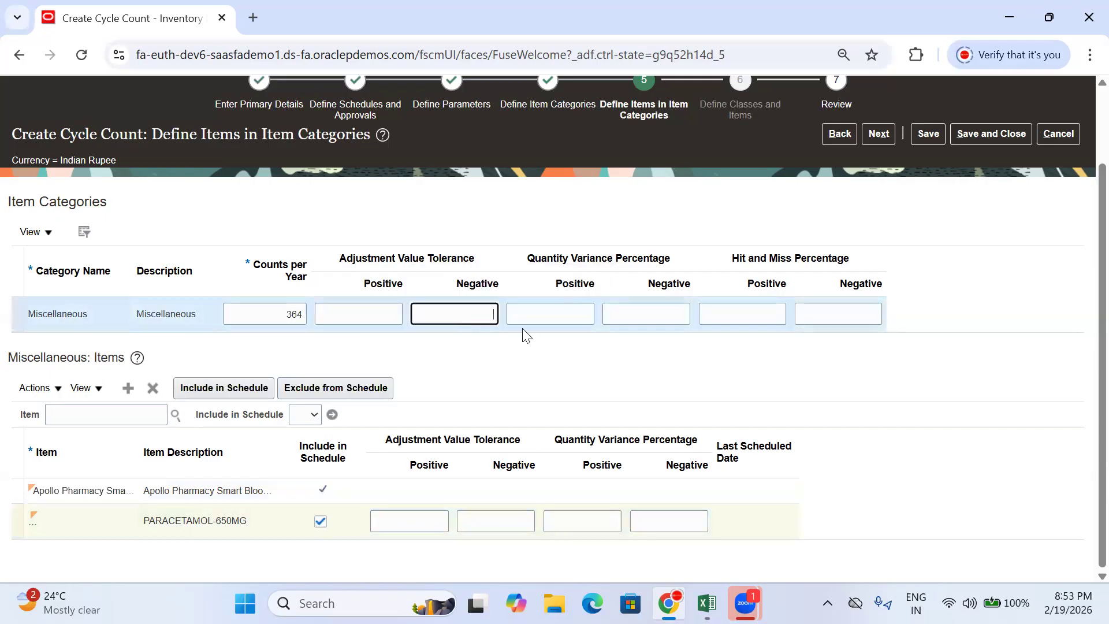
{"action": "left_click", "coordinate": [581, 311]}
{"action": "left_click", "coordinate": [646, 312]}
{"action": "left_click", "coordinate": [763, 324]}
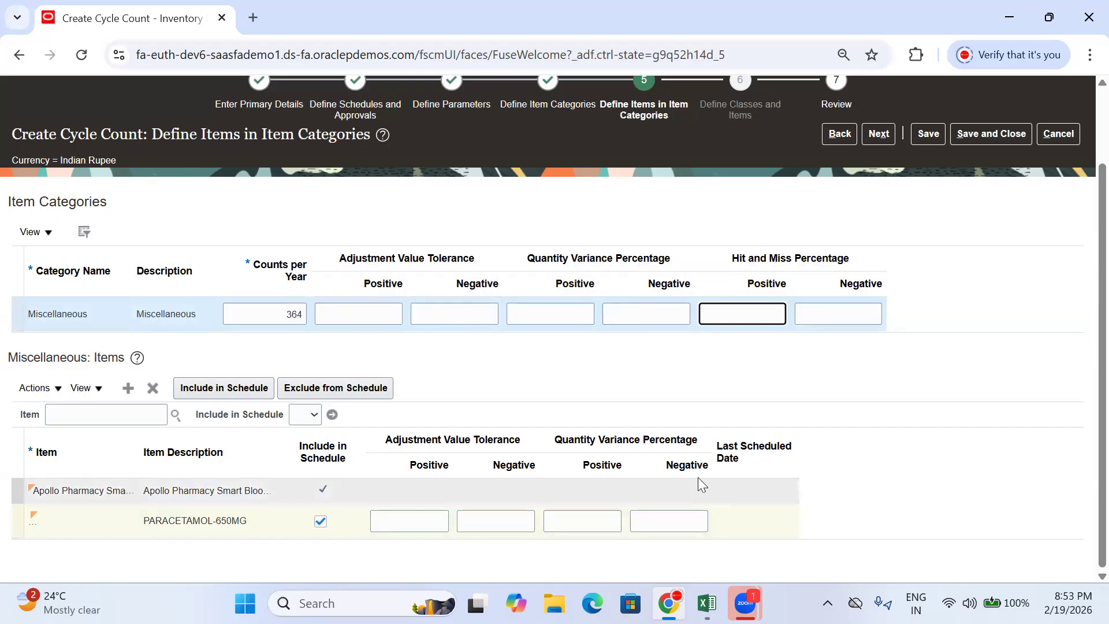
{"action": "left_click", "coordinate": [840, 316]}
{"action": "left_click", "coordinate": [745, 306]}
{"action": "left_click", "coordinate": [833, 315]}
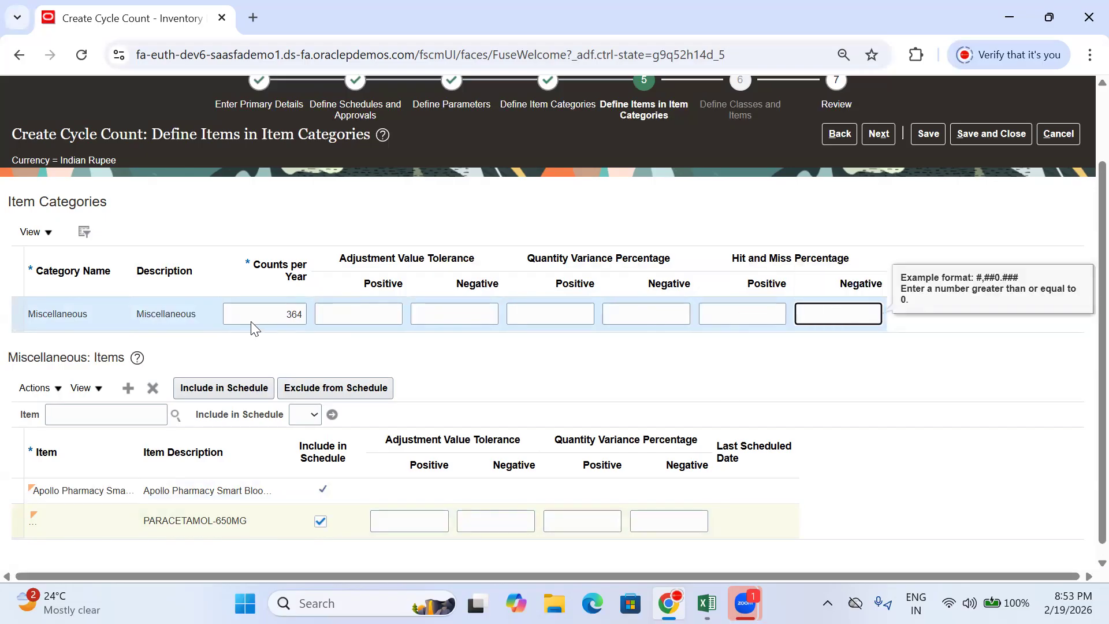
{"action": "left_click", "coordinate": [767, 316]}
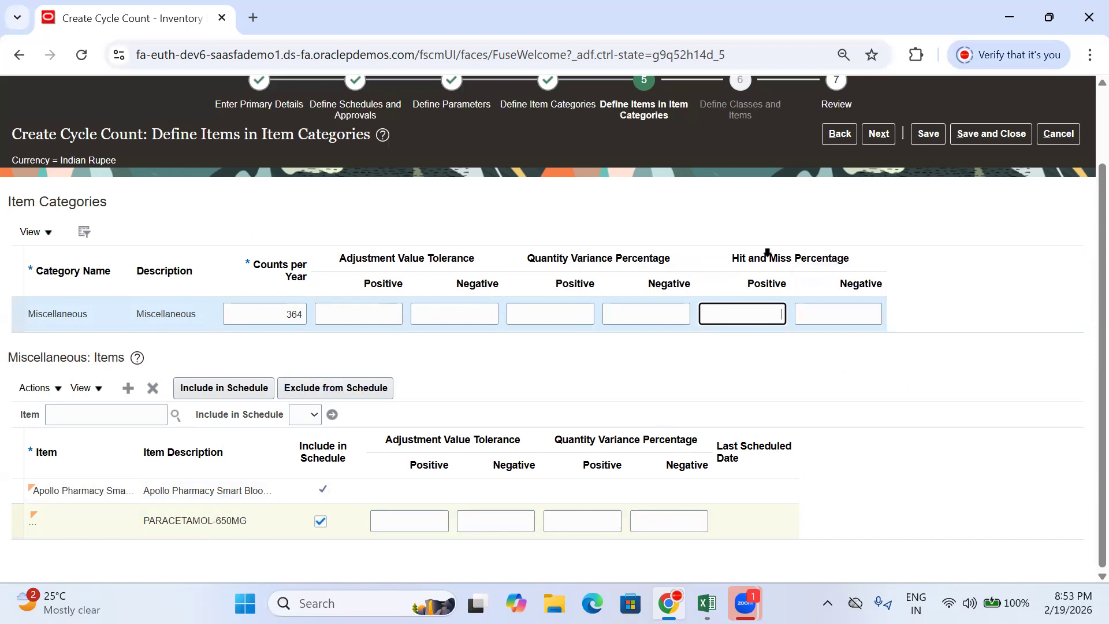
- Advance to the Review stage and check the cycle count's details, schedules and parameters
{"action": "scroll", "coordinate": [854, 227], "scroll_direction": "up", "scroll_amount": 2}
{"action": "left_click", "coordinate": [880, 225]}
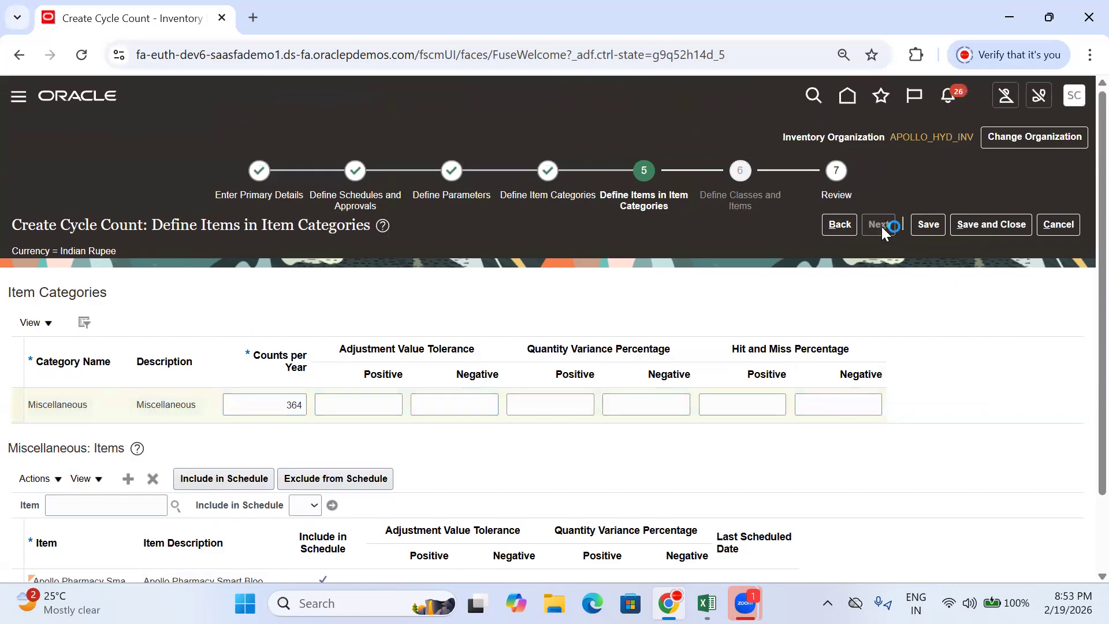
{"action": "scroll", "coordinate": [574, 328], "scroll_direction": "down", "scroll_amount": 8}
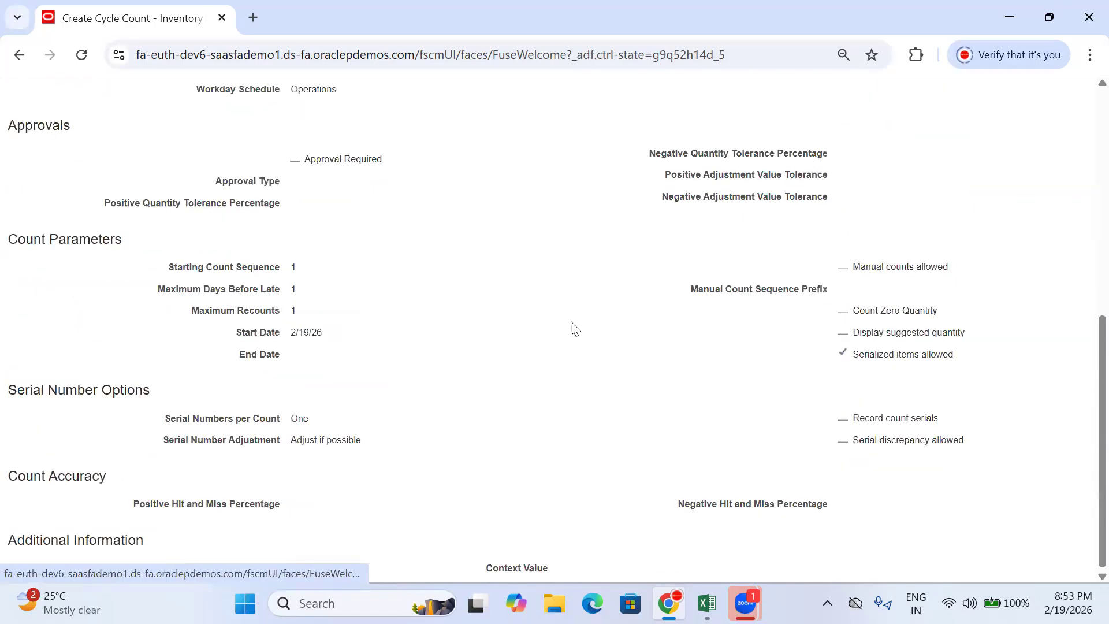
{"action": "scroll", "coordinate": [817, 280], "scroll_direction": "up", "scroll_amount": 8}
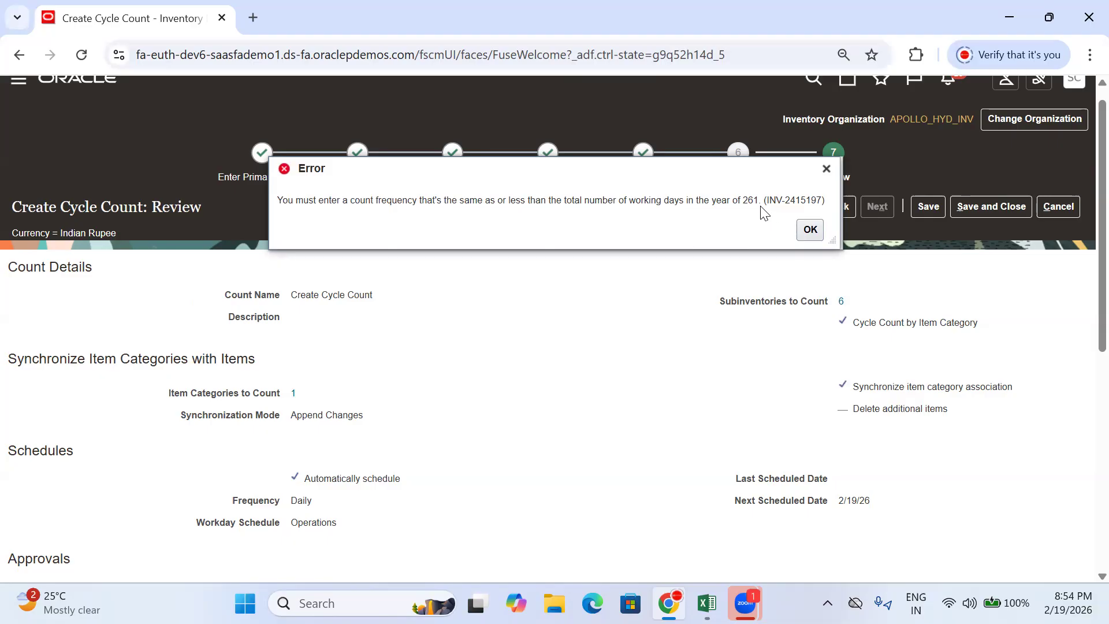
{"action": "left_click_drag", "start_coordinate": [759, 200], "coordinate": [740, 200]}
{"action": "left_click", "coordinate": [807, 229]}
- Return to Define Items in Item Categories, set the Miscellaneous category's Counts per Year to 260, and save and close the cycle count
{"action": "left_click", "coordinate": [831, 218]}
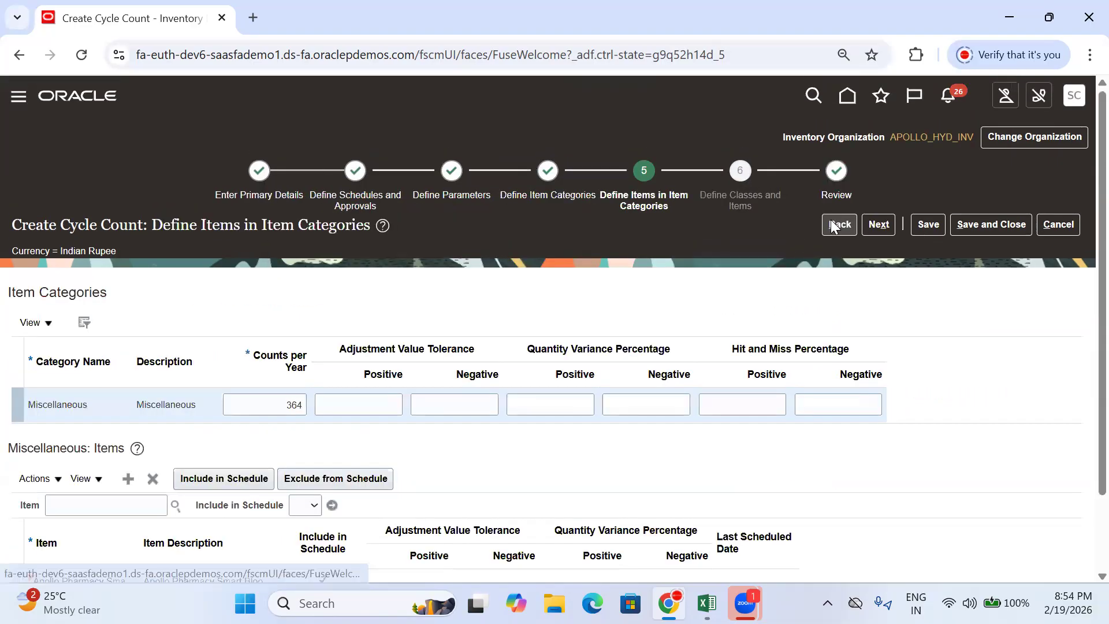
{"action": "double_click", "coordinate": [293, 405]}
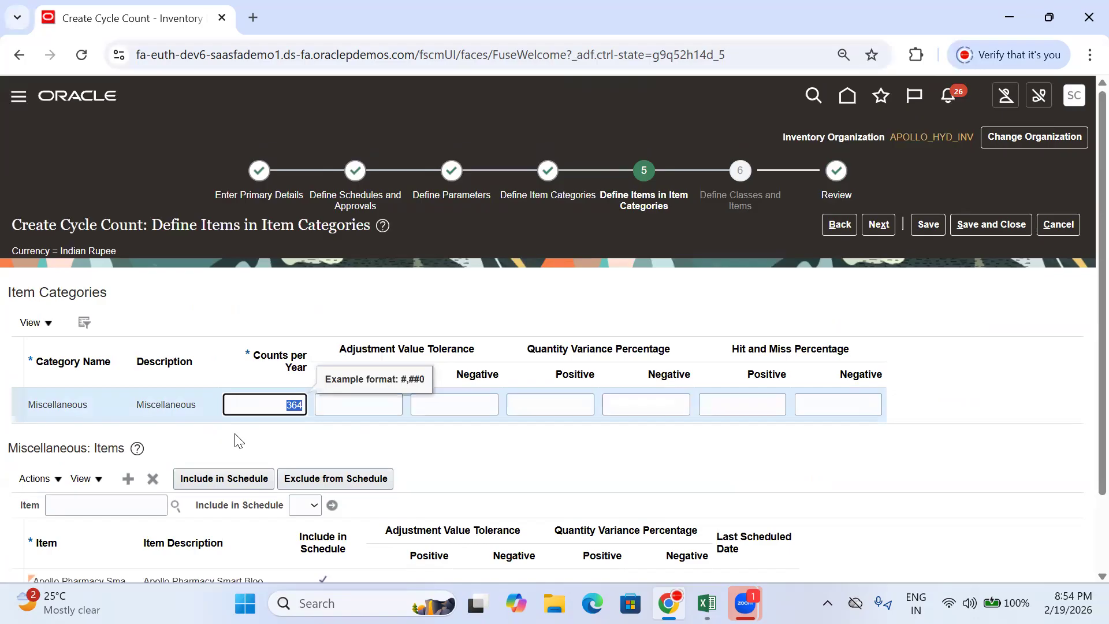
{"action": "type", "text": "260"}
{"action": "left_click", "coordinate": [534, 471]}
{"action": "left_click", "coordinate": [927, 224]}
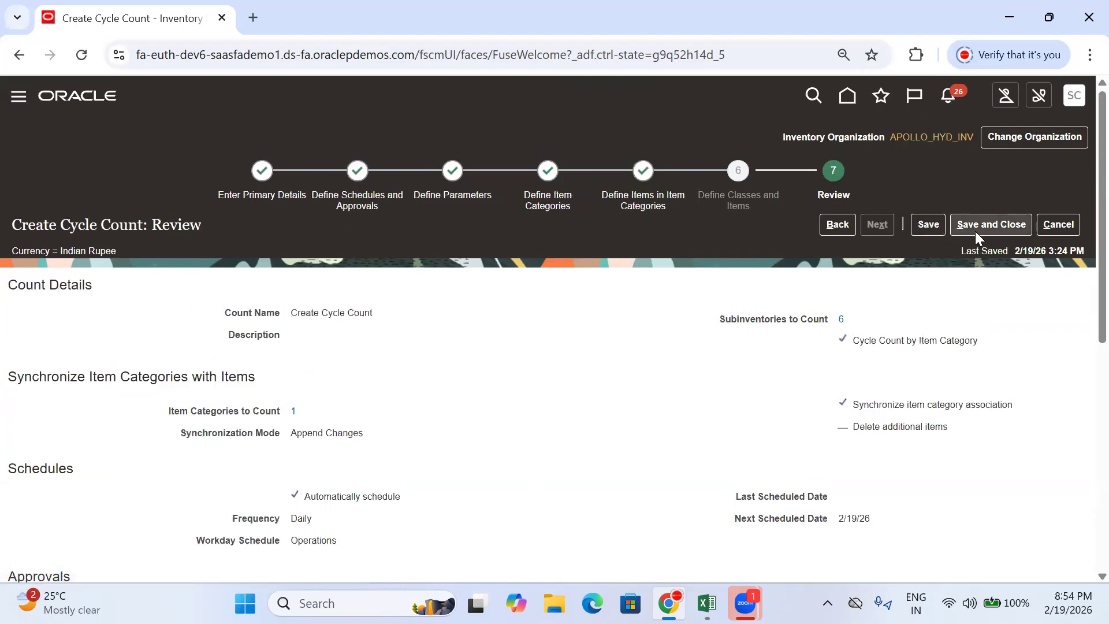
{"action": "left_click", "coordinate": [974, 231]}
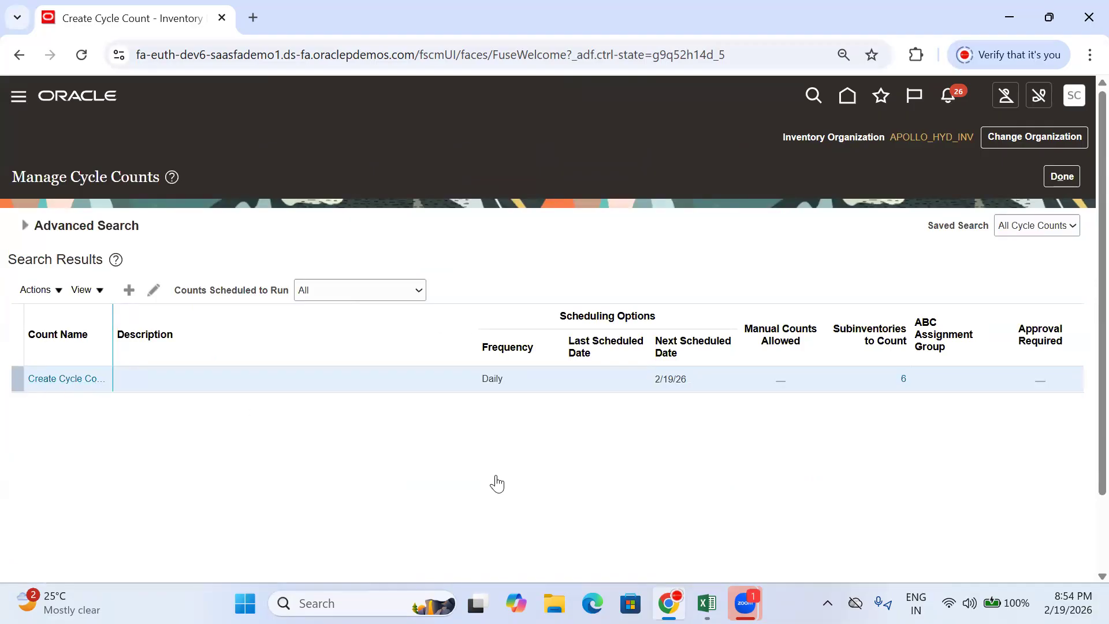
- Search the cycle counts for the count name Apoll
{"action": "left_click", "coordinate": [26, 228]}
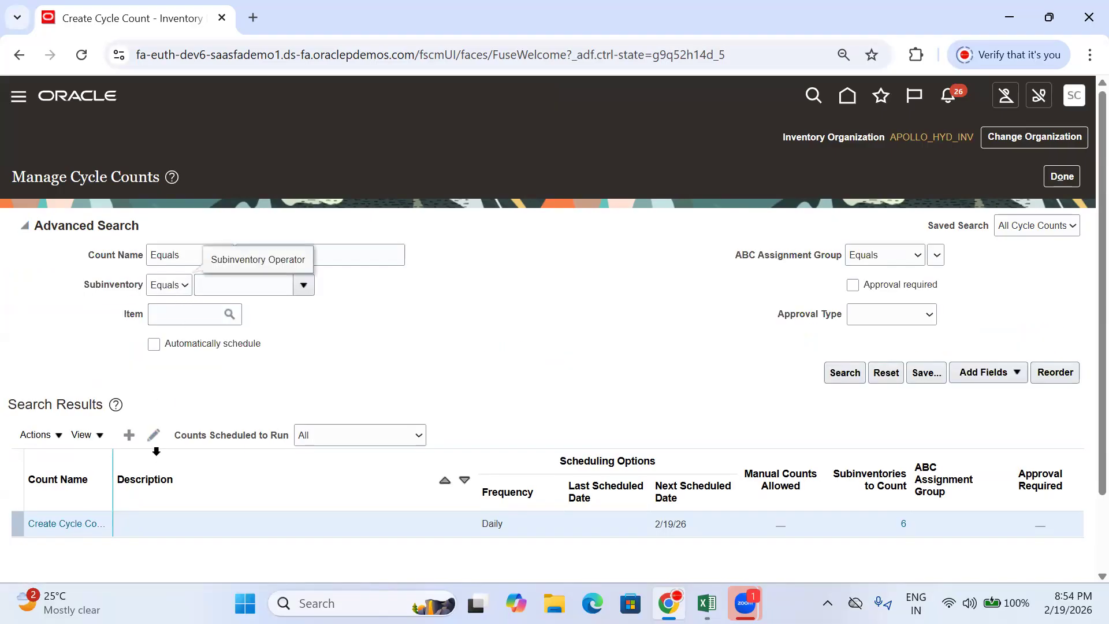
{"action": "left_click", "coordinate": [357, 261]}
{"action": "type", "text": "Apoll"}
{"action": "key", "text": "Return"}
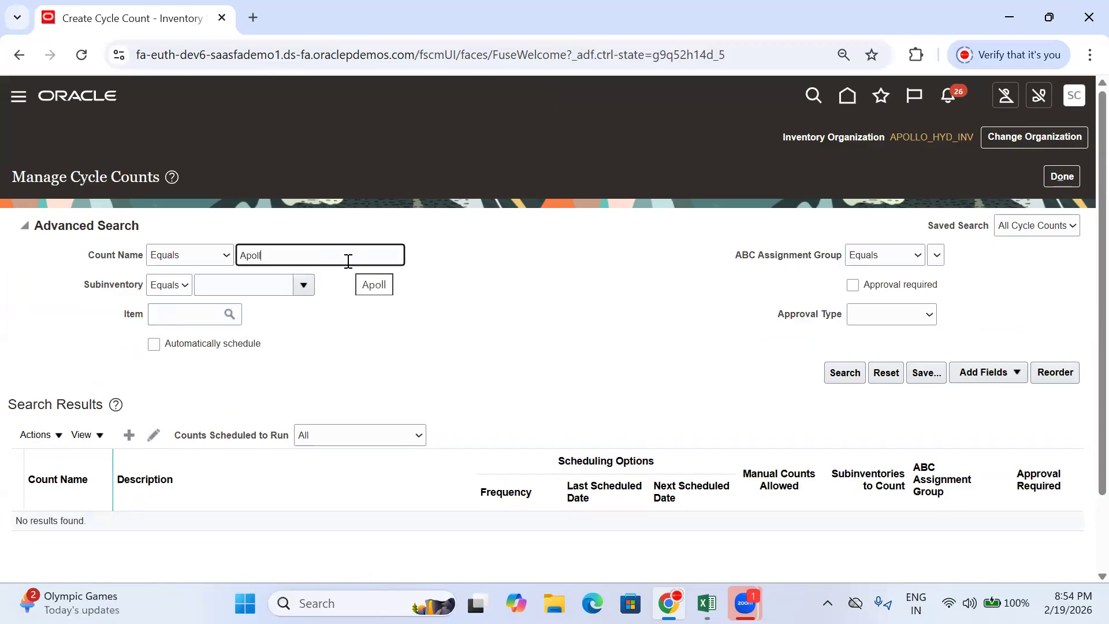
- Clear the Count Name criterion and search for all cycle counts
{"action": "left_click_drag", "start_coordinate": [334, 260], "coordinate": [184, 262]}
{"action": "left_click", "coordinate": [706, 603]}
{"action": "left_click", "coordinate": [578, 407]}
{"action": "left_click", "coordinate": [753, 391]}
{"action": "left_click", "coordinate": [701, 434]}
{"action": "left_click", "coordinate": [669, 603]}
{"action": "key", "text": "BackSpace"}
{"action": "type", "text": "Crea"}
{"action": "left_click_drag", "start_coordinate": [263, 258], "coordinate": [186, 263]}
{"action": "key", "text": "BackSpace"}
{"action": "left_click", "coordinate": [843, 373]}
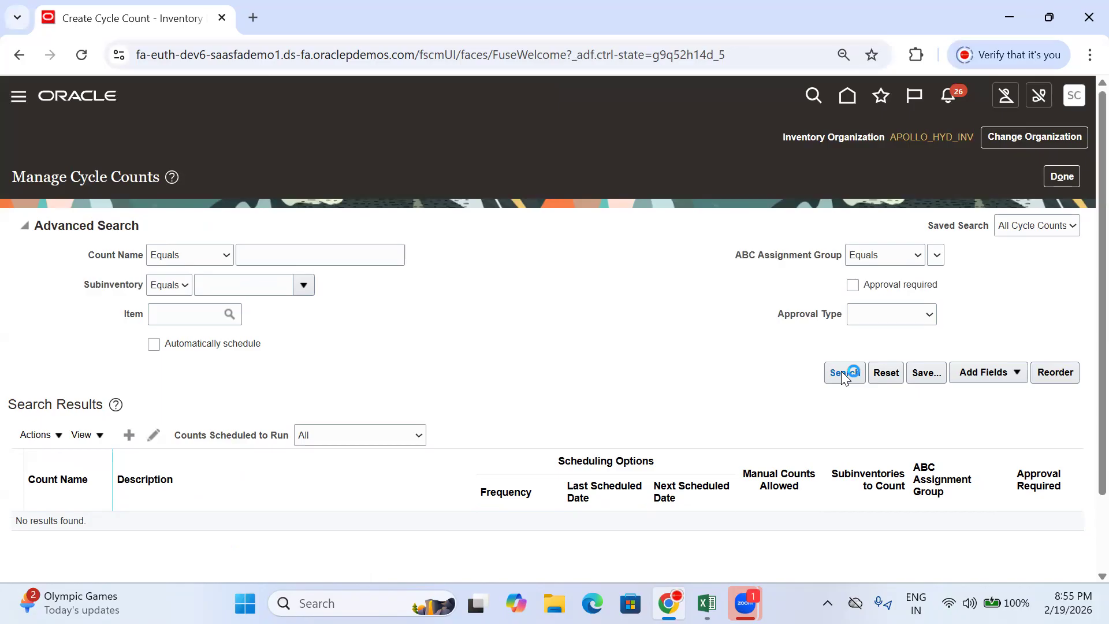
- Open the found cycle count for editing, rename it Apollo Cycle Count and use the same text as its description
{"action": "left_click", "coordinate": [77, 384]}
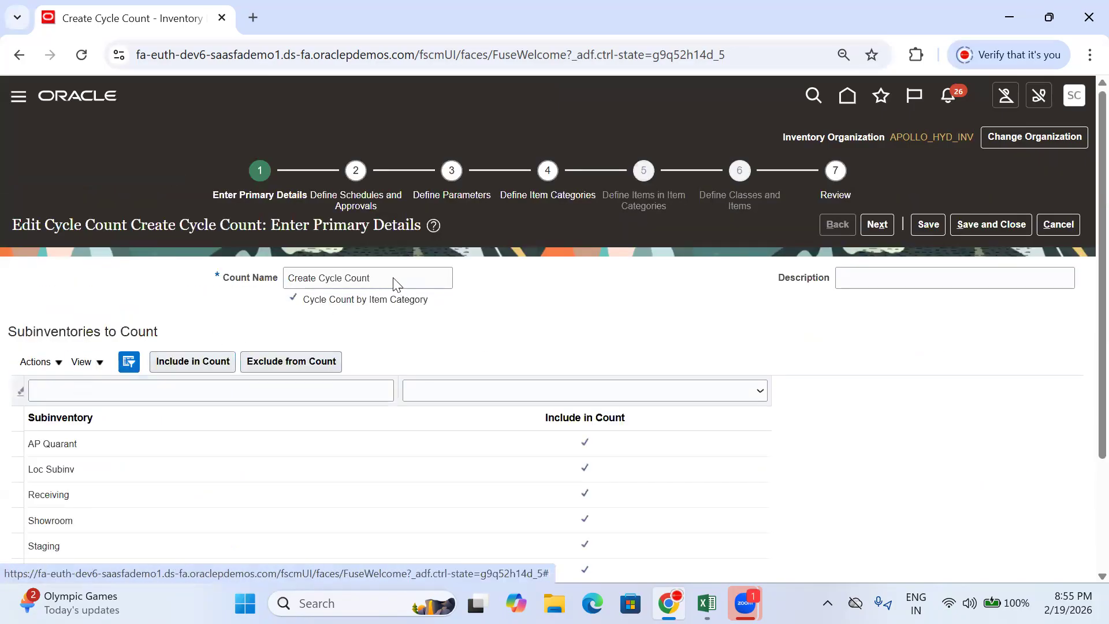
{"action": "left_click_drag", "start_coordinate": [393, 278], "coordinate": [161, 283]}
{"action": "key", "text": "BackSpace"}
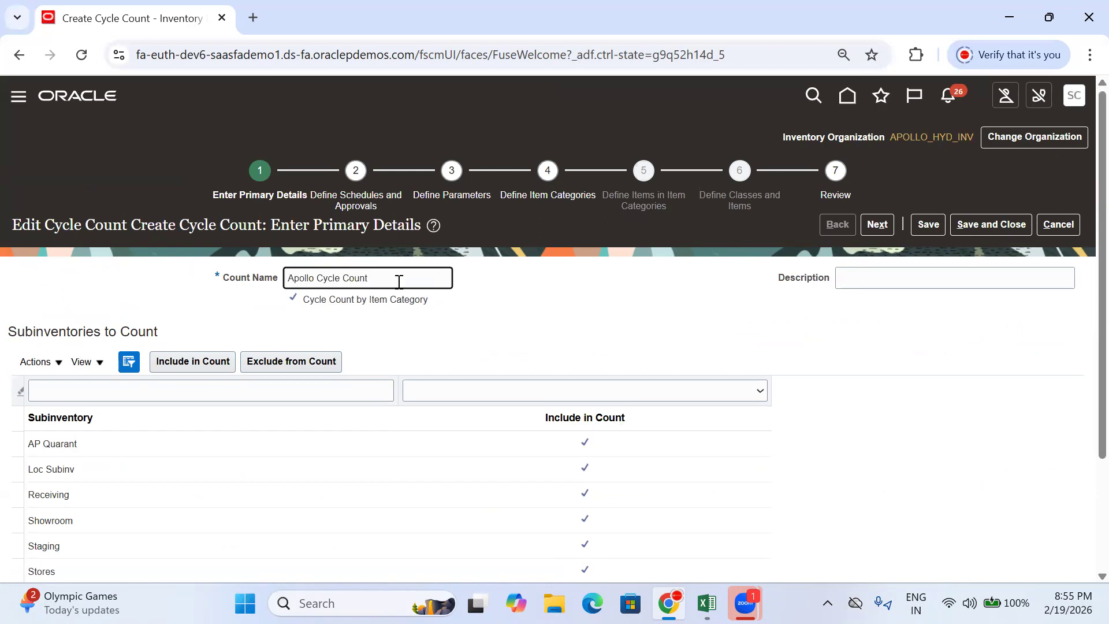
{"action": "left_click_drag", "start_coordinate": [440, 276], "coordinate": [239, 285]}
{"action": "key", "text": "ctrl+c"}
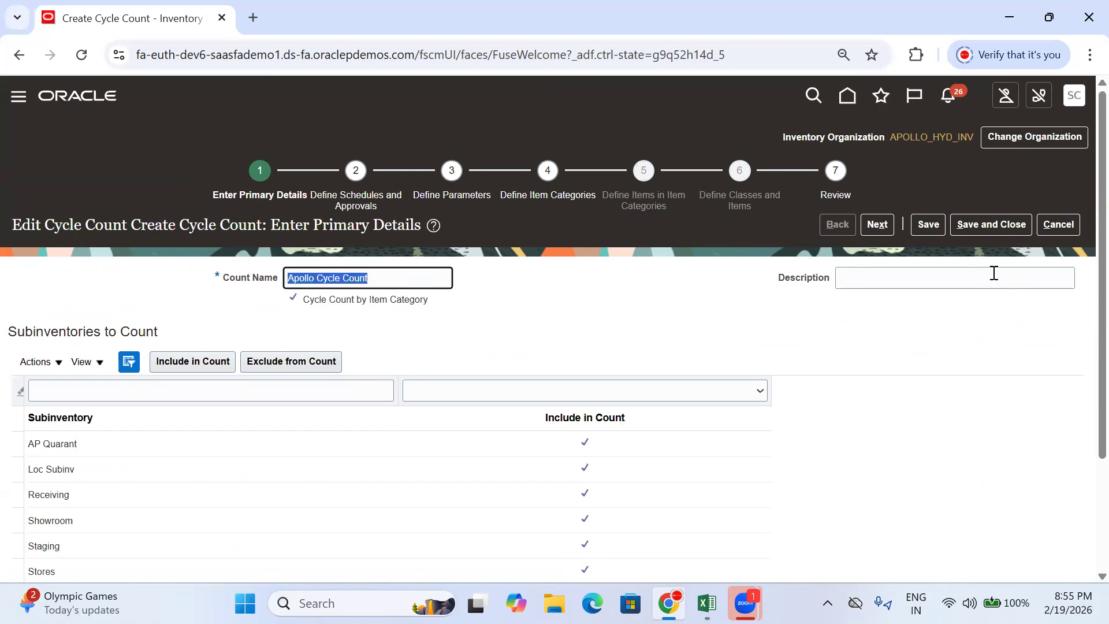
{"action": "left_click", "coordinate": [917, 283]}
{"action": "key", "text": "ctrl+v"}
- Copy the count name Apollo Cycle Count into cell D524 of the Excel notes
{"action": "left_click_drag", "start_coordinate": [428, 283], "coordinate": [227, 294]}
{"action": "key", "text": "ctrl+c"}
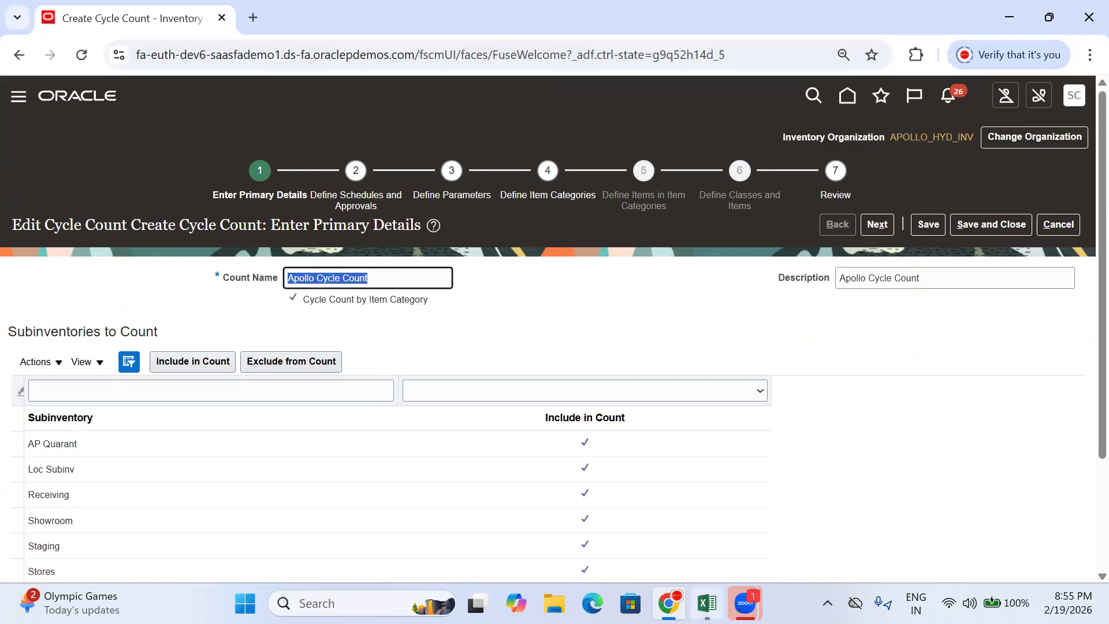
{"action": "left_click", "coordinate": [707, 603]}
{"action": "left_click", "coordinate": [457, 405]}
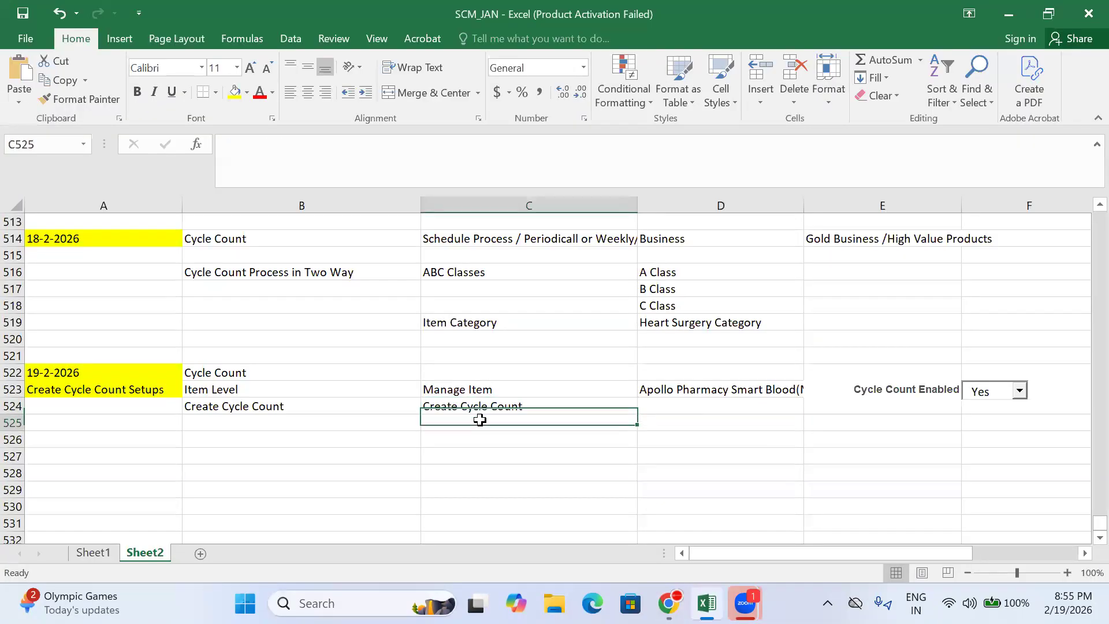
{"action": "left_click", "coordinate": [662, 406]}
{"action": "key", "text": "ctrl+v"}
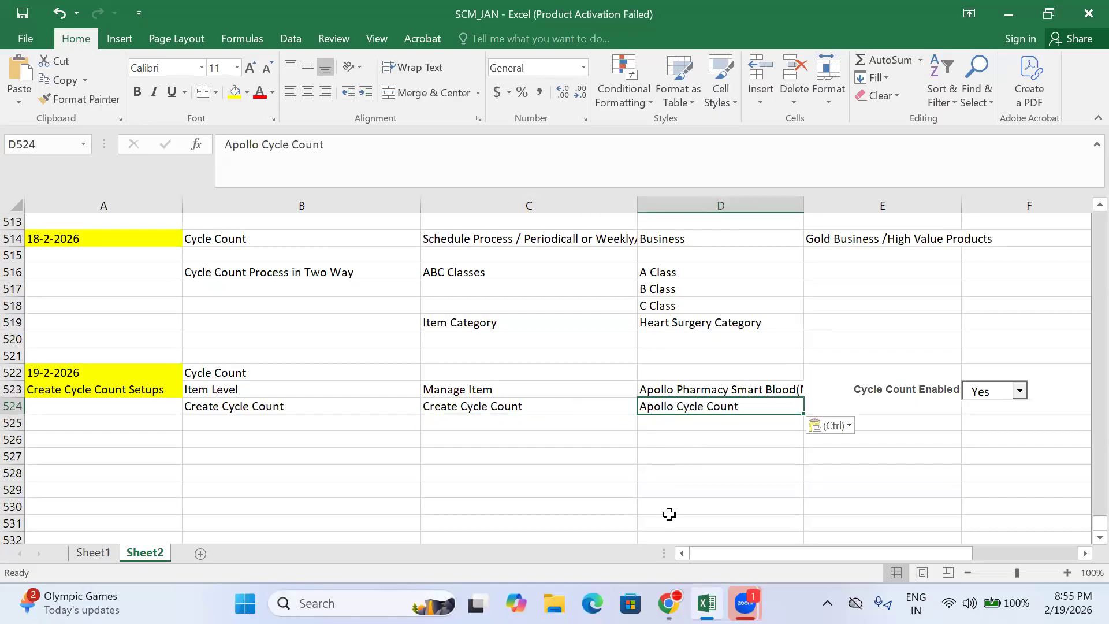
- Switch back to Oracle Fusion, then save and close the edited Apollo Cycle Count
{"action": "left_click", "coordinate": [668, 603]}
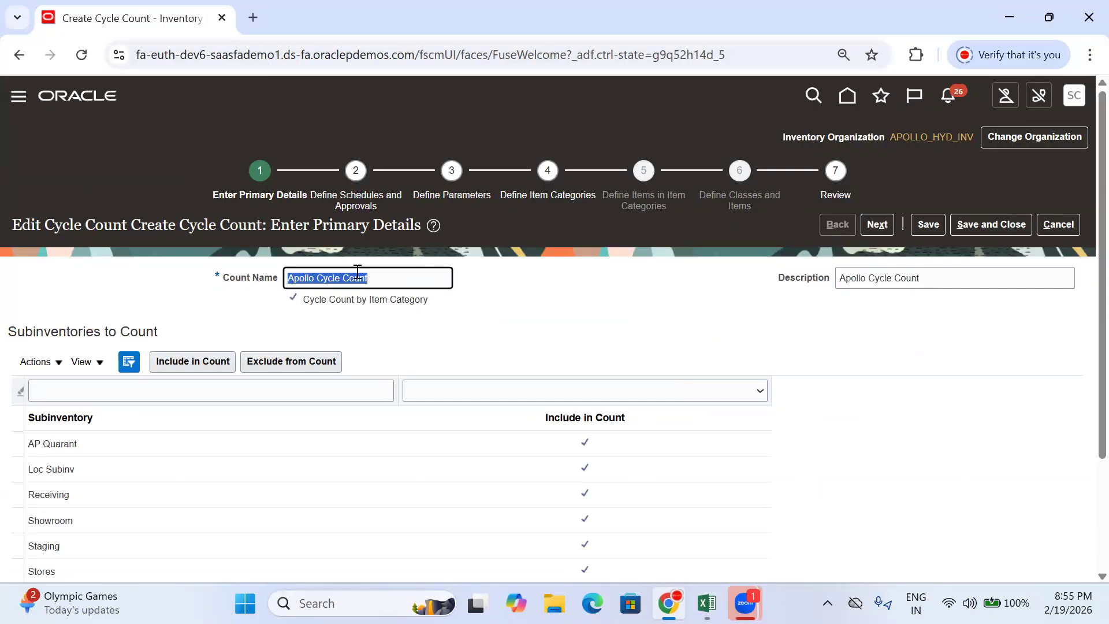
{"action": "left_click", "coordinate": [876, 224]}
{"action": "left_click", "coordinate": [991, 225]}
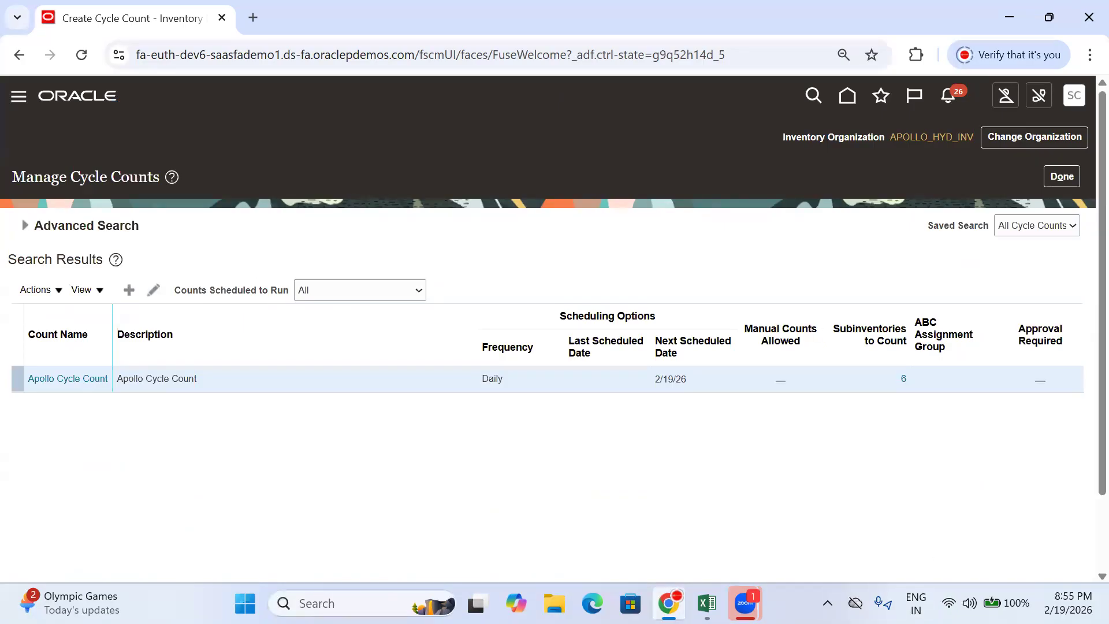
- Switch to the Excel notes and enter Process Testing in cell A526
{"action": "left_click", "coordinate": [706, 603]}
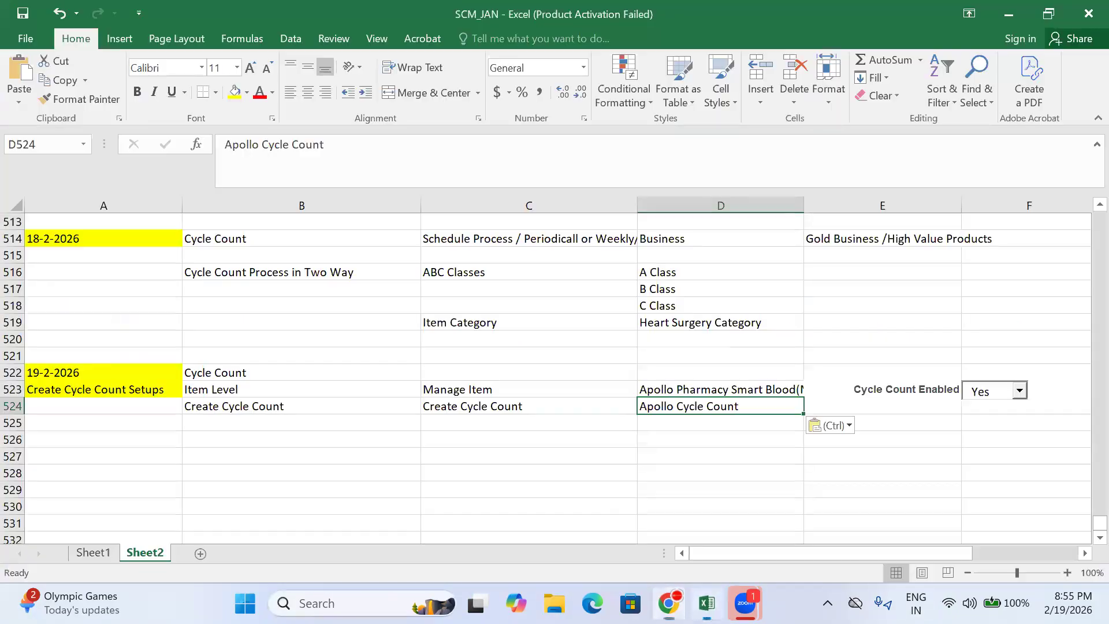
{"action": "left_click", "coordinate": [278, 411]}
{"action": "left_click", "coordinate": [231, 424]}
{"action": "left_click", "coordinate": [135, 454]}
{"action": "left_click", "coordinate": [91, 440]}
{"action": "type", "text": "Pro"}
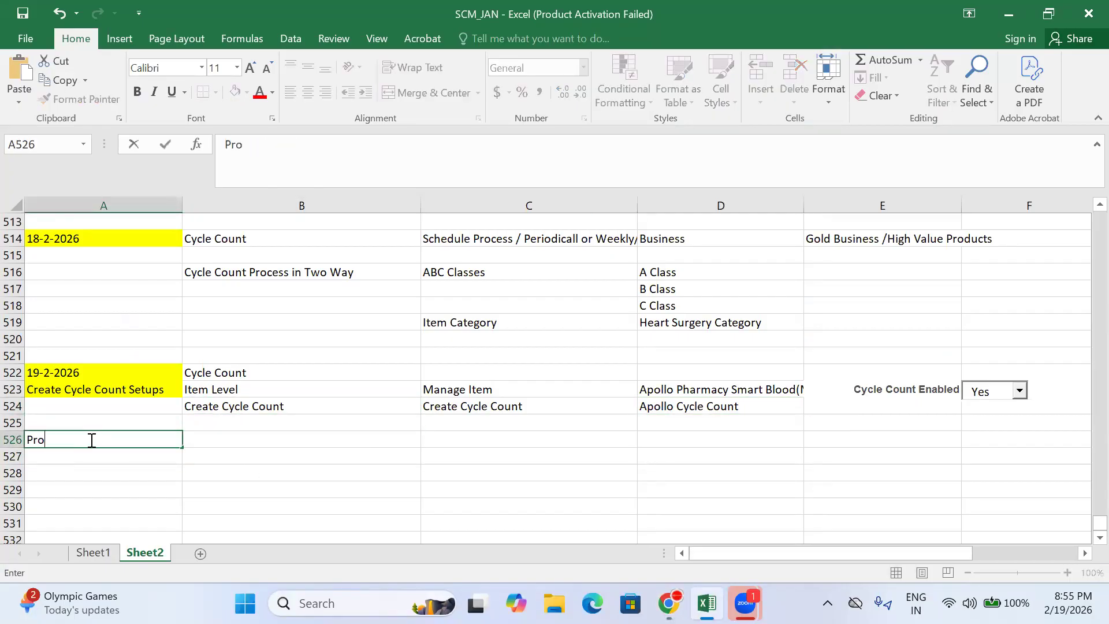
{"action": "type", "text": "cess Testing"}
{"action": "key", "text": "Tab"}
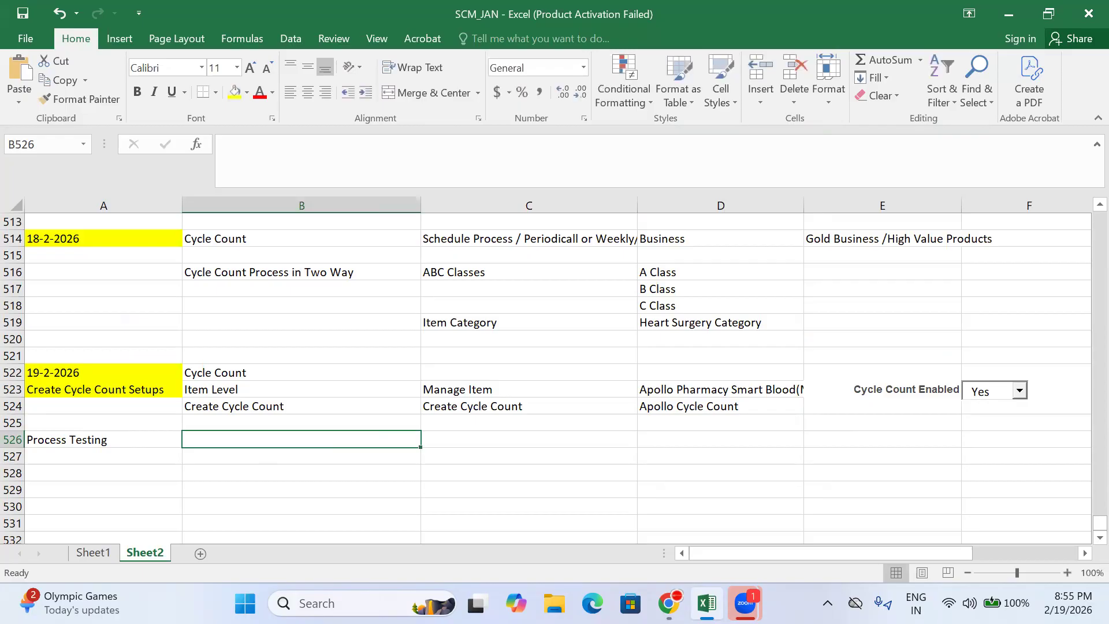
- Switch to Oracle Fusion and generate count schedules for the Apollo Cycle Count
{"action": "key", "text": "alt+Tab"}
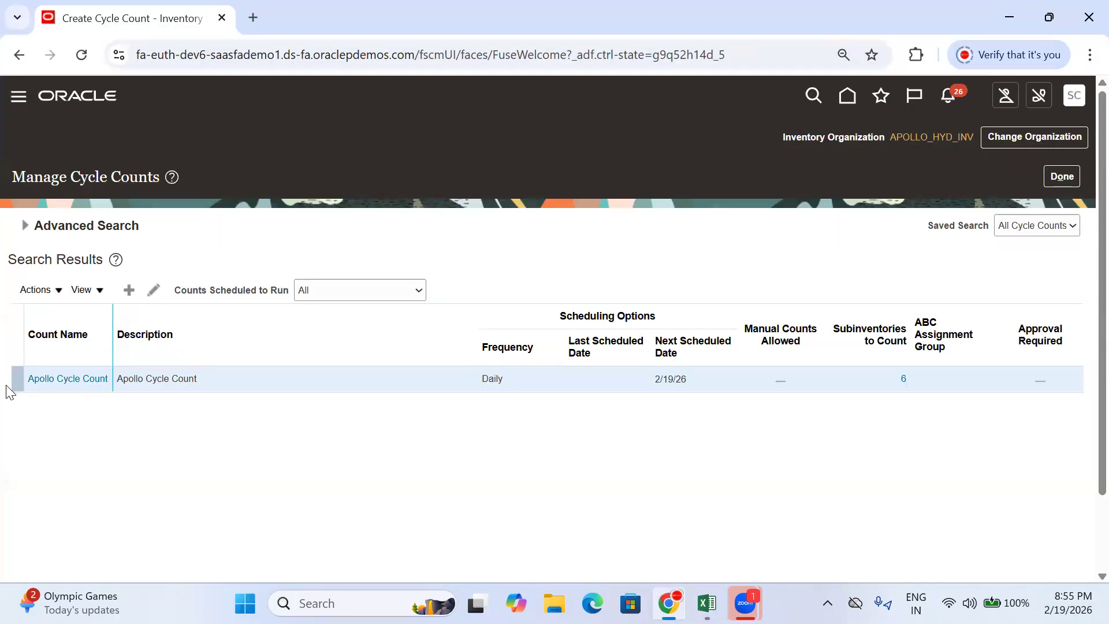
{"action": "left_click", "coordinate": [45, 293]}
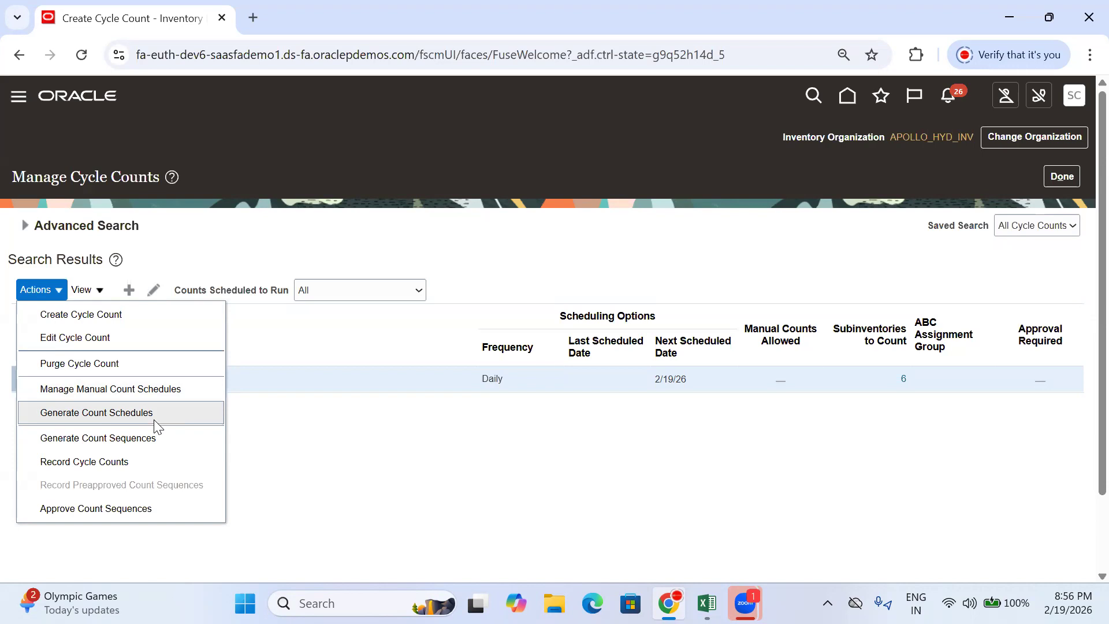
{"action": "left_click", "coordinate": [155, 422]}
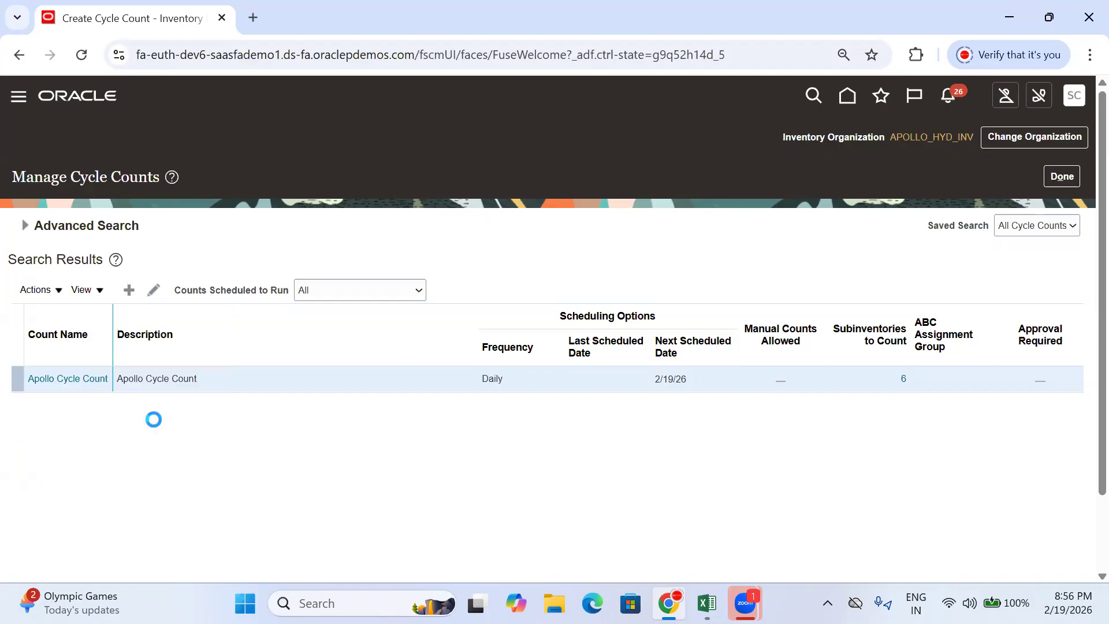
- Copy the Generate Count Schedules action name from the cycle count actions and switch to the Excel notes
{"action": "left_click", "coordinate": [32, 296]}
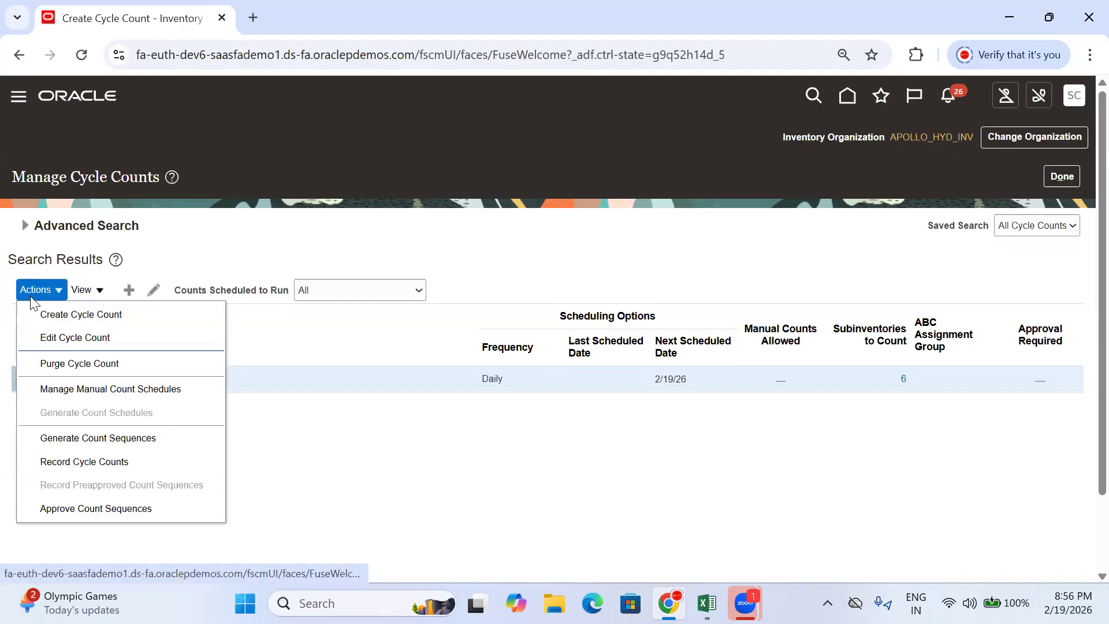
{"action": "left_click_drag", "start_coordinate": [153, 415], "coordinate": [28, 424]}
{"action": "key", "text": "ctrl+c"}
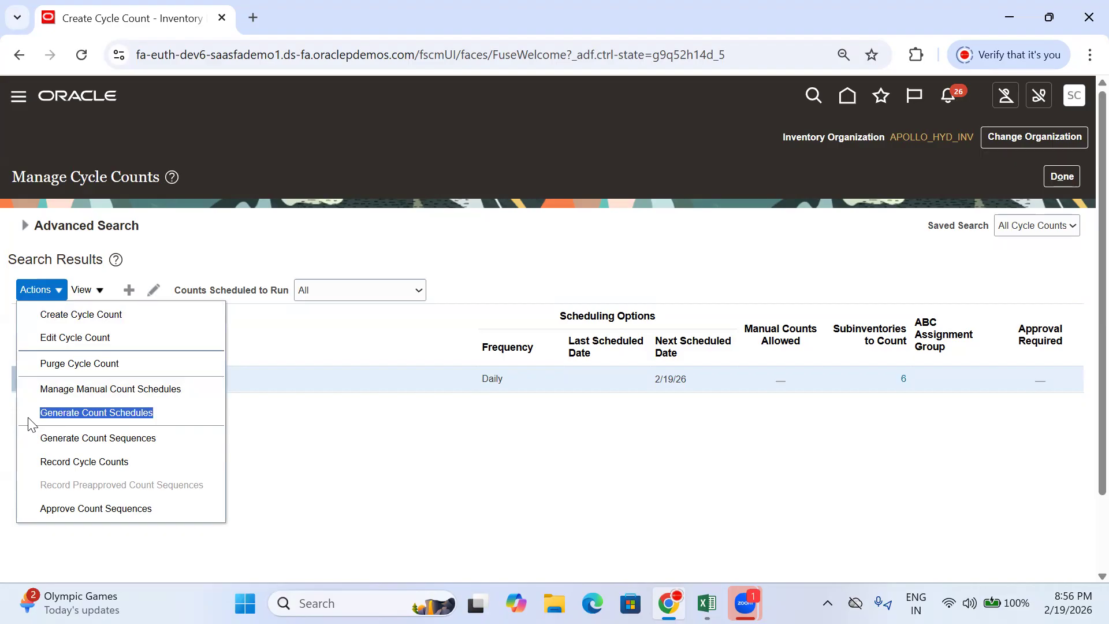
{"action": "key", "text": "alt+Tab"}
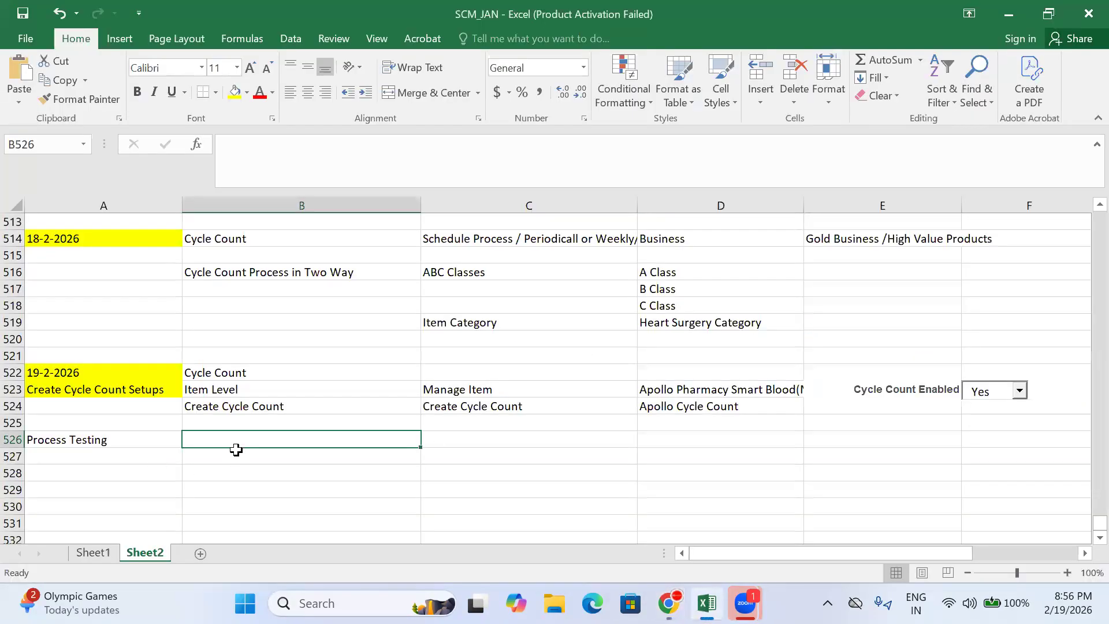
- Enter Actions-->Generate Count Schedules in cell B526, using the copied action name after the arrow
{"action": "type", "text": "A"}
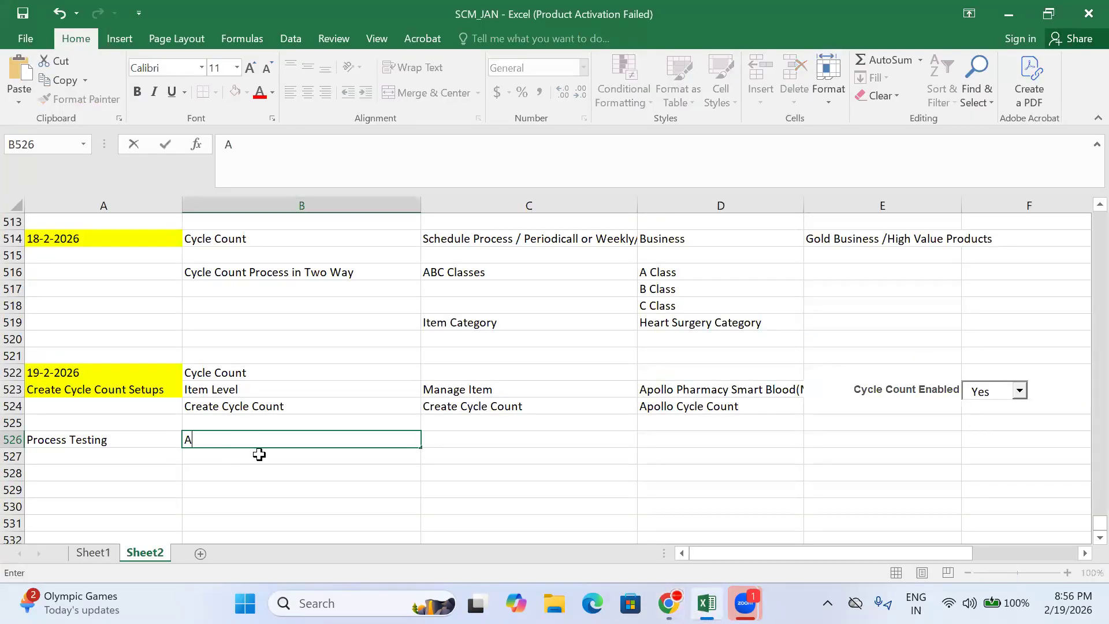
{"action": "key", "text": "BackSpace"}
{"action": "type", "text": "Actions"}
{"action": "key", "text": "BackSpace"}
{"action": "key", "text": "BackSpace"}
{"action": "key", "text": "BackSpace"}
{"action": "key", "text": "BackSpace"}
{"action": "key", "text": "BackSpace"}
{"action": "key", "text": "BackSpace"}
{"action": "key", "text": "BackSpace"}
{"action": "type", "text": "Action s"}
{"action": "key", "text": "BackSpace"}
{"action": "type", "text": "s"}
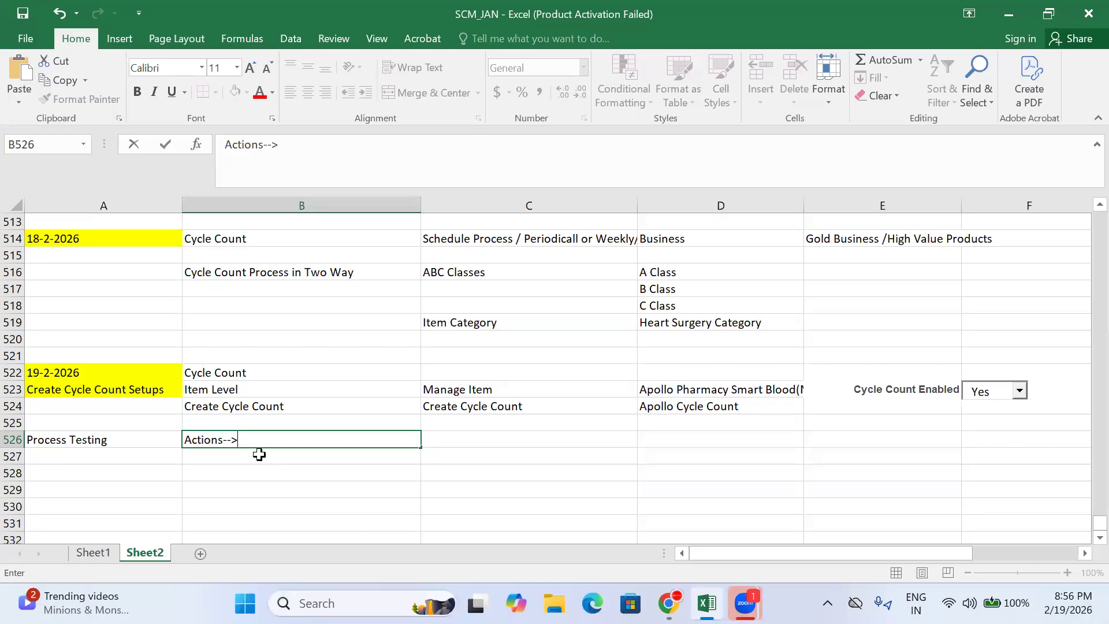
{"action": "type", "text": "-->"}
{"action": "key", "text": "ctrl+v"}
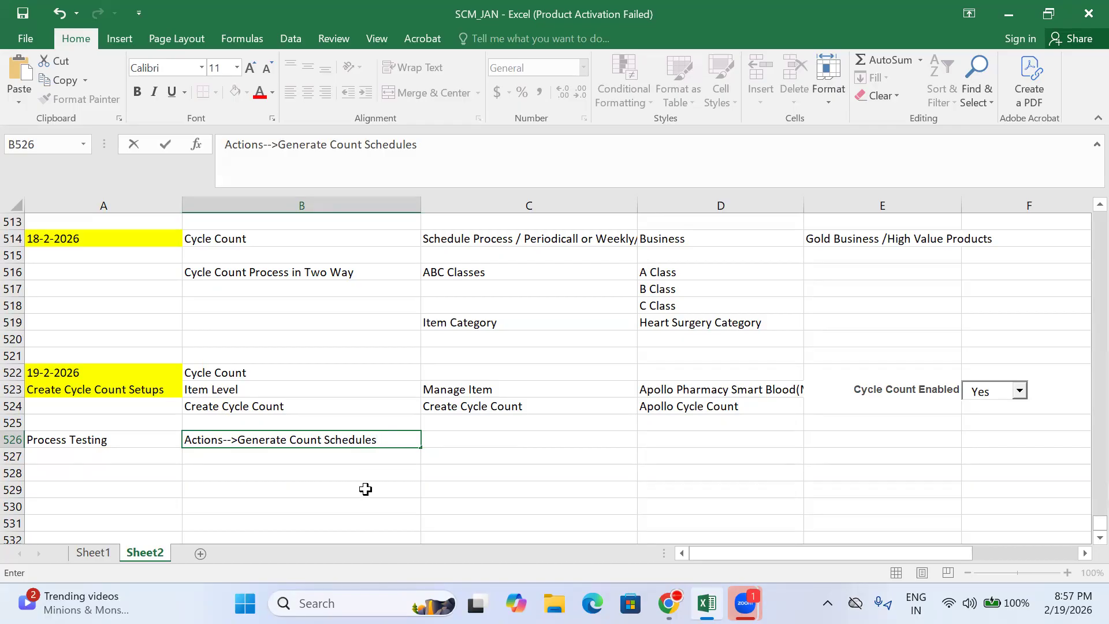
- Paste Generate Count Schedules into cell C526 and format it with font size 11 and black text
{"action": "left_click", "coordinate": [461, 441]}
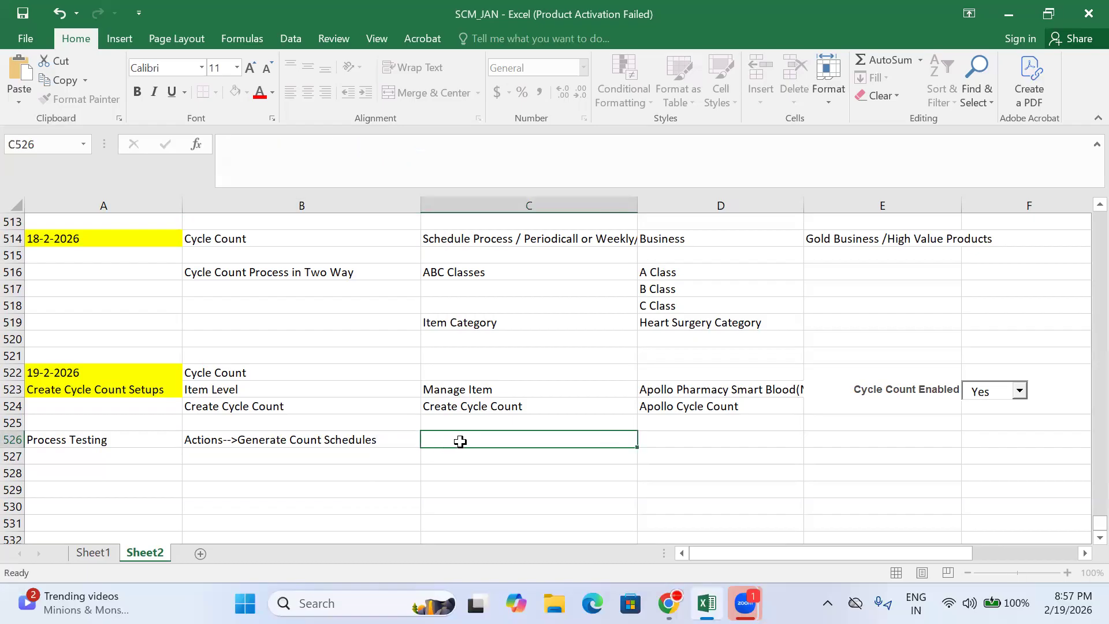
{"action": "key", "text": "ctrl+v"}
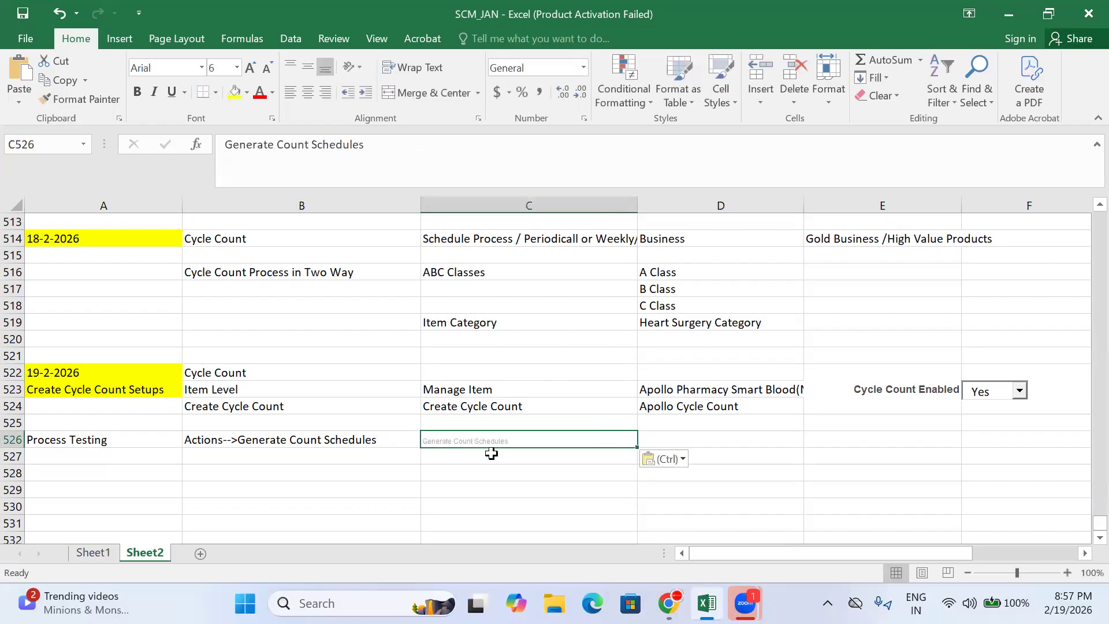
{"action": "left_click", "coordinate": [251, 68]}
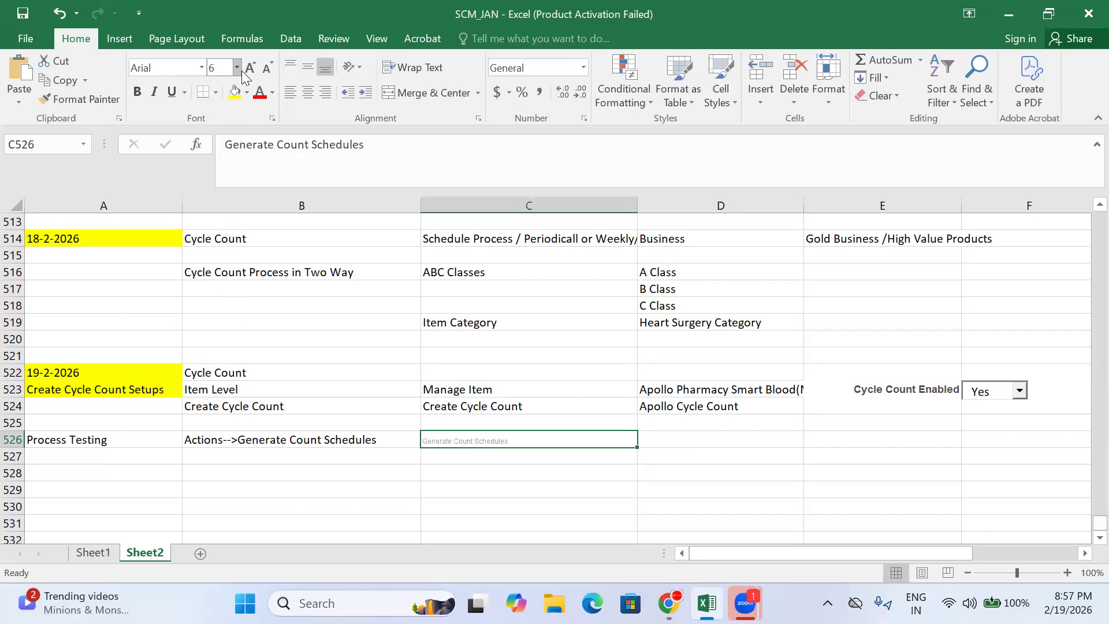
{"action": "left_click", "coordinate": [251, 67]}
{"action": "left_click", "coordinate": [250, 68]}
{"action": "left_click", "coordinate": [251, 67]}
{"action": "left_click", "coordinate": [526, 471]}
{"action": "left_click", "coordinate": [524, 450]}
{"action": "left_click", "coordinate": [522, 438]}
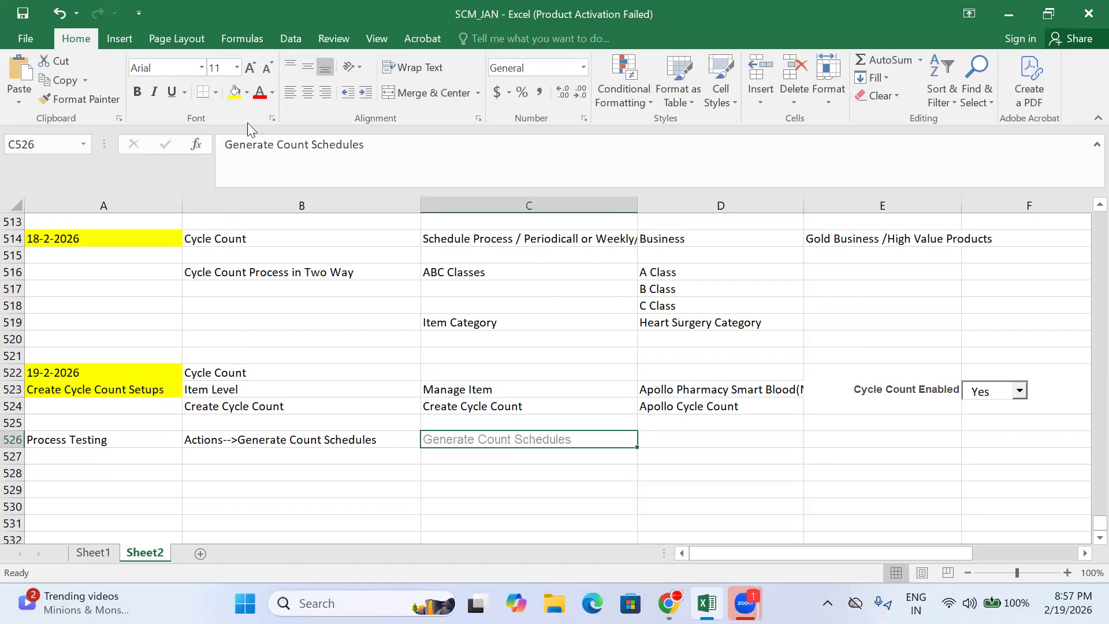
{"action": "left_click", "coordinate": [272, 92]}
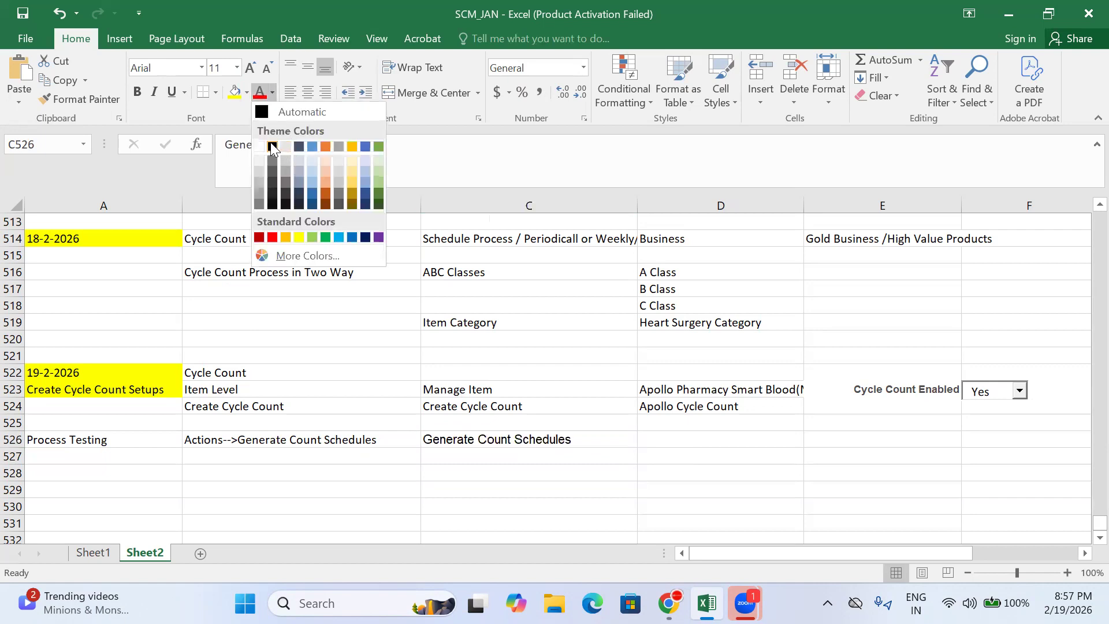
{"action": "left_click", "coordinate": [270, 154]}
{"action": "left_click", "coordinate": [503, 458]}
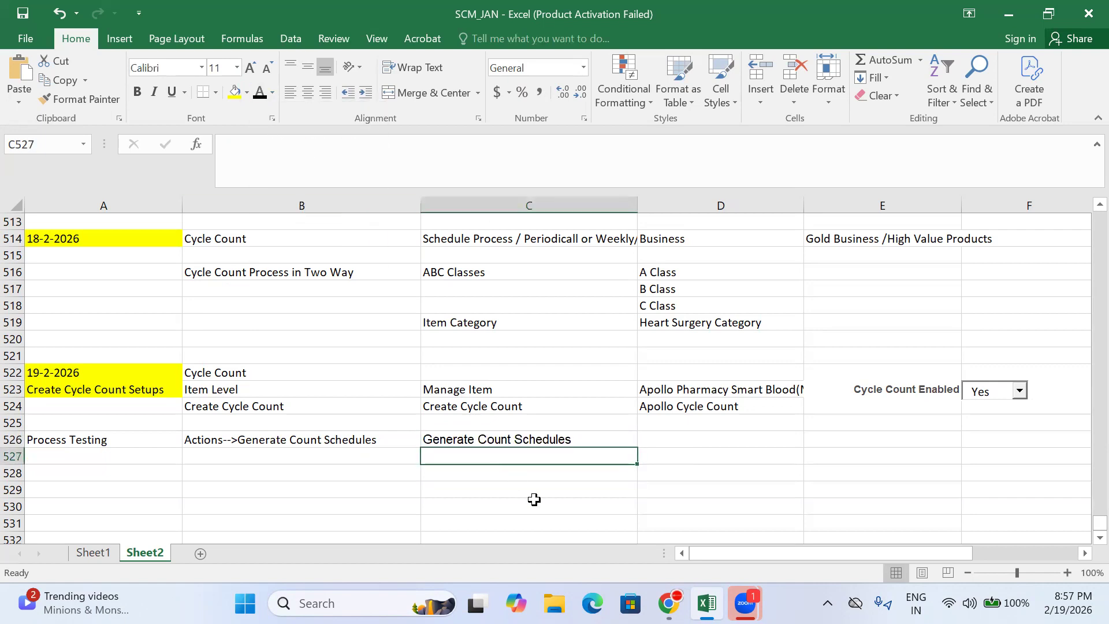
- Switch back to Oracle Fusion, leave Manage Cycle Counts, and open Scheduled Processes among the home page's Tools apps
{"action": "key", "text": "alt+Tab"}
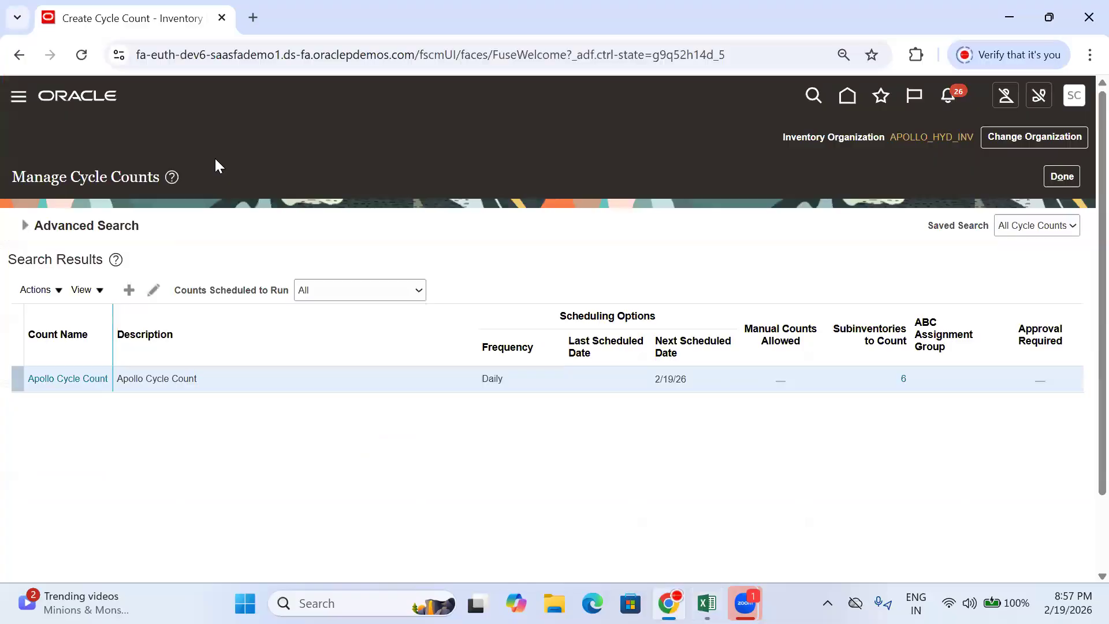
{"action": "left_click", "coordinate": [1075, 179]}
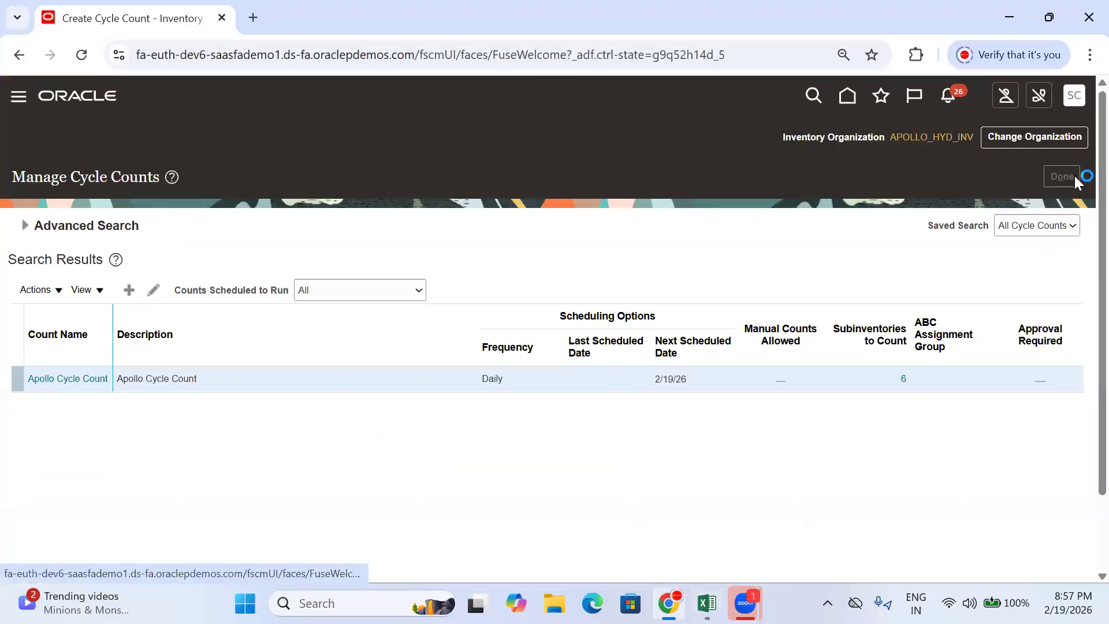
{"action": "left_click", "coordinate": [845, 100]}
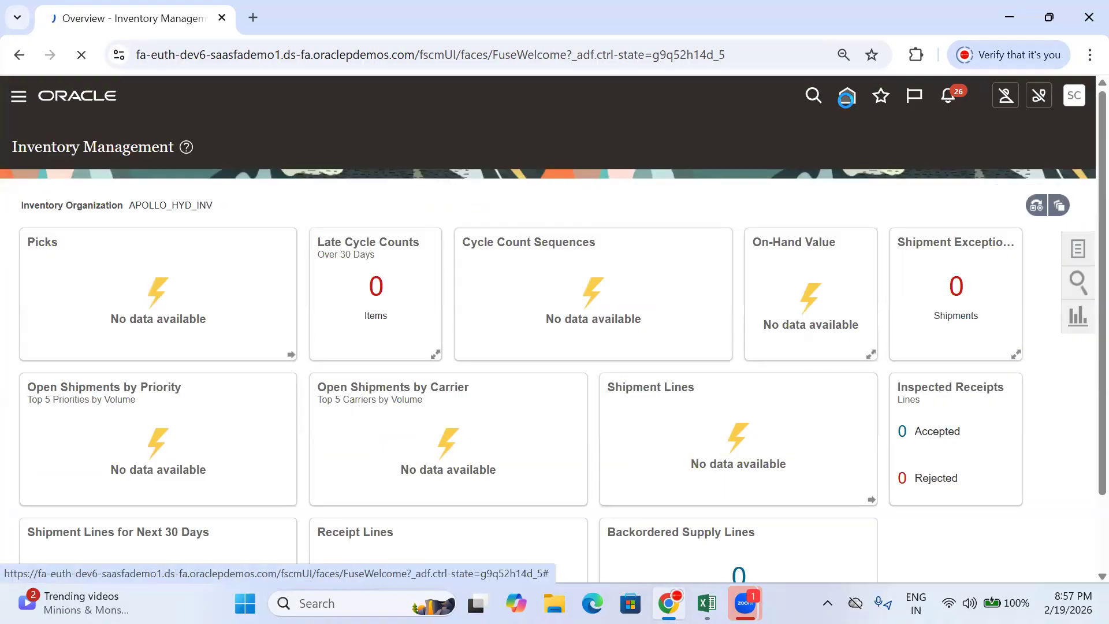
{"action": "scroll", "coordinate": [976, 338], "scroll_direction": "down", "scroll_amount": 1}
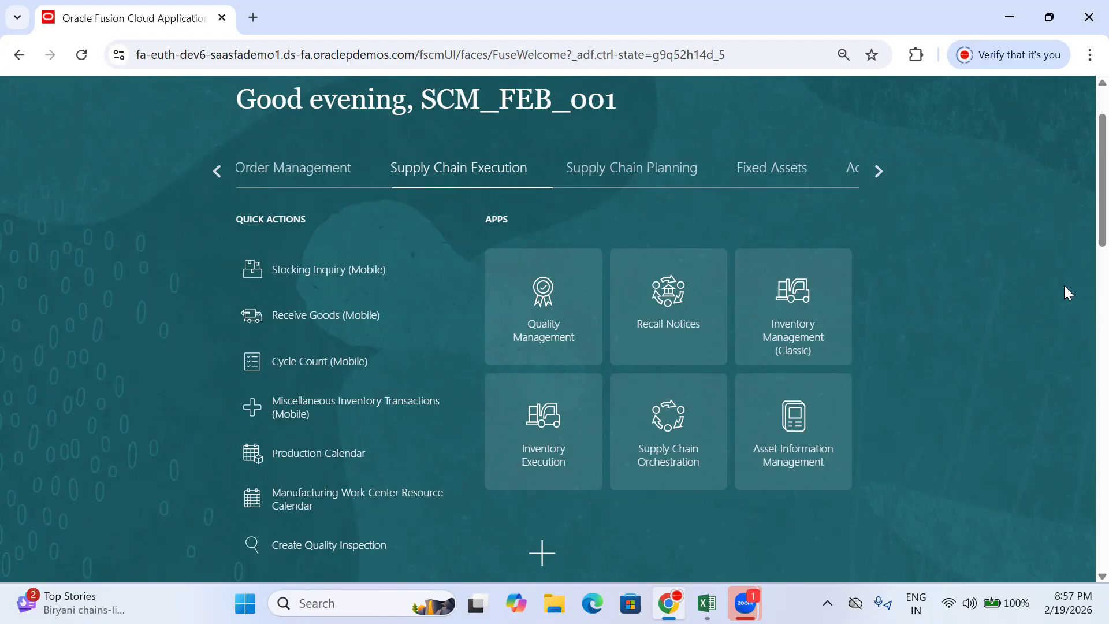
{"action": "left_click", "coordinate": [876, 172]}
{"action": "left_click", "coordinate": [876, 172]}
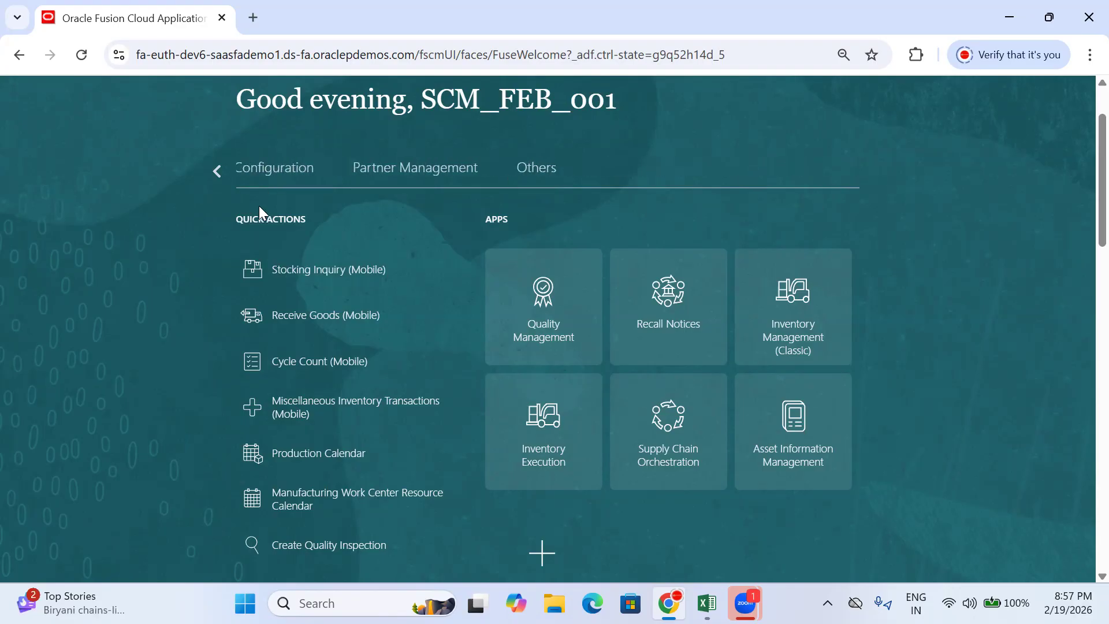
{"action": "left_click", "coordinate": [216, 171]}
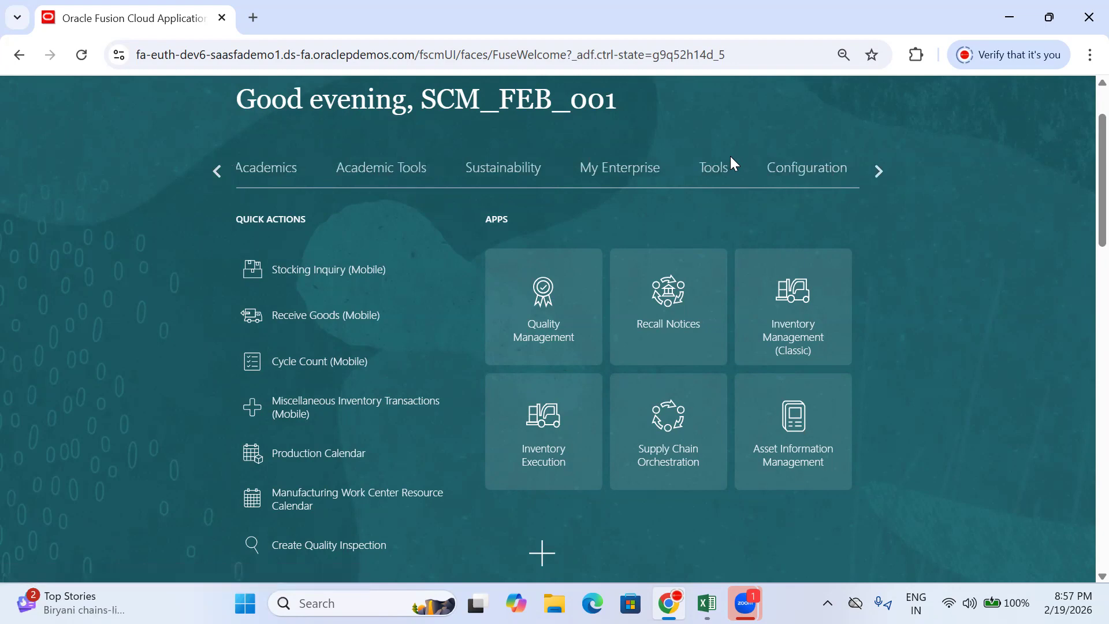
{"action": "left_click", "coordinate": [712, 172]}
{"action": "scroll", "coordinate": [808, 289], "scroll_direction": "down", "scroll_amount": 3}
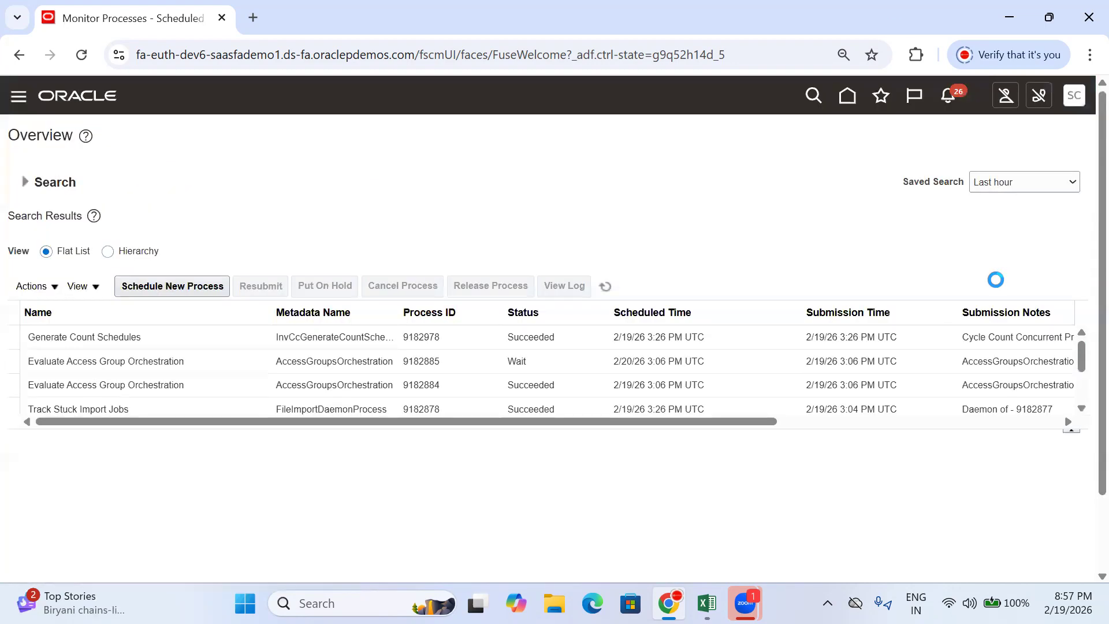
- Refresh the scheduled process list and show the details of the Generate Count Schedules process
{"action": "left_click", "coordinate": [610, 286]}
{"action": "left_click", "coordinate": [183, 346]}
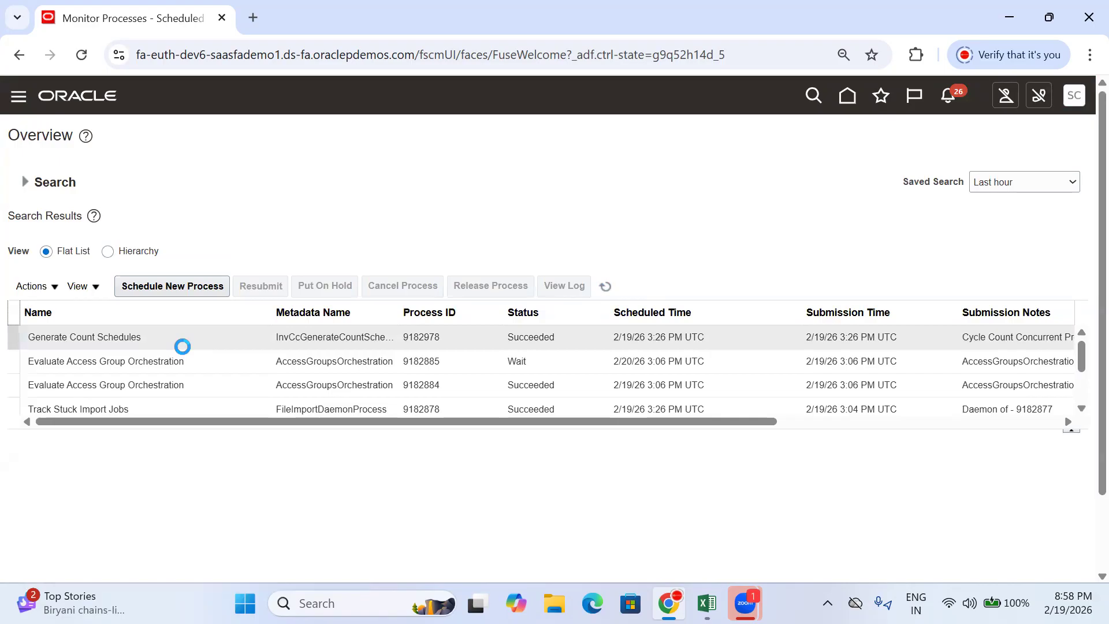
{"action": "left_click", "coordinate": [181, 340]}
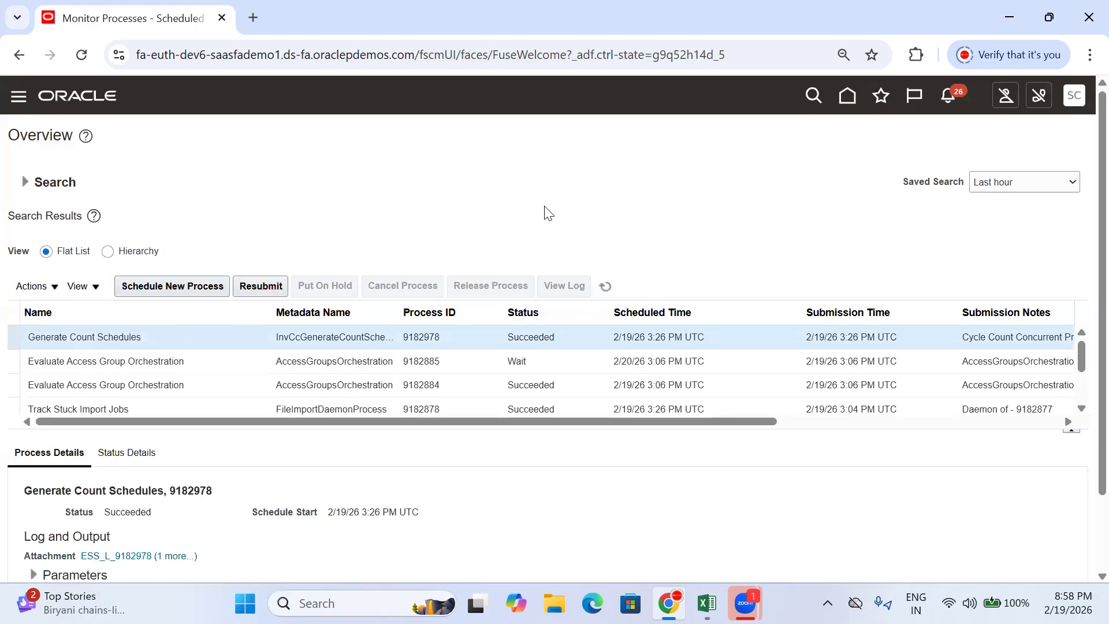
{"action": "scroll", "coordinate": [519, 199], "scroll_direction": "down", "scroll_amount": 2}
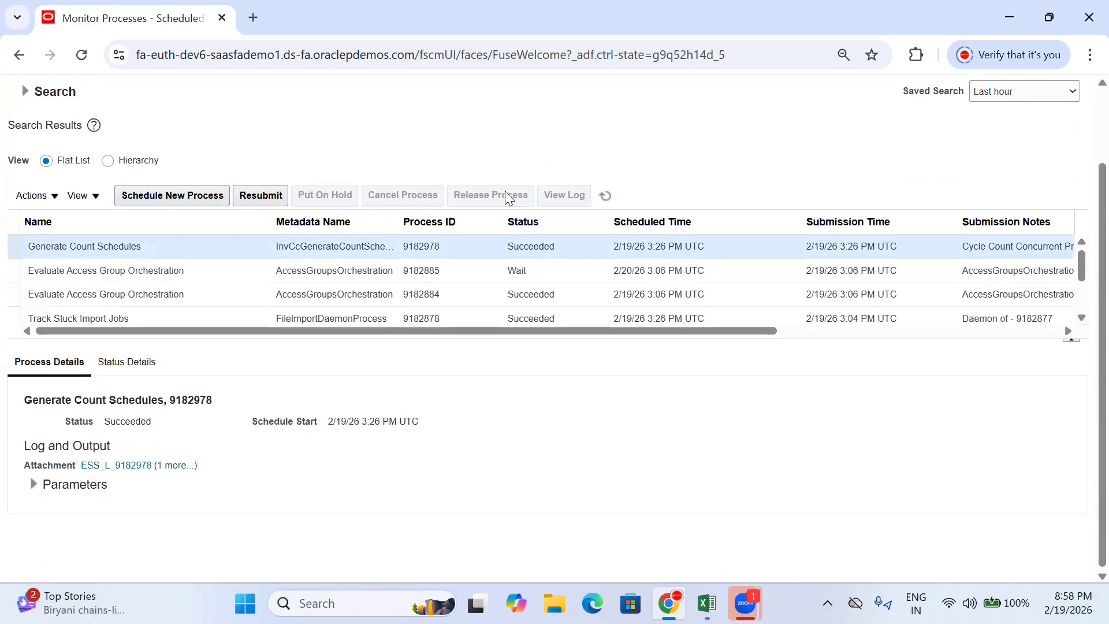
- Open the Generate Count Schedules process log, examine its execution summary, then close it and return to the home page
{"action": "left_click", "coordinate": [175, 465]}
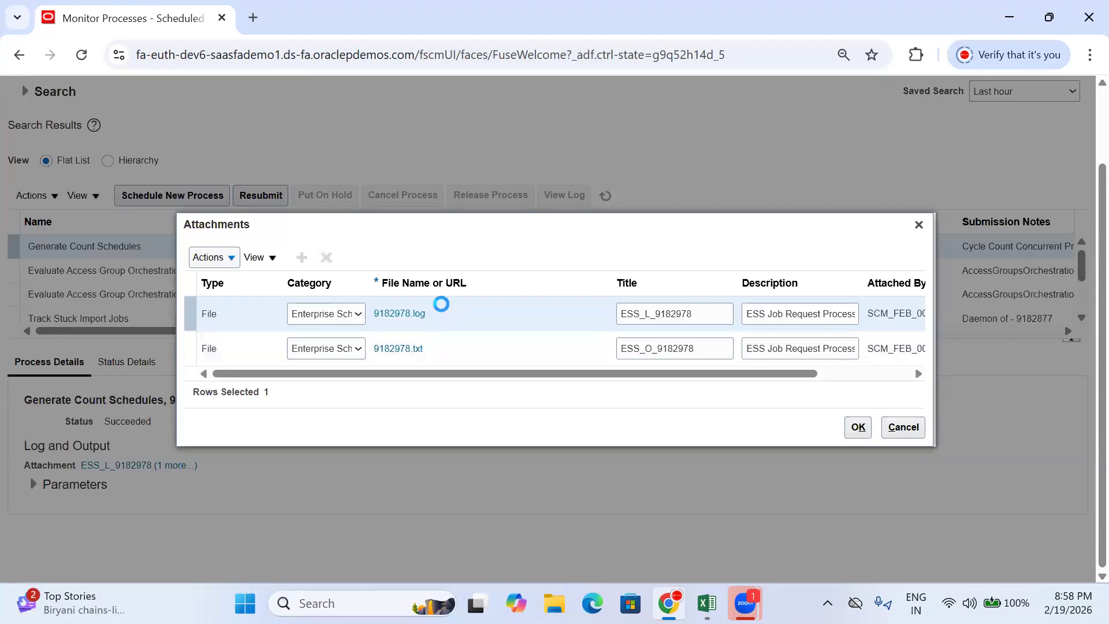
{"action": "left_click", "coordinate": [408, 316]}
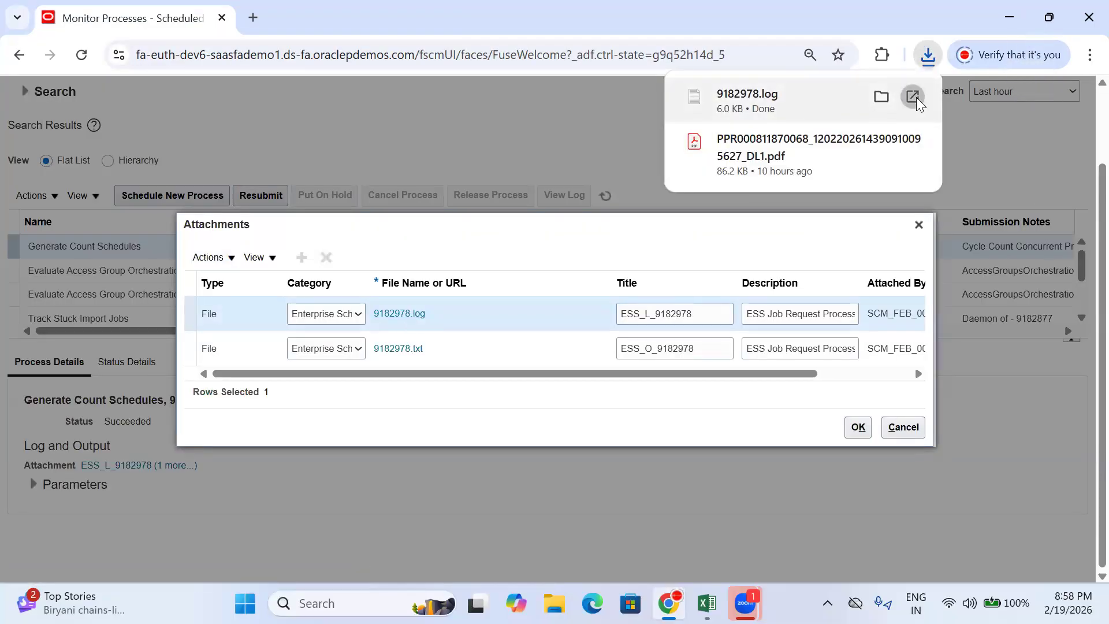
{"action": "left_click", "coordinate": [912, 96]}
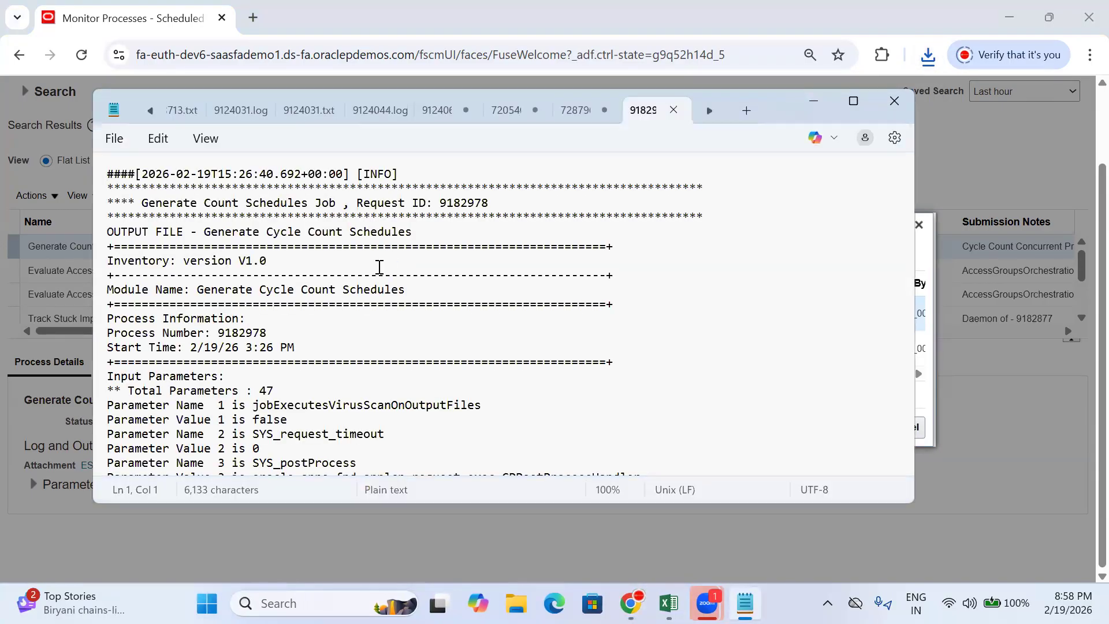
{"action": "scroll", "coordinate": [379, 266], "scroll_direction": "down", "scroll_amount": 8}
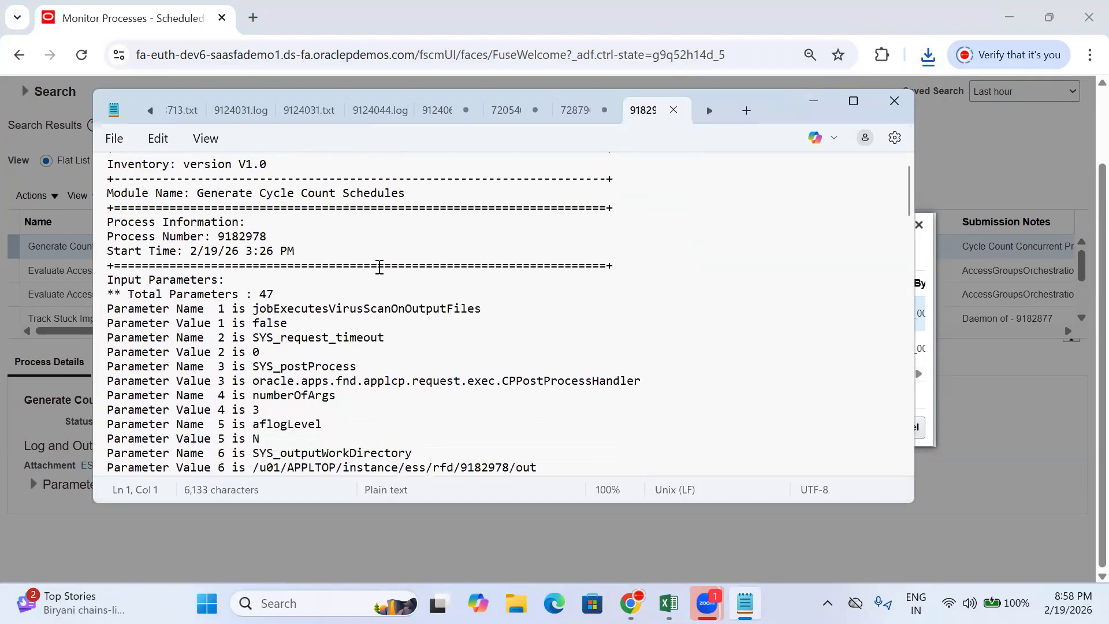
{"action": "scroll", "coordinate": [378, 266], "scroll_direction": "down", "scroll_amount": 20}
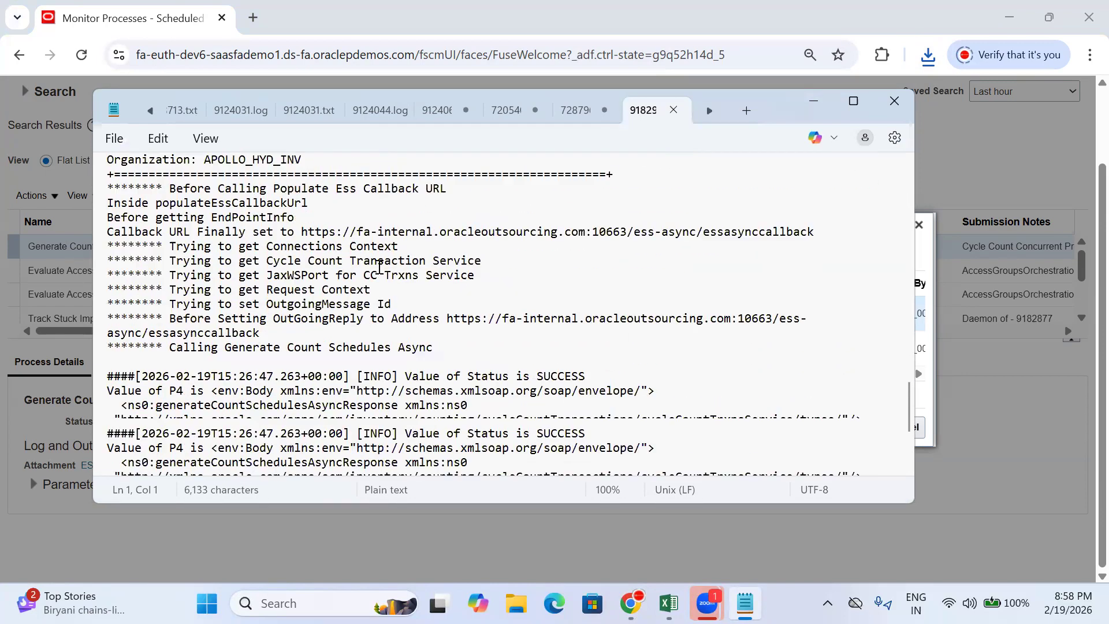
{"action": "left_click_drag", "start_coordinate": [115, 410], "coordinate": [102, 394]}
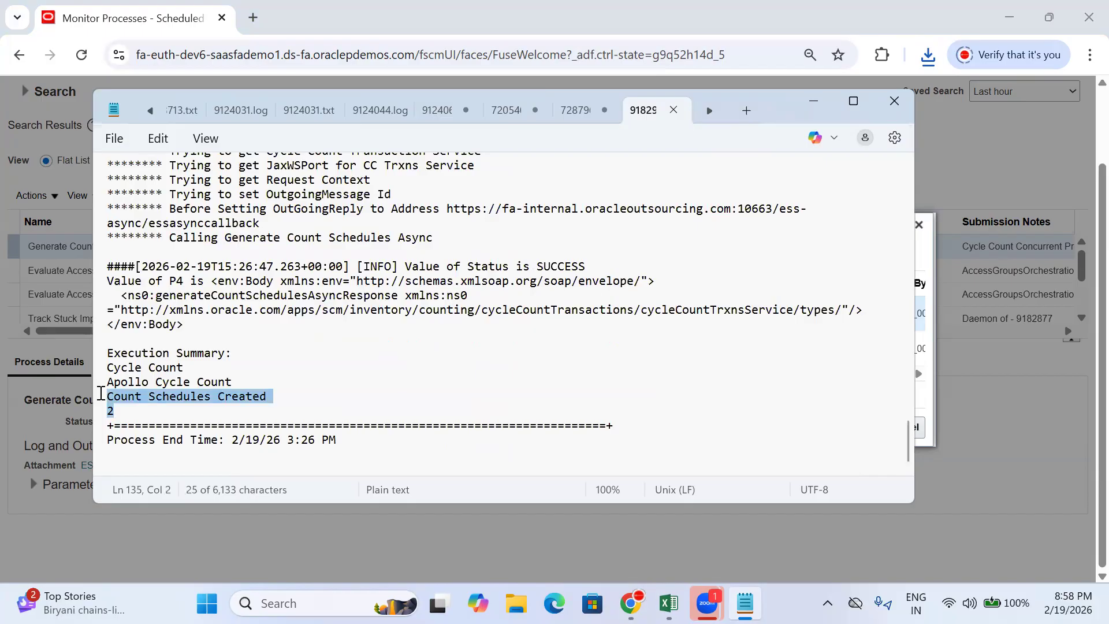
{"action": "left_click", "coordinate": [895, 103]}
{"action": "left_click", "coordinate": [919, 224]}
{"action": "scroll", "coordinate": [726, 172], "scroll_direction": "up", "scroll_amount": 1}
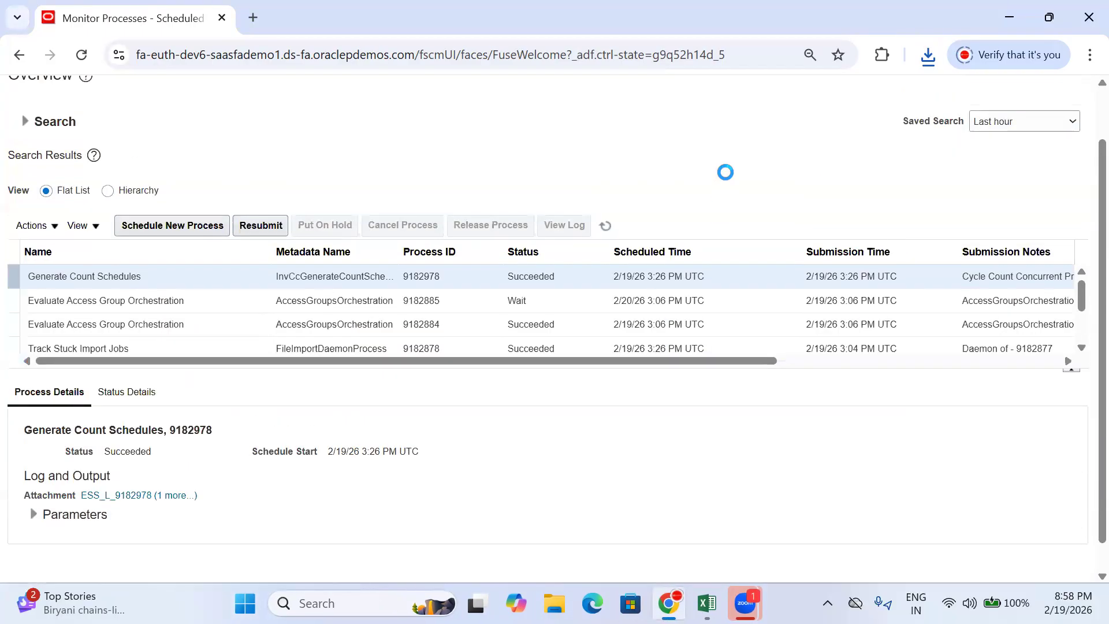
{"action": "left_click", "coordinate": [849, 98]}
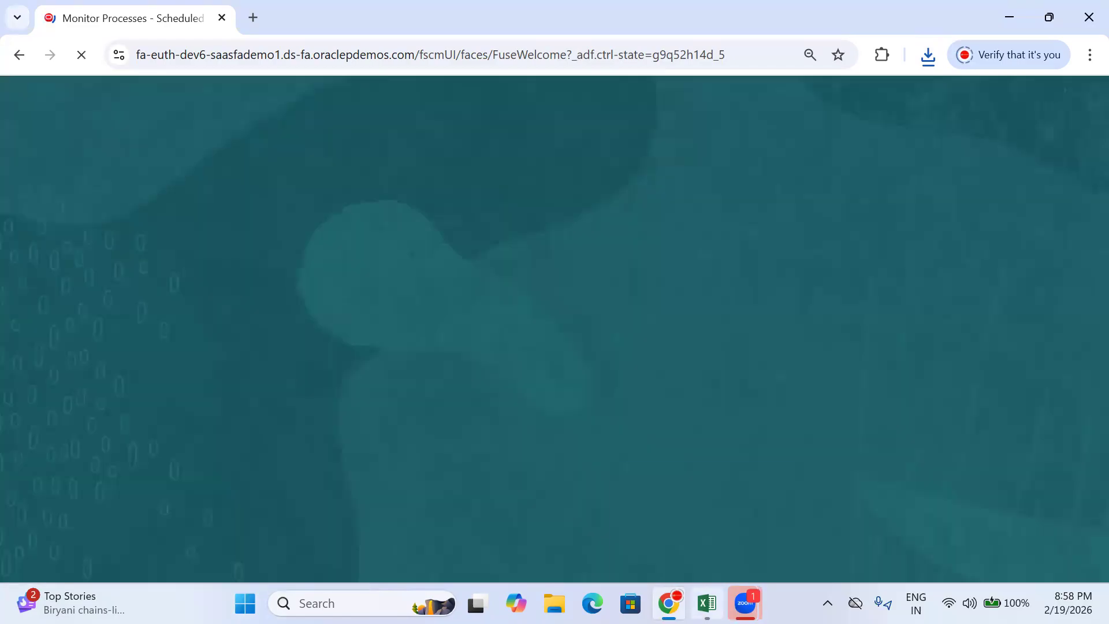
{"action": "left_click", "coordinate": [706, 603]}
{"action": "left_click", "coordinate": [219, 456]}
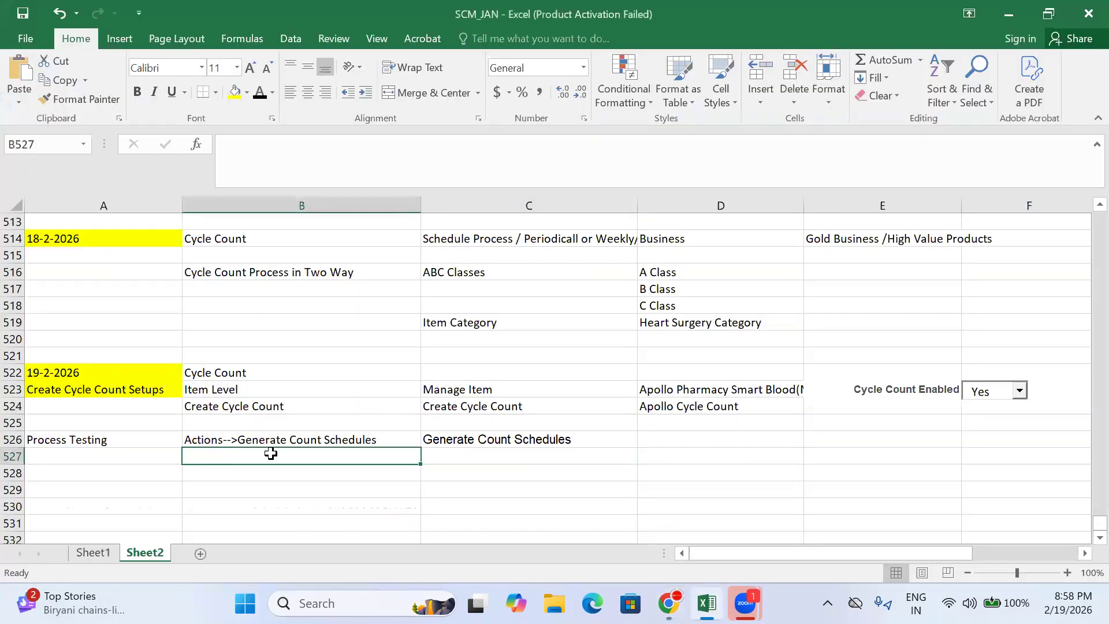
{"action": "left_click", "coordinate": [538, 456]}
{"action": "left_click", "coordinate": [487, 441]}
{"action": "left_click", "coordinate": [502, 456]}
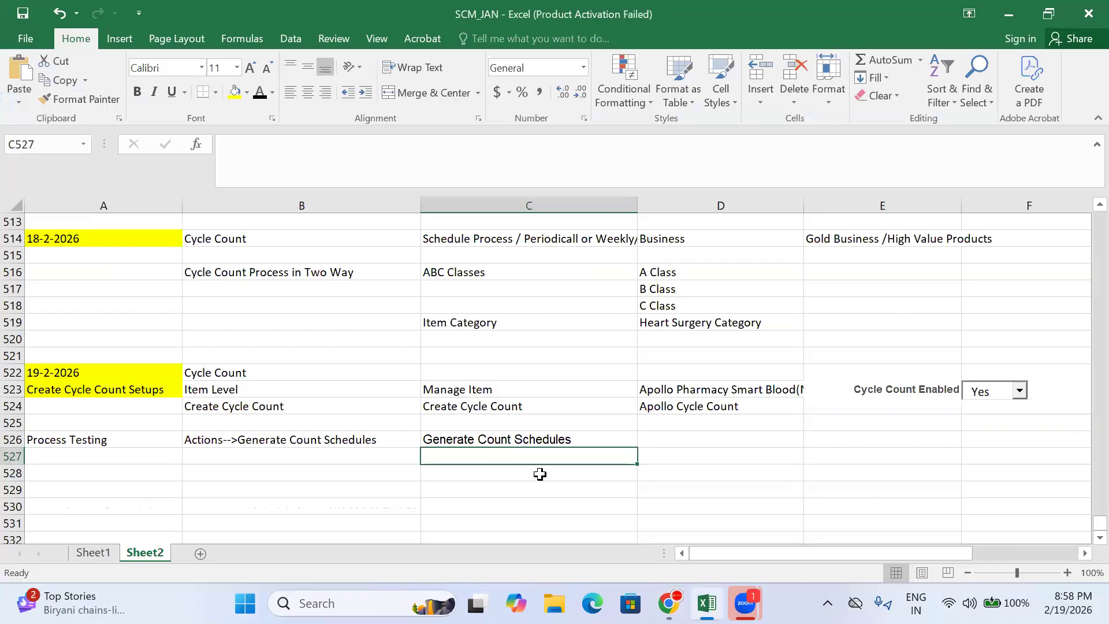
{"action": "left_click", "coordinate": [478, 437]}
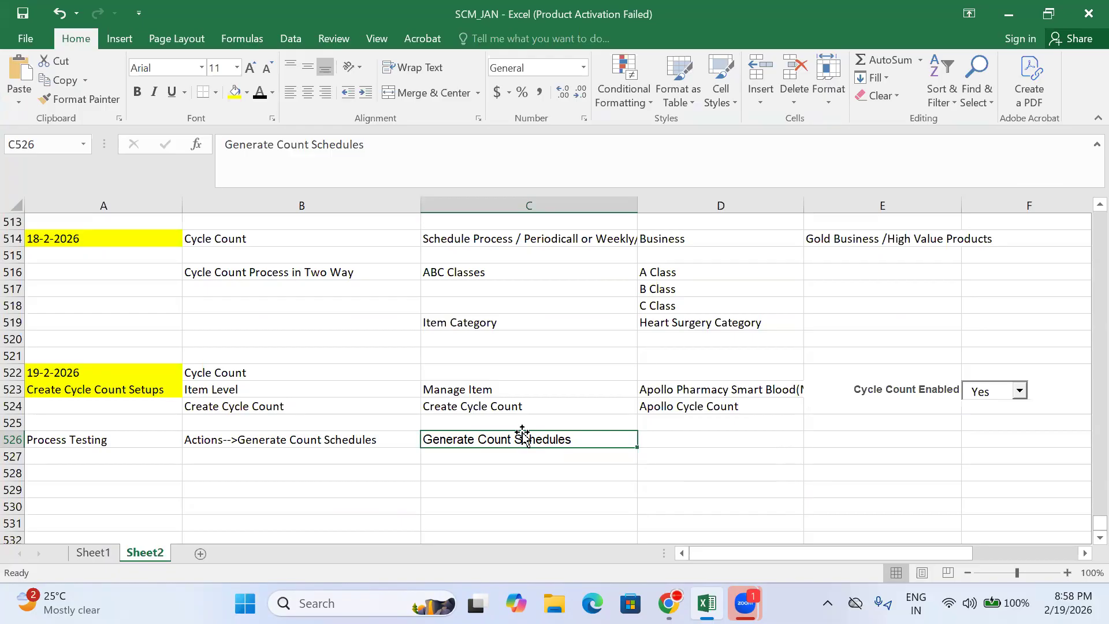
{"action": "left_click", "coordinate": [469, 457]}
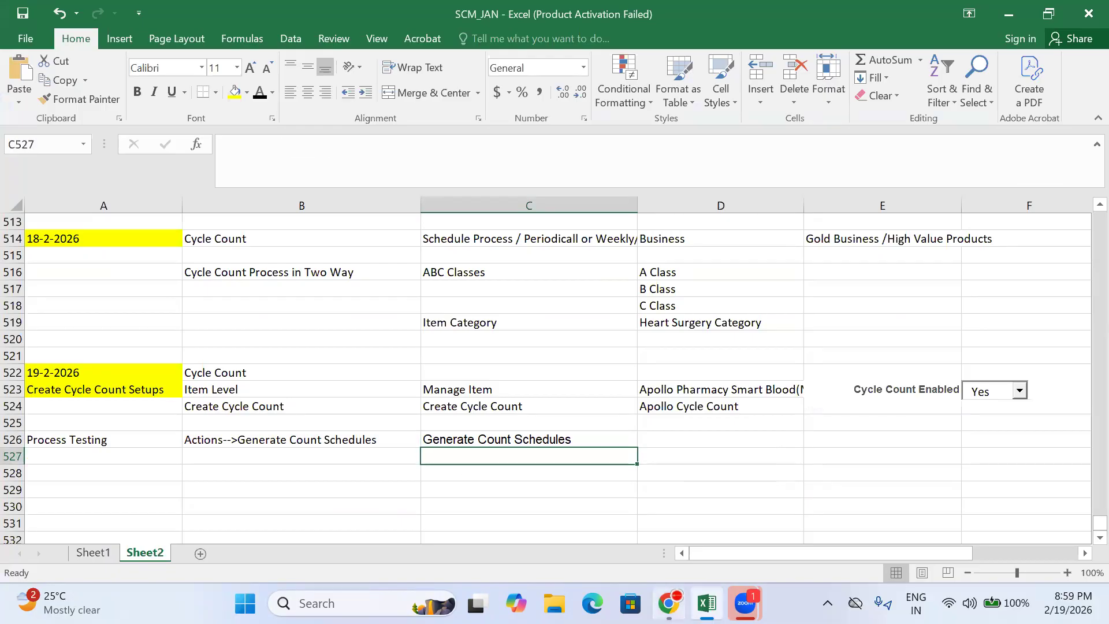
- Switch back to Oracle Fusion and browse the home page's application groups back to the Order Management area
{"action": "key", "text": "alt+Tab"}
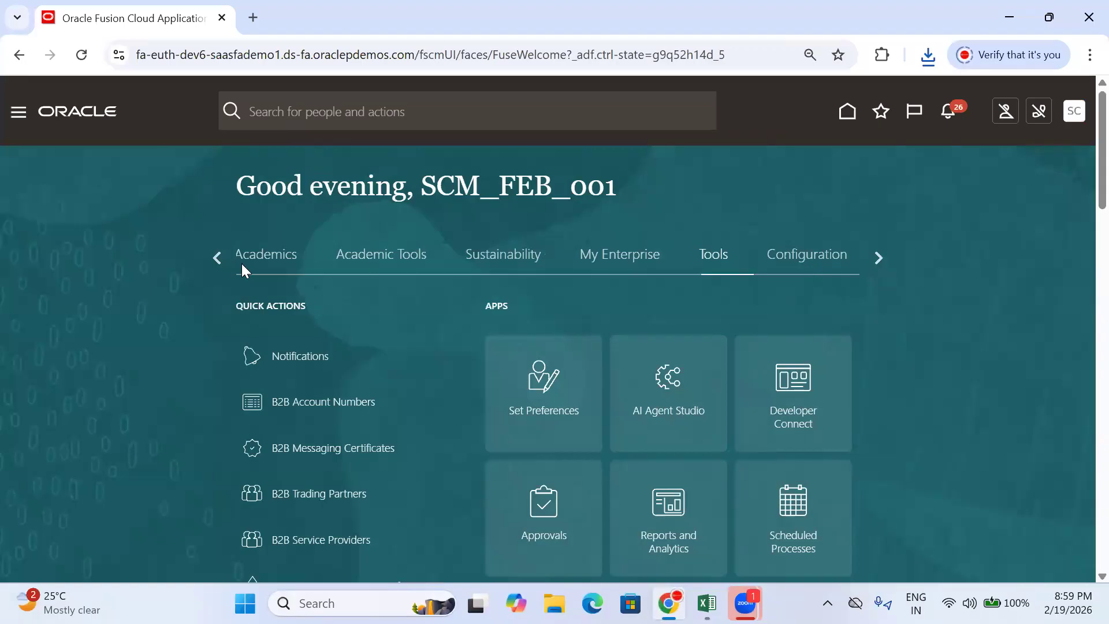
{"action": "left_click", "coordinate": [217, 257]}
{"action": "left_click", "coordinate": [218, 257]}
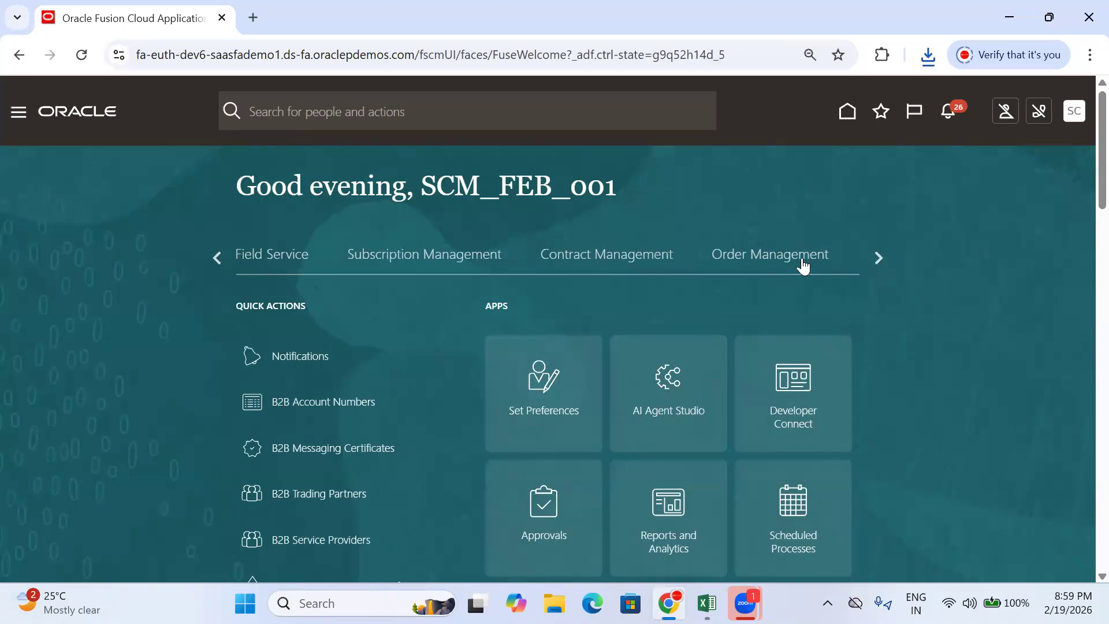
- Open Inventory Management (Classic) under Supply Chain Execution and show its task list for counts
{"action": "left_click", "coordinate": [879, 257]}
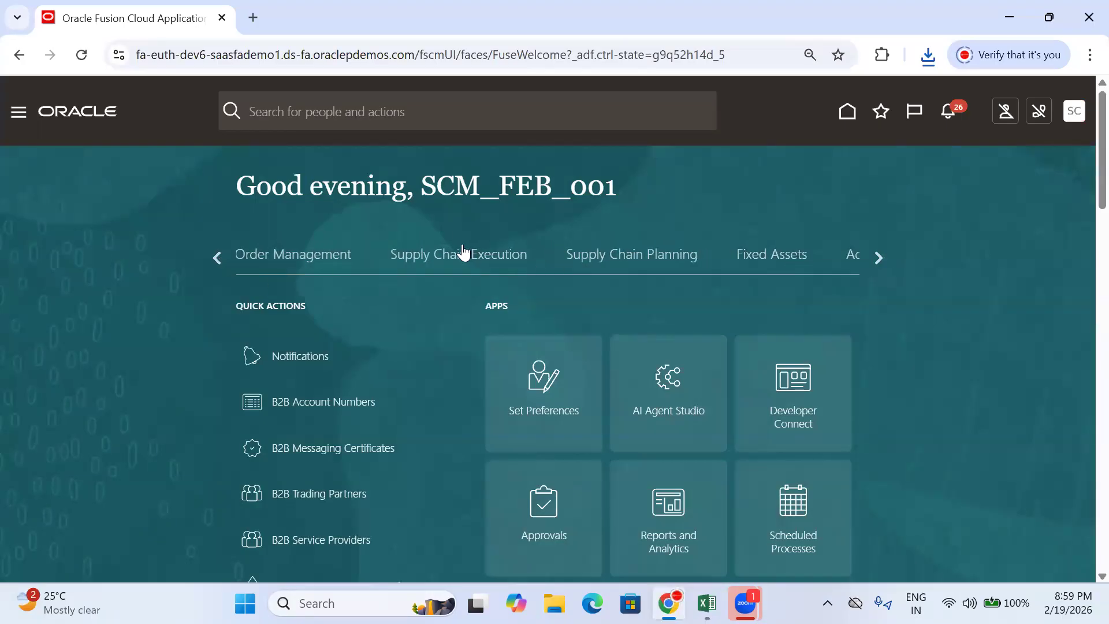
{"action": "left_click", "coordinate": [462, 254]}
{"action": "scroll", "coordinate": [924, 289], "scroll_direction": "down", "scroll_amount": 3}
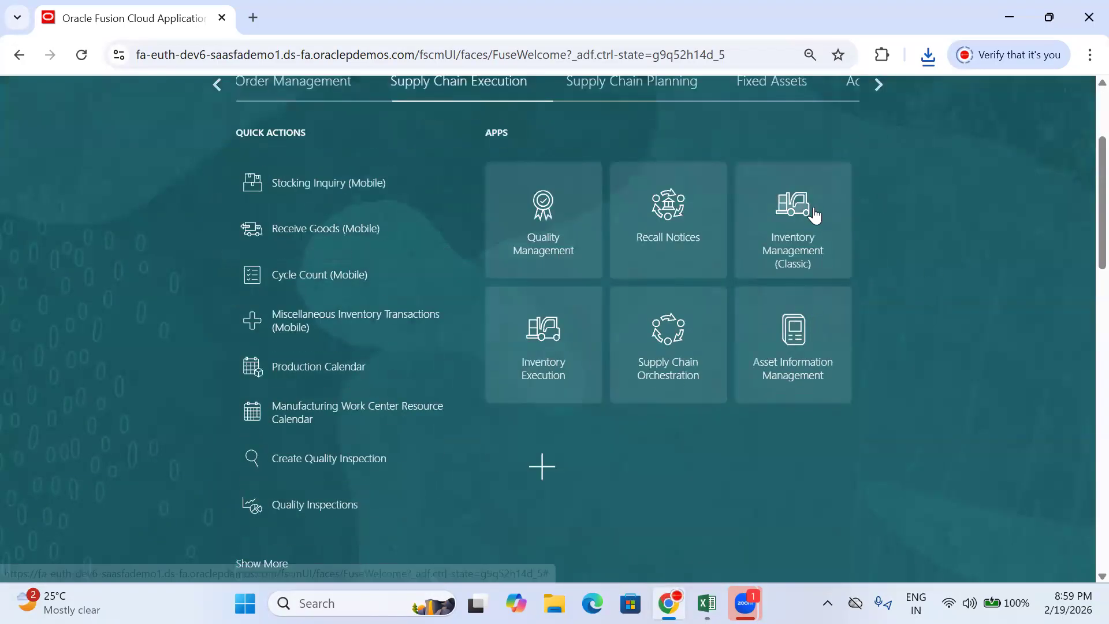
{"action": "left_click", "coordinate": [792, 203]}
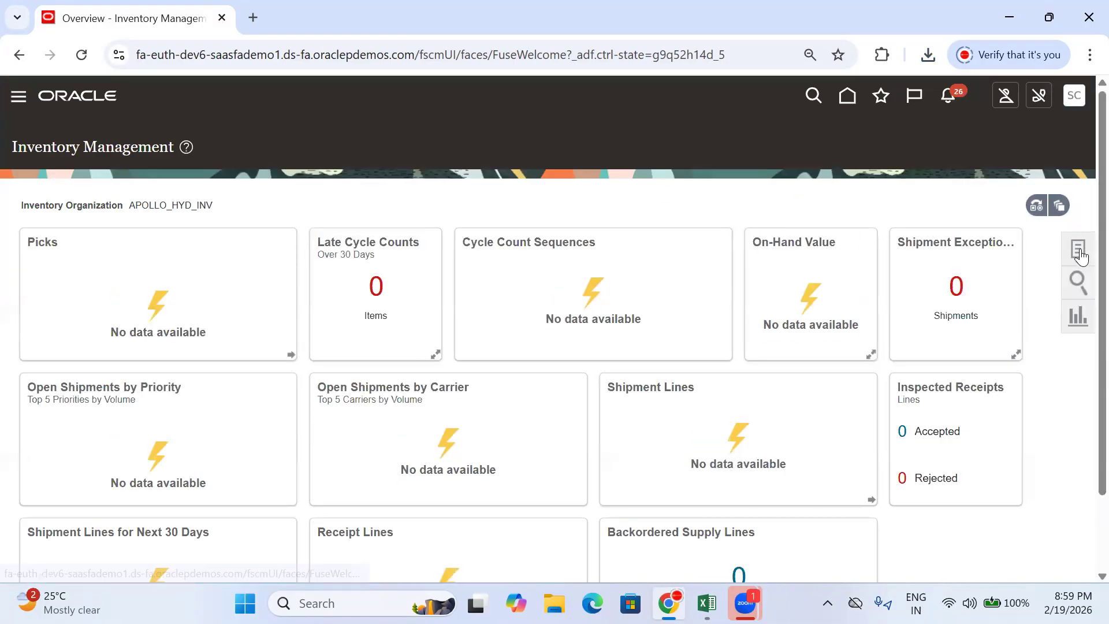
{"action": "left_click", "coordinate": [1079, 254]}
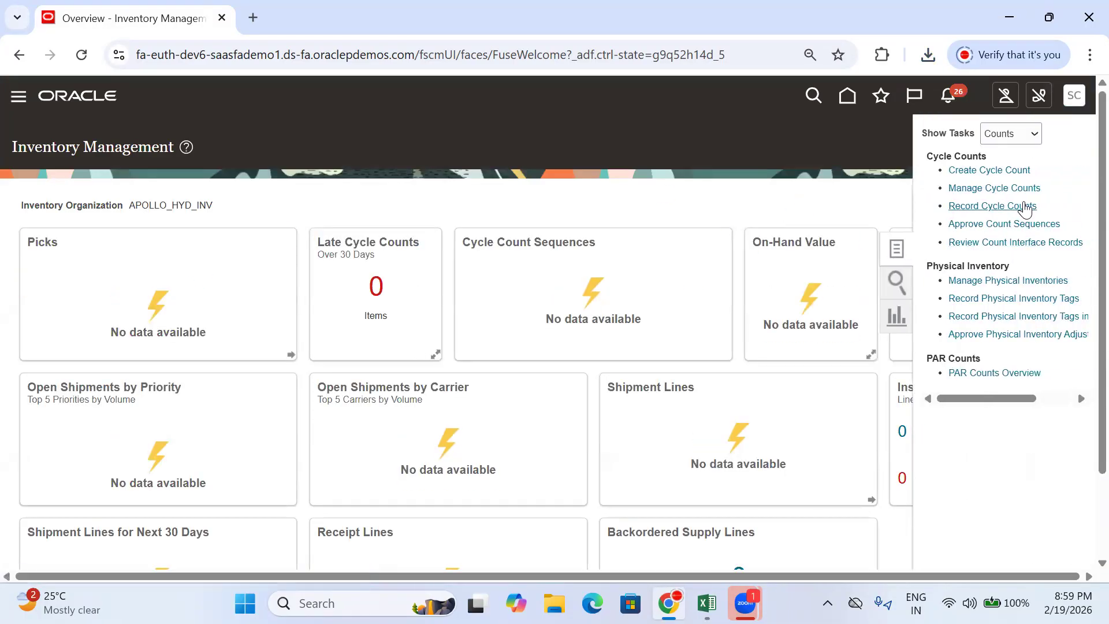
- Copy the task name Manage Cycle Counts and paste it into cell B527 of the SCM_JAN workbook in Excel
{"action": "left_click_drag", "start_coordinate": [1043, 189], "coordinate": [952, 190]}
{"action": "key", "text": "ctrl+c"}
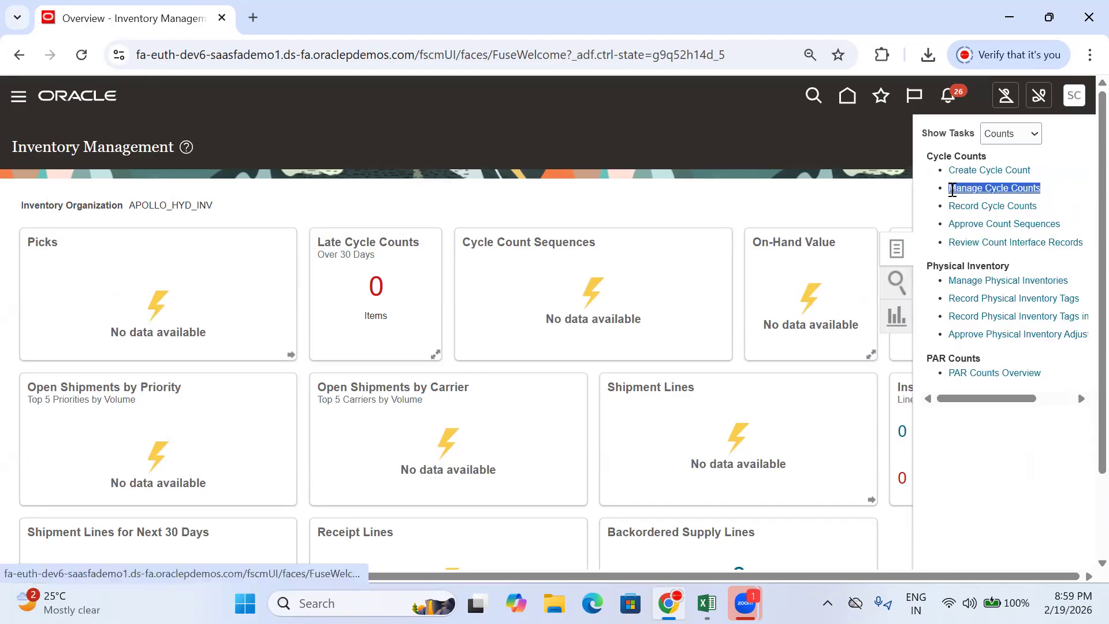
{"action": "left_click", "coordinate": [707, 603]}
{"action": "left_click", "coordinate": [294, 457]}
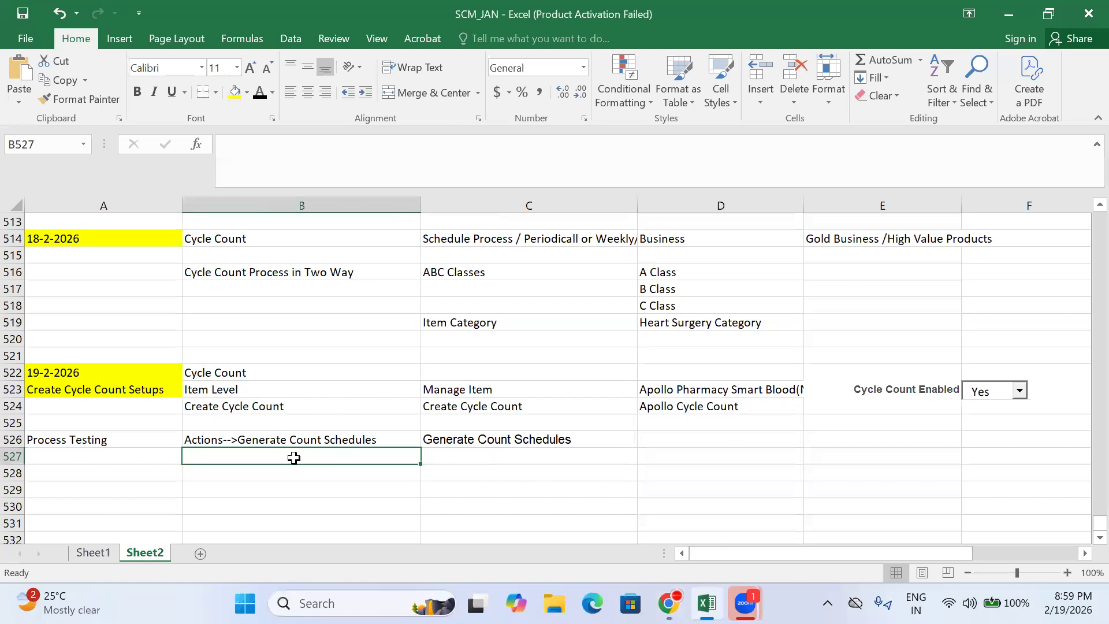
{"action": "key", "text": "ctrl+v"}
{"action": "left_click", "coordinate": [521, 458]}
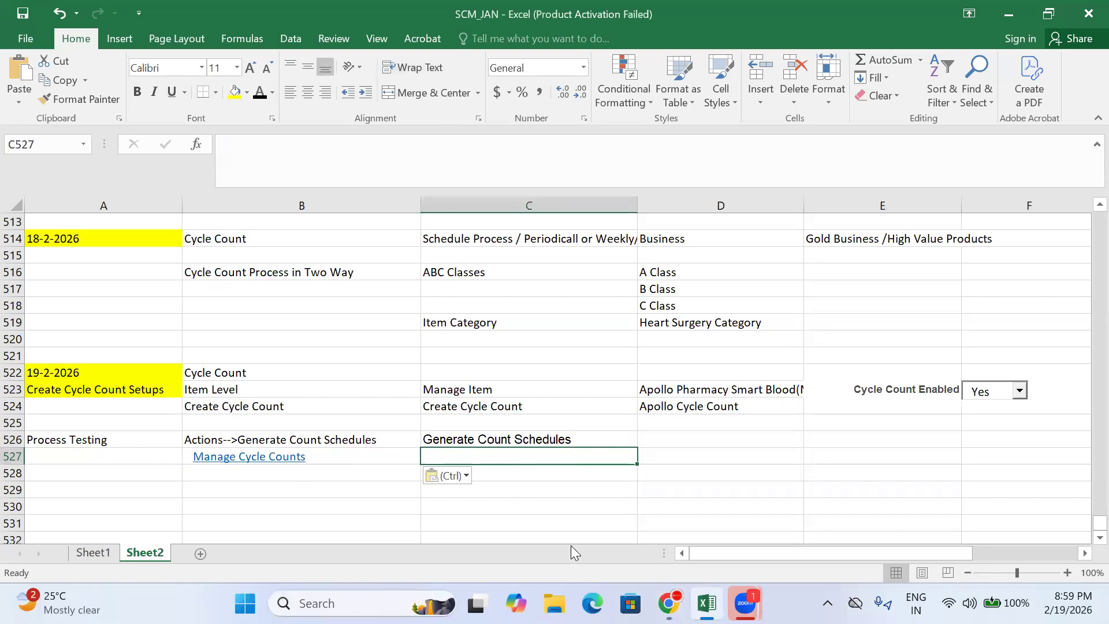
- Switch back to the browser and open the Manage Cycle Counts task
{"action": "key", "text": "alt+Tab"}
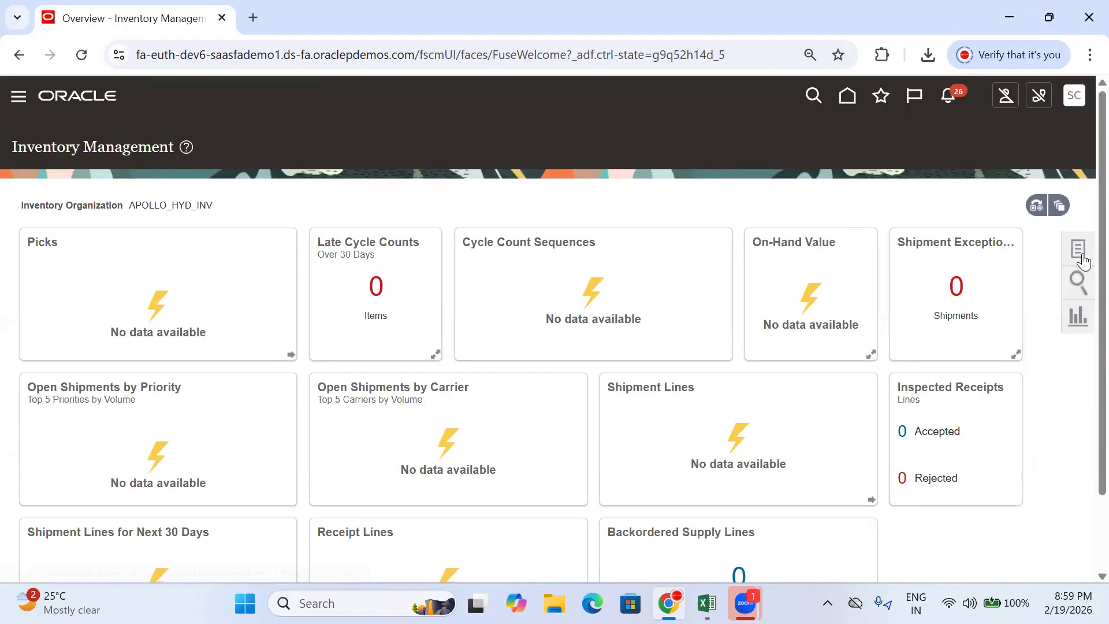
{"action": "left_click", "coordinate": [1077, 250]}
{"action": "left_click", "coordinate": [1017, 188]}
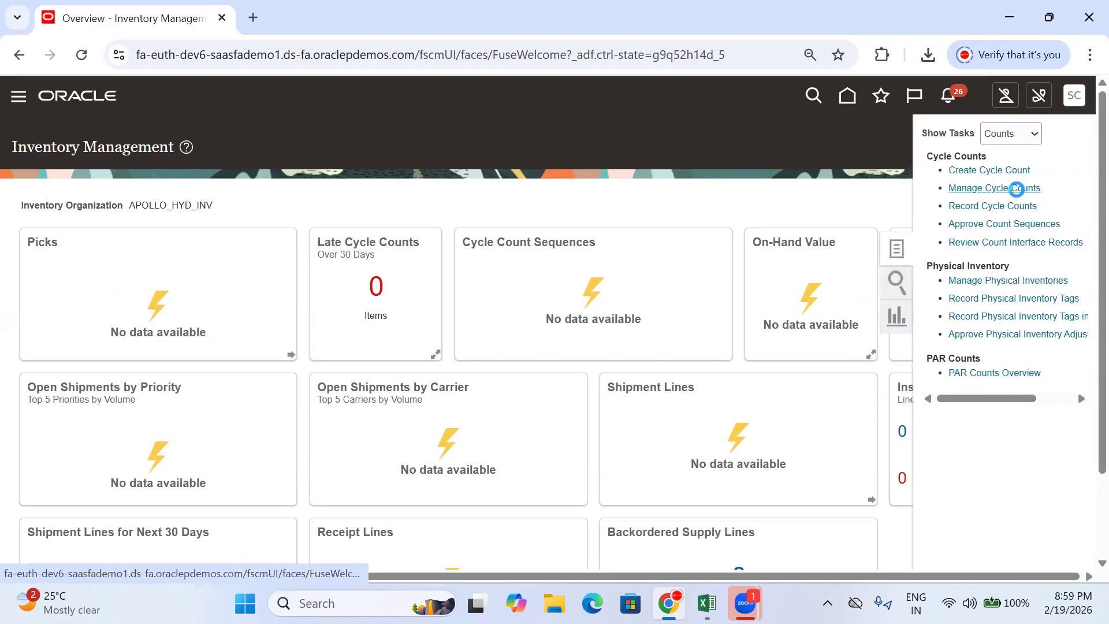
{"action": "left_click", "coordinate": [1051, 177]}
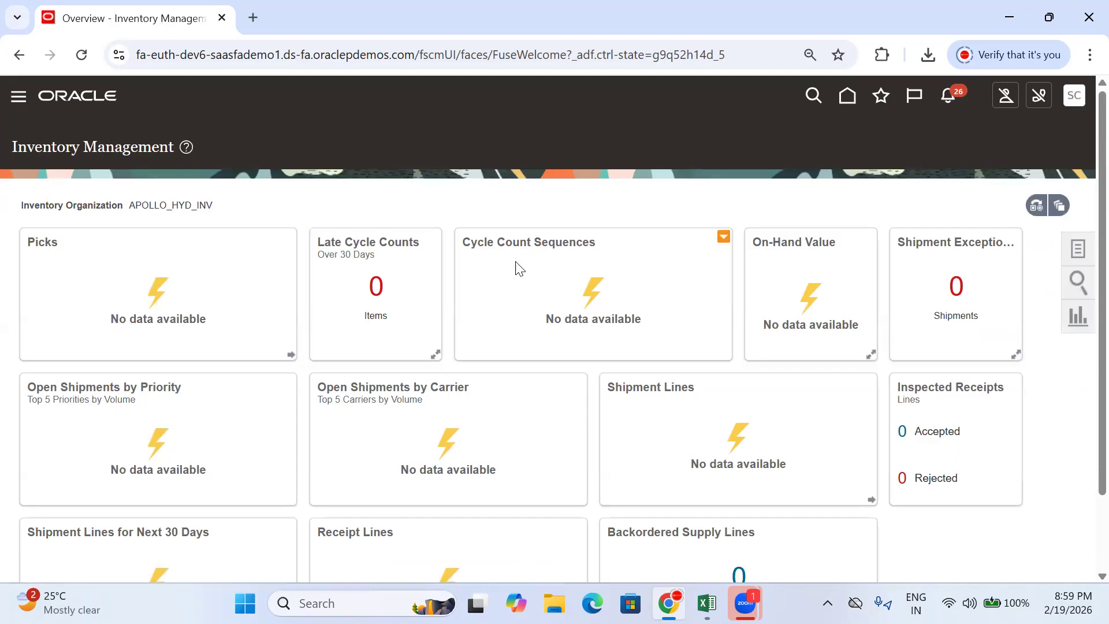
{"action": "left_click_drag", "start_coordinate": [465, 243], "coordinate": [564, 255]}
{"action": "left_click_drag", "start_coordinate": [570, 248], "coordinate": [636, 243]}
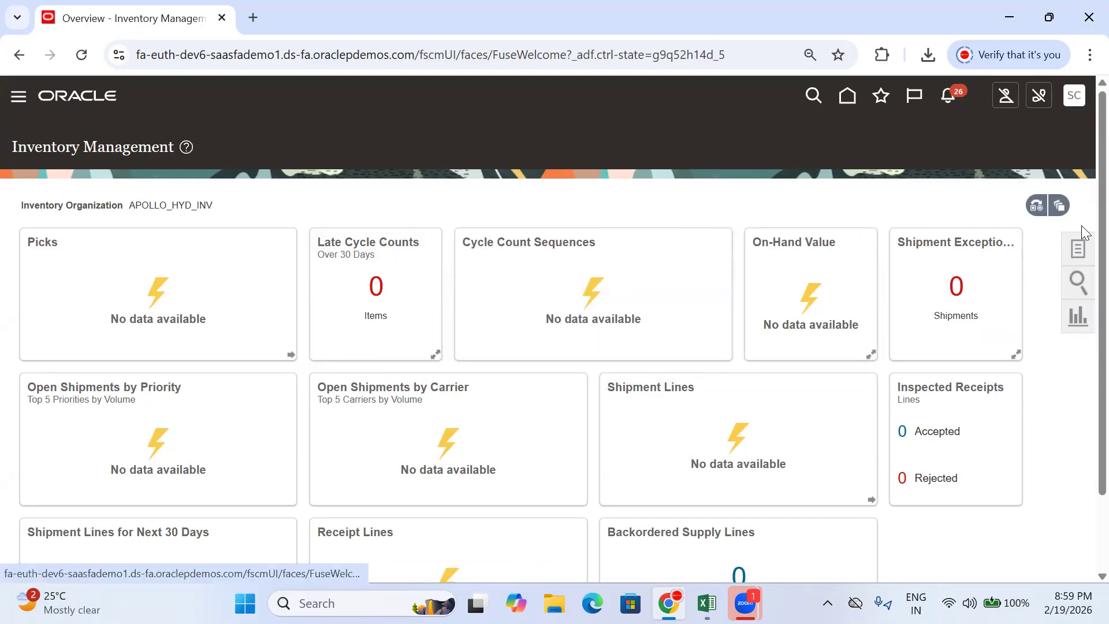
{"action": "left_click", "coordinate": [1079, 245]}
{"action": "left_click", "coordinate": [999, 185]}
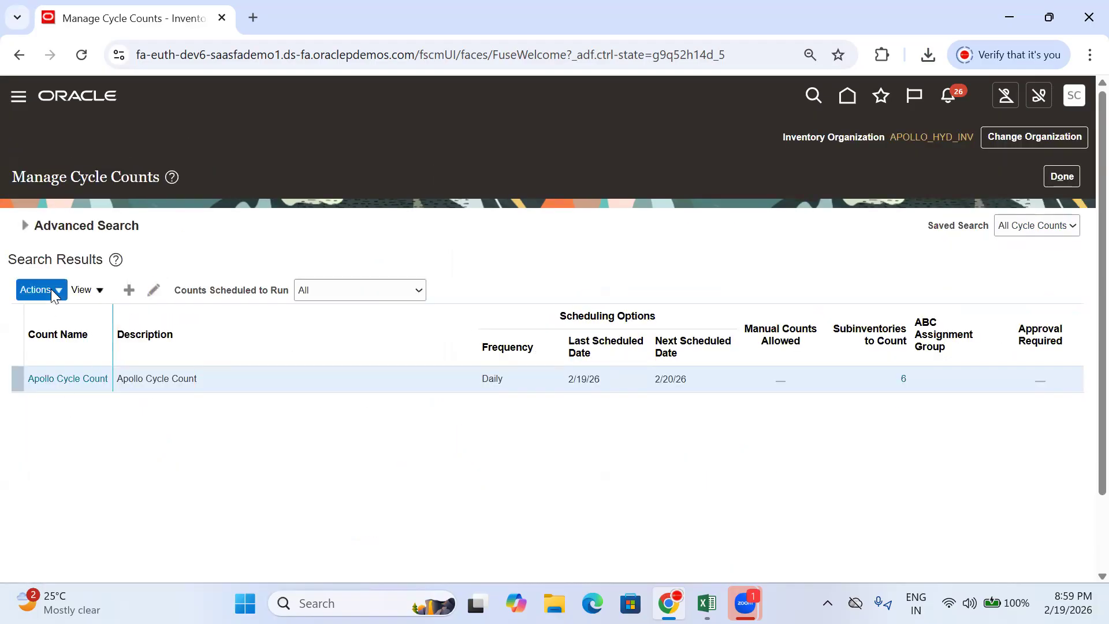
- Run Generate Count Sequences for Apollo Cycle Count and copy the action's name
{"action": "left_click", "coordinate": [53, 292]}
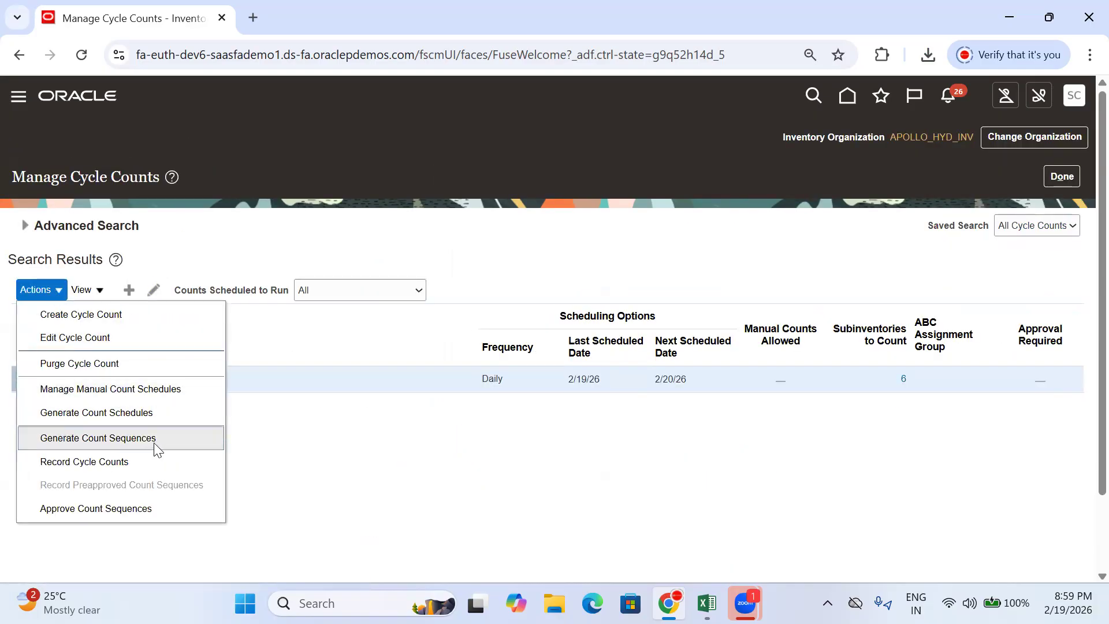
{"action": "left_click_drag", "start_coordinate": [168, 442], "coordinate": [34, 442]}
{"action": "key", "text": "ctrl+c"}
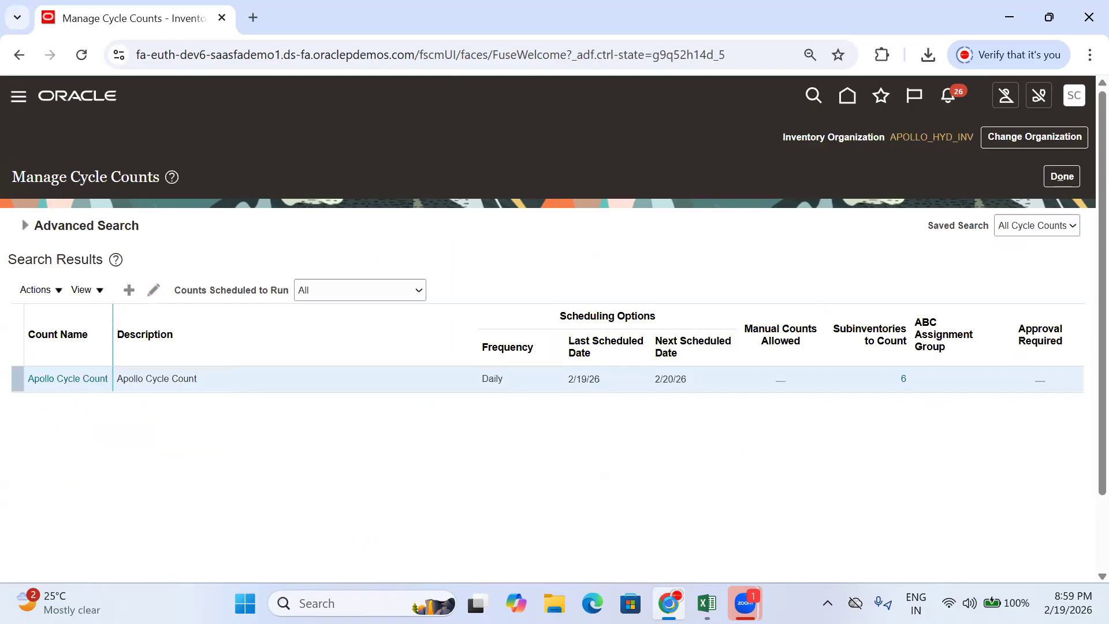
- Switch to Excel, paste Generate Count Sequences into cell C527 and enlarge its font by three increments
{"action": "key", "text": "alt+Tab"}
{"action": "key", "text": "ctrl+v"}
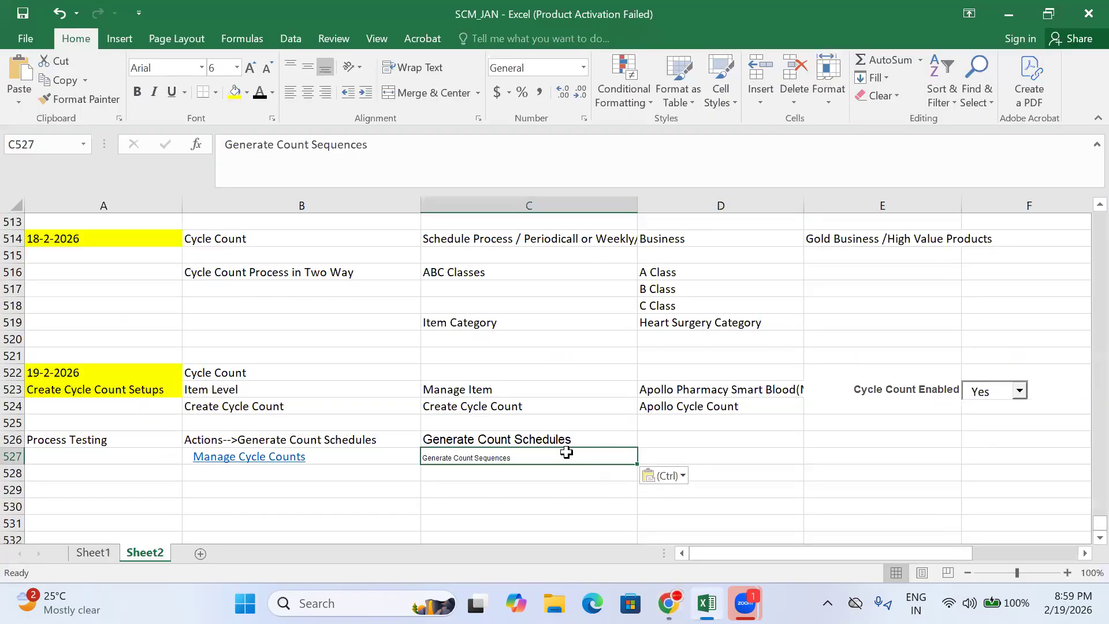
{"action": "left_click", "coordinate": [250, 68]}
{"action": "left_click", "coordinate": [250, 68]}
{"action": "left_click", "coordinate": [250, 68]}
- Return to the browser, acknowledge the process submission and check Apollo Cycle Count's last and next scheduled dates
{"action": "key", "text": "alt+Tab"}
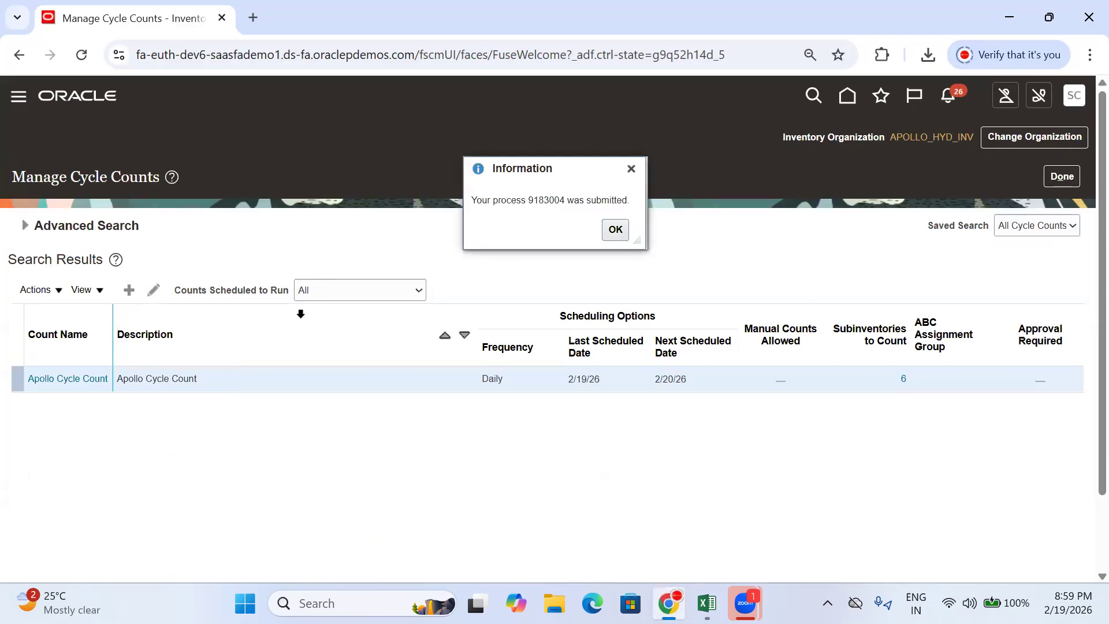
{"action": "left_click", "coordinate": [616, 230]}
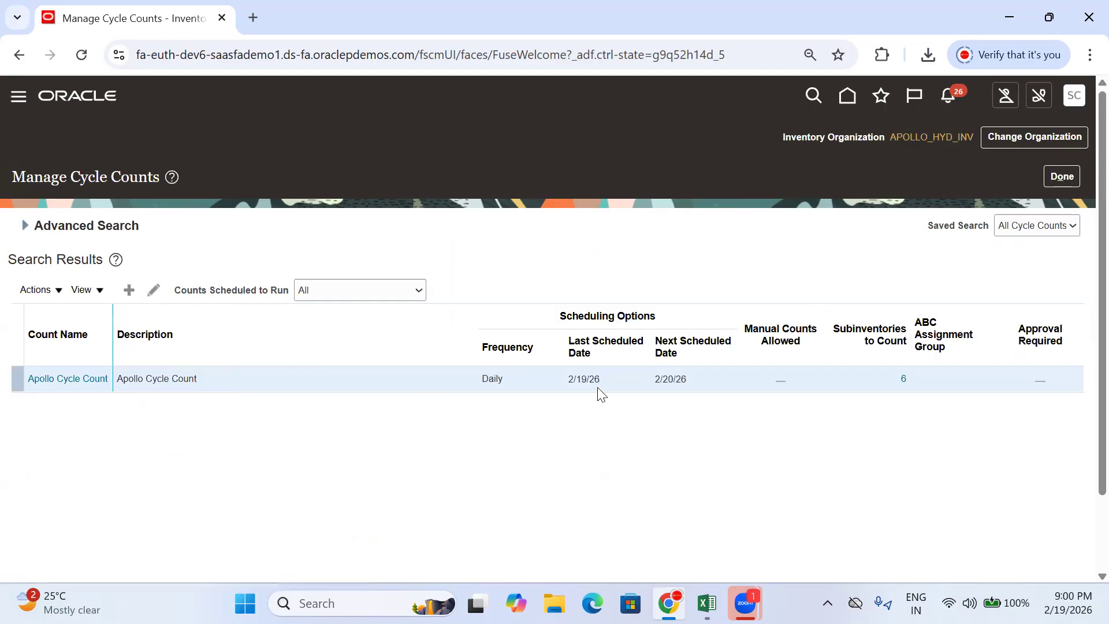
{"action": "left_click_drag", "start_coordinate": [598, 389], "coordinate": [571, 375]}
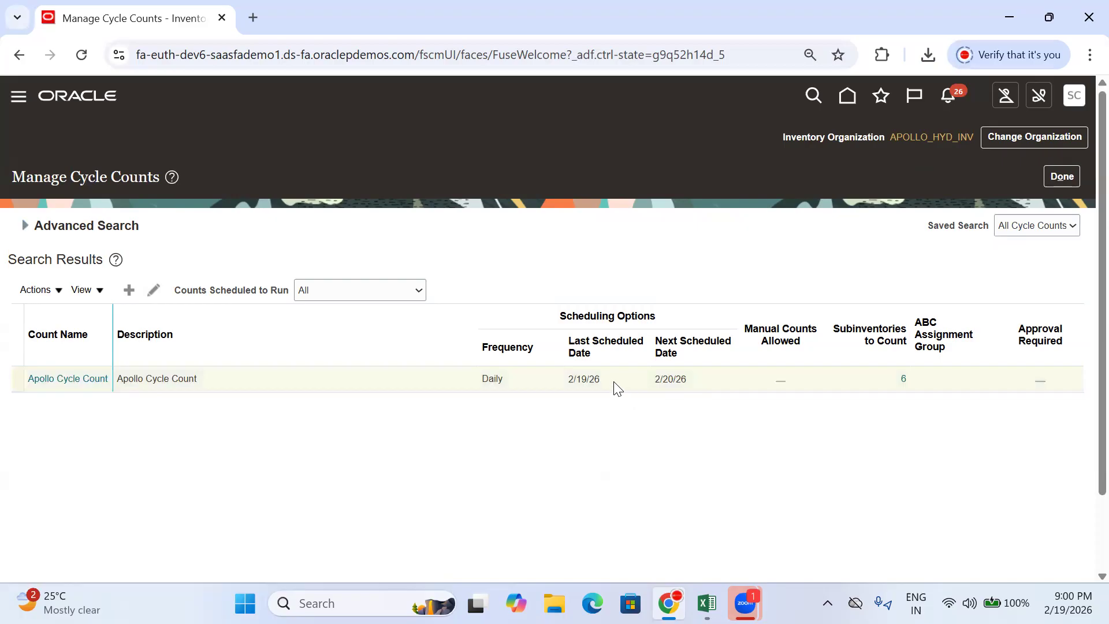
{"action": "left_click", "coordinate": [625, 446]}
{"action": "left_click_drag", "start_coordinate": [691, 390], "coordinate": [639, 385]}
{"action": "left_click", "coordinate": [713, 442]}
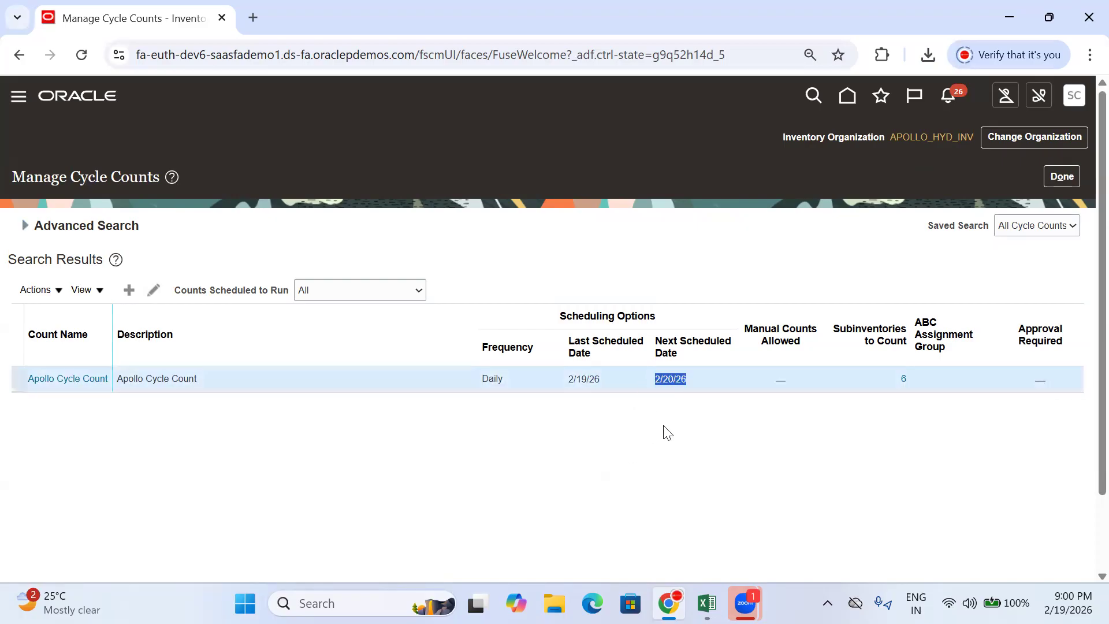
{"action": "left_click_drag", "start_coordinate": [691, 378], "coordinate": [659, 379]}
{"action": "left_click", "coordinate": [652, 468]}
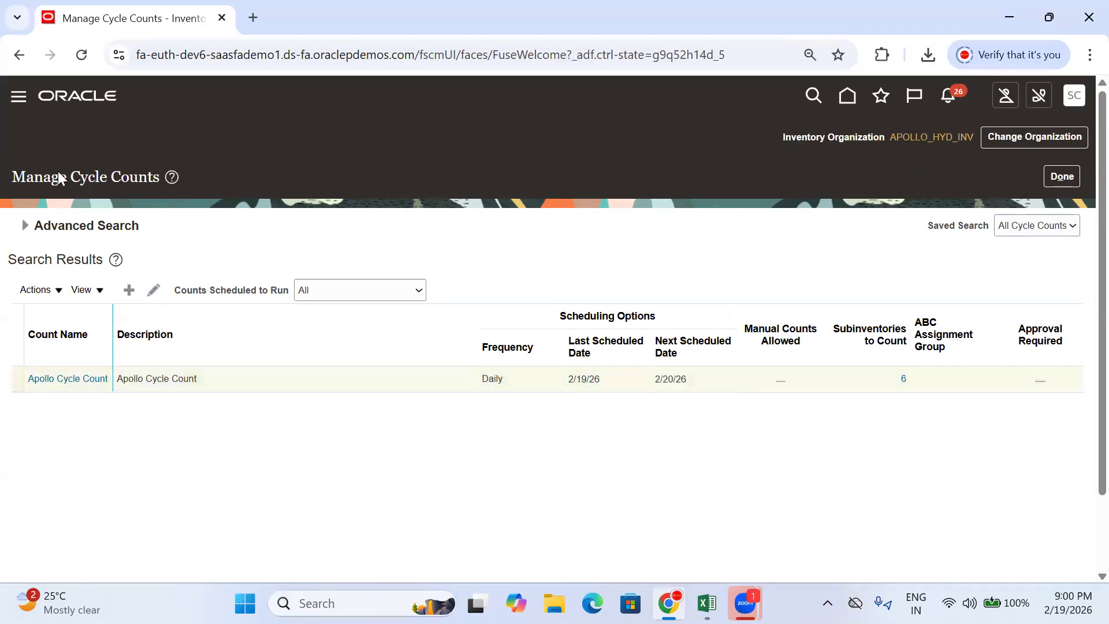
{"action": "left_click", "coordinate": [30, 228]}
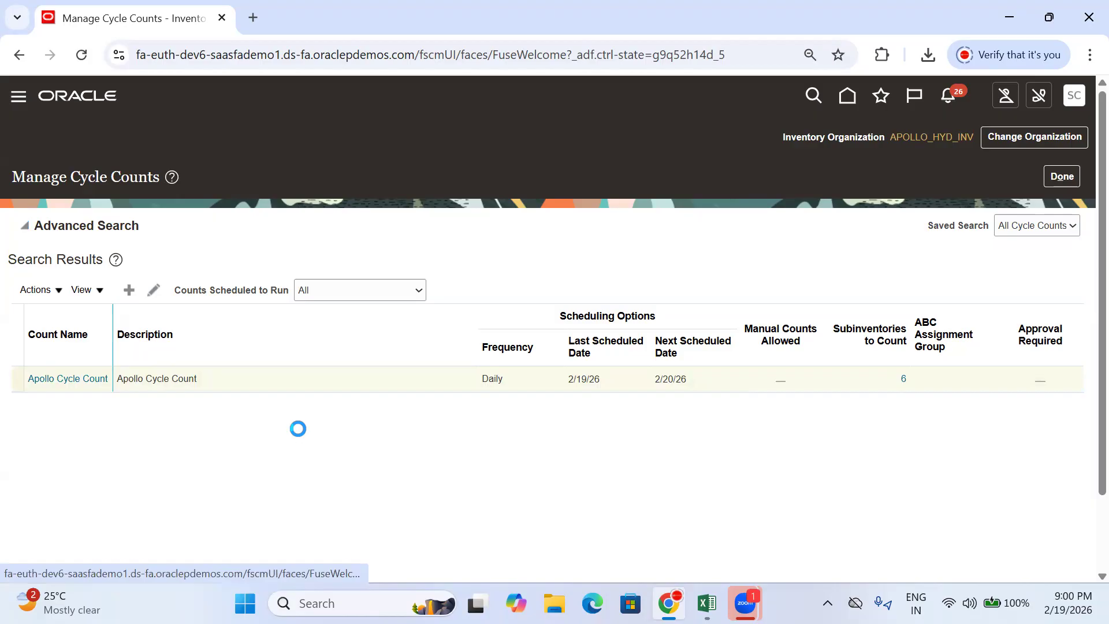
{"action": "left_click", "coordinate": [844, 373]}
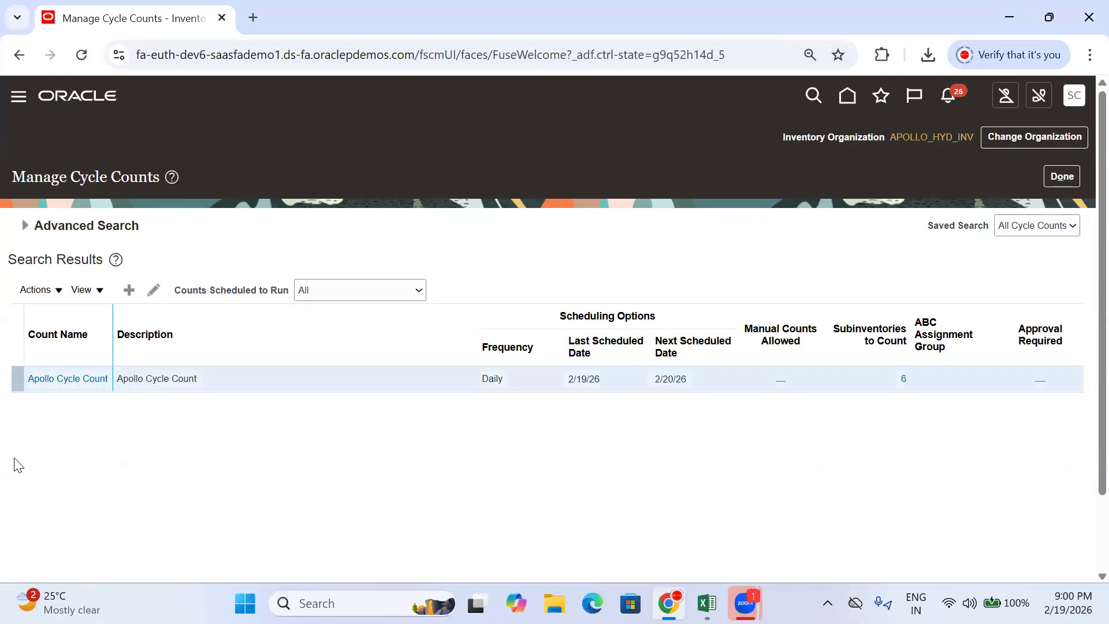
- Finish managing cycle counts and reload the Inventory Management overview to check the Cycle Count Sequences tile
{"action": "left_click", "coordinate": [1069, 177]}
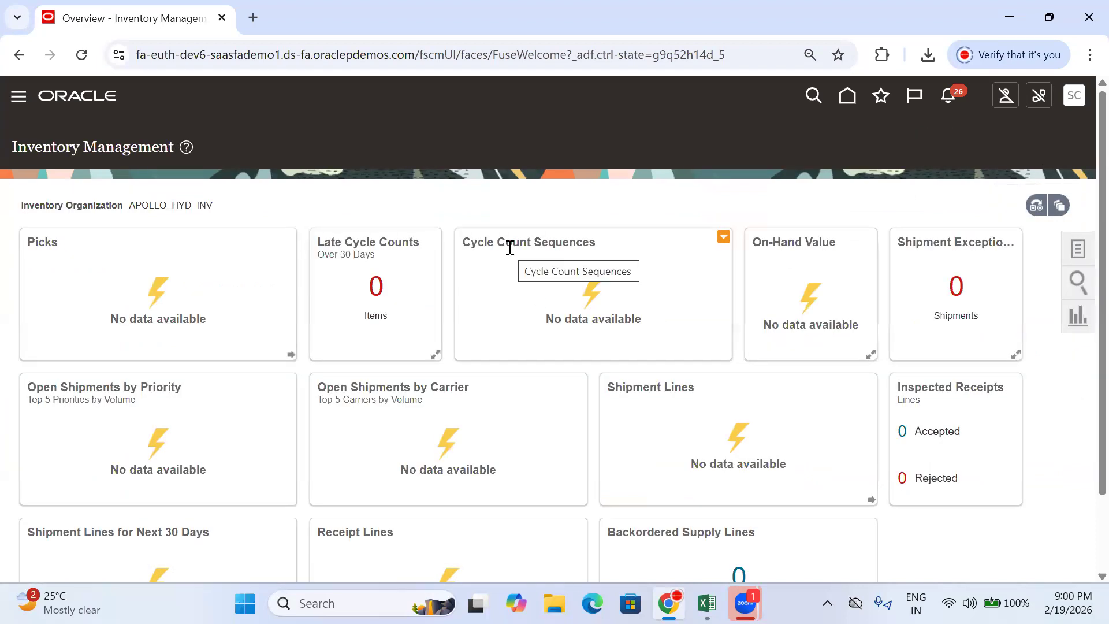
{"action": "left_click", "coordinate": [560, 64]}
{"action": "key", "text": "Return"}
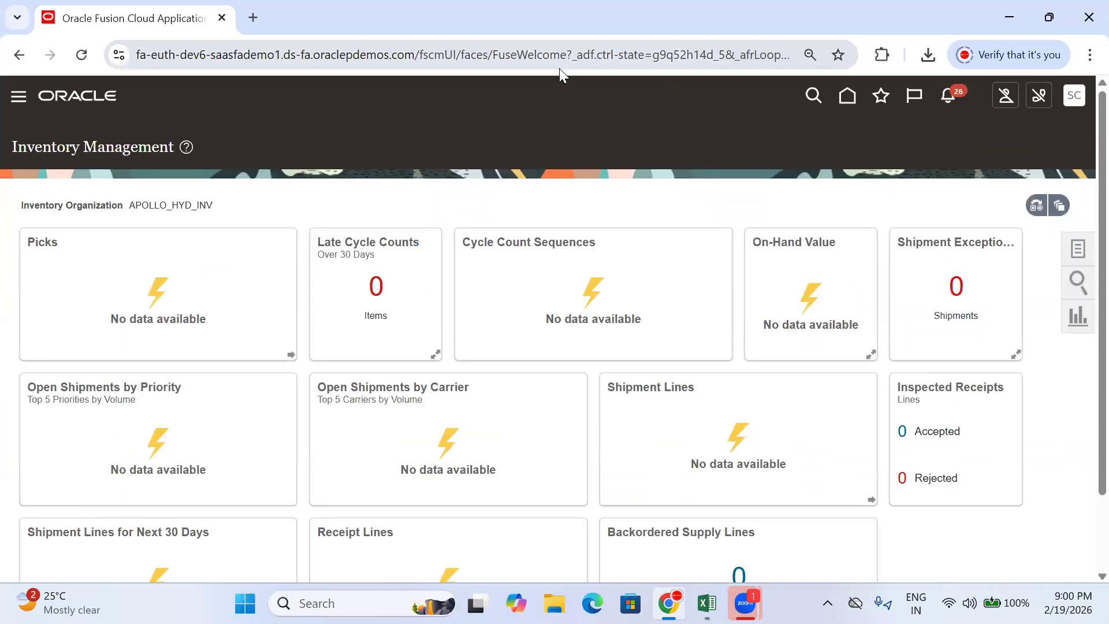
- Go to the home page, open Scheduled Processes under Tools and refresh the process list
{"action": "left_click", "coordinate": [848, 97]}
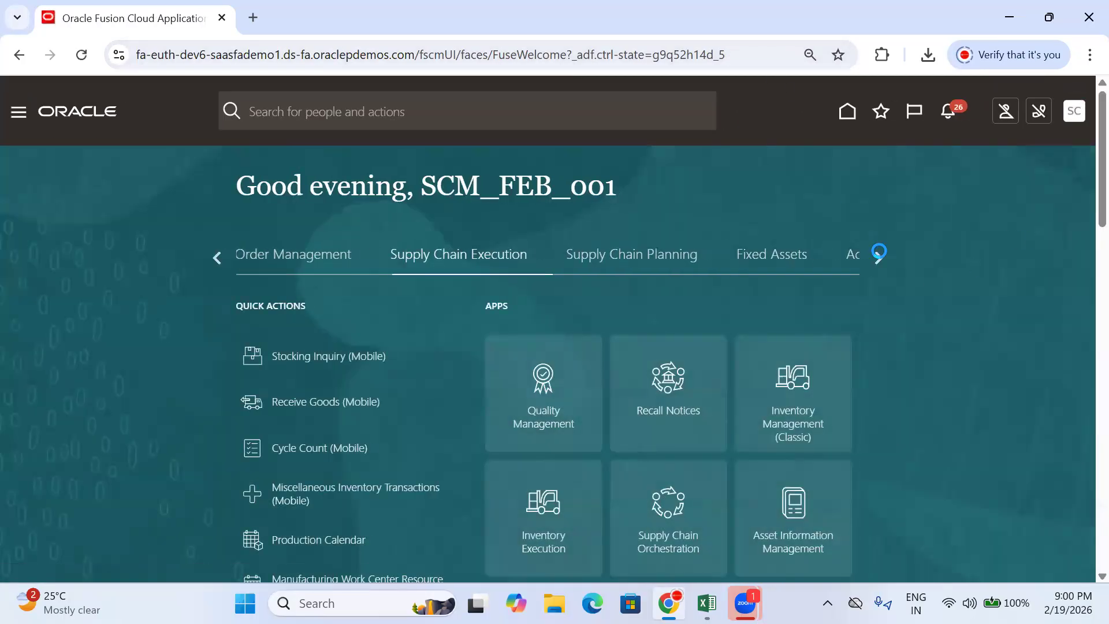
{"action": "left_click", "coordinate": [878, 254]}
{"action": "left_click", "coordinate": [879, 255]}
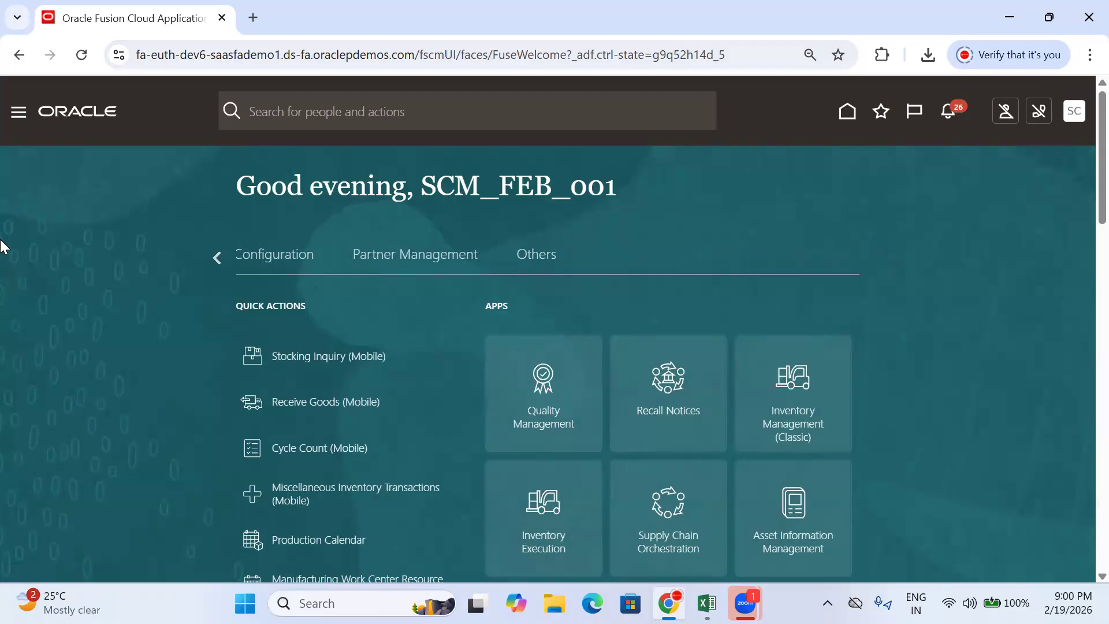
{"action": "left_click", "coordinate": [215, 256]}
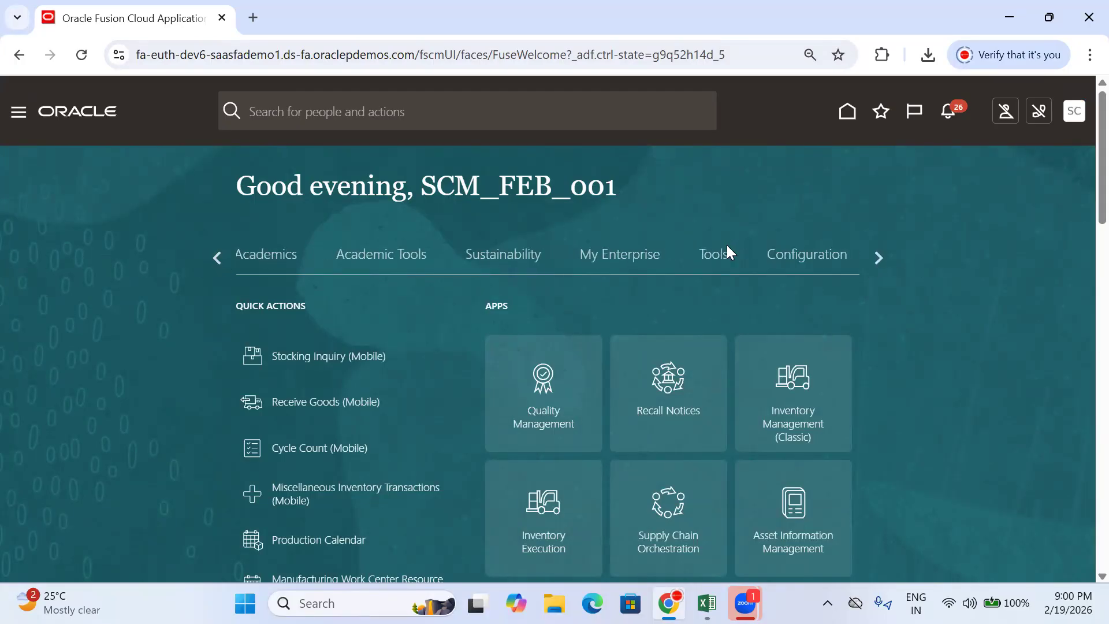
{"action": "left_click", "coordinate": [744, 253]}
{"action": "scroll", "coordinate": [931, 231], "scroll_direction": "down", "scroll_amount": 3}
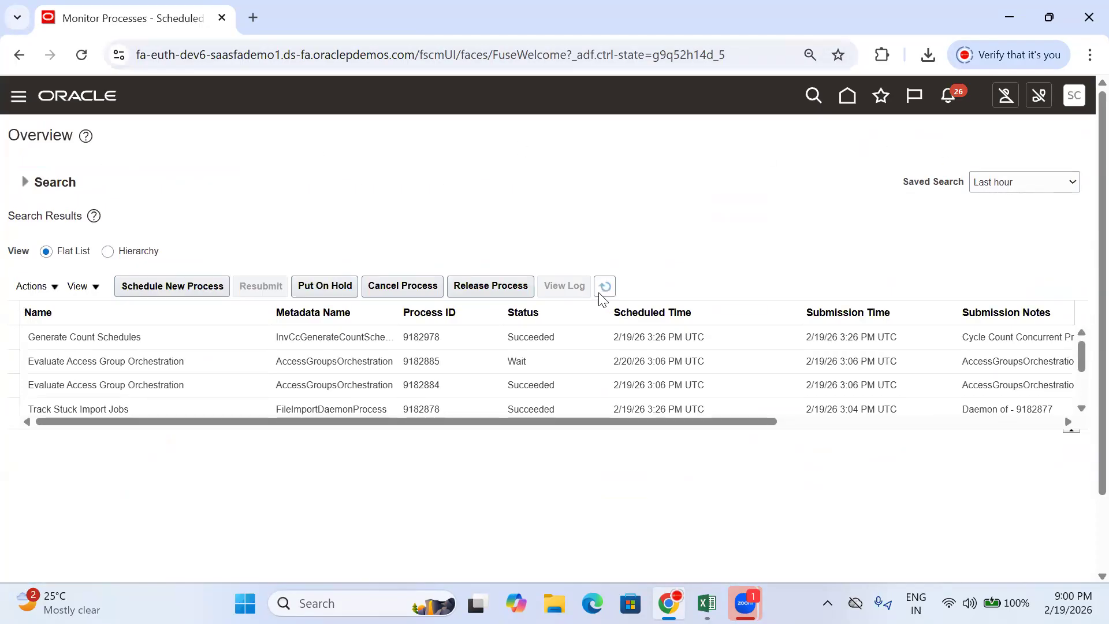
{"action": "left_click", "coordinate": [602, 292]}
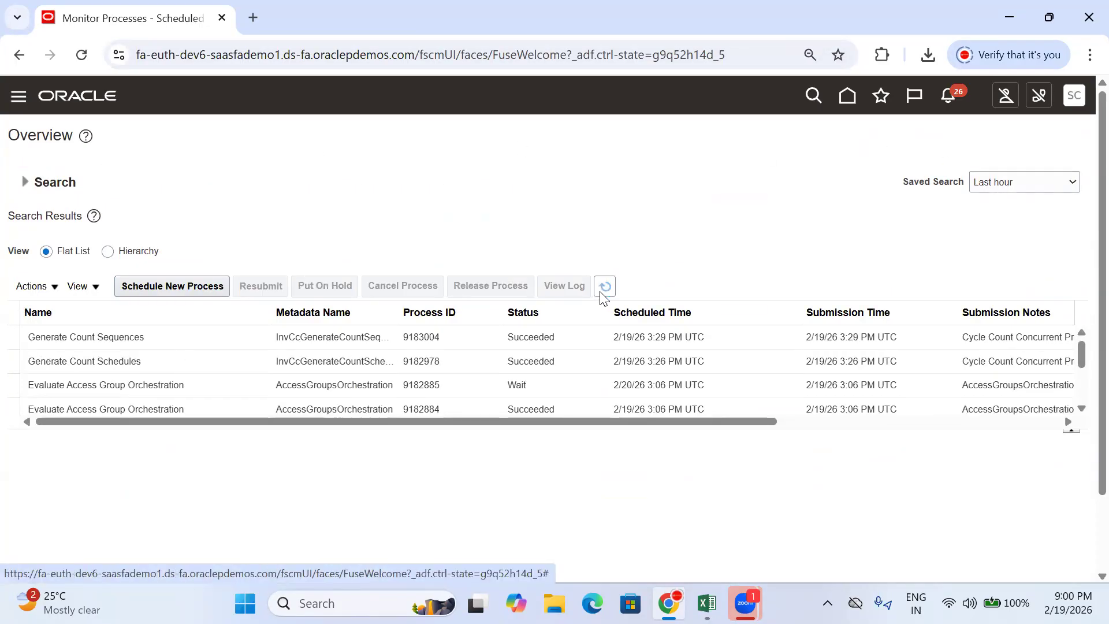
- Open the log file attached to the Generate Count Sequences process and examine its execution summary
{"action": "left_click", "coordinate": [562, 338]}
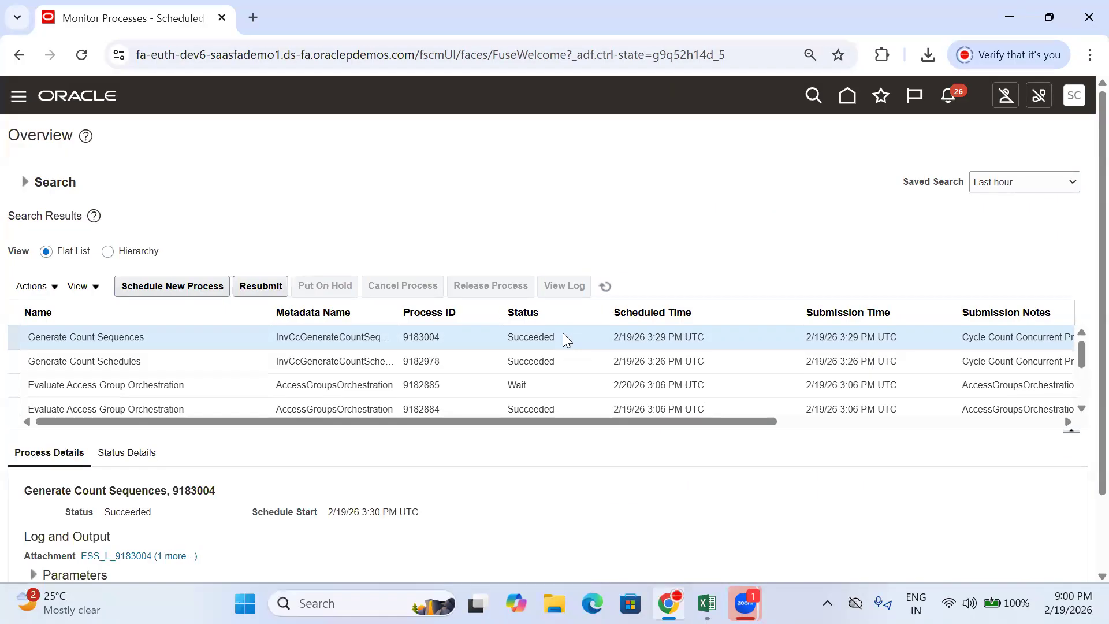
{"action": "scroll", "coordinate": [329, 198], "scroll_direction": "down", "scroll_amount": 2}
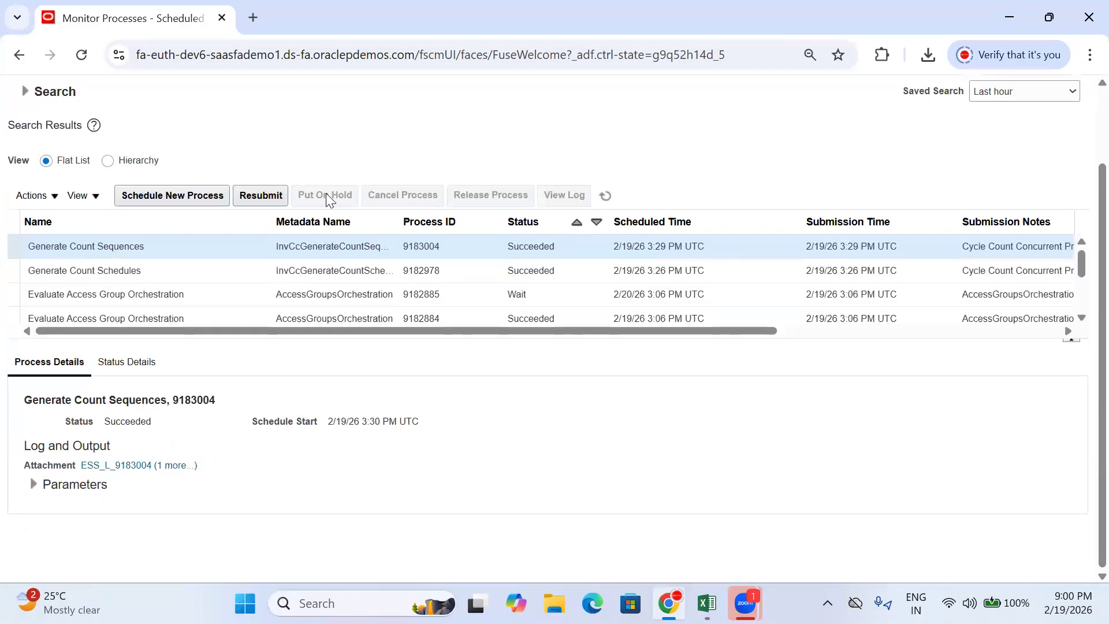
{"action": "left_click", "coordinate": [173, 465]}
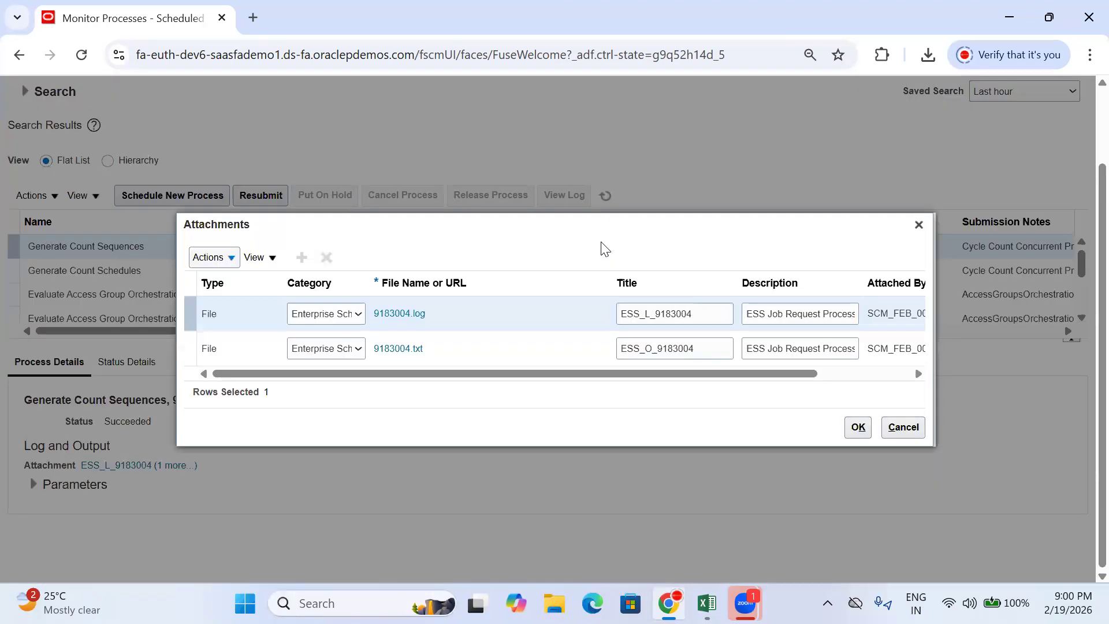
{"action": "left_click", "coordinate": [391, 319]}
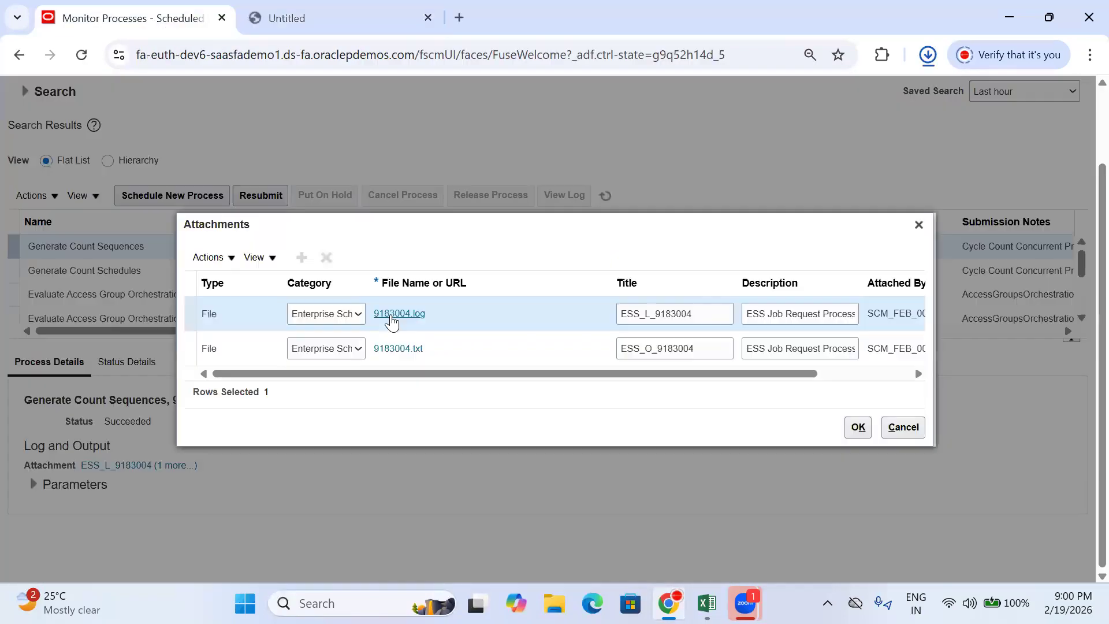
{"action": "left_click", "coordinate": [912, 96]}
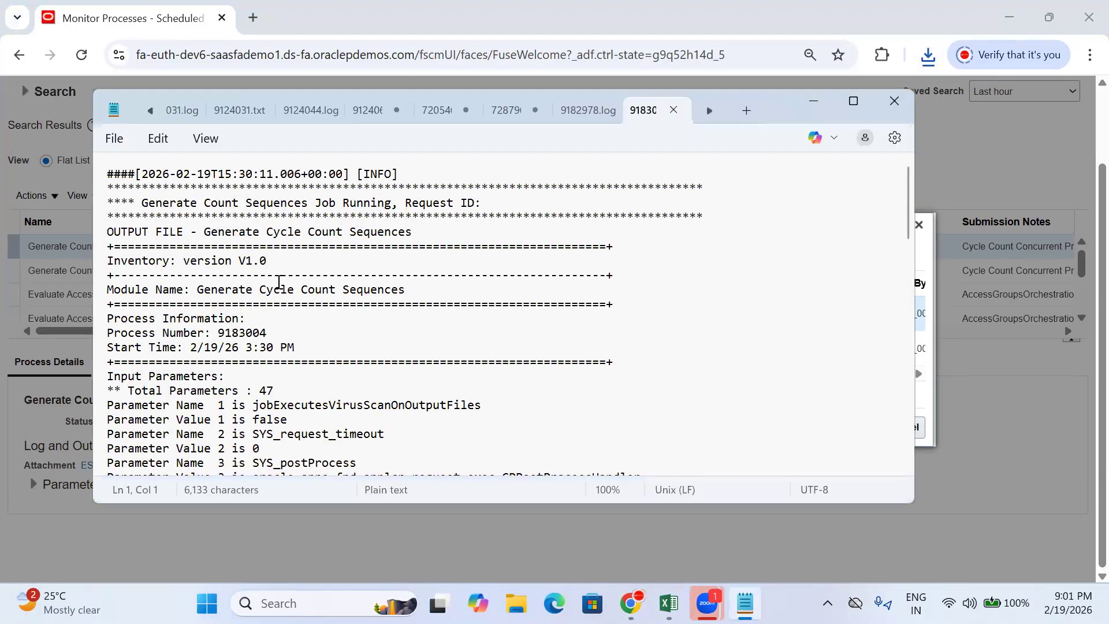
{"action": "scroll", "coordinate": [306, 289], "scroll_direction": "down", "scroll_amount": 20}
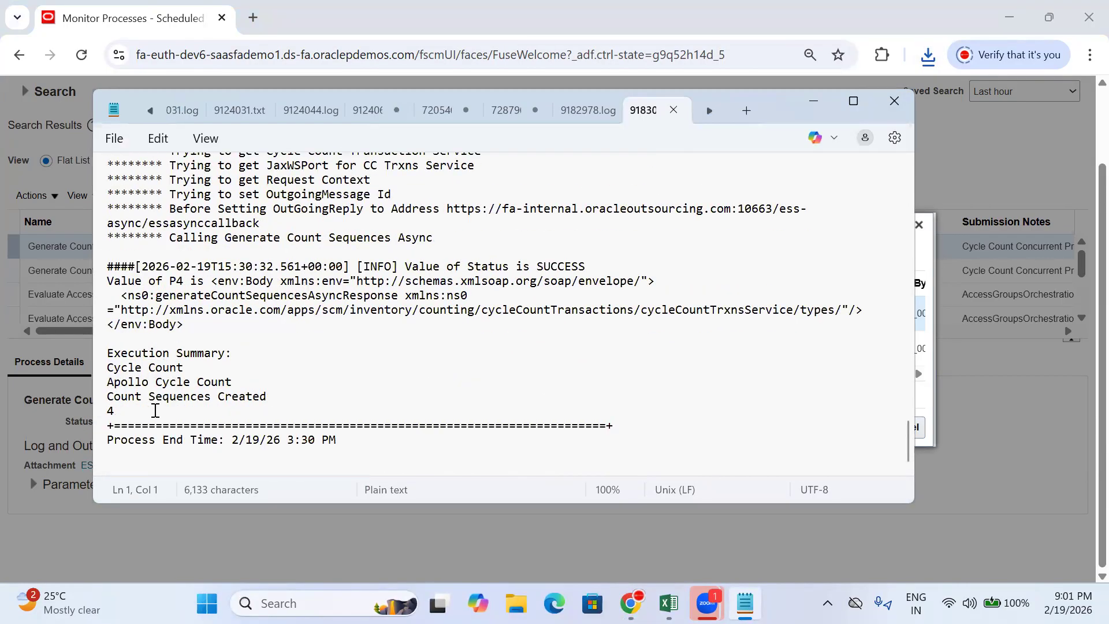
- Highlight the Count Sequences Created entry in the log's execution summary, and close the log and the attachments list
{"action": "left_click_drag", "start_coordinate": [119, 412], "coordinate": [99, 400]}
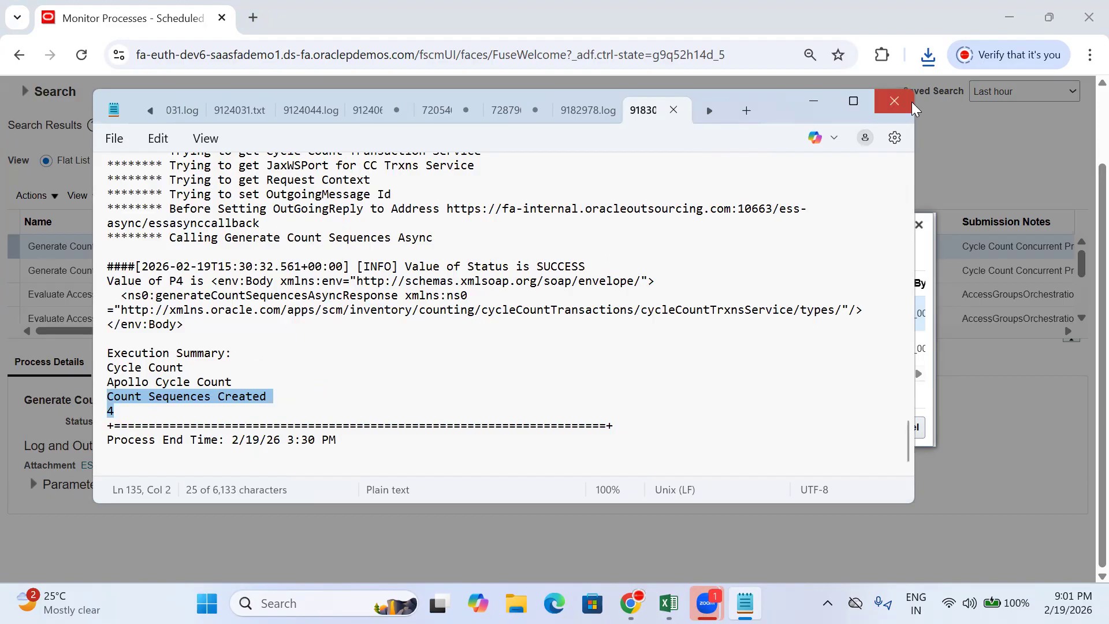
{"action": "left_click", "coordinate": [894, 102]}
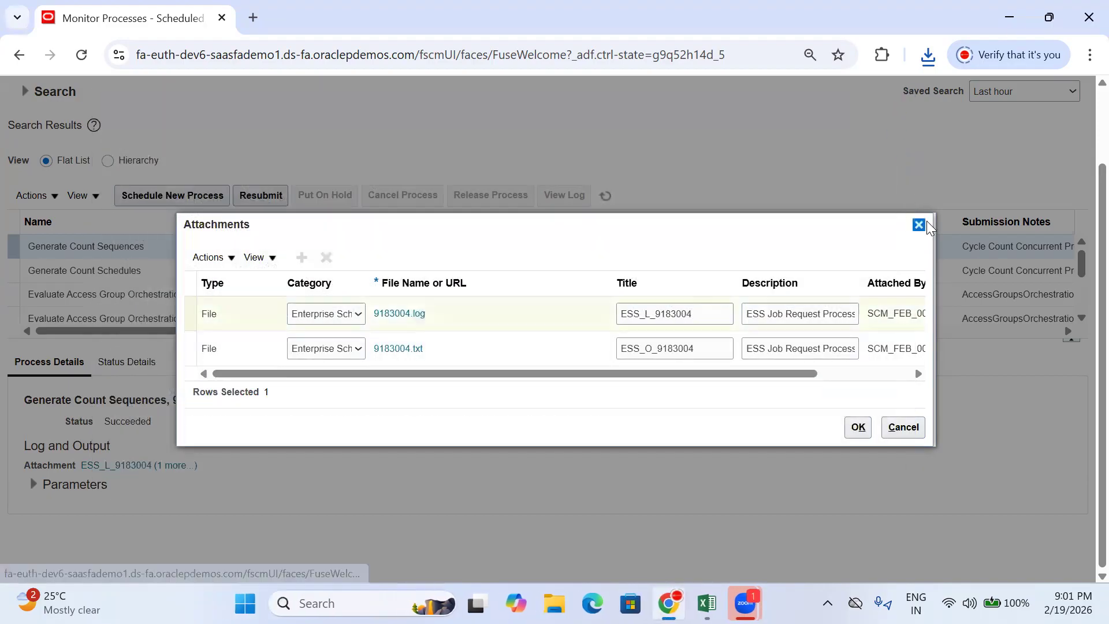
{"action": "left_click", "coordinate": [918, 225]}
- Go to the home page, open Inventory Management (Classic) under Supply Chain Execution and check the Cycle Count Sequences tile
{"action": "left_click", "coordinate": [856, 95]}
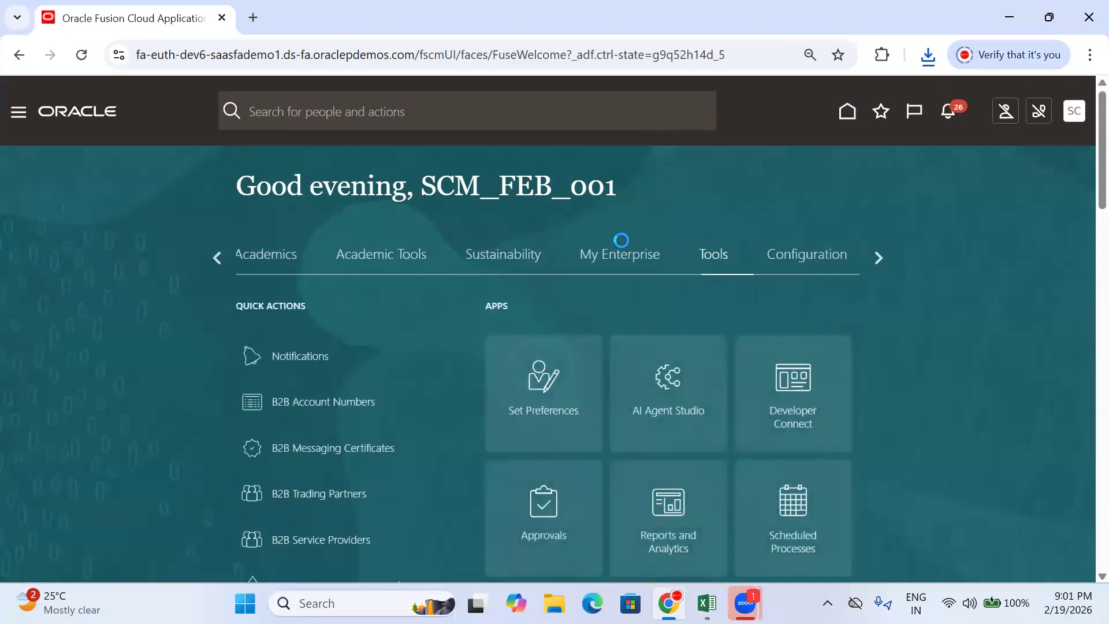
{"action": "left_click", "coordinate": [221, 257]}
{"action": "left_click", "coordinate": [219, 258]}
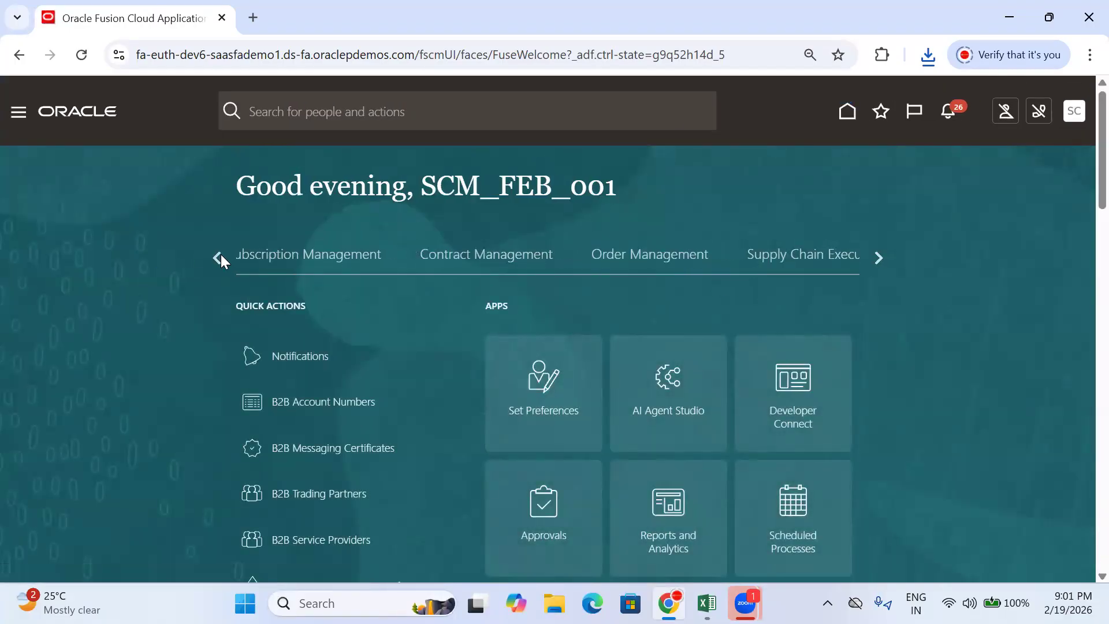
{"action": "left_click", "coordinate": [880, 258]}
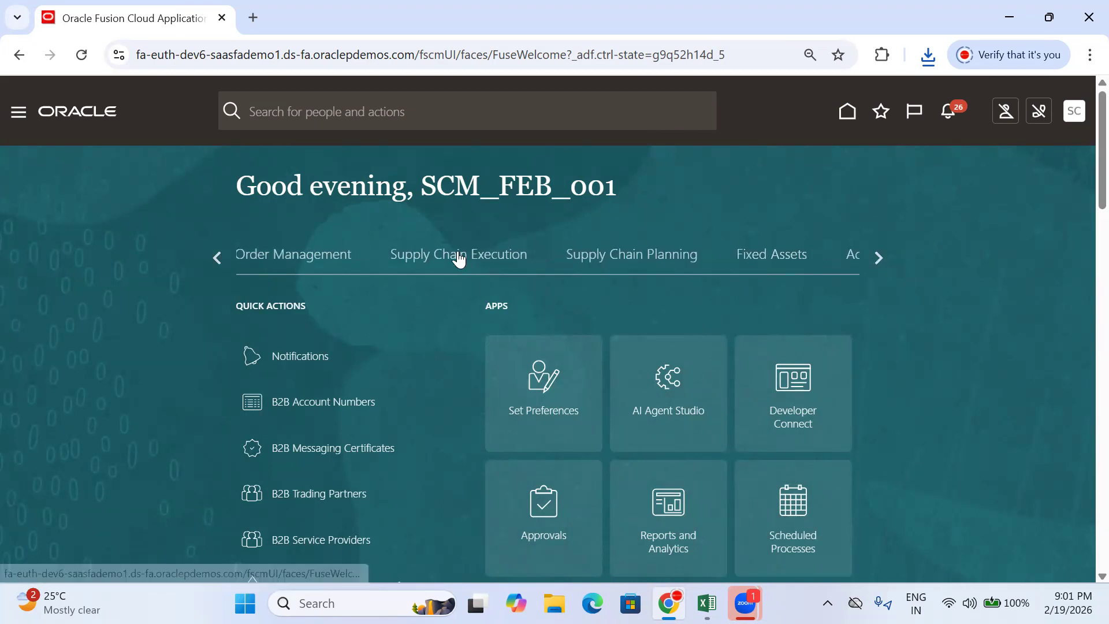
{"action": "left_click", "coordinate": [459, 257]}
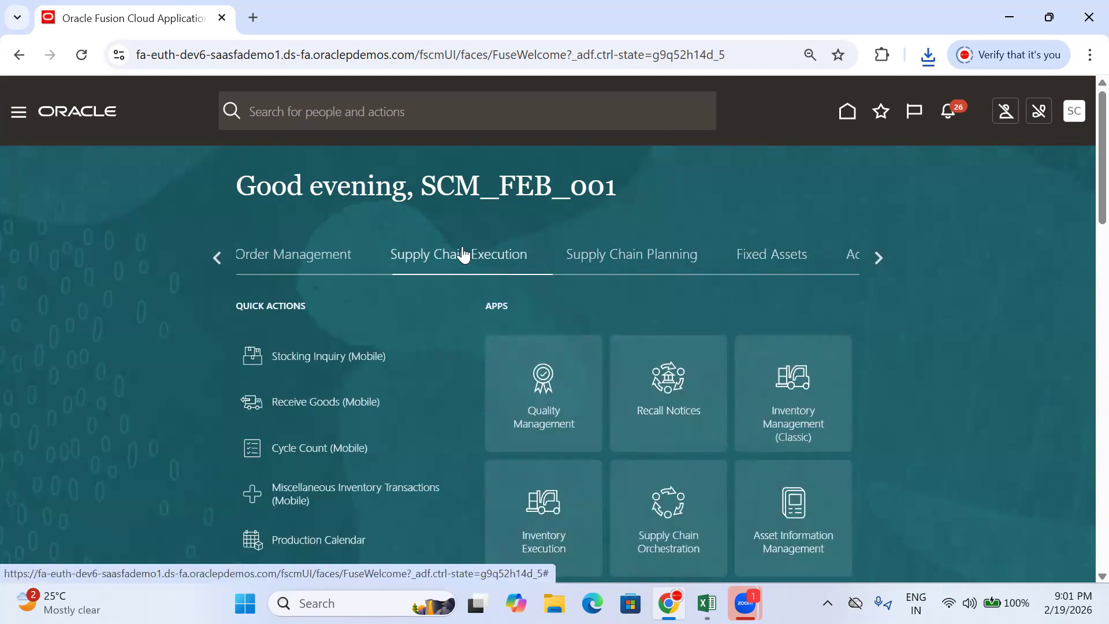
{"action": "scroll", "coordinate": [768, 271], "scroll_direction": "down", "scroll_amount": 3}
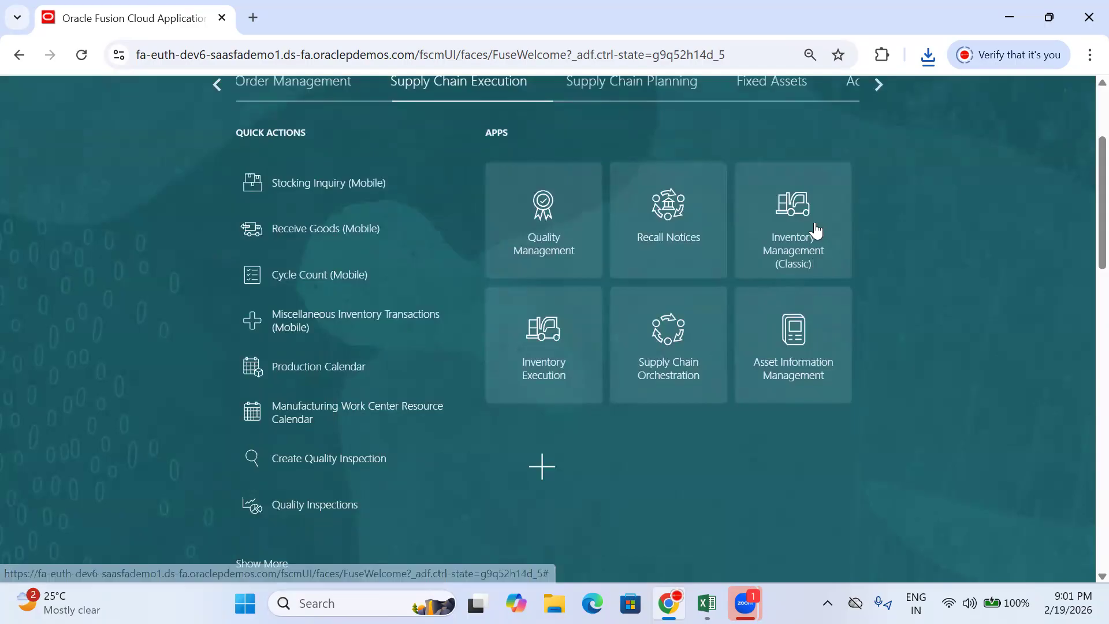
{"action": "left_click", "coordinate": [797, 261]}
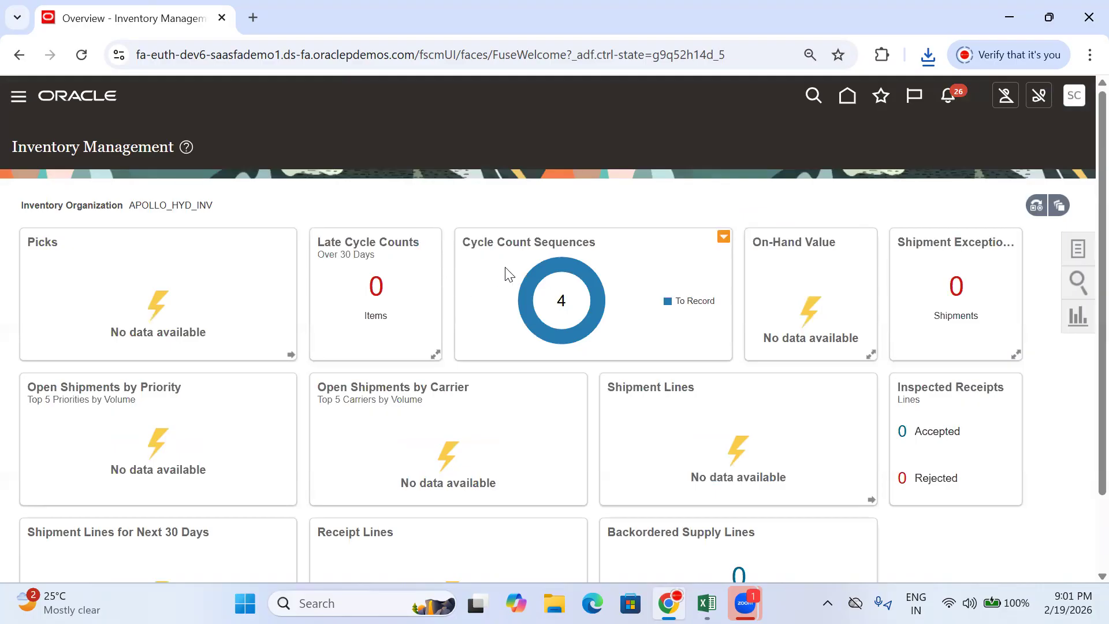
{"action": "mouse_move", "coordinate": [571, 261]}
{"action": "mouse_move", "coordinate": [547, 282]}
- Switch to the Excel notes, remove the hyperlink from B527 and extend its text to "Manage Cycle Counts-->Actions"
{"action": "left_click", "coordinate": [707, 603]}
{"action": "left_click", "coordinate": [458, 480]}
{"action": "left_click", "coordinate": [225, 486]}
{"action": "key", "text": "Up"}
{"action": "key", "text": "Up"}
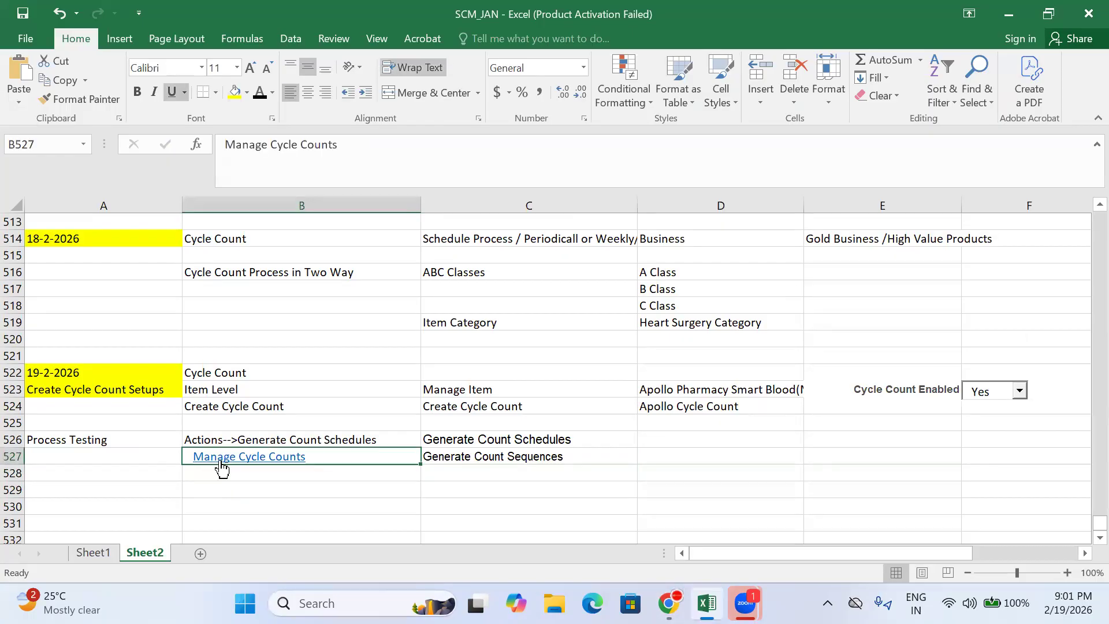
{"action": "right_click", "coordinate": [220, 462]}
{"action": "left_click", "coordinate": [287, 445]}
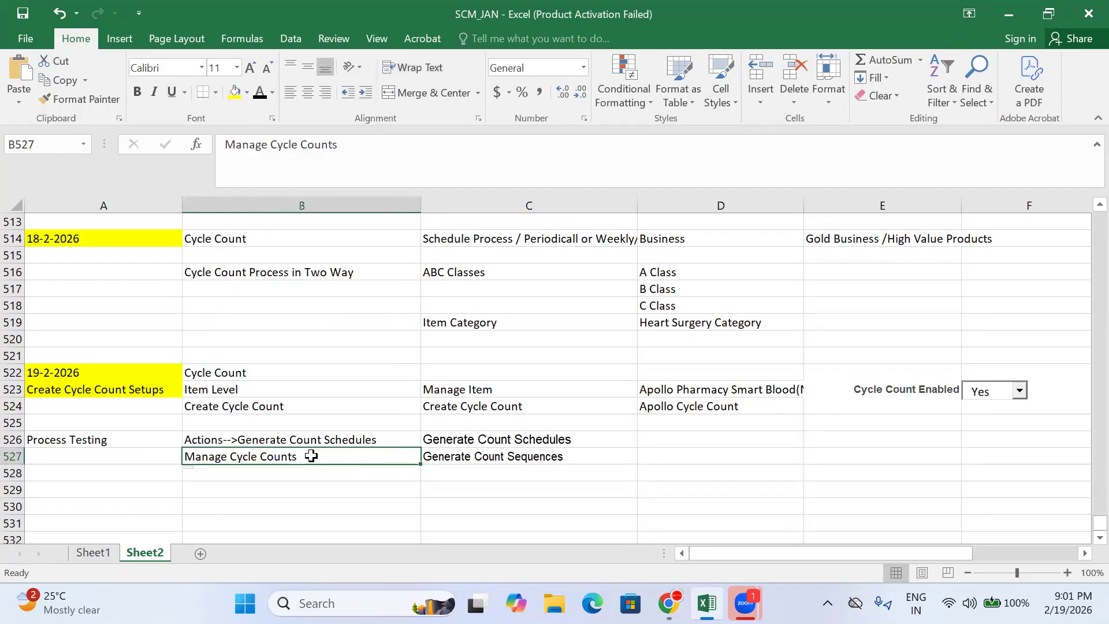
{"action": "left_click", "coordinate": [367, 152]}
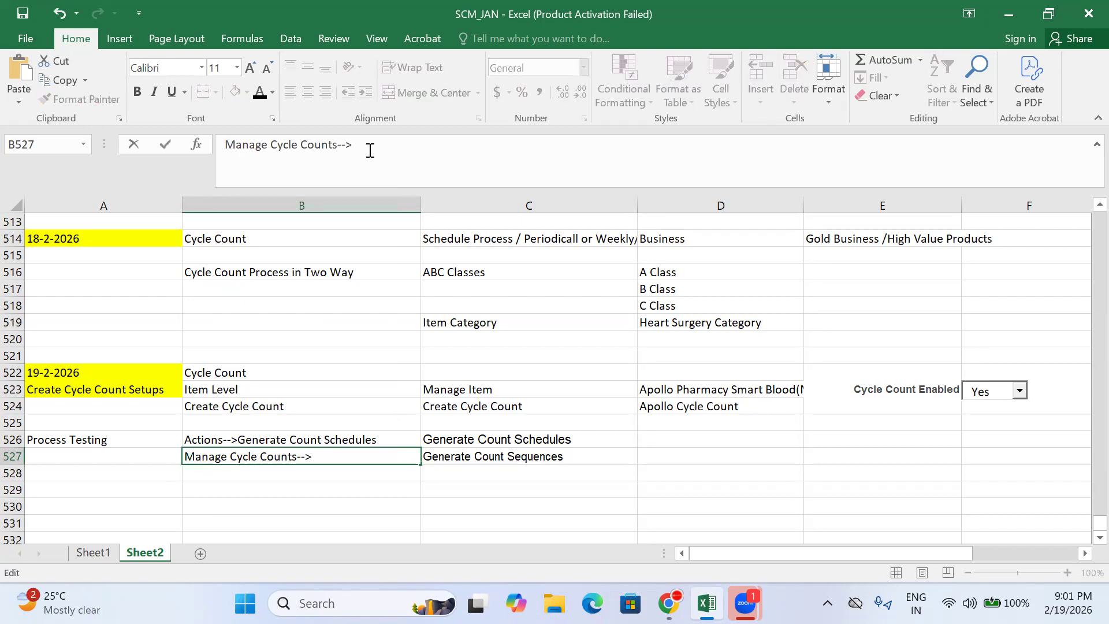
{"action": "type", "text": "-->Actions"}
{"action": "left_click", "coordinate": [514, 455]}
{"action": "key", "text": "Down"}
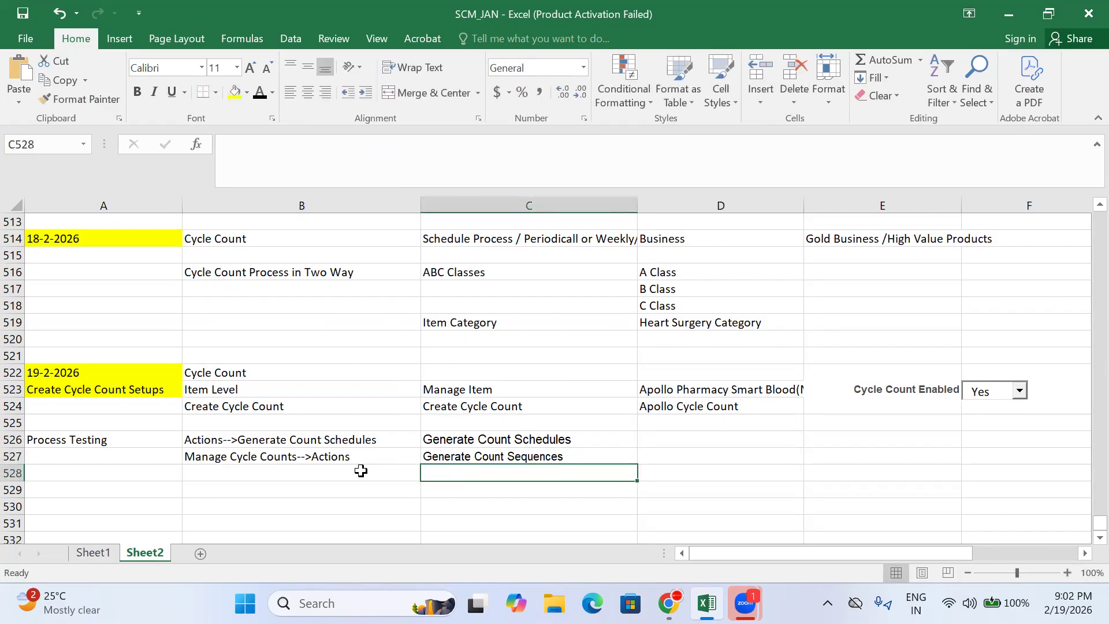
- Enter "Generate Cycle Count Report" in cell B528
{"action": "left_click", "coordinate": [361, 471]}
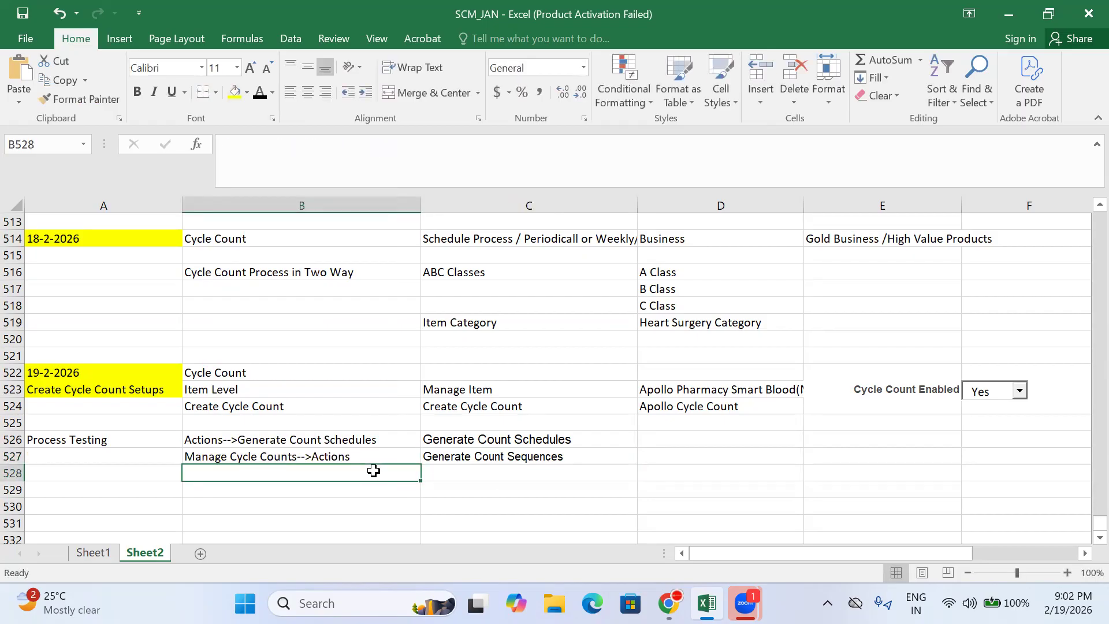
{"action": "type", "text": "Generate "}
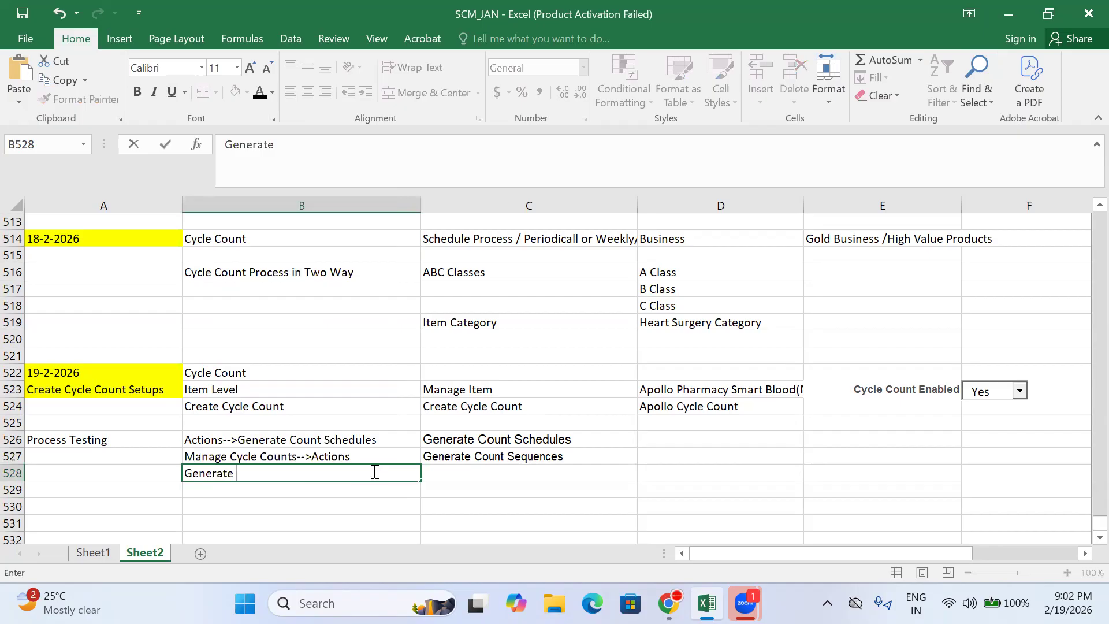
{"action": "type", "text": "Cycle Count "}
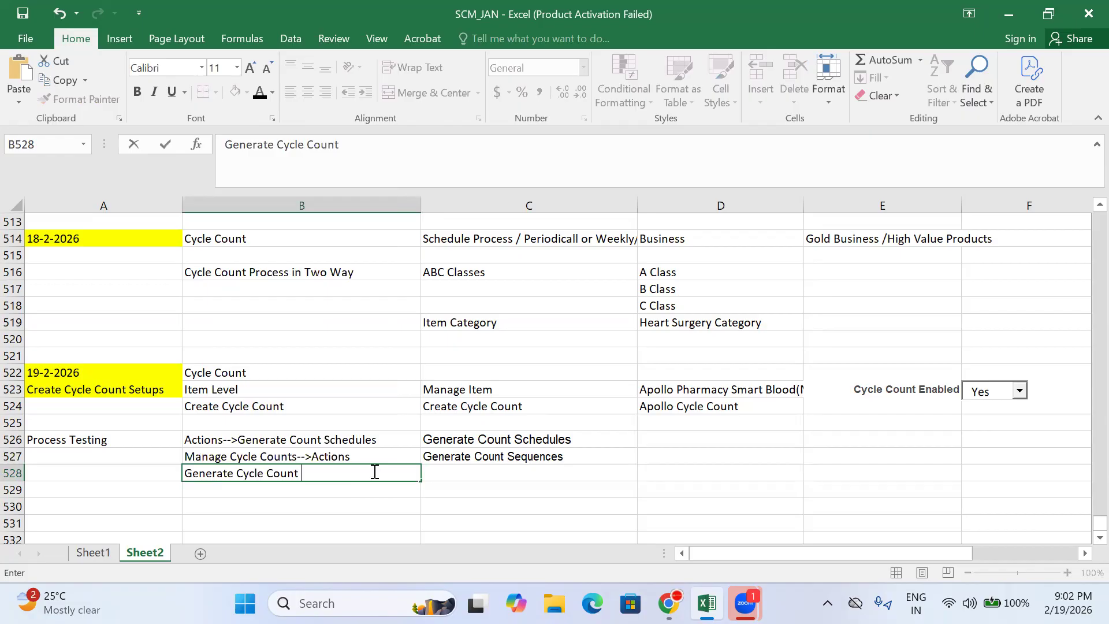
{"action": "type", "text": "Report"}
{"action": "left_click", "coordinate": [531, 488]}
- Switch to the browser, return to the home page and open Scheduled Processes under Tools
{"action": "left_click", "coordinate": [668, 603]}
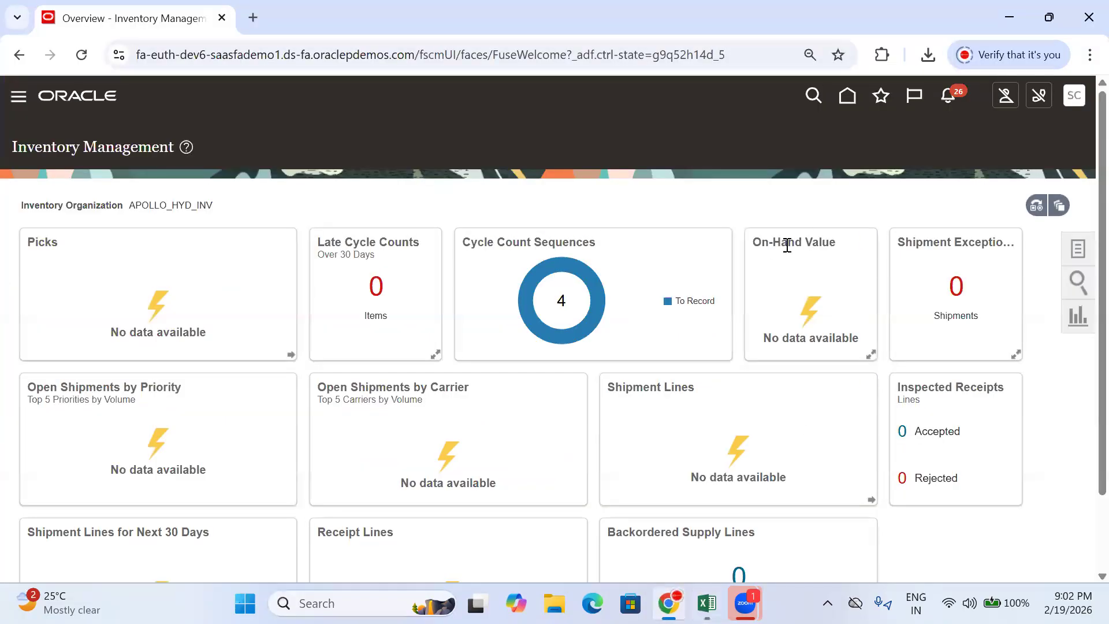
{"action": "left_click", "coordinate": [853, 99]}
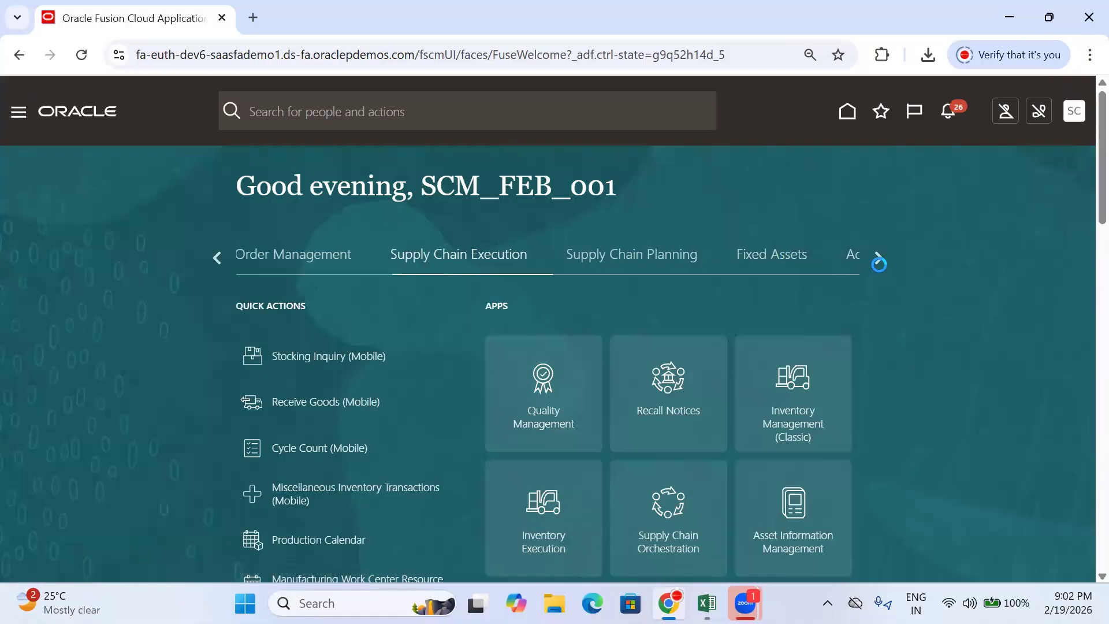
{"action": "left_click", "coordinate": [879, 261]}
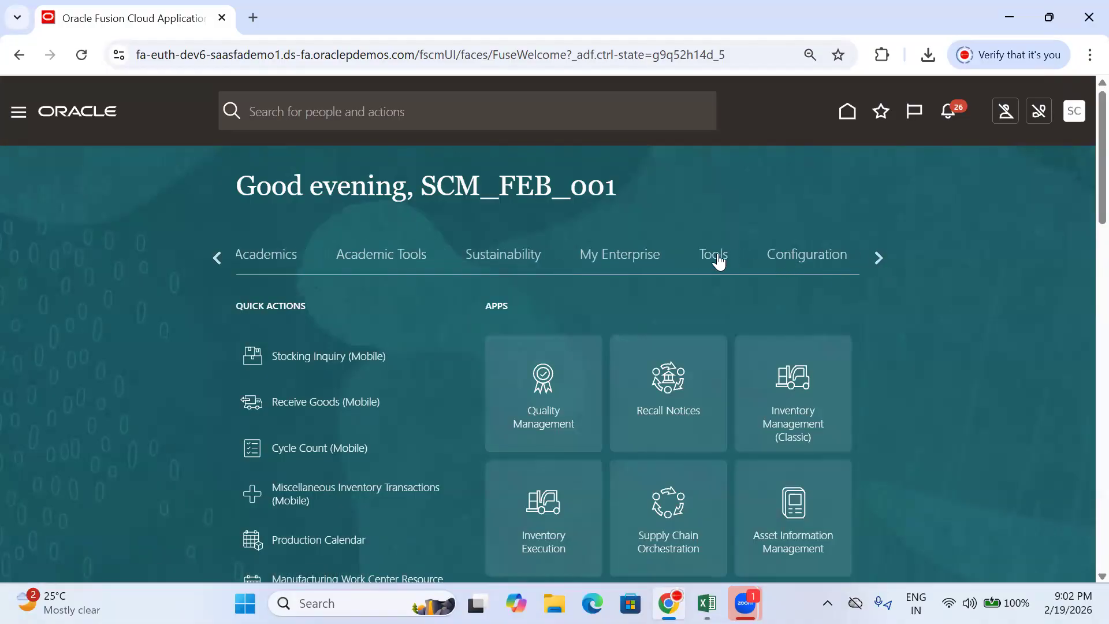
{"action": "left_click", "coordinate": [716, 257]}
{"action": "scroll", "coordinate": [811, 202], "scroll_direction": "down", "scroll_amount": 3}
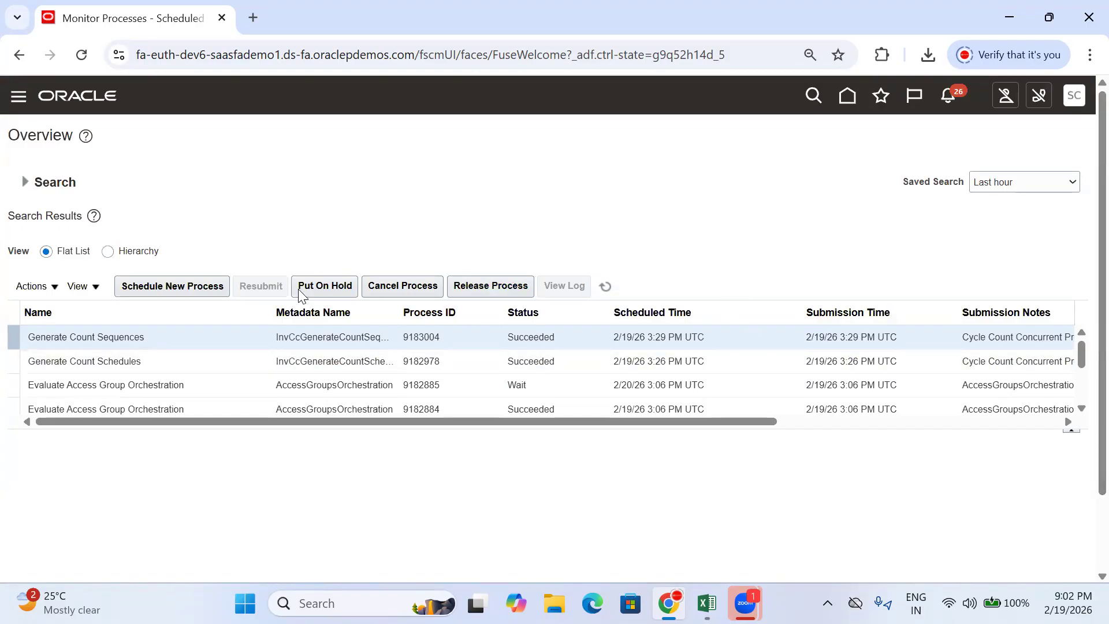
- Start scheduling a new process with the job Print Cycle Count Listing Report
{"action": "left_click", "coordinate": [194, 287]}
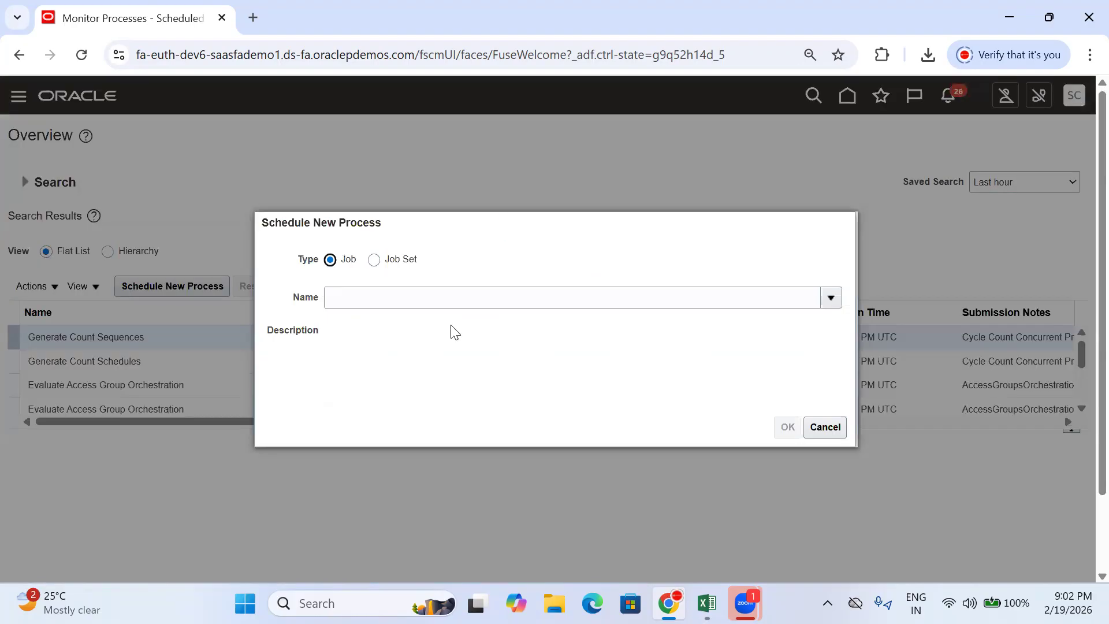
{"action": "left_click", "coordinate": [420, 299]}
{"action": "type", "text": "%"}
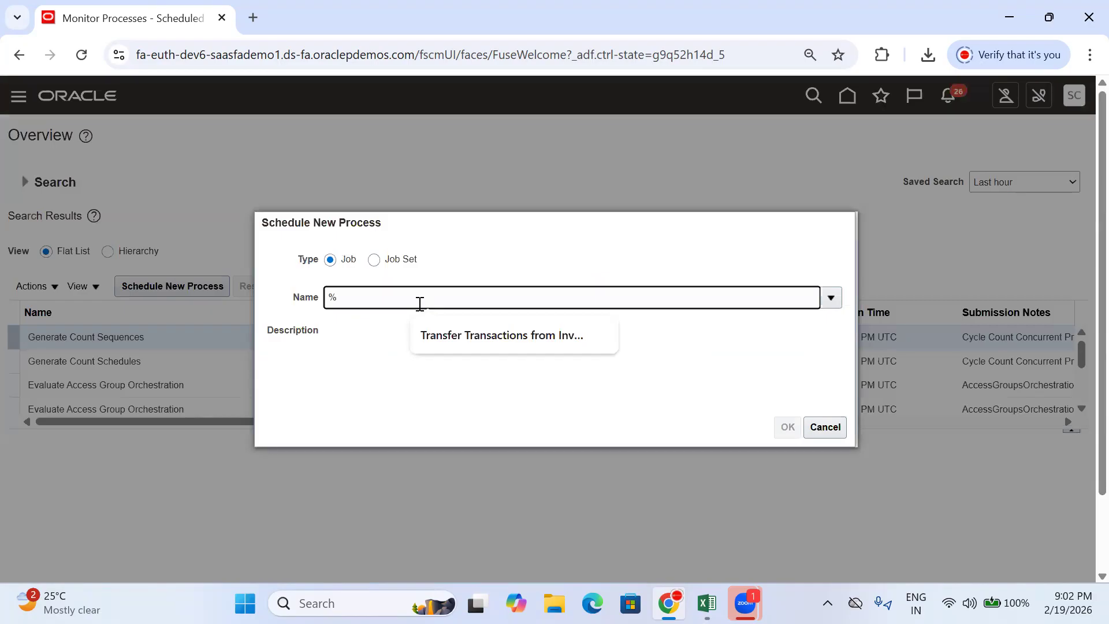
{"action": "type", "text": "Print Cycle Count Listing Report"}
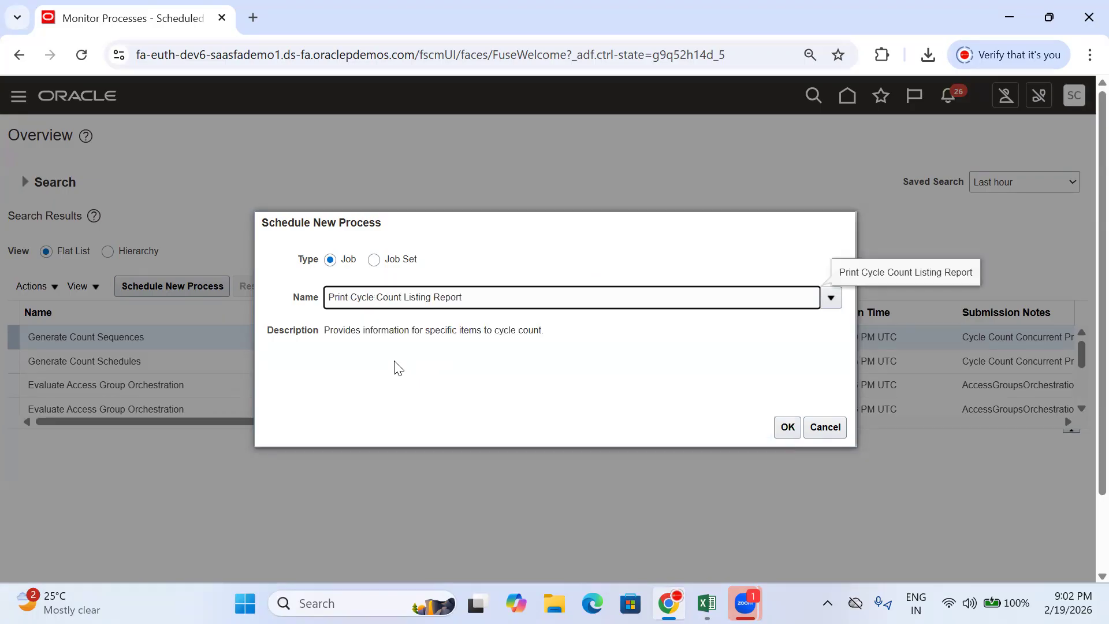
- Copy the job name Print Cycle Count Listing Report into cell C528 of the Excel notes
{"action": "left_click_drag", "start_coordinate": [475, 298], "coordinate": [297, 315]}
{"action": "key", "text": "ctrl+c"}
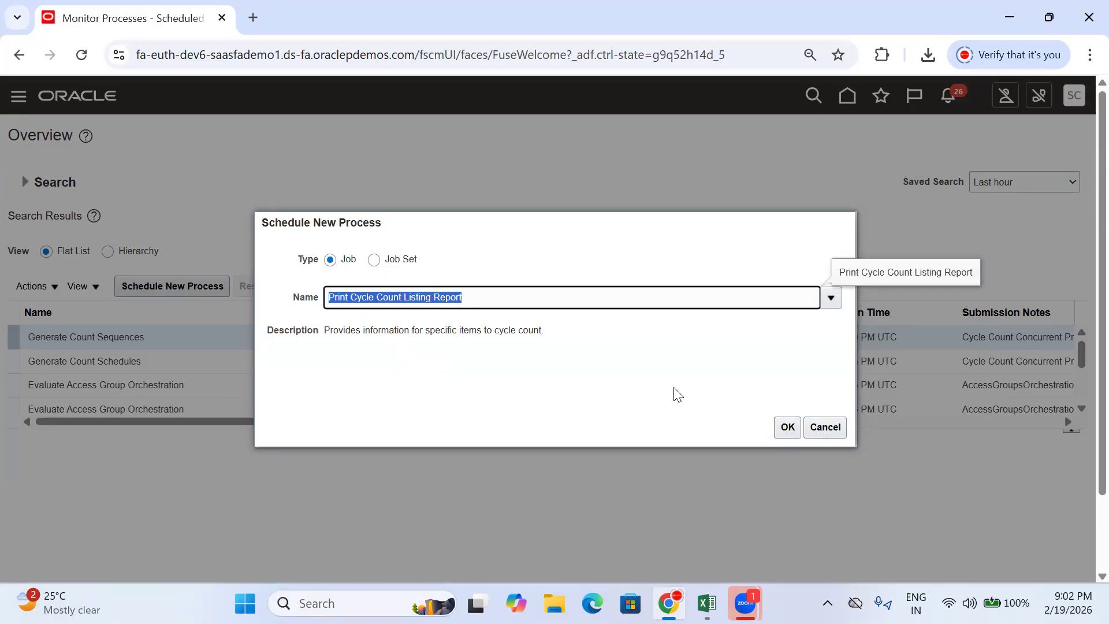
{"action": "left_click", "coordinate": [707, 603]}
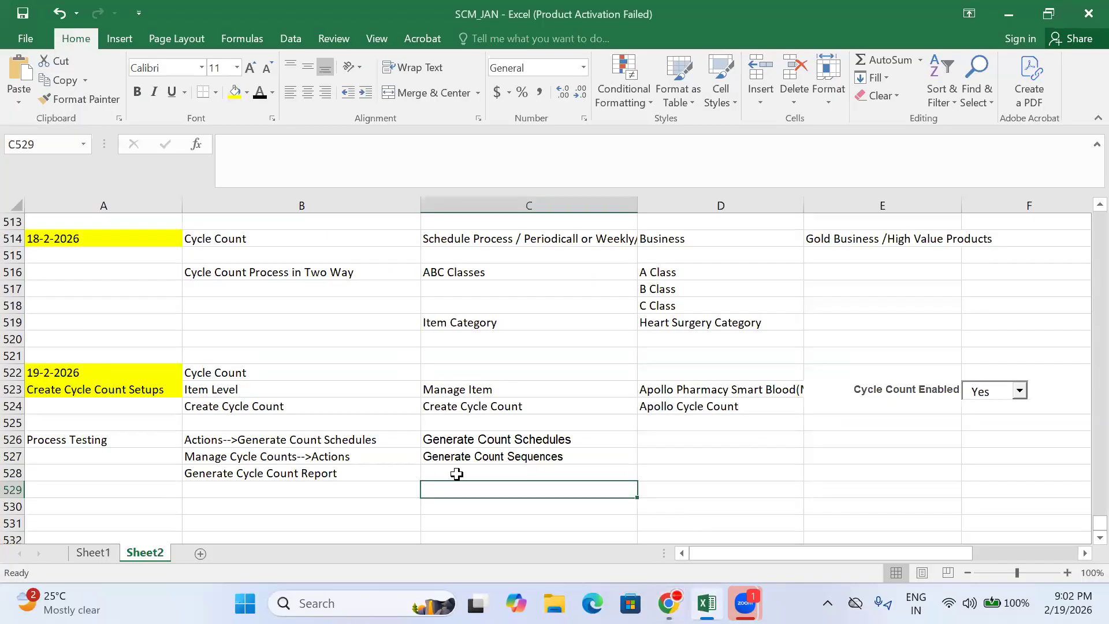
{"action": "key", "text": "ctrl+v"}
{"action": "key", "text": "ctrl+x"}
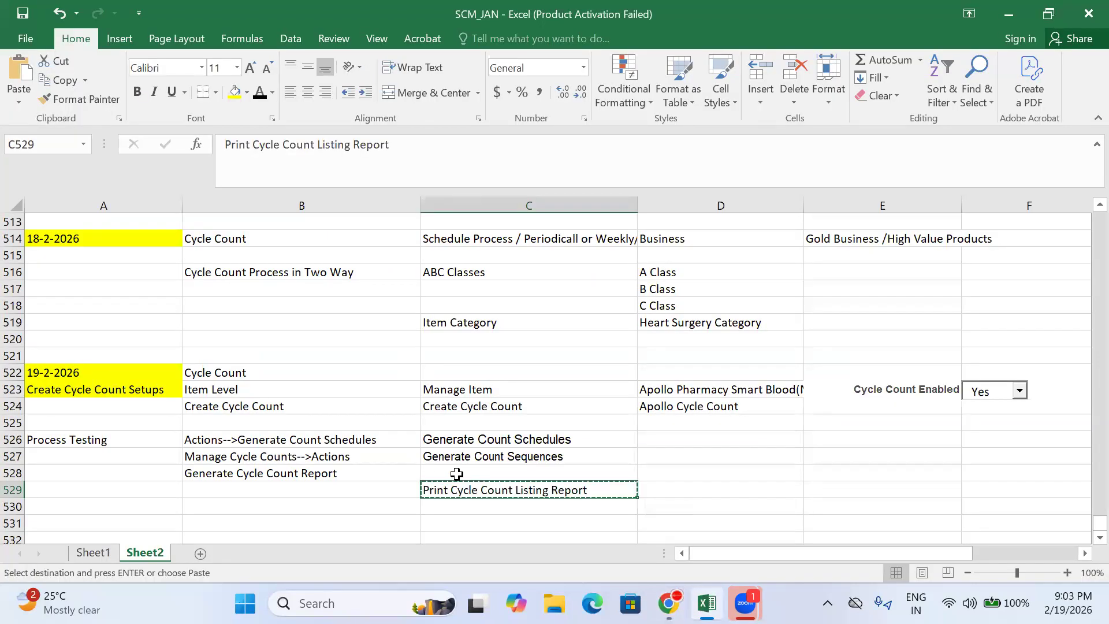
{"action": "left_click", "coordinate": [456, 473]}
{"action": "key", "text": "ctrl+v"}
- Move the report name from C528 to D528 and enter "Schedule Program" in C528
{"action": "left_click", "coordinate": [372, 473]}
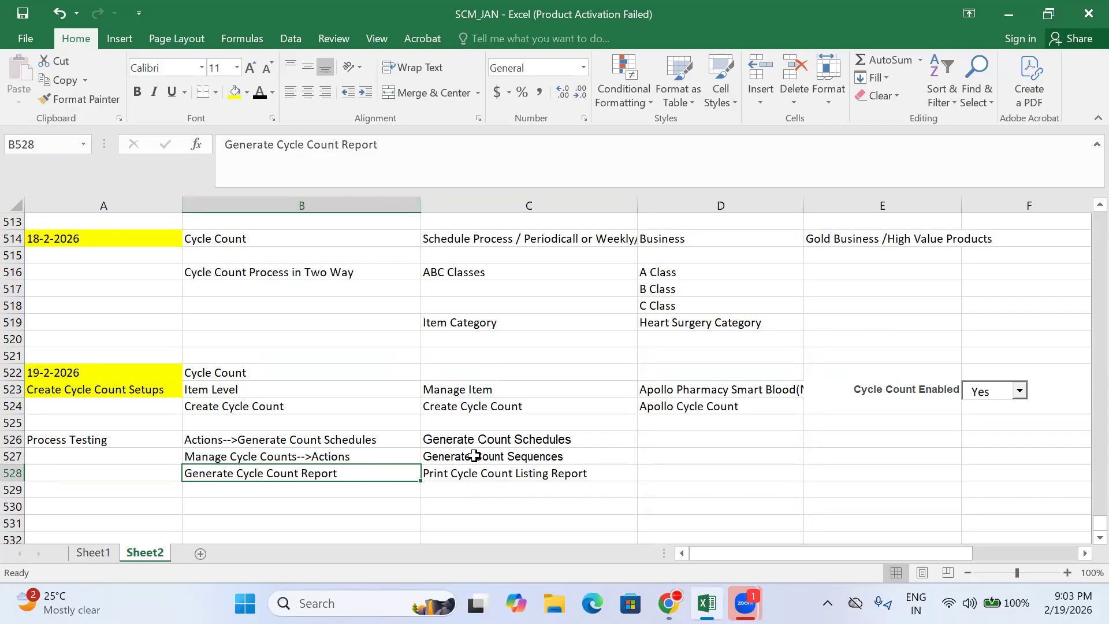
{"action": "left_click", "coordinate": [477, 472]}
{"action": "key", "text": "ctrl+c"}
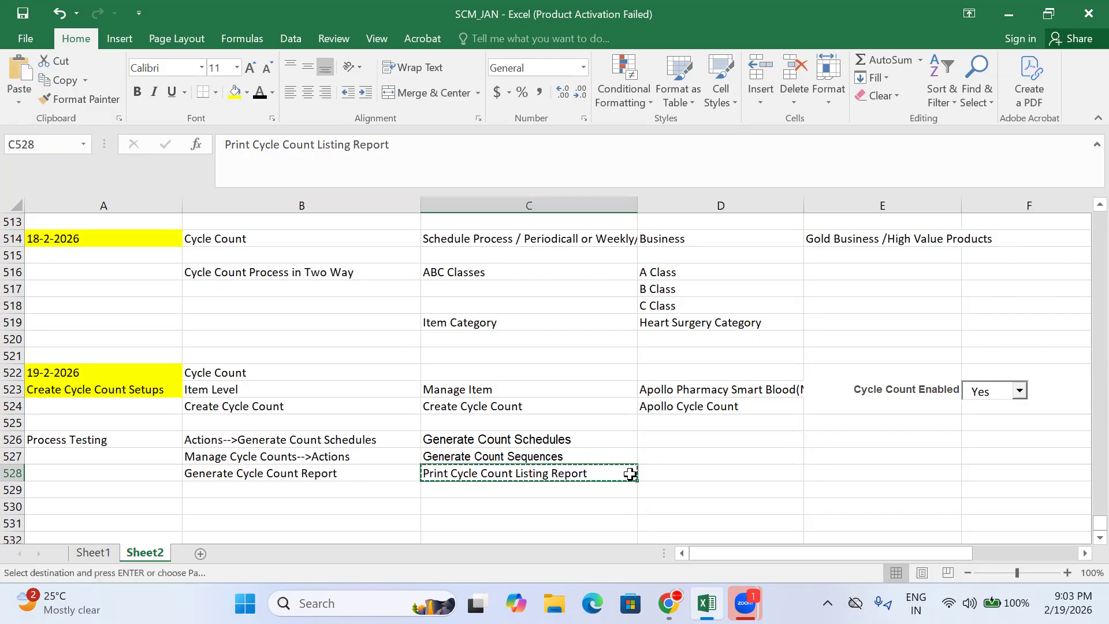
{"action": "left_click", "coordinate": [709, 471]}
{"action": "key", "text": "Return"}
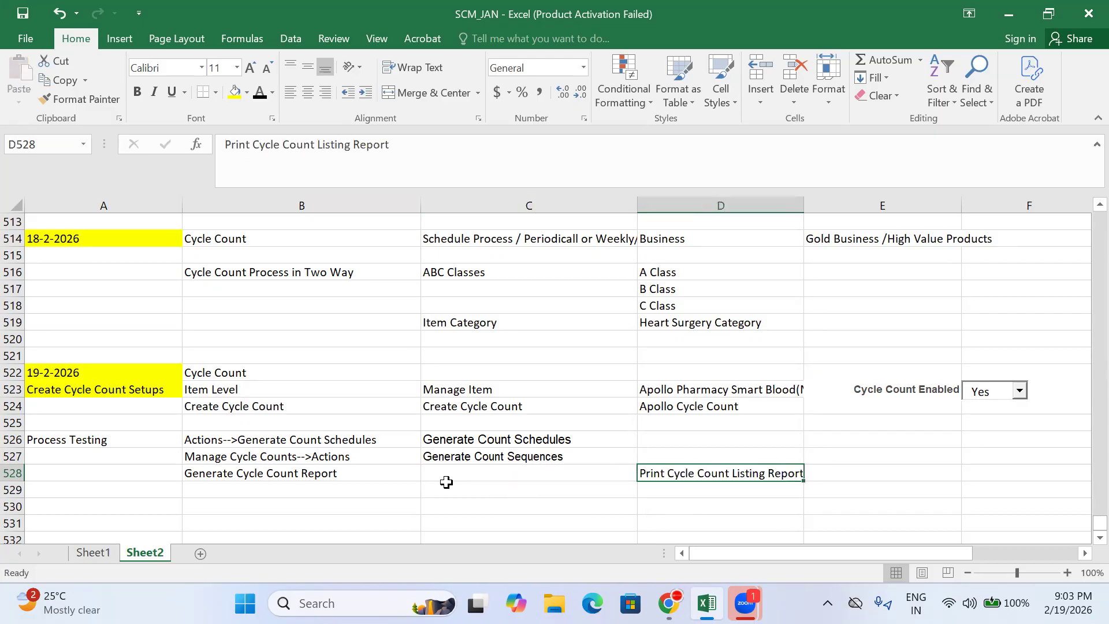
{"action": "left_click", "coordinate": [469, 472]}
{"action": "type", "text": "Sched"}
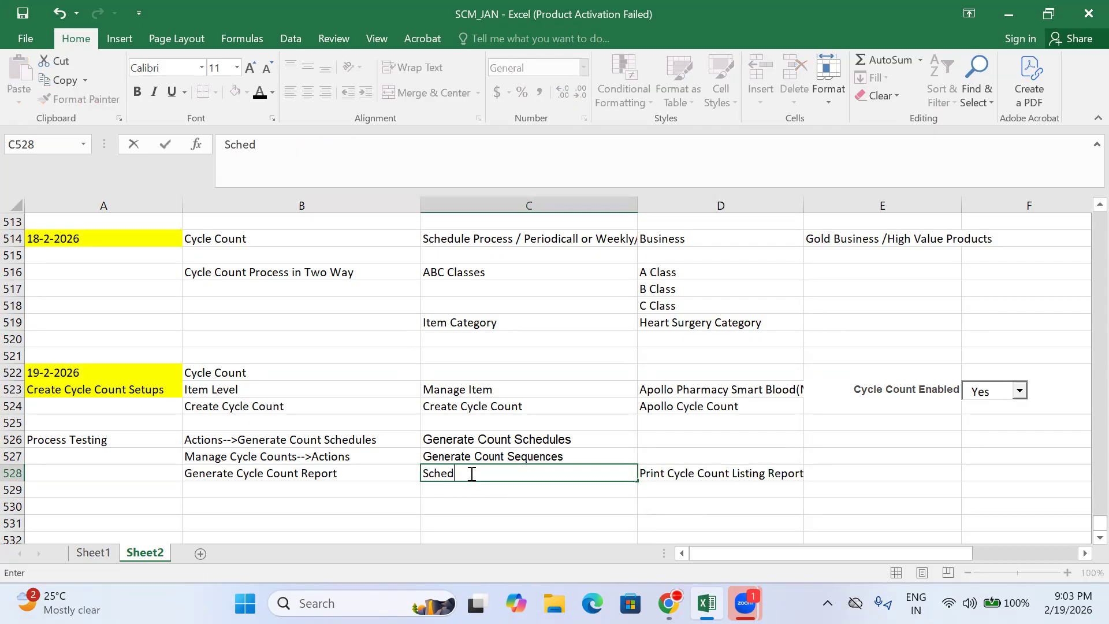
{"action": "type", "text": "ule Program"}
{"action": "left_click", "coordinate": [696, 473]}
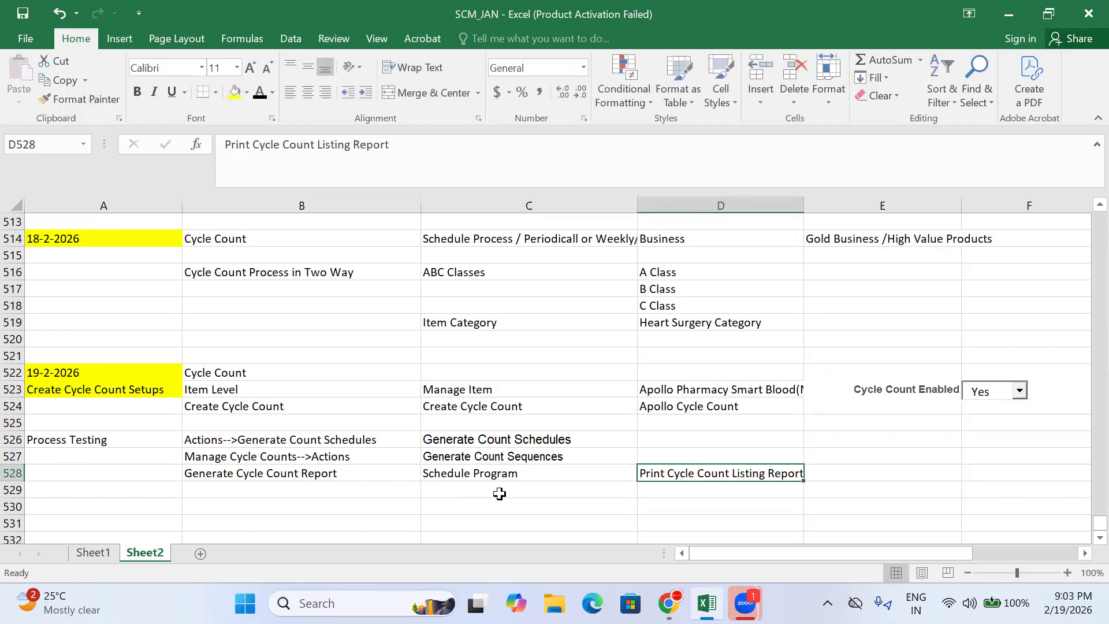
{"action": "key", "text": "Return"}
- Switch to the browser, confirm the selected job and set Organization to APOLLO_HYD_INV and Cycle Count to Apollo Cycle Count
{"action": "left_click", "coordinate": [669, 603]}
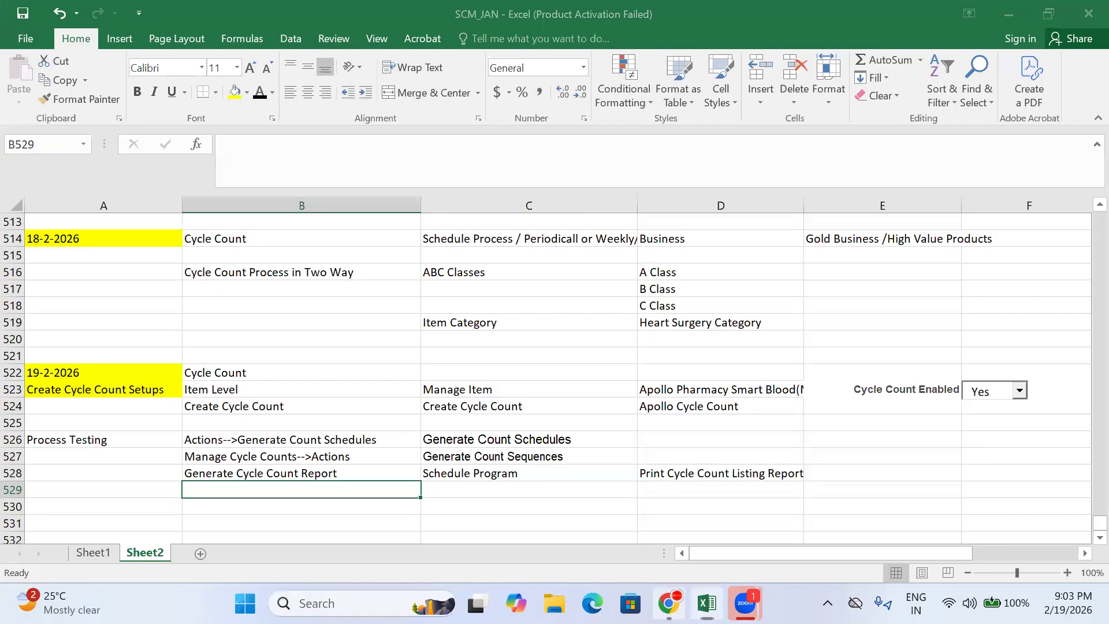
{"action": "left_click", "coordinate": [787, 427]}
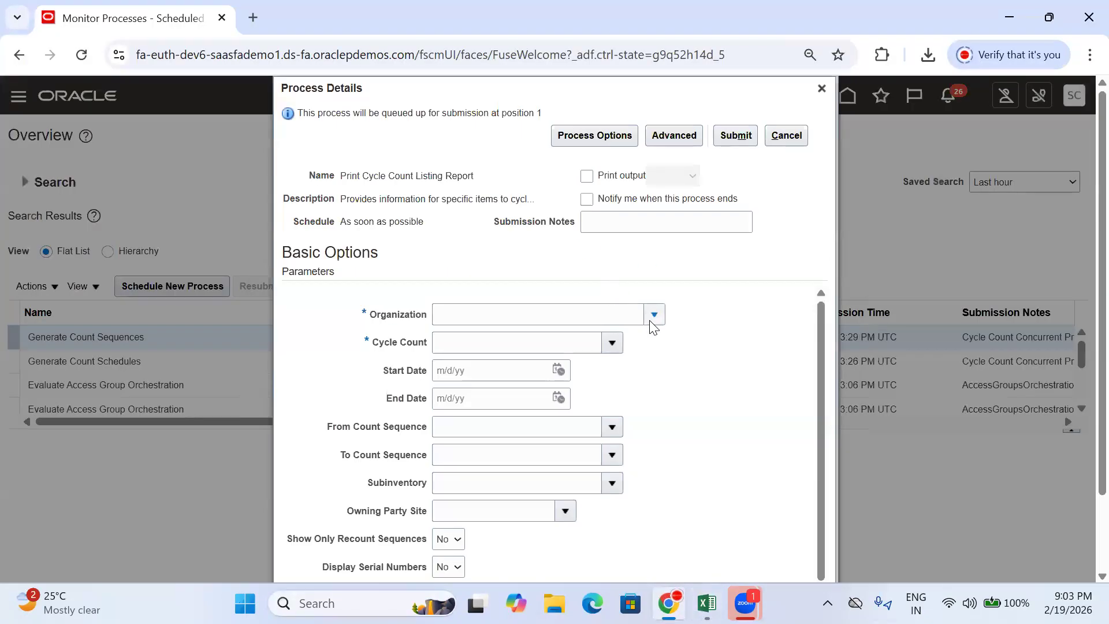
{"action": "left_click", "coordinate": [651, 319]}
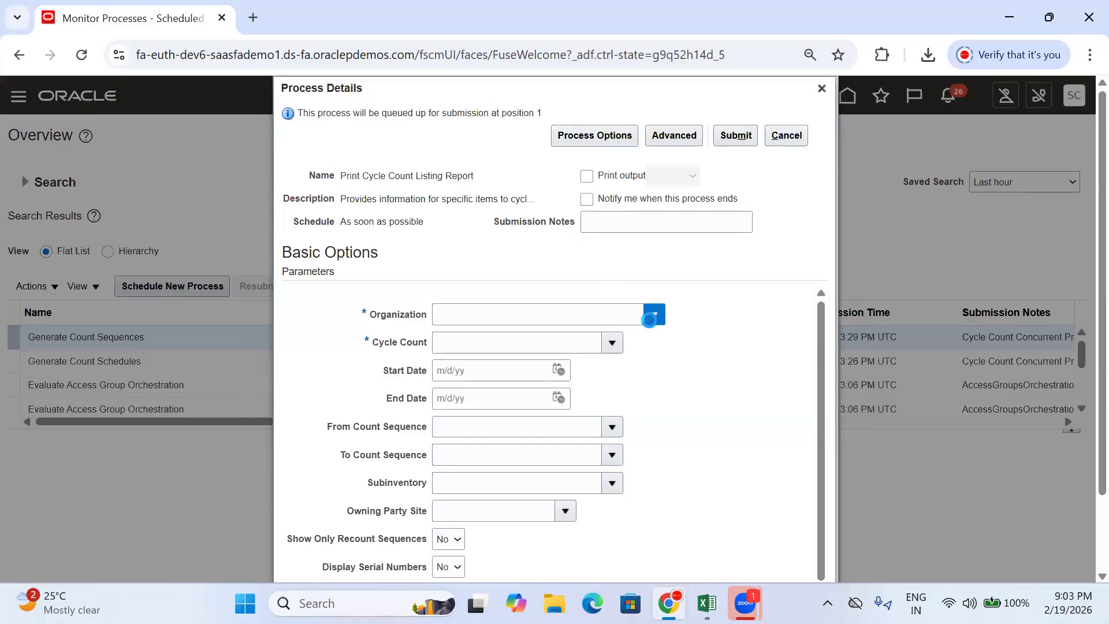
{"action": "left_click", "coordinate": [478, 319]}
{"action": "left_click", "coordinate": [654, 314]}
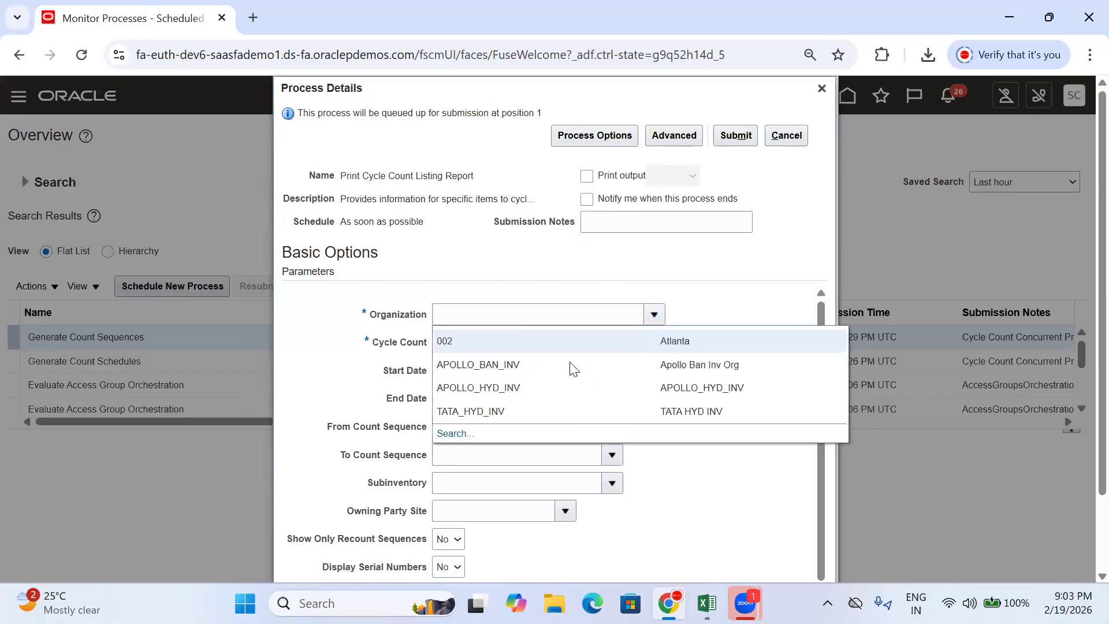
{"action": "left_click", "coordinate": [511, 389]}
{"action": "left_click", "coordinate": [611, 345]}
{"action": "left_click", "coordinate": [519, 369]}
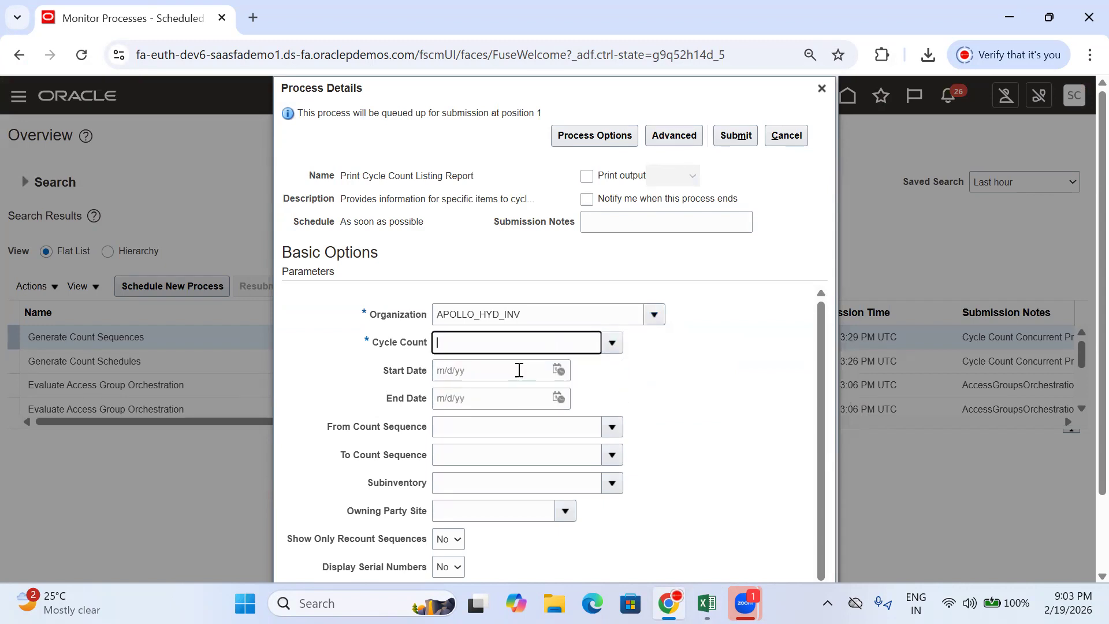
- Check the remaining report parameters, submit the Print Cycle Count Listing Report process and acknowledge the confirmation
{"action": "scroll", "coordinate": [519, 370], "scroll_direction": "down", "scroll_amount": 2}
{"action": "scroll", "coordinate": [801, 368], "scroll_direction": "down", "scroll_amount": 2}
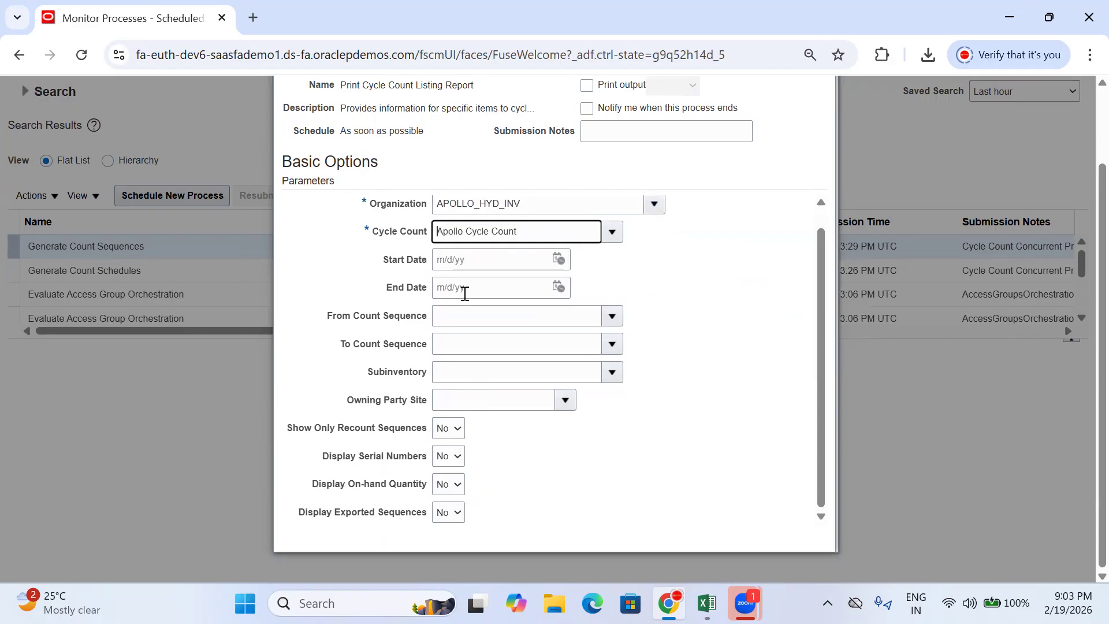
{"action": "left_click_drag", "start_coordinate": [517, 226], "coordinate": [364, 233]}
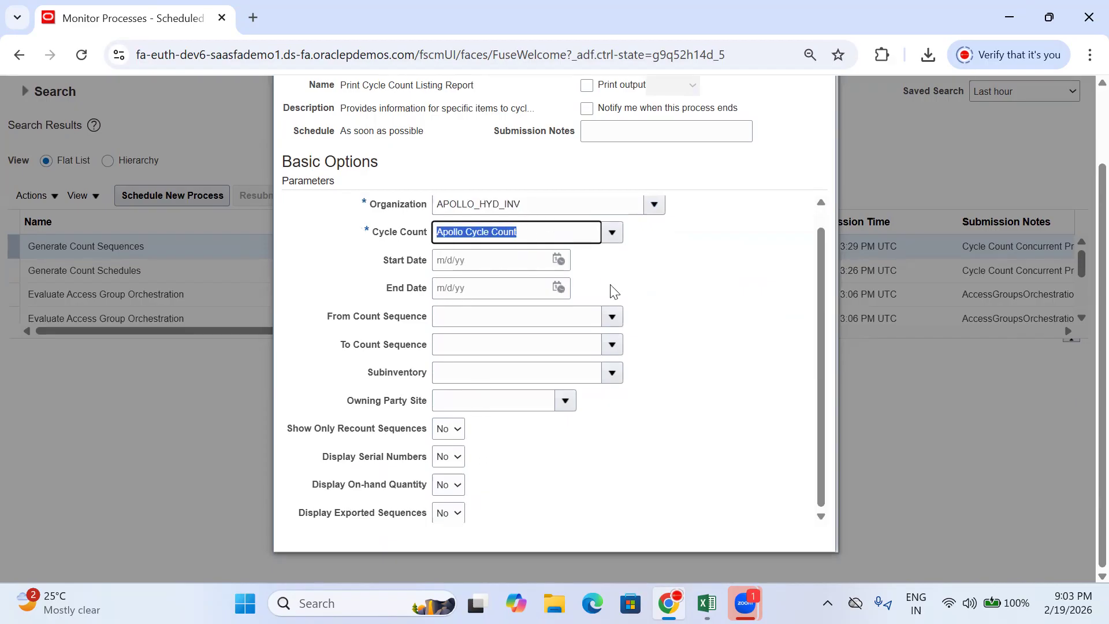
{"action": "scroll", "coordinate": [615, 292], "scroll_direction": "up", "scroll_amount": 2}
{"action": "scroll", "coordinate": [695, 180], "scroll_direction": "up", "scroll_amount": 2}
{"action": "left_click", "coordinate": [733, 139]}
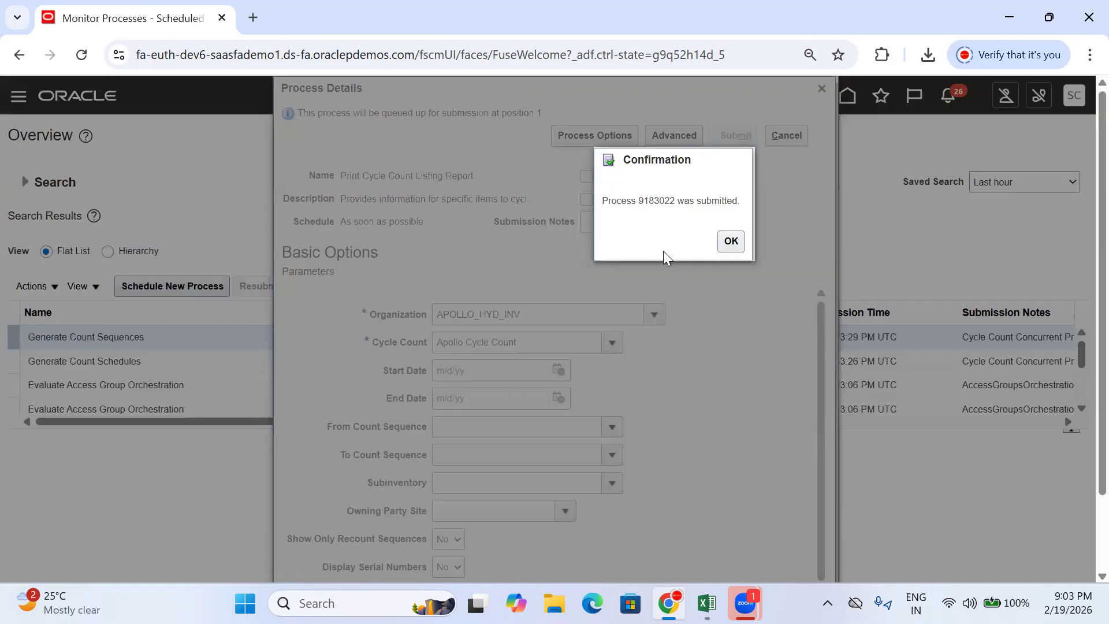
{"action": "left_click", "coordinate": [732, 242]}
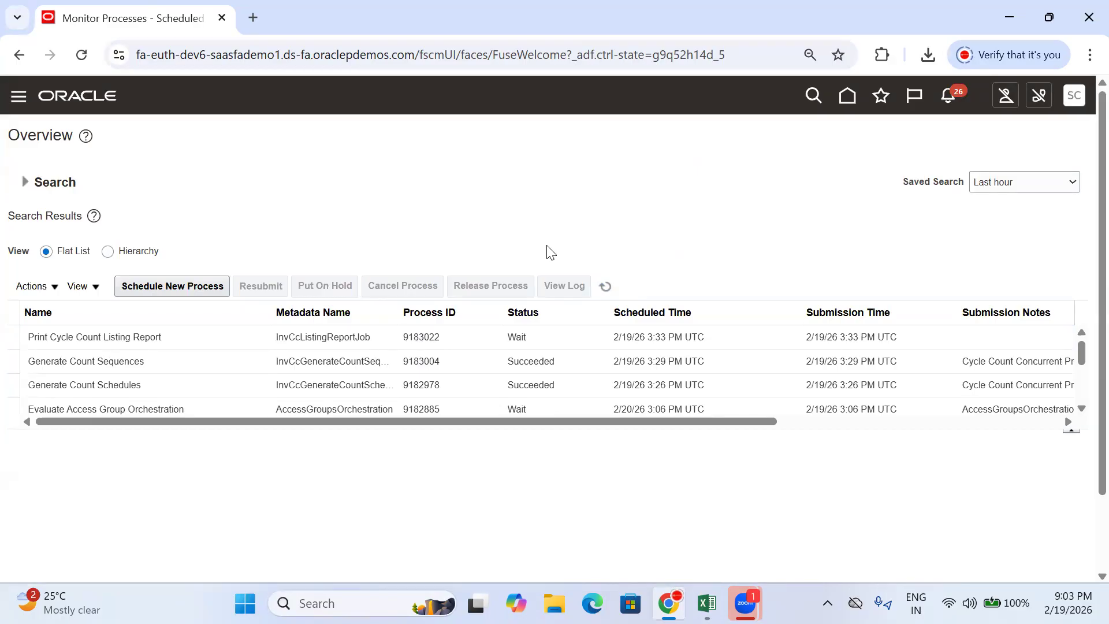
- Refresh the process list until the Print Cycle Count Listing Report finishes, and select that process to show its details
{"action": "left_click", "coordinate": [607, 288]}
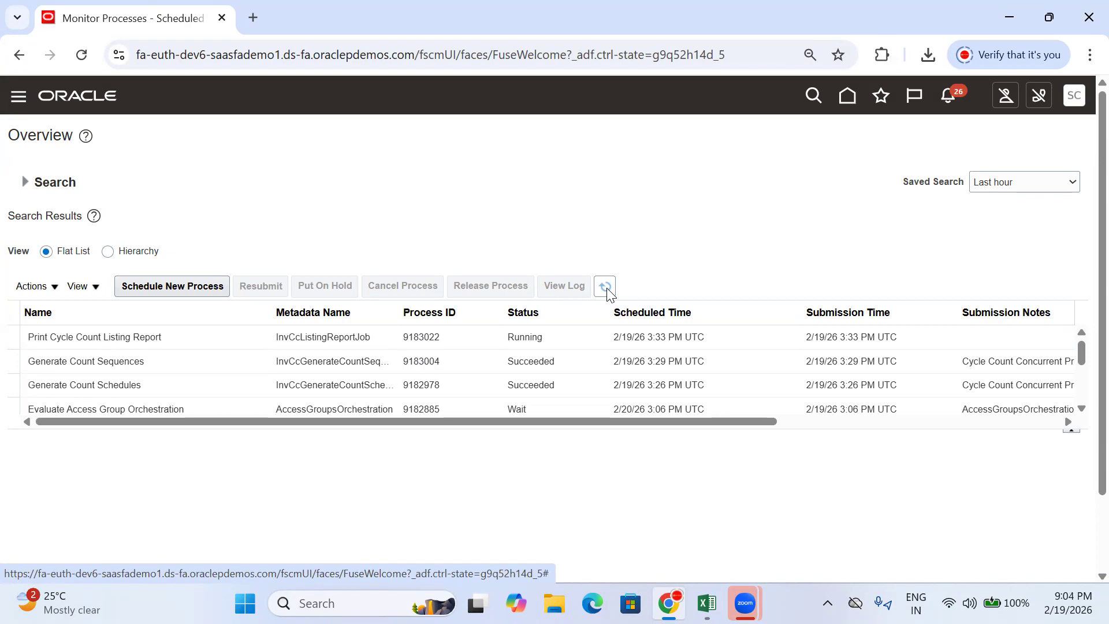
{"action": "left_click", "coordinate": [606, 287]}
{"action": "left_click", "coordinate": [606, 287]}
{"action": "left_click", "coordinate": [563, 341]}
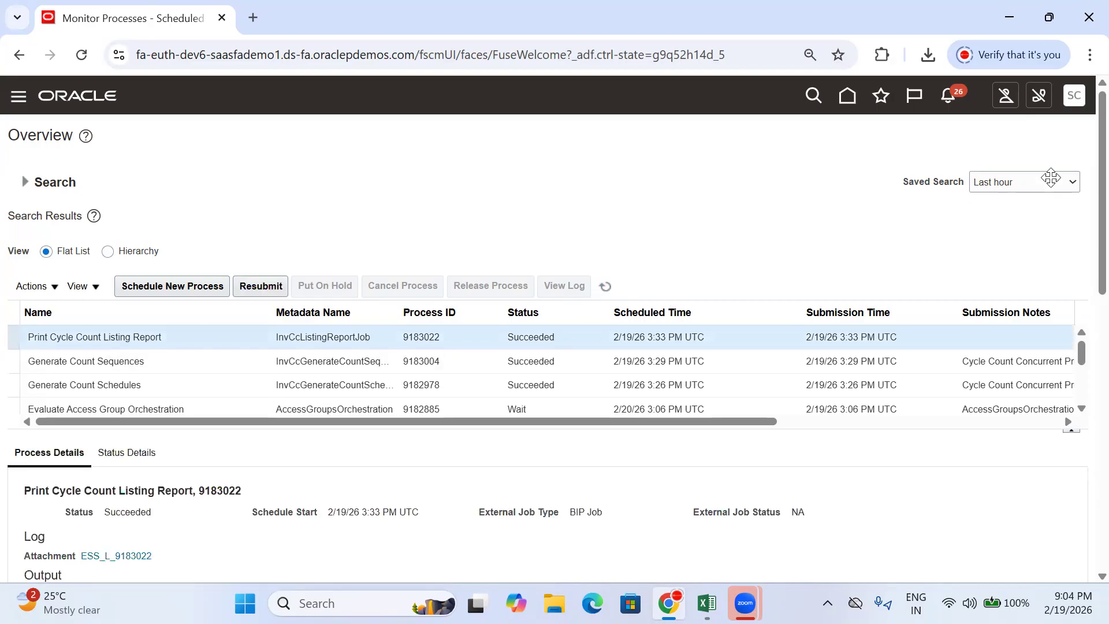
- Republish the report output in a maximized window and render it as PDF
{"action": "left_click_drag", "start_coordinate": [1092, 134], "coordinate": [1084, 219]}
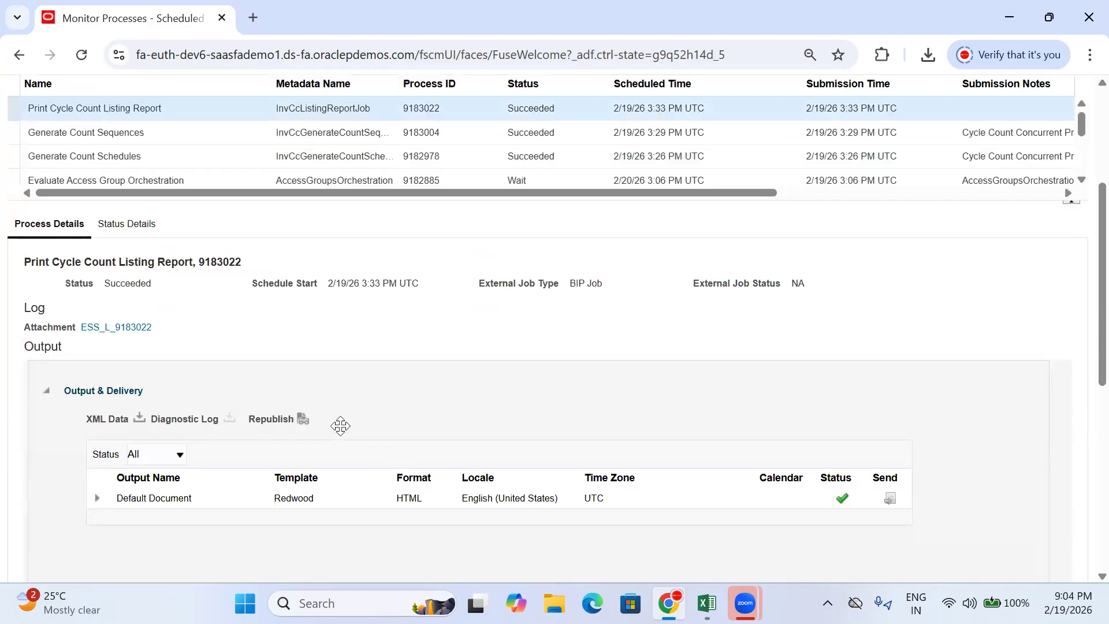
{"action": "left_click", "coordinate": [302, 417]}
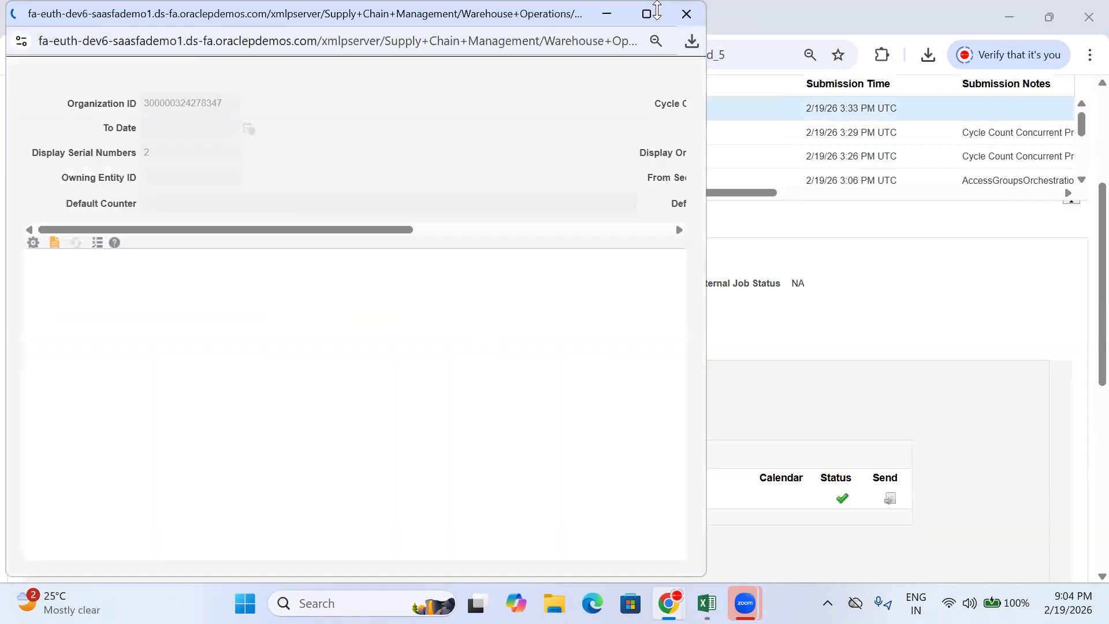
{"action": "left_click", "coordinate": [647, 14]}
{"action": "left_click", "coordinate": [1019, 253]}
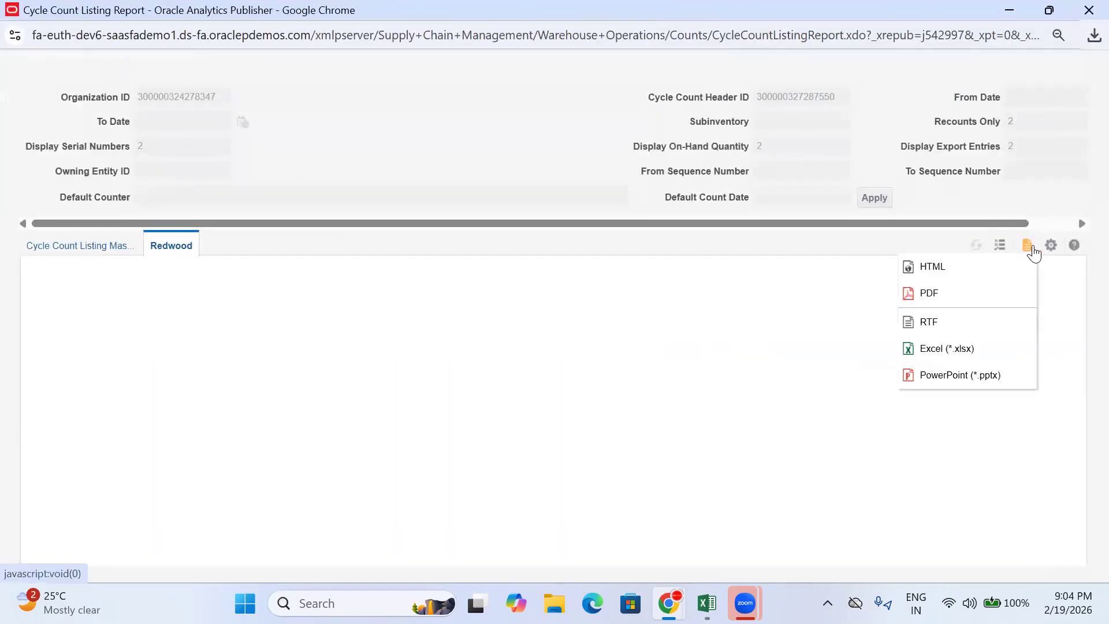
{"action": "left_click", "coordinate": [935, 301]}
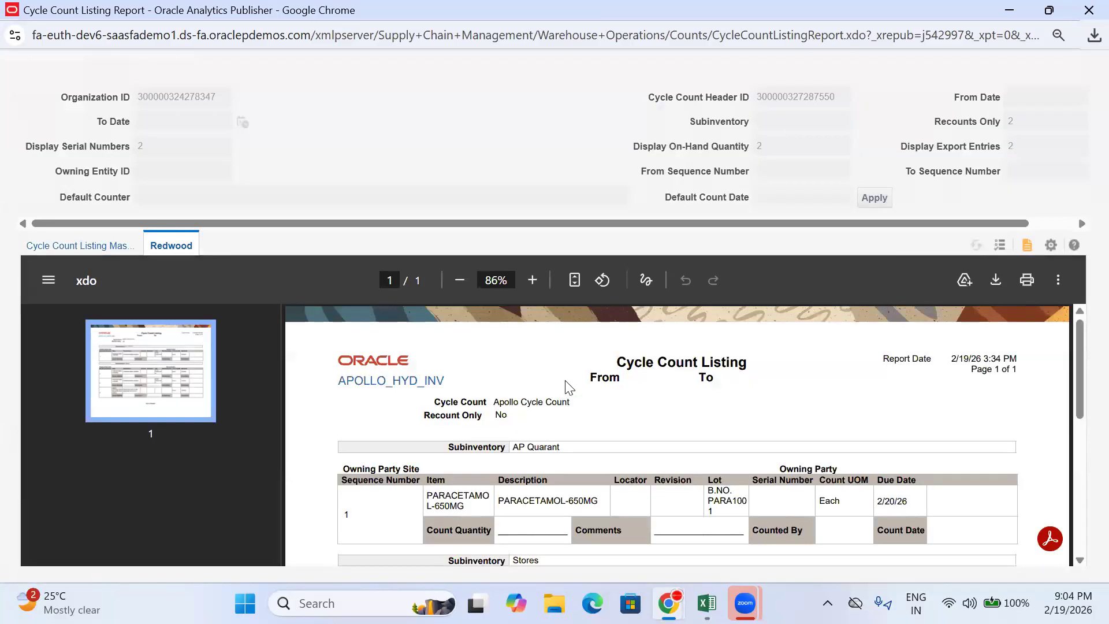
- Examine the items listed under the AP Quarant and Stores subinventories in the Cycle Count Listing PDF
{"action": "scroll", "coordinate": [508, 420], "scroll_direction": "down", "scroll_amount": 2}
{"action": "left_click_drag", "start_coordinate": [475, 414], "coordinate": [428, 408]}
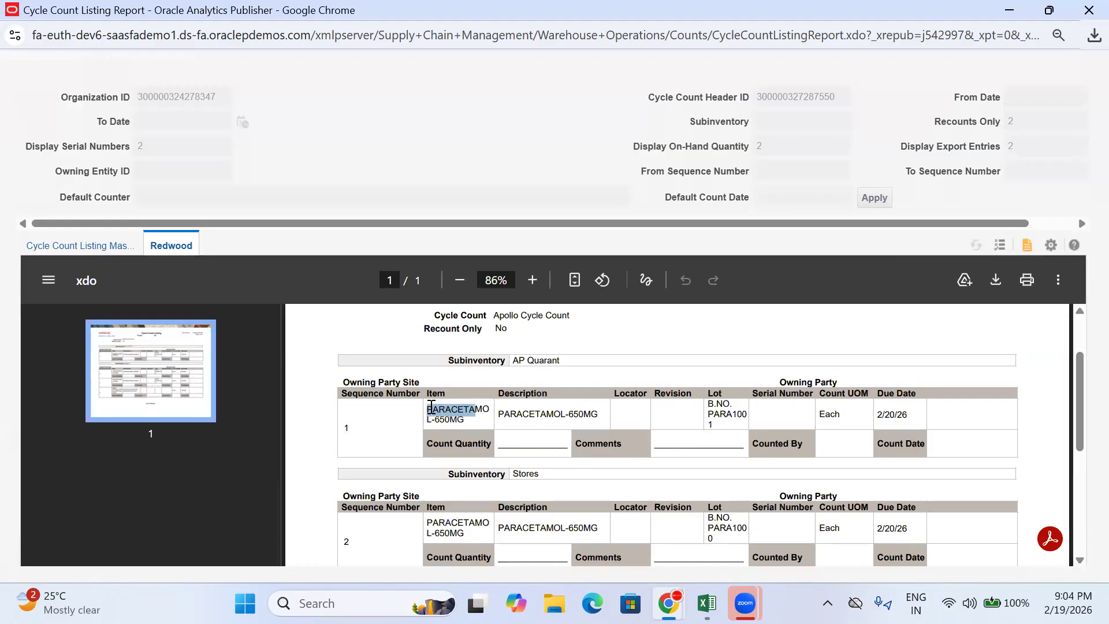
{"action": "scroll", "coordinate": [496, 462], "scroll_direction": "down", "scroll_amount": 2}
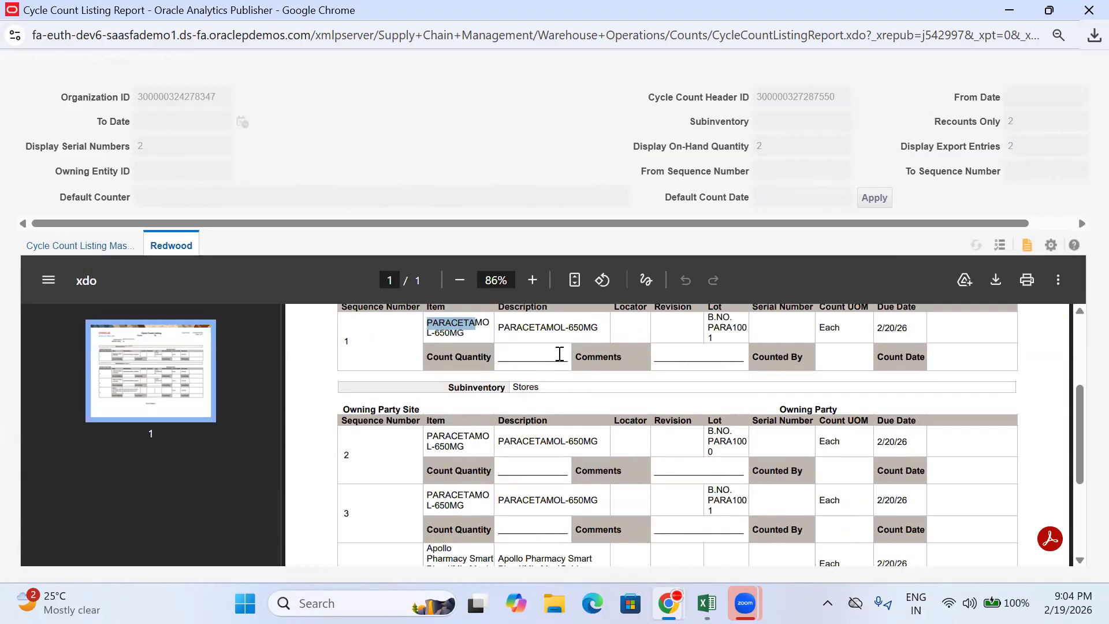
{"action": "scroll", "coordinate": [560, 353], "scroll_direction": "up", "scroll_amount": 2}
{"action": "left_click_drag", "start_coordinate": [541, 483], "coordinate": [511, 485]}
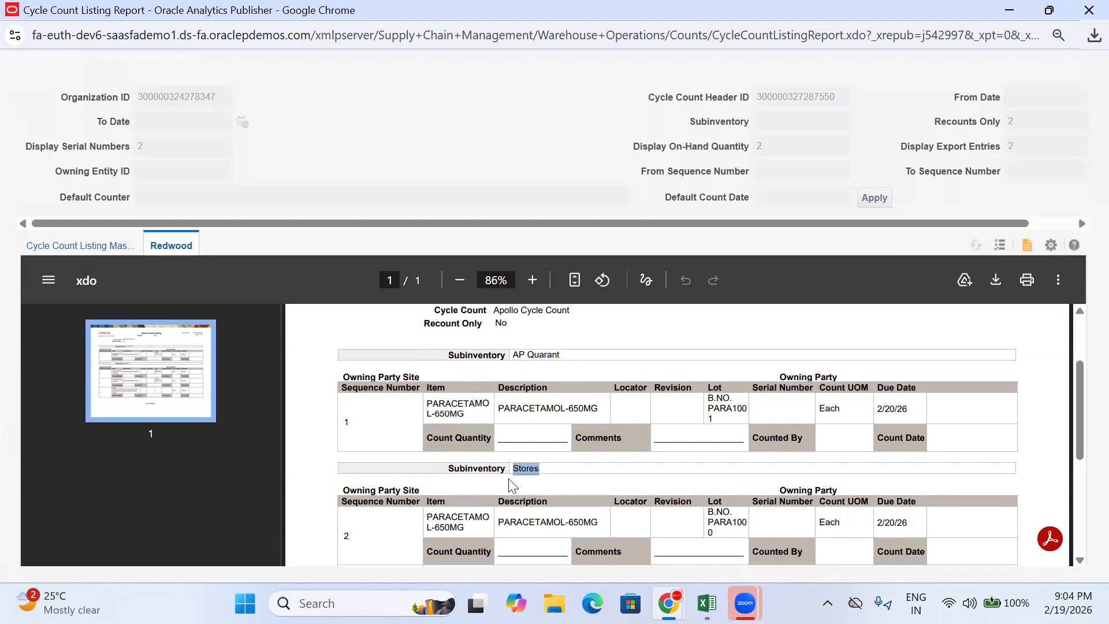
{"action": "scroll", "coordinate": [532, 491], "scroll_direction": "down", "scroll_amount": 2}
{"action": "scroll", "coordinate": [530, 496], "scroll_direction": "down", "scroll_amount": 4}
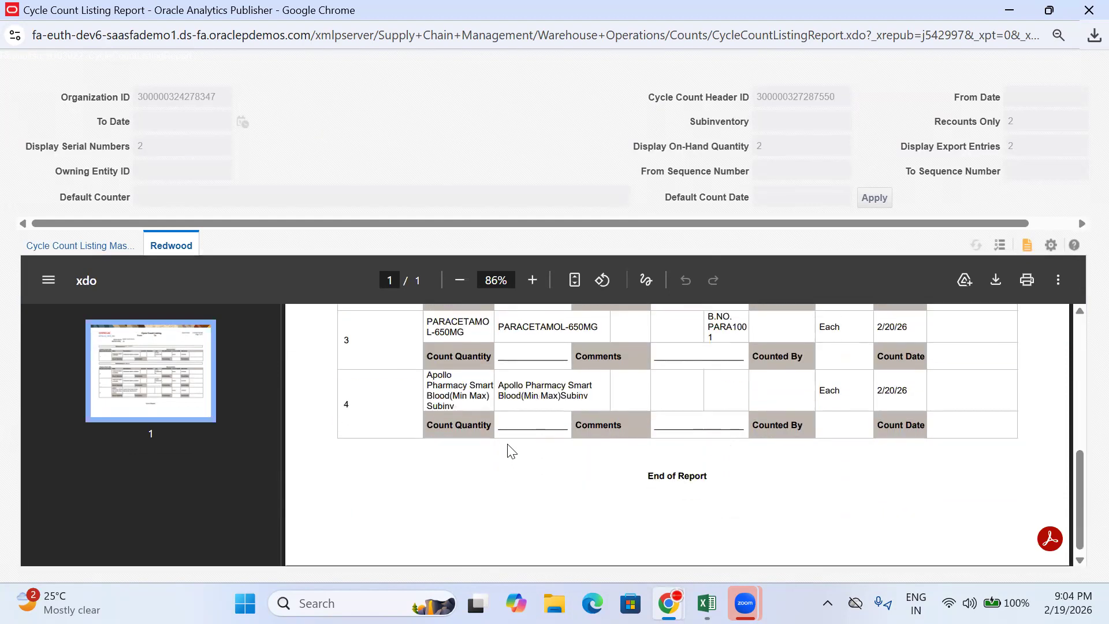
{"action": "scroll", "coordinate": [527, 420], "scroll_direction": "up", "scroll_amount": 5}
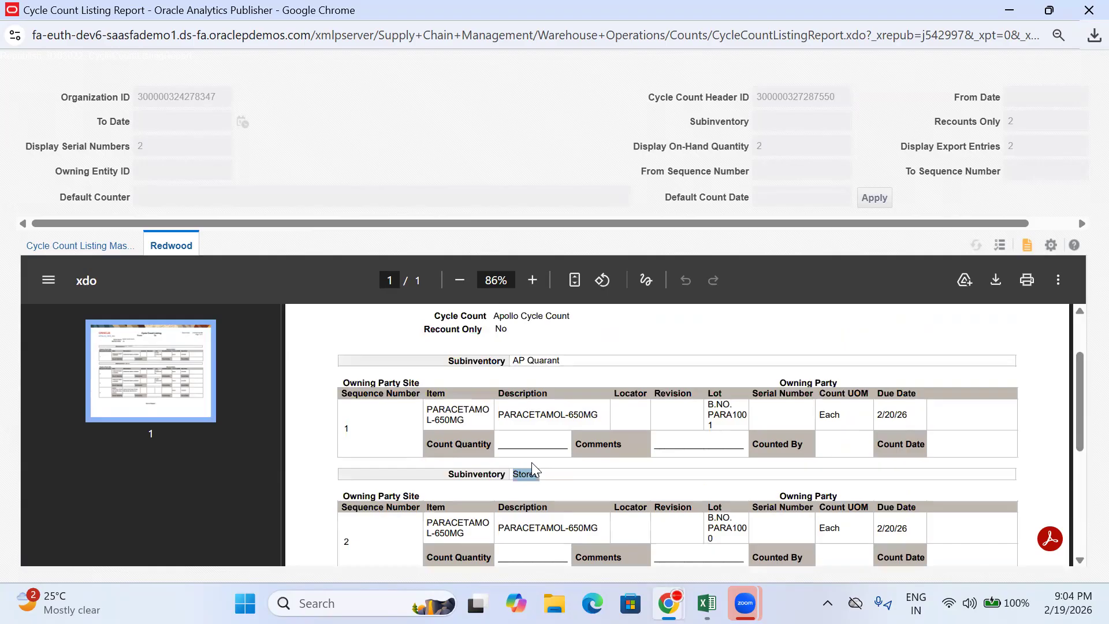
{"action": "left_click", "coordinate": [535, 417]}
{"action": "scroll", "coordinate": [536, 417], "scroll_direction": "down", "scroll_amount": 2}
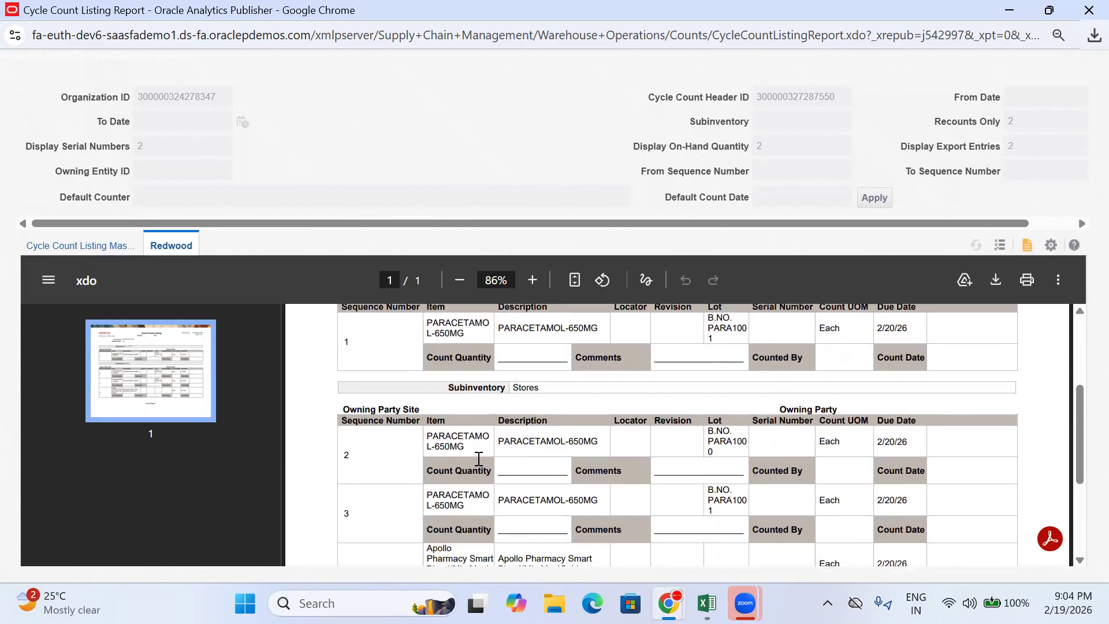
{"action": "scroll", "coordinate": [479, 459], "scroll_direction": "down", "scroll_amount": 2}
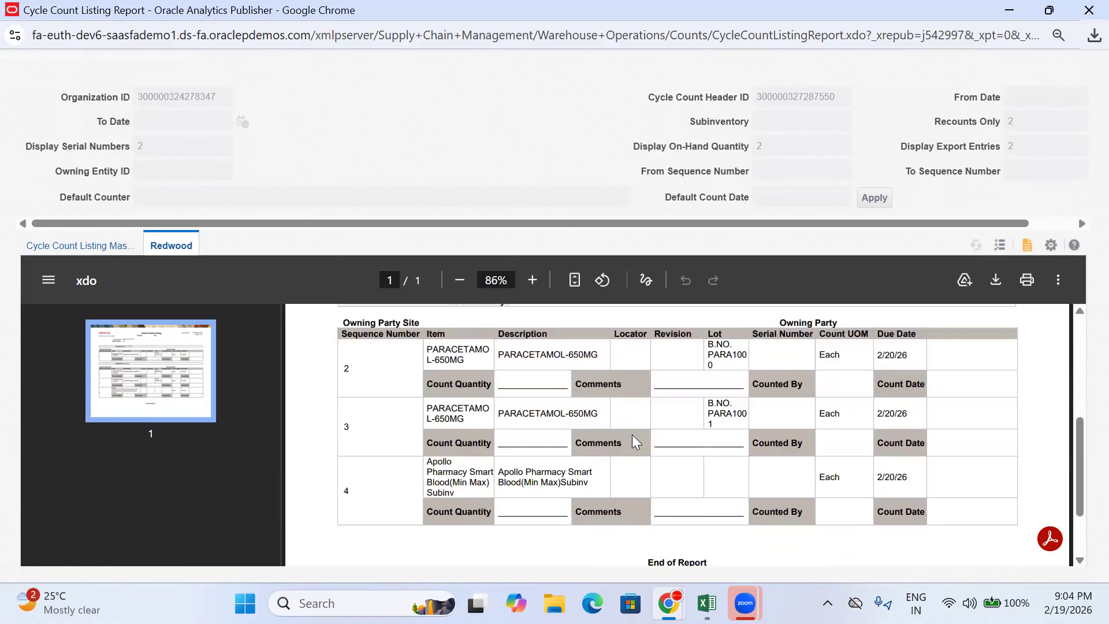
- Compare the lots of the PARACETAMOL-650MG entries under Stores and review the whole listing again by subinventory
{"action": "left_click_drag", "start_coordinate": [735, 376], "coordinate": [699, 346]}
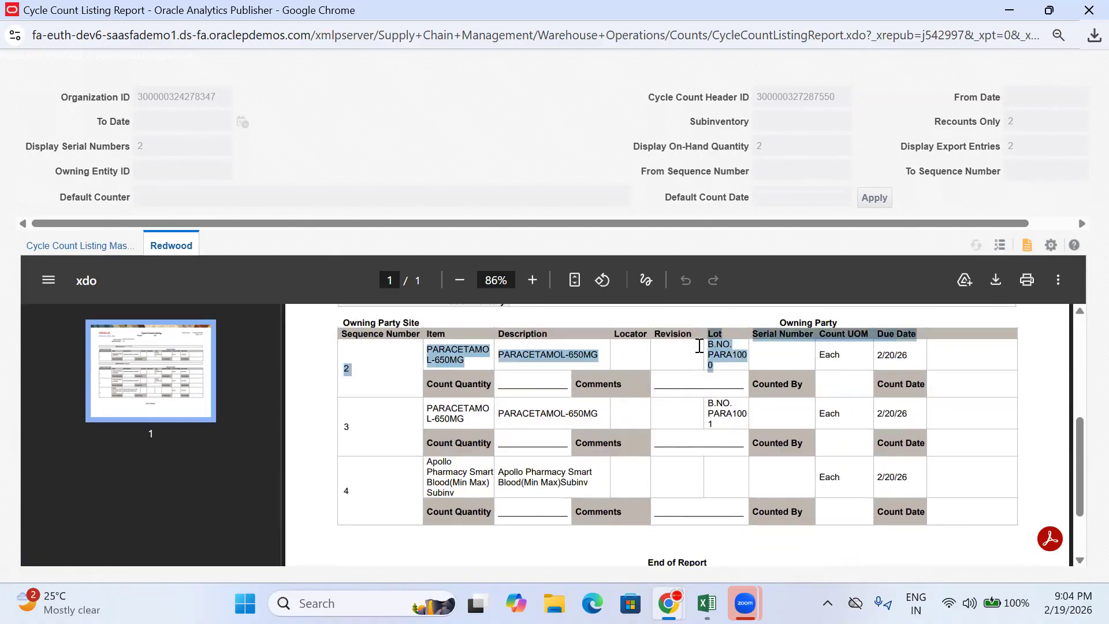
{"action": "left_click_drag", "start_coordinate": [721, 426], "coordinate": [688, 403]}
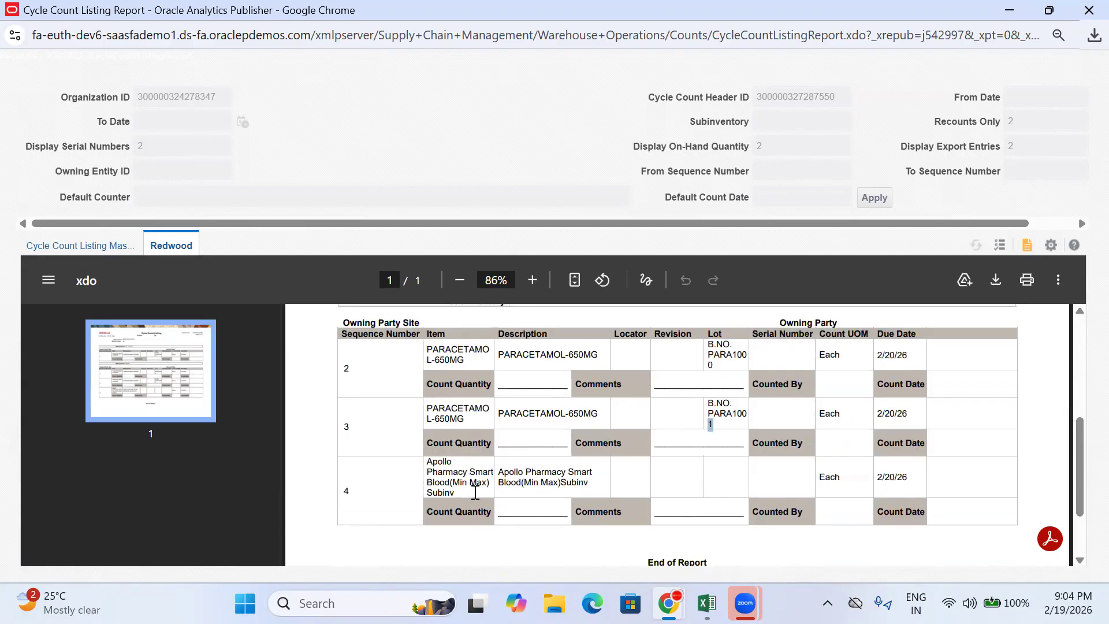
{"action": "scroll", "coordinate": [442, 496], "scroll_direction": "down", "scroll_amount": 3}
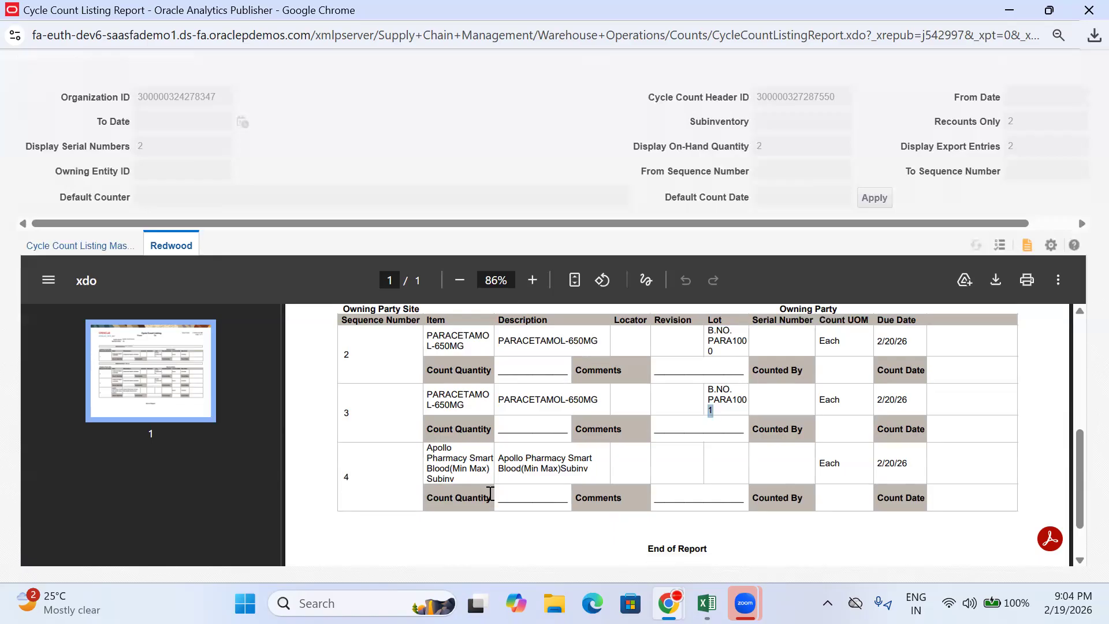
{"action": "scroll", "coordinate": [498, 496], "scroll_direction": "up", "scroll_amount": 3}
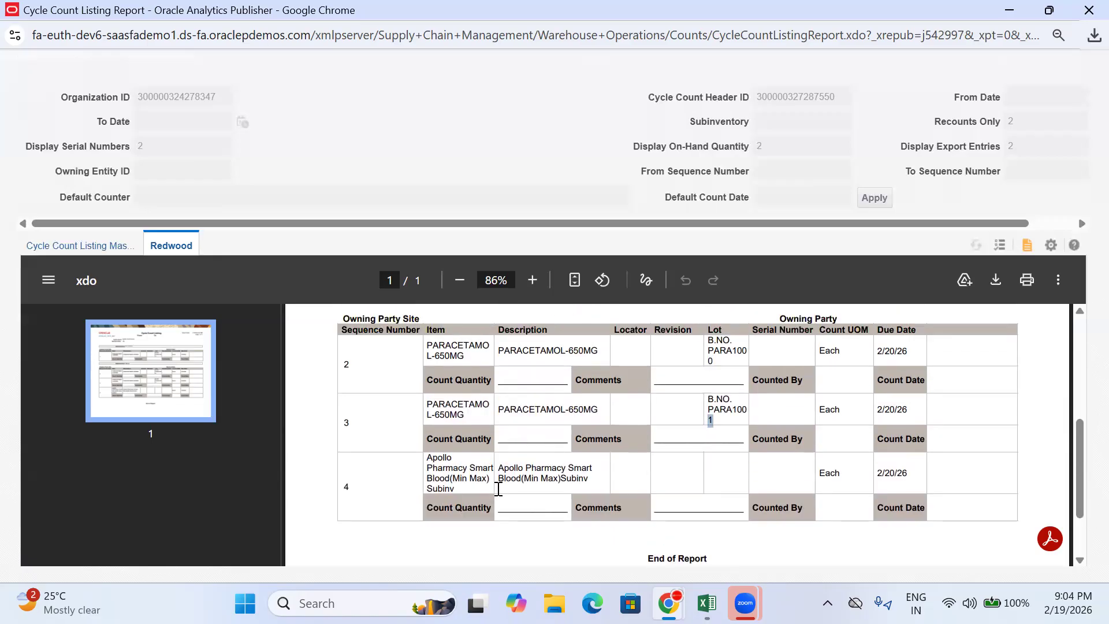
{"action": "scroll", "coordinate": [504, 505], "scroll_direction": "up", "scroll_amount": 2}
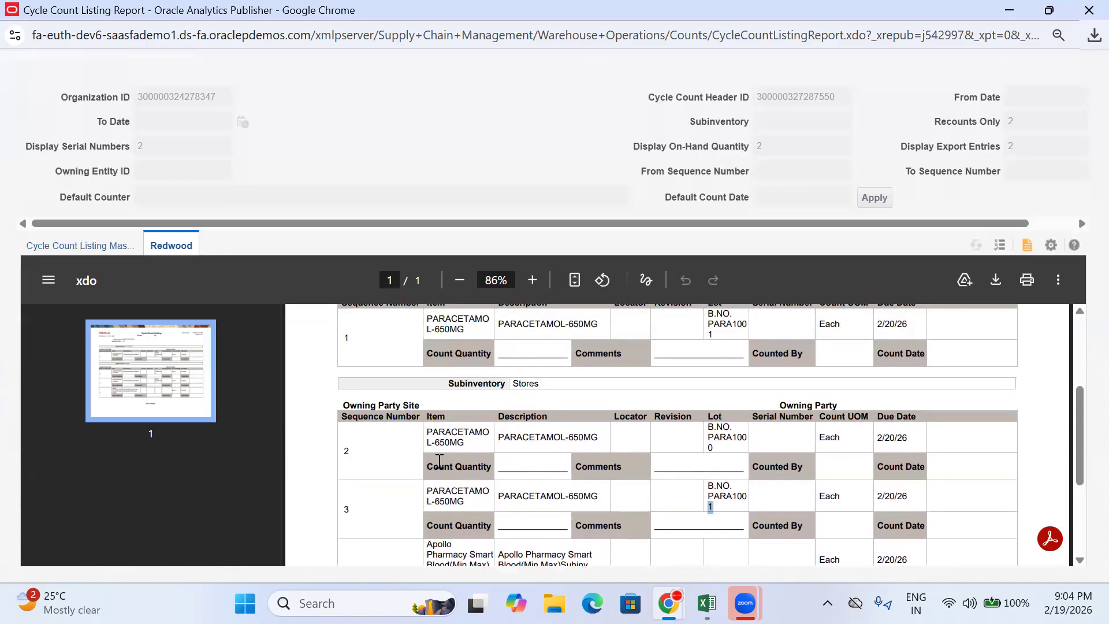
{"action": "left_click", "coordinate": [555, 392]}
{"action": "scroll", "coordinate": [514, 395], "scroll_direction": "up", "scroll_amount": 4}
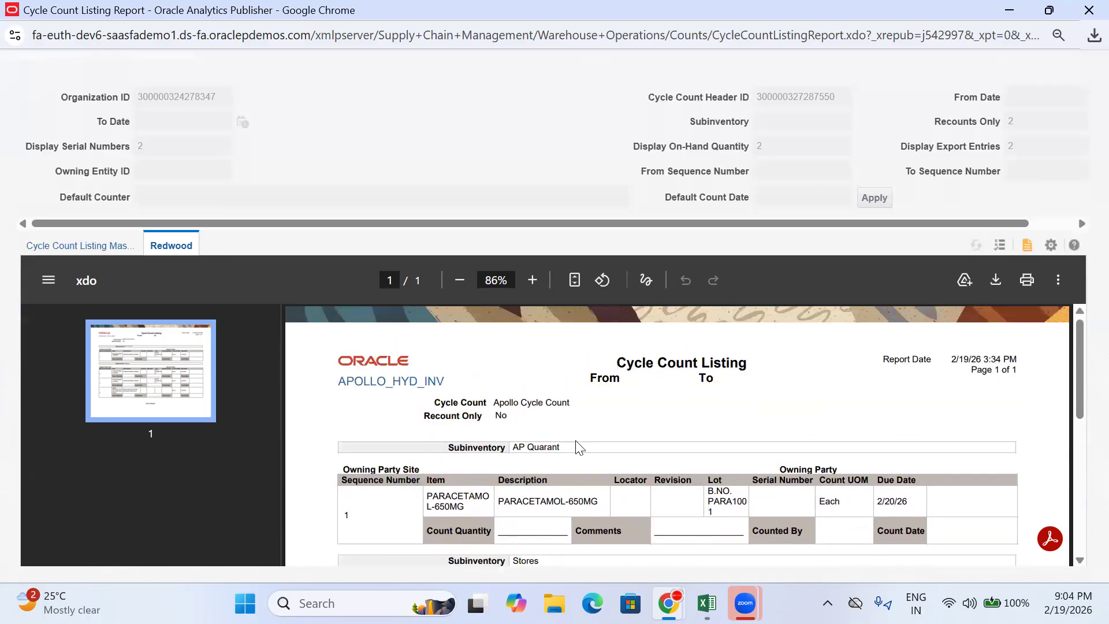
{"action": "scroll", "coordinate": [516, 461], "scroll_direction": "down", "scroll_amount": 4}
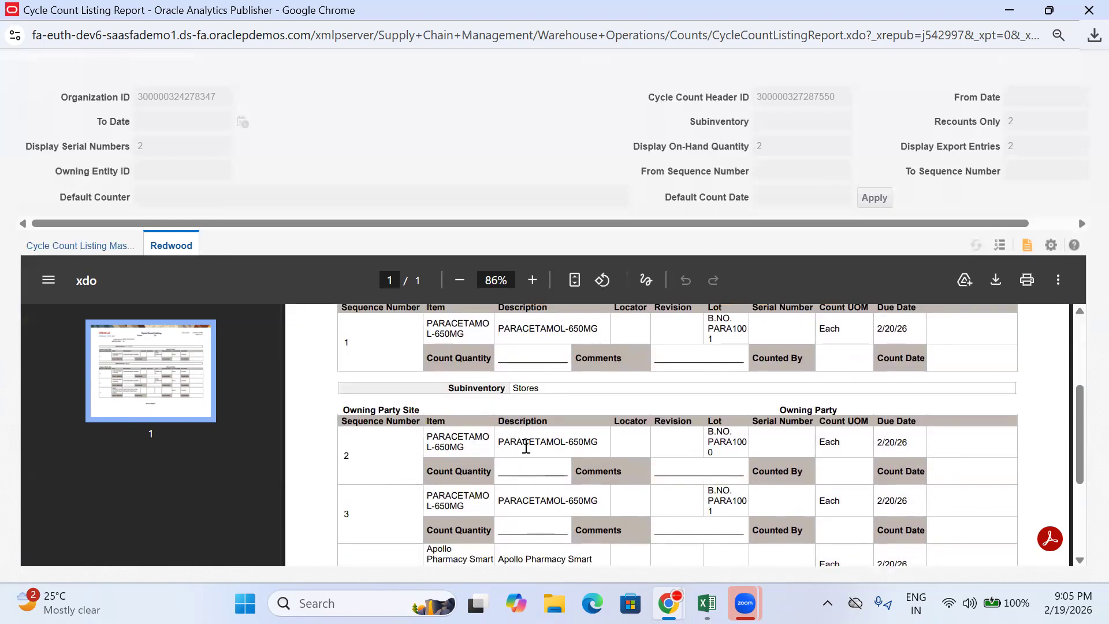
{"action": "scroll", "coordinate": [726, 421], "scroll_direction": "up", "scroll_amount": 2}
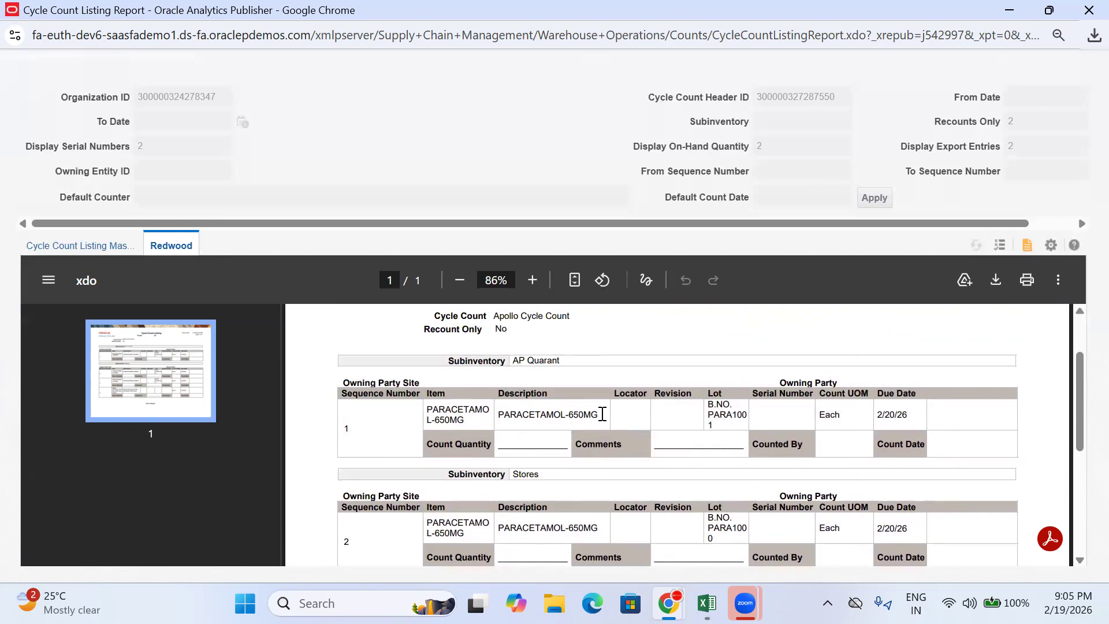
{"action": "left_click_drag", "start_coordinate": [561, 364], "coordinate": [514, 363]}
{"action": "left_click", "coordinate": [495, 426]}
{"action": "scroll", "coordinate": [495, 426], "scroll_direction": "down", "scroll_amount": 5}
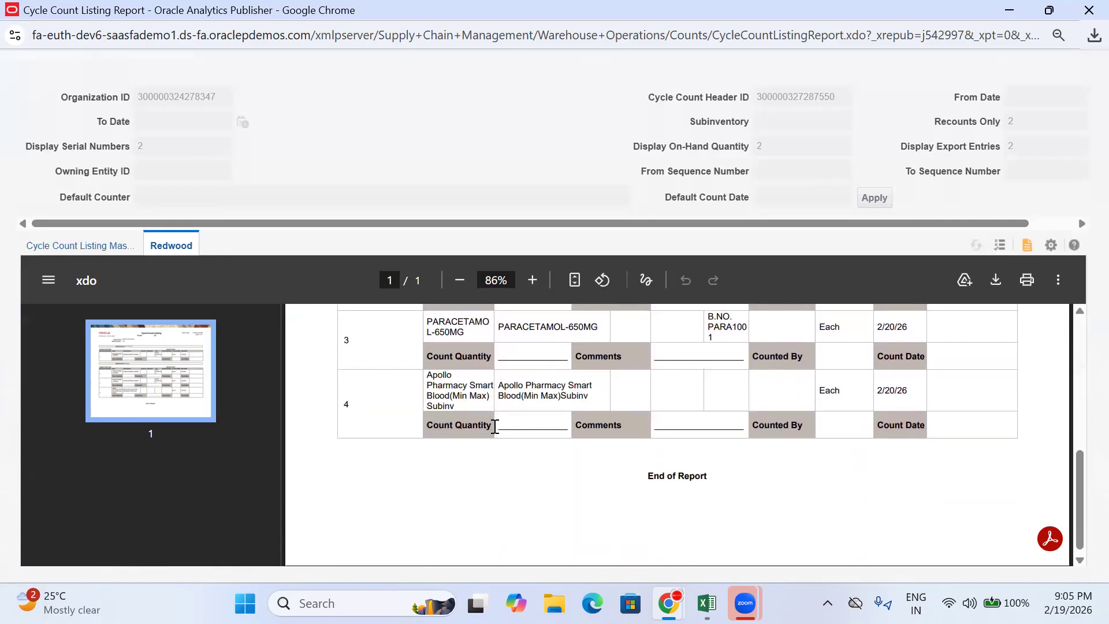
{"action": "scroll", "coordinate": [1007, 456], "scroll_direction": "up", "scroll_amount": 7}
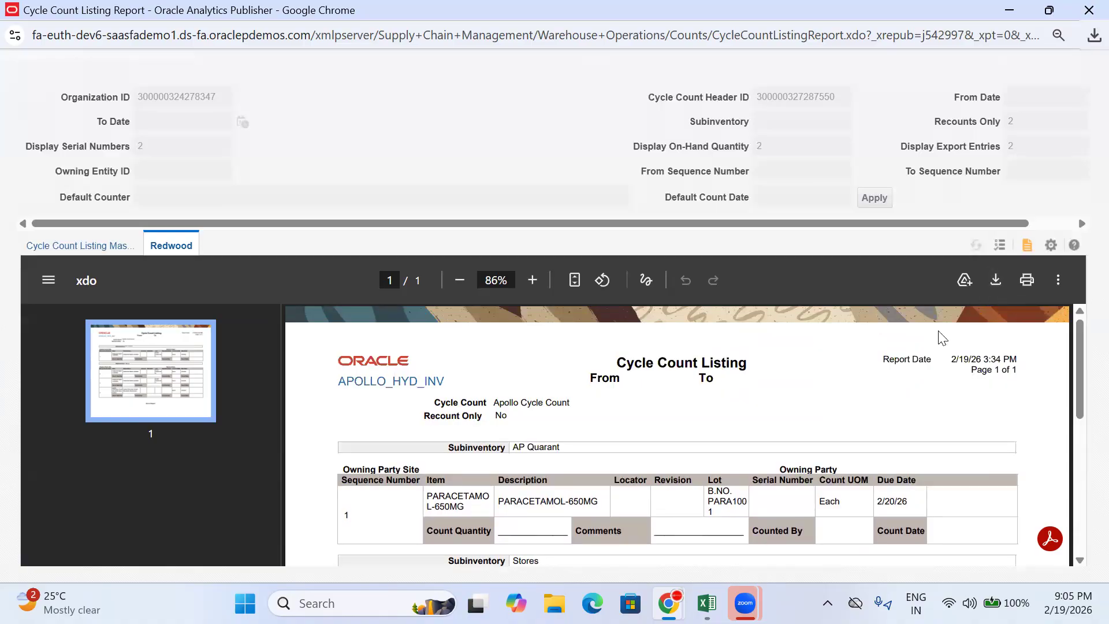
{"action": "scroll", "coordinate": [554, 432], "scroll_direction": "down", "scroll_amount": 2}
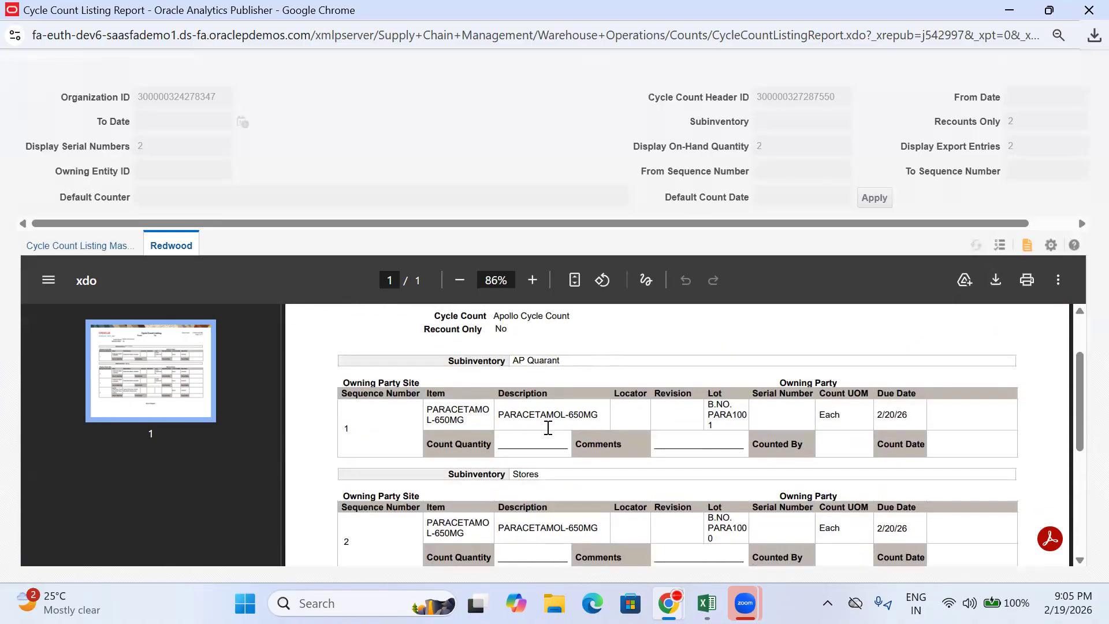
- Minimize the report window and return from Scheduled Processes to the home page
{"action": "left_click", "coordinate": [1009, 10]}
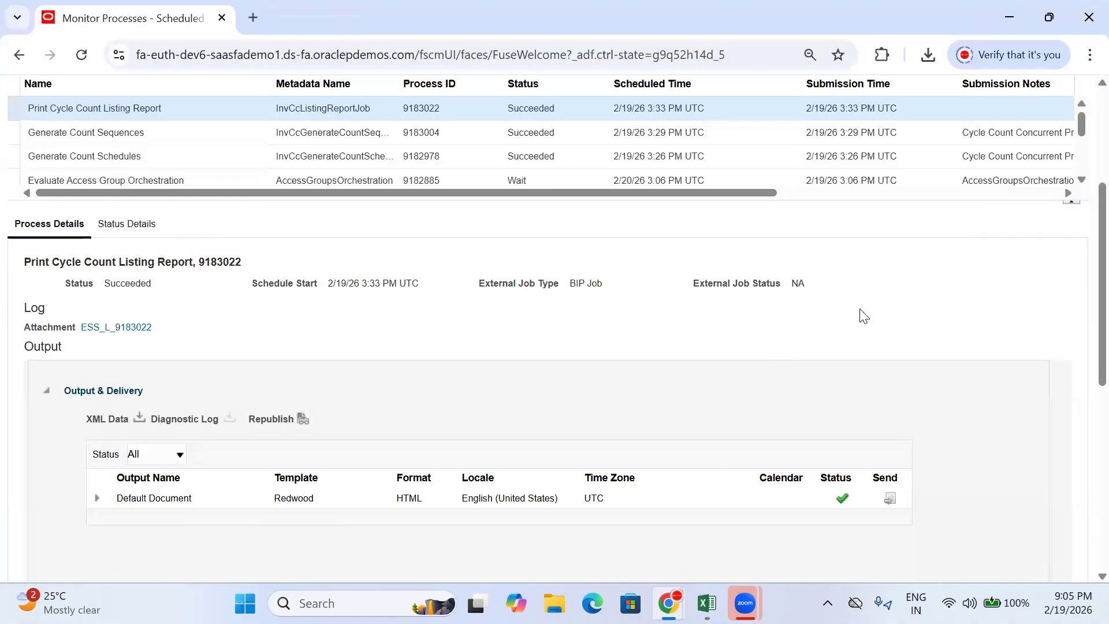
{"action": "scroll", "coordinate": [862, 315], "scroll_direction": "up", "scroll_amount": 4}
{"action": "left_click", "coordinate": [844, 98]}
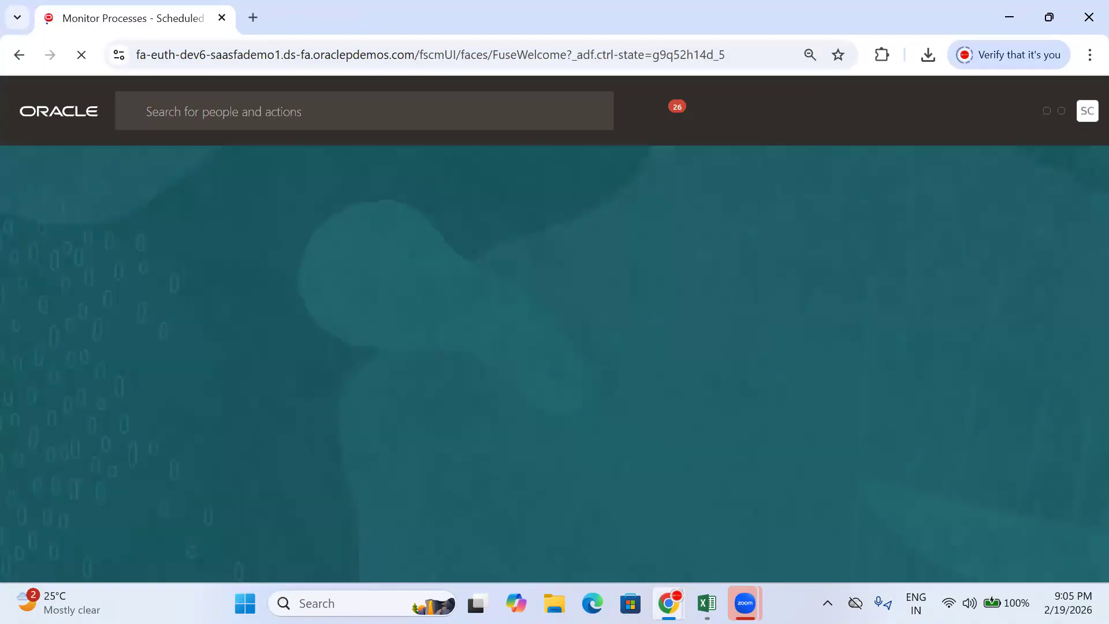
- Reopen the Cycle Count Listing report window, review the AP Quarant entry's description, Count Quantity, Count Date and Due Date fields, and minimize it
{"action": "mouse_move", "coordinate": [668, 603]}
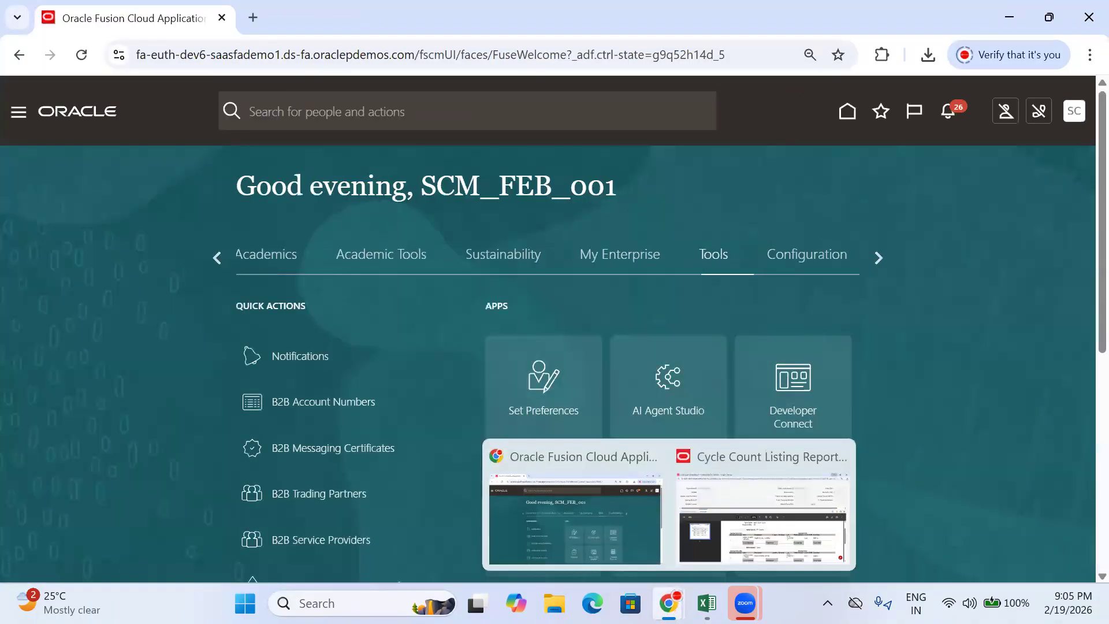
{"action": "left_click", "coordinate": [784, 500]}
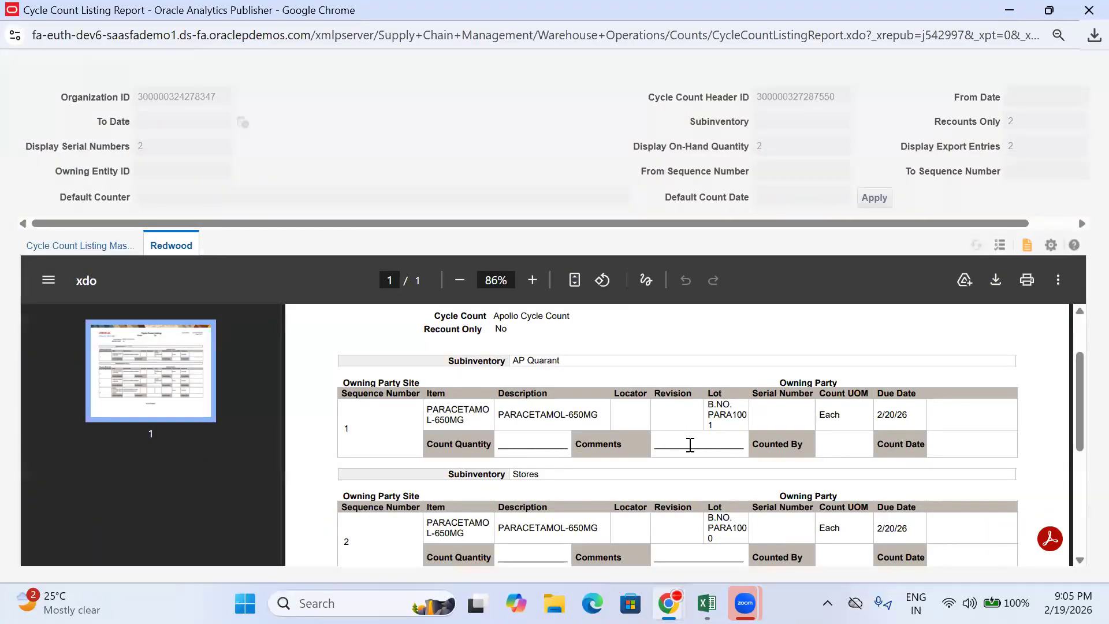
{"action": "left_click_drag", "start_coordinate": [504, 416], "coordinate": [609, 414]}
{"action": "left_click_drag", "start_coordinate": [561, 363], "coordinate": [511, 362]}
{"action": "left_click", "coordinate": [515, 446]}
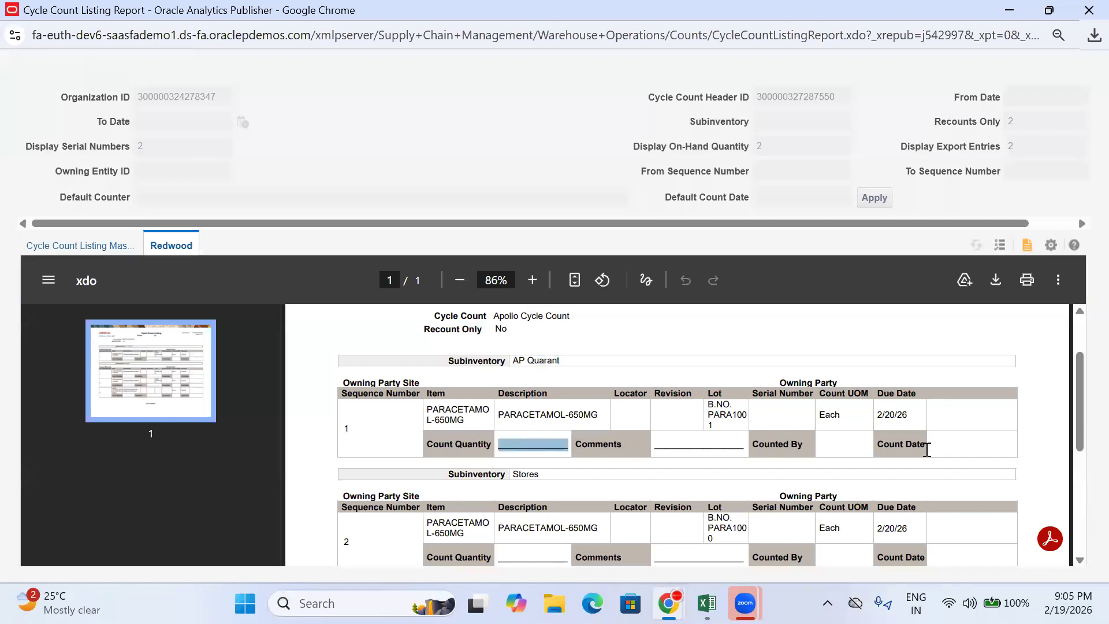
{"action": "left_click", "coordinate": [958, 455]}
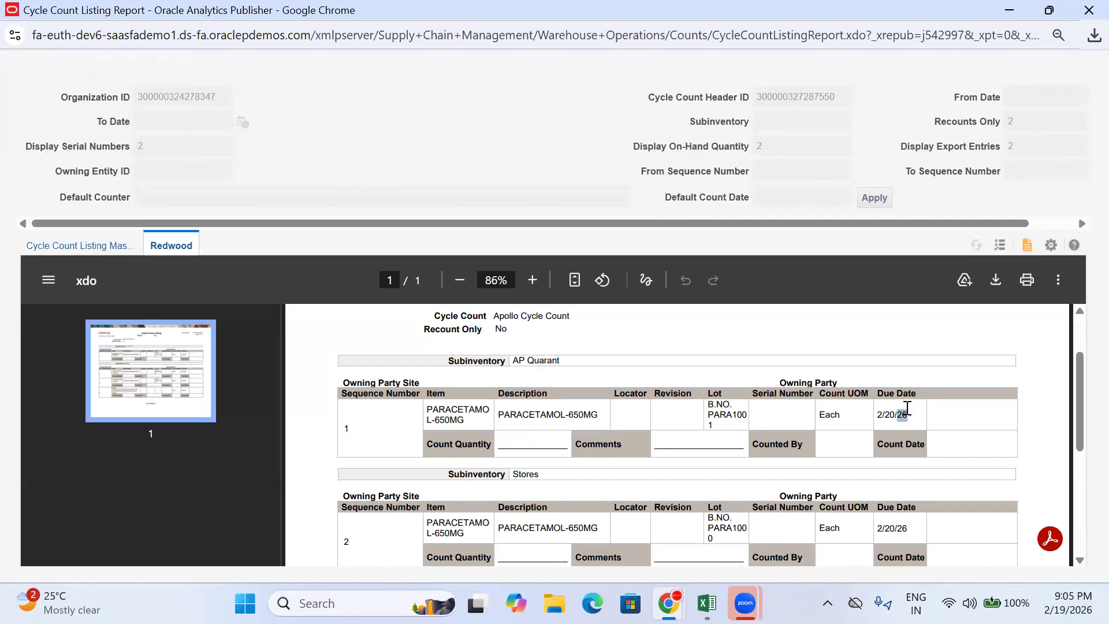
{"action": "left_click", "coordinate": [924, 445]}
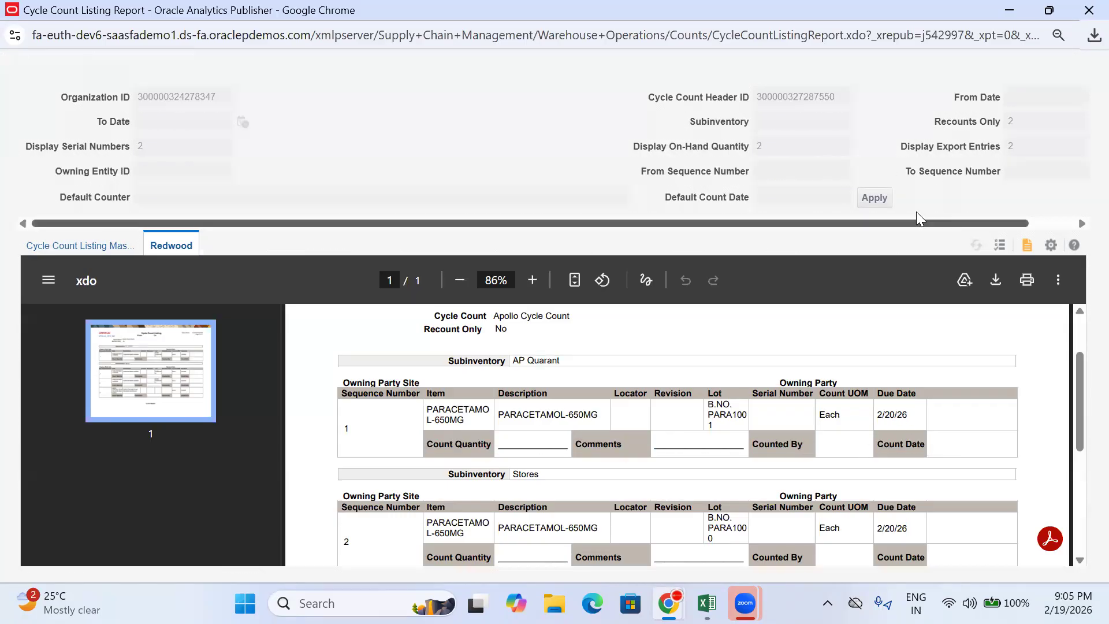
{"action": "left_click", "coordinate": [1010, 11]}
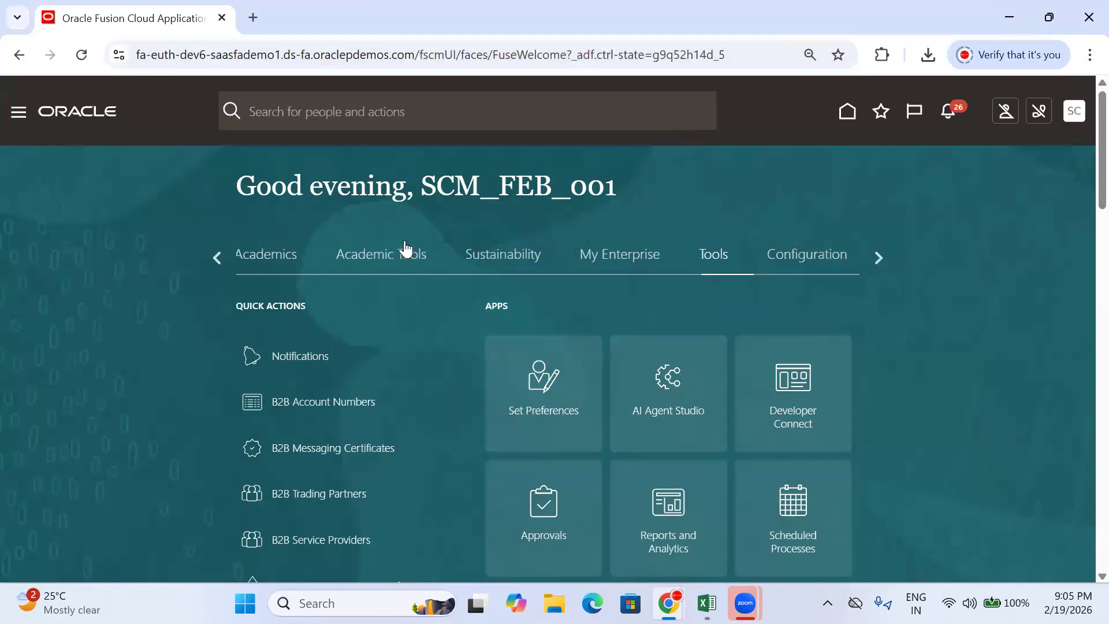
- Open Inventory Management (Classic) from the Supply Chain Execution apps on the home page
{"action": "left_click", "coordinate": [219, 258]}
{"action": "left_click", "coordinate": [218, 258]}
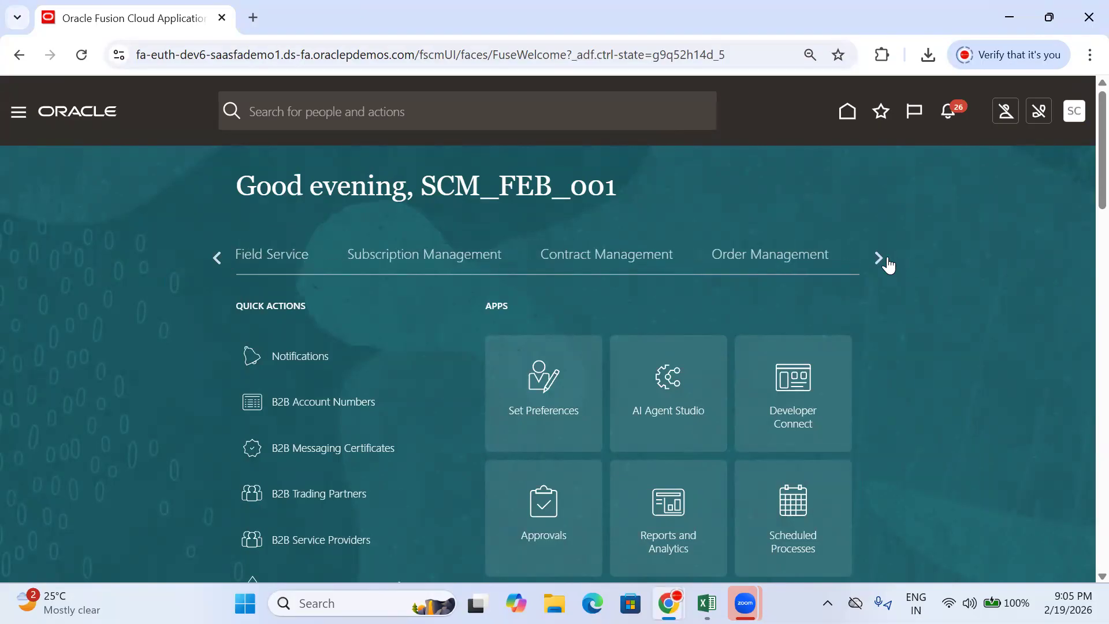
{"action": "left_click", "coordinate": [883, 260]}
{"action": "left_click", "coordinate": [482, 261]}
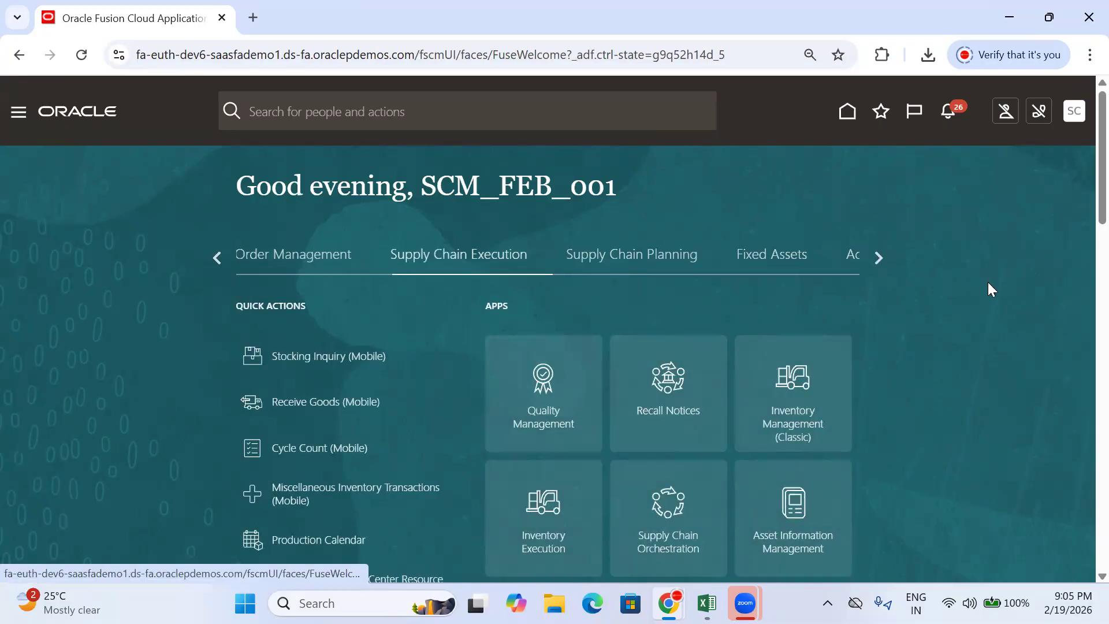
{"action": "scroll", "coordinate": [987, 283], "scroll_direction": "down", "scroll_amount": 3}
{"action": "left_click", "coordinate": [793, 231]}
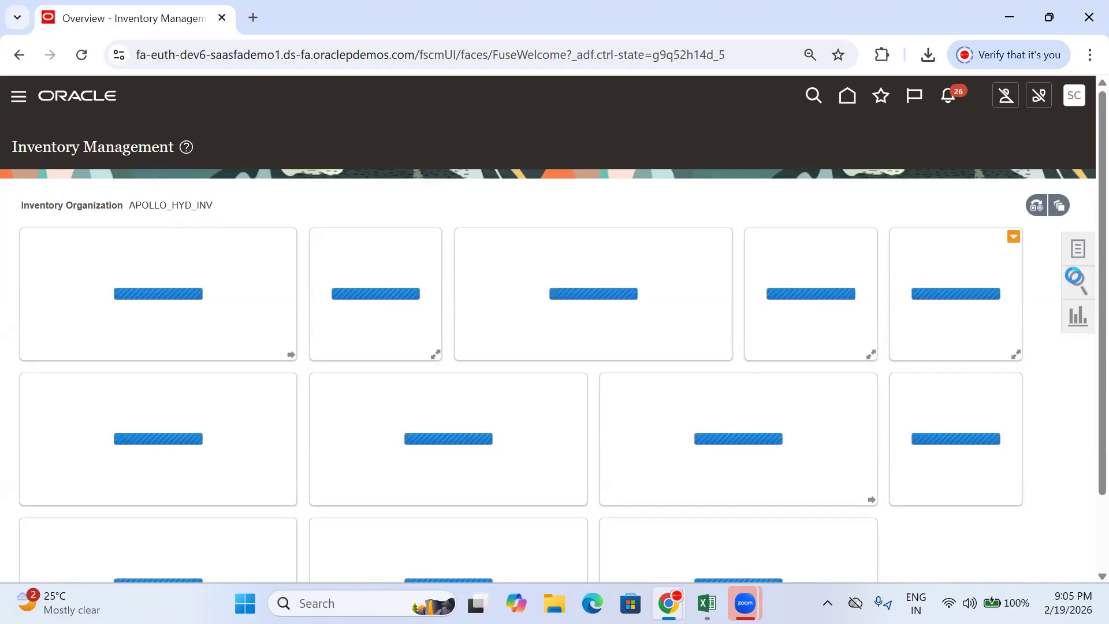
- Open Manage Item Quantities from the Inventory tasks and search for the PARACETAMOL-650MG item in APOLLO_HYD_INV
{"action": "left_click", "coordinate": [1078, 248]}
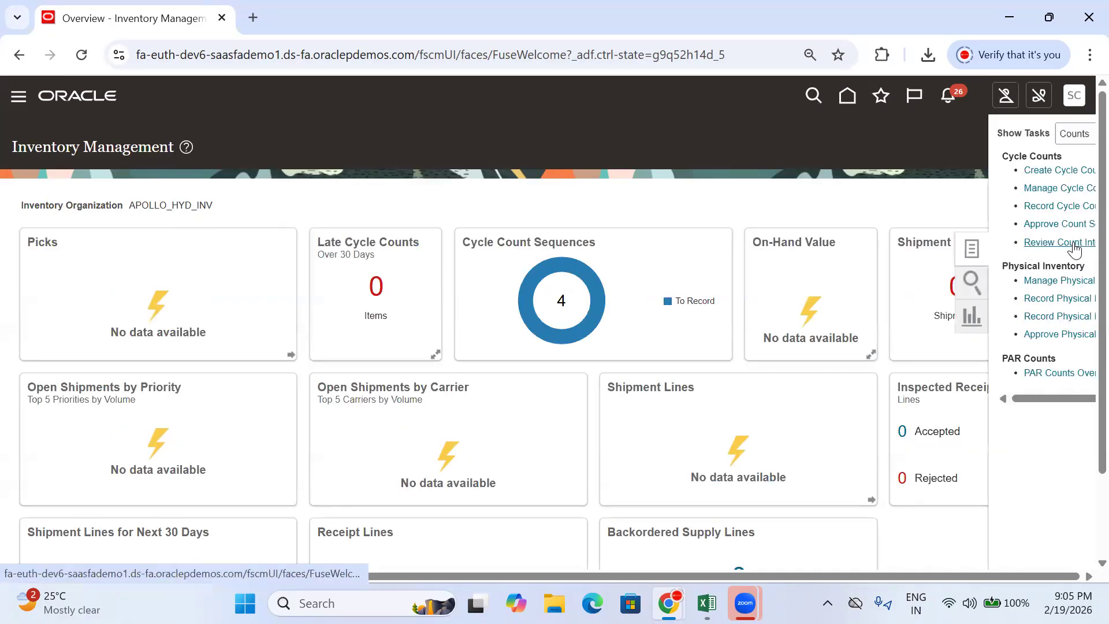
{"action": "left_click", "coordinate": [1014, 134]}
{"action": "left_click", "coordinate": [1020, 154]}
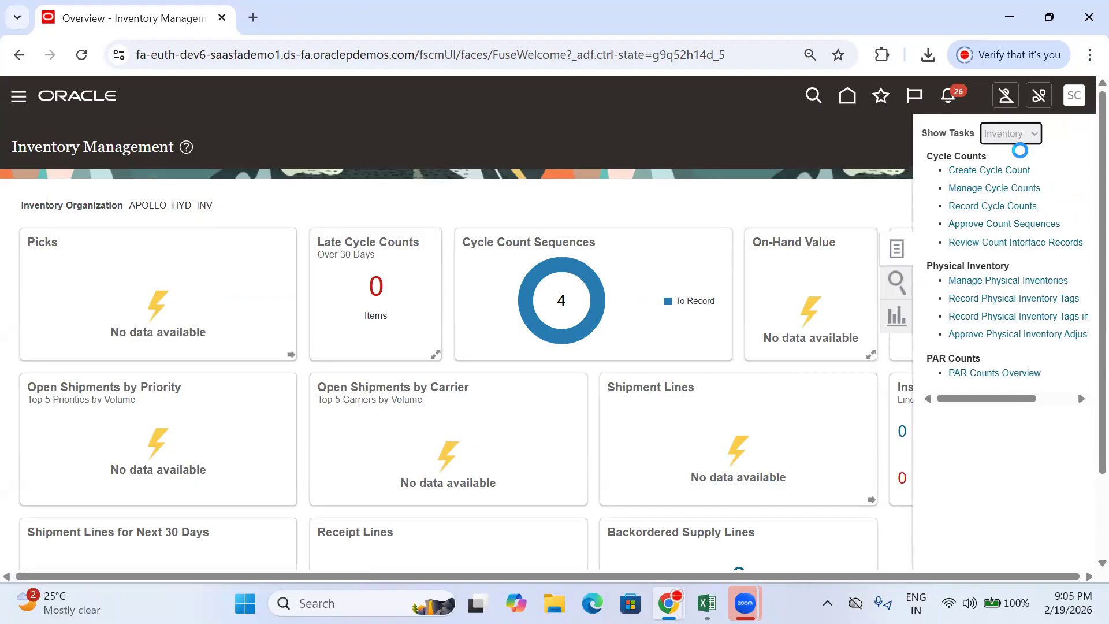
{"action": "left_click", "coordinate": [993, 169]}
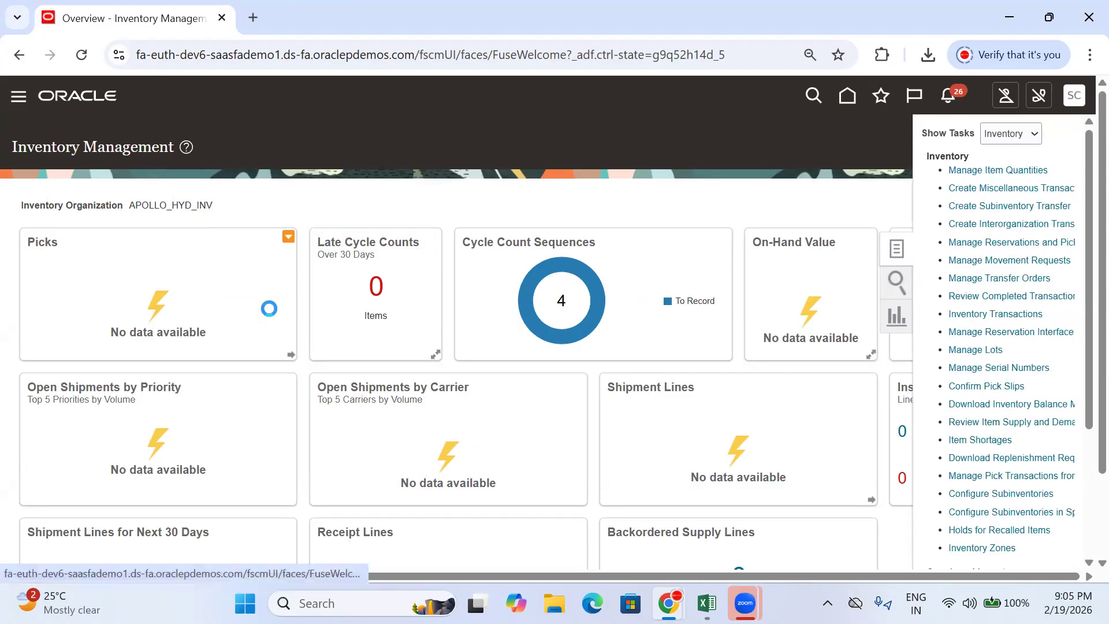
{"action": "left_click", "coordinate": [176, 270]}
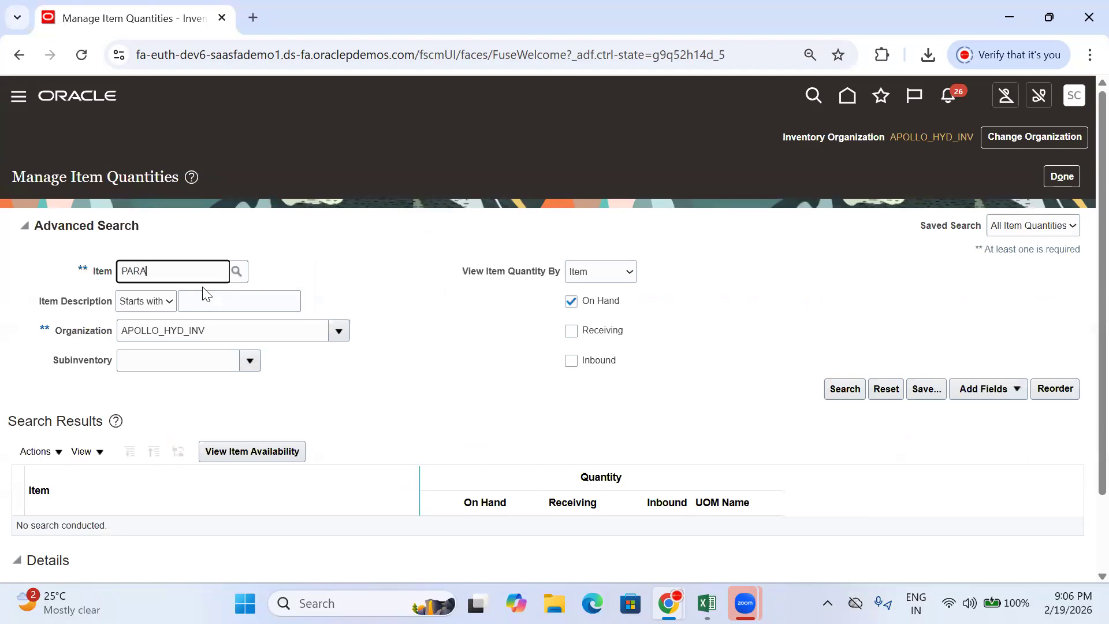
{"action": "left_click", "coordinate": [829, 398]}
- Examine the on-hand quantity of PARACETAMOL-650MG by organization and subinventory, and close Manage Item Quantities
{"action": "left_click_drag", "start_coordinate": [526, 404], "coordinate": [476, 405]}
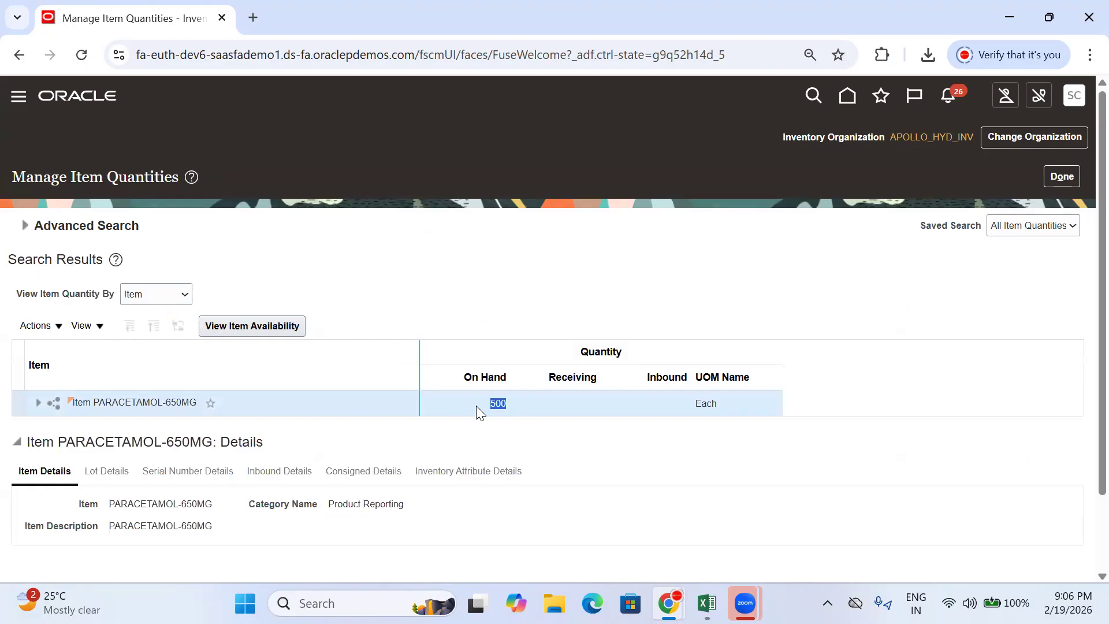
{"action": "left_click", "coordinate": [39, 408]}
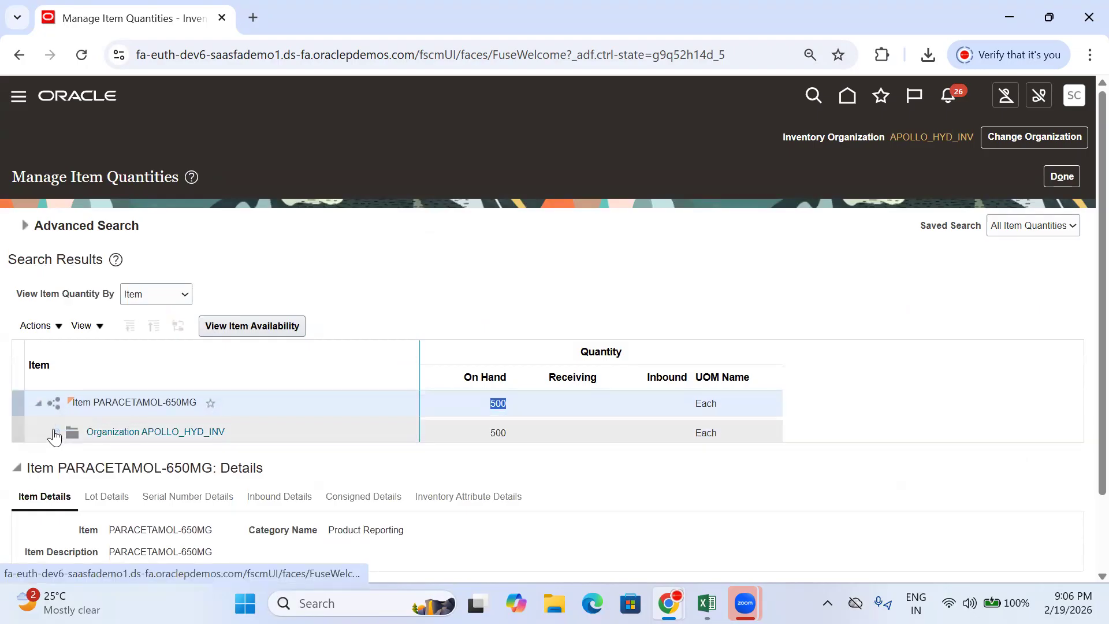
{"action": "left_click", "coordinate": [55, 433]}
{"action": "left_click", "coordinate": [243, 457]}
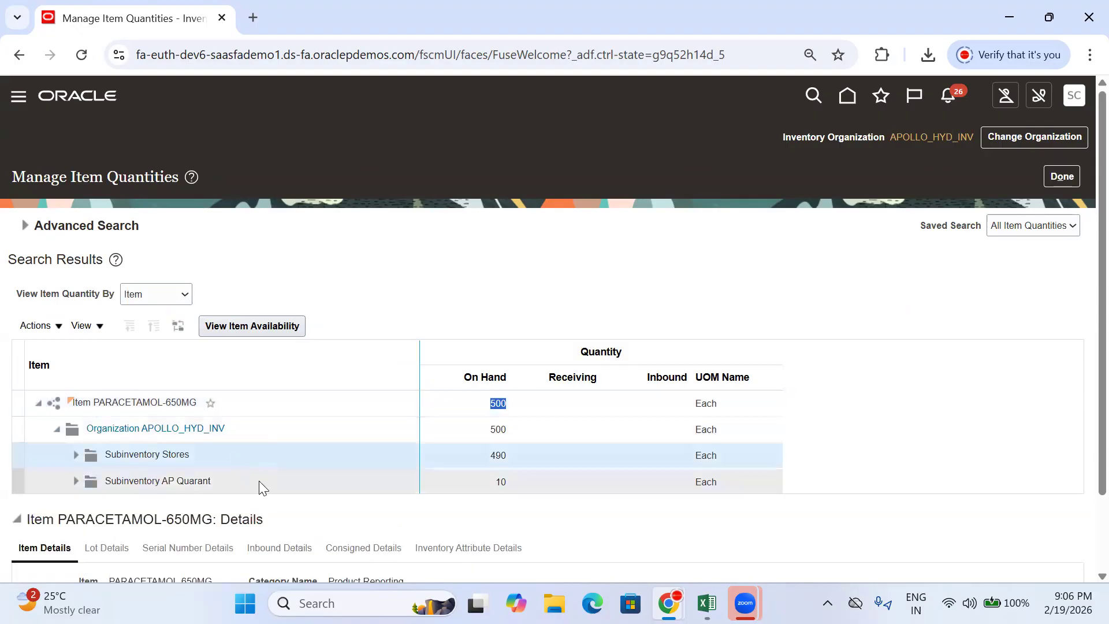
{"action": "left_click", "coordinate": [259, 482]}
{"action": "left_click", "coordinate": [532, 406]}
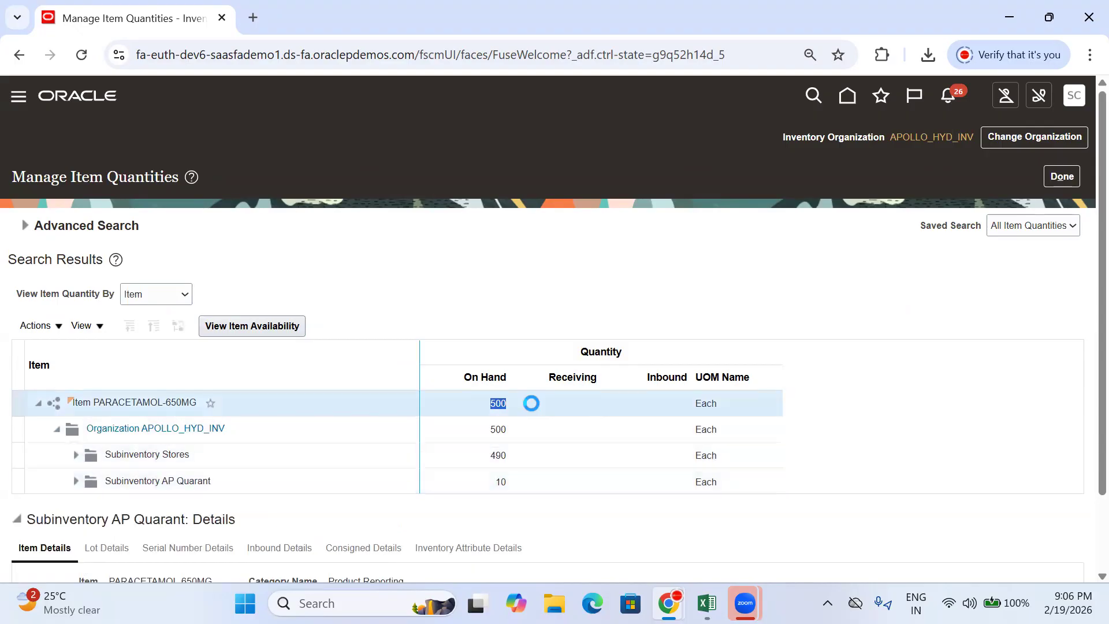
{"action": "left_click", "coordinate": [1062, 177]}
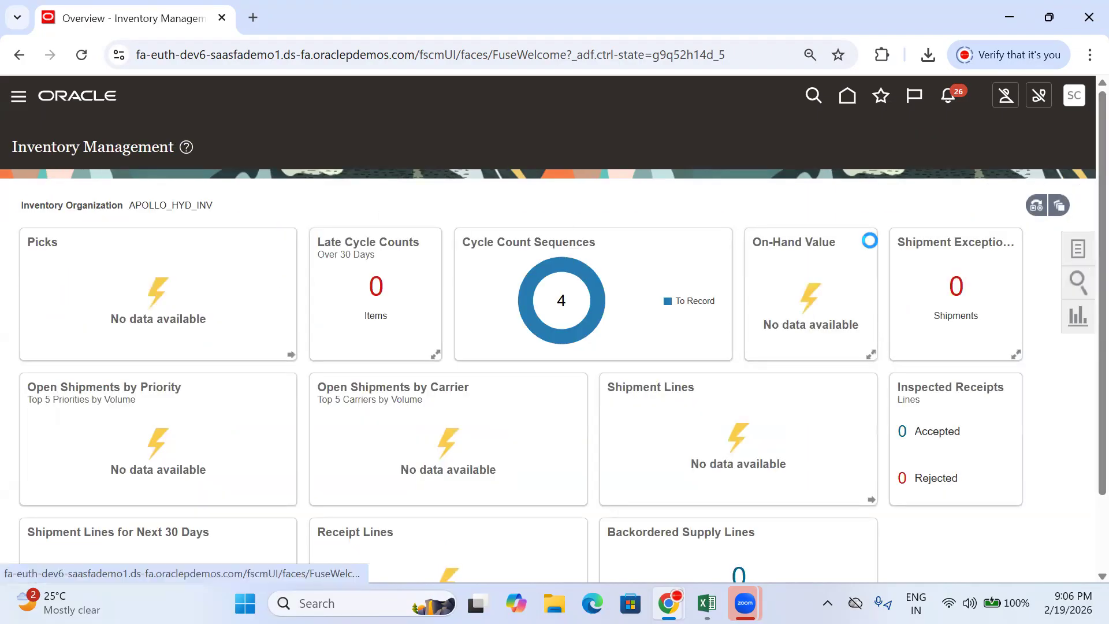
- Reopen Manage Item Quantities and search for the item Apollo Pharmacy Smart Blood(Min Max)Subinv in APOLLO_HYD_INV
{"action": "left_click", "coordinate": [1078, 248]}
{"action": "left_click", "coordinate": [1035, 170]}
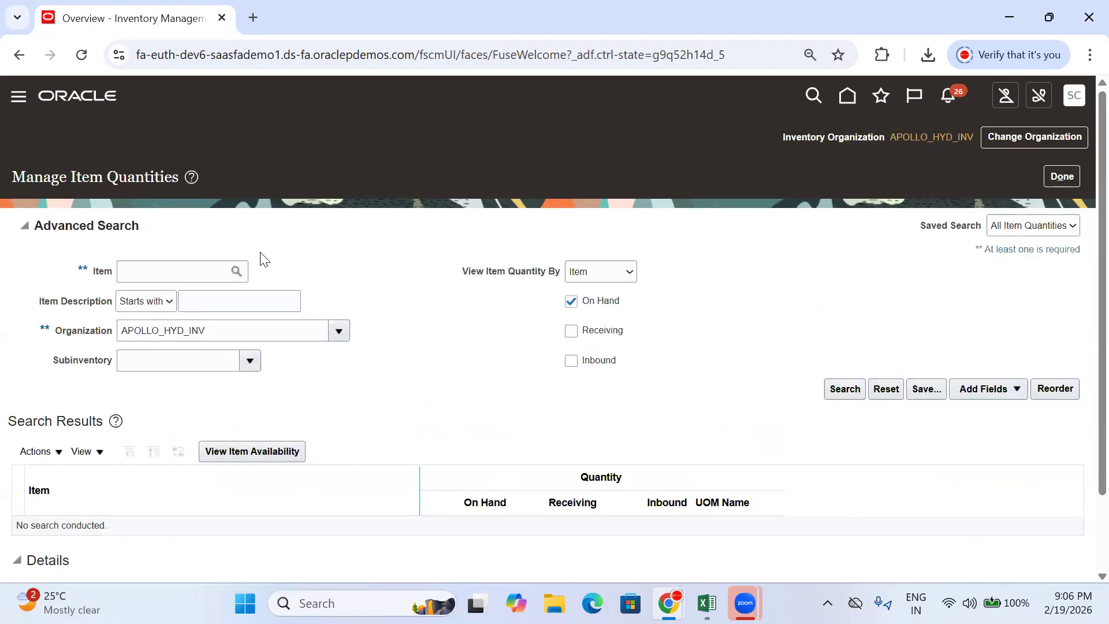
{"action": "left_click", "coordinate": [159, 280]}
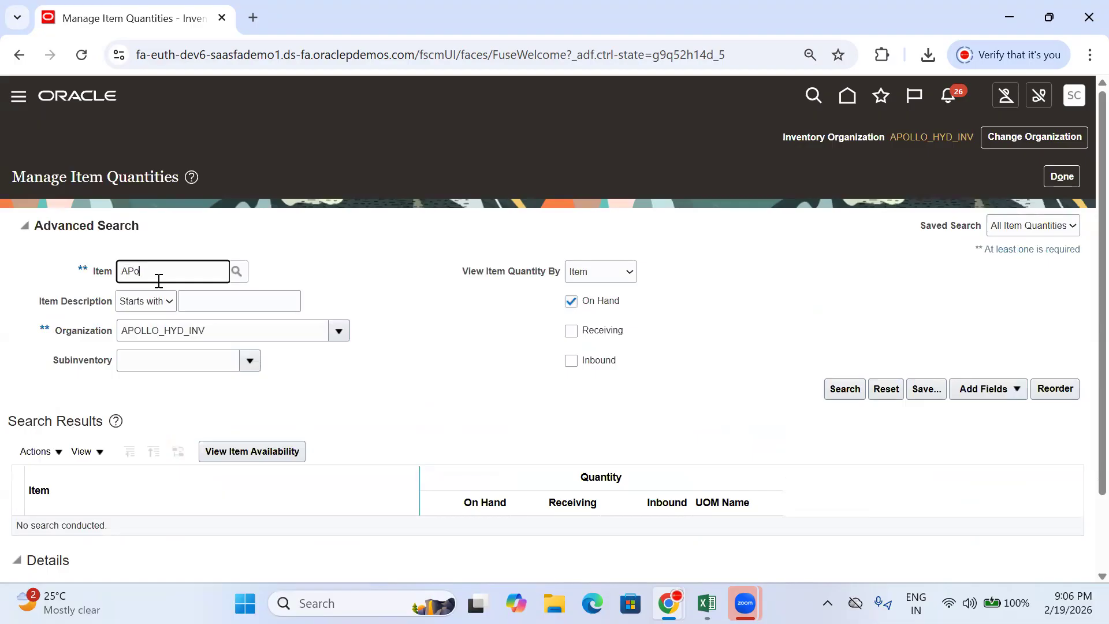
{"action": "type", "text": "APoll"}
{"action": "key", "text": "Tab"}
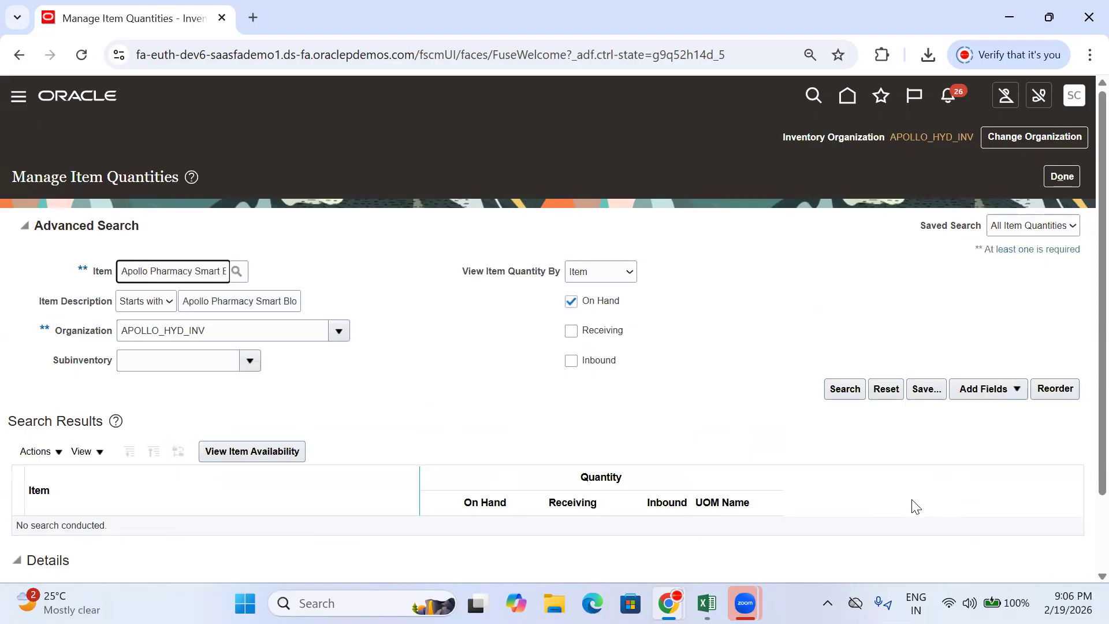
{"action": "left_click", "coordinate": [835, 388]}
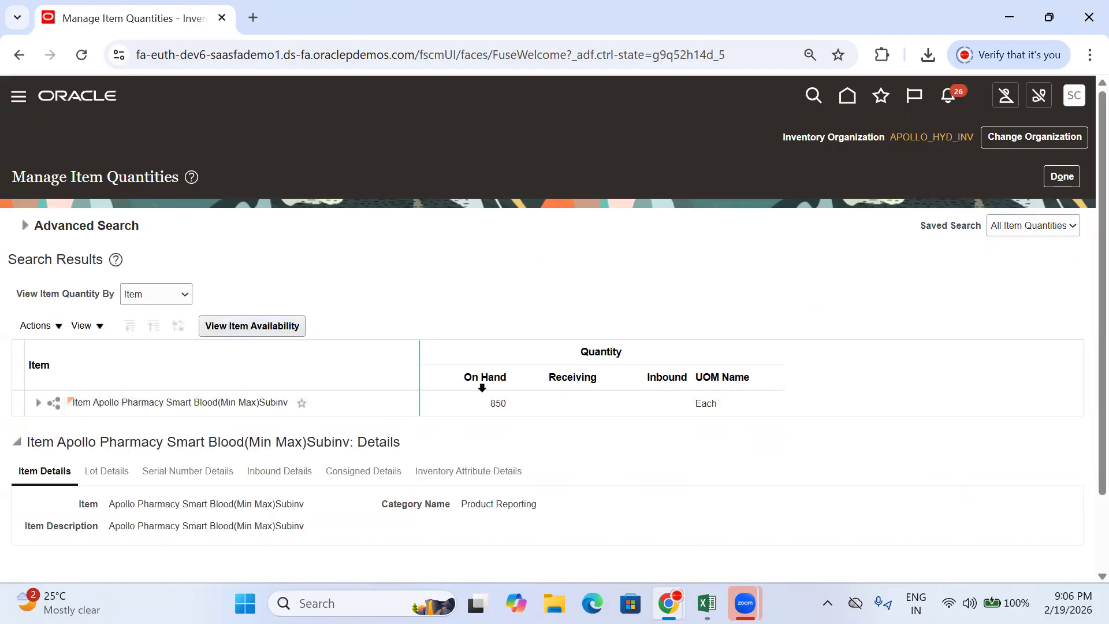
- Check the Apollo Pharmacy Smart Blood item's on-hand quantity down to subinventory level and return to the Inventory Management overview
{"action": "left_click", "coordinate": [35, 408]}
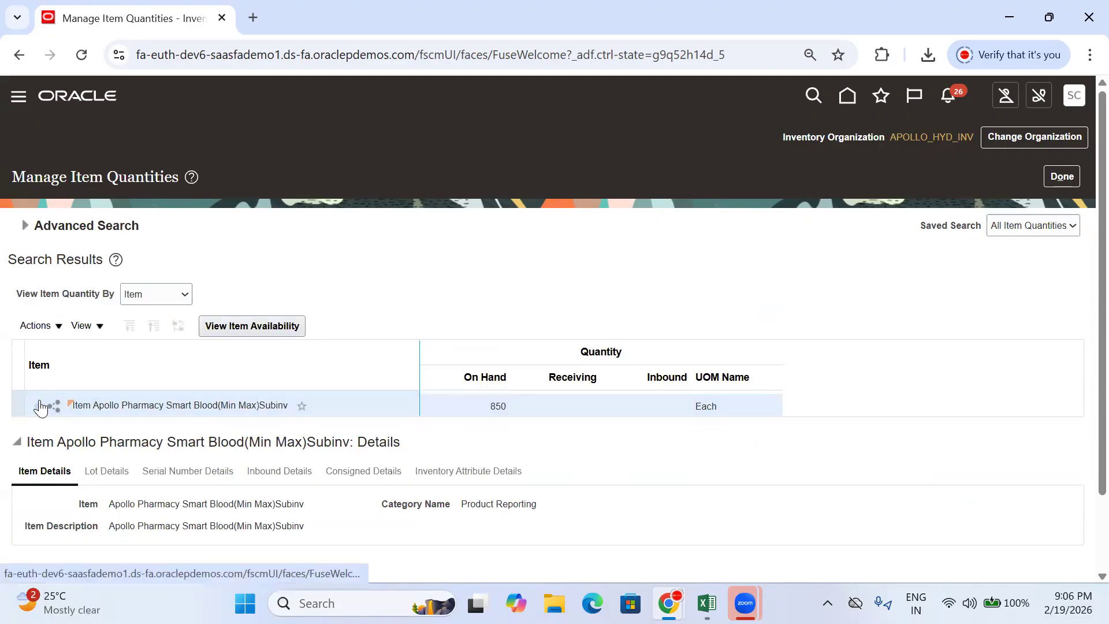
{"action": "left_click", "coordinate": [39, 405]}
{"action": "left_click", "coordinate": [58, 434]}
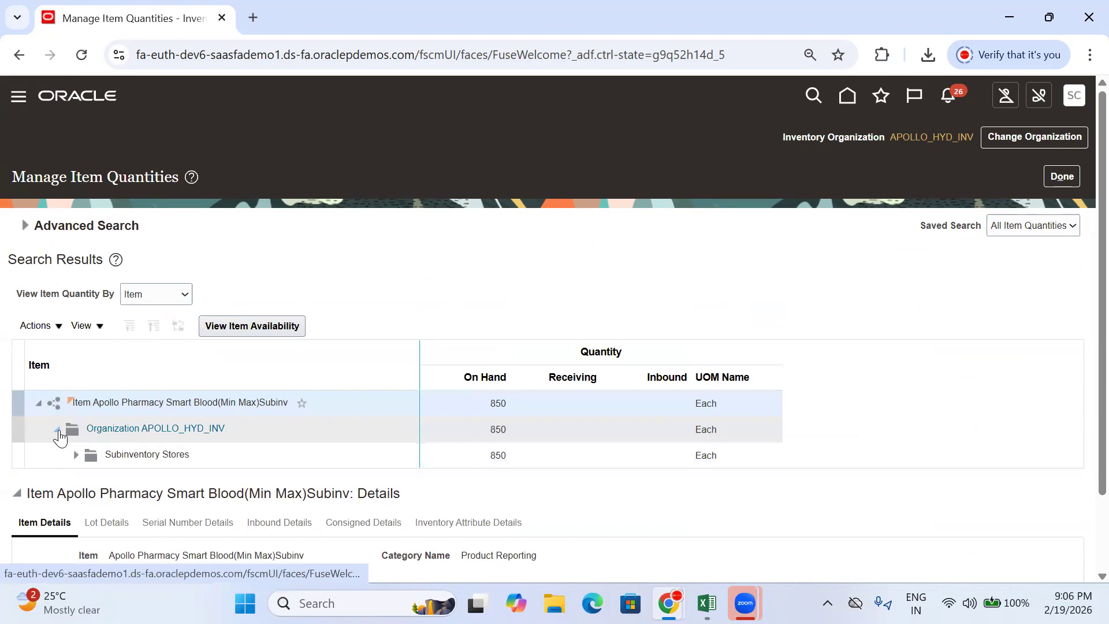
{"action": "left_click", "coordinate": [1061, 177]}
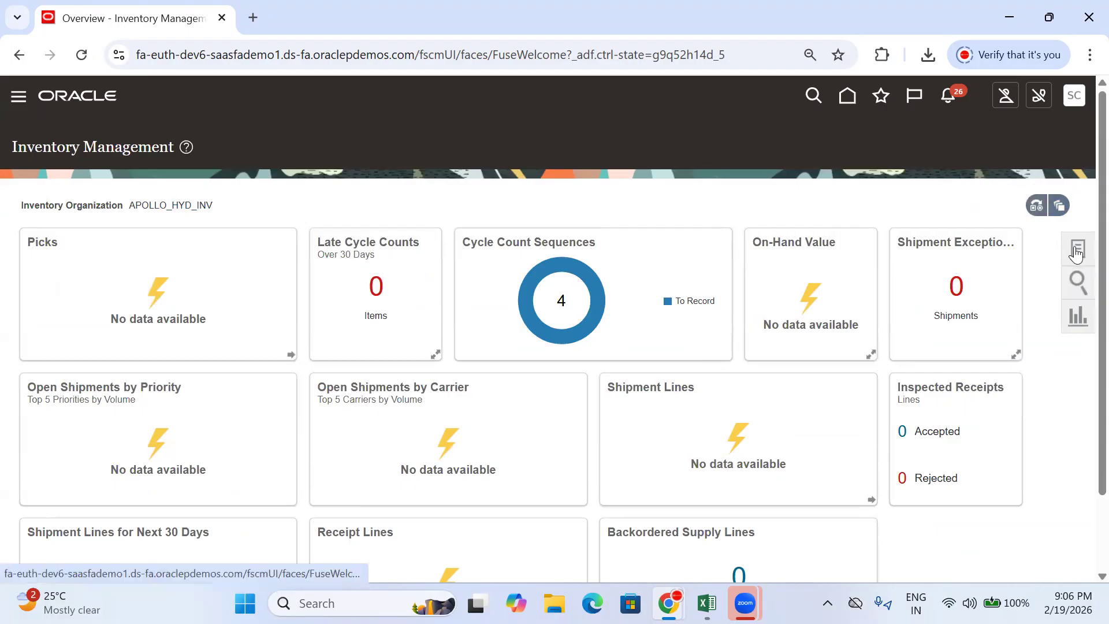
- Copy the task name Record Cycle Counts from the Counts tasks and paste it into cell C529 of the SCM_JAN workbook in Excel
{"action": "left_click", "coordinate": [1076, 250]}
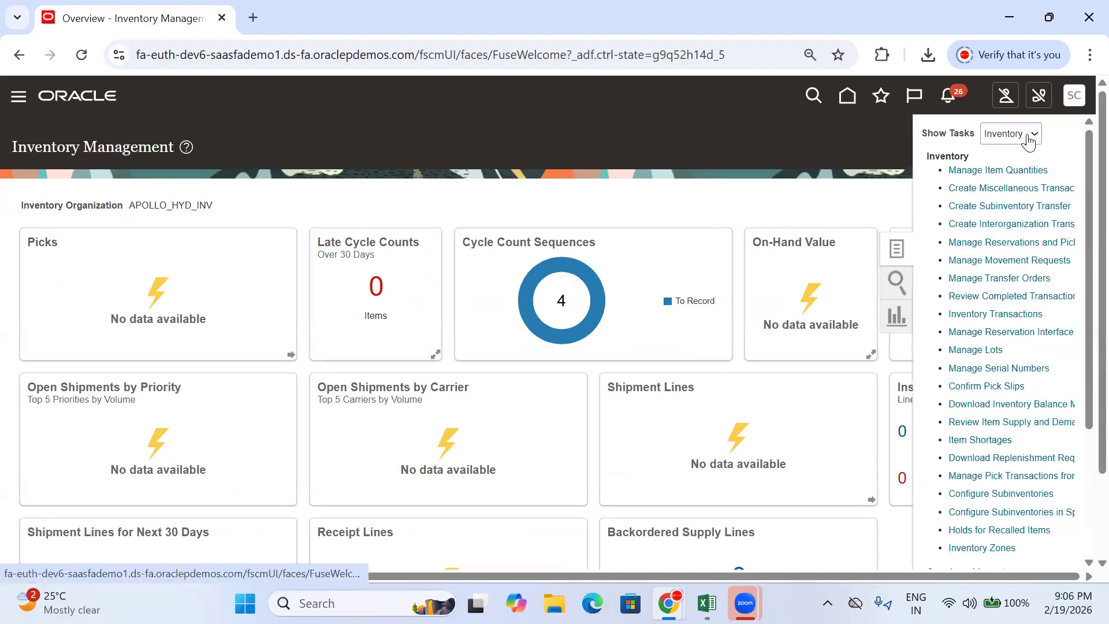
{"action": "left_click", "coordinate": [1029, 141]}
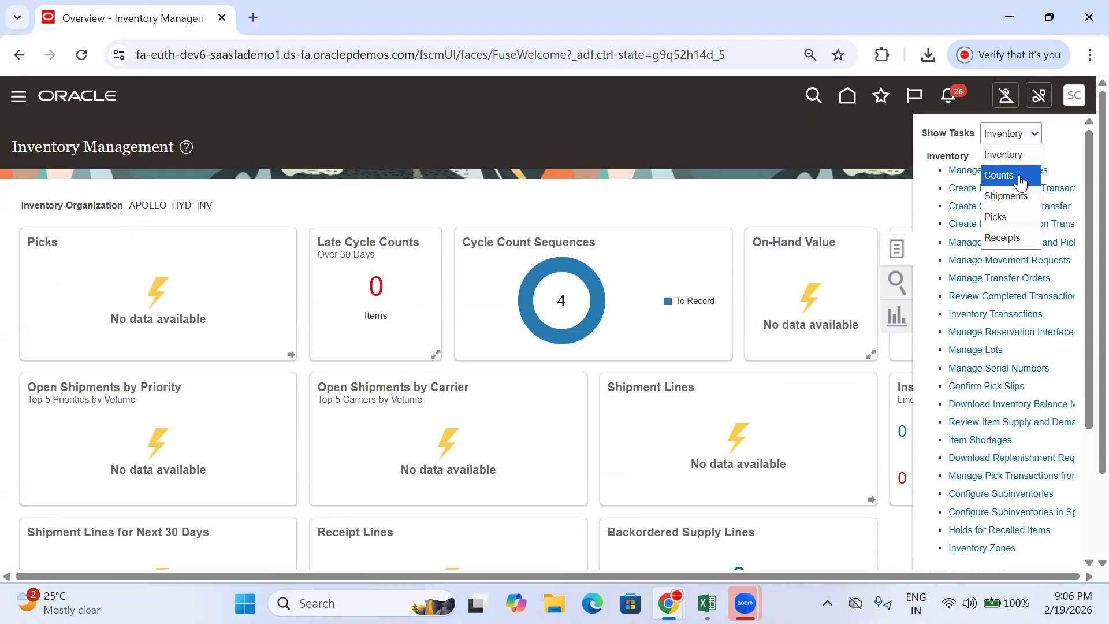
{"action": "left_click", "coordinate": [1020, 181]}
{"action": "left_click_drag", "start_coordinate": [1045, 209], "coordinate": [946, 219]}
{"action": "key", "text": "ctrl+c"}
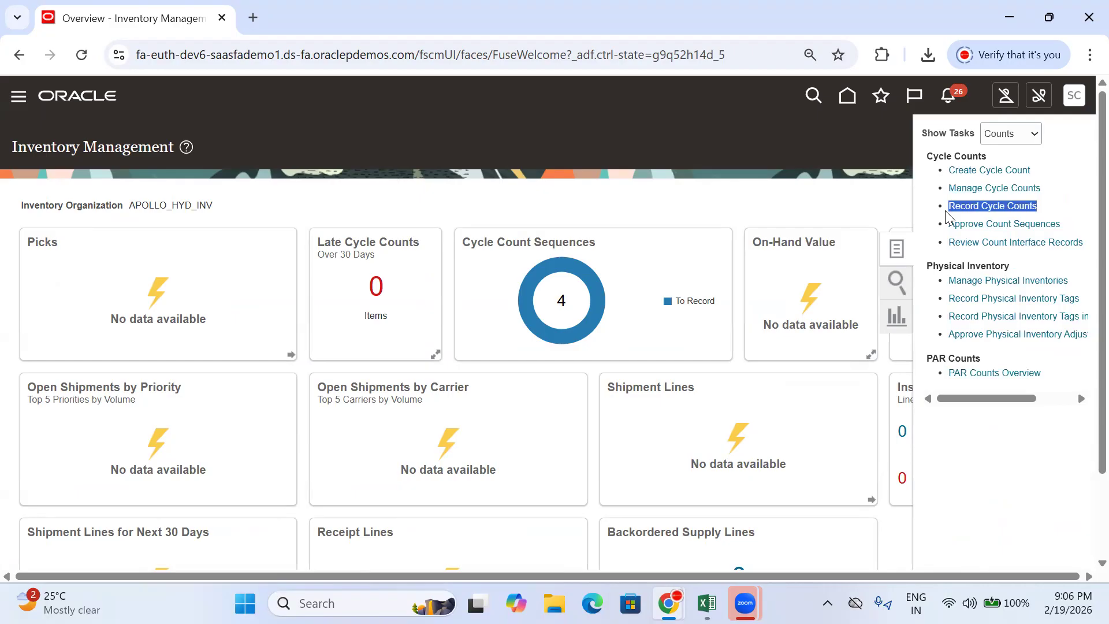
{"action": "left_click", "coordinate": [707, 602]}
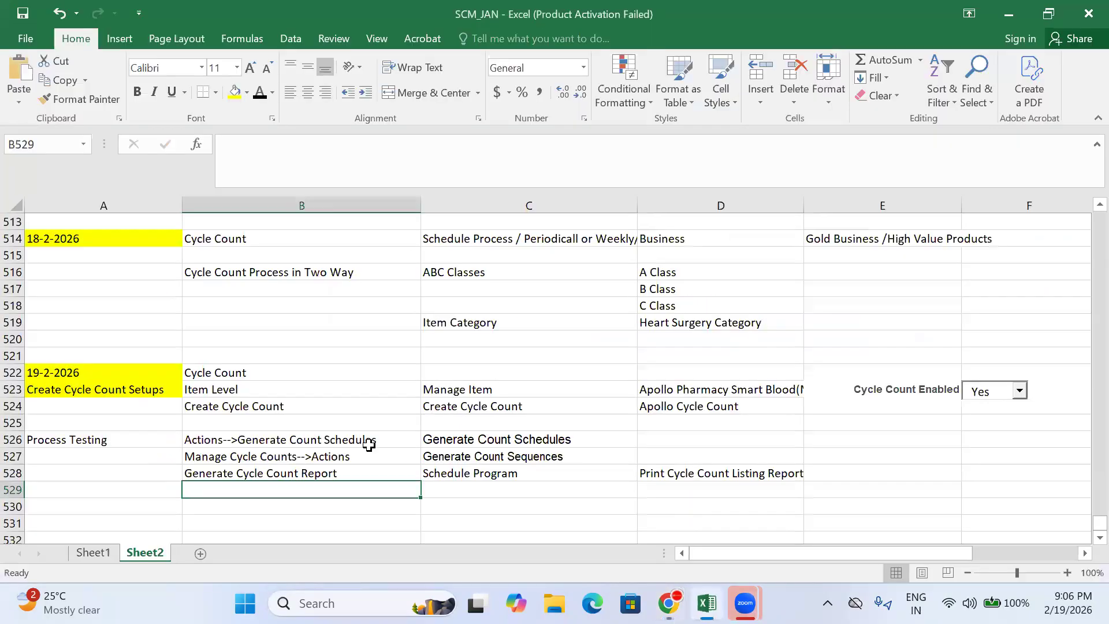
{"action": "left_click", "coordinate": [470, 487]}
{"action": "key", "text": "ctrl+v"}
{"action": "key", "text": "ctrl"}
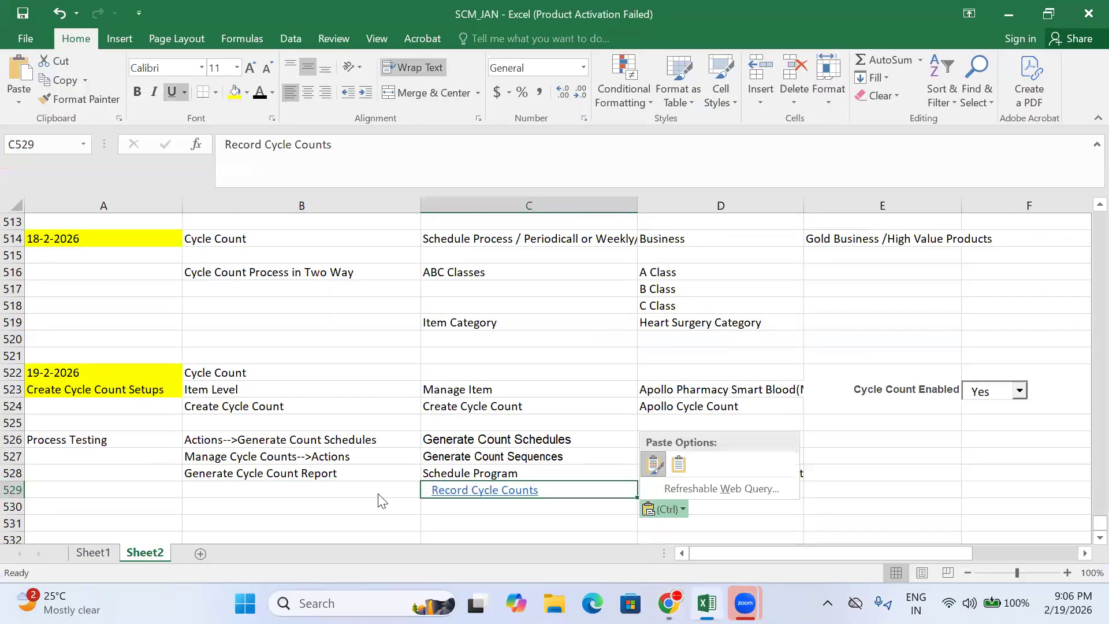
{"action": "key", "text": "Escape"}
- Enter "Record the Count Quanityt" in cell B529 and switch back to the Oracle Inventory Management overview
{"action": "left_click", "coordinate": [314, 489]}
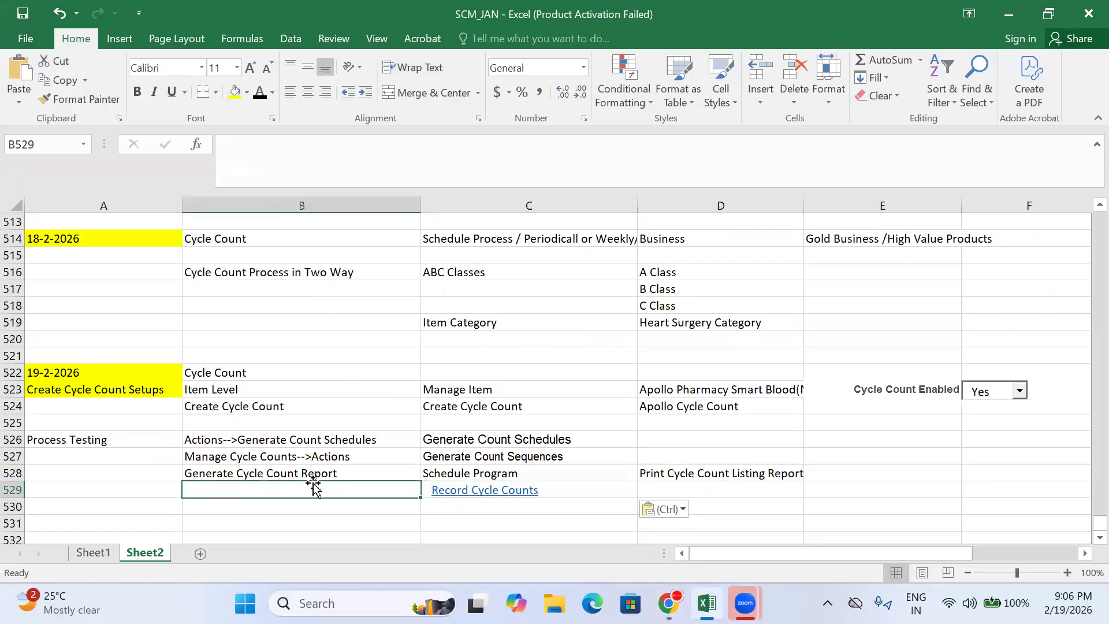
{"action": "type", "text": "Receord yth"}
{"action": "key", "text": "BackSpace"}
{"action": "key", "text": "BackSpace"}
{"action": "key", "text": "BackSpace"}
{"action": "key", "text": "BackSpace"}
{"action": "key", "text": "BackSpace"}
{"action": "key", "text": "BackSpace"}
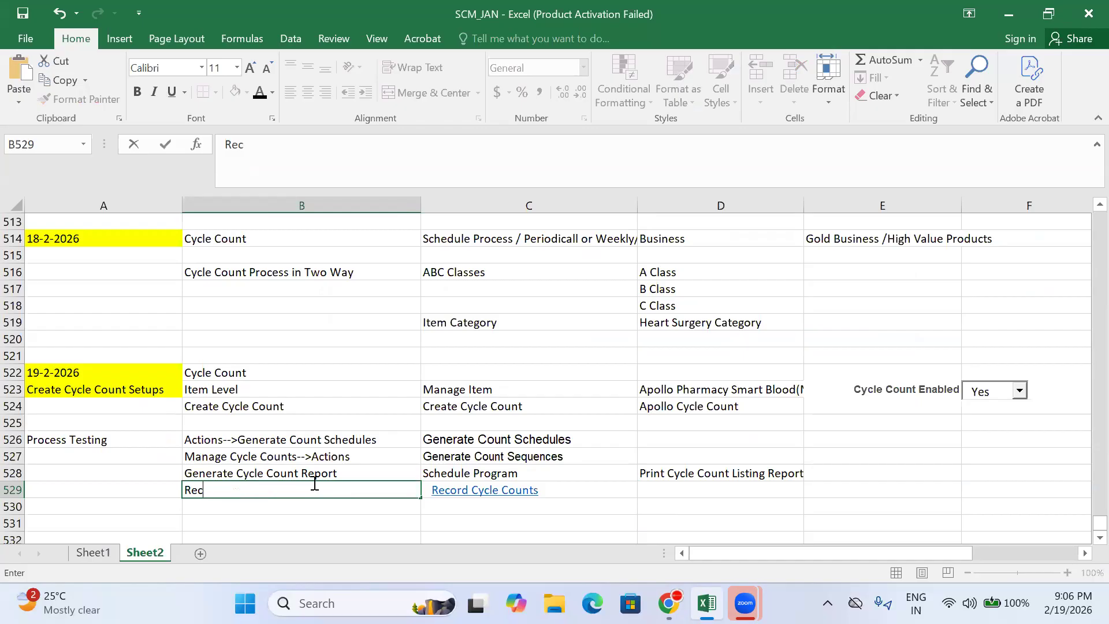
{"action": "type", "text": "ord the Count QUanityt"}
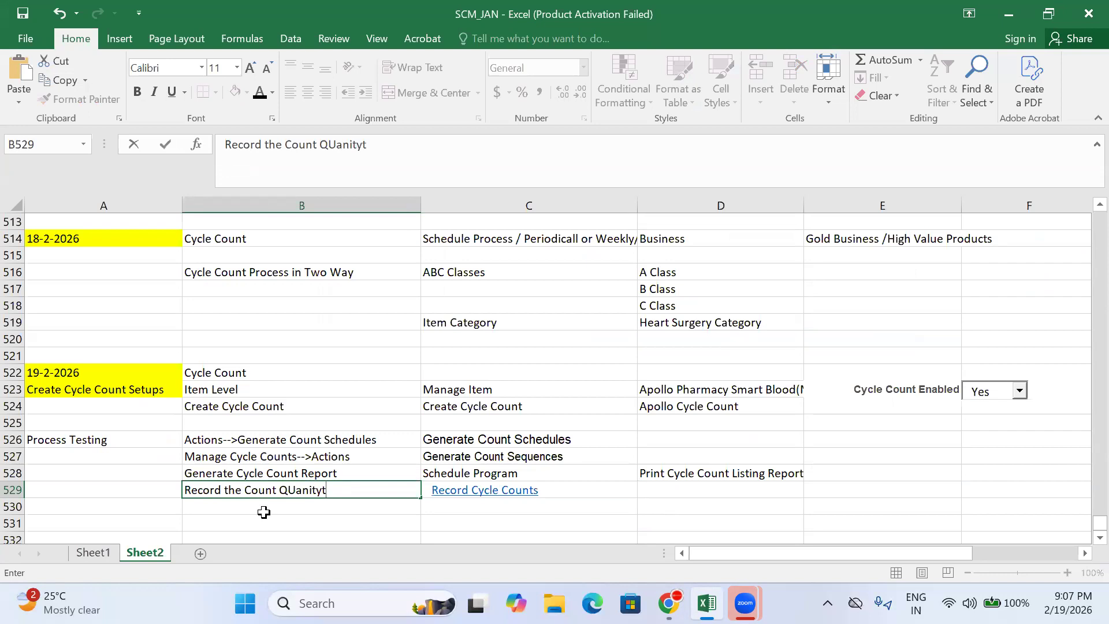
{"action": "key", "text": "Return"}
{"action": "left_click", "coordinate": [288, 491]}
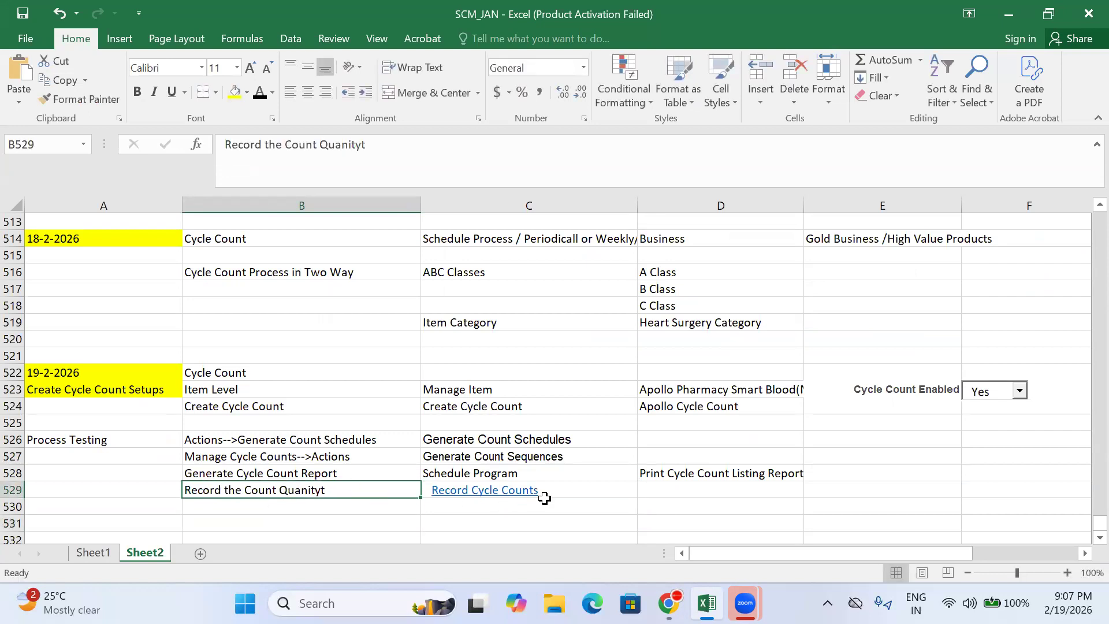
{"action": "left_click", "coordinate": [668, 603]}
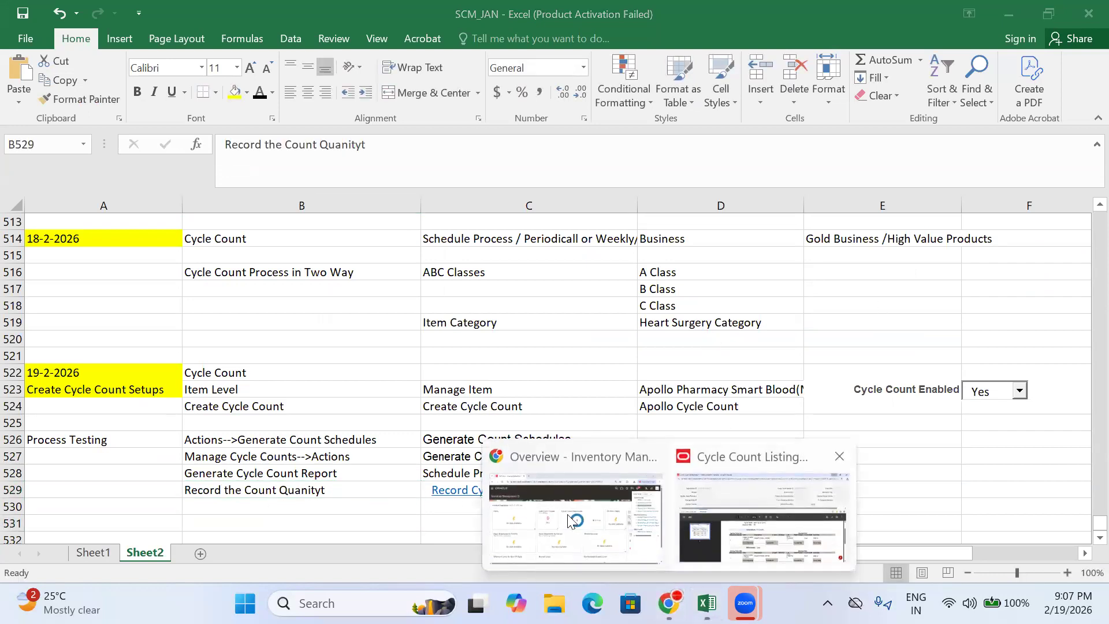
{"action": "left_click", "coordinate": [624, 483]}
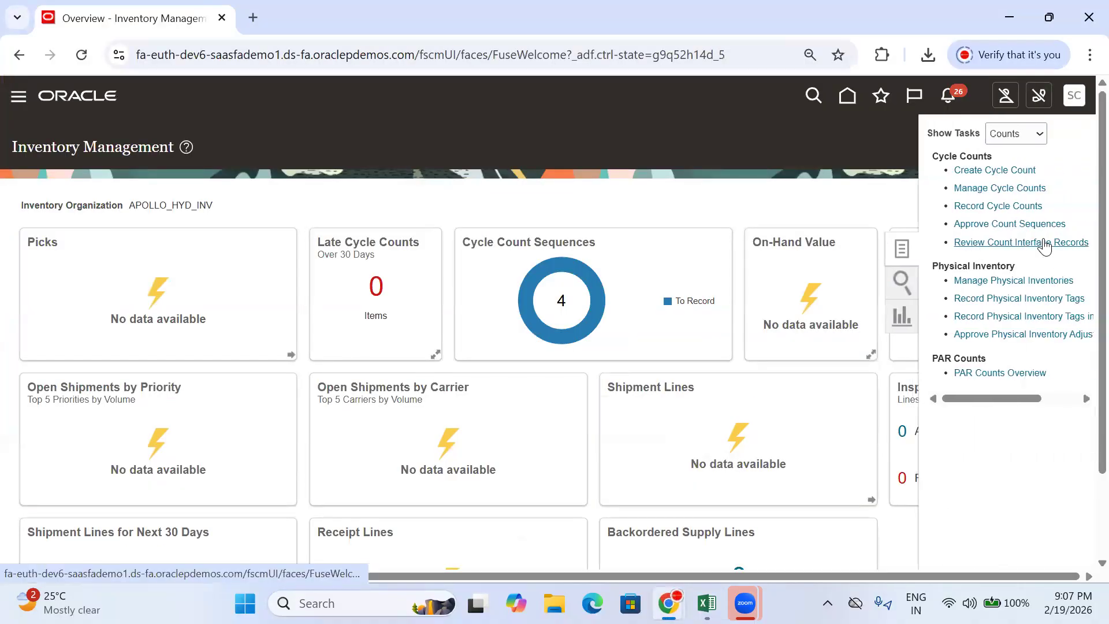
{"action": "left_click", "coordinate": [1022, 208]}
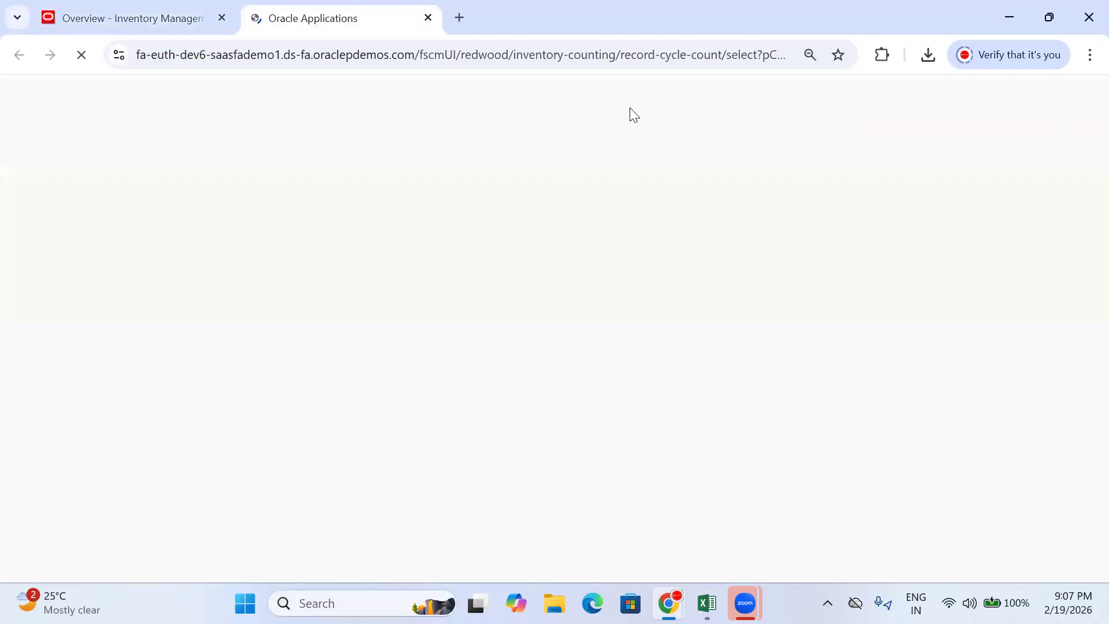
{"action": "left_click", "coordinate": [429, 19]}
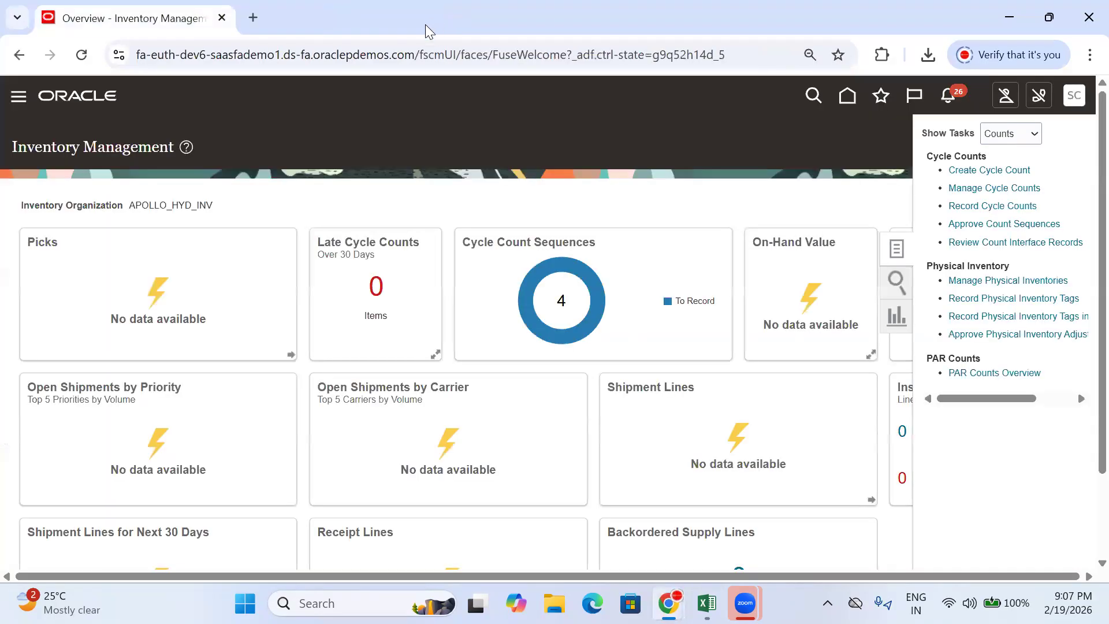
{"action": "left_click", "coordinate": [1006, 186]}
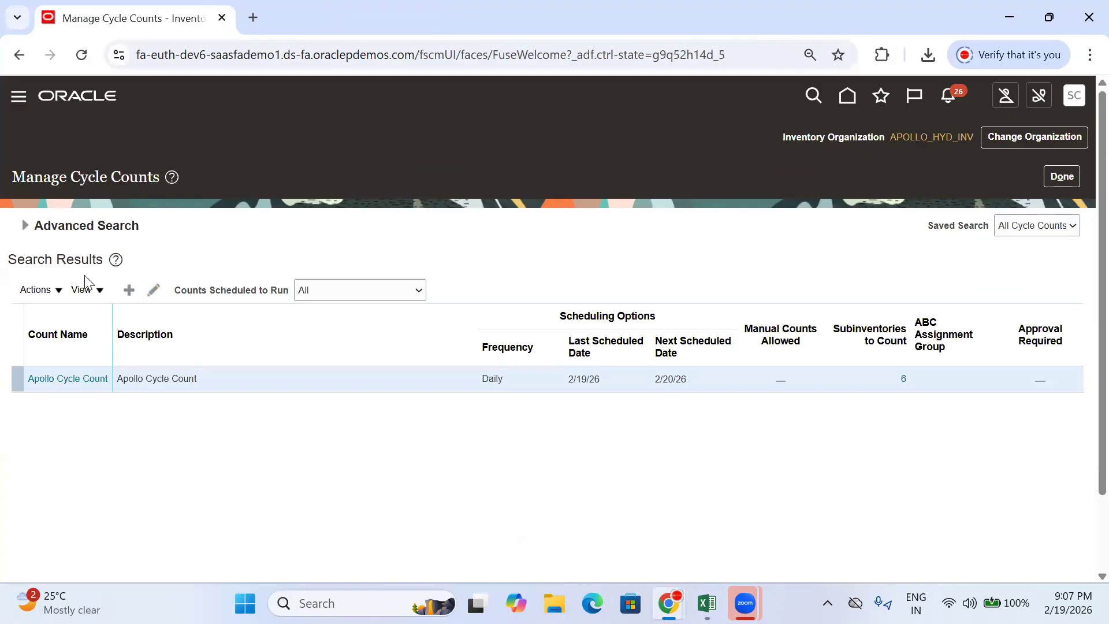
{"action": "left_click", "coordinate": [27, 290]}
{"action": "left_click", "coordinate": [110, 459]}
{"action": "left_click", "coordinate": [109, 7]}
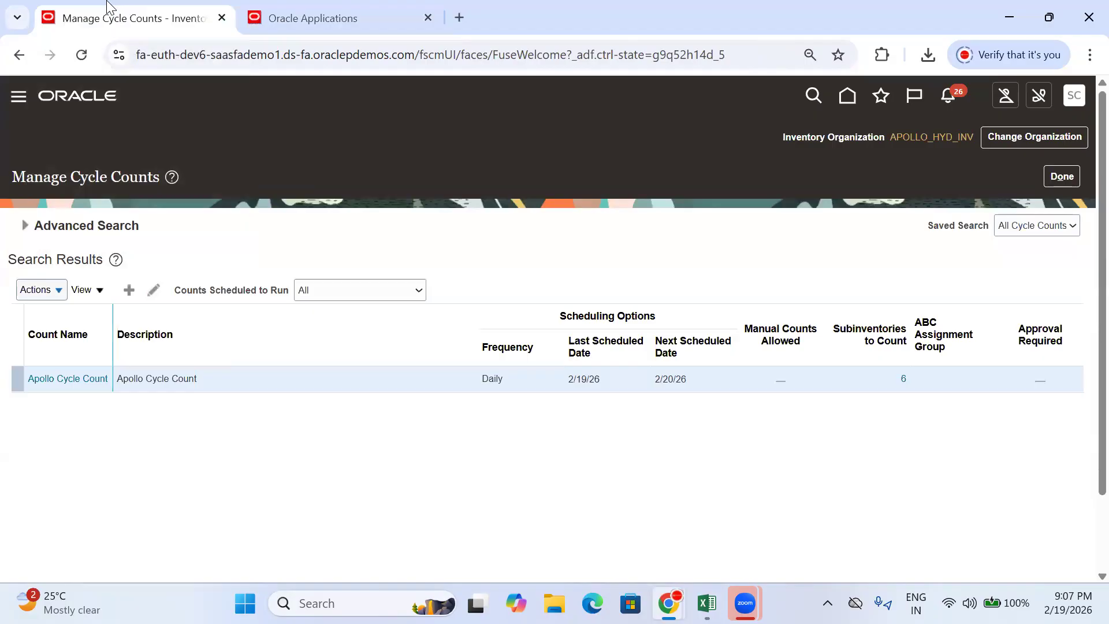
{"action": "left_click", "coordinate": [1067, 178]}
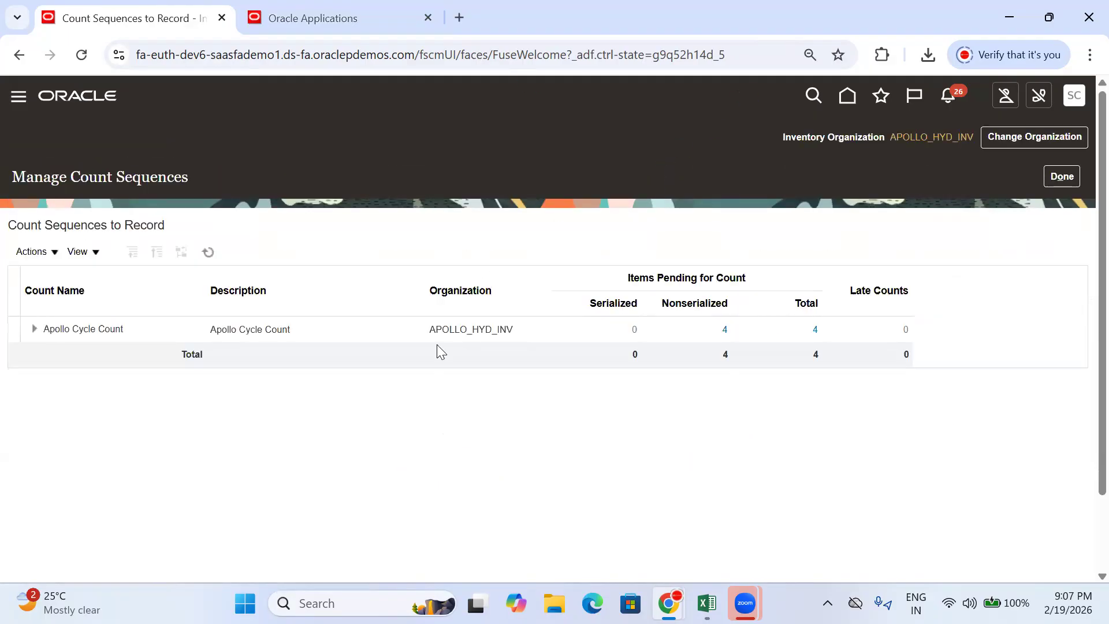
- Expand Apollo Cycle Count in Manage Count Sequences, open all its pending items for recording and close the spare browser tab
{"action": "left_click", "coordinate": [35, 329]}
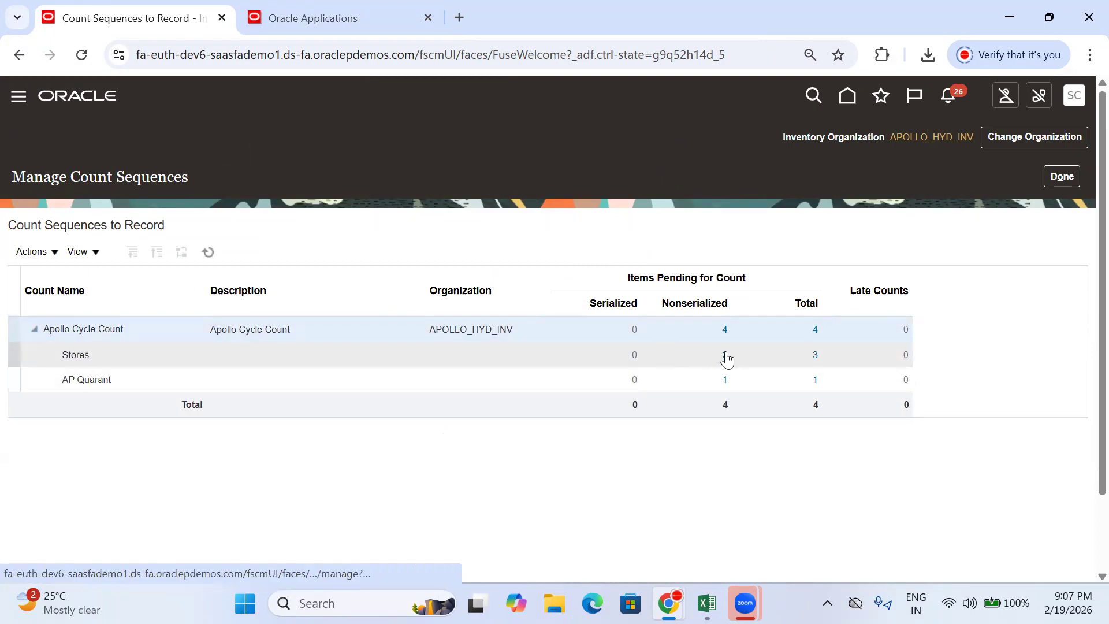
{"action": "left_click", "coordinate": [815, 331]}
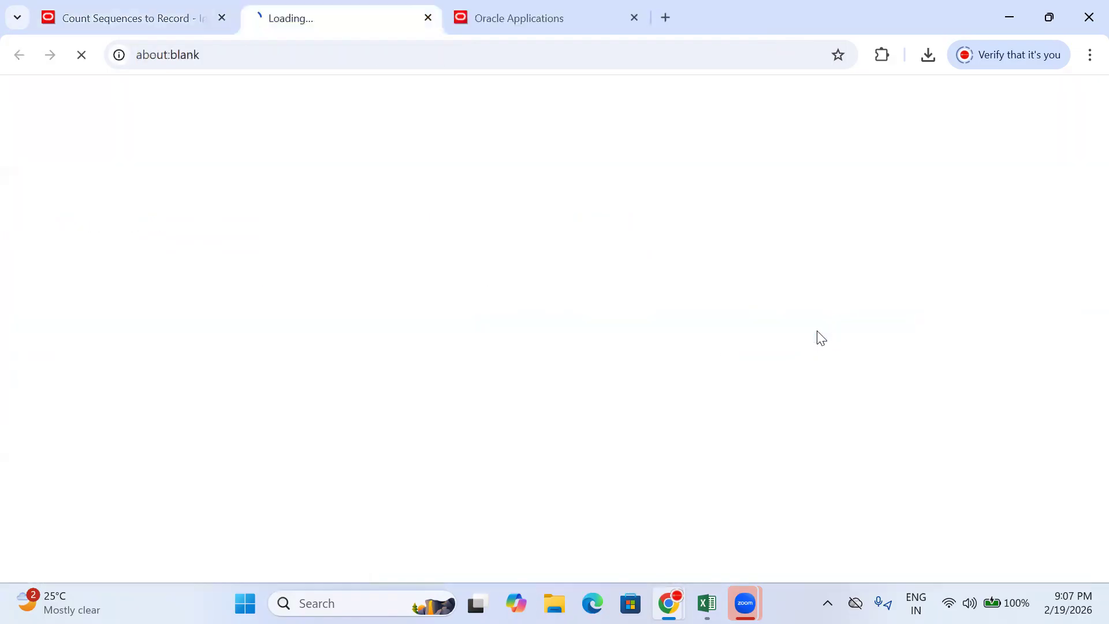
{"action": "left_click", "coordinate": [579, 13]}
{"action": "left_click", "coordinate": [634, 18]}
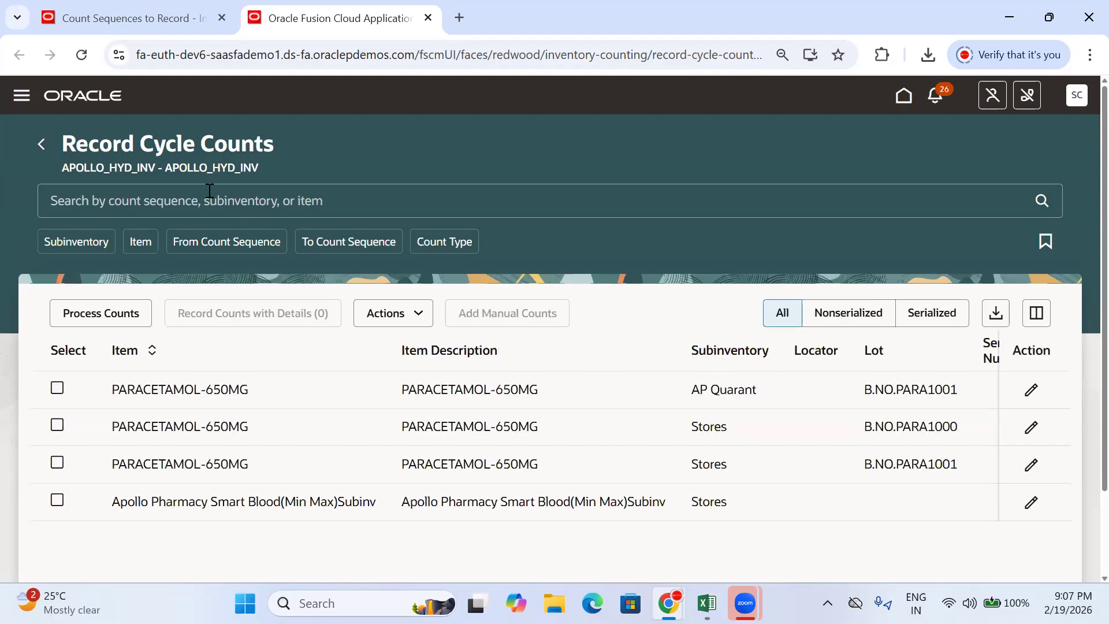
- Select all three PARACETAMOL-650MG lines and the Apollo Pharmacy Smart Blood line, and start recording their counts with details
{"action": "left_click", "coordinate": [58, 389]}
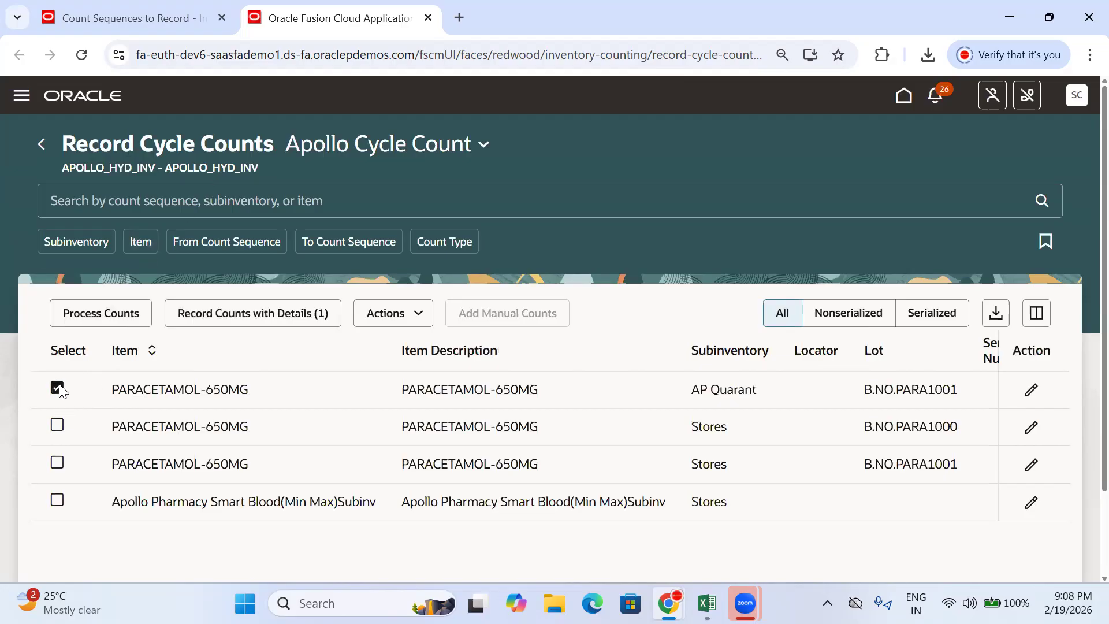
{"action": "left_click", "coordinate": [57, 425]}
{"action": "left_click", "coordinate": [57, 463]}
{"action": "left_click", "coordinate": [57, 501]}
{"action": "scroll", "coordinate": [679, 439], "scroll_direction": "down", "scroll_amount": 2}
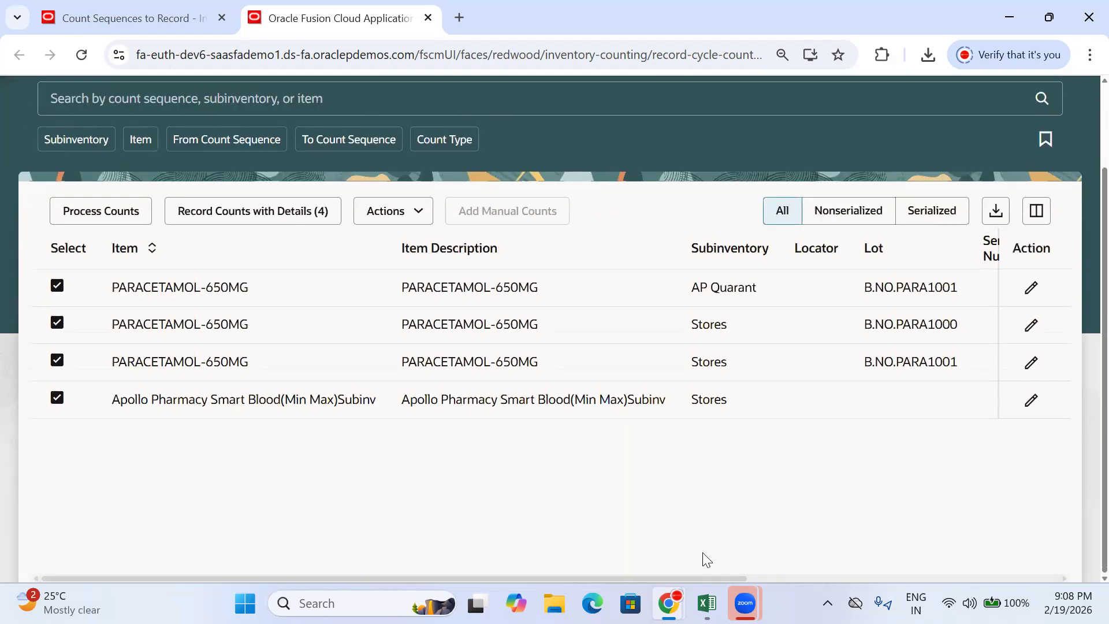
{"action": "left_click_drag", "start_coordinate": [703, 578], "coordinate": [1072, 574]}
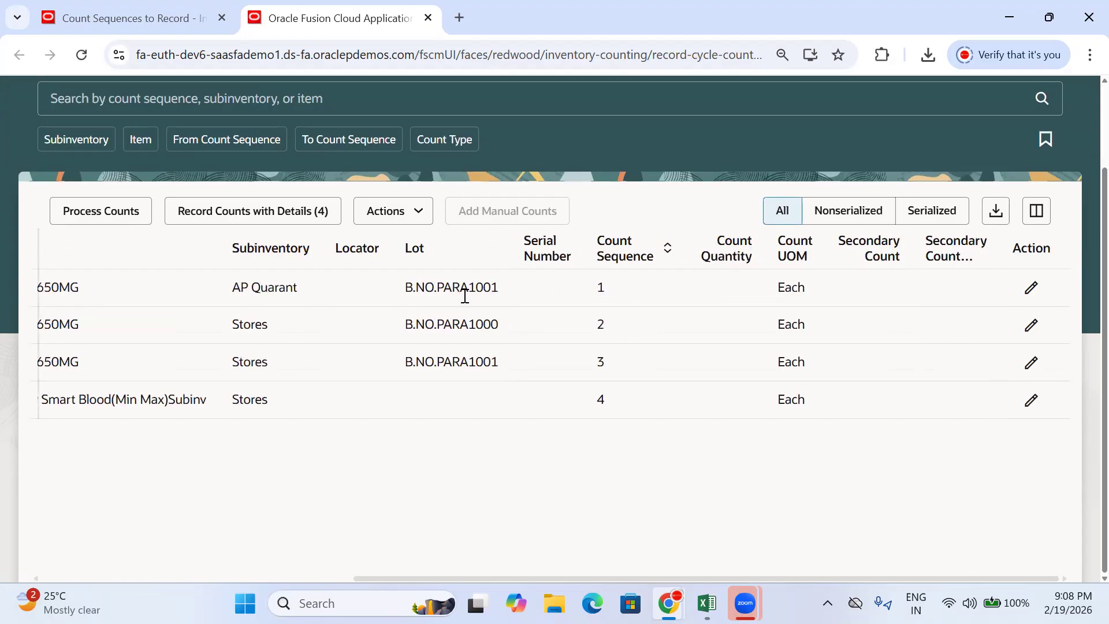
{"action": "left_click", "coordinate": [236, 215]}
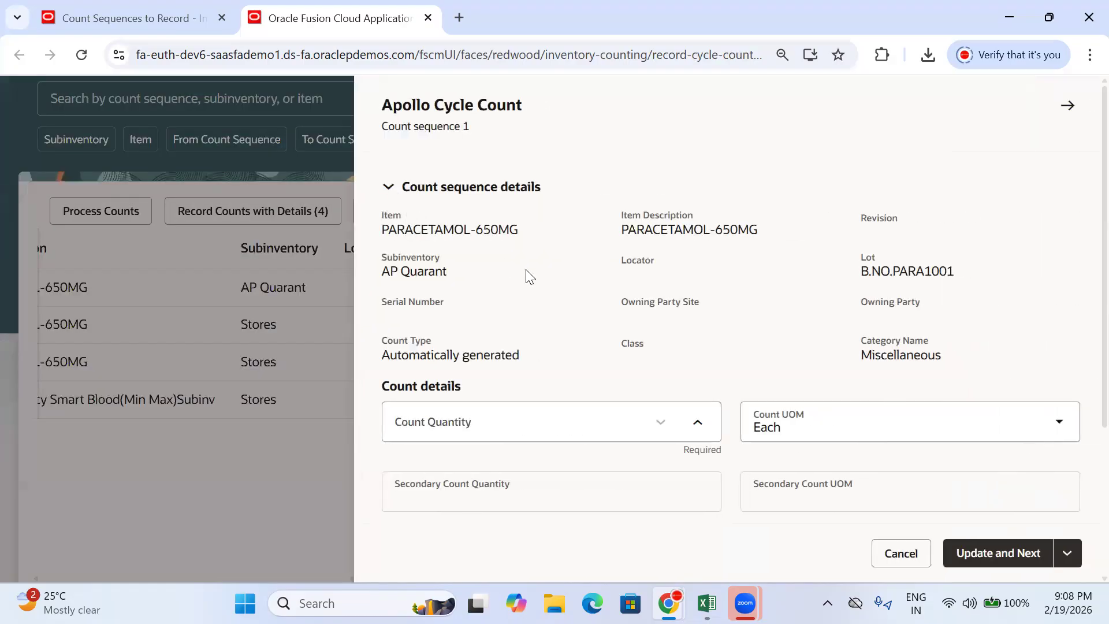
- Record a count quantity of 500 for count sequence 1, PARACETAMOL-650MG in AP Quarant, and update it
{"action": "scroll", "coordinate": [526, 269], "scroll_direction": "down", "scroll_amount": 3}
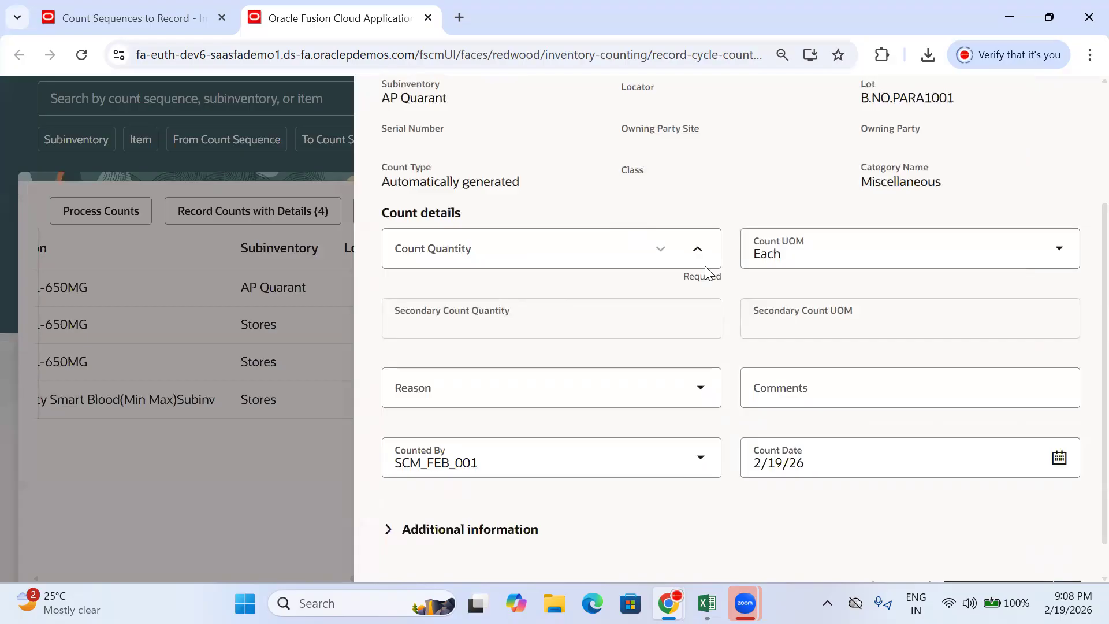
{"action": "left_click", "coordinate": [526, 260]}
{"action": "type", "text": "1000"}
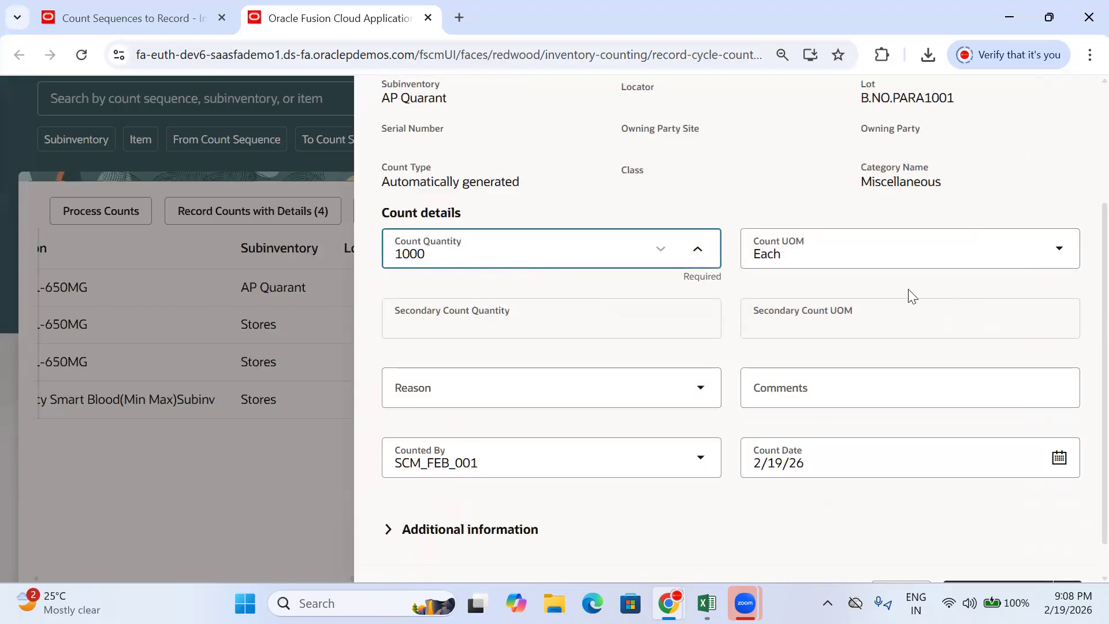
{"action": "left_click_drag", "start_coordinate": [465, 264], "coordinate": [391, 262]}
{"action": "key", "text": "BackSpace"}
{"action": "double_click", "coordinate": [745, 164]}
{"action": "scroll", "coordinate": [671, 288], "scroll_direction": "down", "scroll_amount": 2}
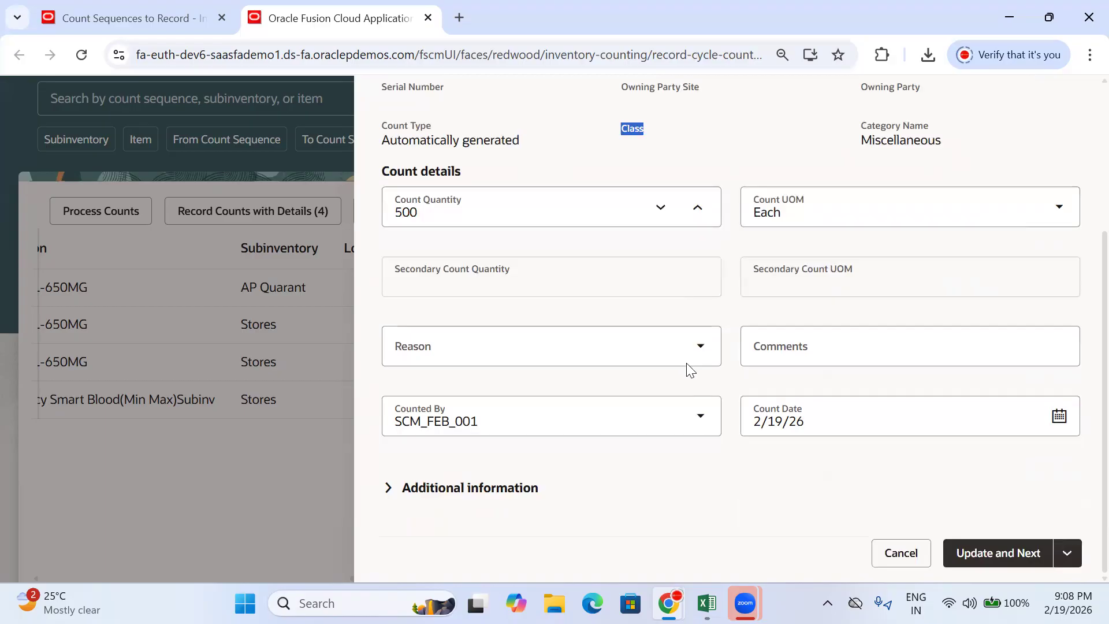
{"action": "left_click", "coordinate": [995, 567]}
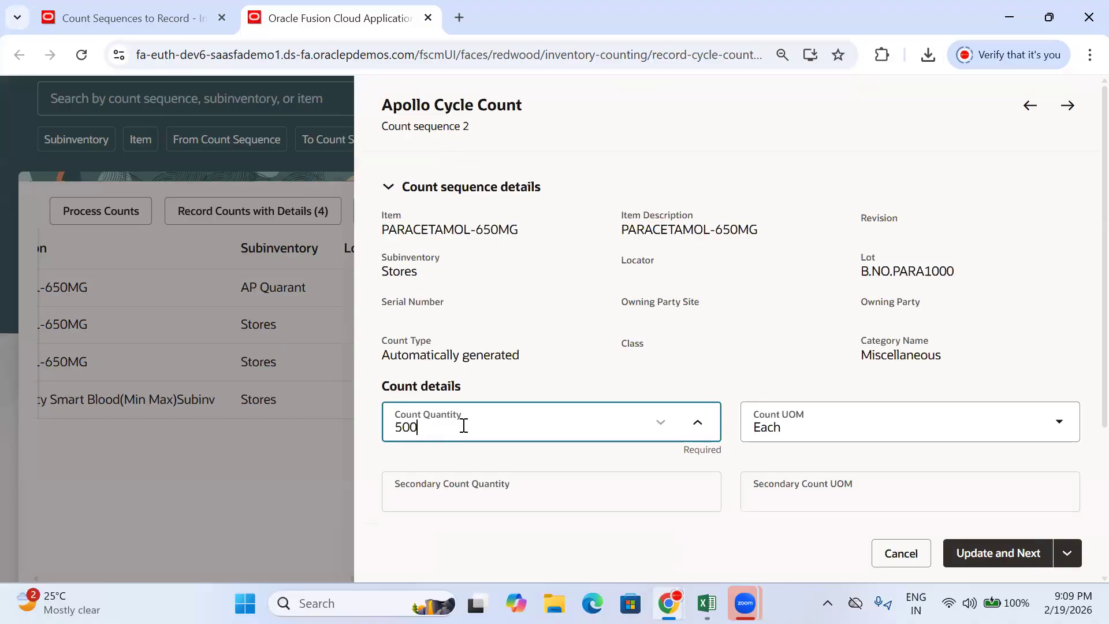
- Record a count quantity of 500 for each PARACETAMOL-650MG lot in Stores, count sequences 2 and 3, updating both
{"action": "left_click", "coordinate": [774, 347]}
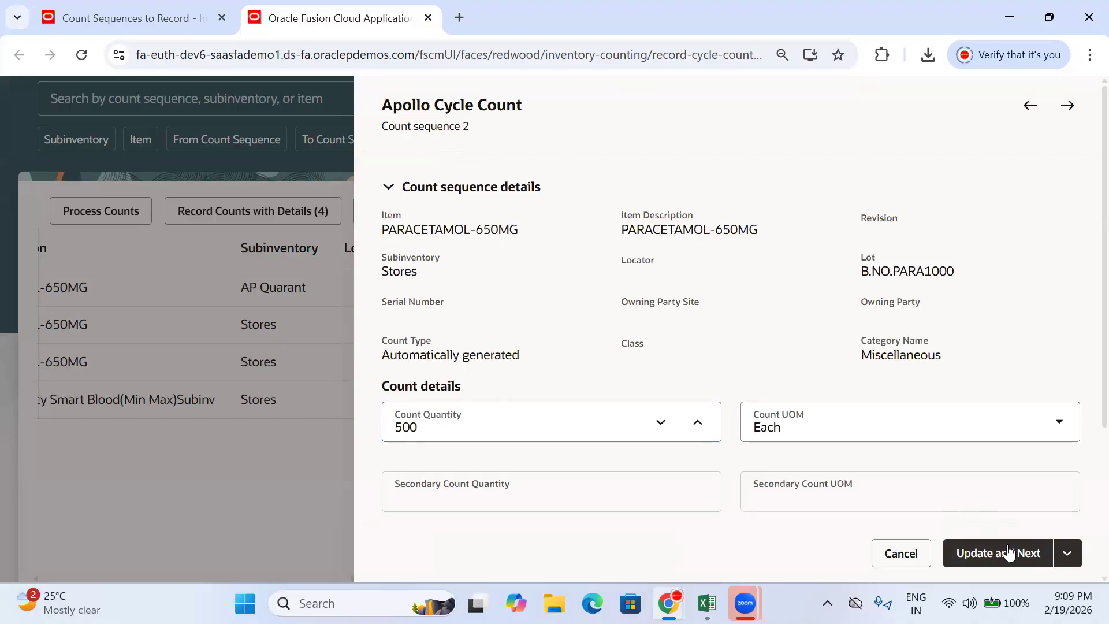
{"action": "left_click", "coordinate": [1024, 561]}
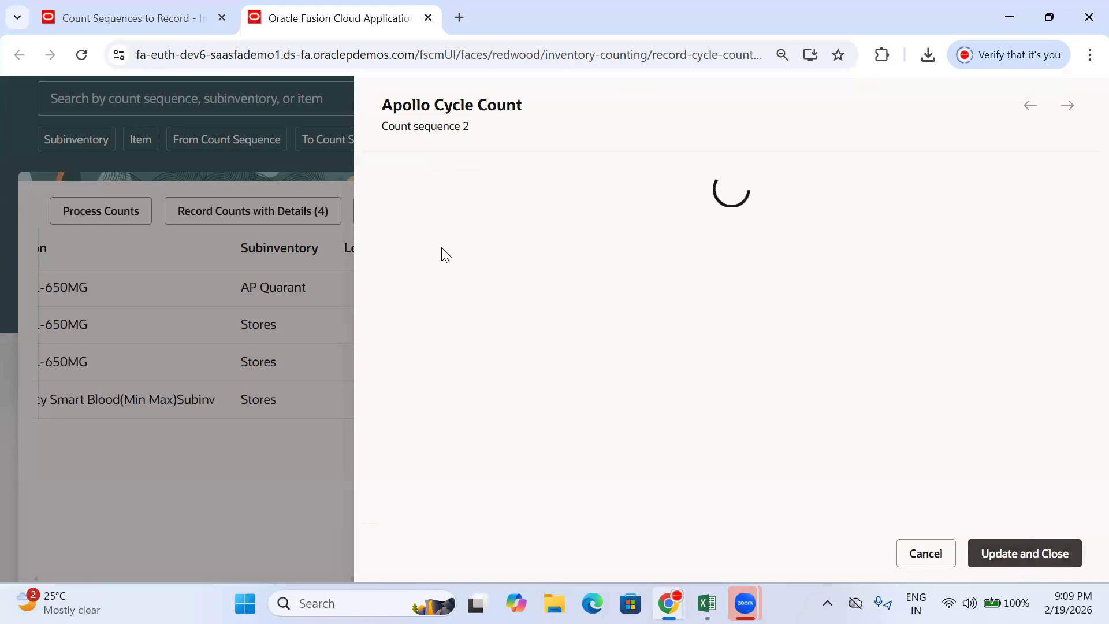
{"action": "left_click", "coordinate": [458, 423]}
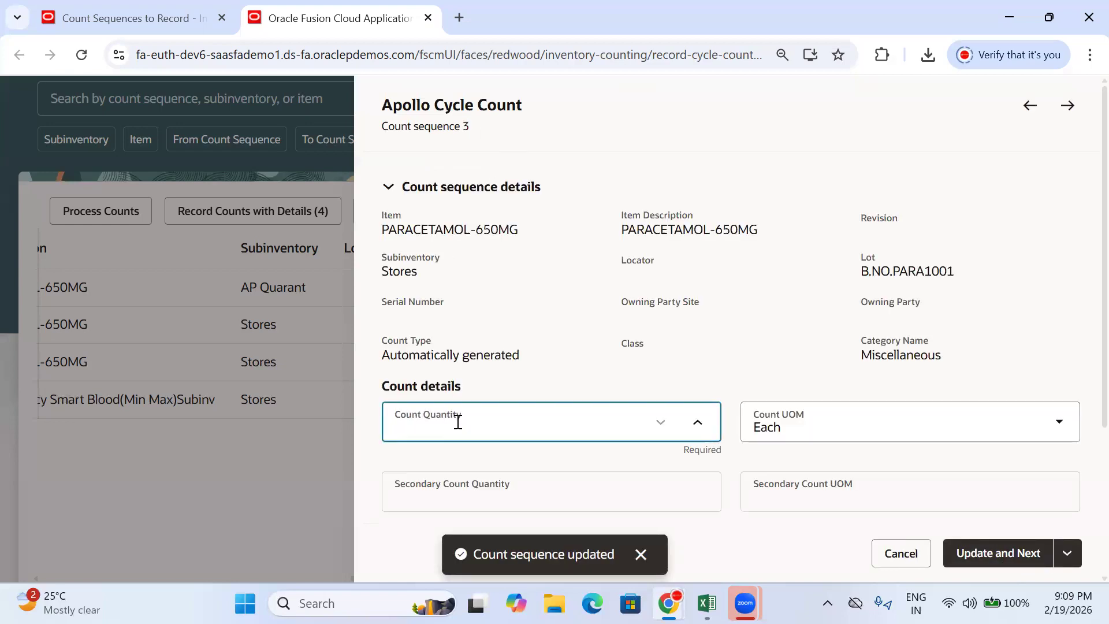
{"action": "type", "text": "500"}
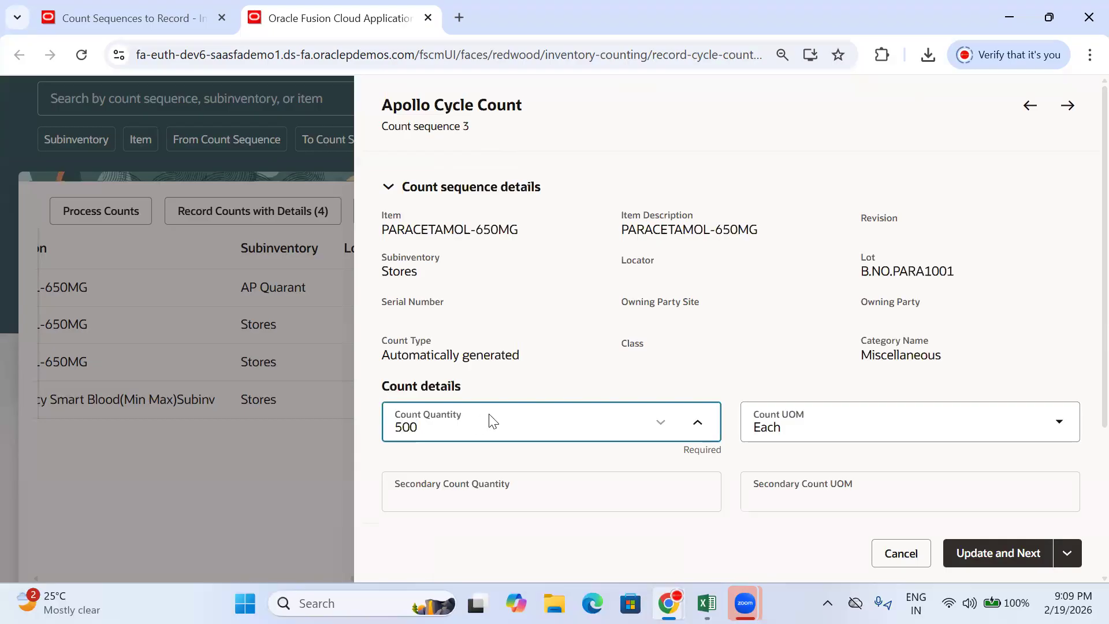
{"action": "left_click", "coordinate": [1004, 552]}
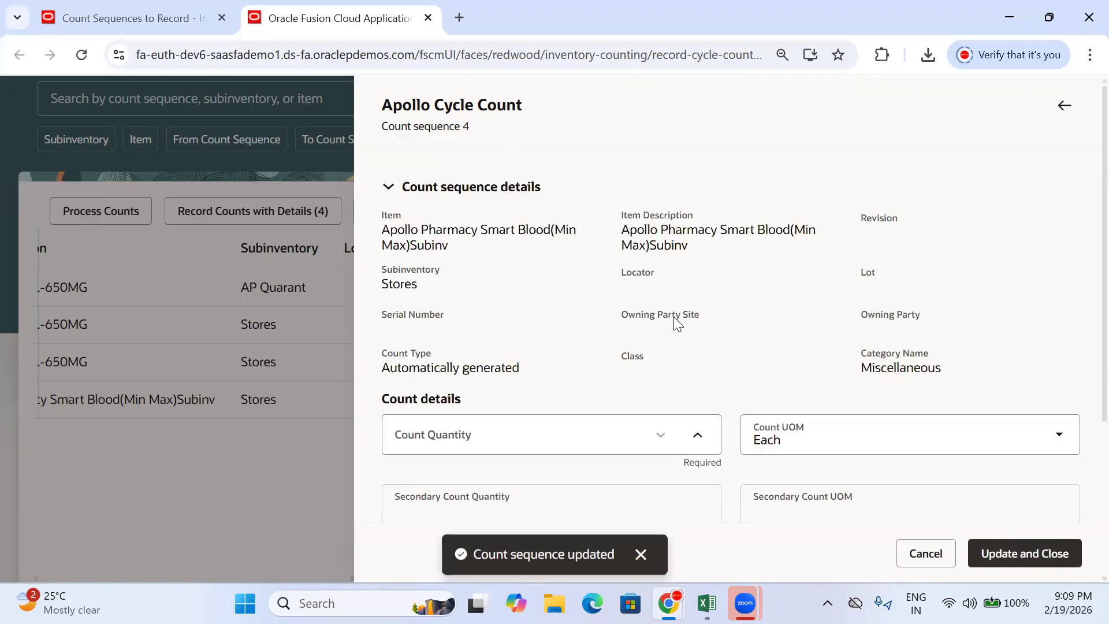
- Record a count quantity of 1000 for Apollo Pharmacy Smart Blood(Min Max)Subinv in count sequence 4, then update and close
{"action": "scroll", "coordinate": [512, 261], "scroll_direction": "down", "scroll_amount": 2}
{"action": "left_click", "coordinate": [501, 343]}
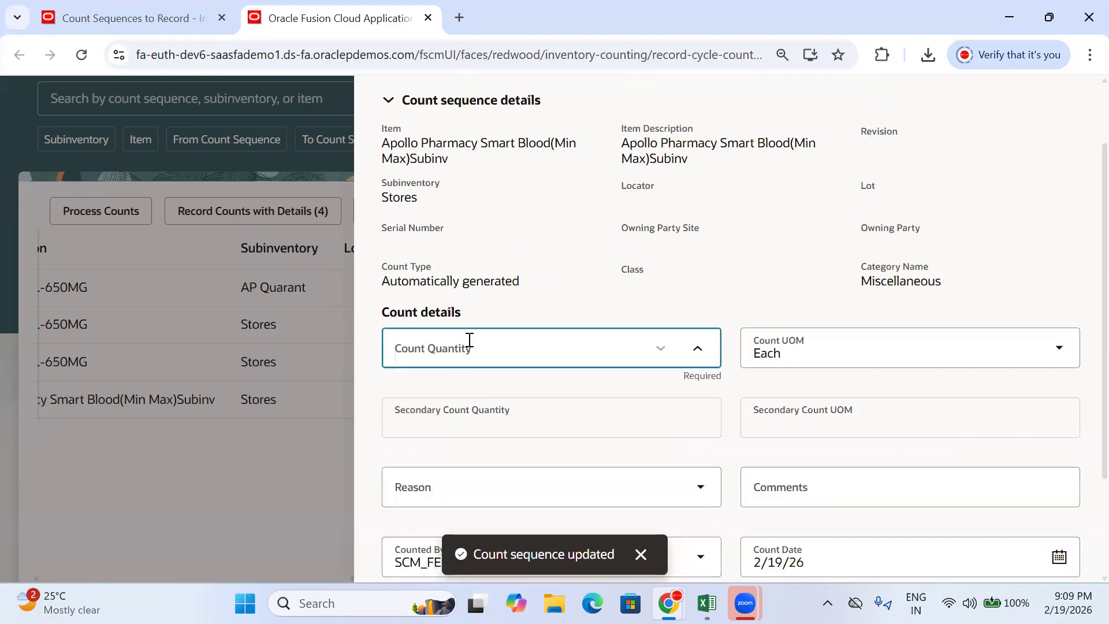
{"action": "type", "text": "10"}
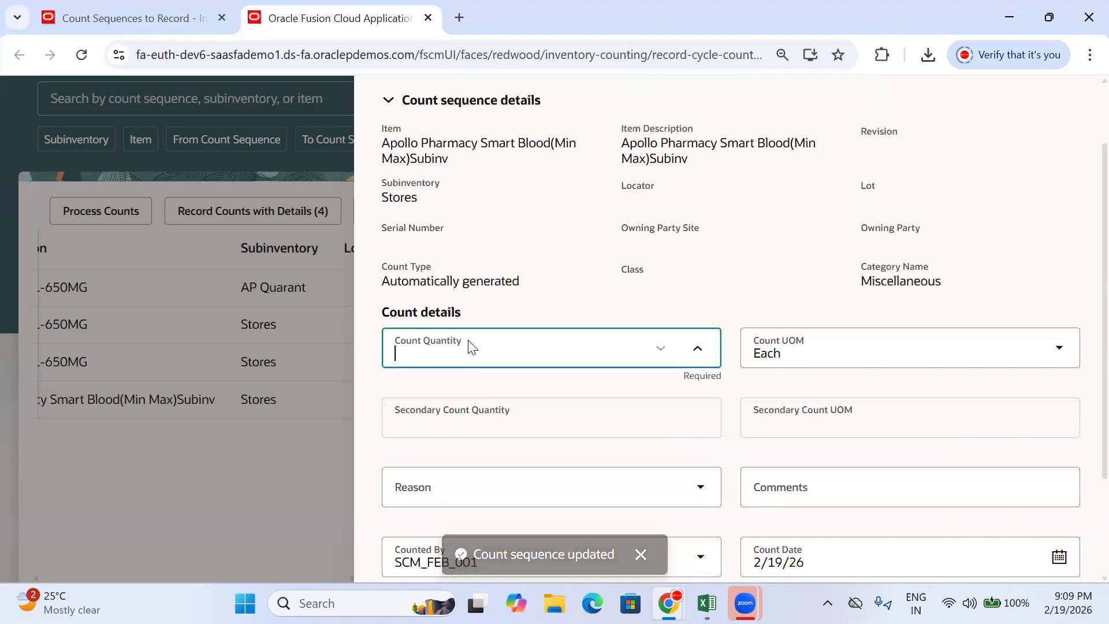
{"action": "type", "text": "00"}
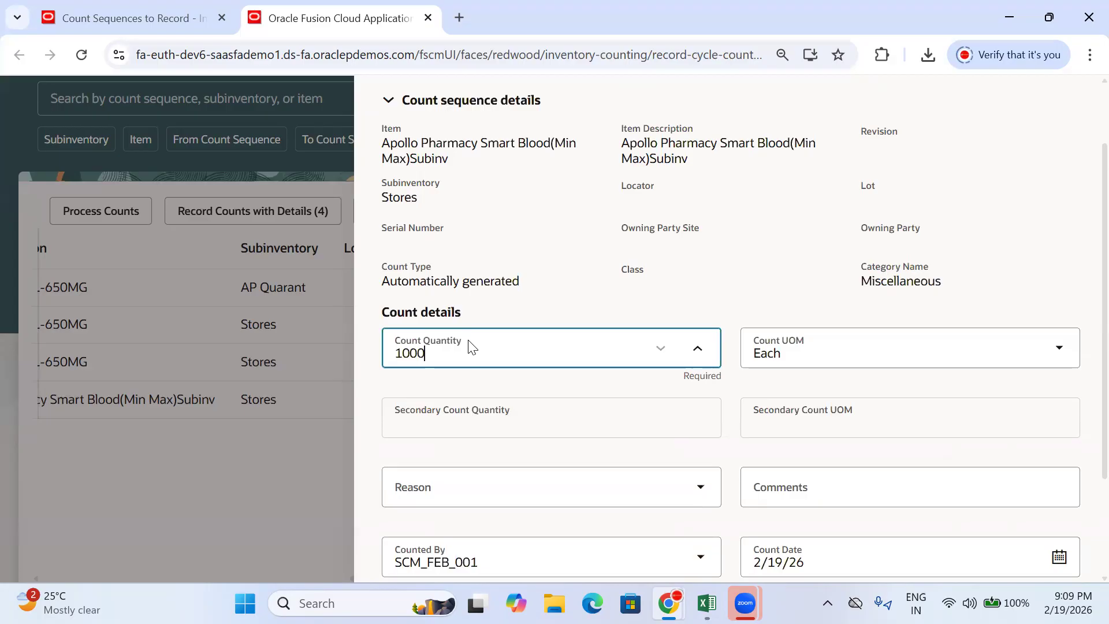
{"action": "scroll", "coordinate": [765, 432], "scroll_direction": "down", "scroll_amount": 2}
{"action": "left_click", "coordinate": [985, 559]}
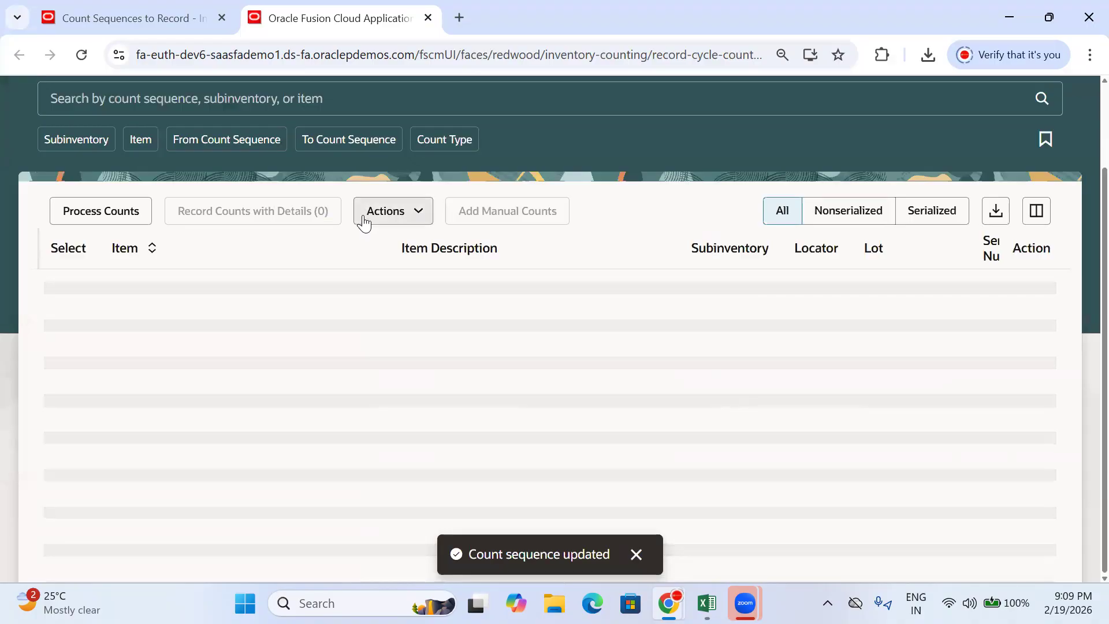
- Process the recorded counts of Apollo Cycle Count, review the lines and leave the page for the home page
{"action": "left_click", "coordinate": [393, 221]}
{"action": "left_click", "coordinate": [660, 223]}
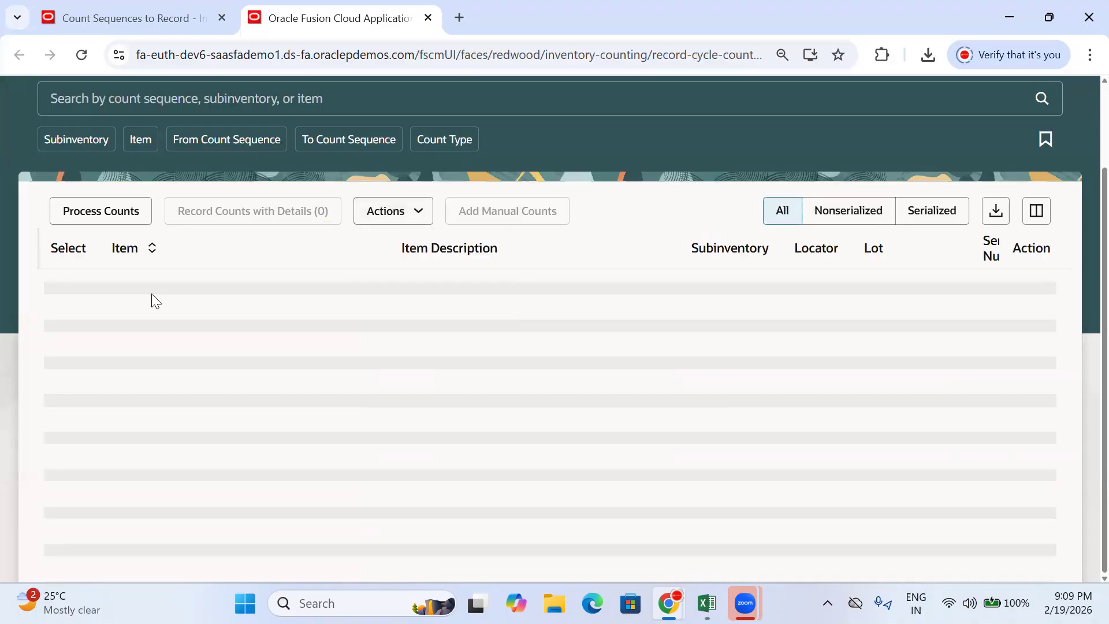
{"action": "scroll", "coordinate": [153, 300], "scroll_direction": "up", "scroll_amount": 2}
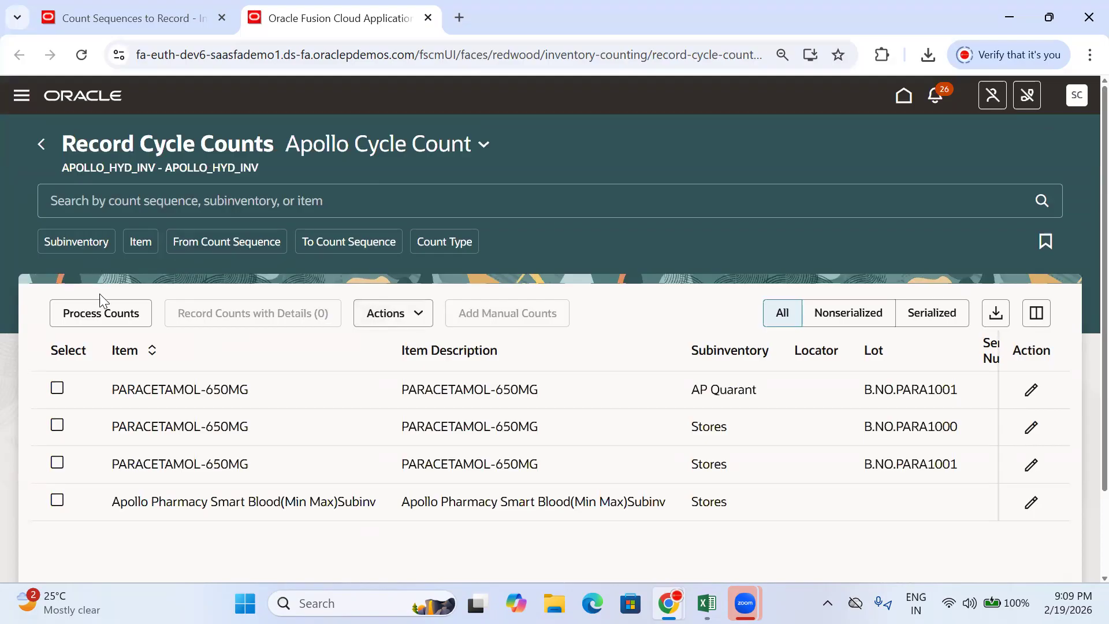
{"action": "left_click", "coordinate": [124, 315]}
{"action": "scroll", "coordinate": [708, 319], "scroll_direction": "down", "scroll_amount": 2}
{"action": "scroll", "coordinate": [761, 557], "scroll_direction": "right", "scroll_amount": 5}
{"action": "scroll", "coordinate": [761, 558], "scroll_direction": "left", "scroll_amount": 5}
{"action": "scroll", "coordinate": [181, 348], "scroll_direction": "up", "scroll_amount": 2}
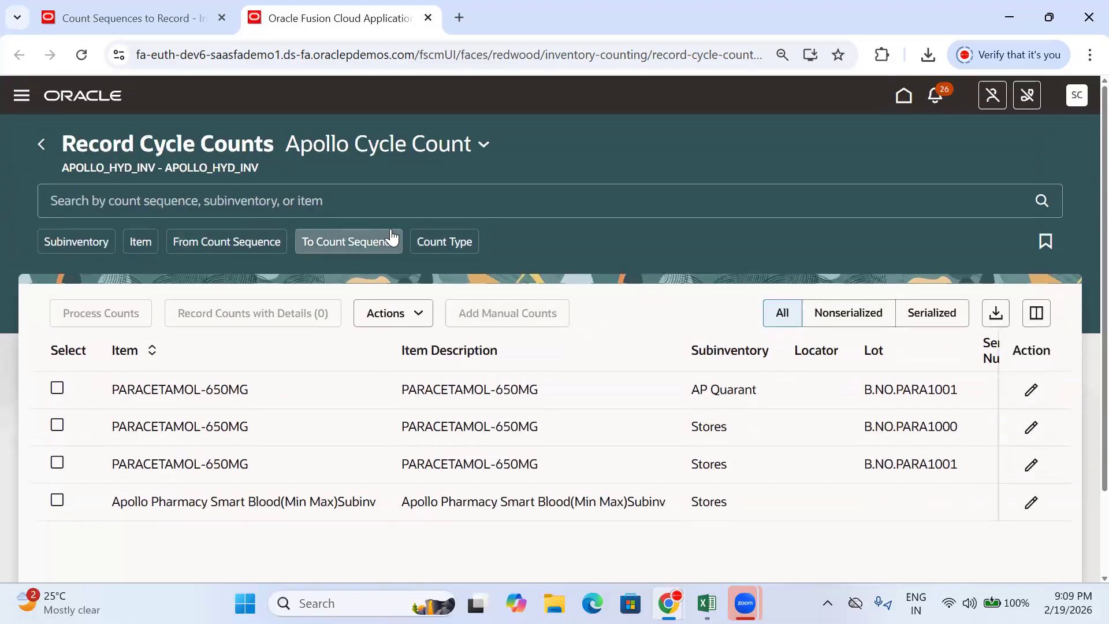
{"action": "left_click", "coordinate": [906, 94]}
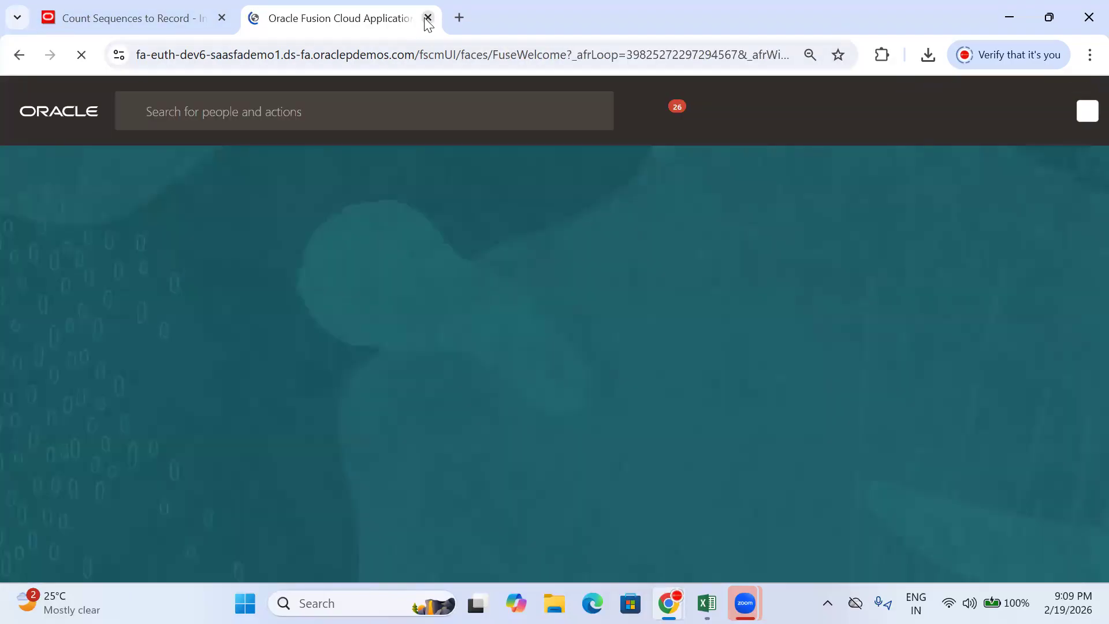
- Return to the inventory overview, reopen the cycle count sequences to record and open the nonserialized items pending for Apollo Cycle Count
{"action": "left_click", "coordinate": [428, 19]}
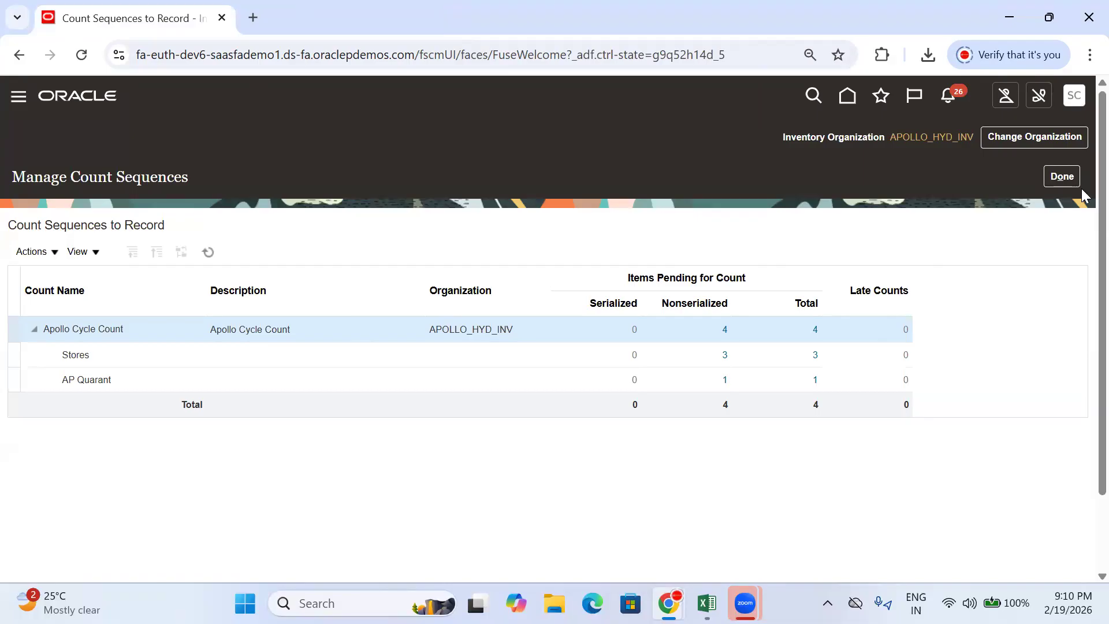
{"action": "left_click", "coordinate": [1064, 178]}
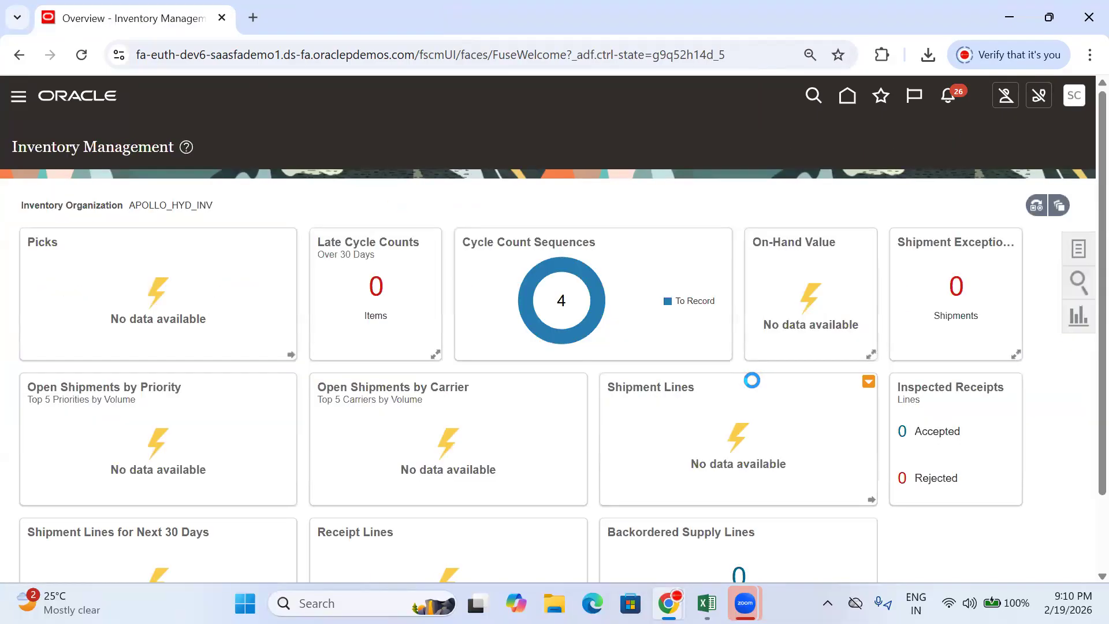
{"action": "mouse_move", "coordinate": [580, 275]}
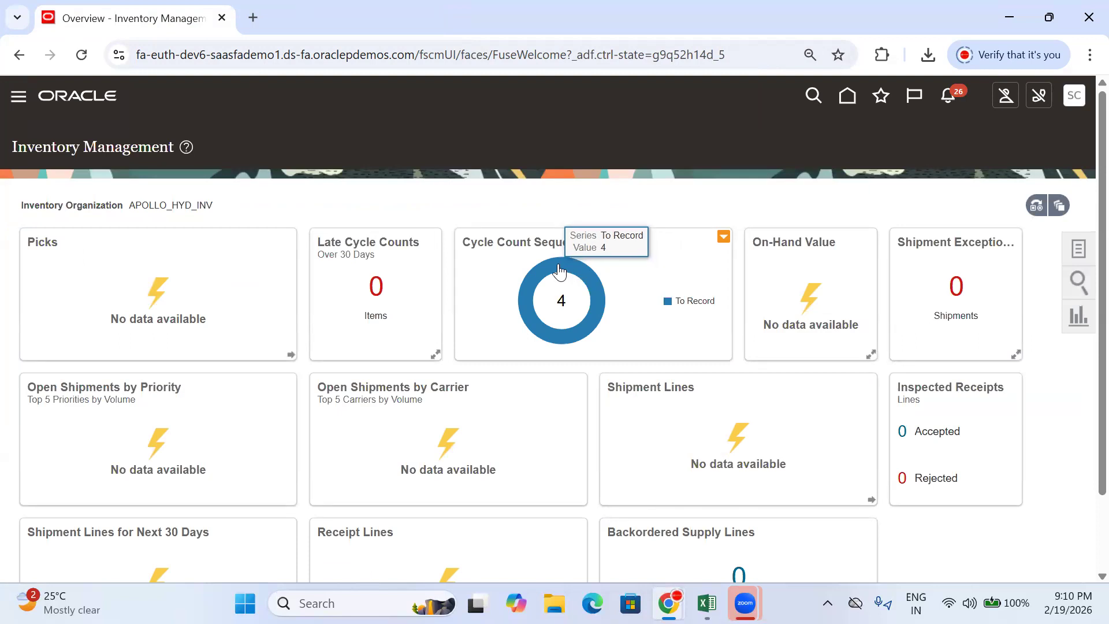
{"action": "left_click", "coordinate": [559, 270]}
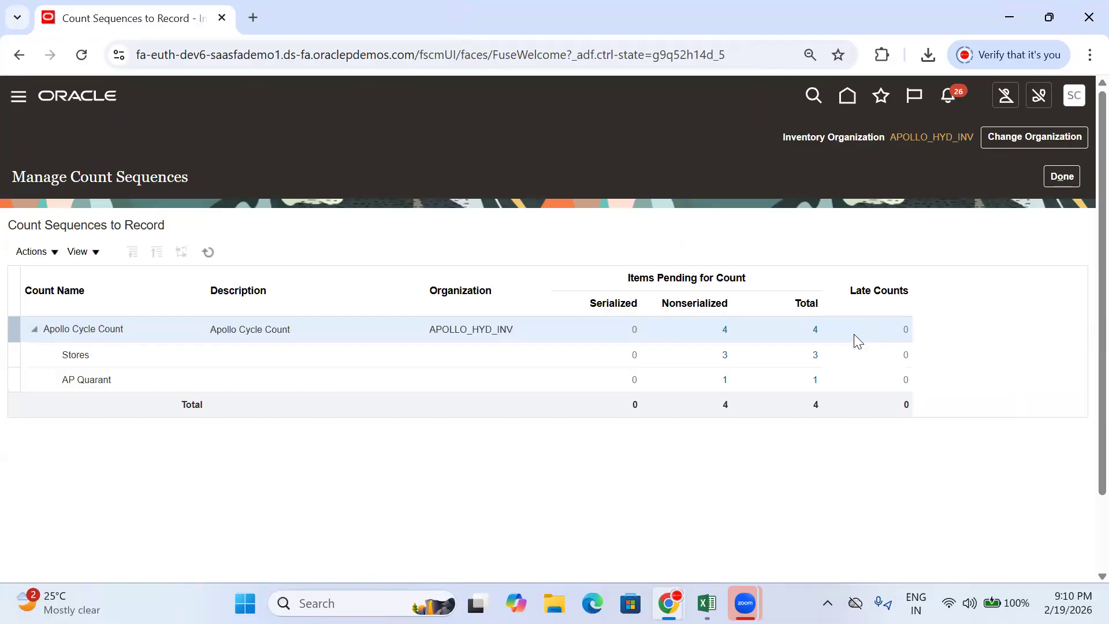
{"action": "left_click", "coordinate": [724, 329]}
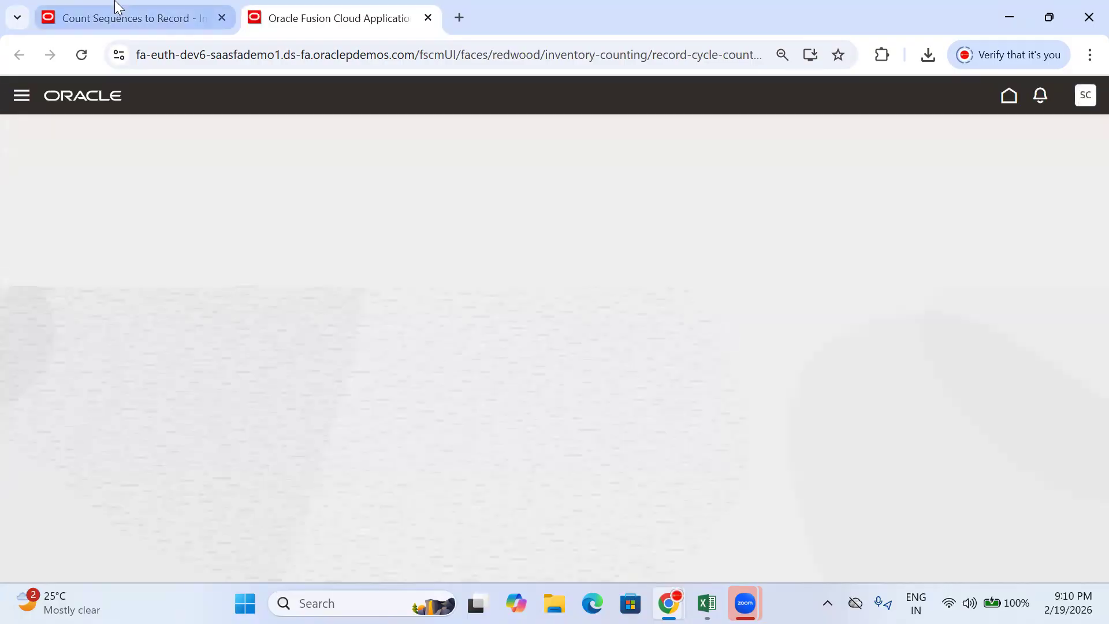
{"action": "left_click", "coordinate": [116, 9]}
{"action": "left_click", "coordinate": [300, 16]}
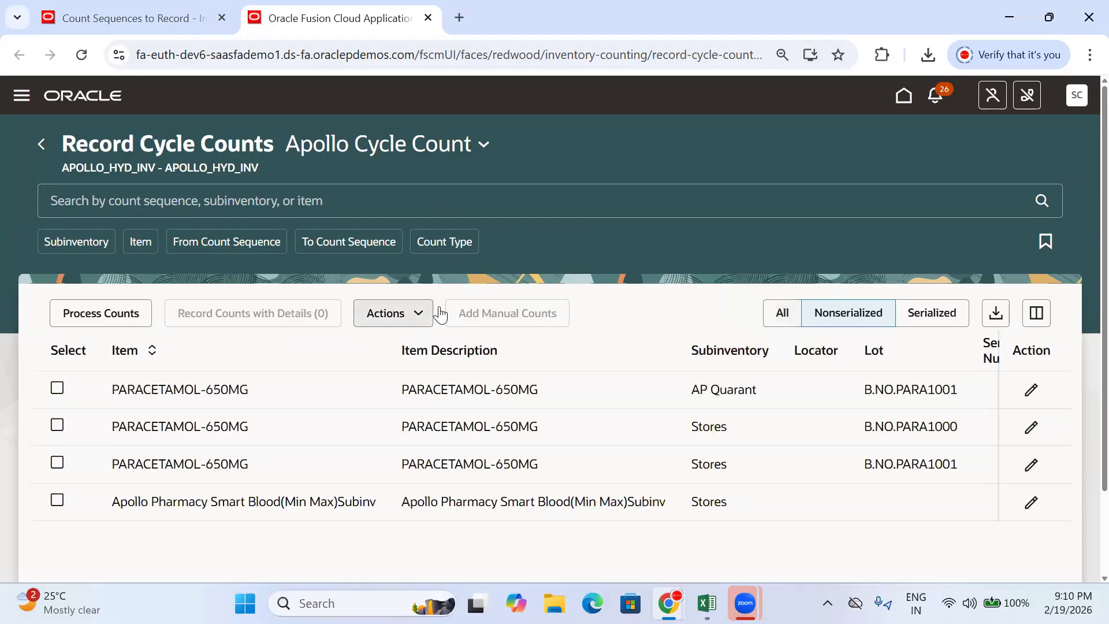
- Enter a count quantity of 500 for the PARACETAMOL-650MG lots in AP Quarant and Stores, count sequences 1 to 3
{"action": "scroll", "coordinate": [519, 247], "scroll_direction": "down", "scroll_amount": 2}
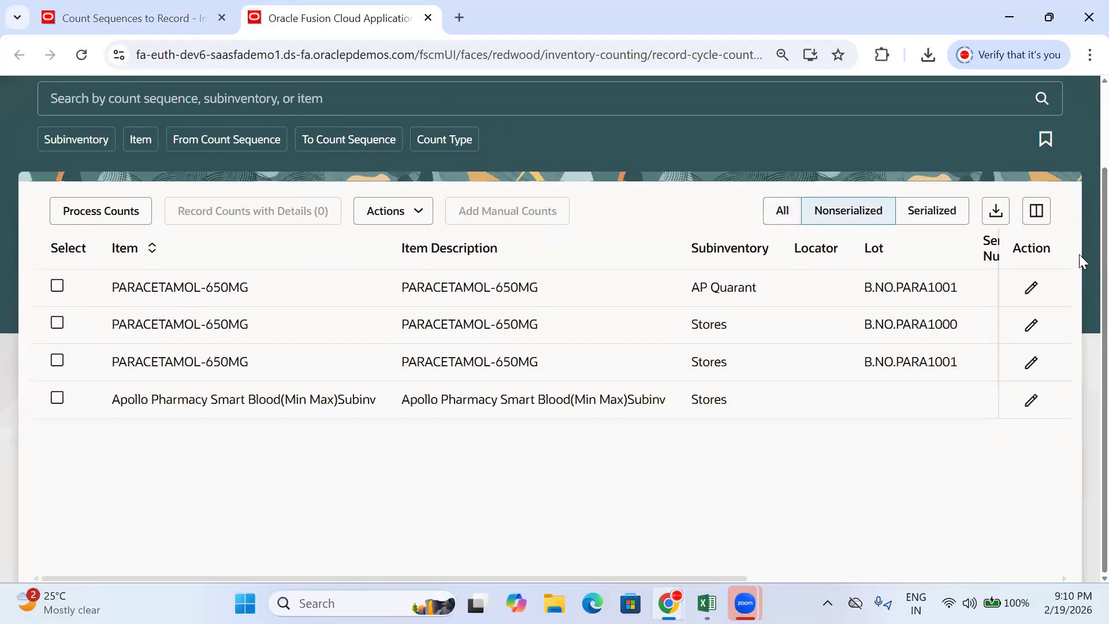
{"action": "left_click", "coordinate": [1031, 288]}
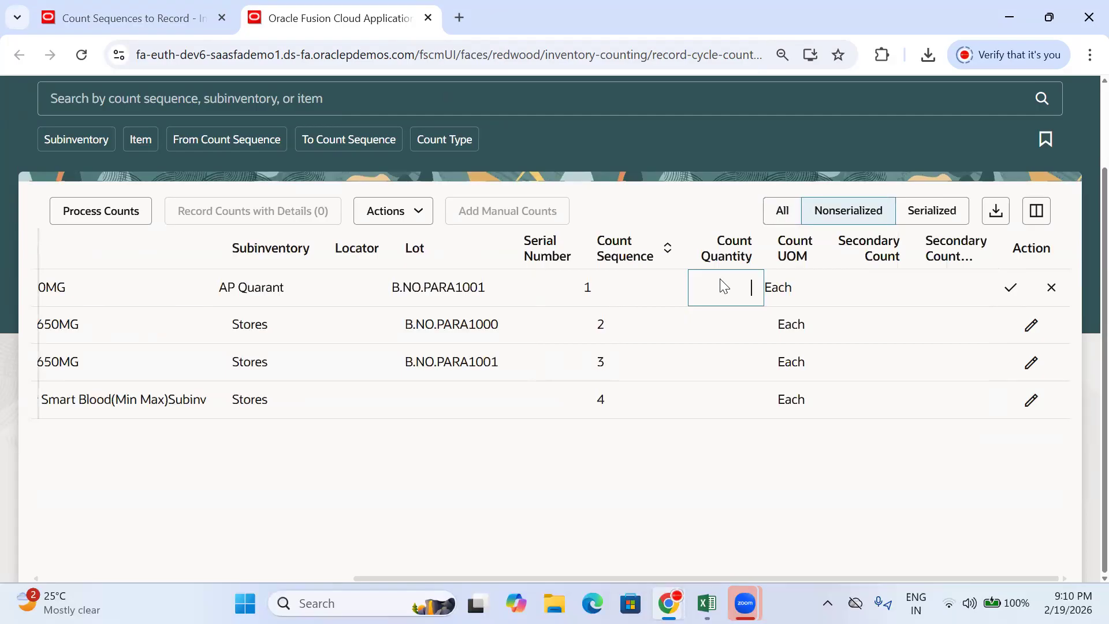
{"action": "left_click", "coordinate": [762, 491]}
{"action": "left_click", "coordinate": [1030, 326]}
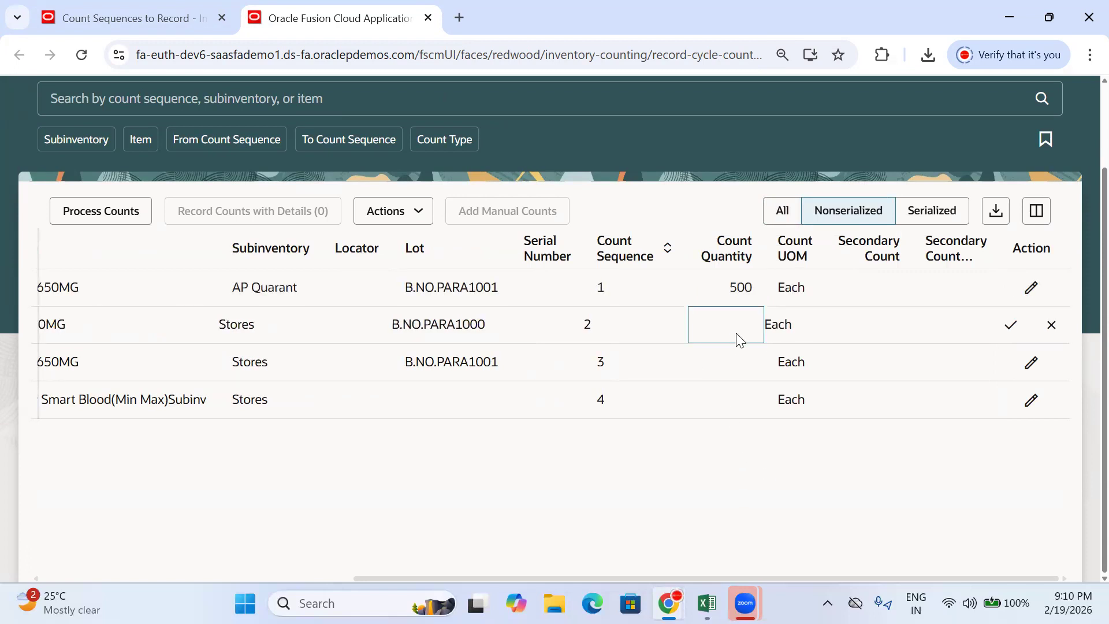
{"action": "type", "text": "5000"}
{"action": "left_click", "coordinate": [1031, 362]}
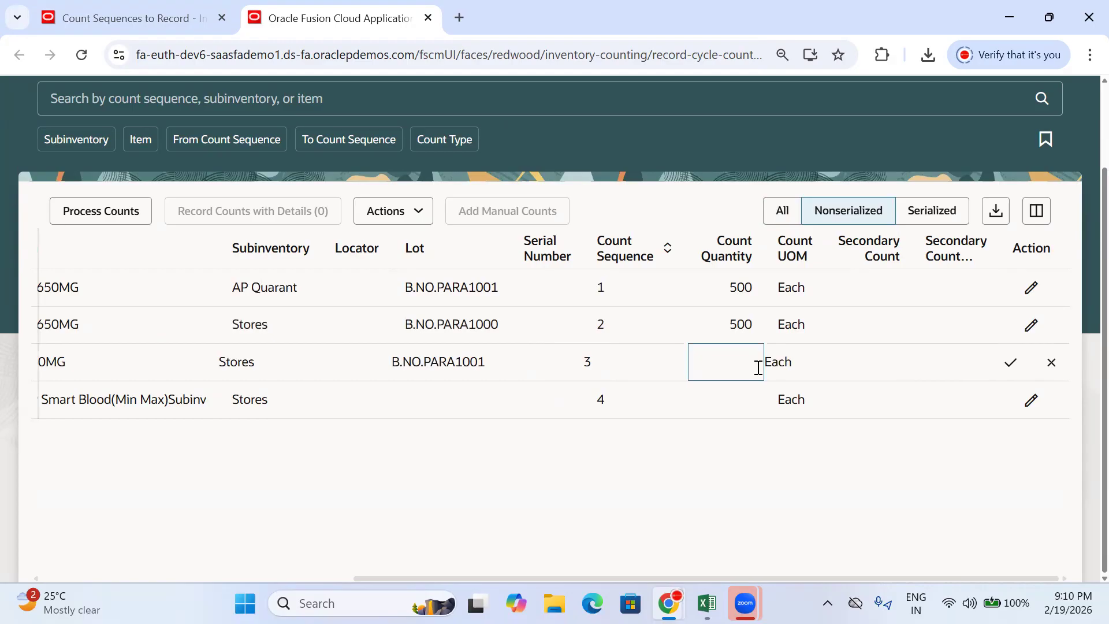
- Record a count quantity of 1000 for Apollo Pharmacy Smart Blood(Min Max)Subinv in Stores, count sequence 4
{"action": "left_click", "coordinate": [1031, 399]}
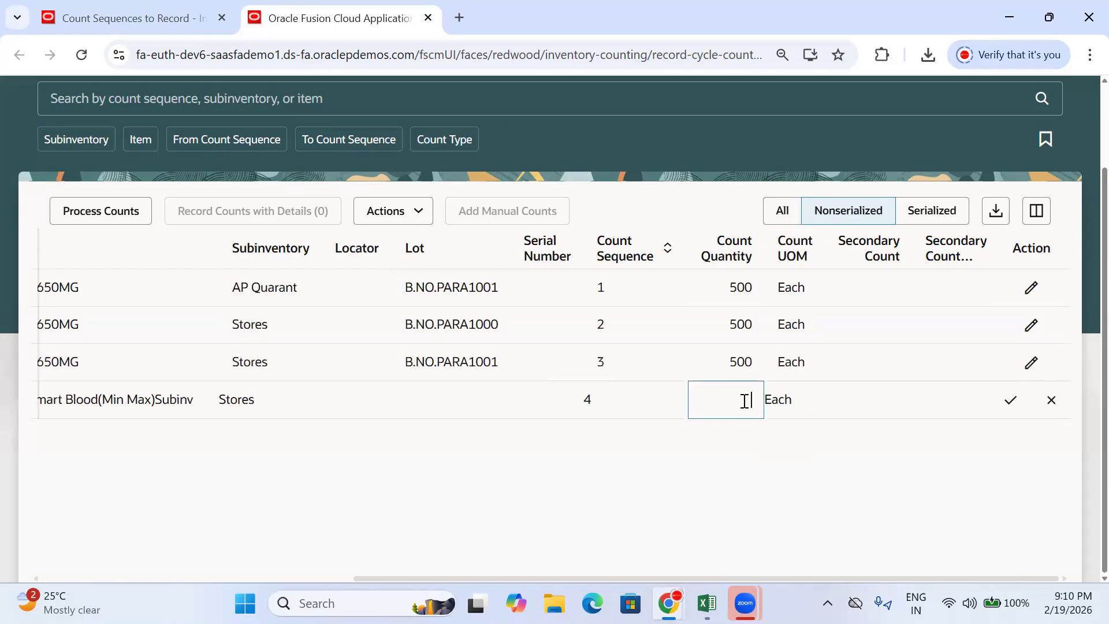
{"action": "type", "text": "1000"}
{"action": "left_click", "coordinate": [586, 503]}
{"action": "scroll", "coordinate": [749, 329], "scroll_direction": "up", "scroll_amount": 2}
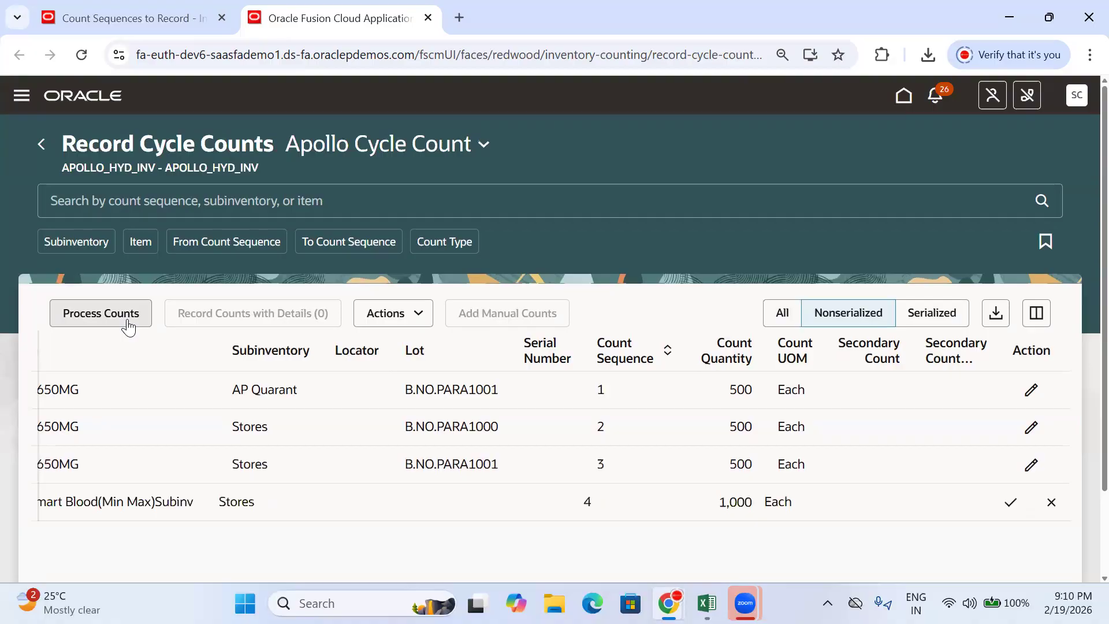
- Check the actions available for the recorded lines, and process the counts of Apollo Cycle Count
{"action": "left_click", "coordinate": [423, 316]}
{"action": "left_click", "coordinate": [575, 255]}
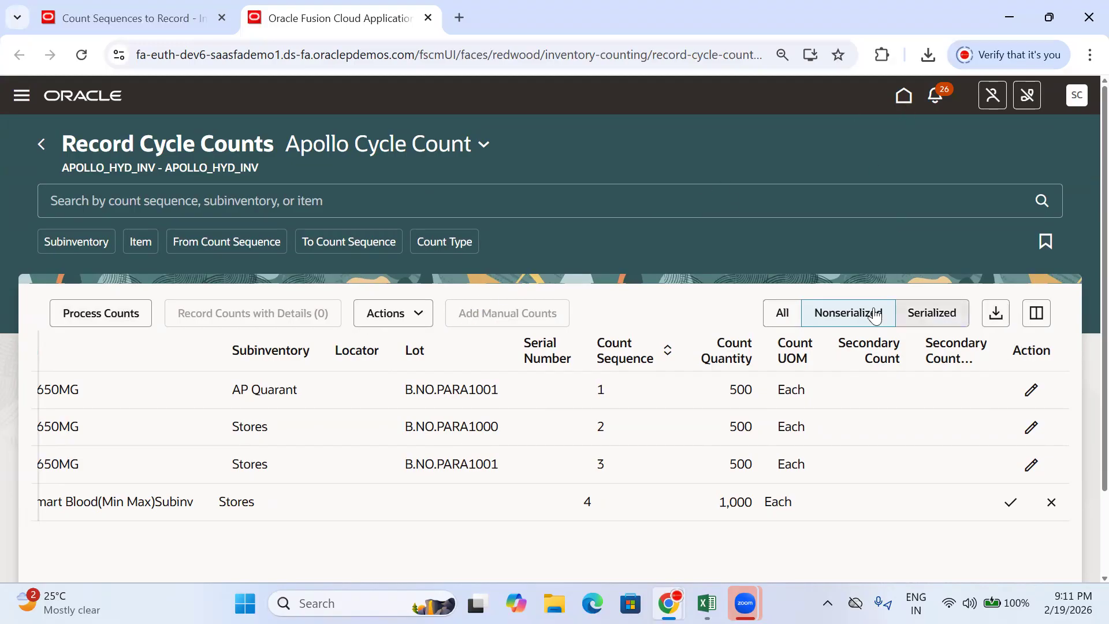
{"action": "scroll", "coordinate": [216, 382], "scroll_direction": "down", "scroll_amount": 2}
{"action": "scroll", "coordinate": [287, 323], "scroll_direction": "up", "scroll_amount": 2}
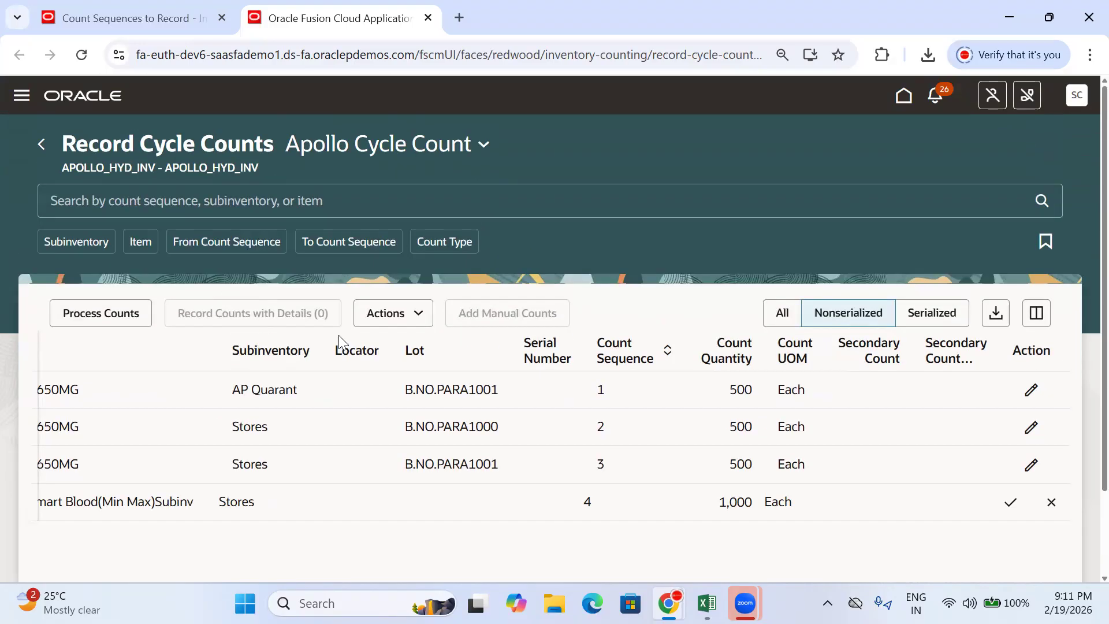
{"action": "left_click", "coordinate": [384, 314]}
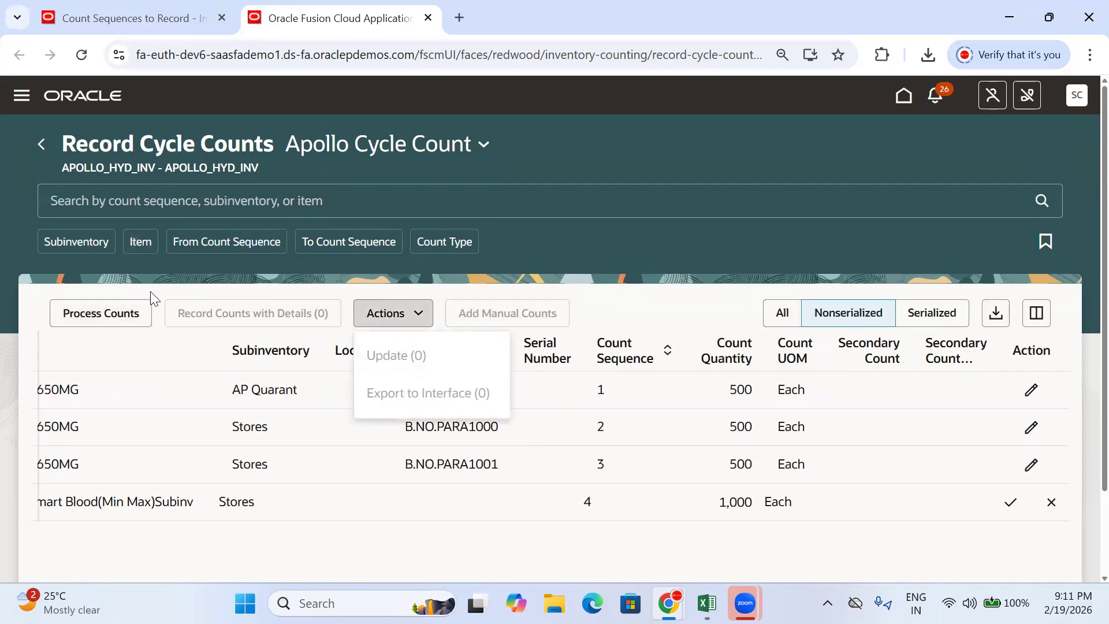
{"action": "left_click", "coordinate": [125, 313]}
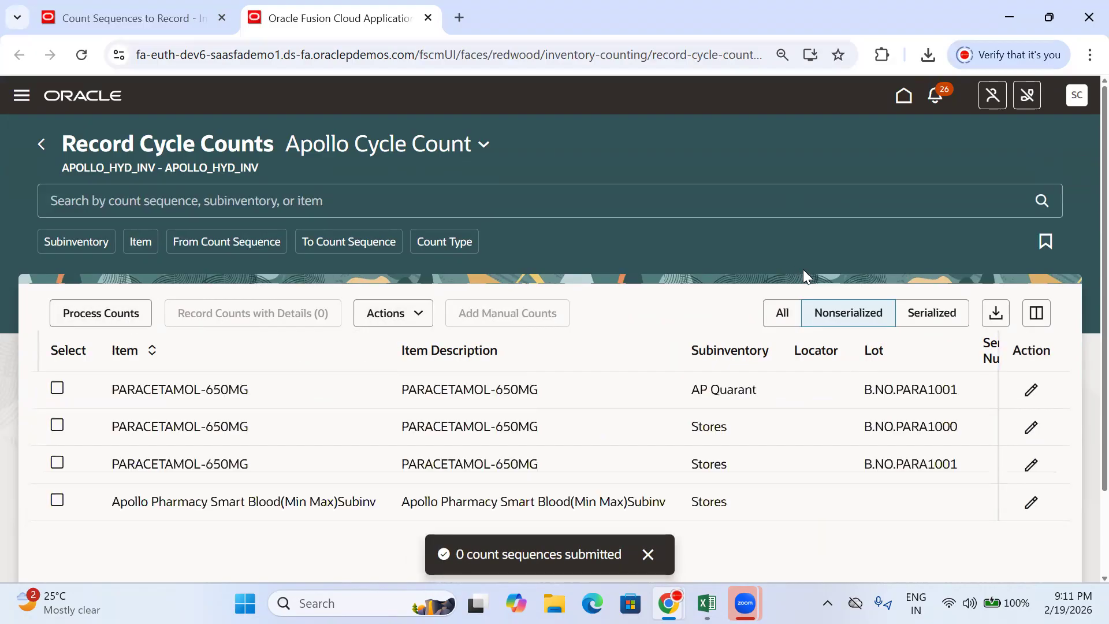
- Select all four count lines and record a count quantity of 500 for each PARACETAMOL-650MG lot, count sequences 1 to 3
{"action": "scroll", "coordinate": [803, 269], "scroll_direction": "down", "scroll_amount": 2}
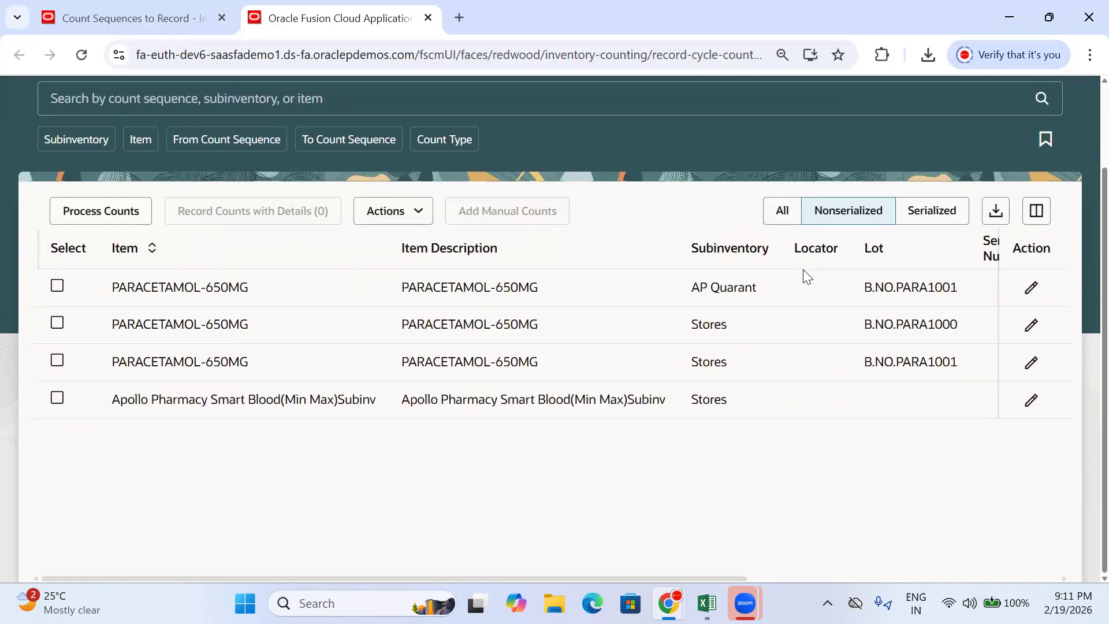
{"action": "left_click", "coordinate": [57, 286]}
{"action": "left_click", "coordinate": [59, 323]}
{"action": "left_click", "coordinate": [57, 361]}
{"action": "left_click", "coordinate": [57, 399]}
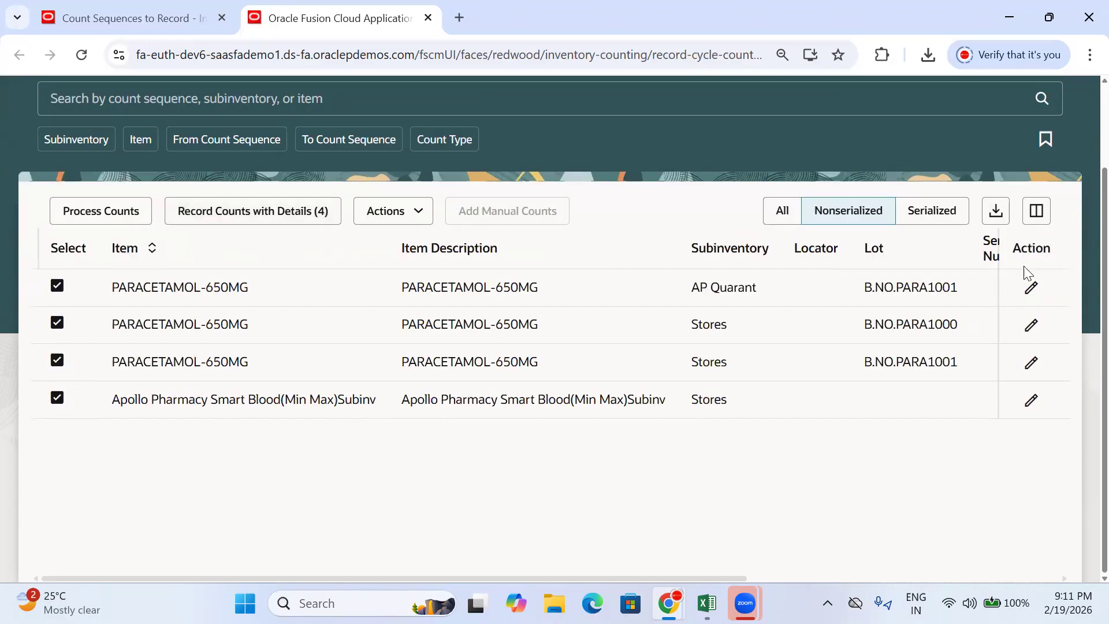
{"action": "left_click", "coordinate": [1032, 287]}
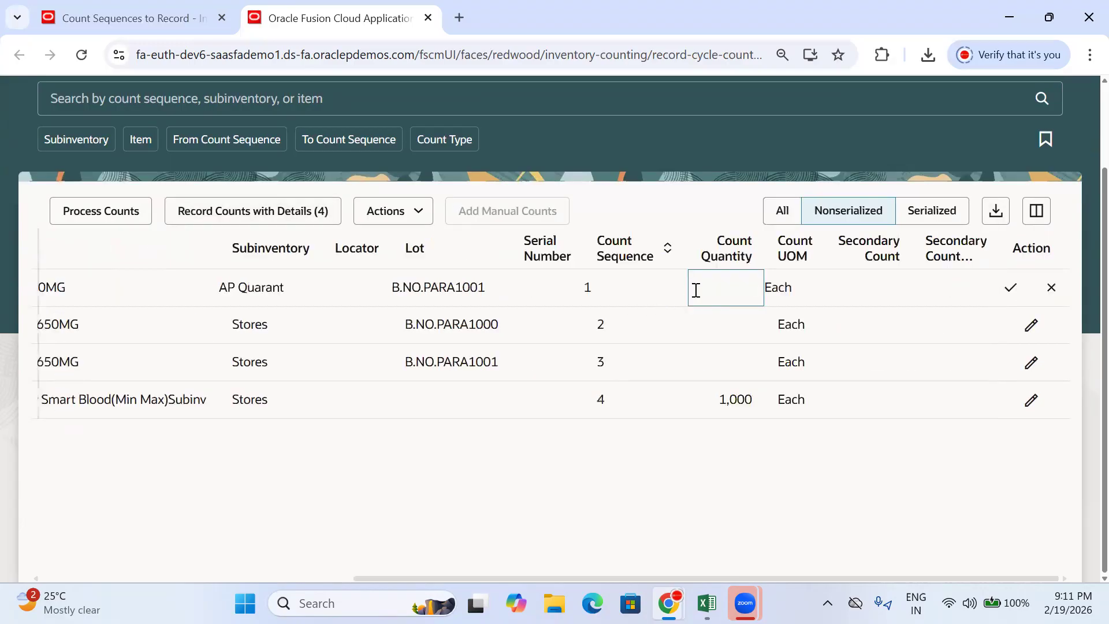
{"action": "type", "text": "500"}
{"action": "left_click", "coordinate": [1032, 324]}
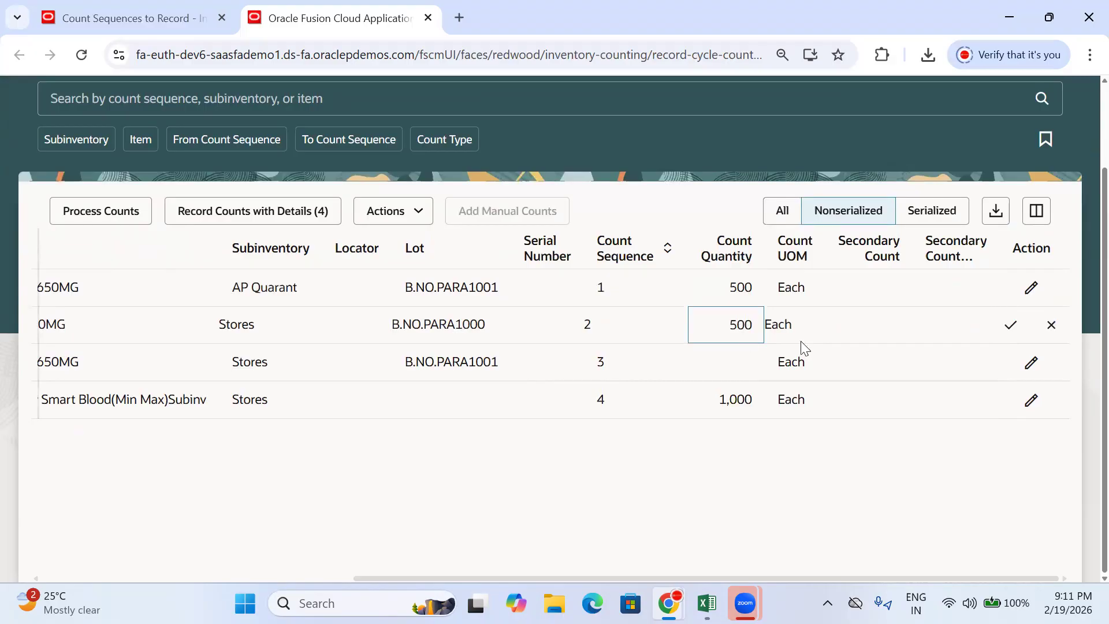
{"action": "left_click", "coordinate": [1031, 363]}
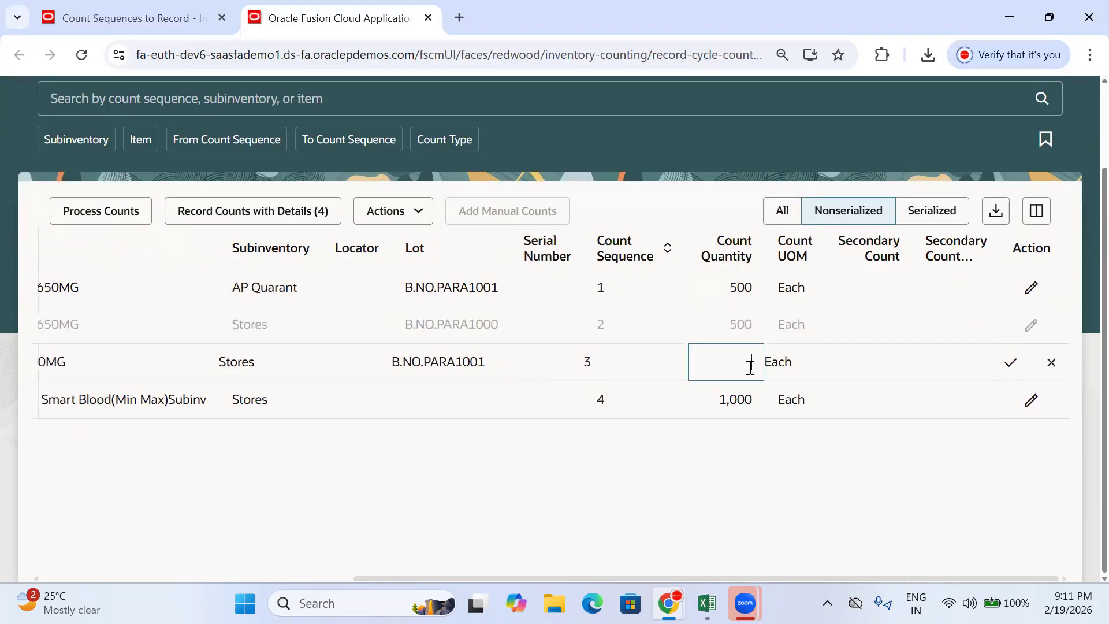
{"action": "left_click", "coordinate": [789, 462]}
{"action": "scroll", "coordinate": [624, 194], "scroll_direction": "up", "scroll_amount": 2}
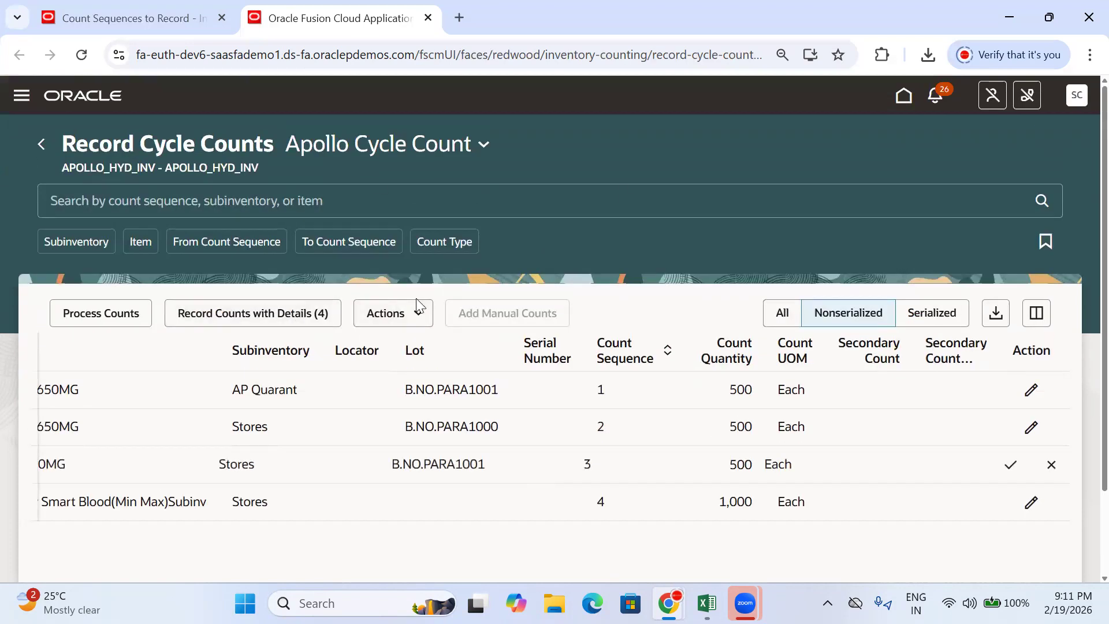
- Update the four selected count sequences with the default count details, and close the Record Cycle Counts page
{"action": "left_click", "coordinate": [407, 315]}
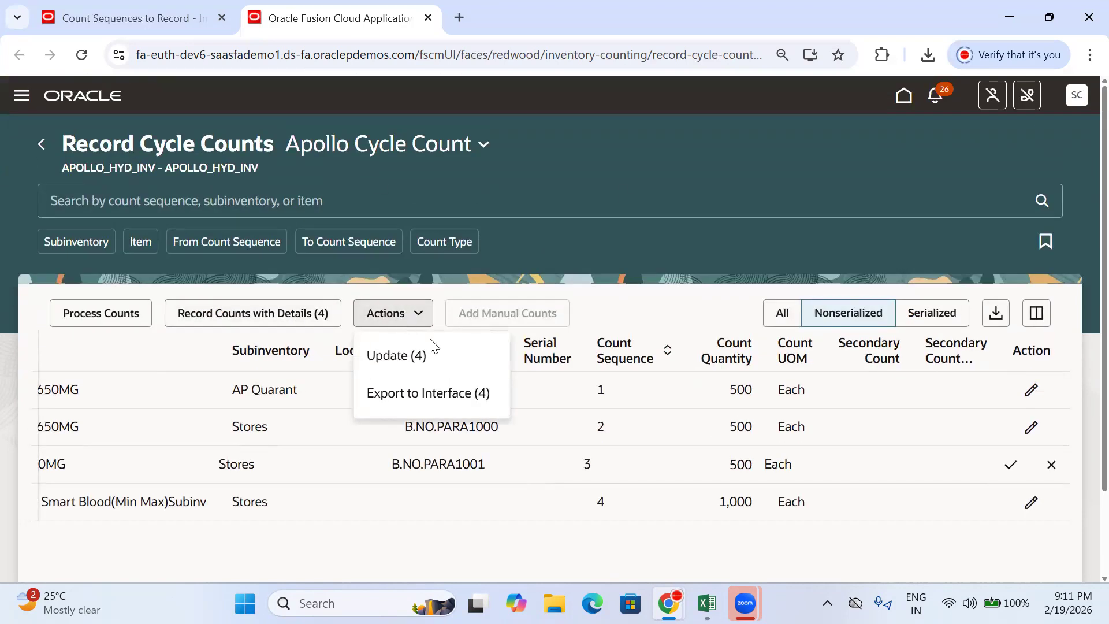
{"action": "left_click", "coordinate": [439, 362]}
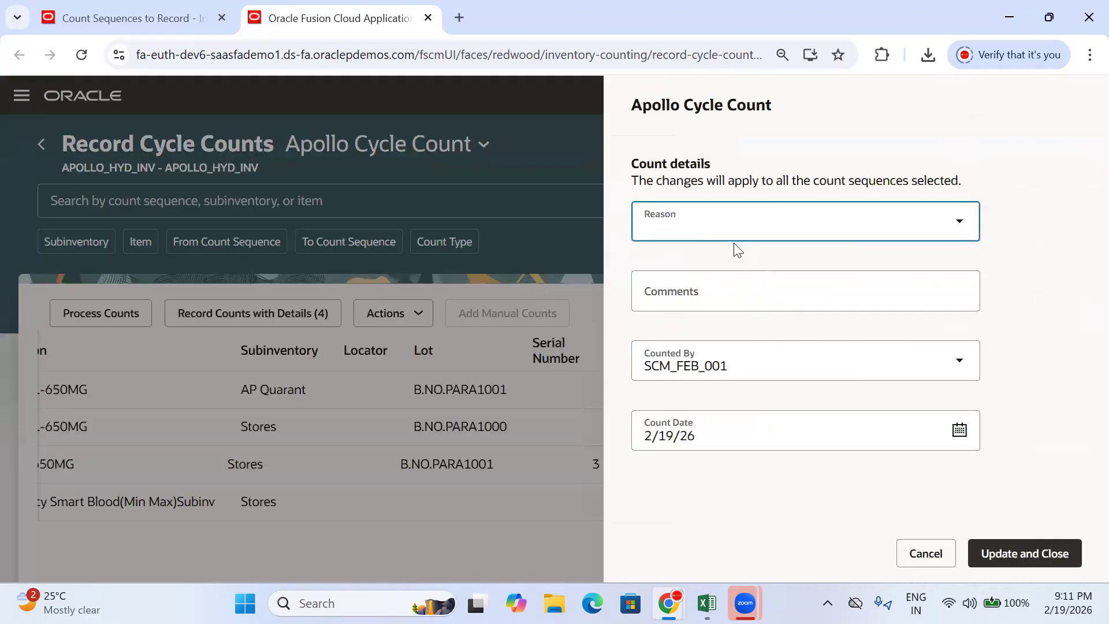
{"action": "left_click", "coordinate": [1018, 544]}
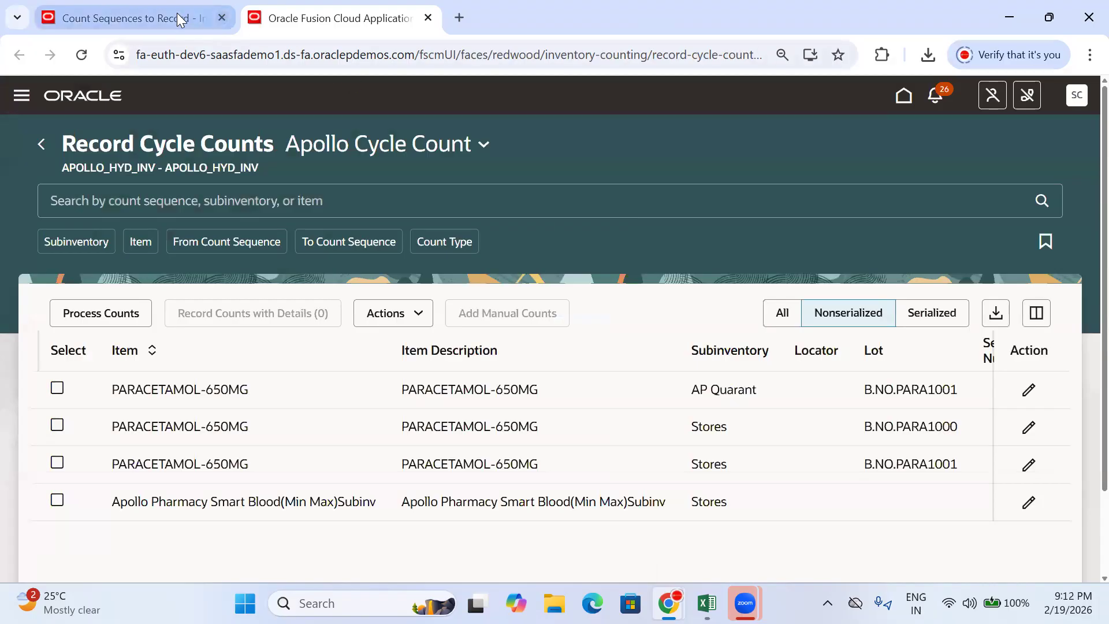
{"action": "left_click", "coordinate": [428, 18]}
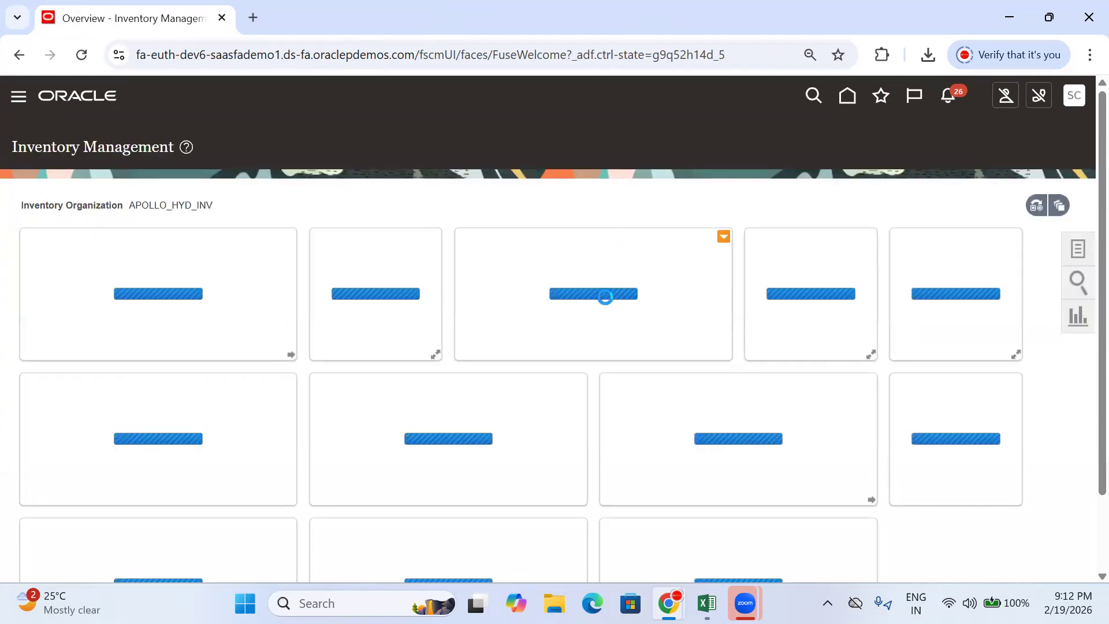
- Open the Approve Count Sequences task from the inventory overview and search for count name Apollo Cycle Count
{"action": "mouse_move", "coordinate": [559, 270]}
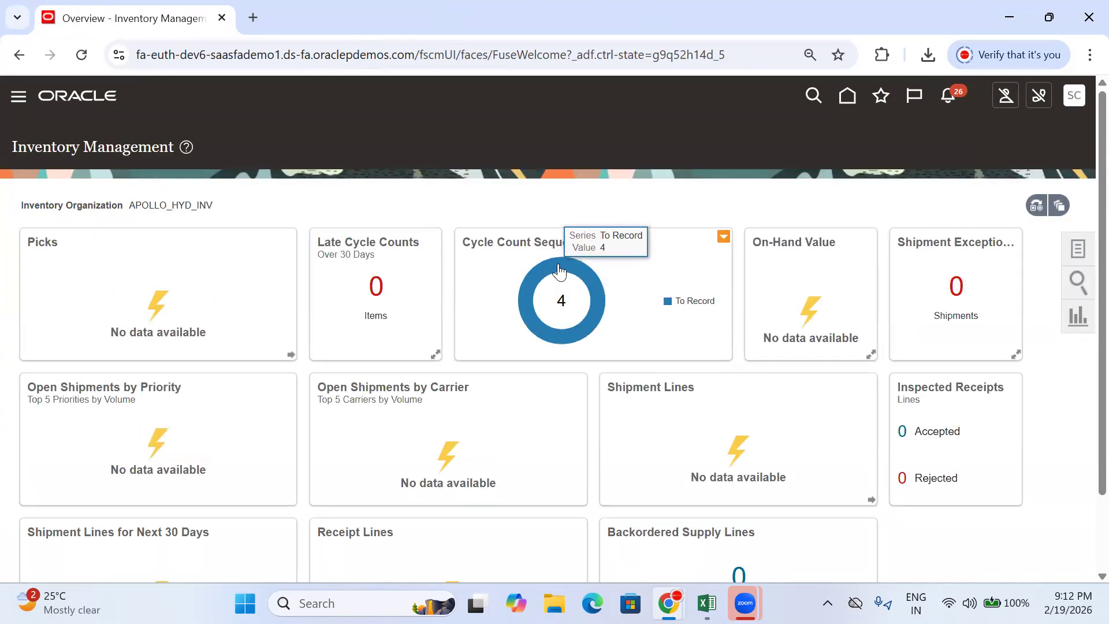
{"action": "left_click", "coordinate": [1078, 250]}
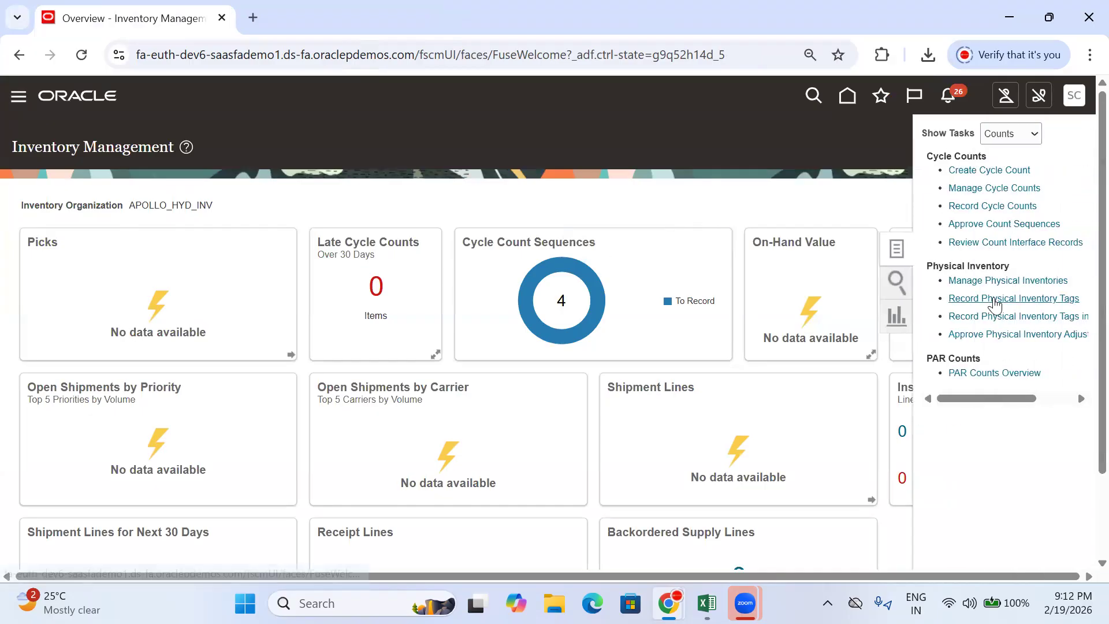
{"action": "left_click", "coordinate": [990, 226]}
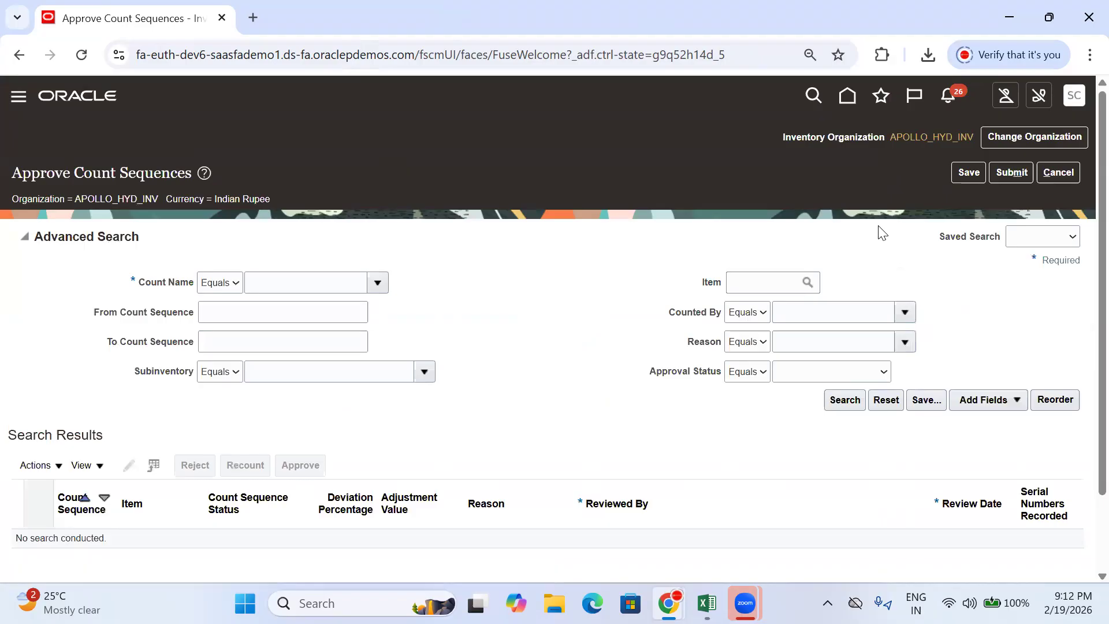
{"action": "left_click", "coordinate": [378, 283]}
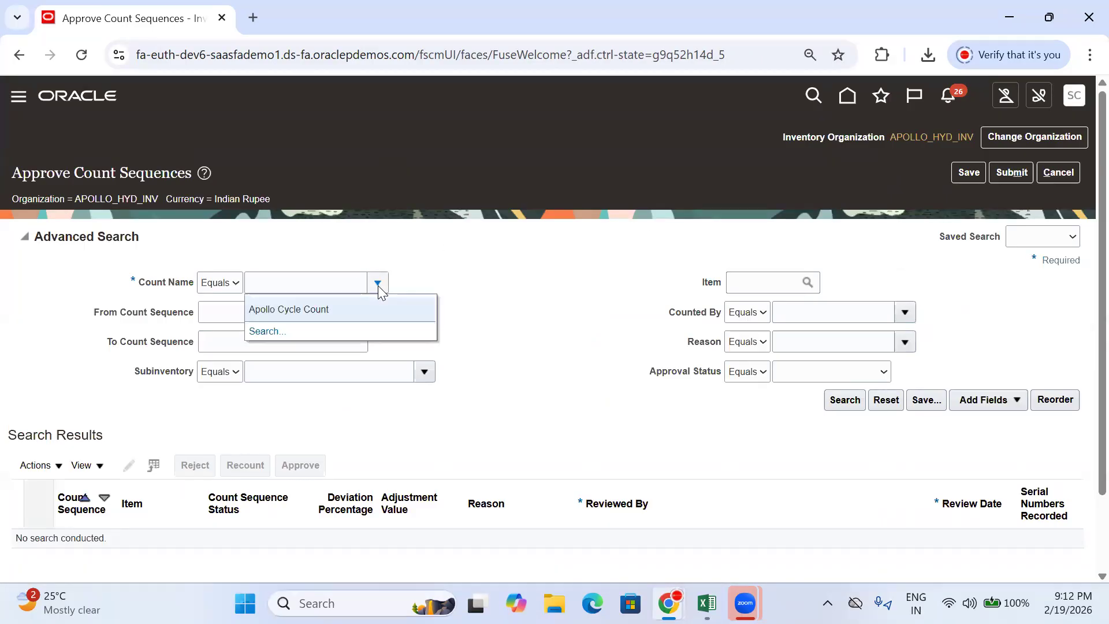
{"action": "left_click", "coordinate": [358, 312]}
{"action": "left_click", "coordinate": [843, 399]}
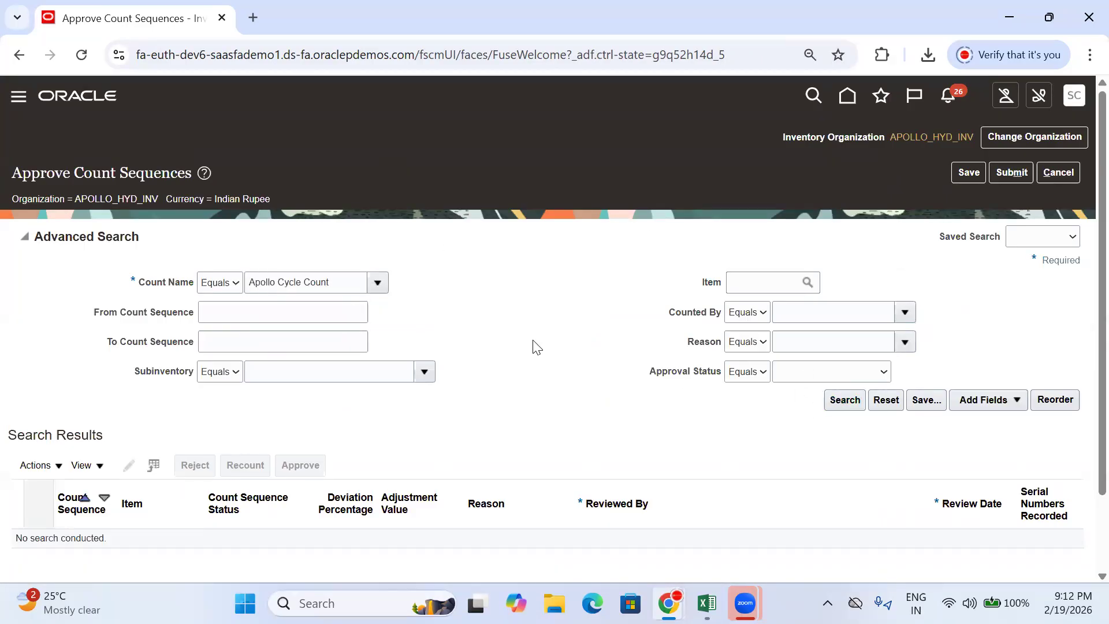
- Repeat the approval search for Apollo Cycle Count, check the results, and cancel back to the inventory overview
{"action": "scroll", "coordinate": [508, 327], "scroll_direction": "down", "scroll_amount": 2}
{"action": "left_click", "coordinate": [337, 190]}
{"action": "scroll", "coordinate": [958, 206], "scroll_direction": "up", "scroll_amount": 2}
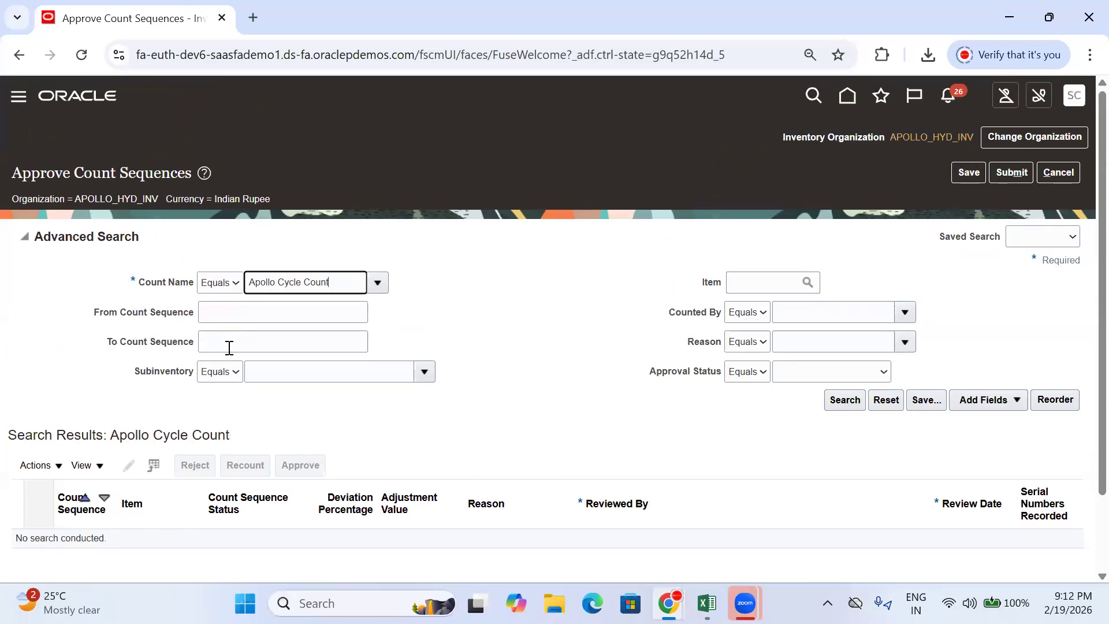
{"action": "left_click_drag", "start_coordinate": [338, 287], "coordinate": [182, 298]}
{"action": "left_click", "coordinate": [831, 412]}
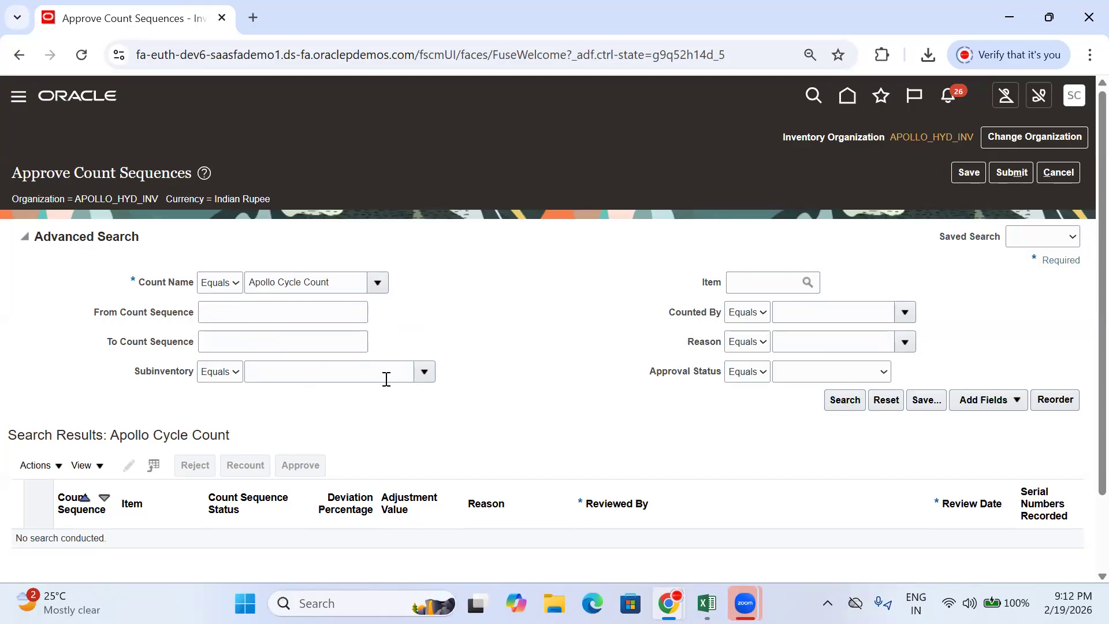
{"action": "left_click", "coordinate": [1059, 174]}
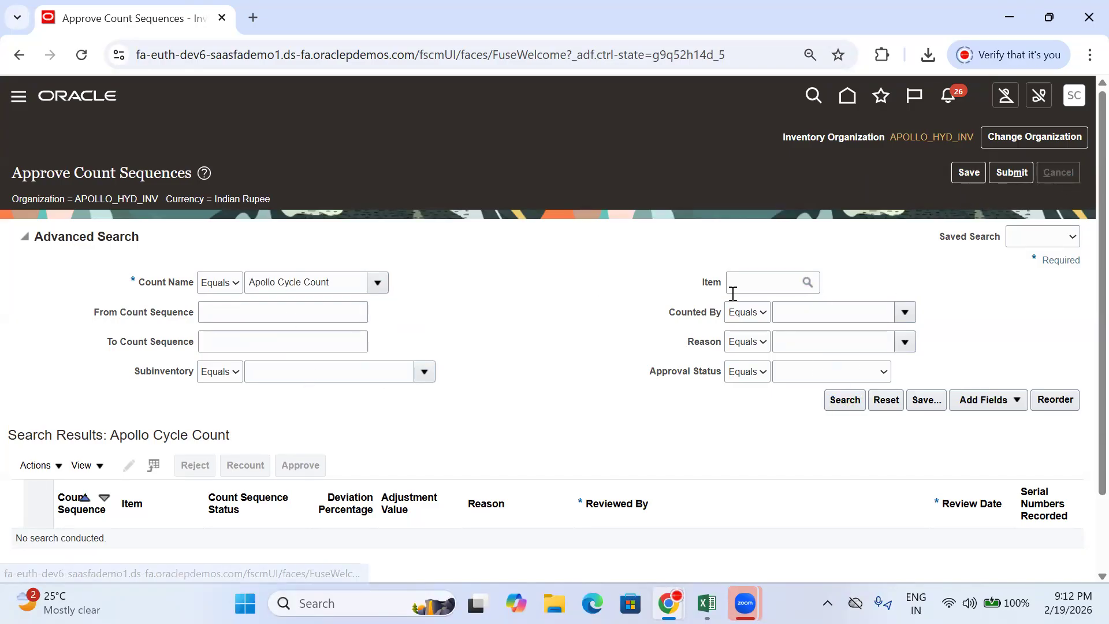
{"action": "mouse_move", "coordinate": [581, 271]}
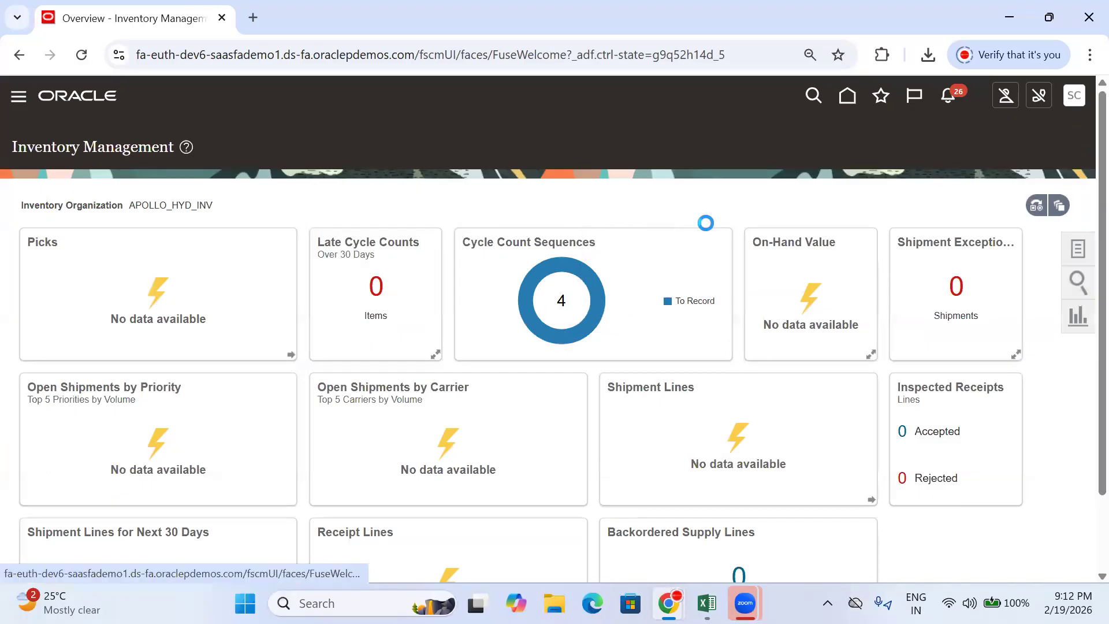
- Go to Setup and Maintenance, search the setup tasks for Manage Admin, and open Manage Administrator Profile Values
{"action": "left_click", "coordinate": [799, 328]}
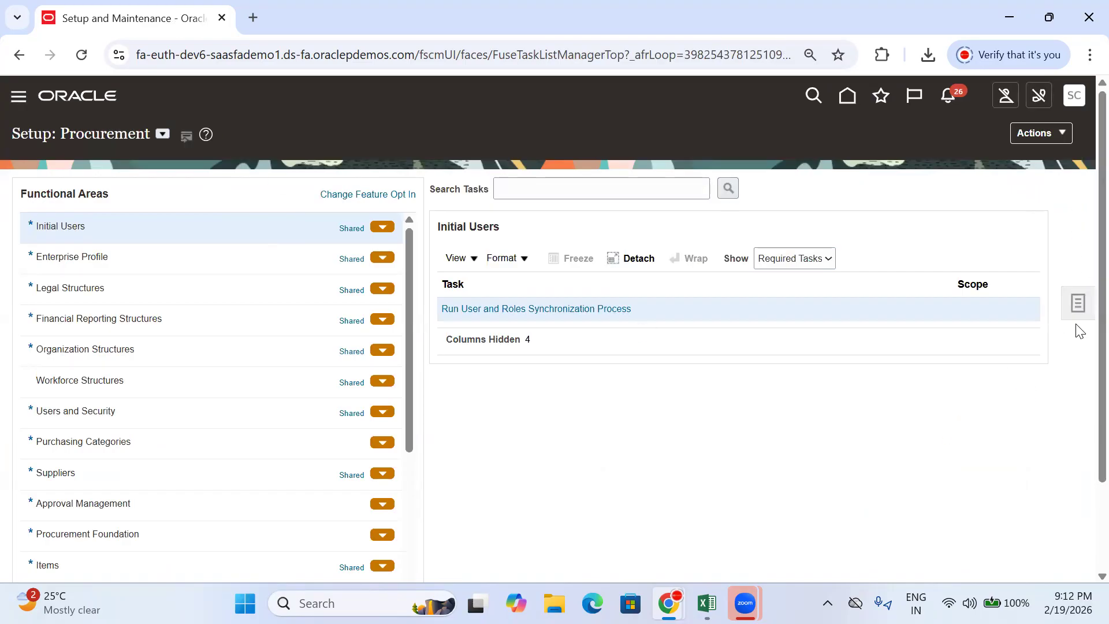
{"action": "left_click", "coordinate": [1078, 302]}
{"action": "left_click", "coordinate": [945, 342]}
{"action": "left_click", "coordinate": [364, 191]}
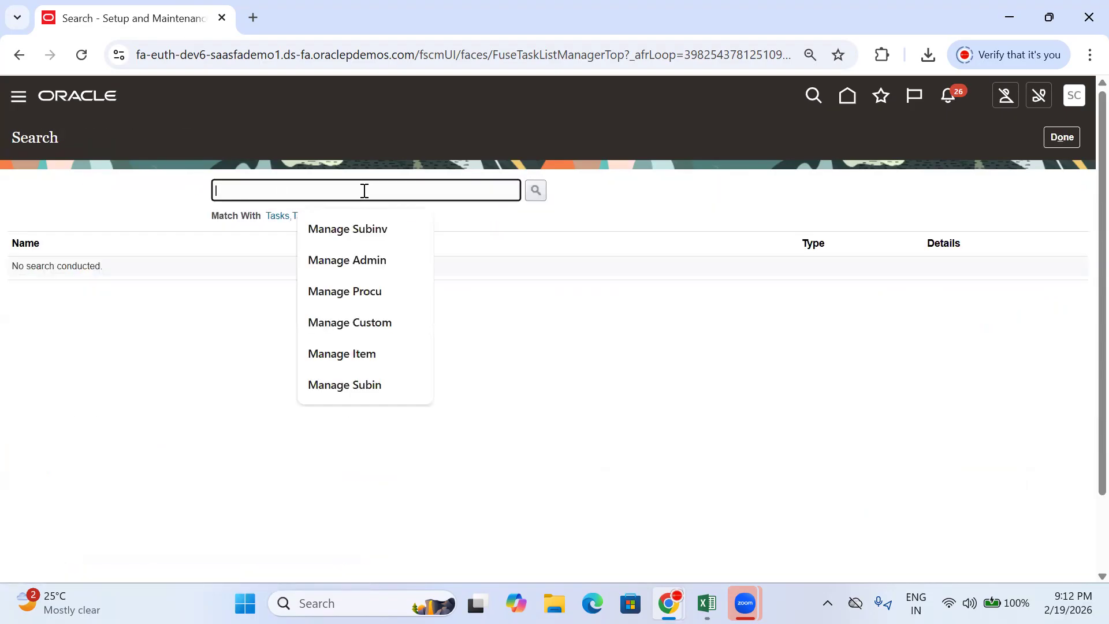
{"action": "type", "text": "Manage Admin"}
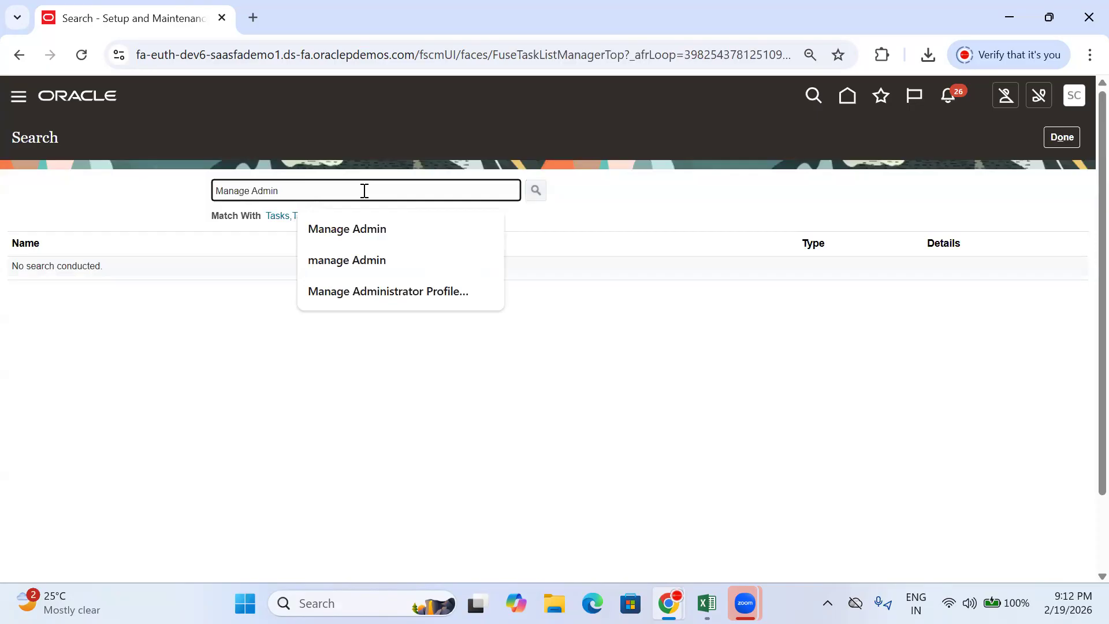
{"action": "key", "text": "Return"}
{"action": "left_click", "coordinate": [136, 316]}
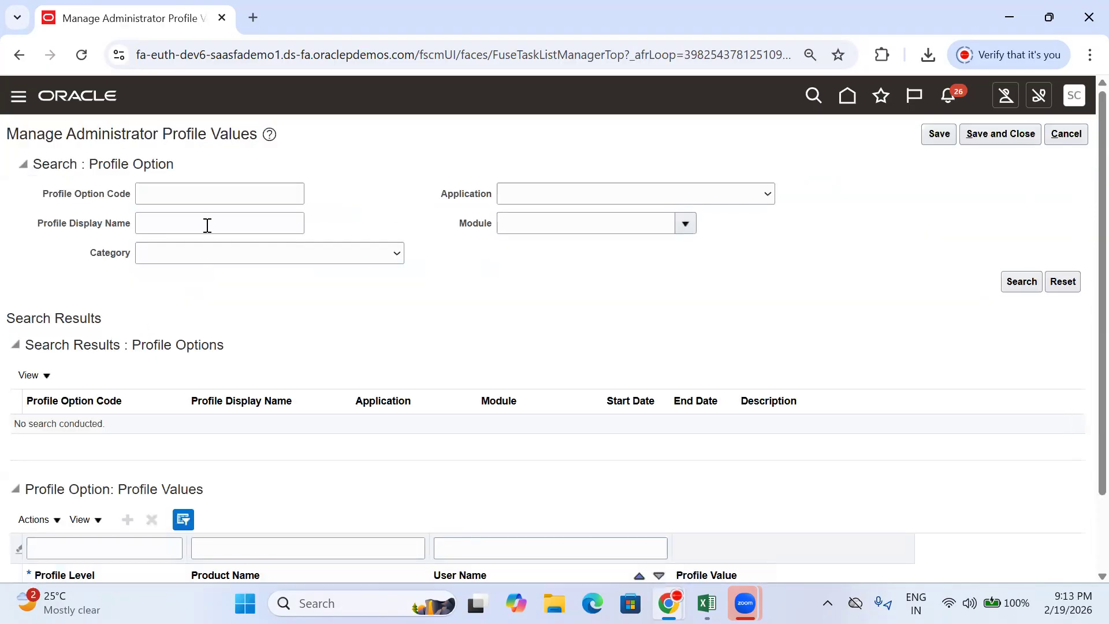
- Search the profile options of the Inventory Management application for display names matching %Cycle%
{"action": "left_click", "coordinate": [589, 190]}
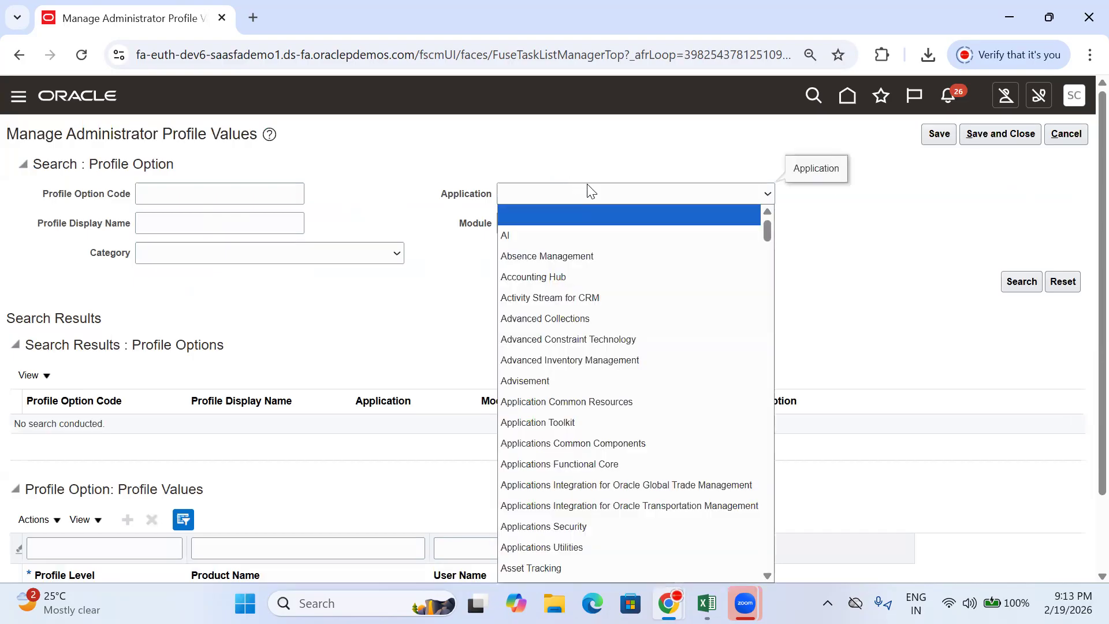
{"action": "type", "text": "inv"}
{"action": "key", "text": "Return"}
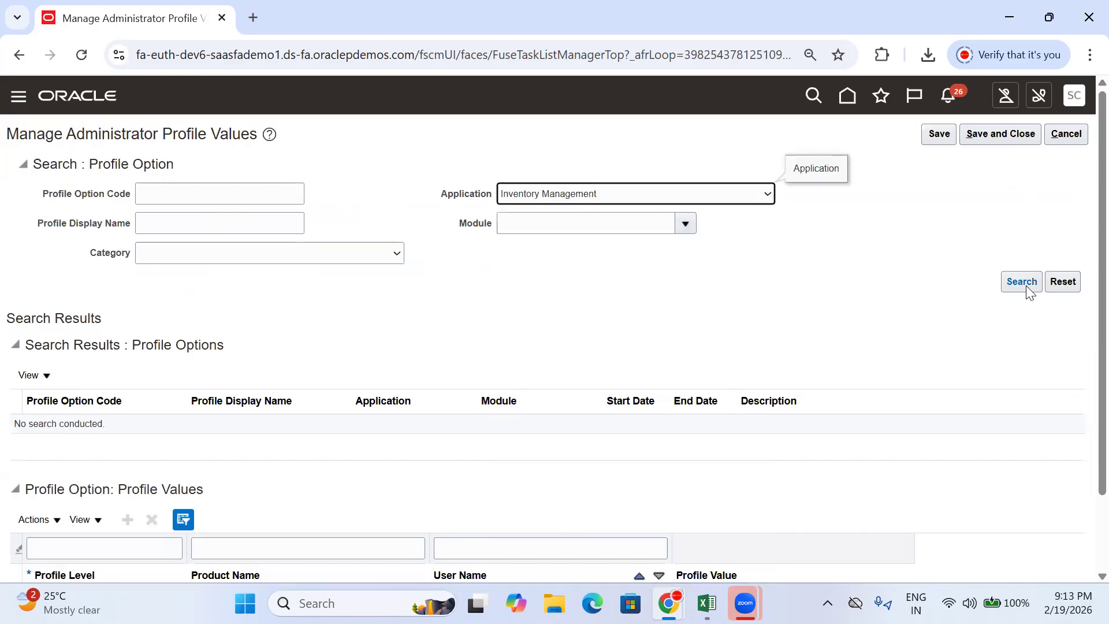
{"action": "left_click", "coordinate": [190, 222]}
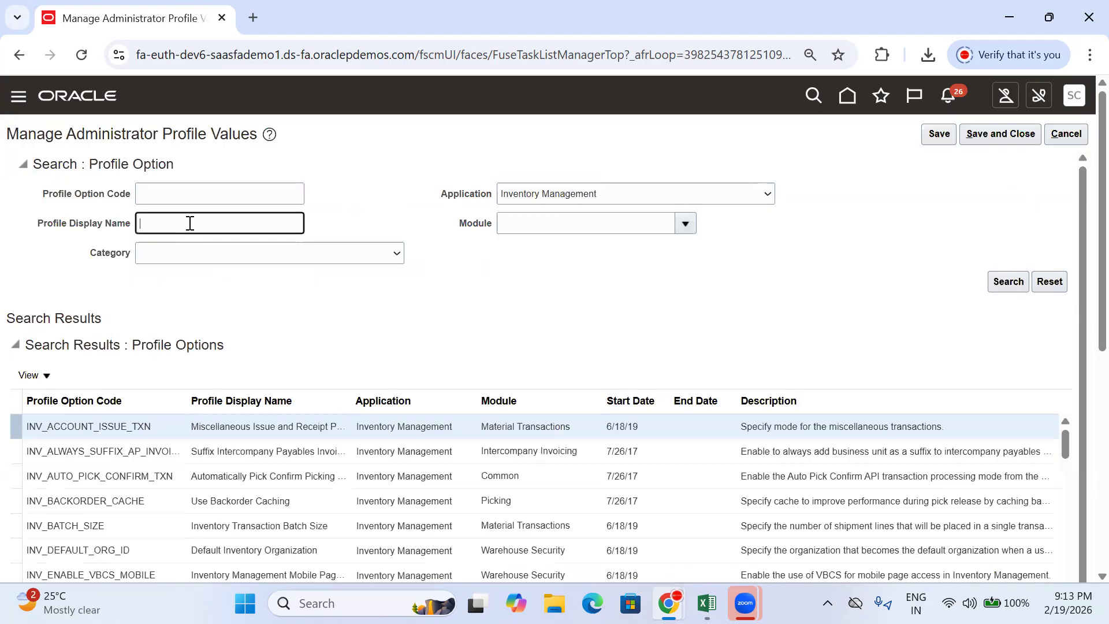
{"action": "type", "text": "%Cycle%"}
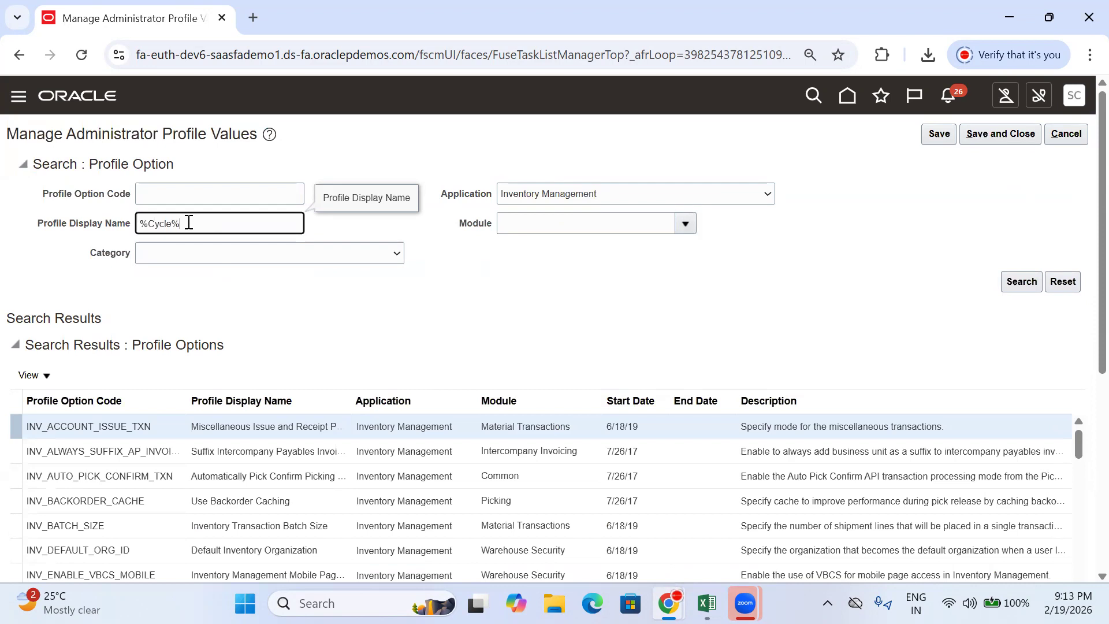
{"action": "key", "text": "Return"}
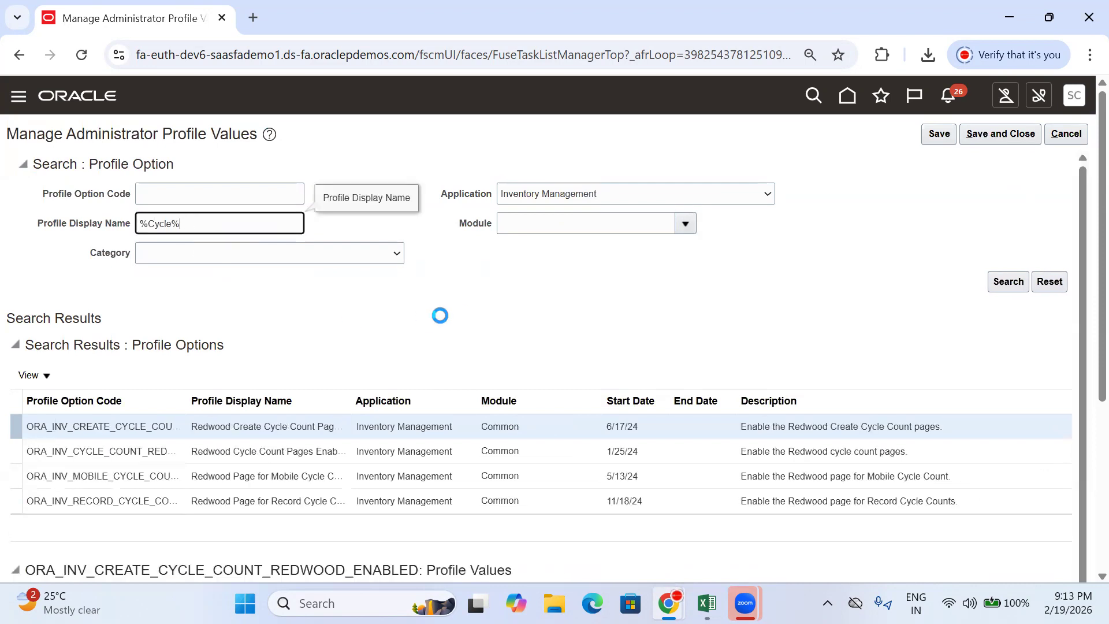
{"action": "scroll", "coordinate": [445, 320], "scroll_direction": "down", "scroll_amount": 3}
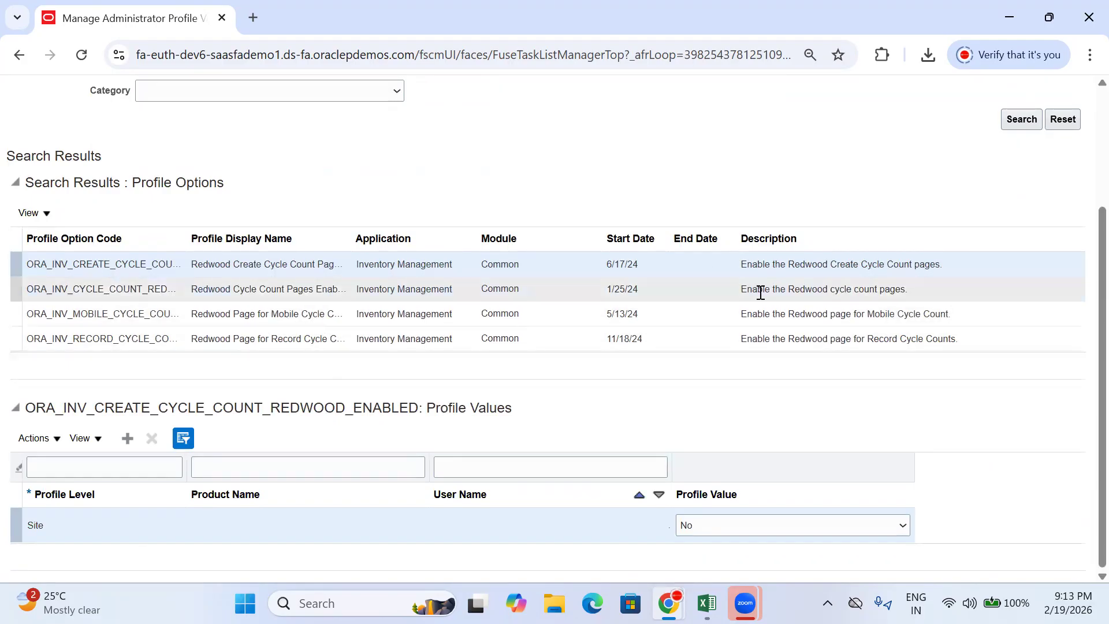
- Change the site-level value of the Redwood Page for Record Cycle Counts profile option, save it, and leave the setup task search
{"action": "left_click", "coordinate": [912, 290]}
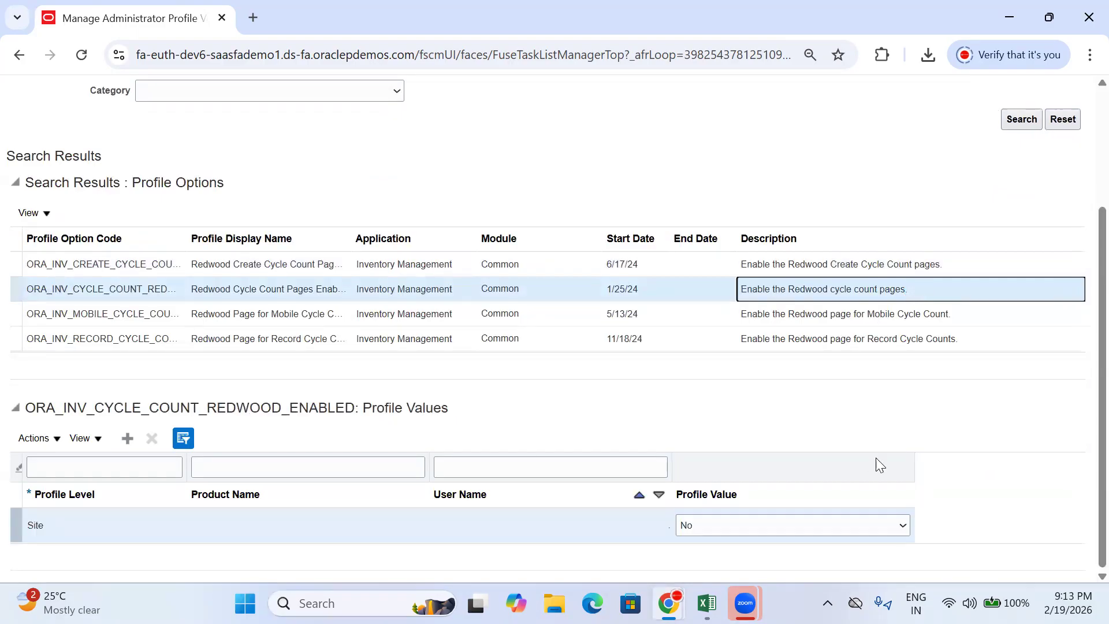
{"action": "left_click", "coordinate": [845, 264]}
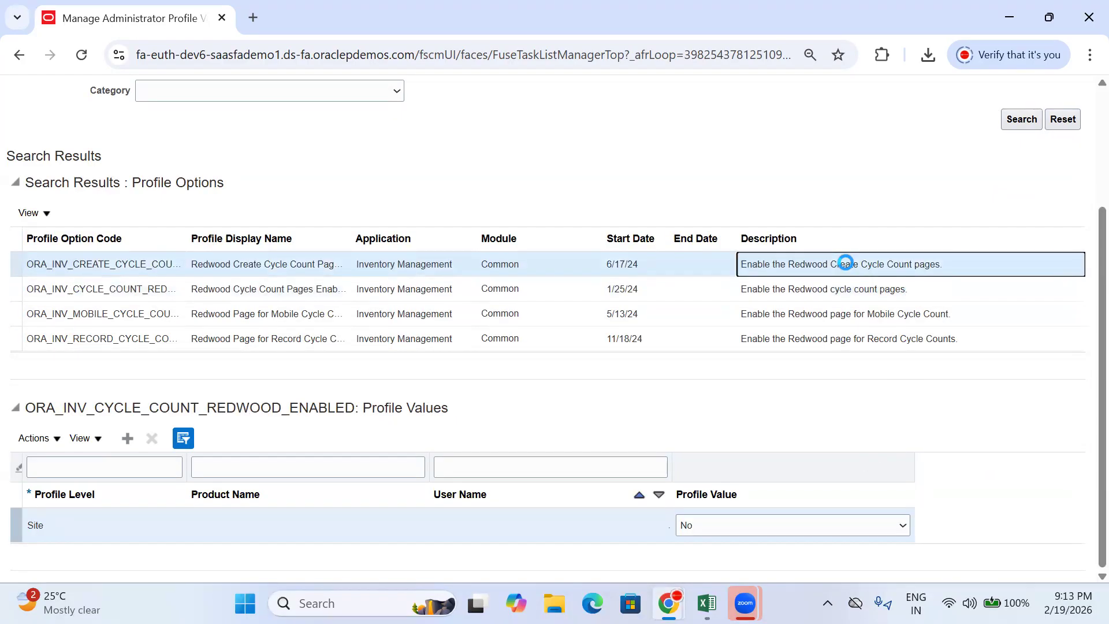
{"action": "left_click", "coordinate": [881, 339]}
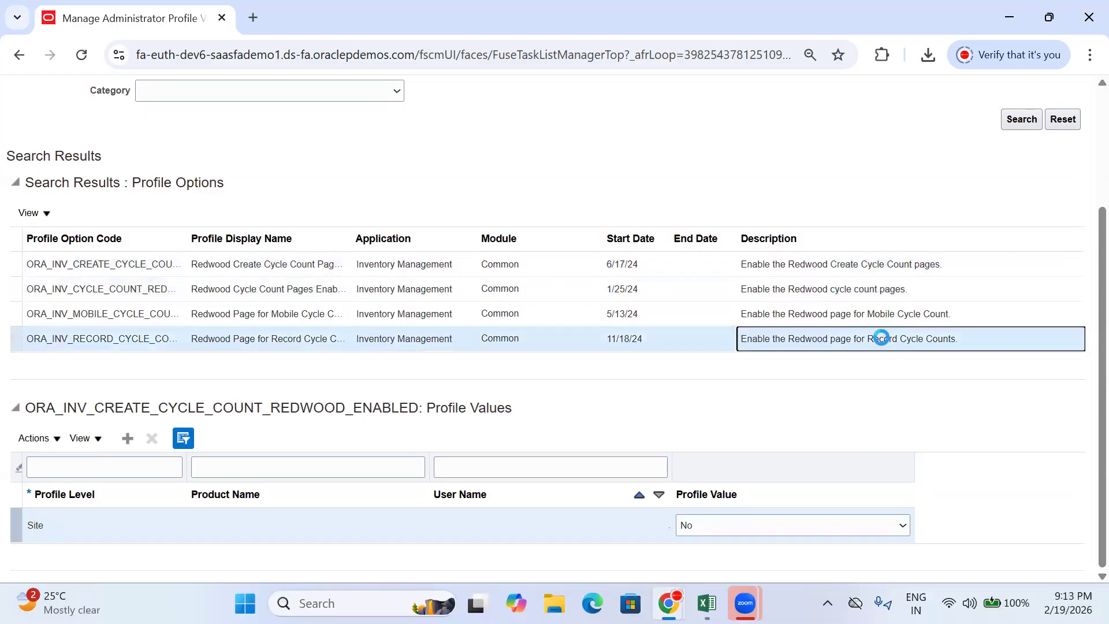
{"action": "left_click", "coordinate": [791, 527]}
{"action": "left_click", "coordinate": [716, 546]}
{"action": "scroll", "coordinate": [760, 401], "scroll_direction": "up", "scroll_amount": 3}
{"action": "left_click", "coordinate": [935, 136]}
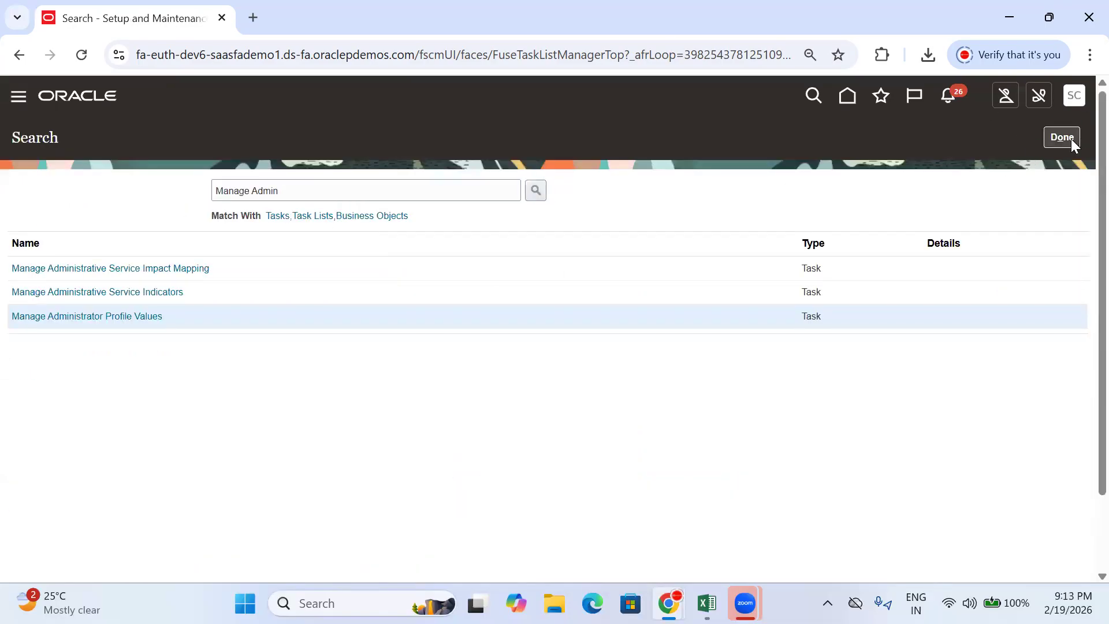
{"action": "left_click", "coordinate": [1071, 139]}
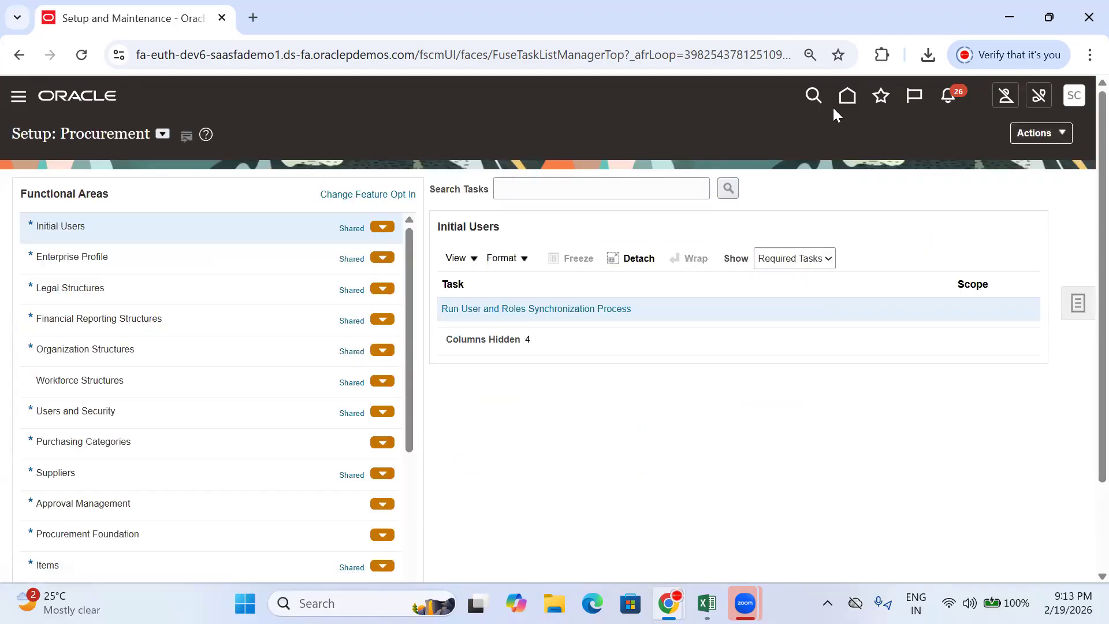
- Submit the Run User and Roles Synchronization Process with its default options and return to the home page
{"action": "left_click", "coordinate": [565, 308]}
{"action": "left_click", "coordinate": [994, 151]}
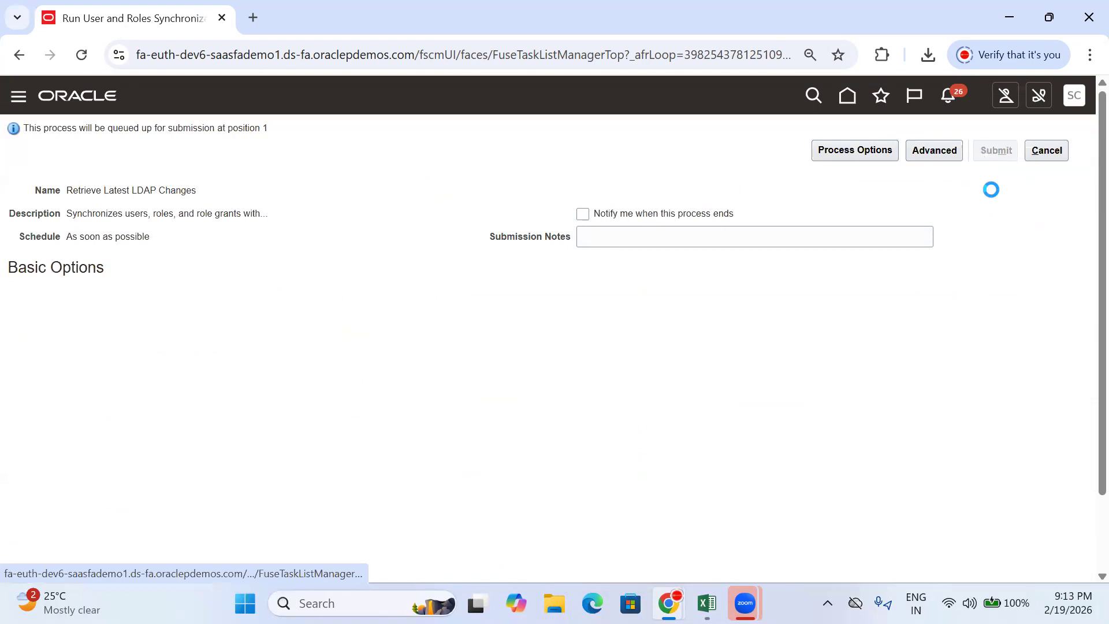
{"action": "left_click", "coordinate": [990, 257]}
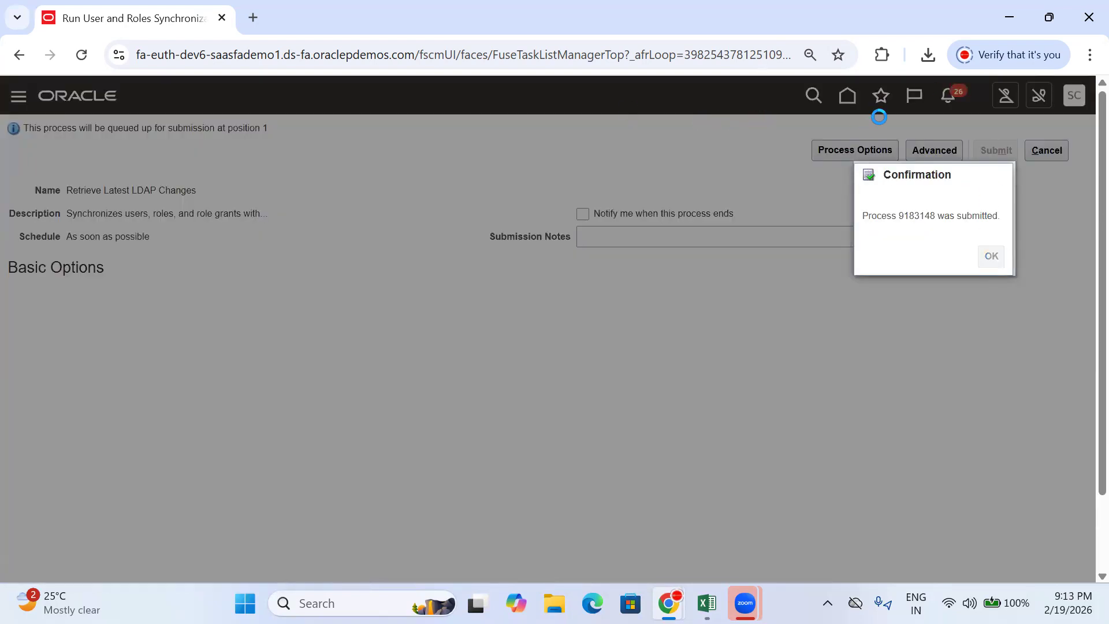
{"action": "left_click", "coordinate": [848, 95]}
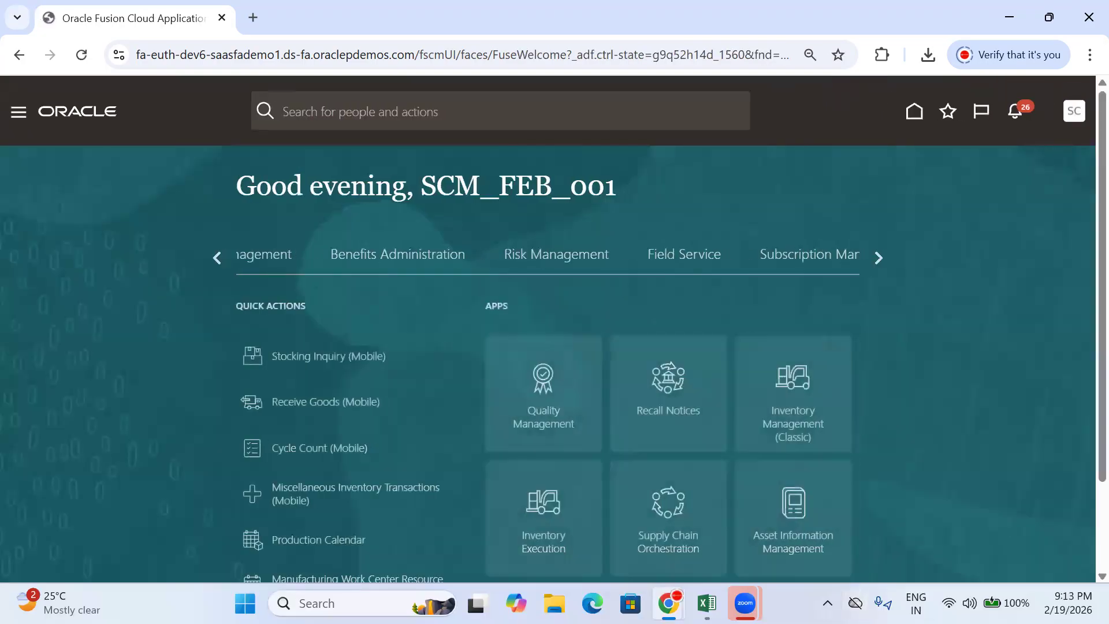
- Switch to the SCM_JAN Excel workbook and enter "Approve the Count Quantity" in cell B530 below the recording step
{"action": "left_click", "coordinate": [707, 603]}
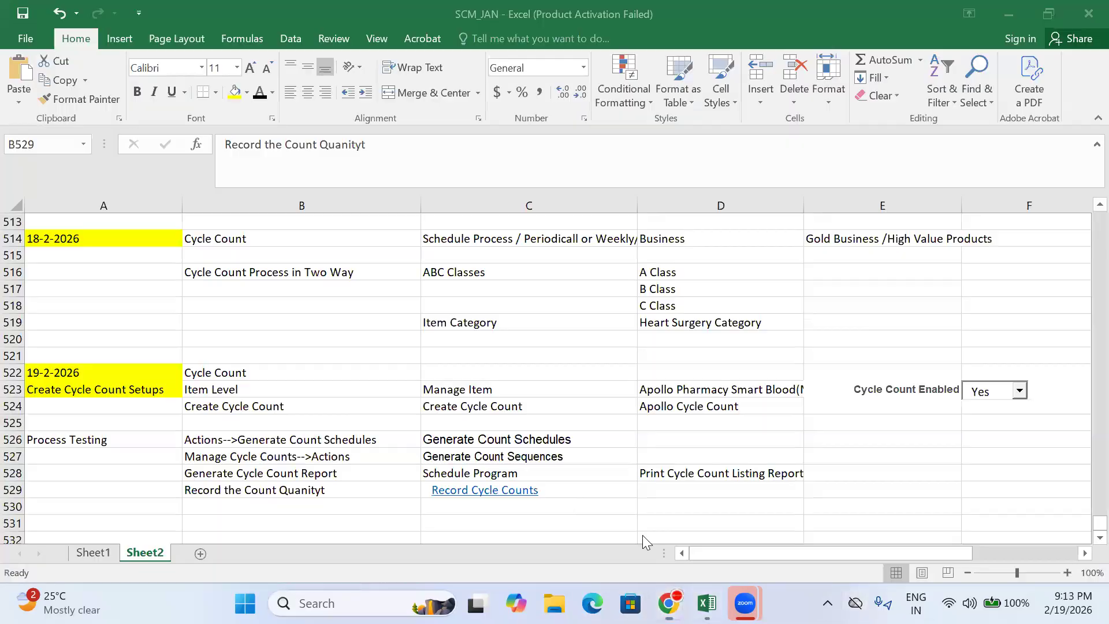
{"action": "left_click", "coordinate": [295, 506]}
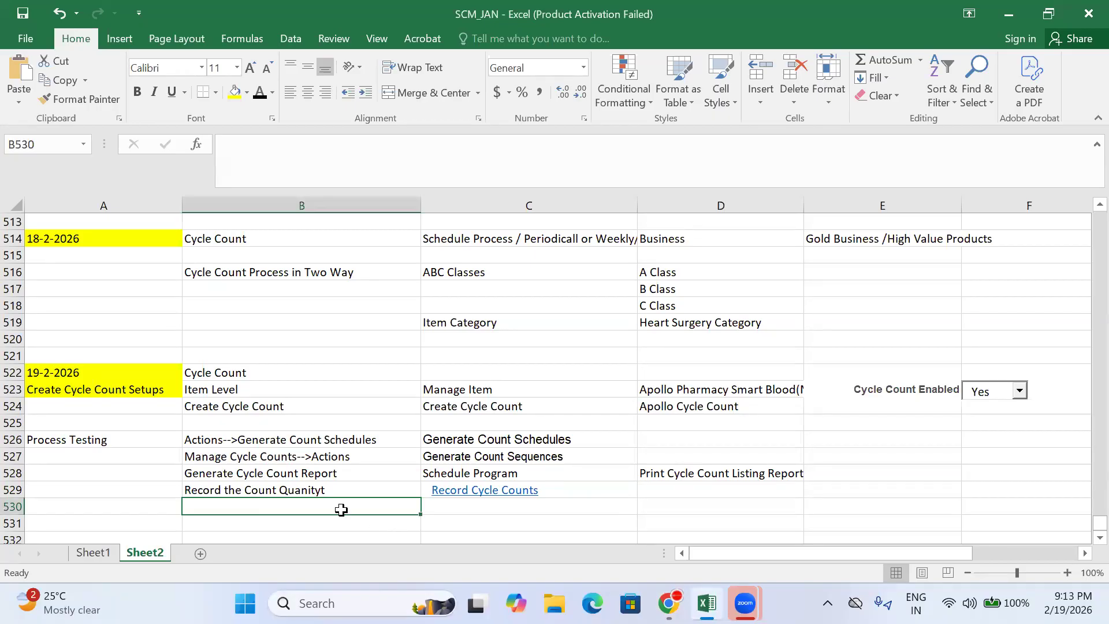
{"action": "type", "text": "App"}
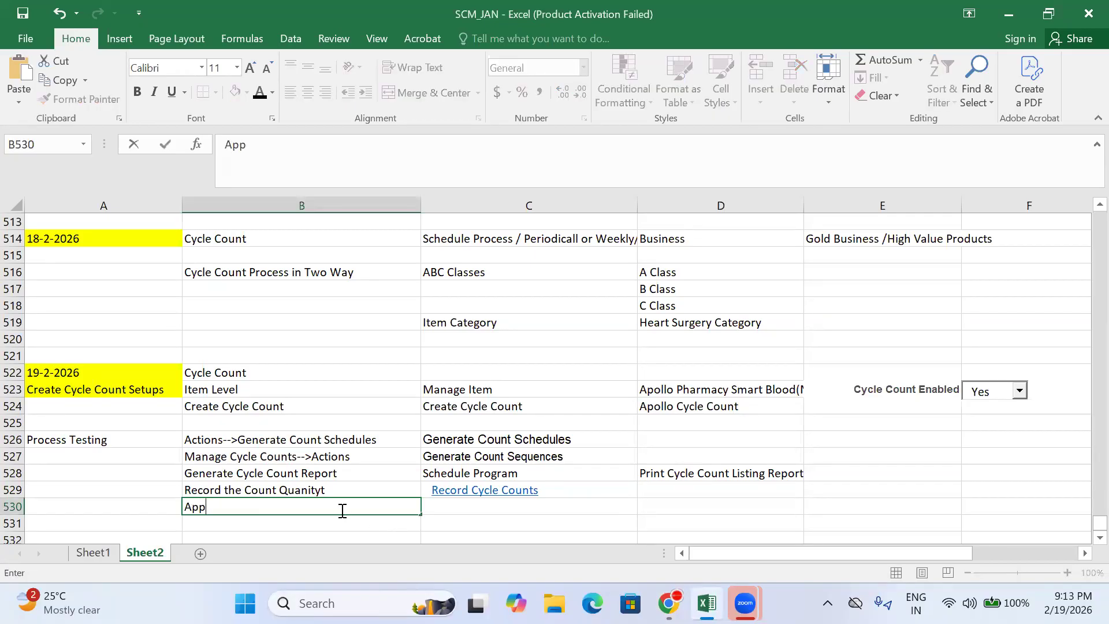
{"action": "type", "text": "rove the Count Co"}
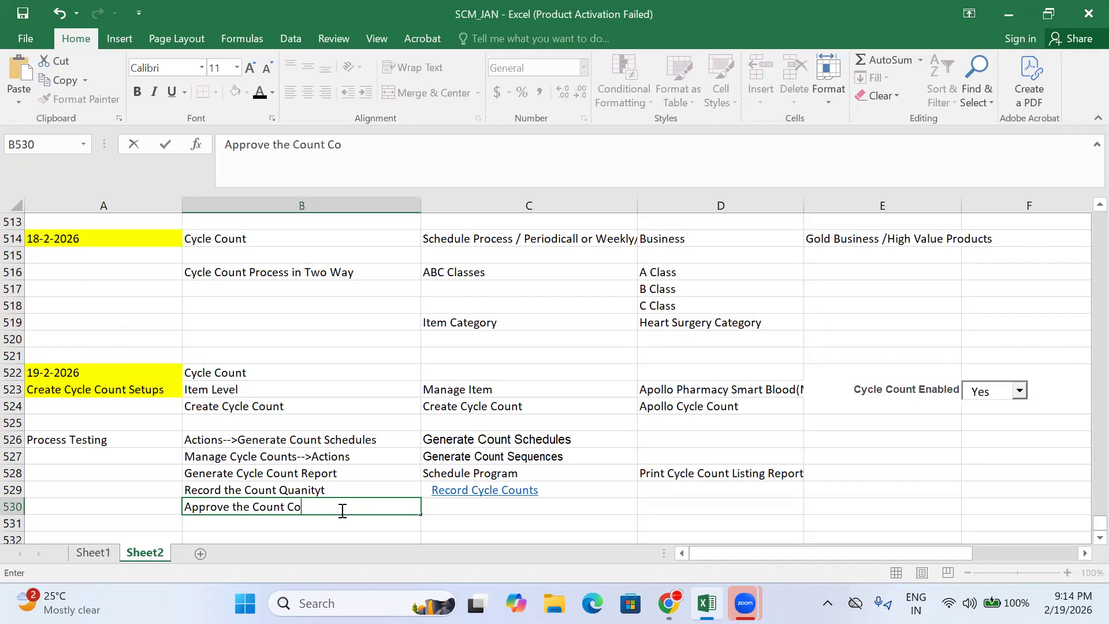
{"action": "type", "text": "un"}
{"action": "key", "text": "BackSpace"}
{"action": "key", "text": "BackSpace"}
{"action": "type", "text": "Quantity"}
- Switch back to Oracle Fusion in Chrome, check which page Record Cycle Counts opens from Inventory Management, and close its browser tab
{"action": "mouse_move", "coordinate": [668, 603]}
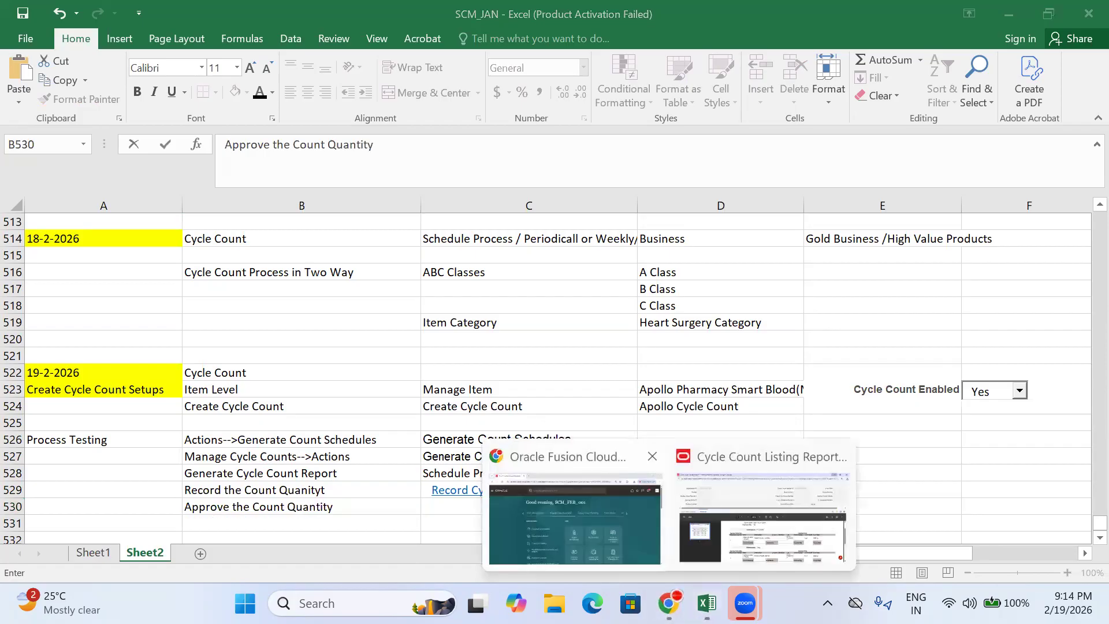
{"action": "left_click", "coordinate": [572, 534]}
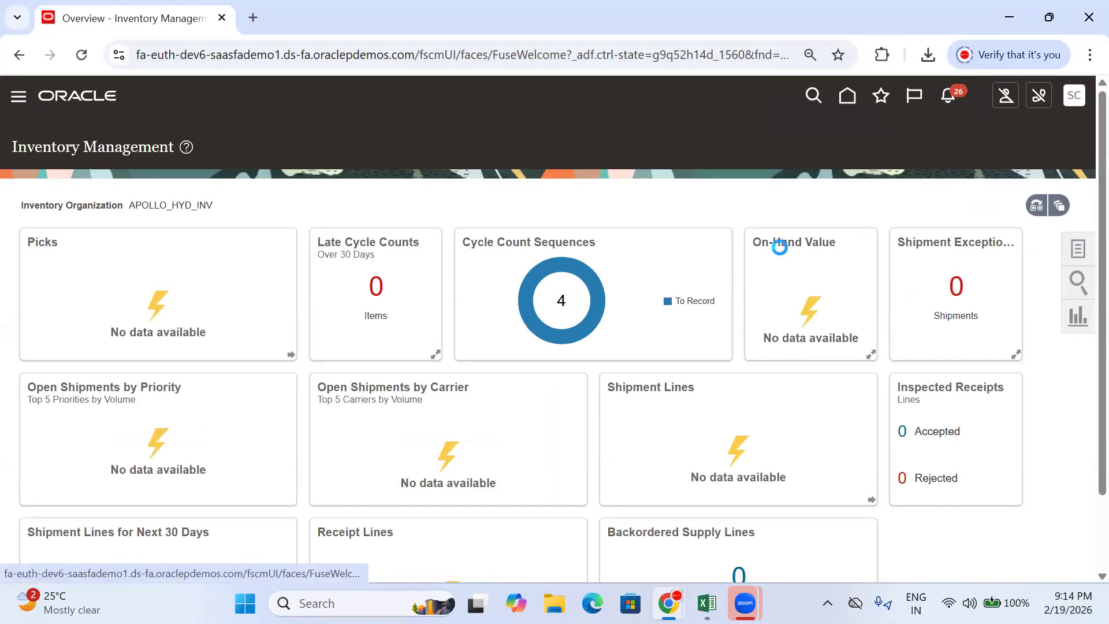
{"action": "left_click", "coordinate": [1078, 249]}
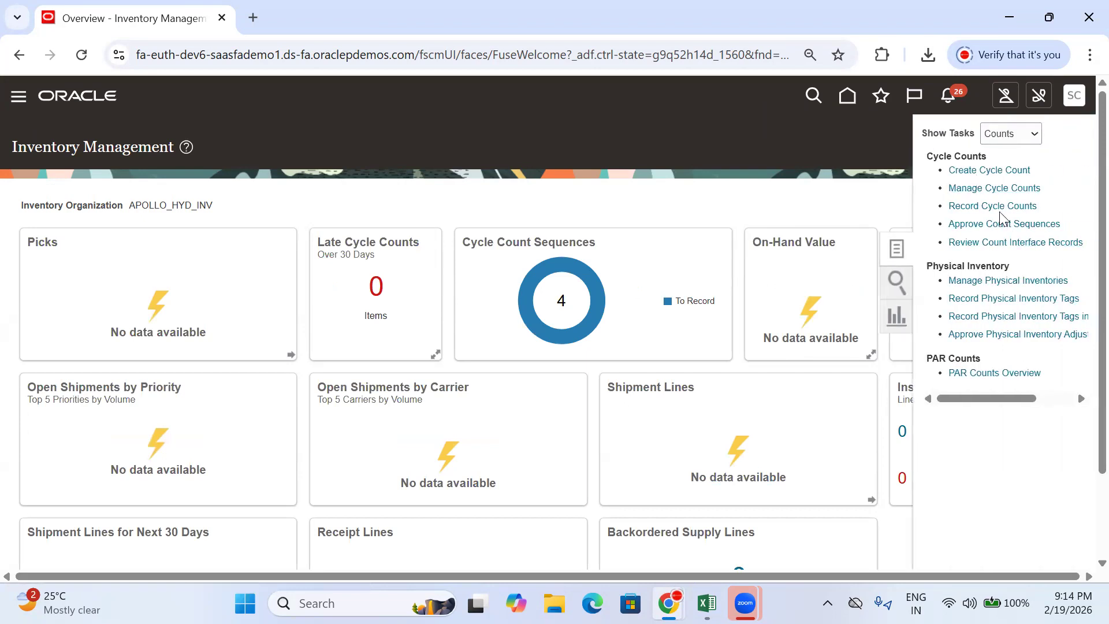
{"action": "left_click", "coordinate": [998, 207]}
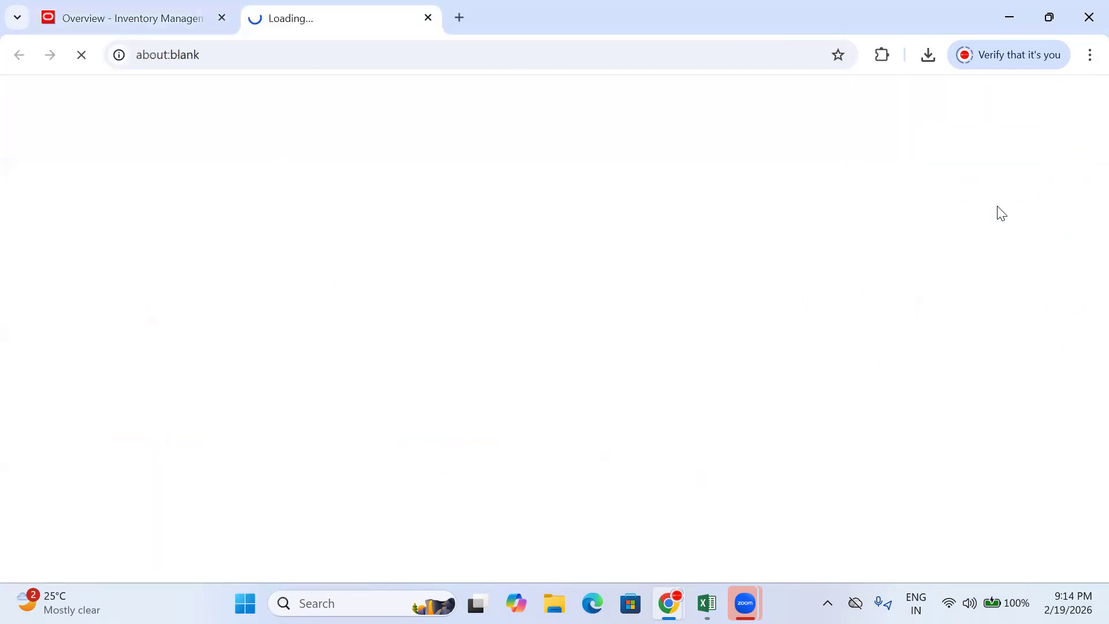
{"action": "left_click", "coordinate": [428, 18]}
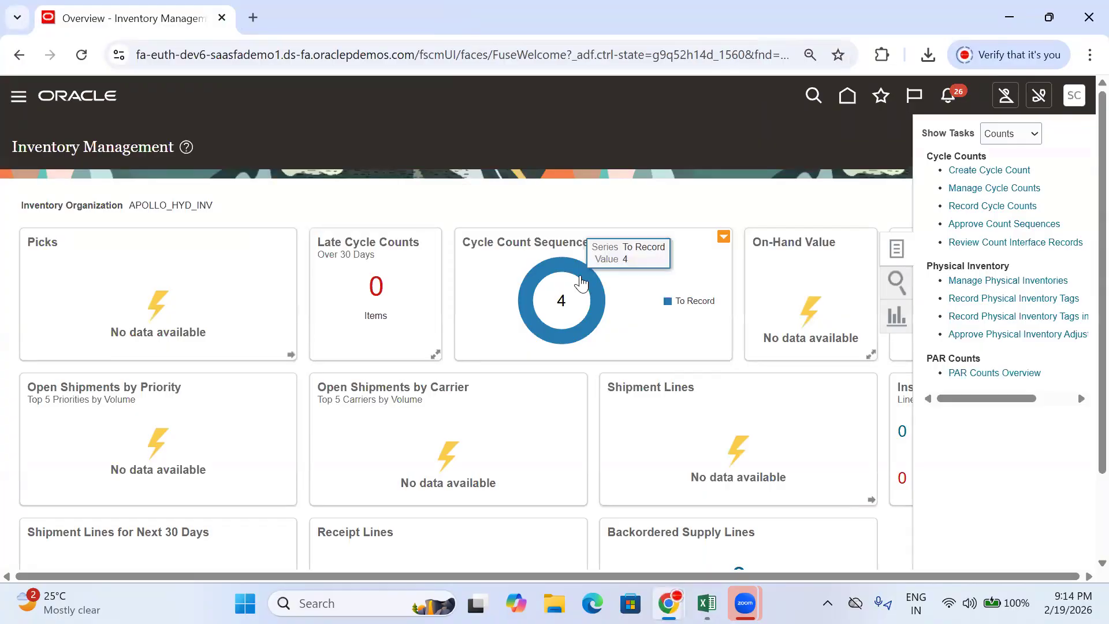
- Open the count sequences to record, view the nonserialized items pending for Apollo Cycle Count, and close the resulting browser tab
{"action": "left_click", "coordinate": [582, 283]}
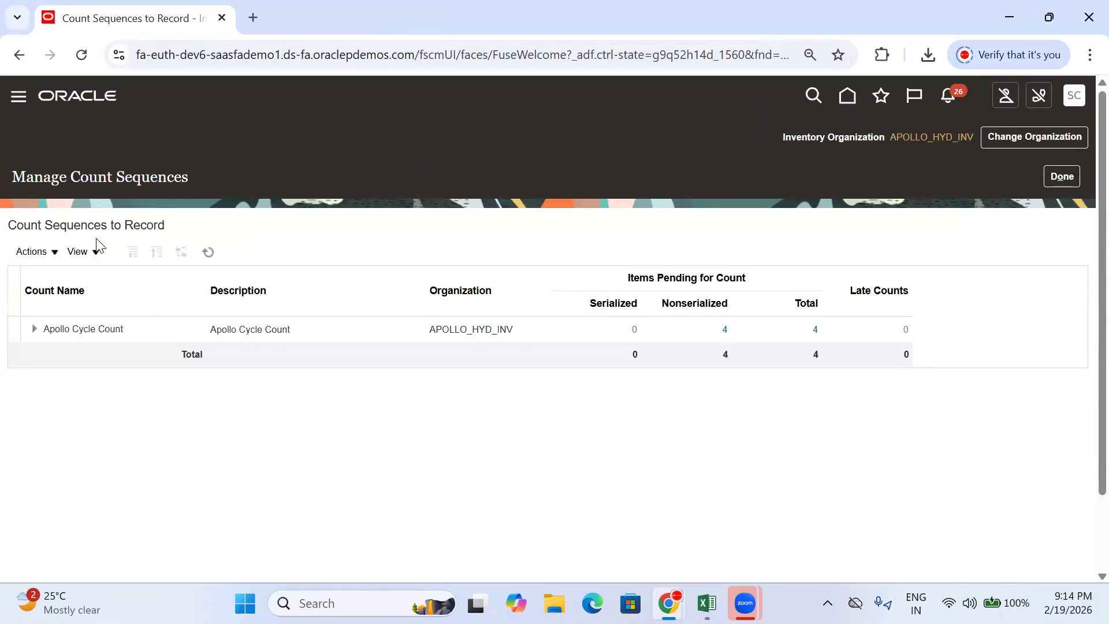
{"action": "left_click", "coordinate": [723, 329]}
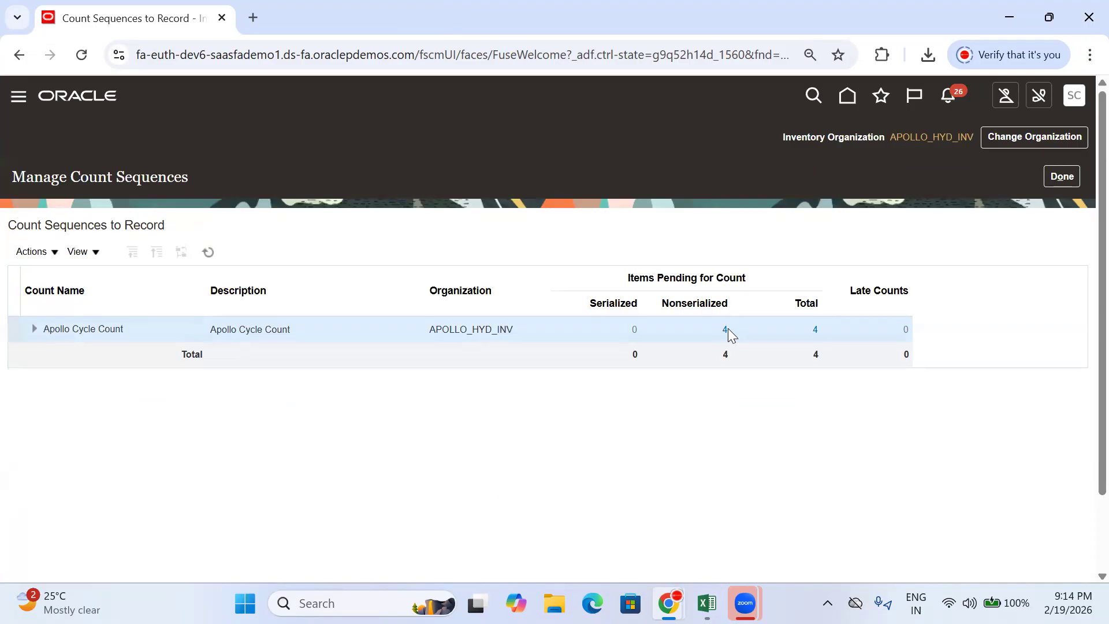
{"action": "left_click", "coordinate": [727, 329]}
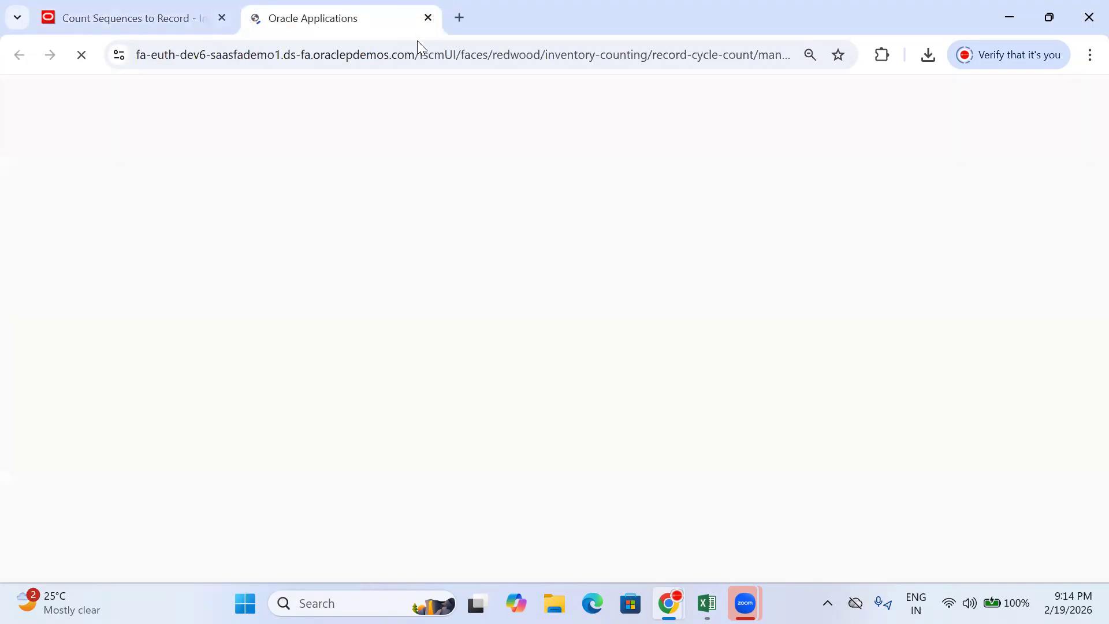
{"action": "left_click", "coordinate": [428, 18]}
- Sign out and back in with the saved credentials, and display the Supply Chain Execution apps on the home page
{"action": "left_click", "coordinate": [1076, 102]}
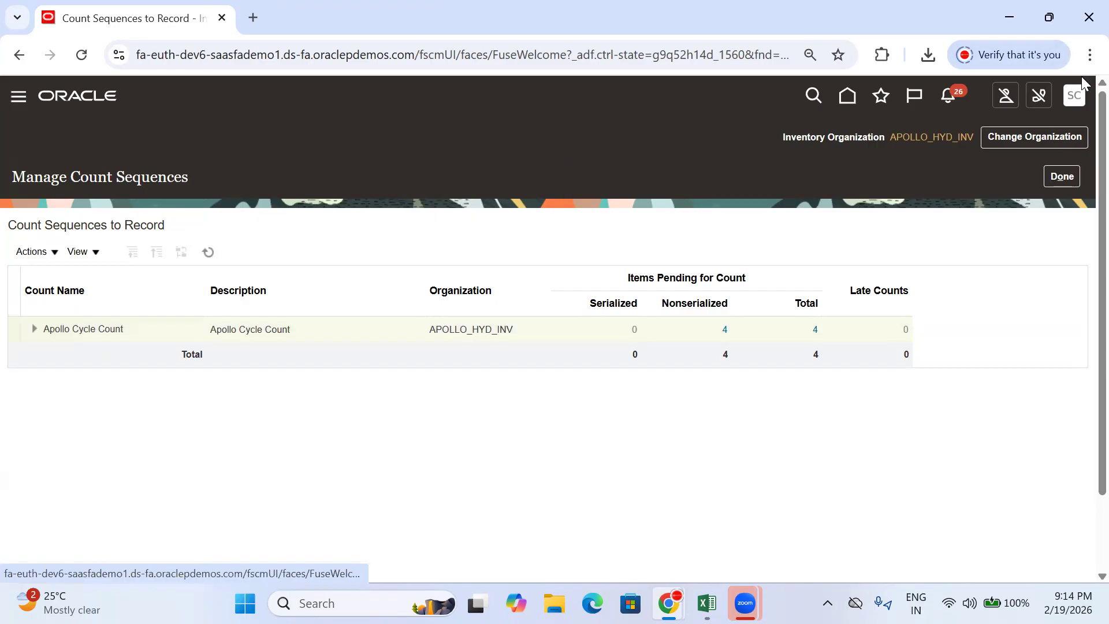
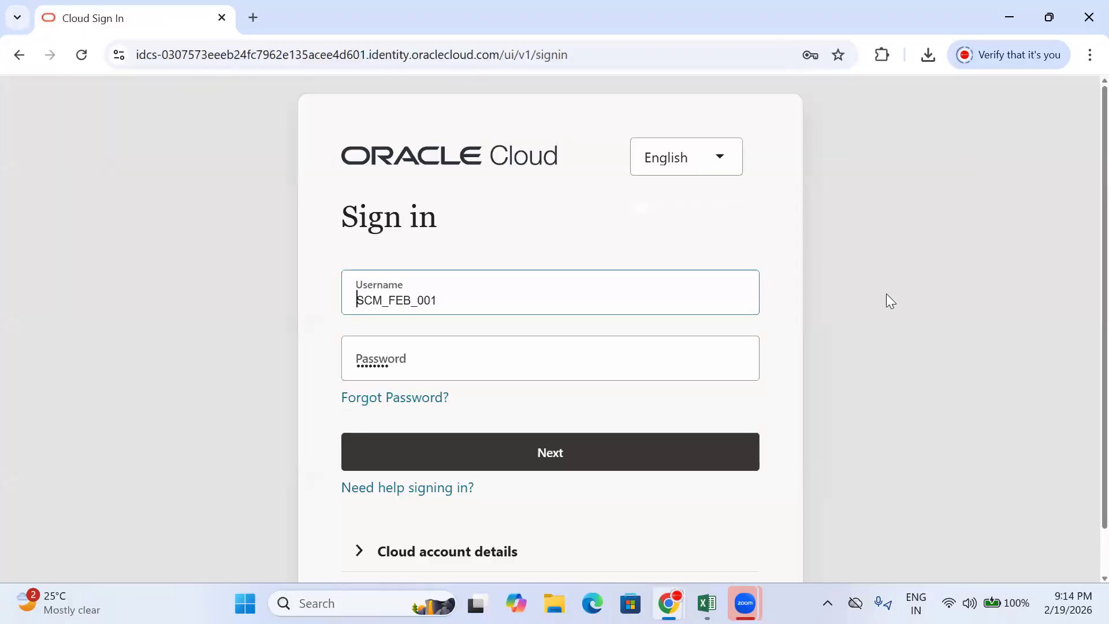
{"action": "left_click", "coordinate": [604, 455]}
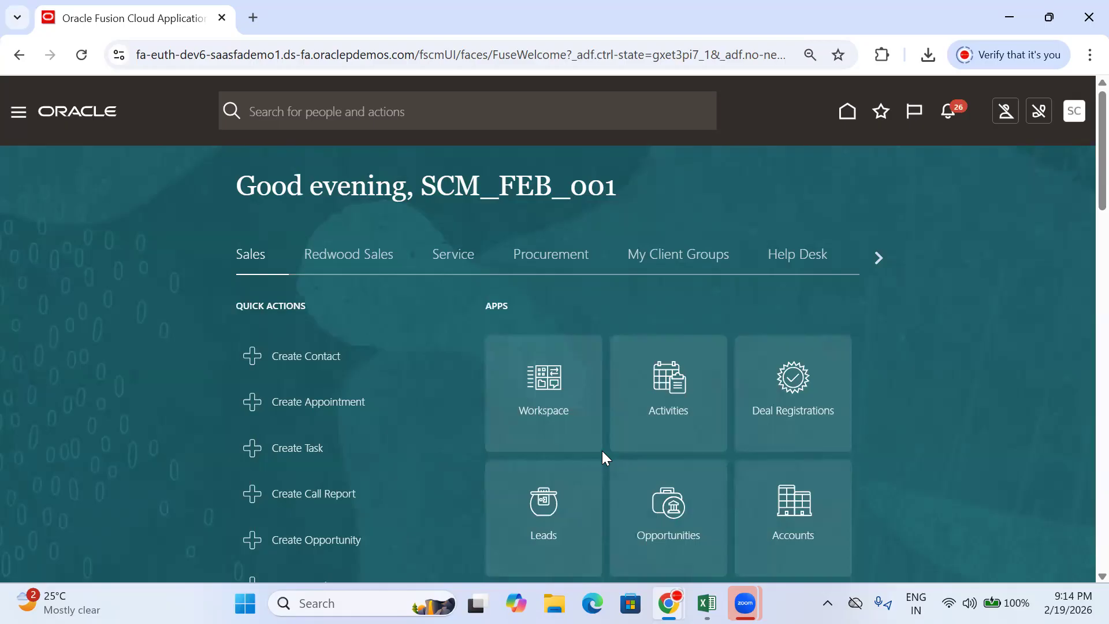
{"action": "left_click", "coordinate": [874, 253]}
{"action": "left_click", "coordinate": [874, 253]}
{"action": "left_click", "coordinate": [874, 253]}
{"action": "left_click", "coordinate": [873, 252]}
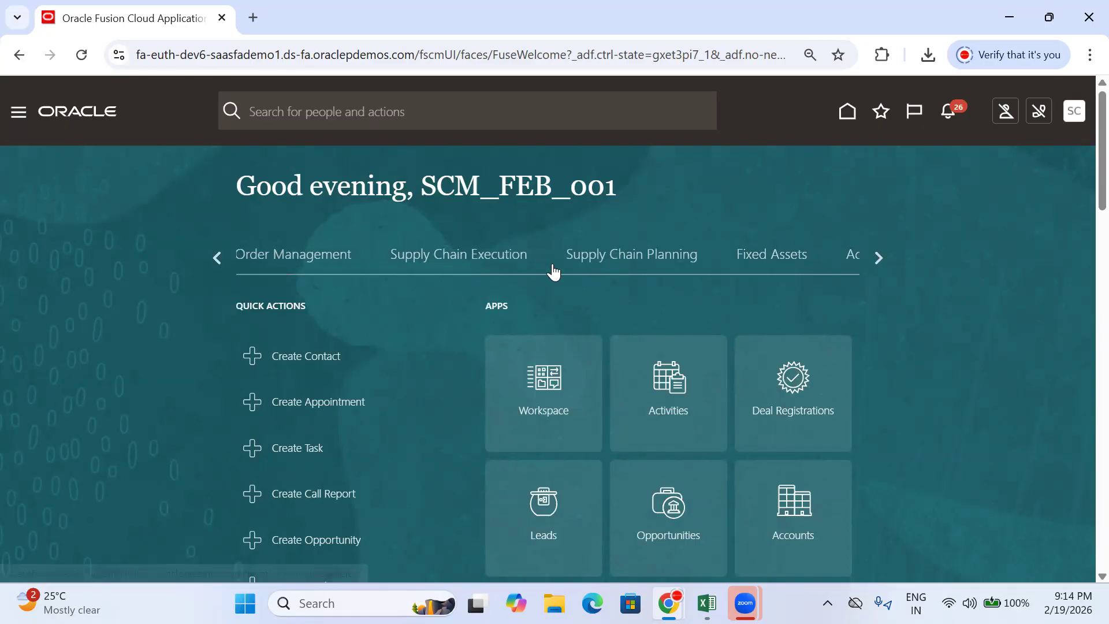
{"action": "left_click", "coordinate": [477, 253]}
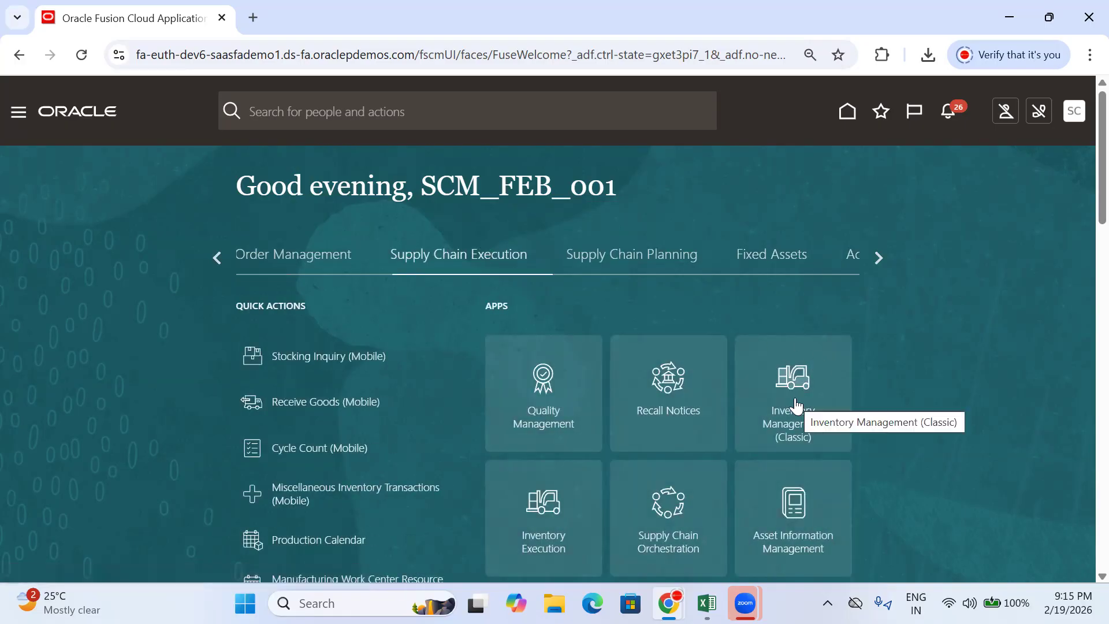
- Open Inventory Management (Classic) and set the inventory organization to APOLLO_HYD_INV
{"action": "left_click", "coordinate": [796, 406]}
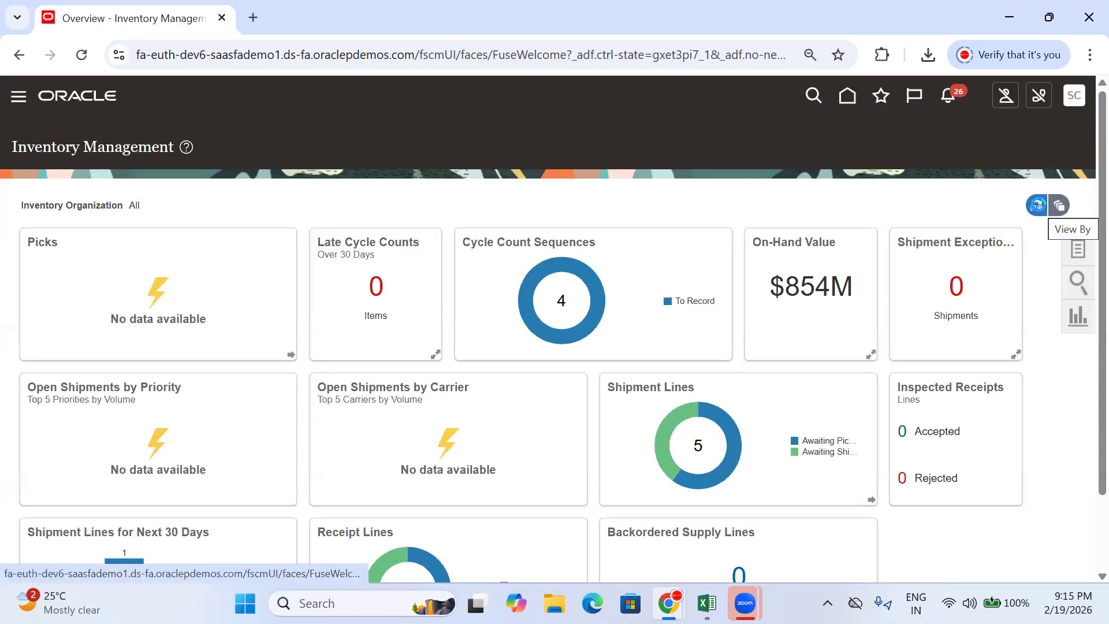
{"action": "left_click", "coordinate": [1037, 208]}
{"action": "mouse_move", "coordinate": [877, 292]}
{"action": "left_mouse_down"}
{"action": "mouse_move", "coordinate": [912, 279]}
{"action": "mouse_move", "coordinate": [886, 289]}
{"action": "left_mouse_up"}
{"action": "left_click", "coordinate": [920, 280]}
{"action": "key", "text": "BackSpace"}
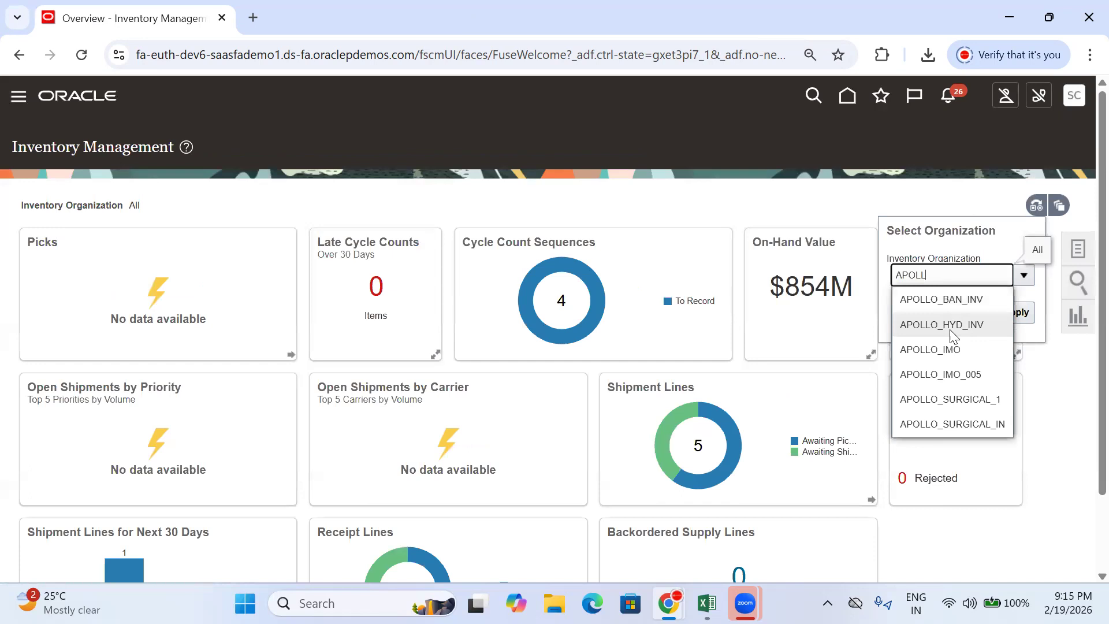
{"action": "left_click", "coordinate": [950, 325]}
{"action": "left_click", "coordinate": [1015, 312]}
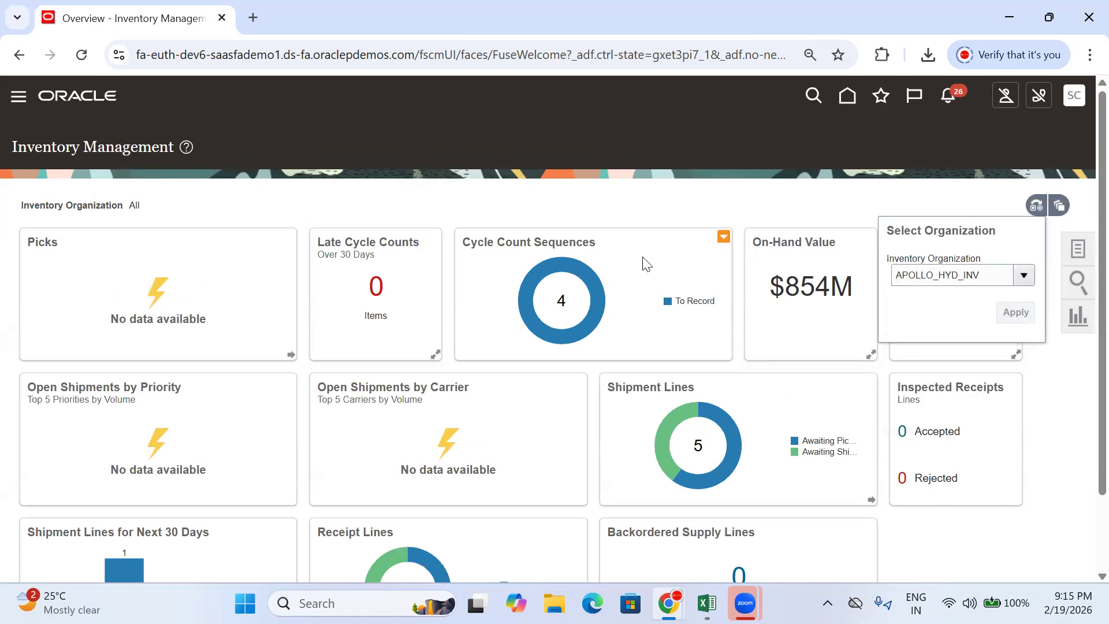
- Open the nonserialized items pending for Apollo Cycle Count and enter count quantities of 500 for sequences 1 to 3 and 1,000 for sequence 4
{"action": "left_click", "coordinate": [578, 268]}
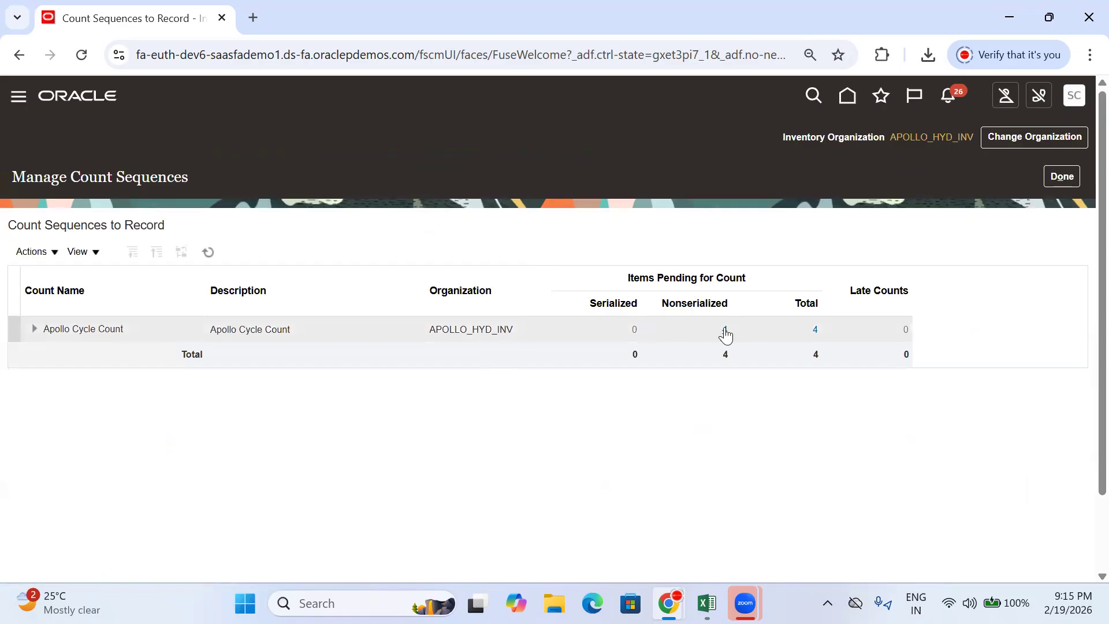
{"action": "left_click", "coordinate": [726, 335]}
{"action": "left_click", "coordinate": [260, 372]}
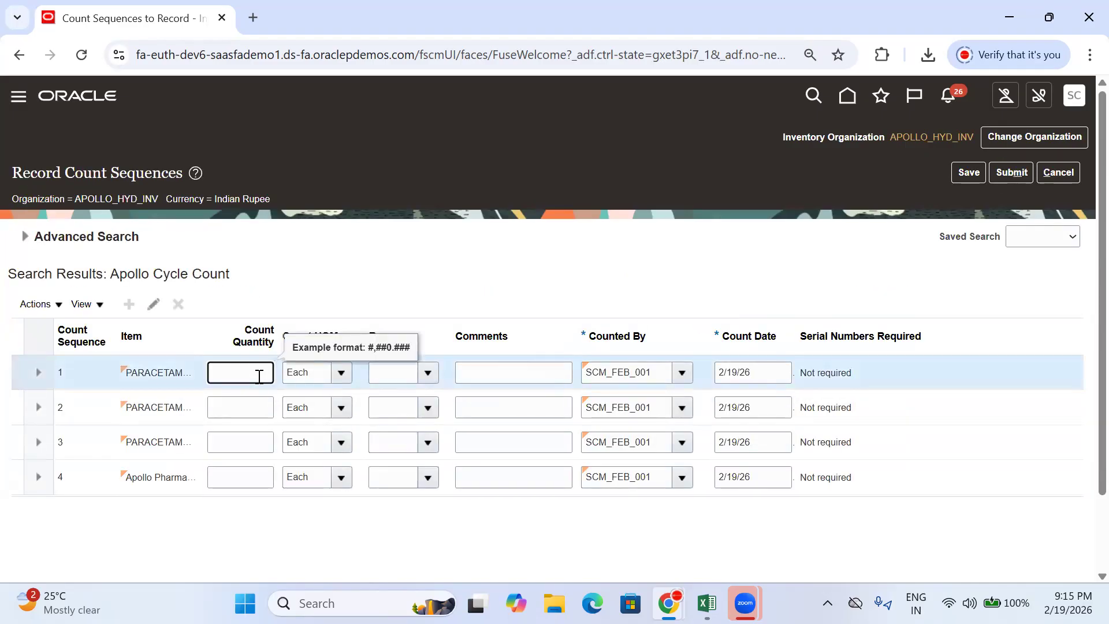
{"action": "left_click", "coordinate": [253, 409]}
{"action": "type", "text": "500"}
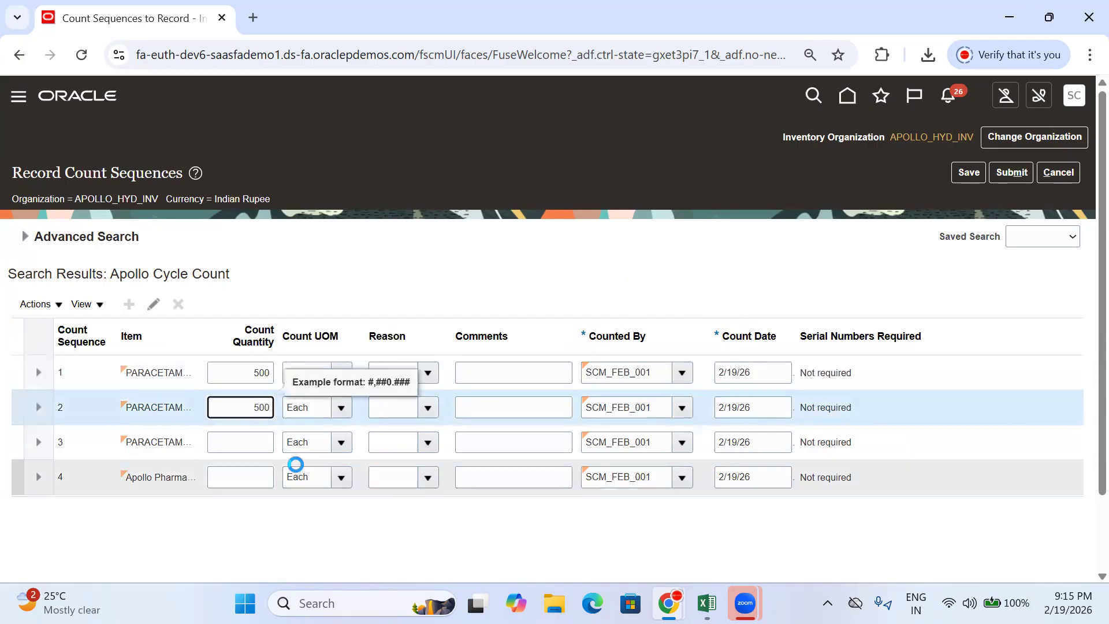
{"action": "left_click", "coordinate": [253, 440]}
{"action": "type", "text": "500"}
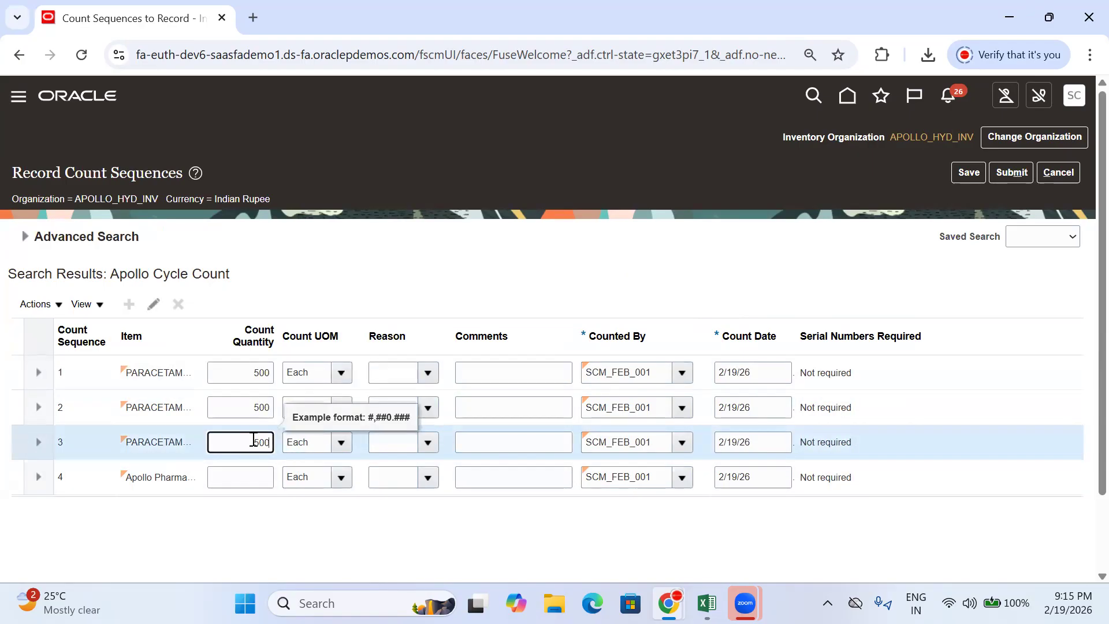
{"action": "left_click", "coordinate": [245, 480]}
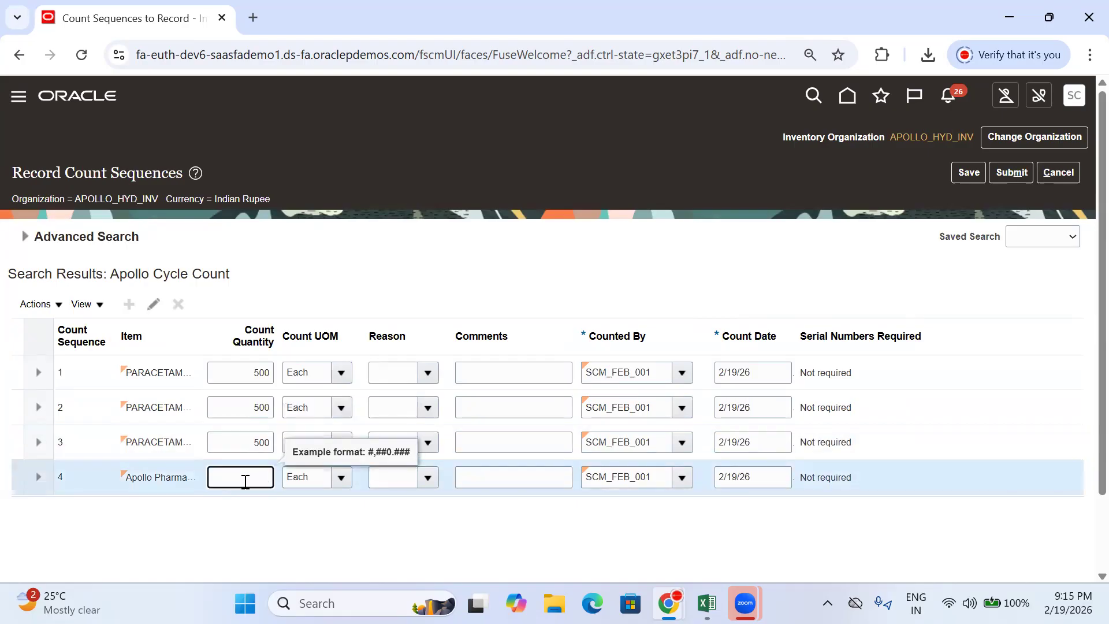
{"action": "left_click", "coordinate": [359, 518]}
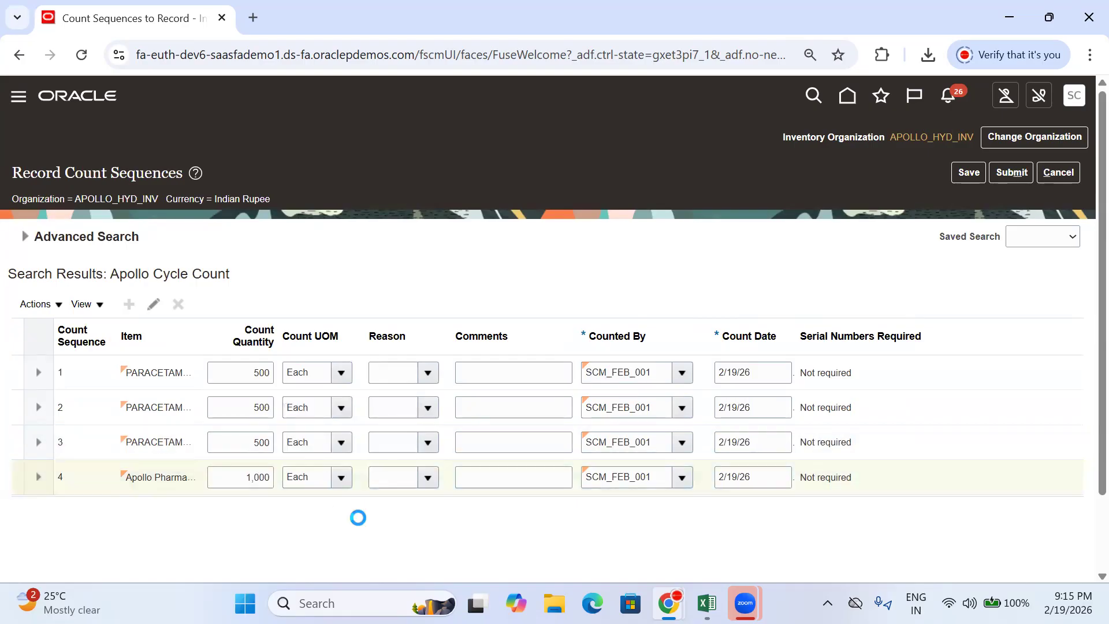
- Try to submit and save the four recorded count sequences, and dismiss the resulting message
{"action": "left_click", "coordinate": [1000, 177]}
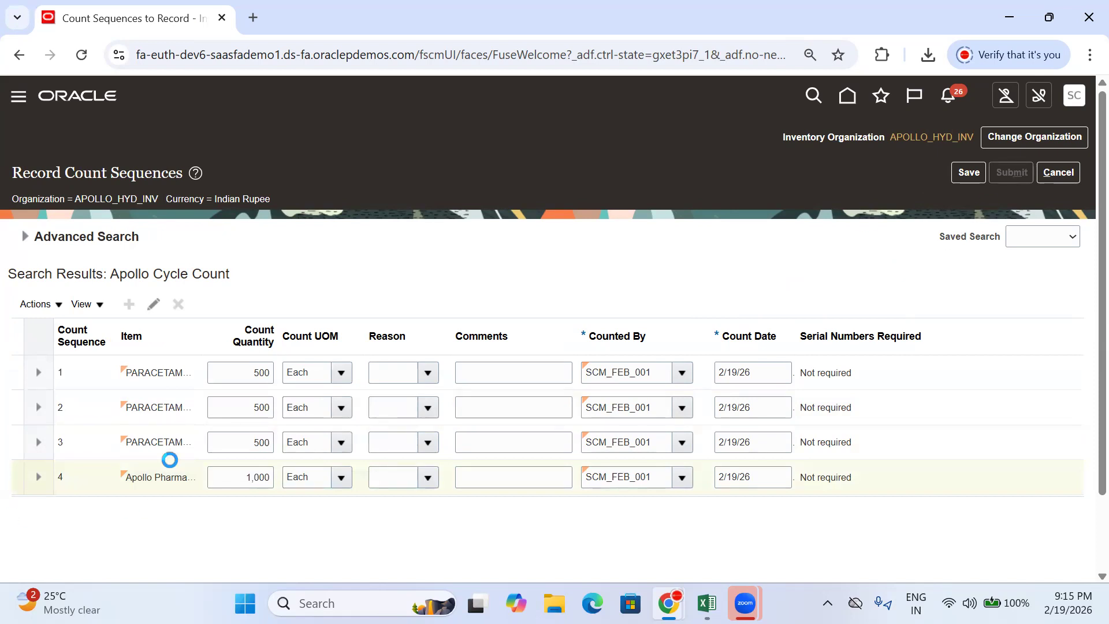
{"action": "left_click", "coordinate": [954, 173]}
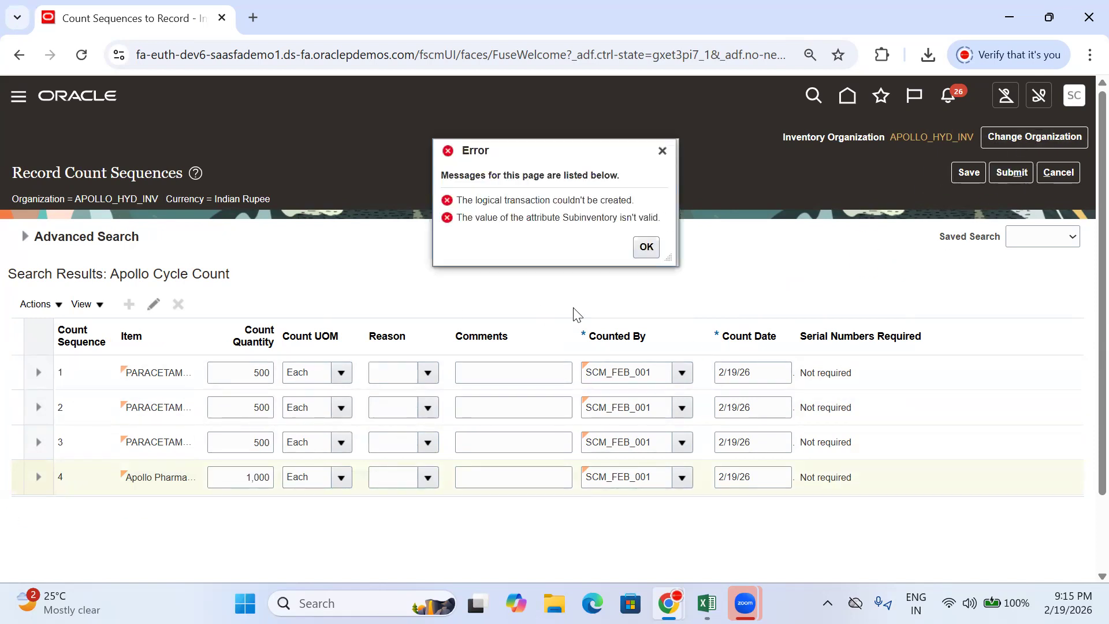
{"action": "left_click", "coordinate": [646, 249]}
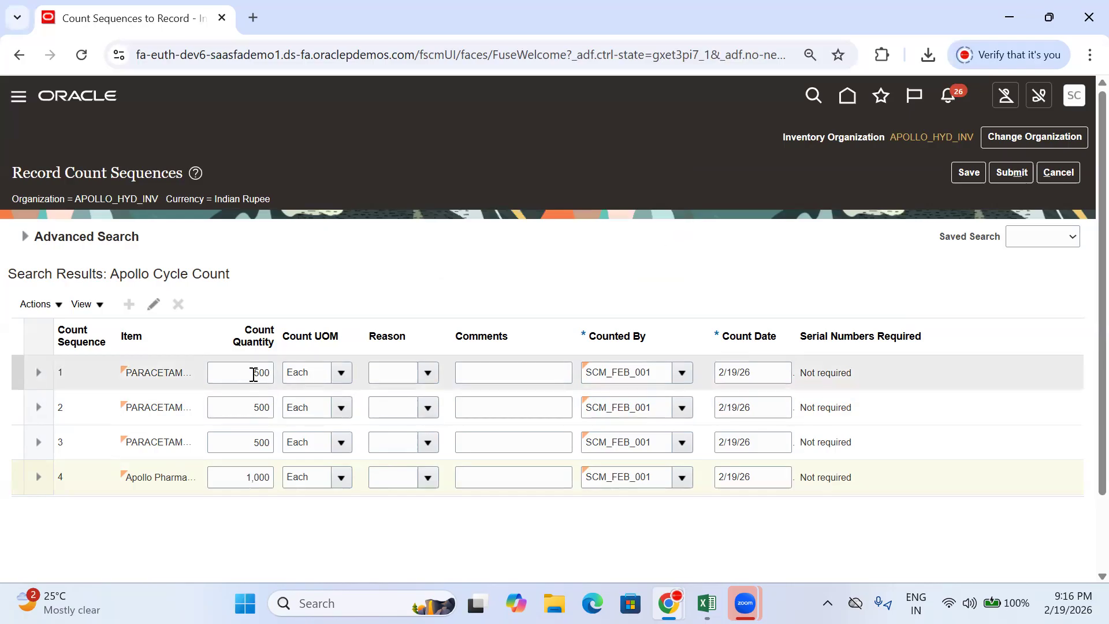
- Try to change the view settings of the count sequence table
{"action": "left_click", "coordinate": [84, 304]}
{"action": "mouse_move", "coordinate": [142, 354]}
{"action": "left_click", "coordinate": [222, 357]}
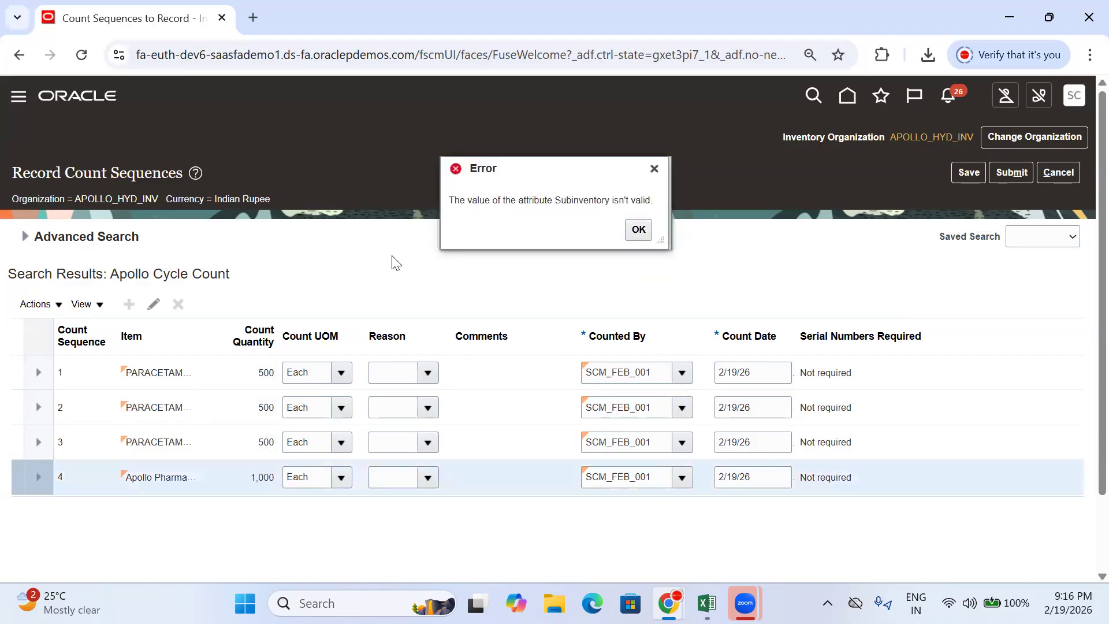
{"action": "left_click", "coordinate": [638, 229]}
{"action": "scroll", "coordinate": [449, 272], "scroll_direction": "down", "scroll_amount": 1}
{"action": "scroll", "coordinate": [449, 271], "scroll_direction": "down", "scroll_amount": 1}
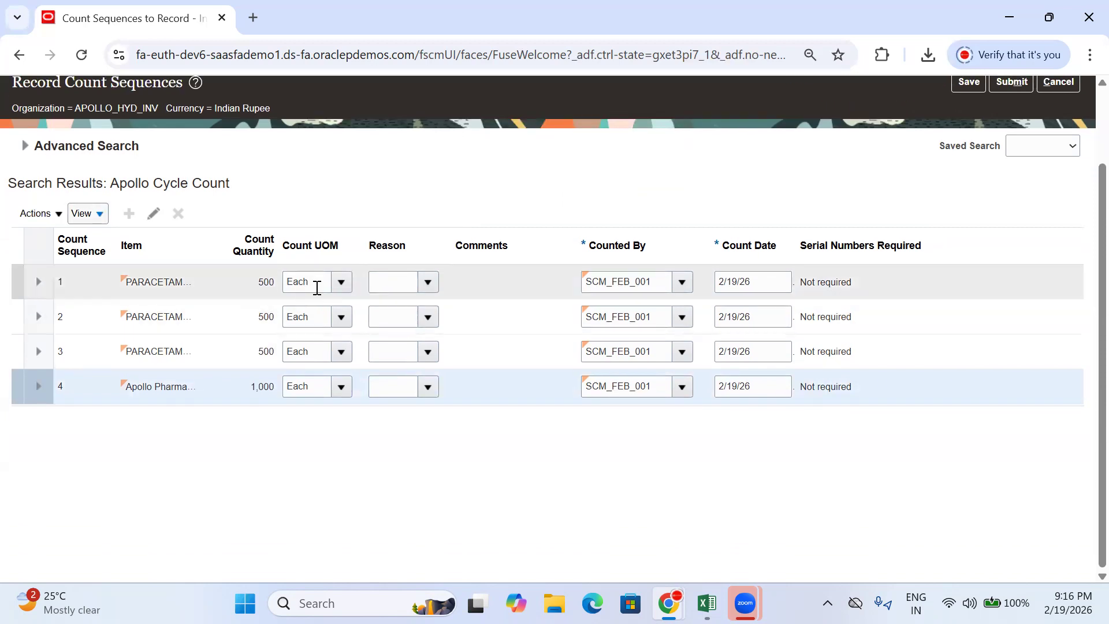
- Try to edit count sequence 1, and return to the Manage Count Sequences page
{"action": "left_click", "coordinate": [257, 282]}
{"action": "left_click", "coordinate": [635, 229]}
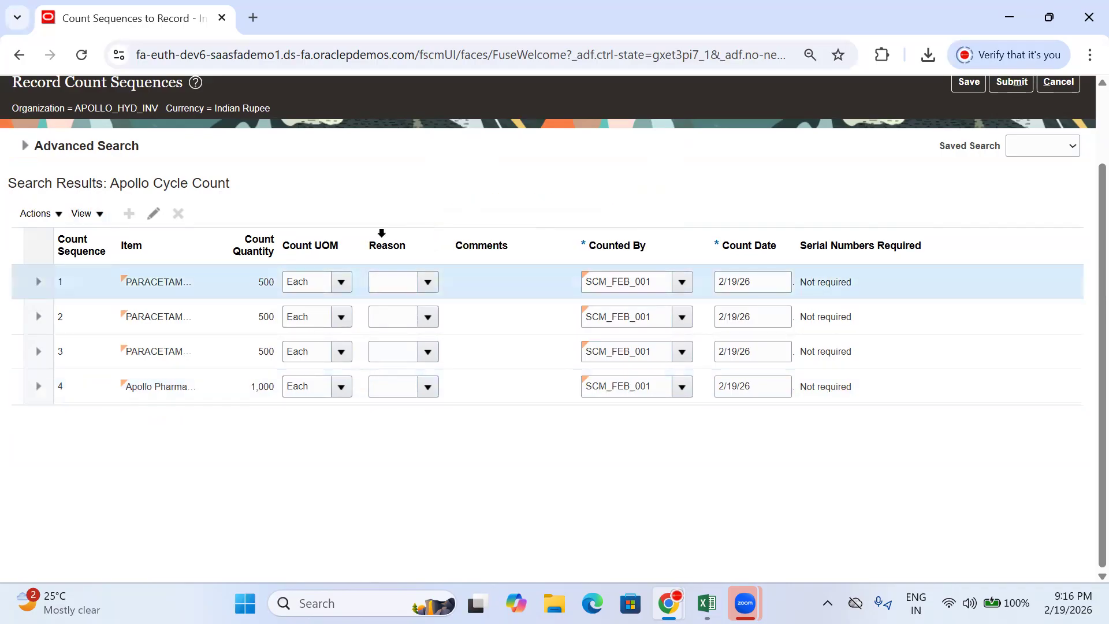
{"action": "left_click", "coordinate": [153, 215]}
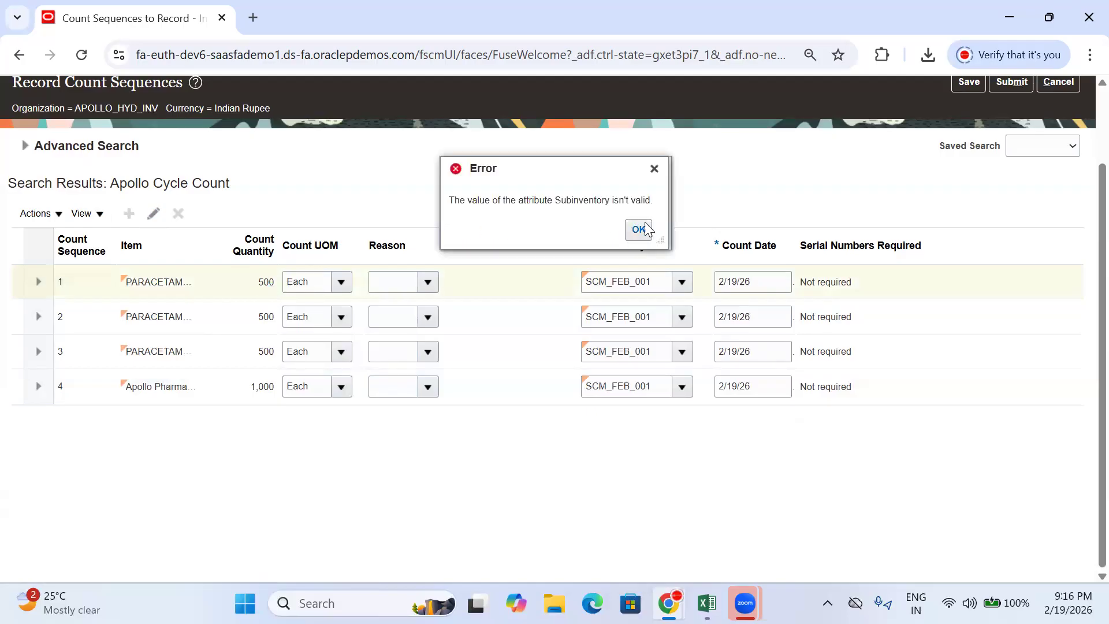
{"action": "left_click", "coordinate": [636, 229]}
{"action": "left_click", "coordinate": [154, 214]}
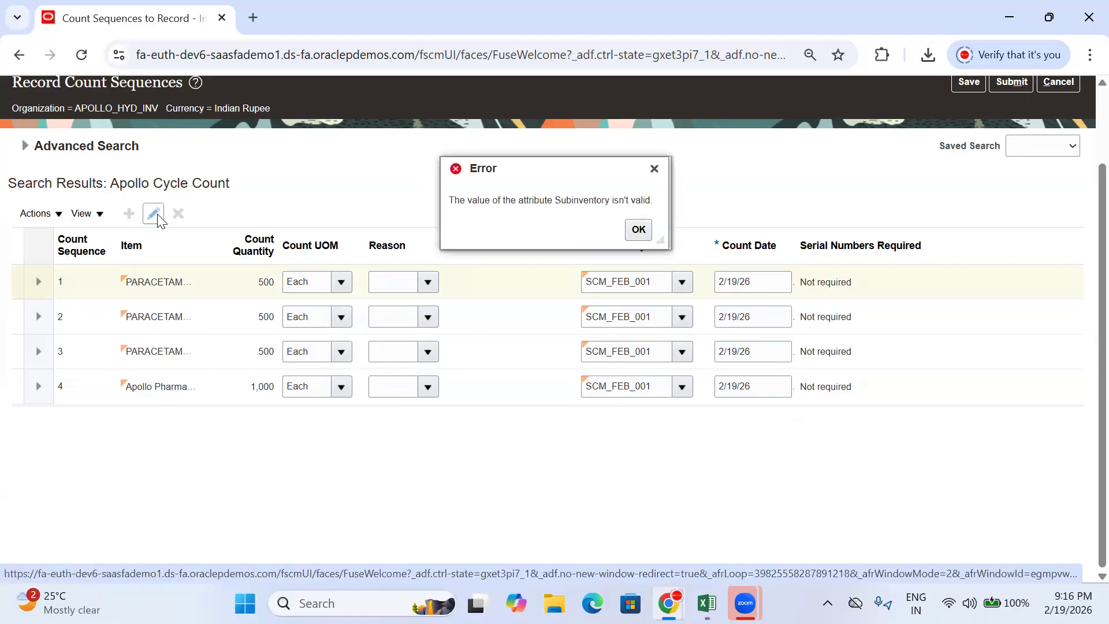
{"action": "left_click", "coordinate": [639, 229]}
{"action": "scroll", "coordinate": [1082, 220], "scroll_direction": "up", "scroll_amount": 2}
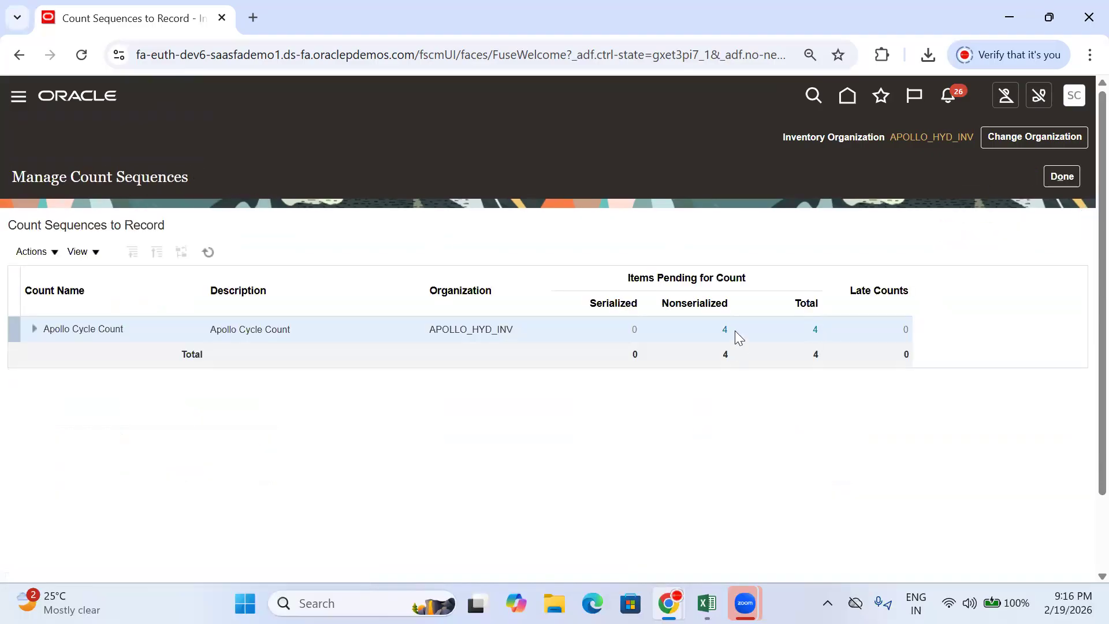
- Reopen the nonserialized items pending for Apollo Cycle Count and clear the count quantity of sequence 1
{"action": "left_click", "coordinate": [725, 329]}
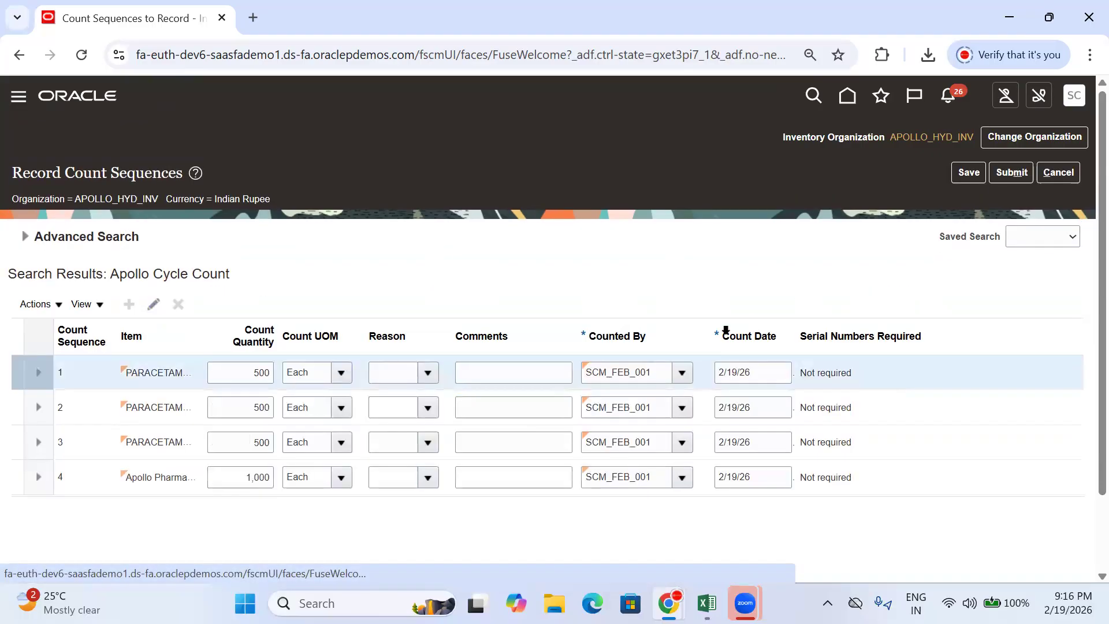
{"action": "double_click", "coordinate": [272, 373]}
{"action": "key", "text": "BackSpace"}
{"action": "left_click", "coordinate": [494, 284]}
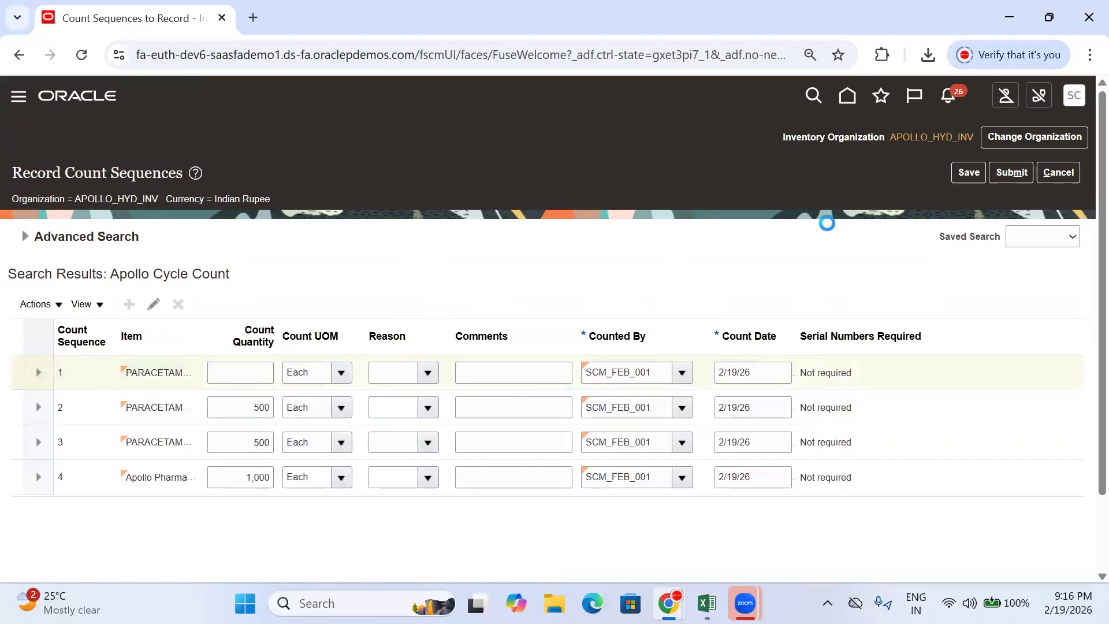
- Submit the recorded Apollo Cycle Count sequences for approval and return to the Inventory Management overview
{"action": "left_click", "coordinate": [1011, 172]}
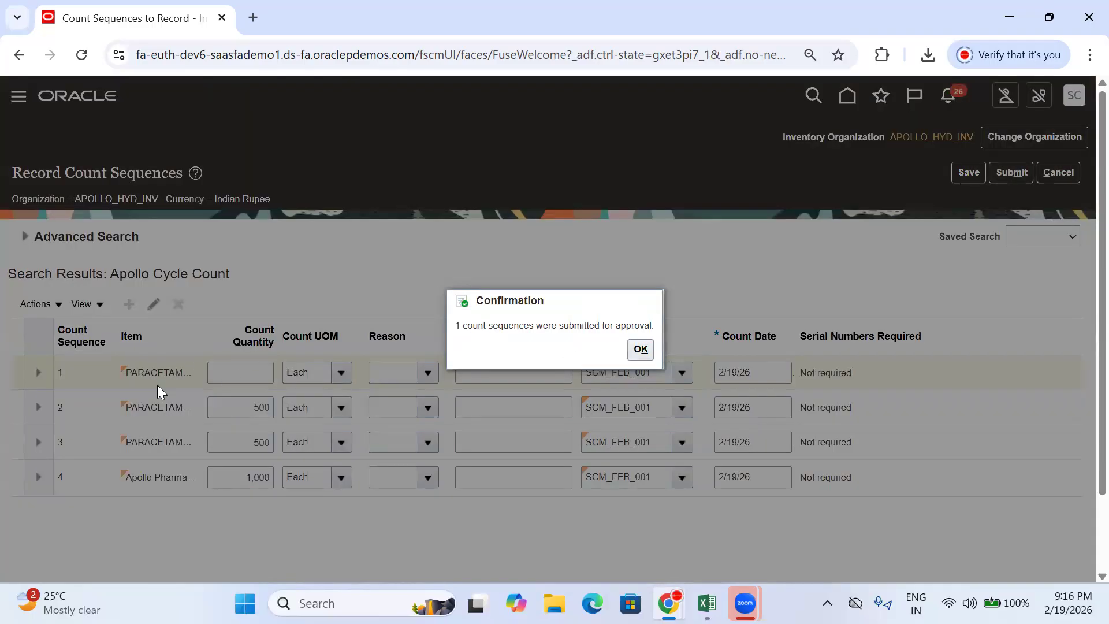
{"action": "scroll", "coordinate": [798, 263], "scroll_direction": "down", "scroll_amount": 2}
{"action": "left_click", "coordinate": [635, 350]}
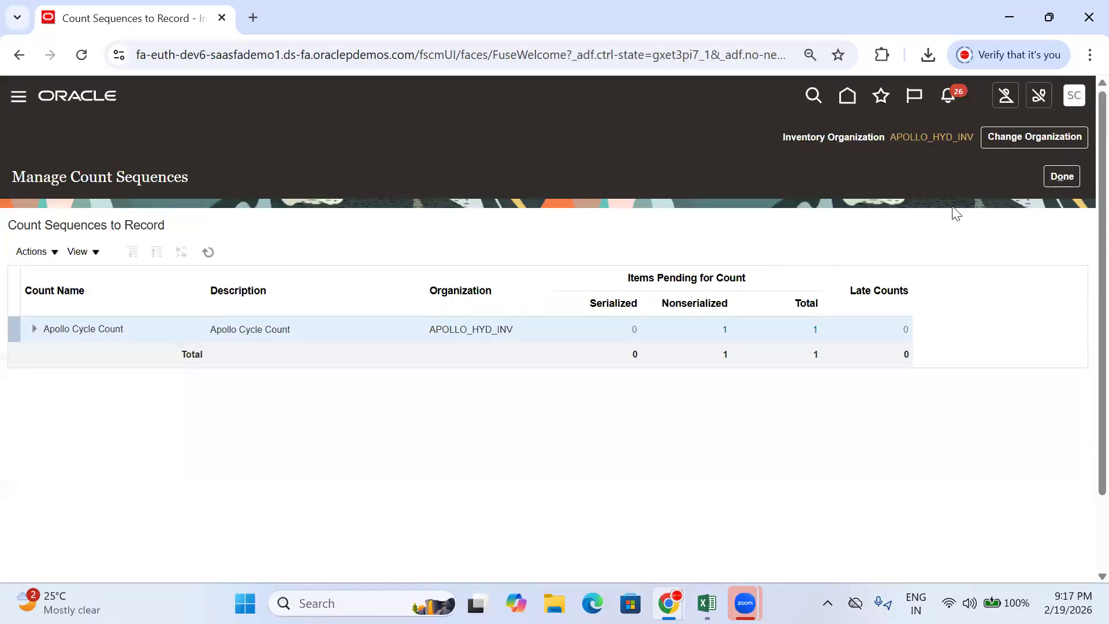
{"action": "left_click", "coordinate": [1051, 184]}
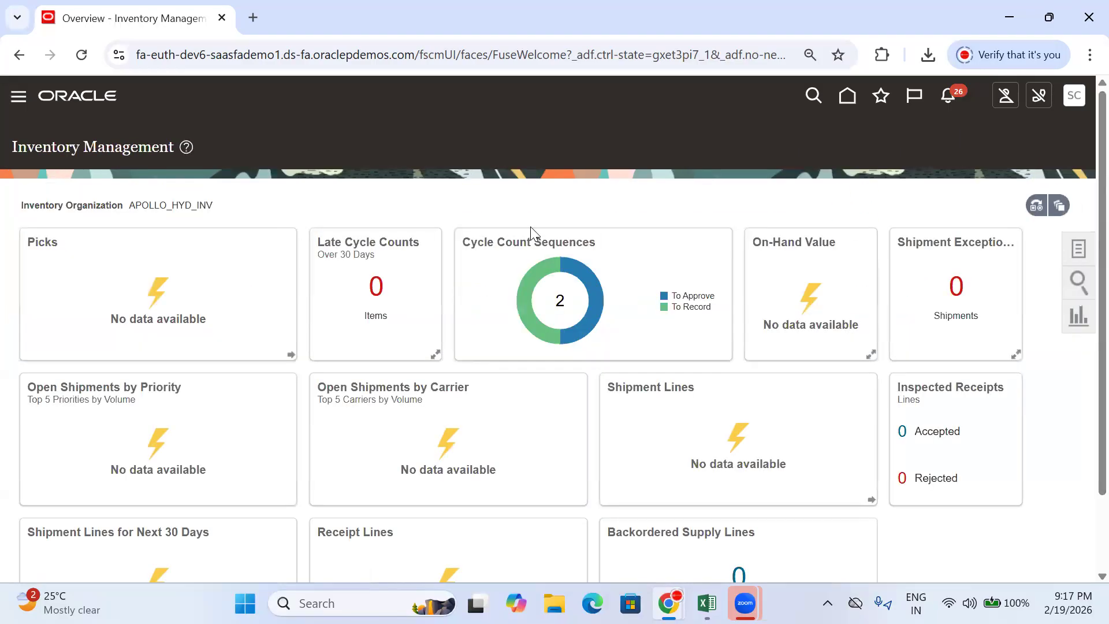
- Open Manage Item Quantities, search for Apollo Pharmacy Smart Blood(Min Max)Subinv in APOLLO_HYD_INV, and expand its on-hand quantity by organization
{"action": "left_click", "coordinate": [1078, 249]}
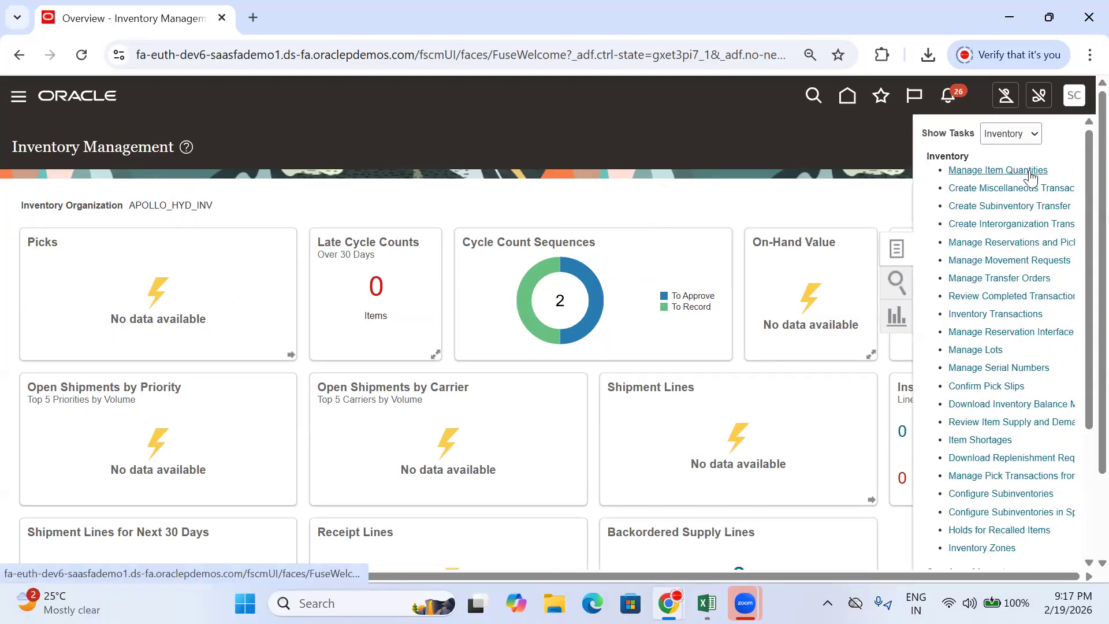
{"action": "left_click", "coordinate": [1029, 170]}
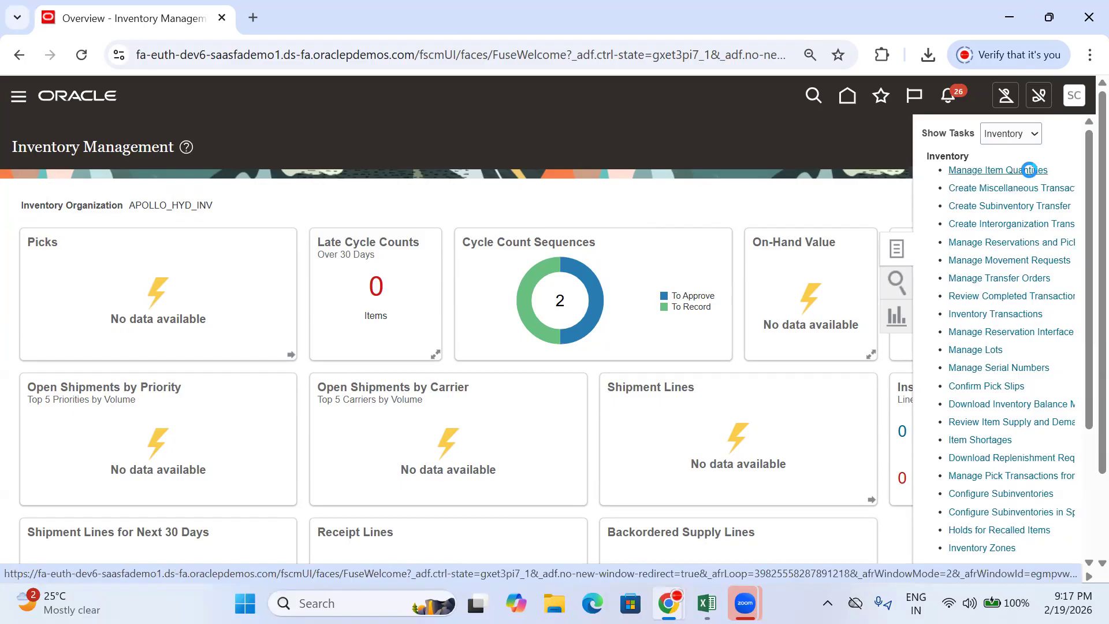
{"action": "left_click", "coordinate": [209, 268]}
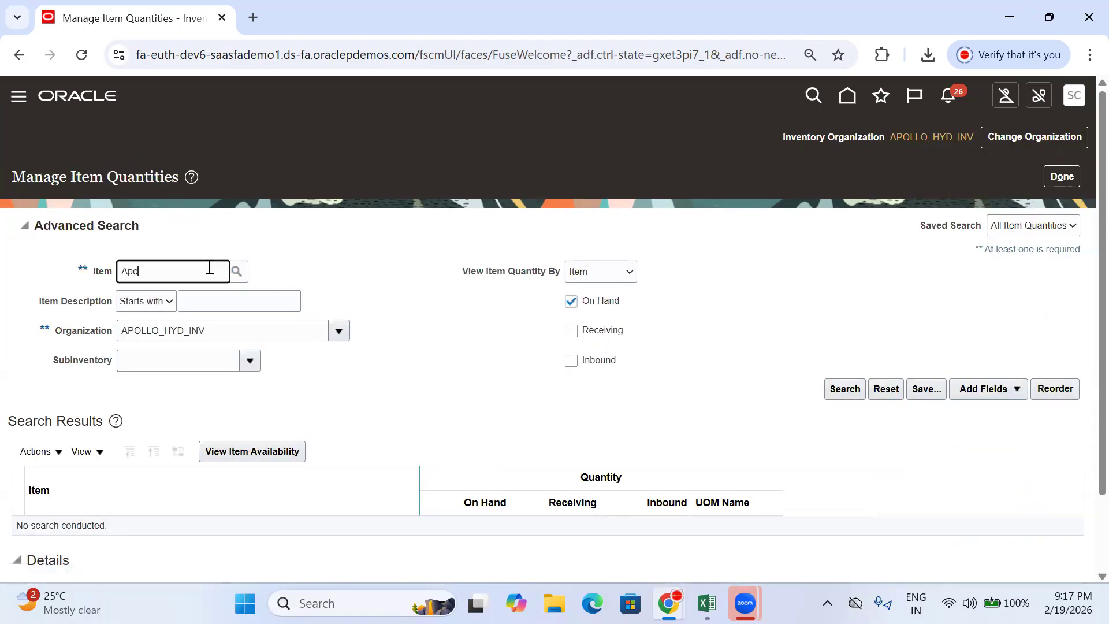
{"action": "left_click", "coordinate": [836, 389]}
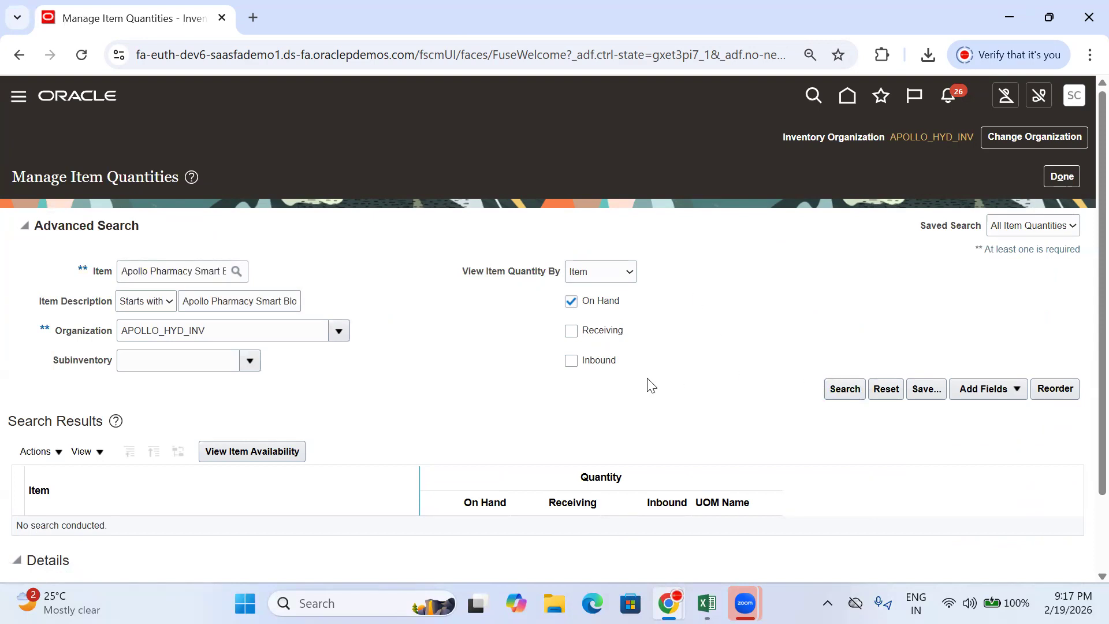
{"action": "double_click", "coordinate": [500, 407]}
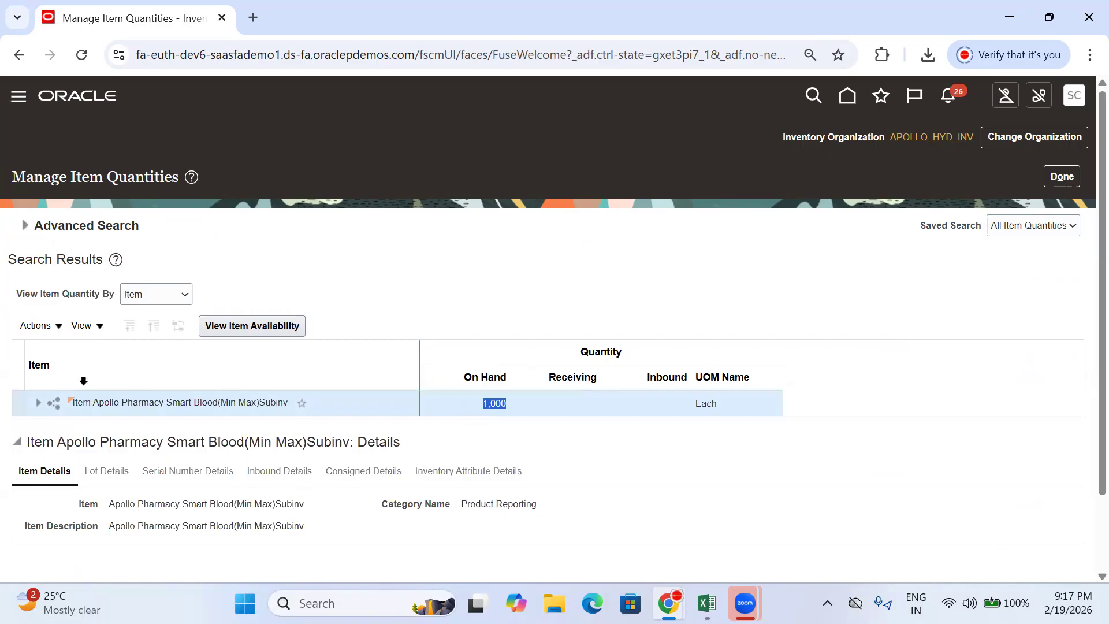
{"action": "left_click", "coordinate": [38, 407]}
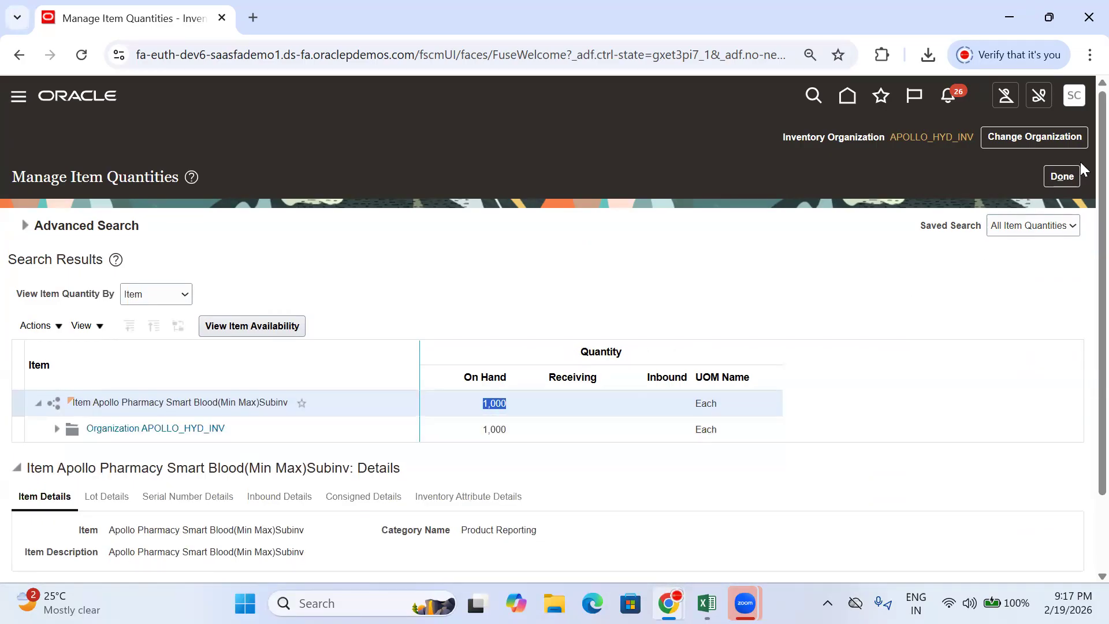
- Search the item quantities for PARACETAMOL-650MG in APOLLO_HYD_INV and check its on-hand quantity
{"action": "left_click", "coordinate": [22, 230]}
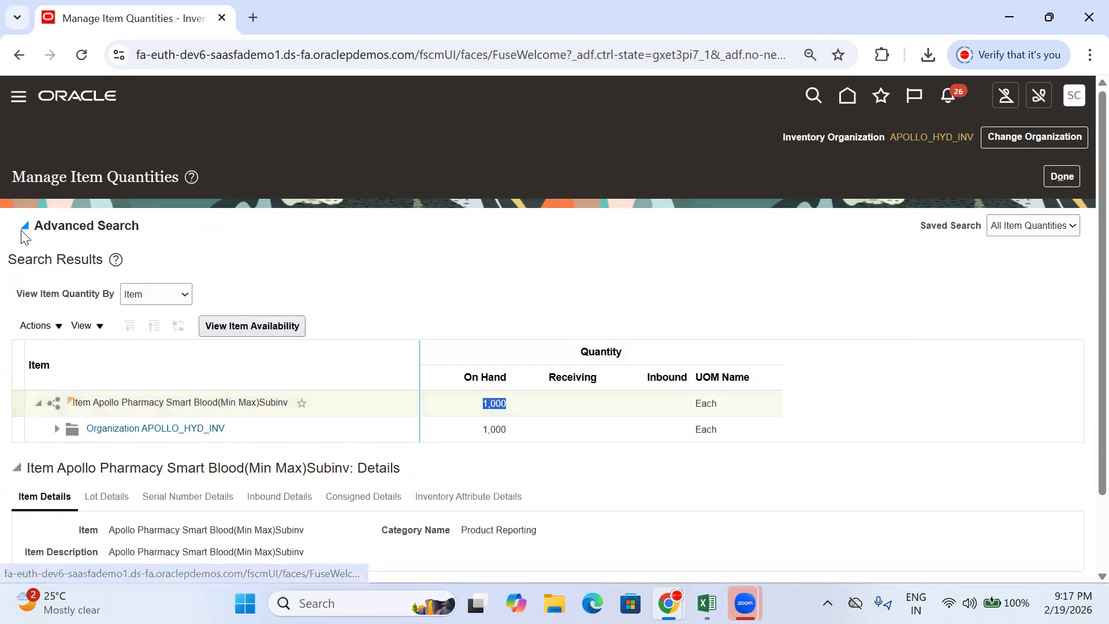
{"action": "left_click", "coordinate": [479, 409]}
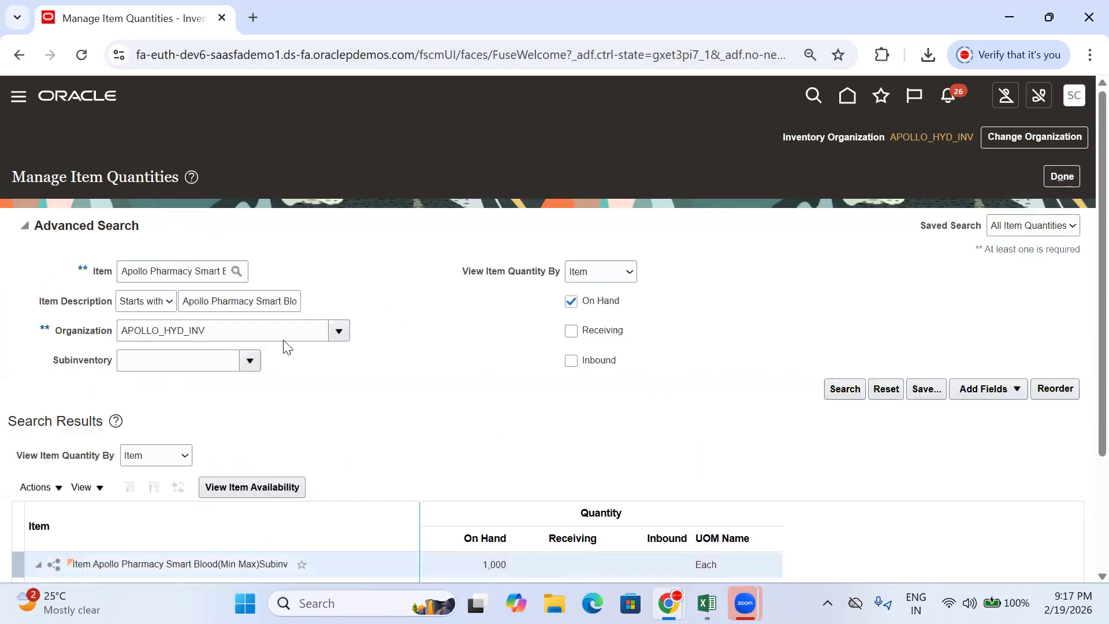
{"action": "left_click_drag", "start_coordinate": [121, 271], "coordinate": [722, 290]}
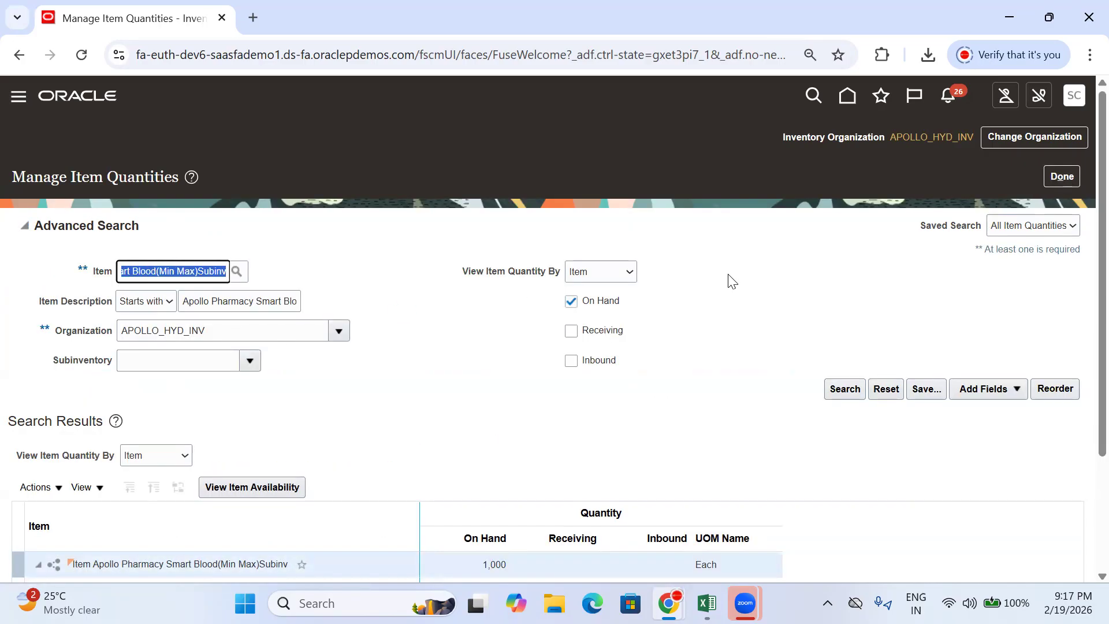
{"action": "key", "text": "BackSpace"}
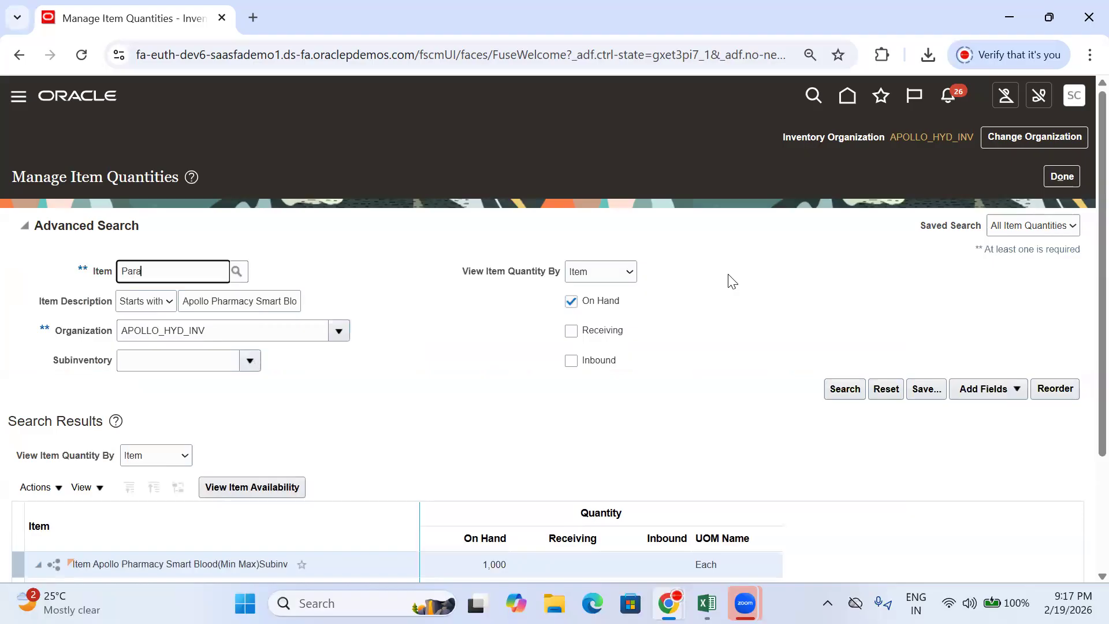
{"action": "left_click", "coordinate": [834, 398]}
{"action": "left_click", "coordinate": [843, 386]}
{"action": "scroll", "coordinate": [594, 358], "scroll_direction": "down", "scroll_amount": 3}
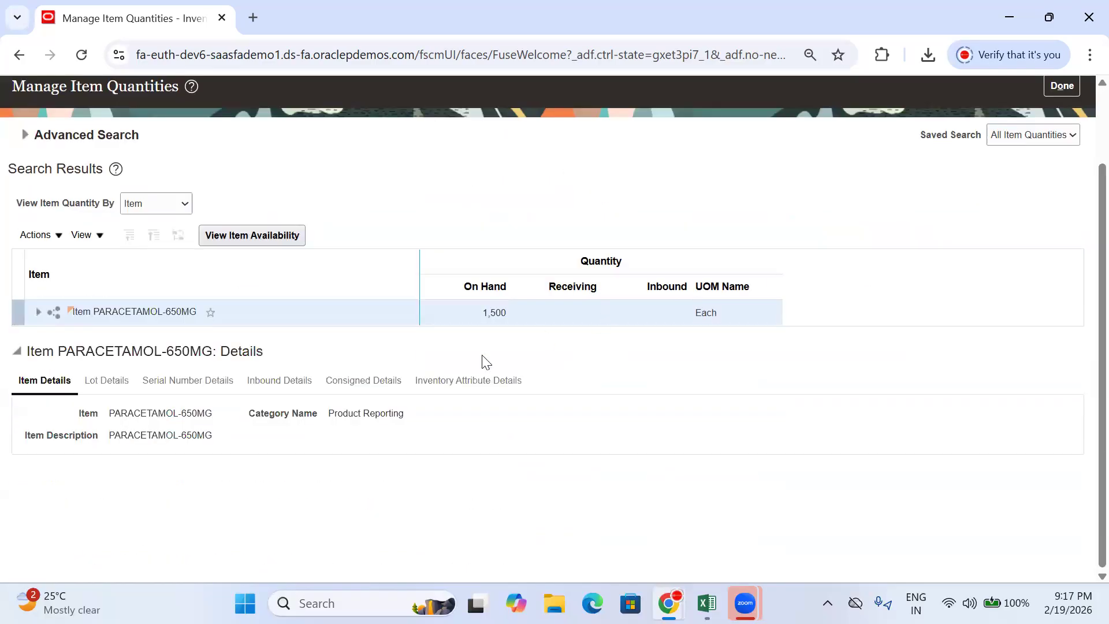
{"action": "left_click_drag", "start_coordinate": [512, 316], "coordinate": [470, 319]}
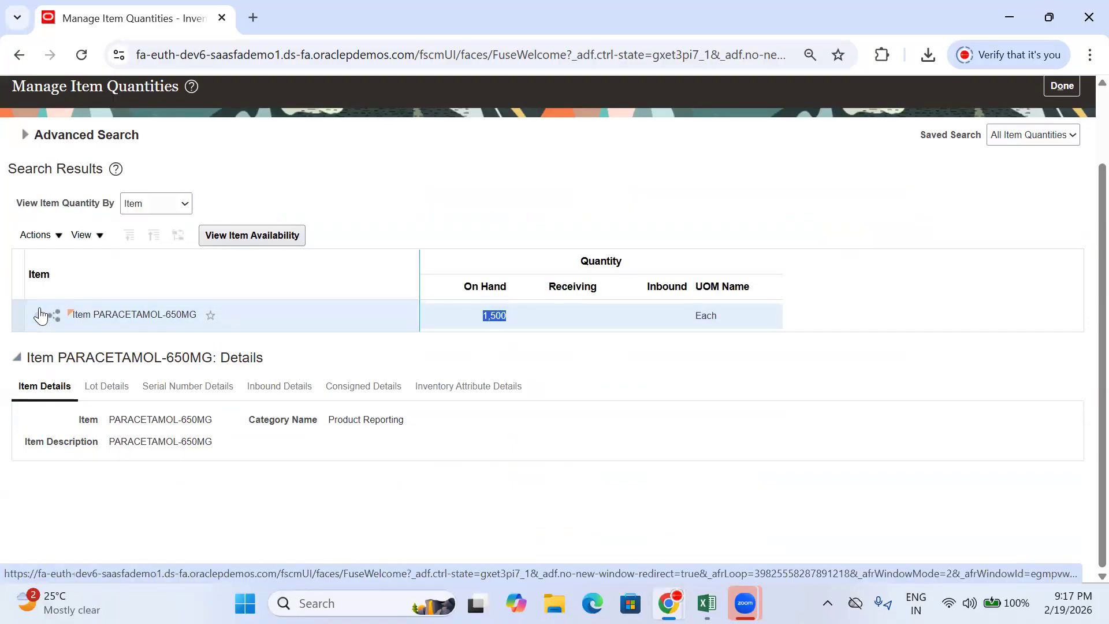
- Expand the on-hand quantity of PARACETAMOL-650MG by organization and subinventory, check the Stores and AP Quarant quantities, and close the item quantities page
{"action": "left_click", "coordinate": [39, 315]}
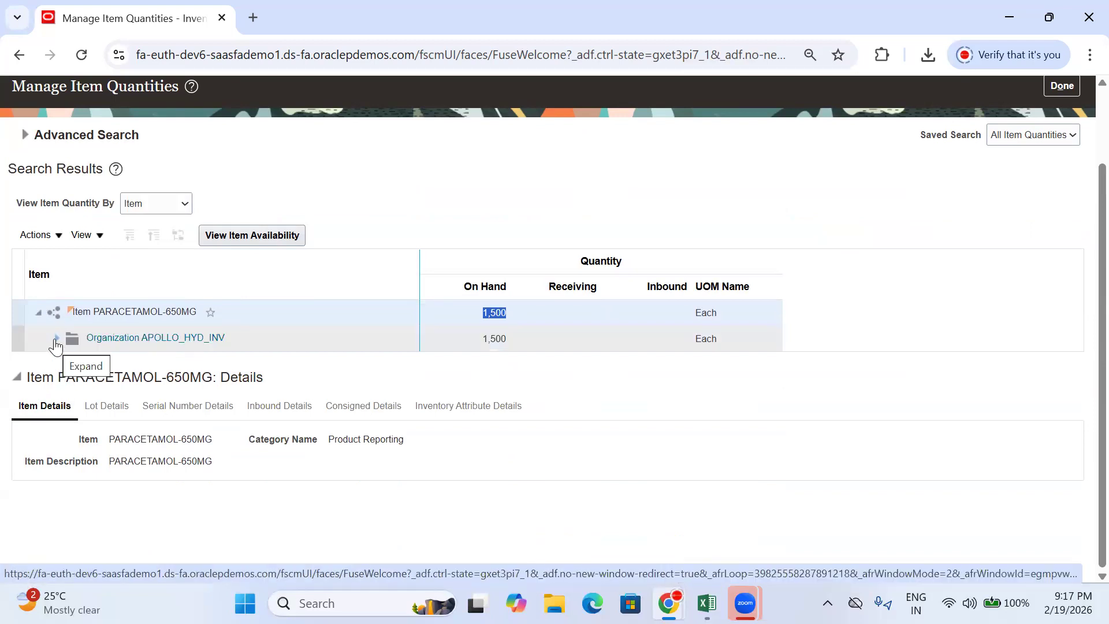
{"action": "left_click", "coordinate": [55, 341]}
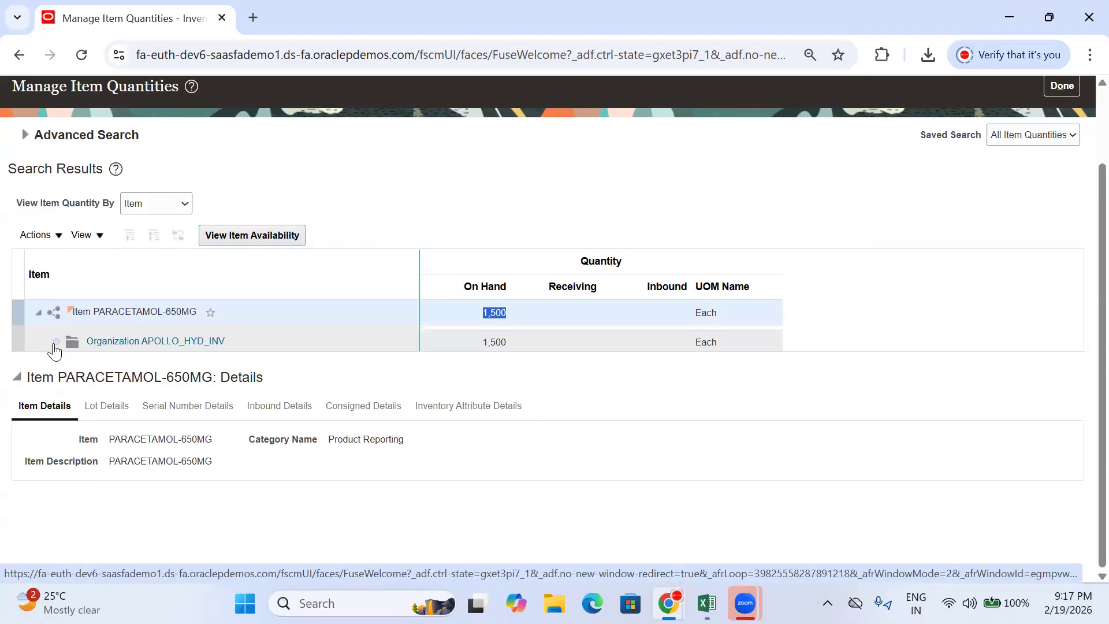
{"action": "left_click", "coordinate": [513, 365]}
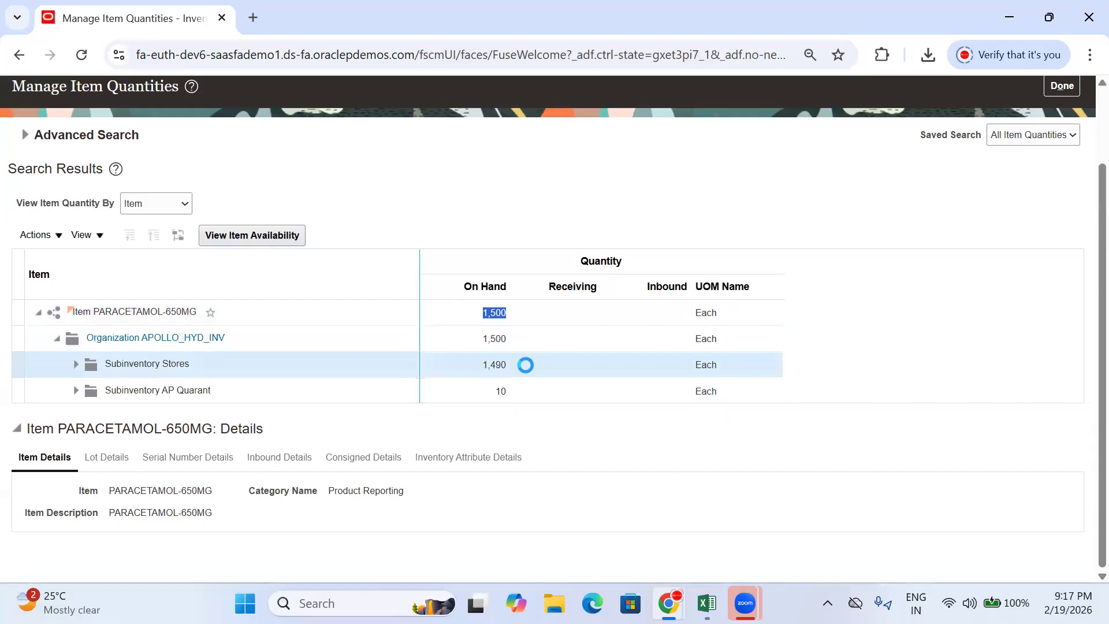
{"action": "left_click_drag", "start_coordinate": [513, 365], "coordinate": [484, 367]}
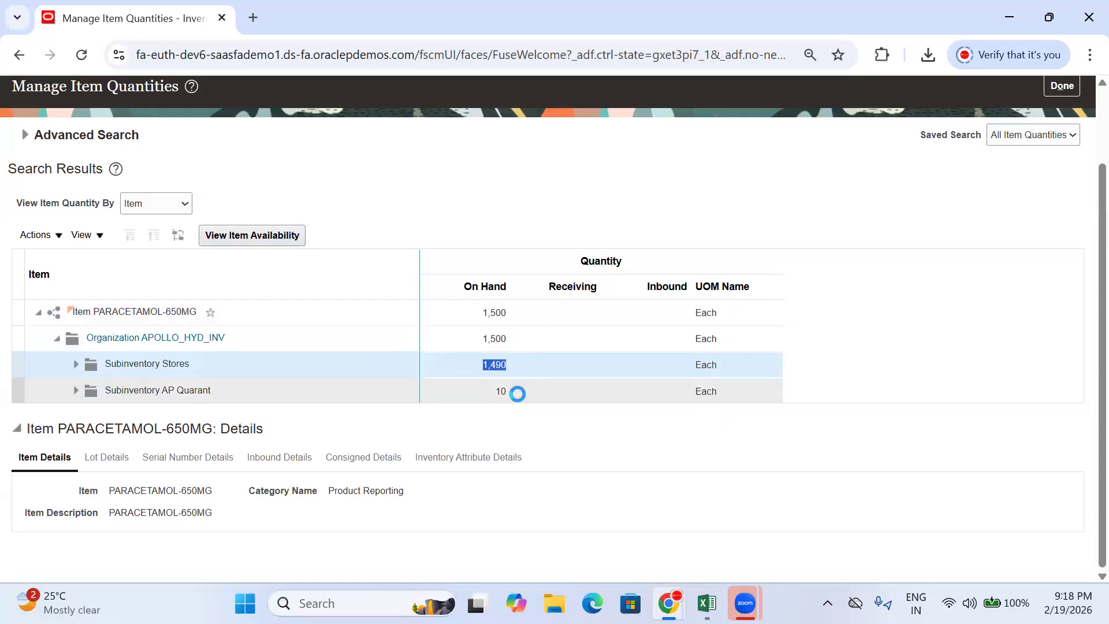
{"action": "left_click", "coordinate": [484, 393]}
{"action": "scroll", "coordinate": [1082, 251], "scroll_direction": "up", "scroll_amount": 2}
{"action": "left_click", "coordinate": [1068, 183]}
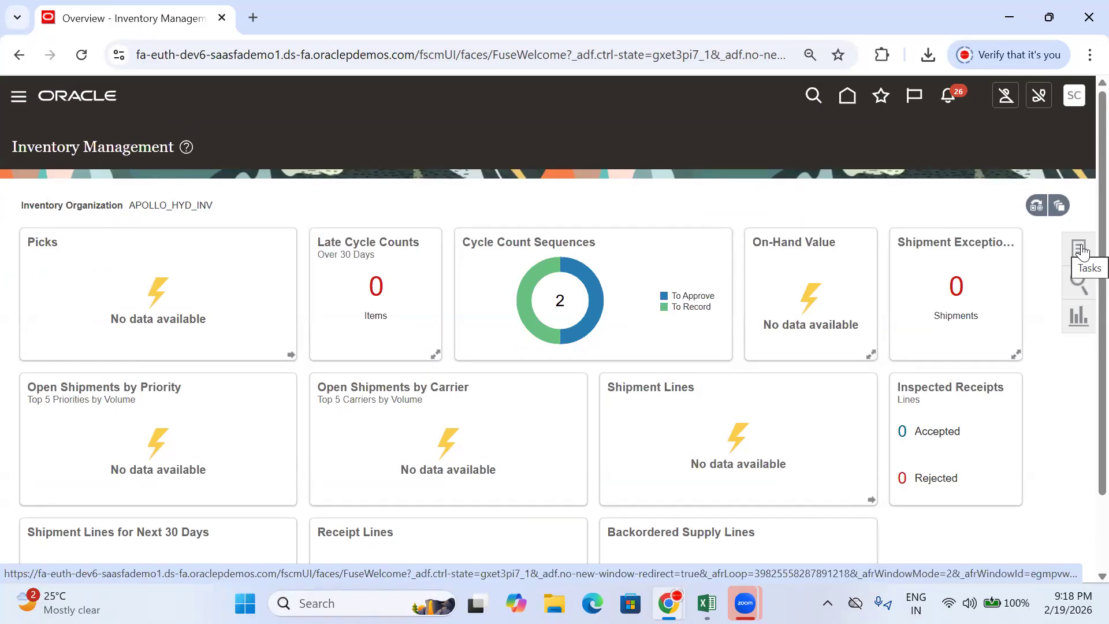
- Open Review Completed Transactions, search APOLLO_HYD_INV for transactions dated 2/19/26, check the cycle count transaction quantities, and leave the page
{"action": "left_click", "coordinate": [1082, 252]}
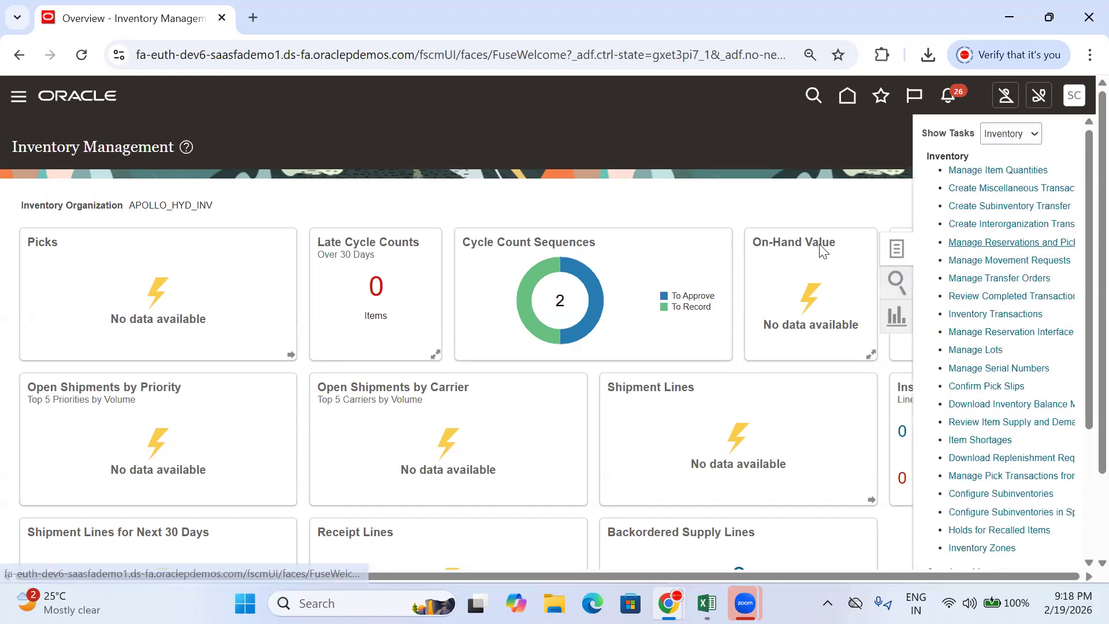
{"action": "left_click", "coordinate": [1022, 295]}
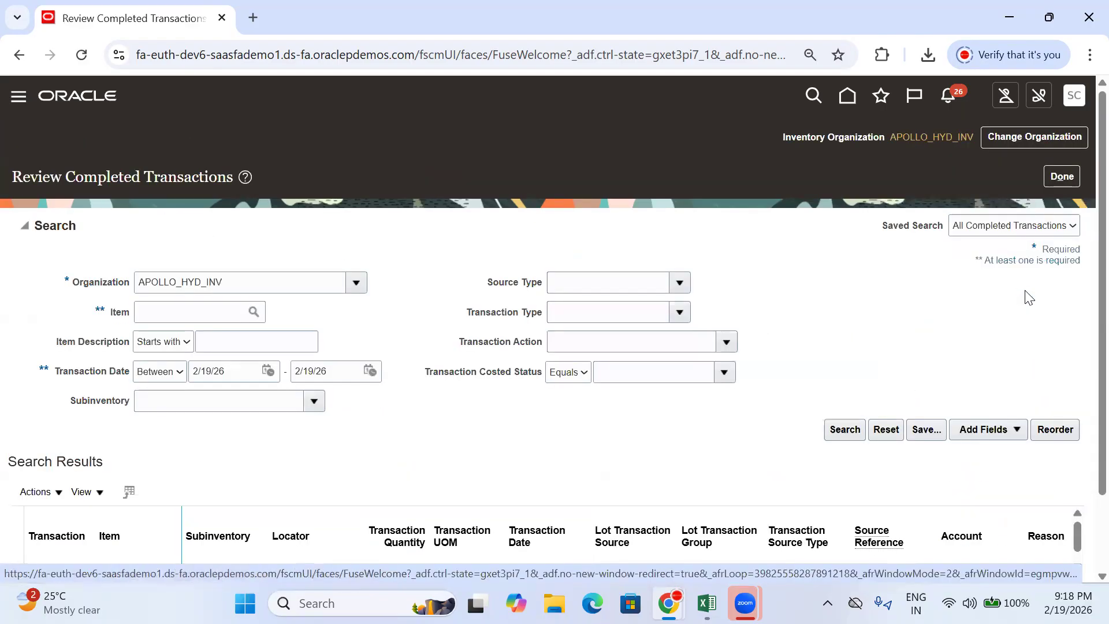
{"action": "left_click", "coordinate": [848, 427]}
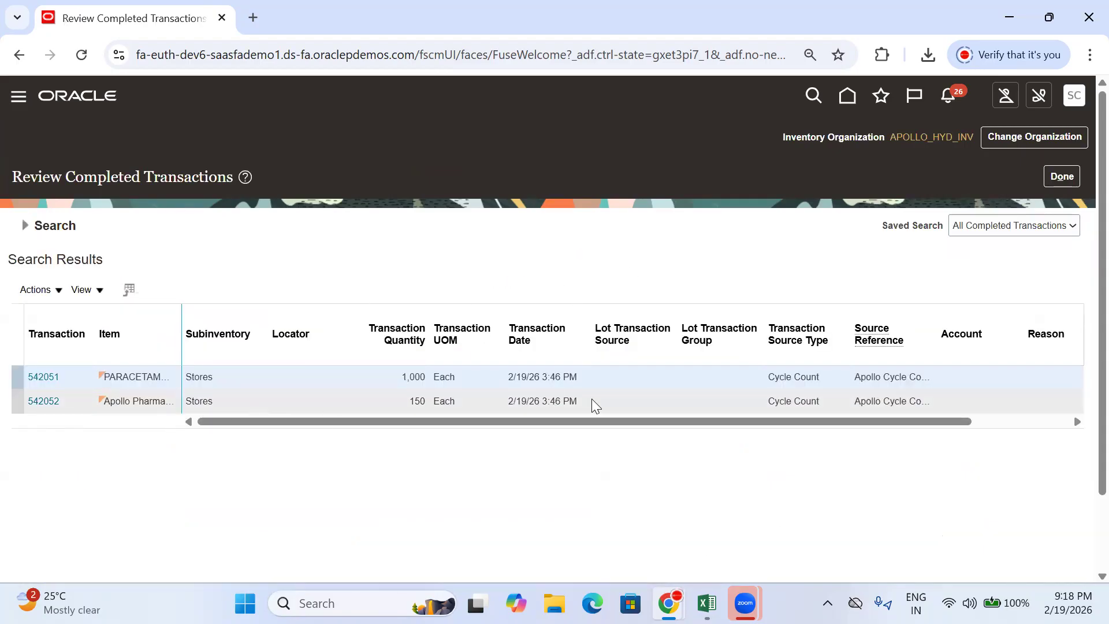
{"action": "left_click_drag", "start_coordinate": [397, 377], "coordinate": [435, 377]}
{"action": "left_click", "coordinate": [381, 400]}
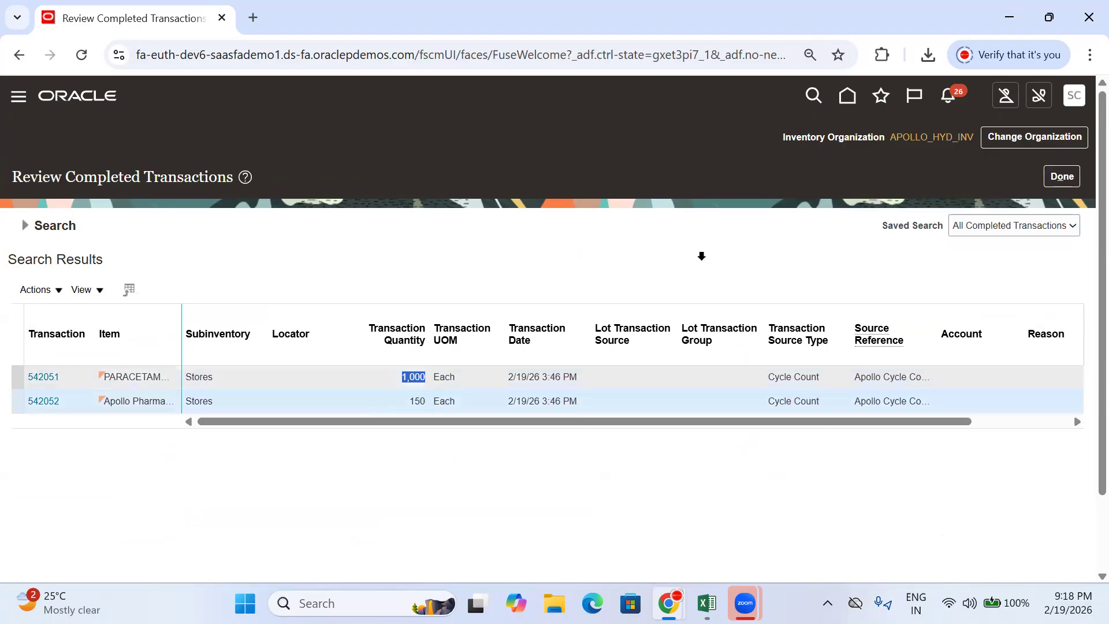
{"action": "left_click", "coordinate": [1068, 169]}
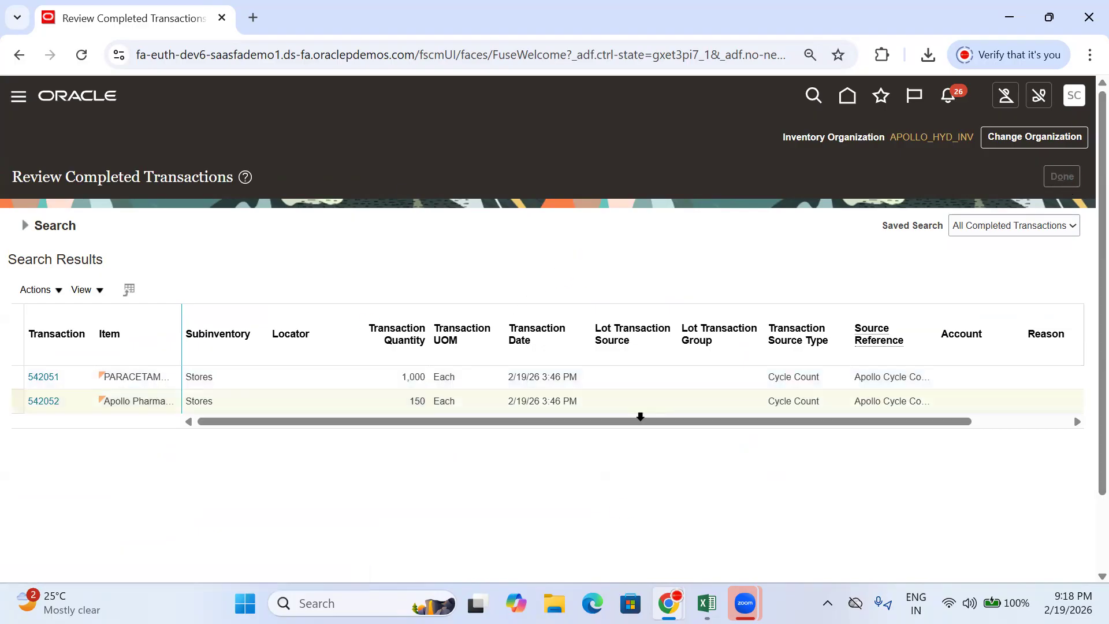
- Switch to the SCM_JAN workbook in Excel and review the 18-2-2026 notes on the two cycle count methods, focusing on ABC classes
{"action": "left_click", "coordinate": [705, 602]}
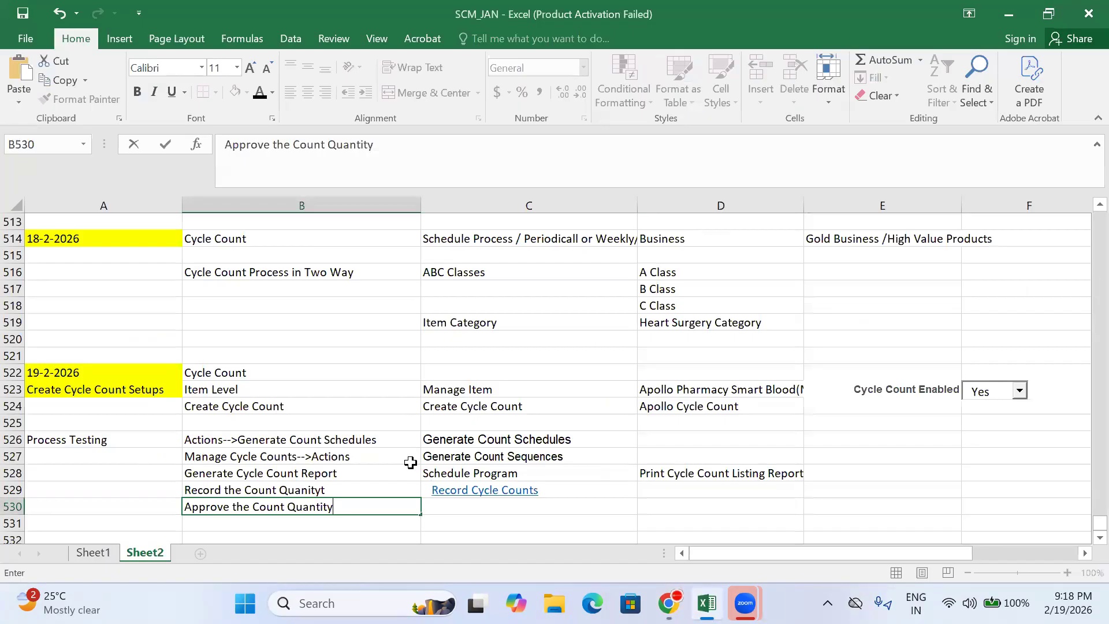
{"action": "left_click", "coordinate": [451, 325]}
{"action": "left_click", "coordinate": [485, 272]}
{"action": "left_click", "coordinate": [476, 288]}
{"action": "left_click", "coordinate": [456, 308]}
{"action": "left_click", "coordinate": [462, 285]}
{"action": "left_click", "coordinate": [468, 271]}
{"action": "left_click", "coordinate": [503, 303]}
{"action": "left_click", "coordinate": [493, 287]}
{"action": "left_click", "coordinate": [495, 270]}
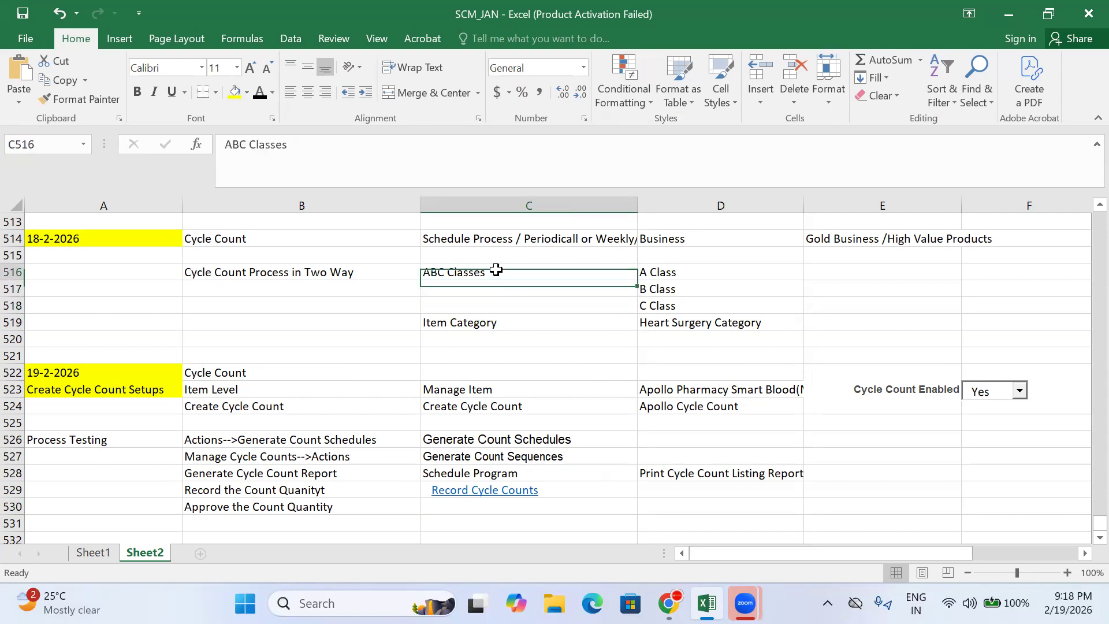
{"action": "left_click", "coordinate": [493, 300]}
{"action": "left_click", "coordinate": [213, 377]}
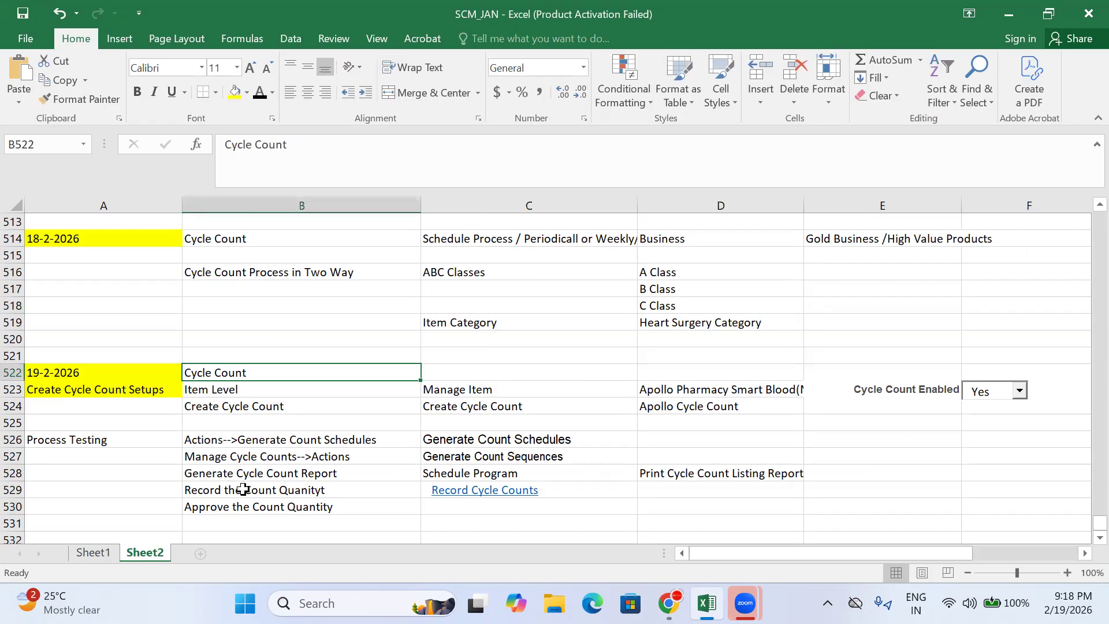
{"action": "left_click", "coordinate": [430, 272]}
{"action": "left_click", "coordinate": [578, 287]}
{"action": "left_click", "coordinate": [656, 287]}
{"action": "left_click", "coordinate": [659, 305]}
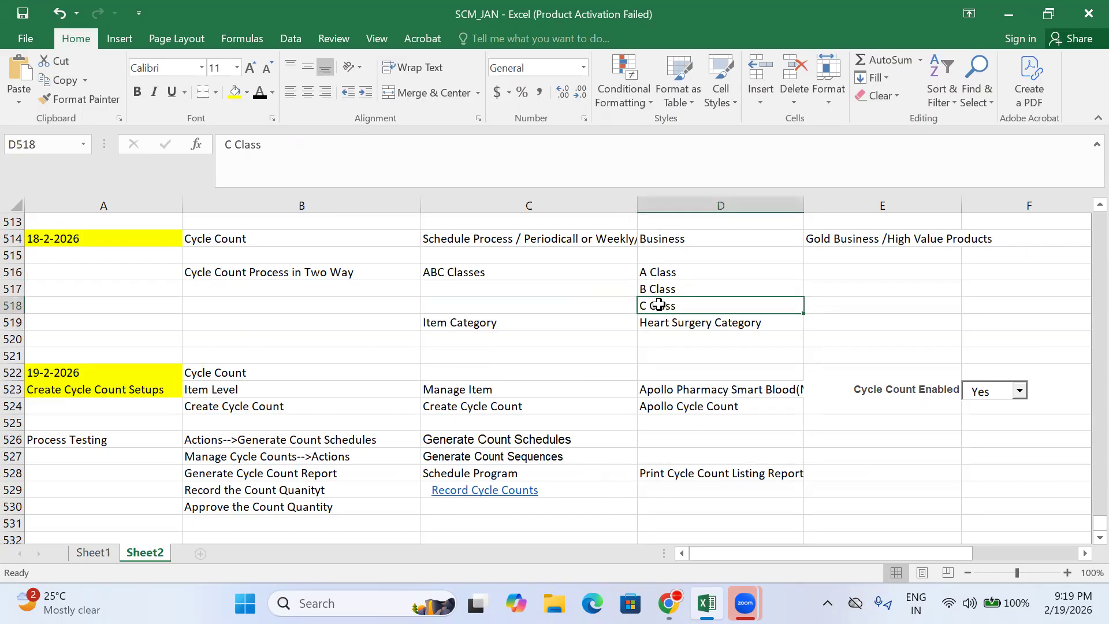
{"action": "left_click", "coordinate": [657, 287]}
{"action": "left_click", "coordinate": [664, 271]}
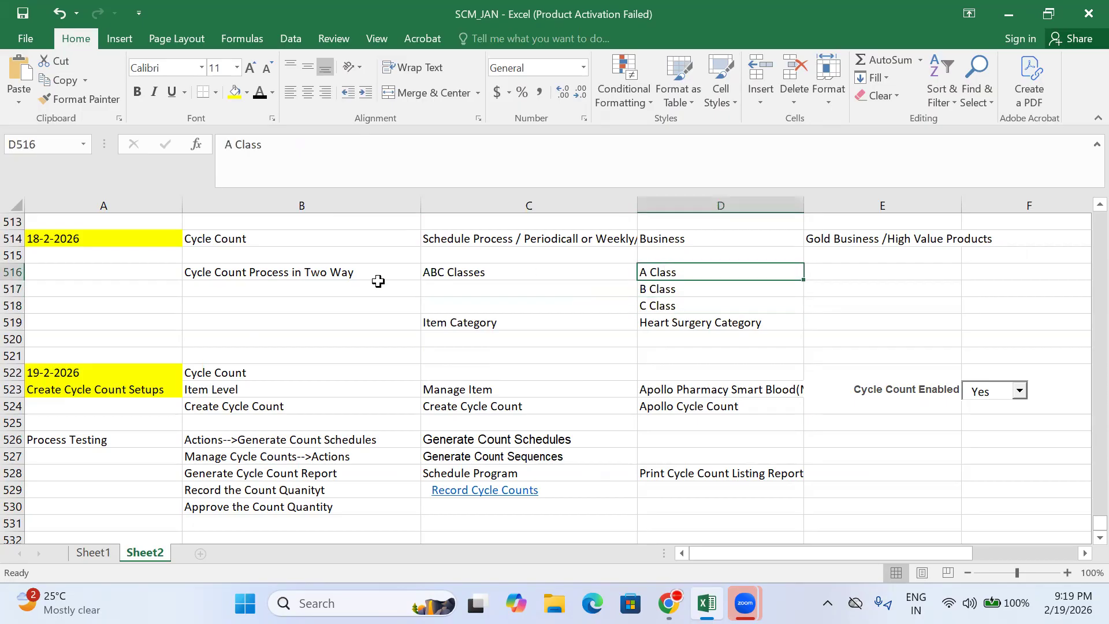
{"action": "left_click", "coordinate": [456, 271]}
{"action": "left_click", "coordinate": [479, 304]}
{"action": "left_click", "coordinate": [482, 268]}
{"action": "left_click", "coordinate": [687, 273]}
{"action": "left_click", "coordinate": [316, 276]}
{"action": "left_click", "coordinate": [437, 276]}
{"action": "left_click", "coordinate": [645, 274]}
{"action": "left_click", "coordinate": [491, 292]}
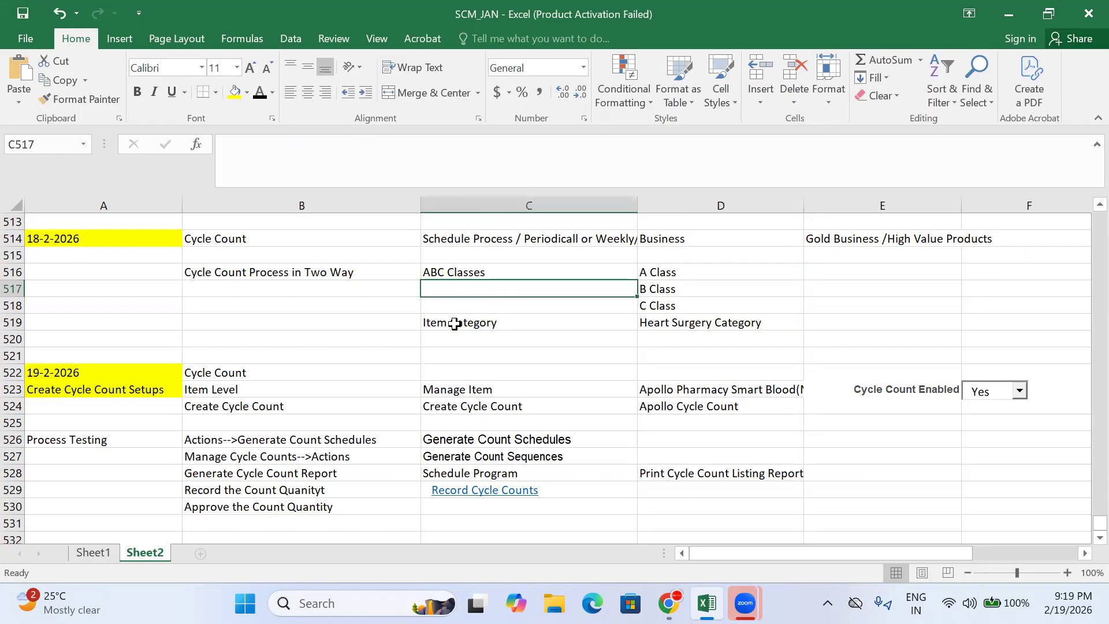
- Review the cycle count scheduling note in row 514 and compare the ABC Classes and Item Category entries
{"action": "scroll", "coordinate": [453, 318], "scroll_direction": "down", "scroll_amount": 2}
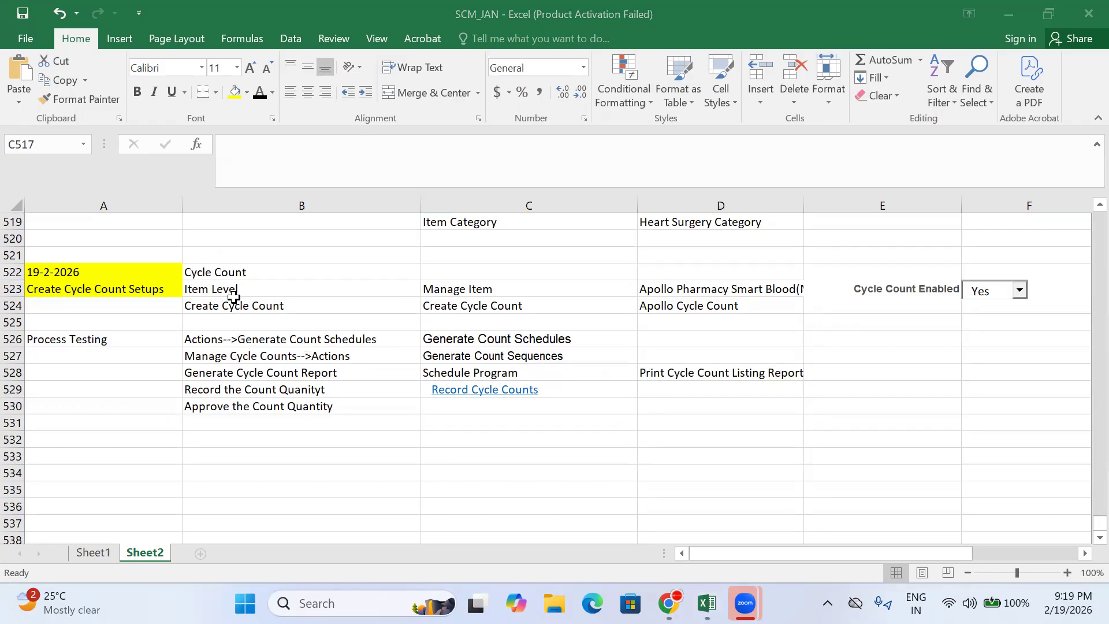
{"action": "scroll", "coordinate": [233, 297], "scroll_direction": "up", "scroll_amount": 2}
{"action": "left_click", "coordinate": [398, 239]}
{"action": "left_click", "coordinate": [535, 231]}
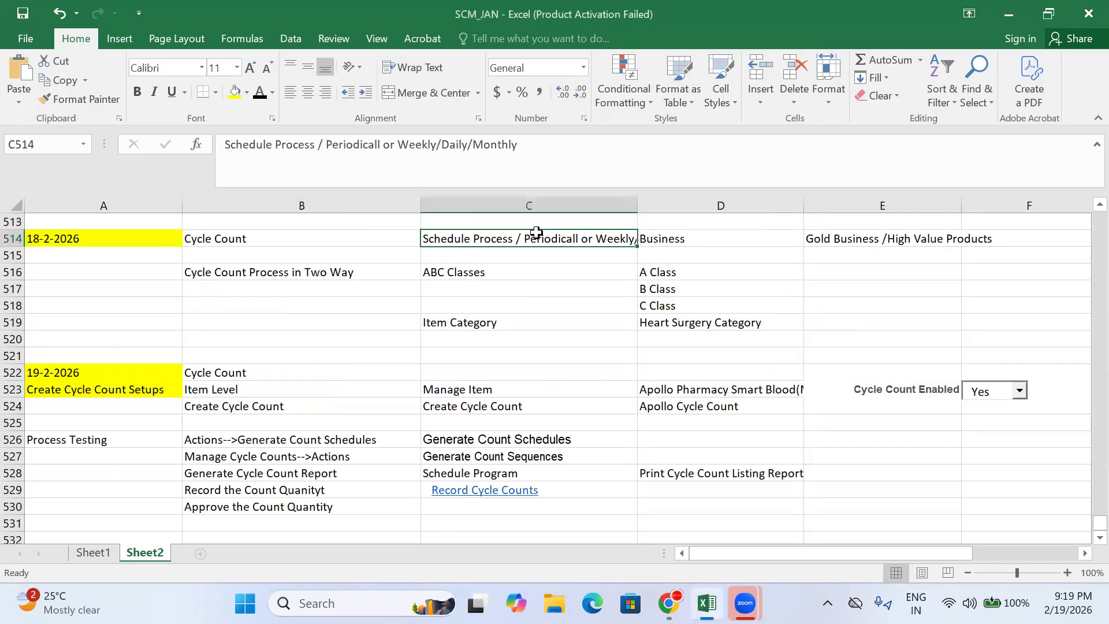
{"action": "left_click", "coordinate": [247, 284]}
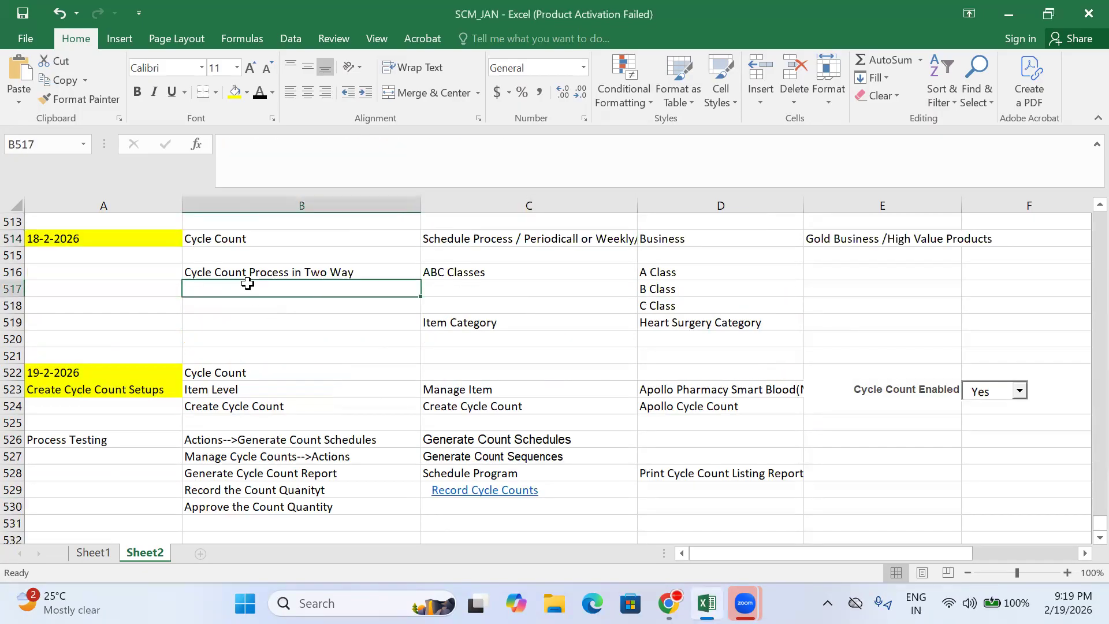
{"action": "left_click", "coordinate": [301, 266]}
{"action": "left_click", "coordinate": [467, 269]}
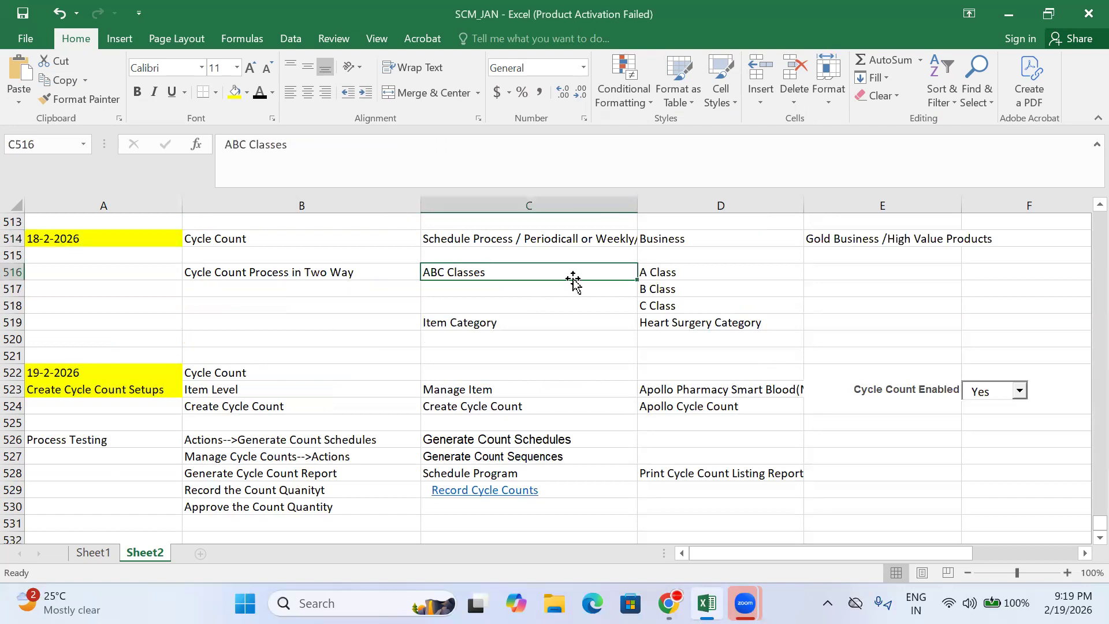
{"action": "left_click", "coordinate": [468, 324]}
{"action": "left_click", "coordinate": [476, 279]}
{"action": "left_click", "coordinate": [466, 323]}
{"action": "left_click", "coordinate": [509, 357]}
{"action": "left_click", "coordinate": [458, 319]}
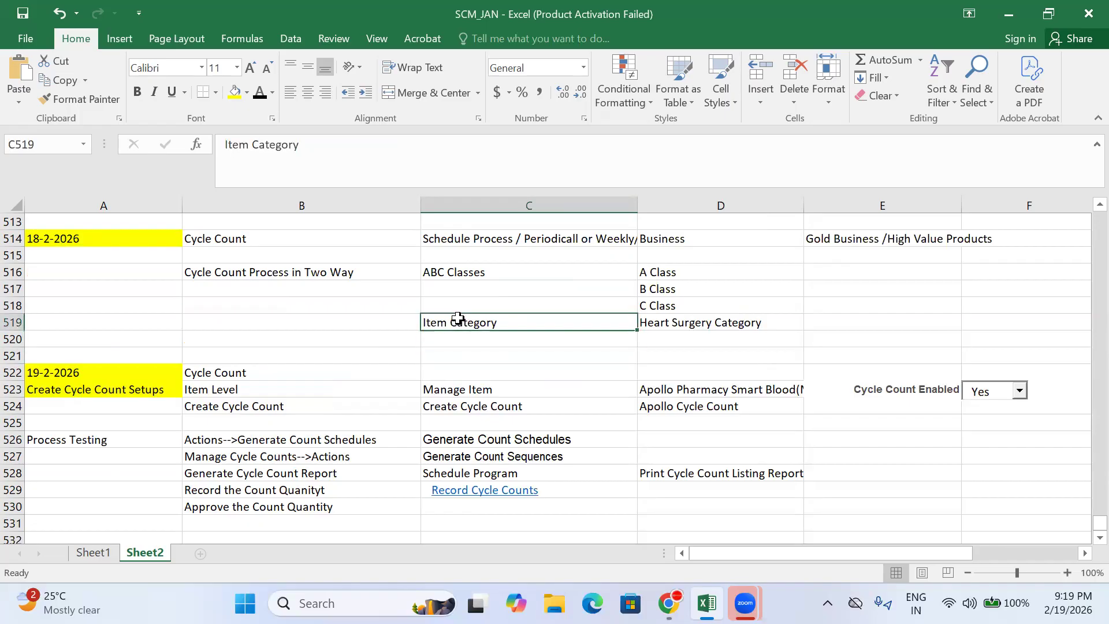
- Review the 19-2-2026 Create Cycle Count Setups notes covering the item level setting and the creation of Apollo Cycle Count
{"action": "scroll", "coordinate": [358, 349], "scroll_direction": "down", "scroll_amount": 1}
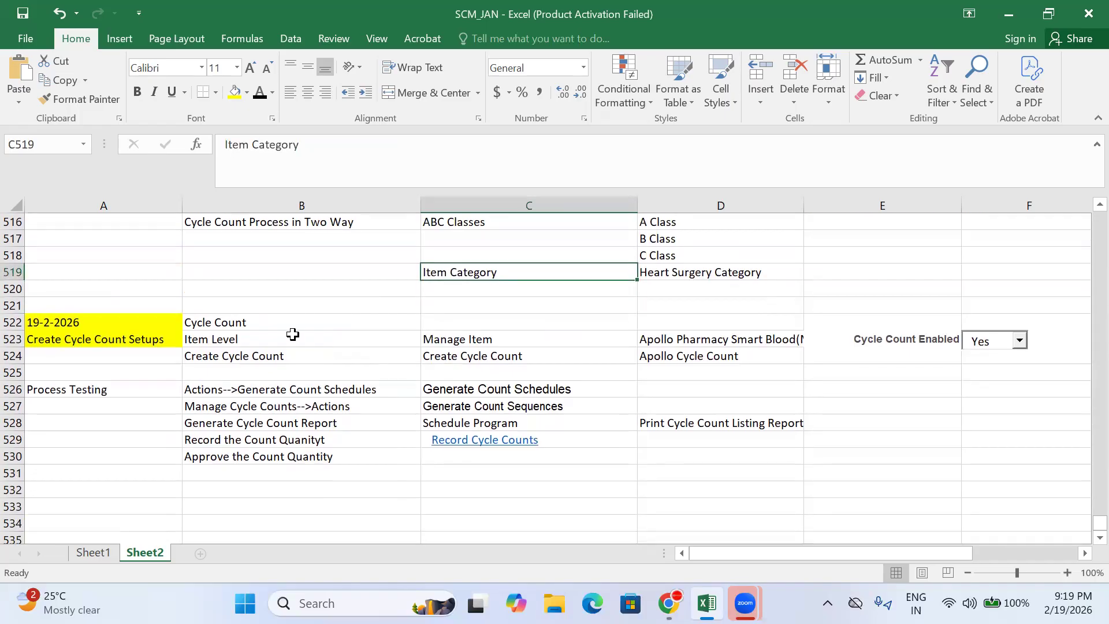
{"action": "left_click", "coordinate": [223, 325]}
{"action": "left_click", "coordinate": [223, 336]}
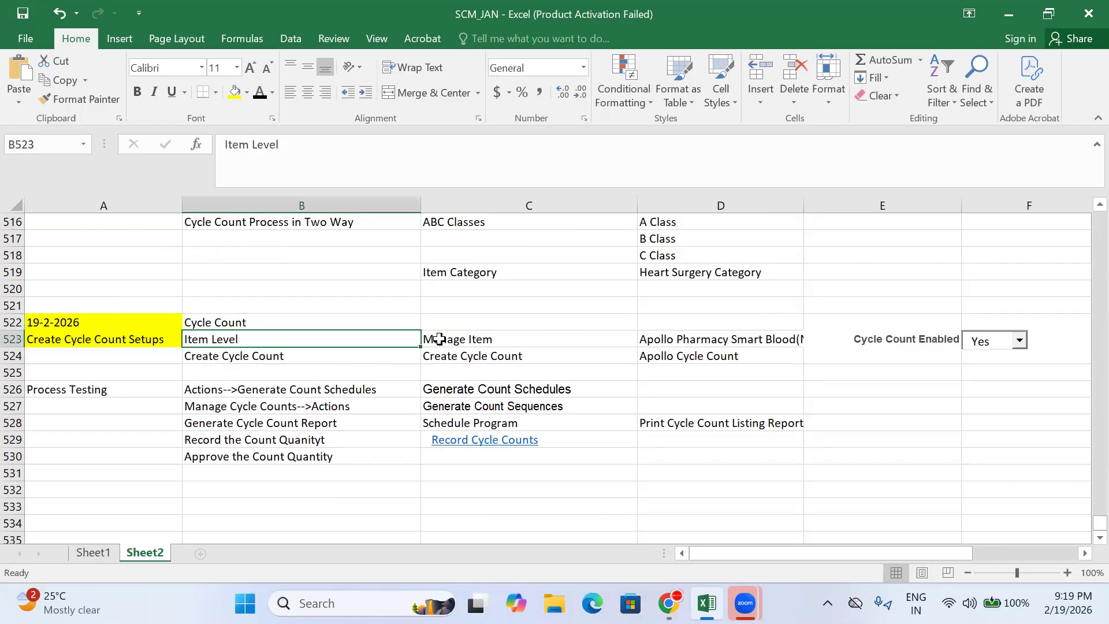
{"action": "left_click", "coordinate": [456, 339]}
{"action": "left_click", "coordinate": [751, 339]}
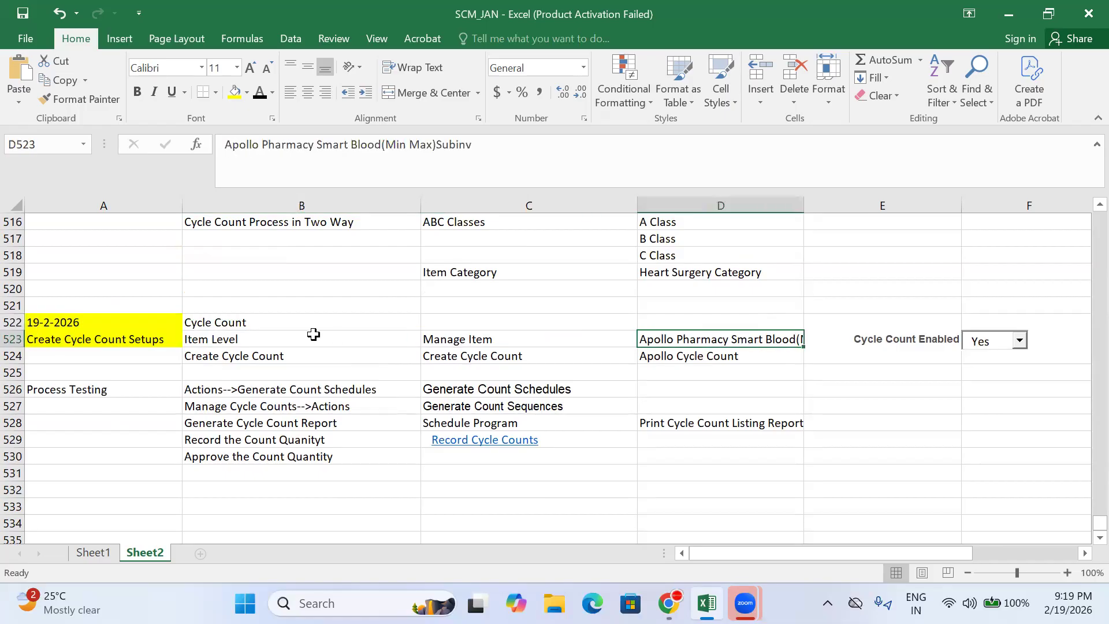
{"action": "left_click", "coordinate": [720, 356]}
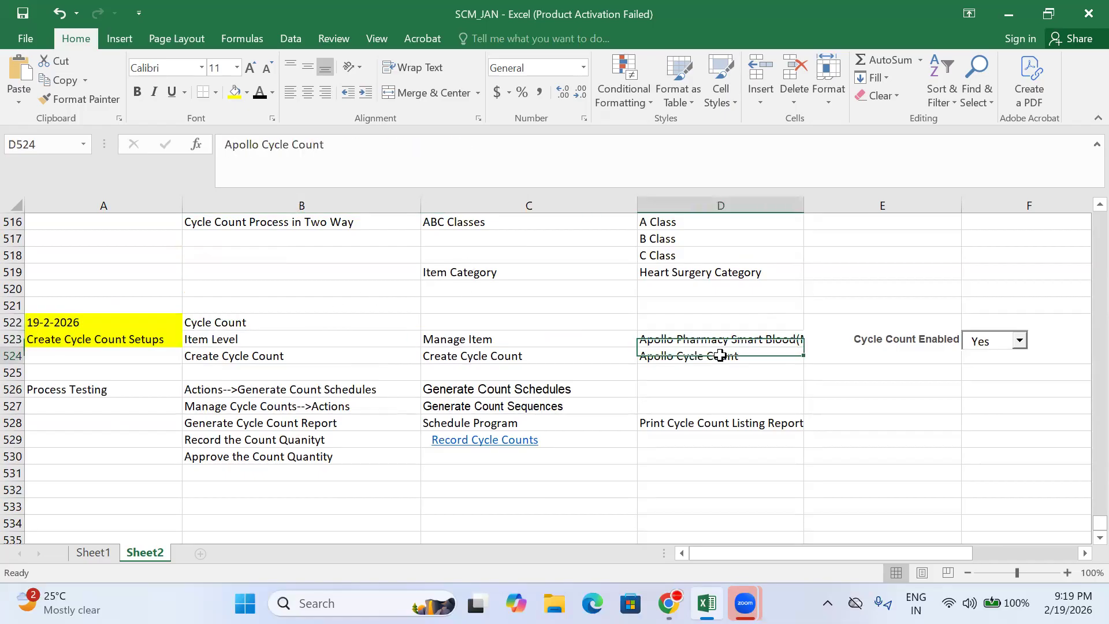
{"action": "left_click", "coordinate": [762, 339]}
{"action": "left_click", "coordinate": [868, 339]}
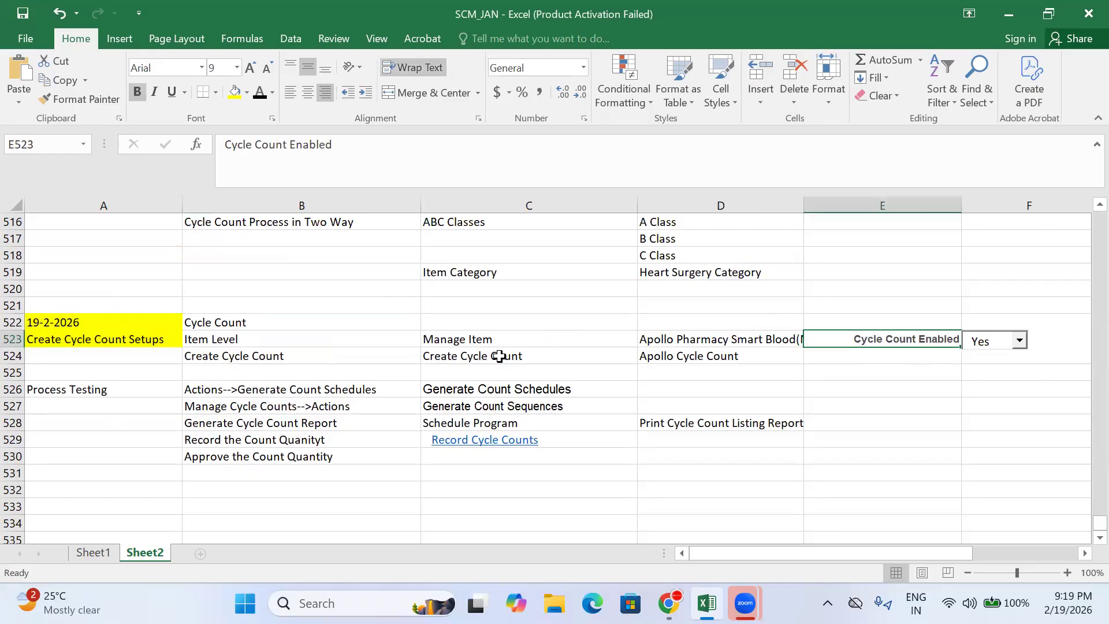
{"action": "left_click", "coordinate": [267, 359]}
{"action": "left_click", "coordinate": [502, 359]}
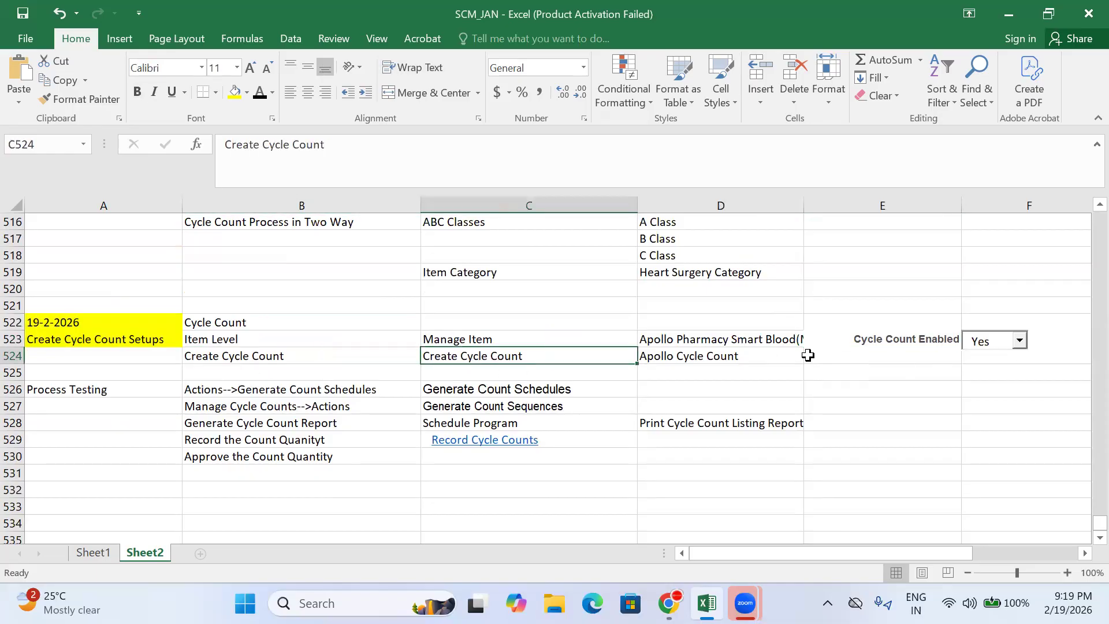
{"action": "left_click", "coordinate": [792, 353]}
- Review the Process Testing notes from generating count schedules through recording and approving the count quantity
{"action": "left_click", "coordinate": [209, 388]}
{"action": "left_click", "coordinate": [259, 439]}
{"action": "left_click", "coordinate": [242, 472]}
{"action": "left_click", "coordinate": [244, 404]}
{"action": "left_click", "coordinate": [240, 388]}
{"action": "left_click", "coordinate": [247, 425]}
{"action": "left_click", "coordinate": [75, 391]}
{"action": "left_click", "coordinate": [254, 390]}
{"action": "left_click", "coordinate": [267, 442]}
- Add "Verify the Onhand Quantity" in cell B531 as the next process testing step
{"action": "left_click", "coordinate": [259, 471]}
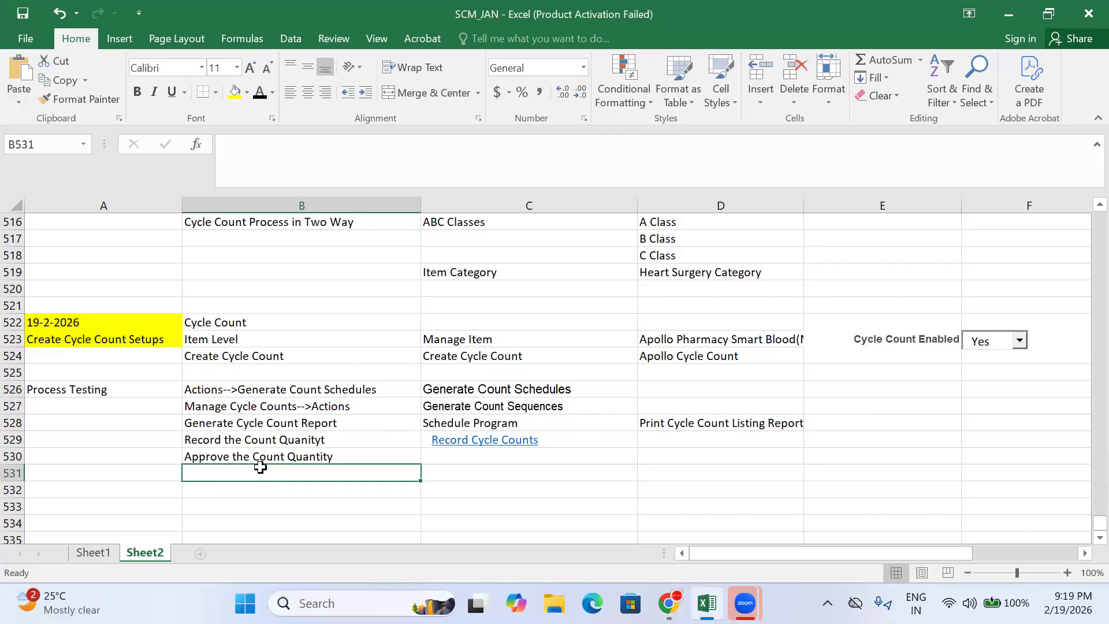
{"action": "type", "text": "Verify the Onhand"}
{"action": "type", "text": "QUantity"}
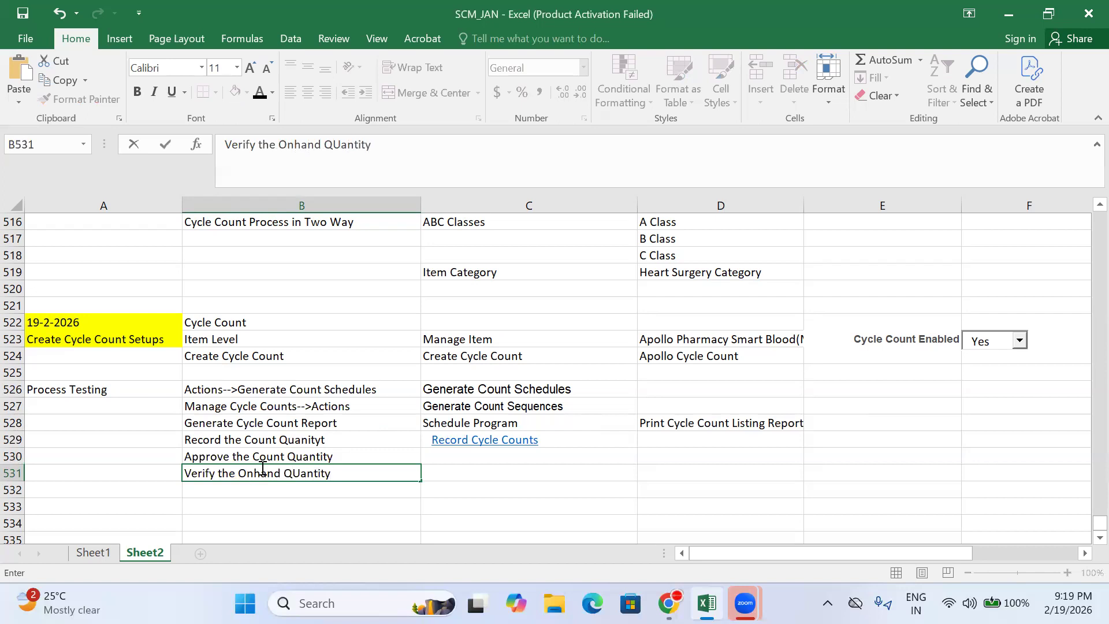
{"action": "key", "text": "Return"}
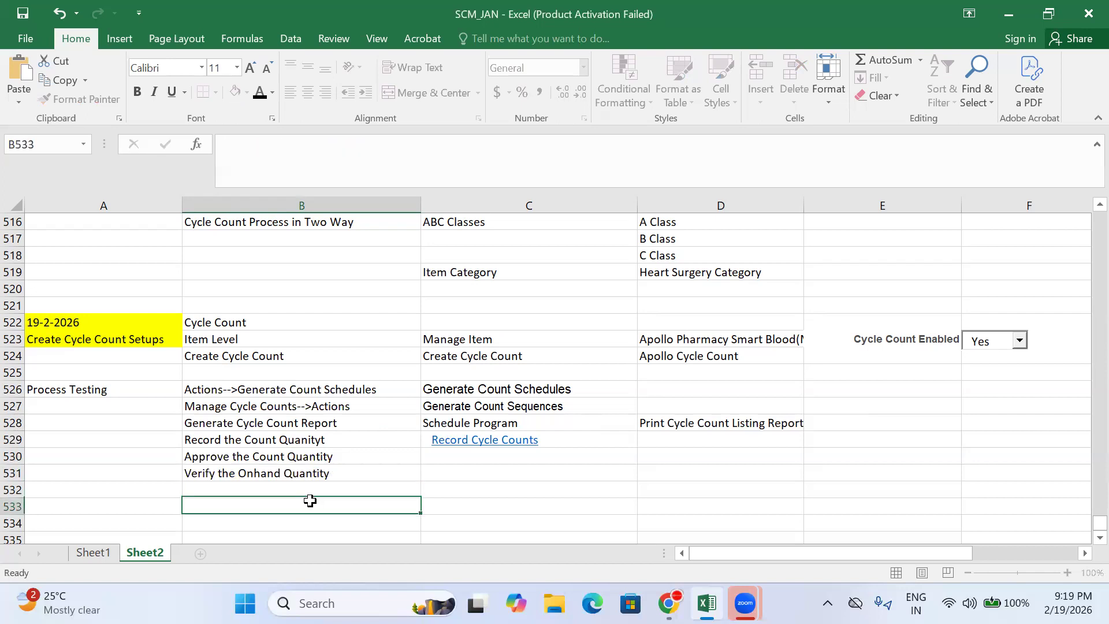
- Enter "Manage Item Qunatity" in cell C531 as the task for verifying the on-hand quantity
{"action": "left_click", "coordinate": [295, 473]}
{"action": "left_click", "coordinate": [496, 485]}
{"action": "key", "text": "Up"}
{"action": "type", "text": "Manage Item Q"}
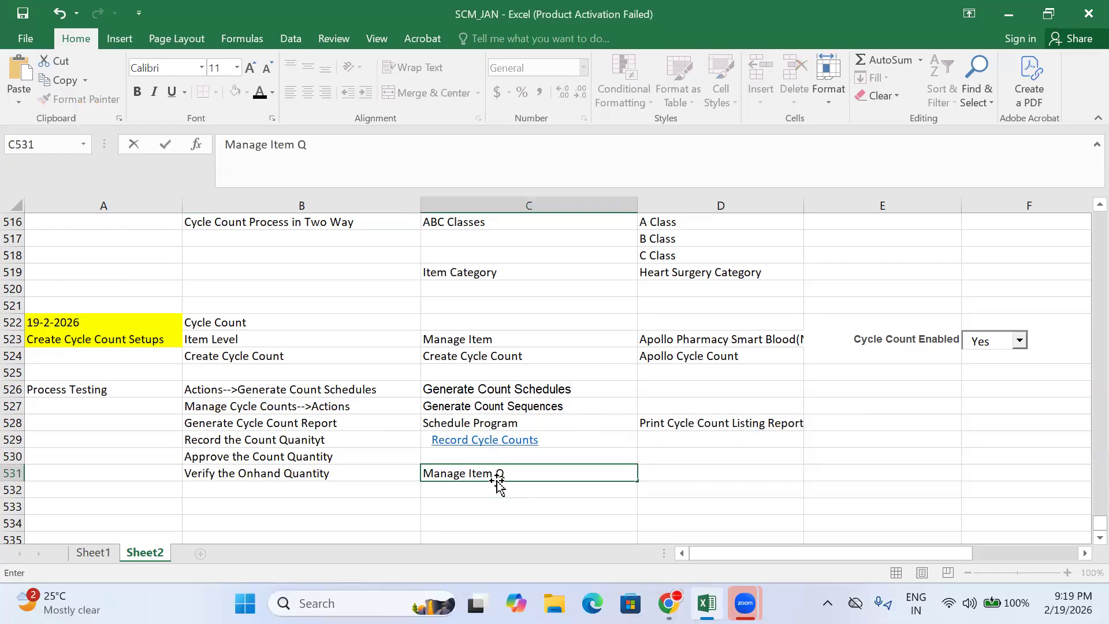
{"action": "type", "text": "unatity"}
{"action": "key", "text": "Up"}
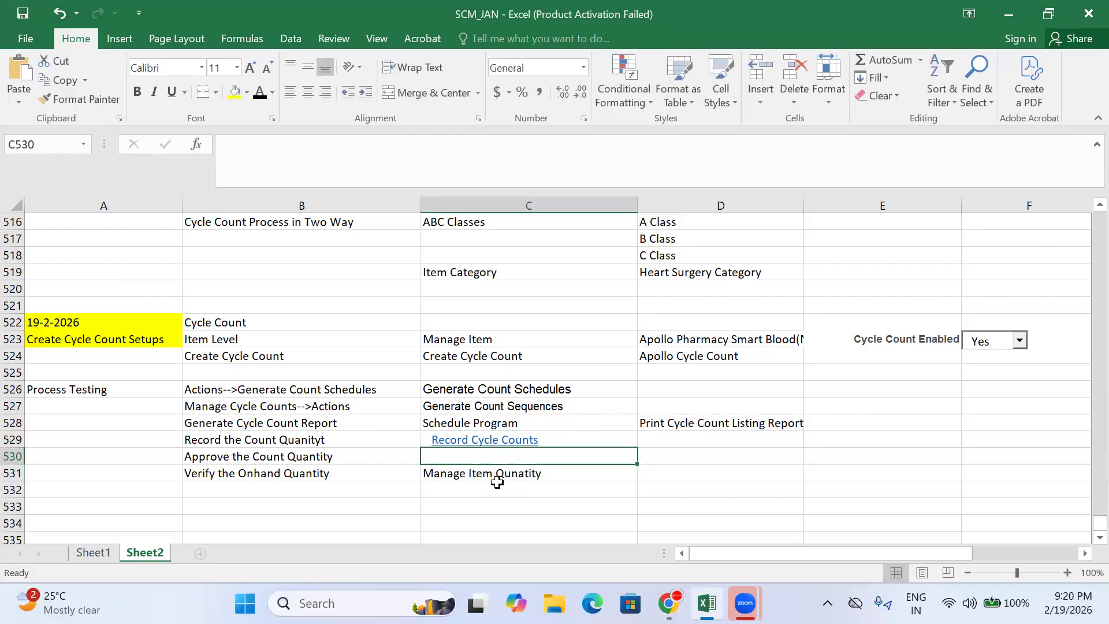
- Enter "Approve the Count" in cell C530 as the task for approving the count quantity
{"action": "type", "text": "Manag"}
{"action": "key", "text": "BackSpace"}
{"action": "key", "text": "BackSpace"}
{"action": "key", "text": "BackSpace"}
{"action": "key", "text": "BackSpace"}
{"action": "key", "text": "BackSpace"}
{"action": "key", "text": "BackSpace"}
{"action": "type", "text": "Approve the Count"}
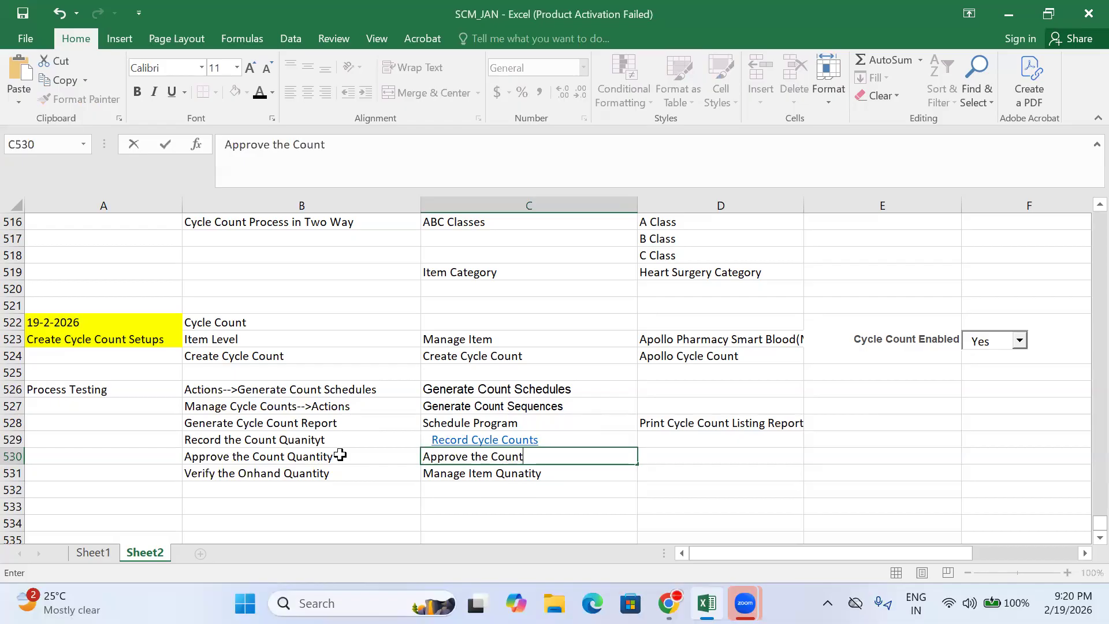
{"action": "key", "text": "Tab"}
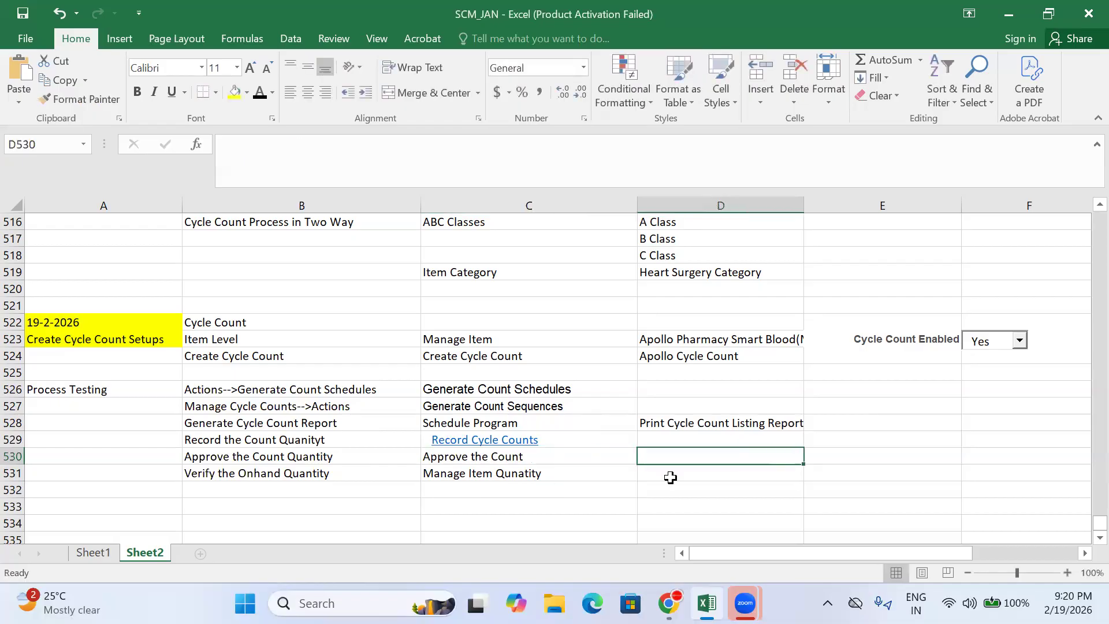